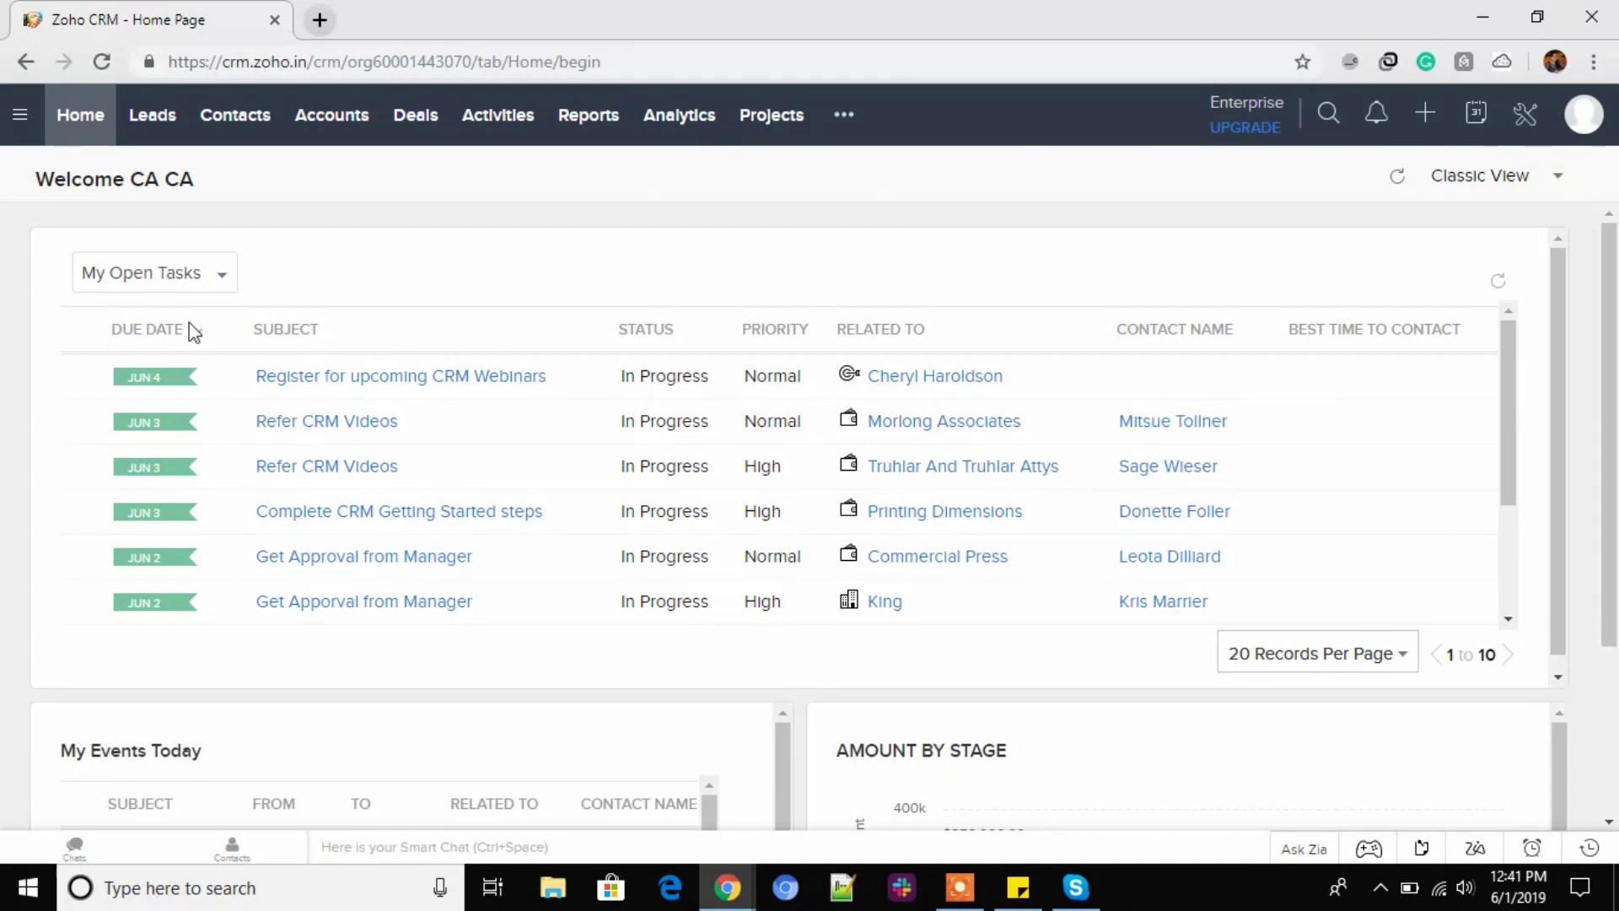
Switch the task list to the My Today's Tasks view.
left_click(222, 276)
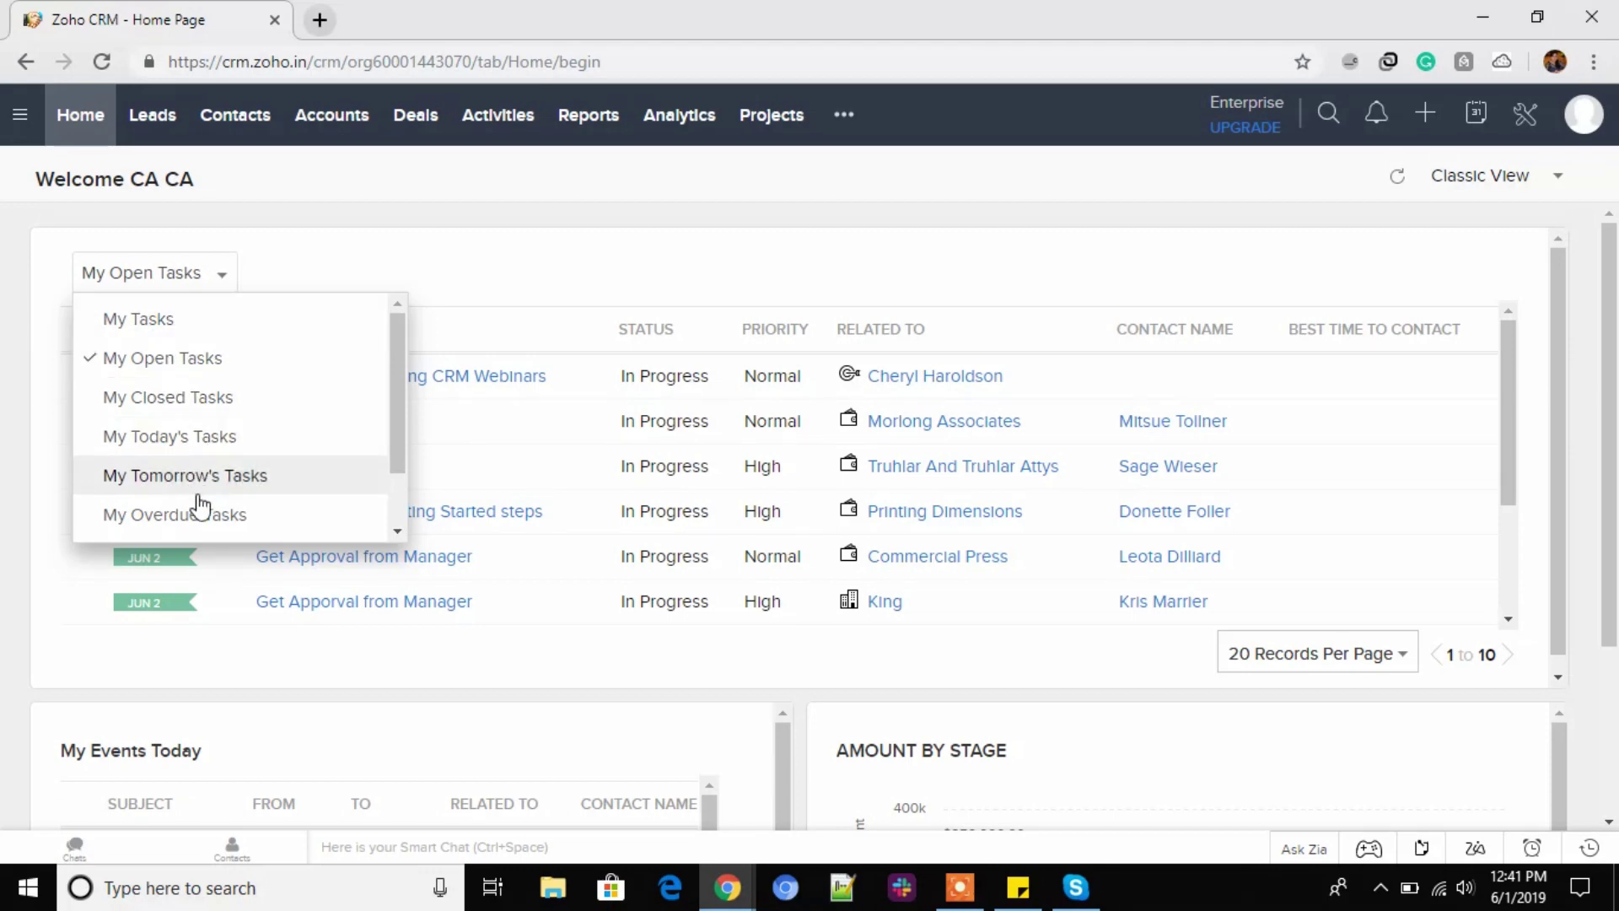
scroll(200, 506, "down", 1)
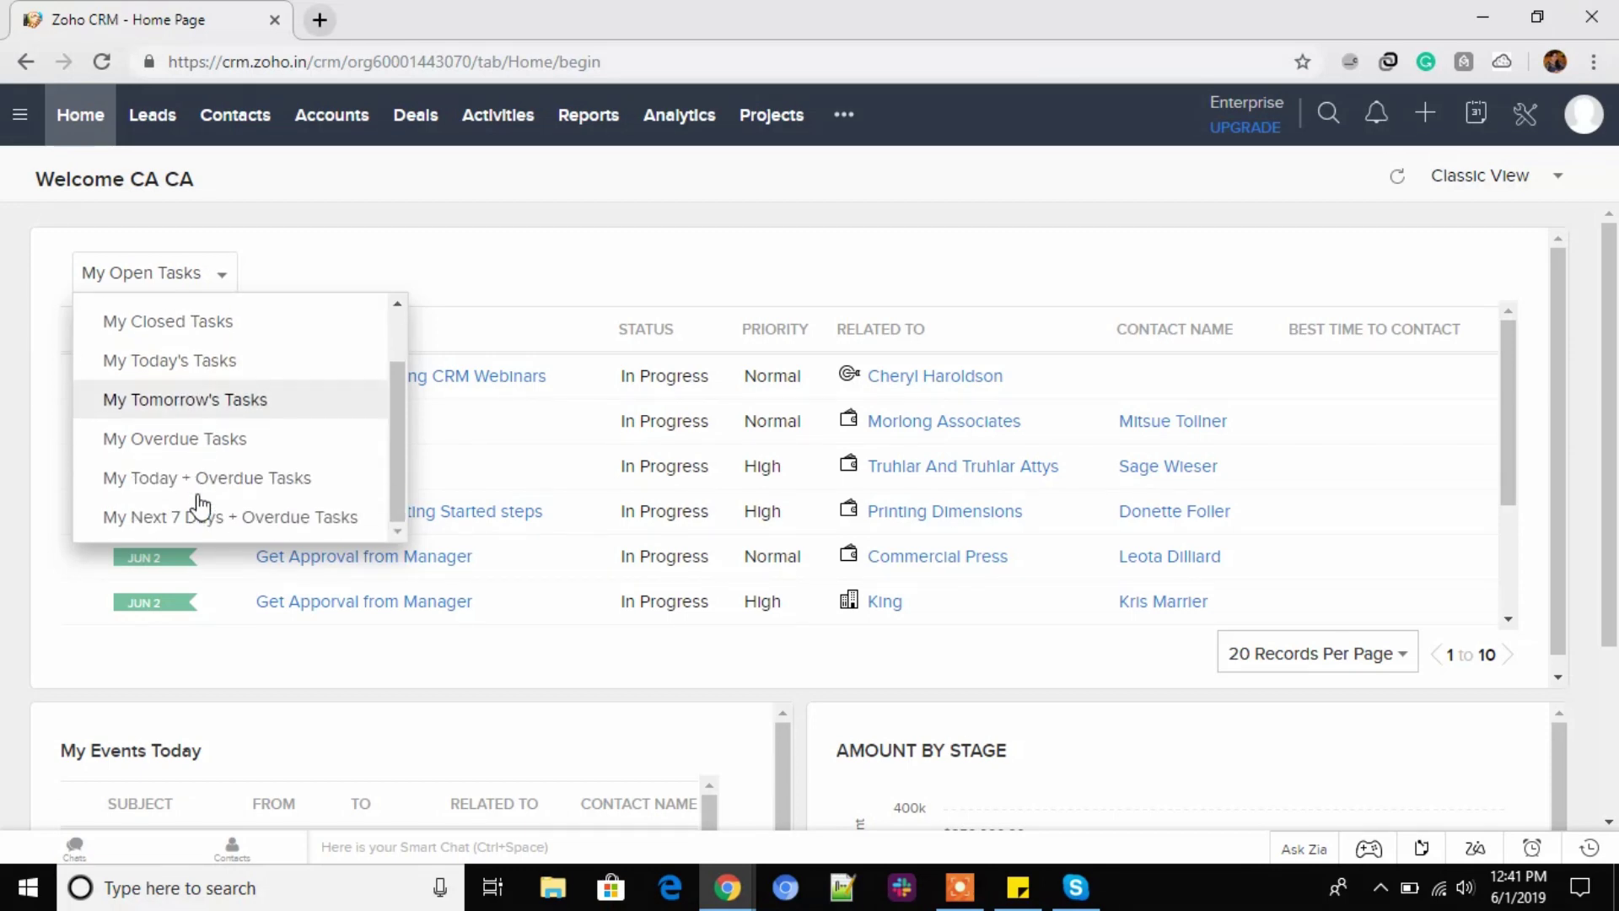
left_click(216, 362)
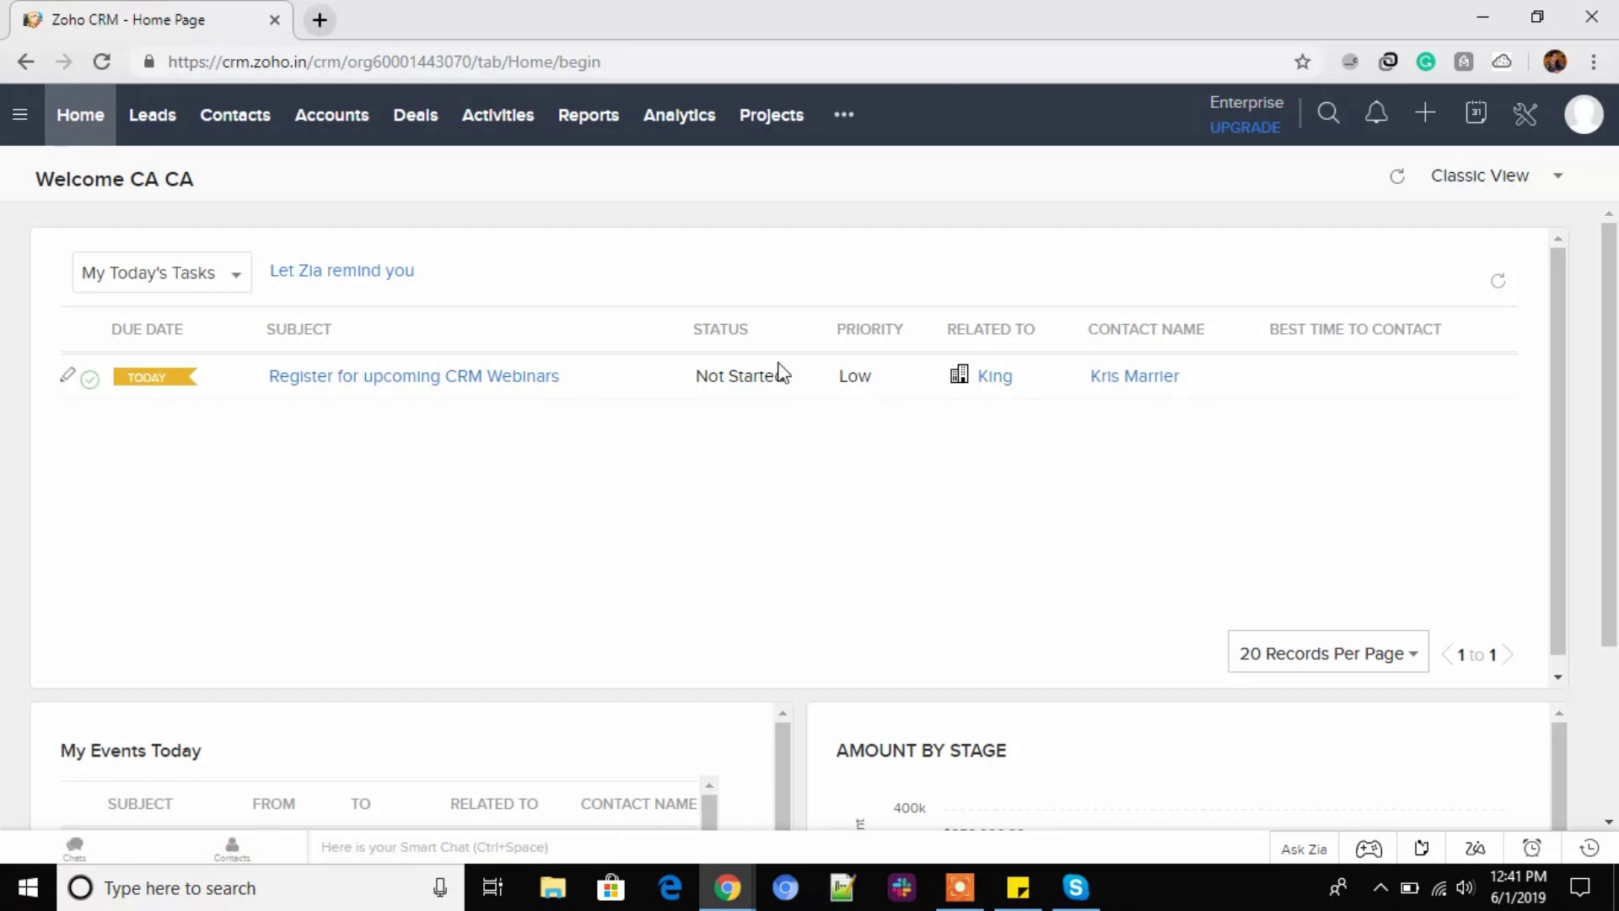
Set the Register for upcoming CRM Webinars task to Highest priority, save it, and return Home.
left_click(66, 380)
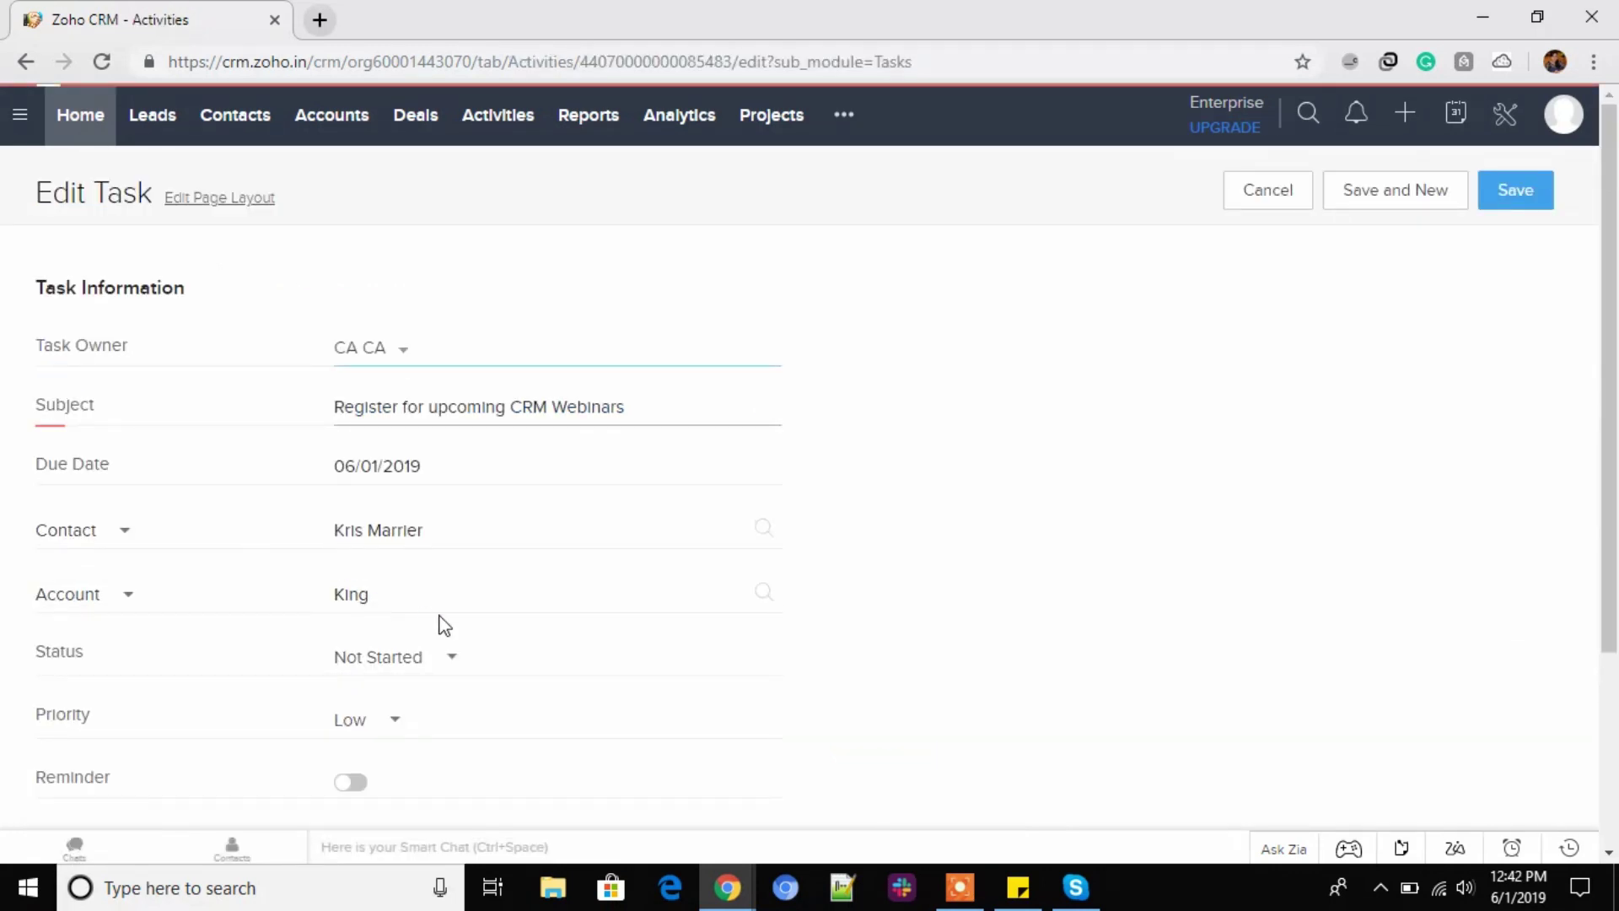
left_click(377, 740)
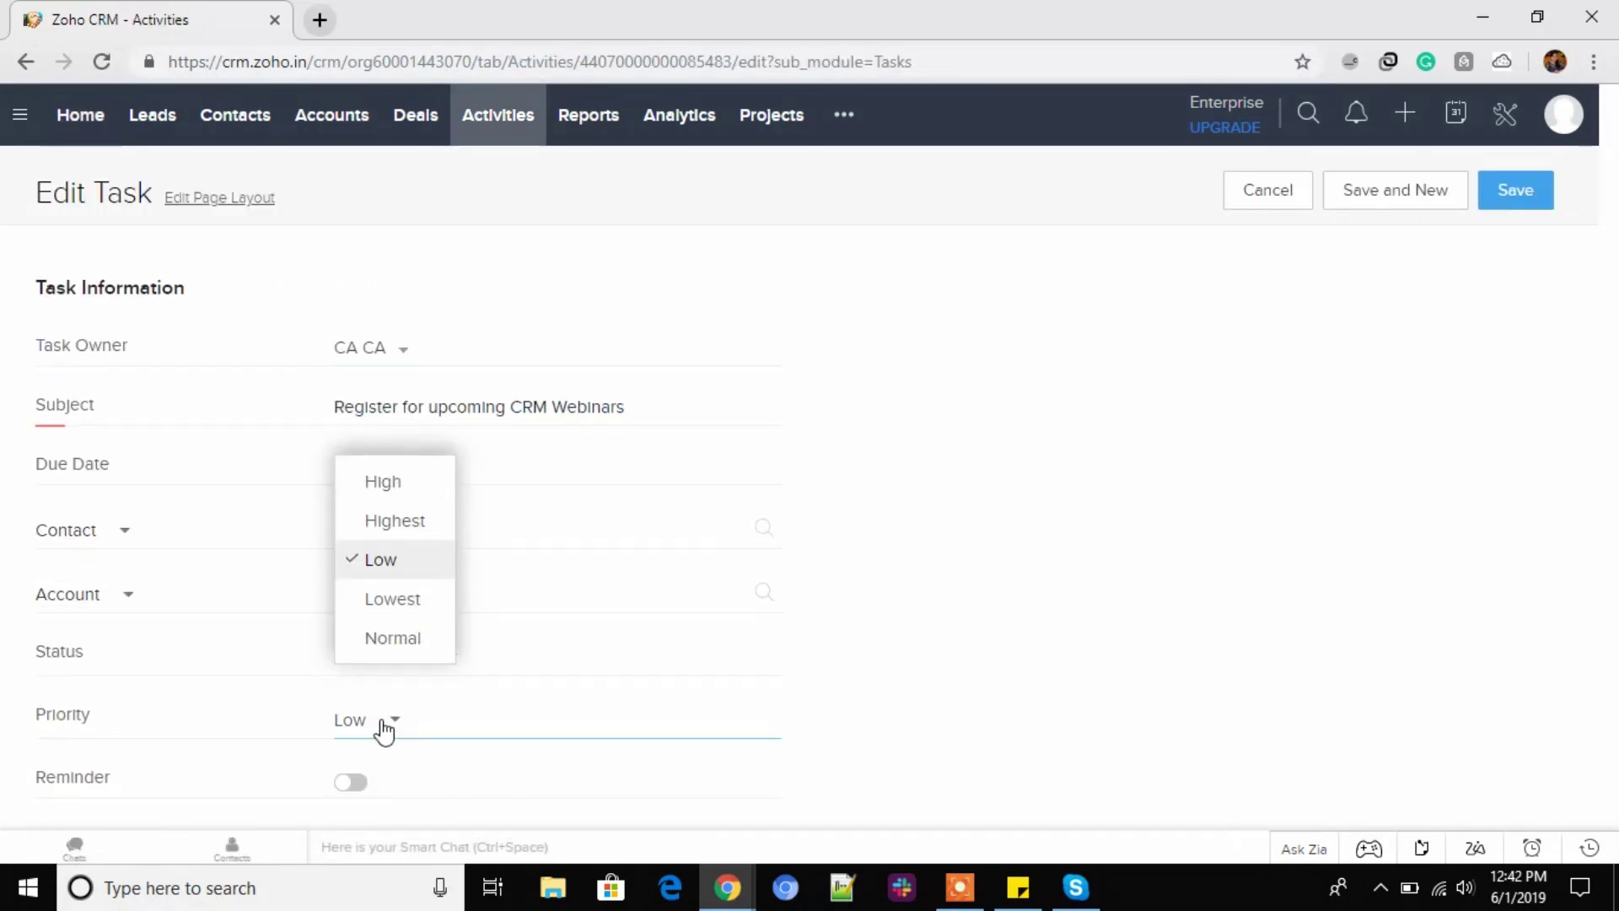
left_click(390, 518)
scroll(635, 547, "down", 3)
scroll(634, 547, "up", 2)
left_click(1488, 156)
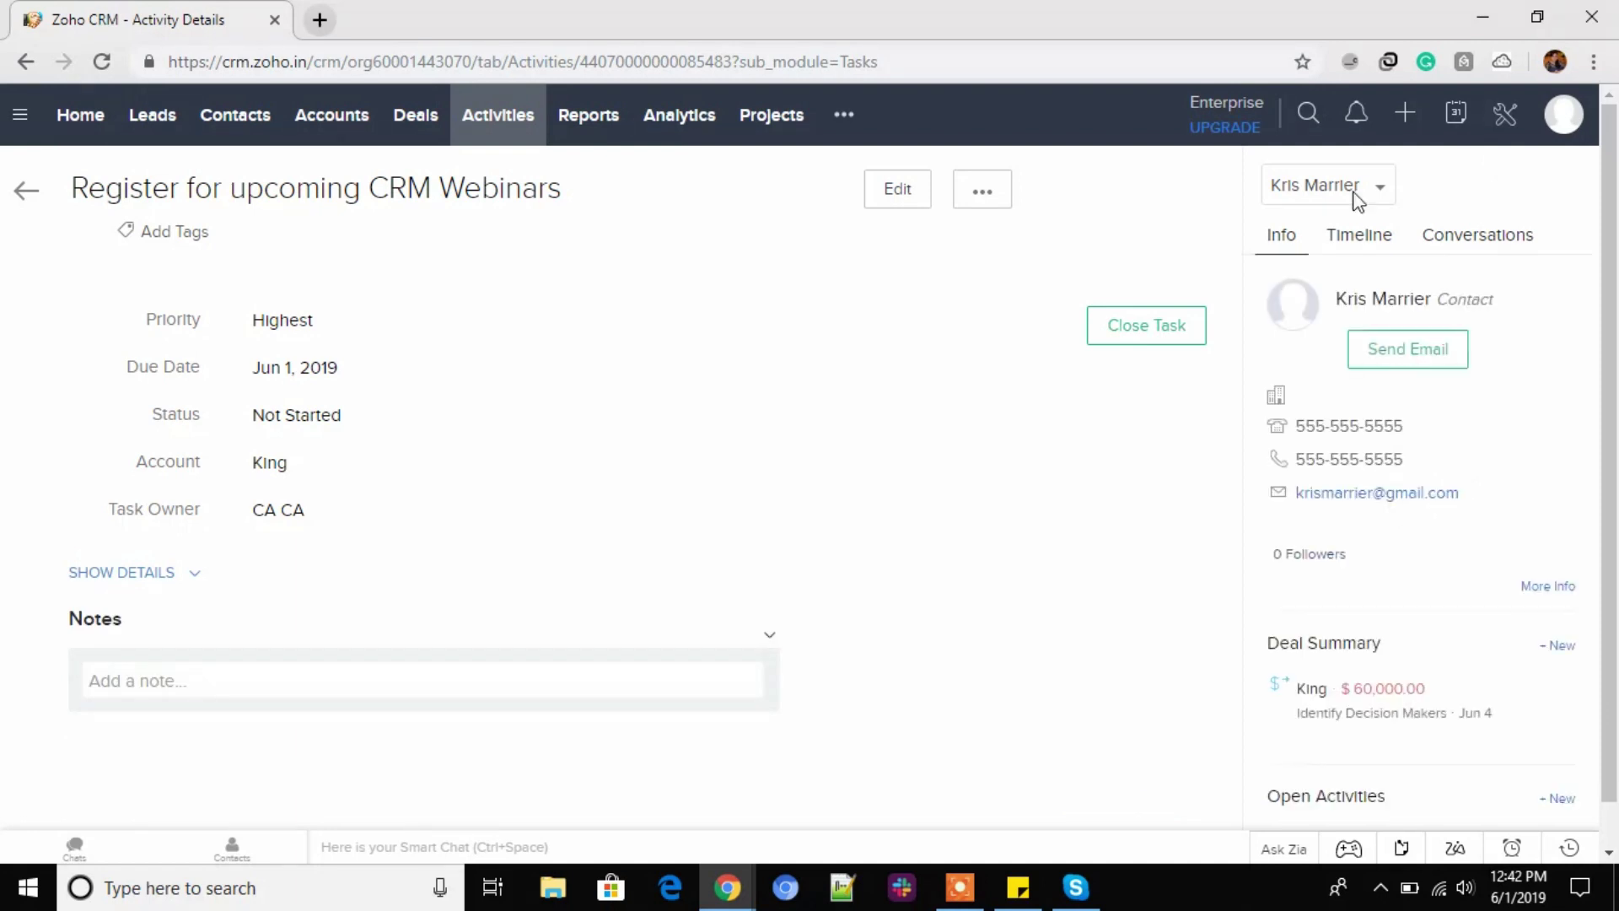
left_click(81, 118)
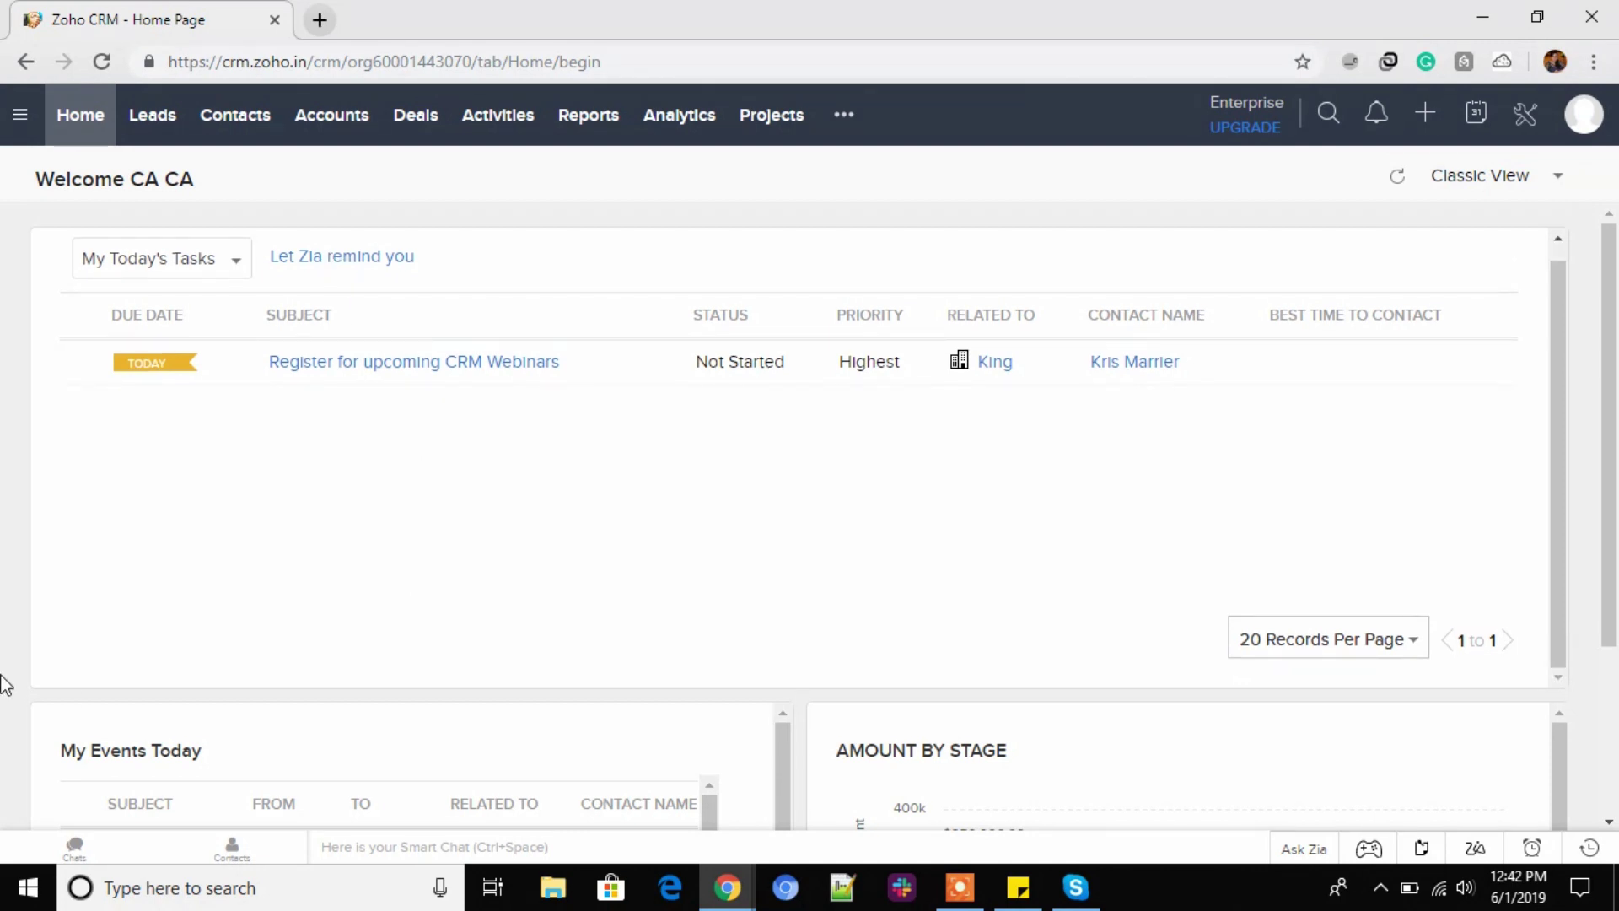
scroll(15, 675, "down", 3)
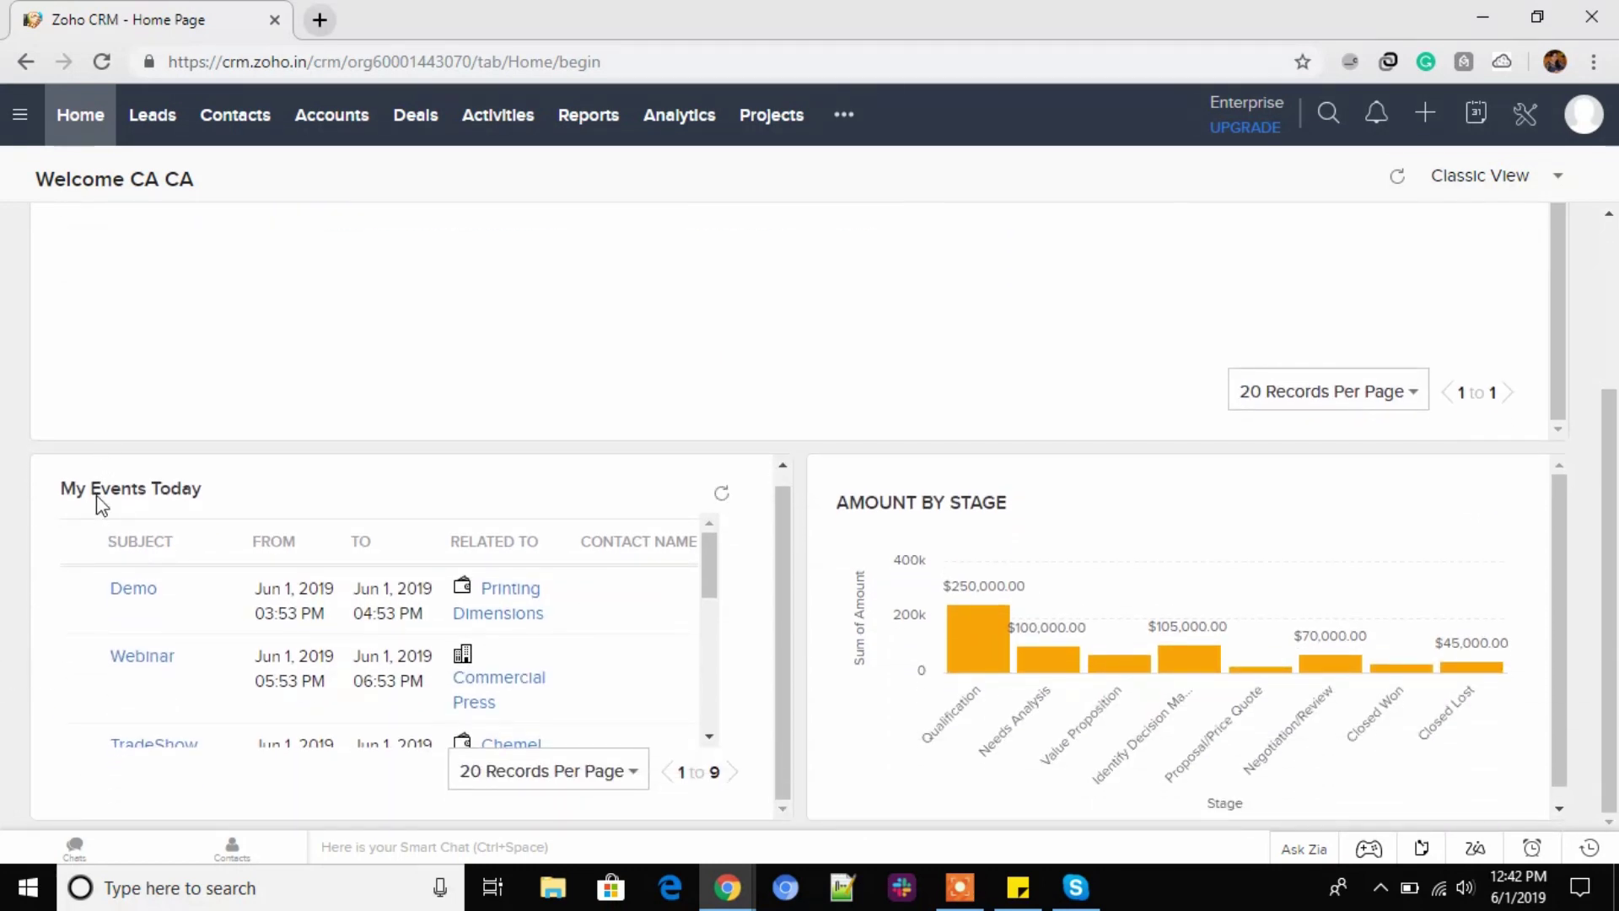
mouse_move(145, 624)
scroll(180, 660, "down", 3)
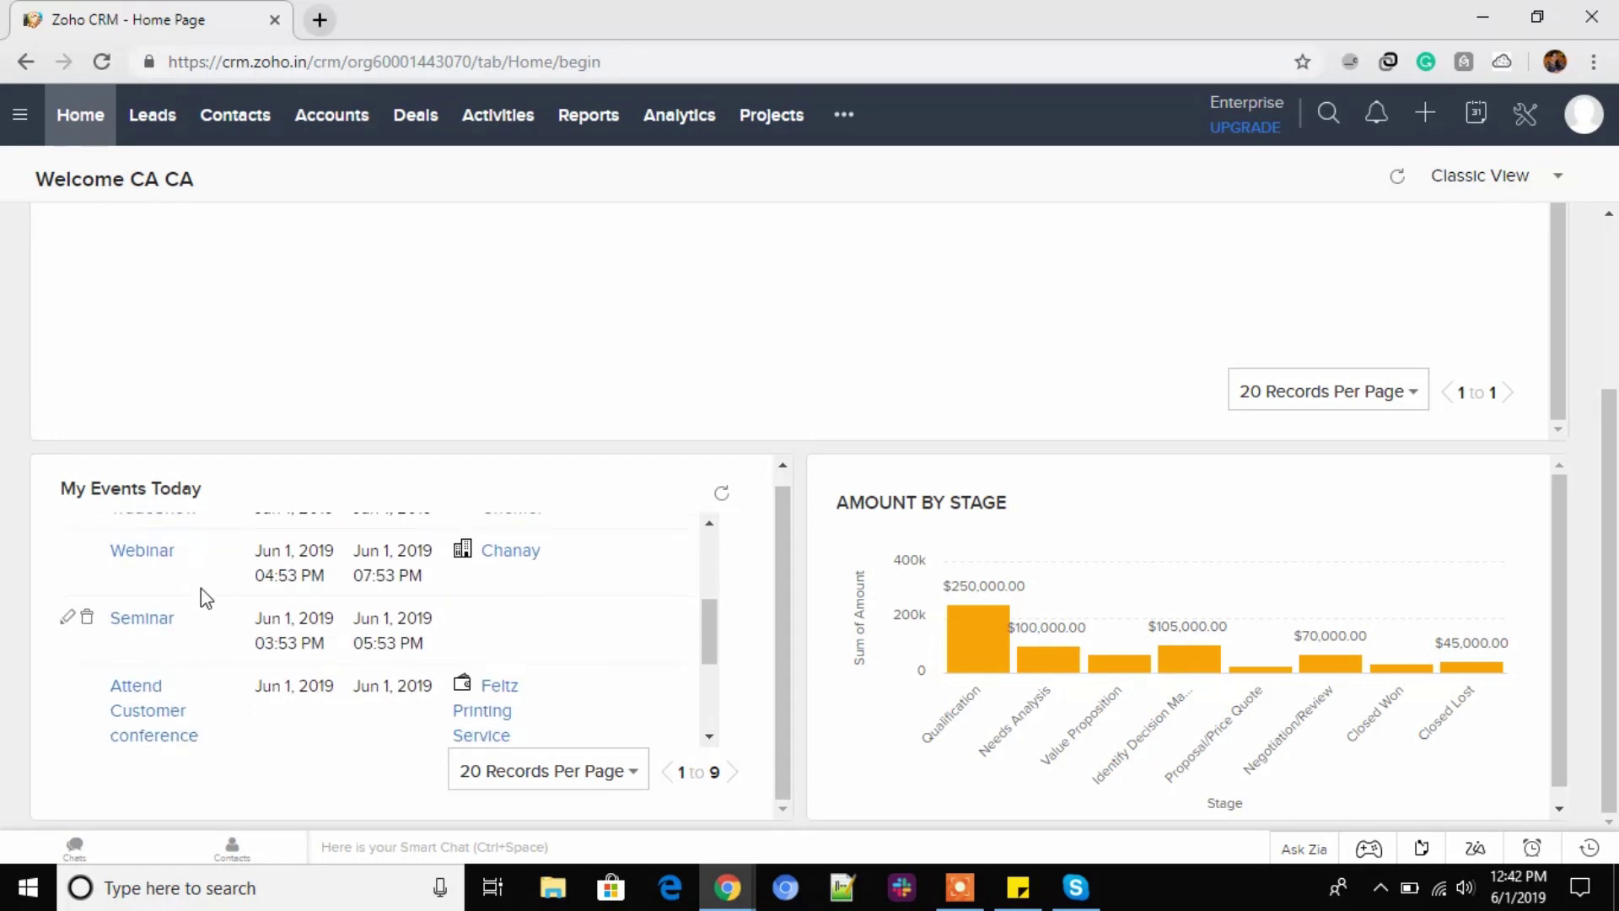
scroll(217, 637, "down", 3)
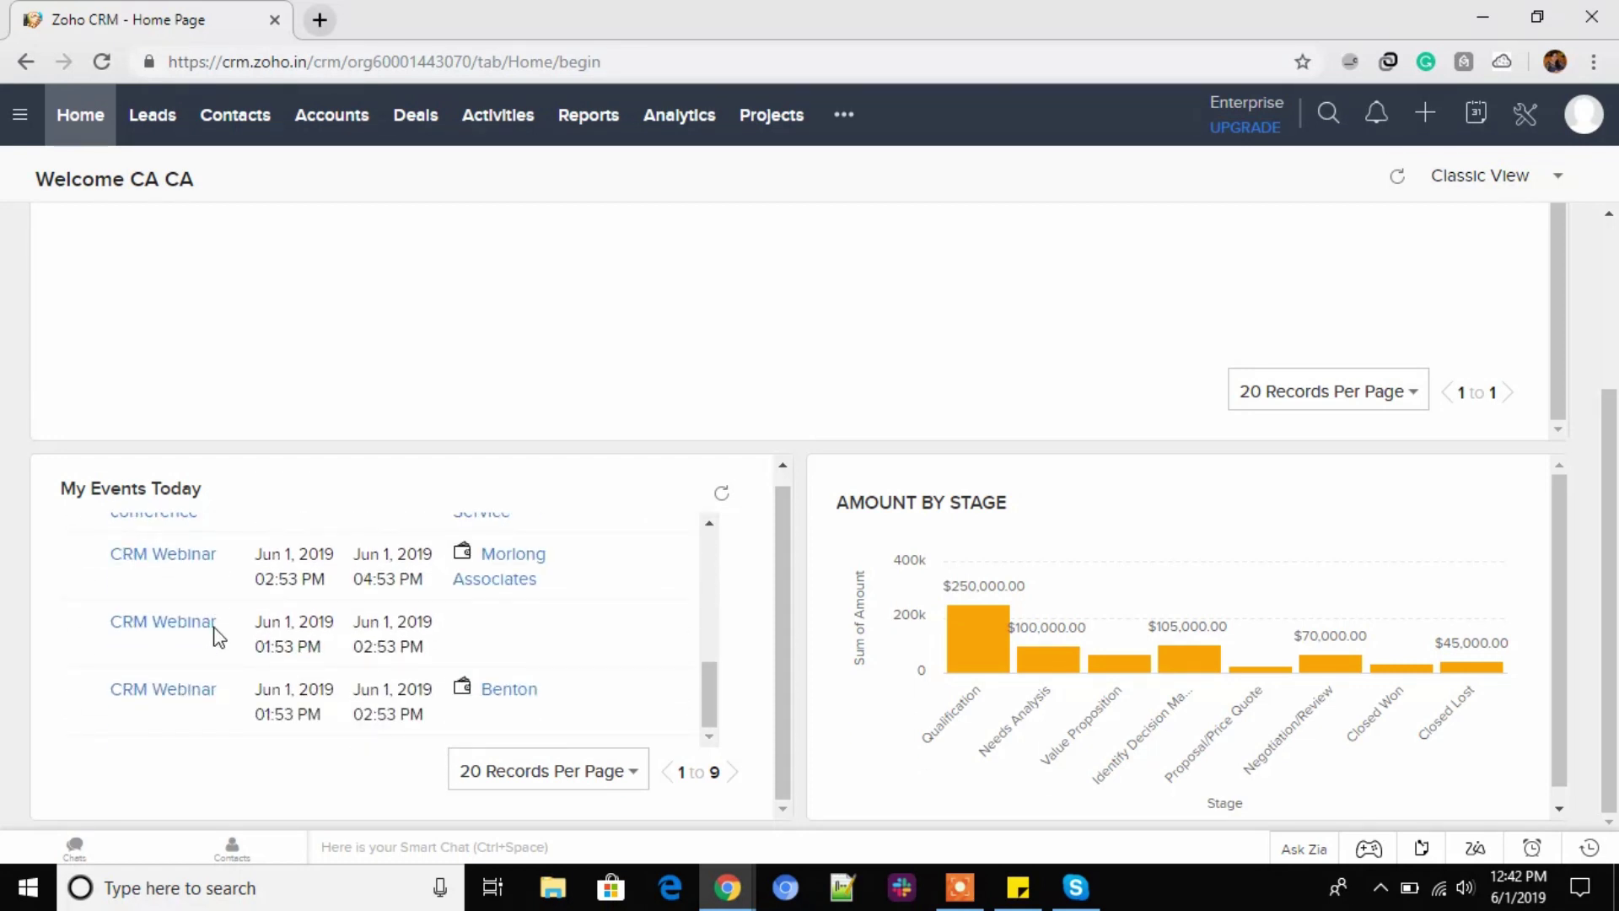
scroll(364, 660, "up", 6)
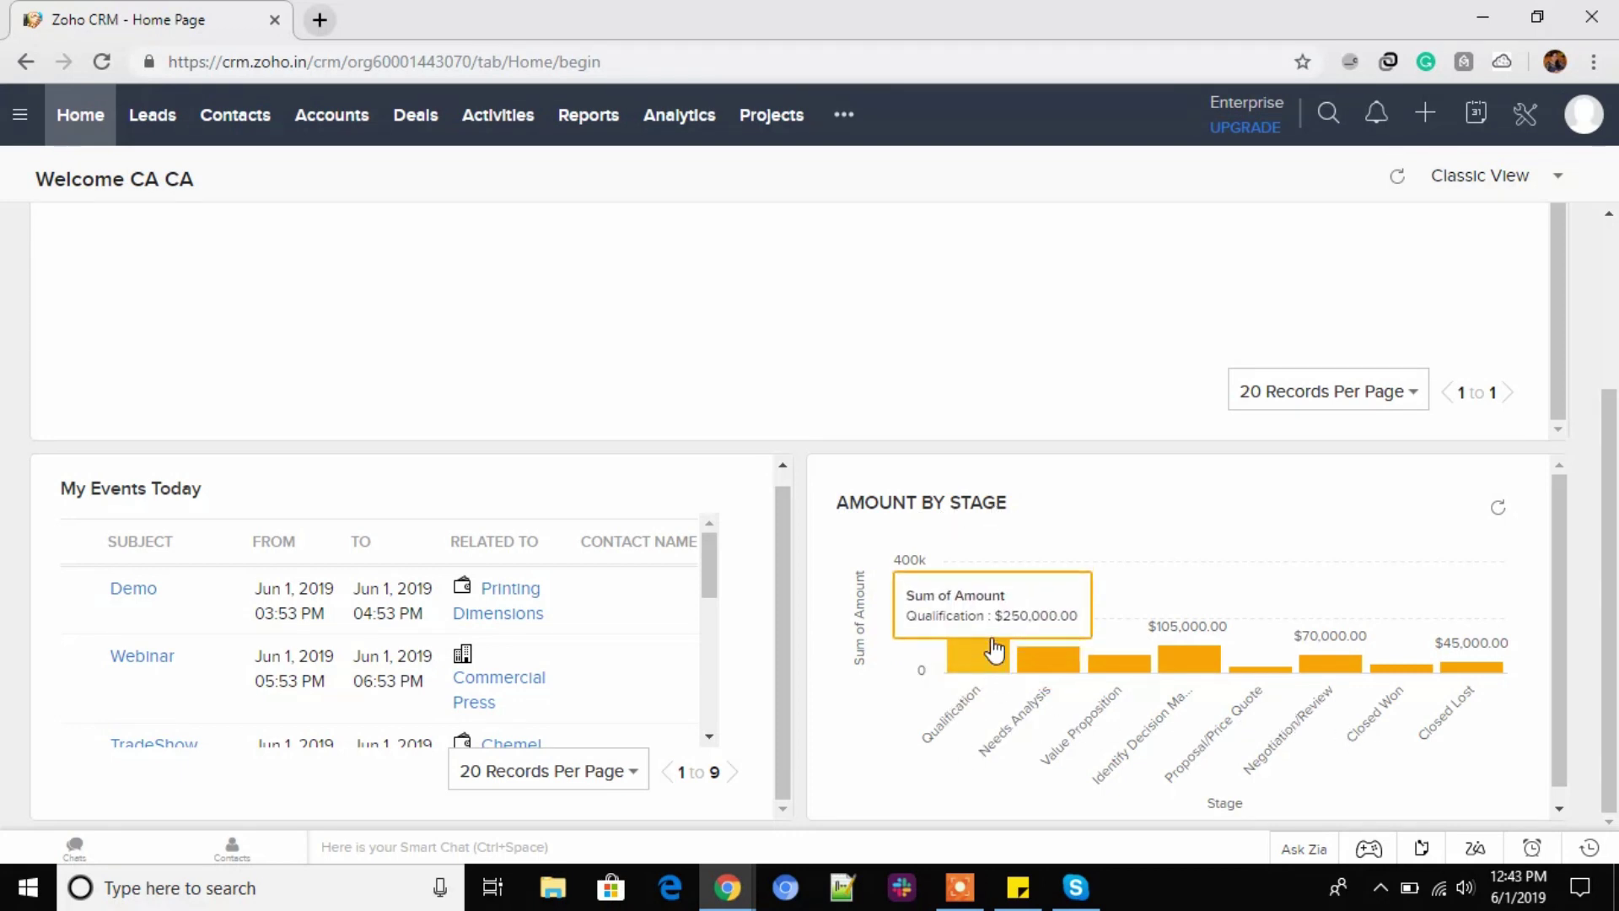
mouse_move(1055, 671)
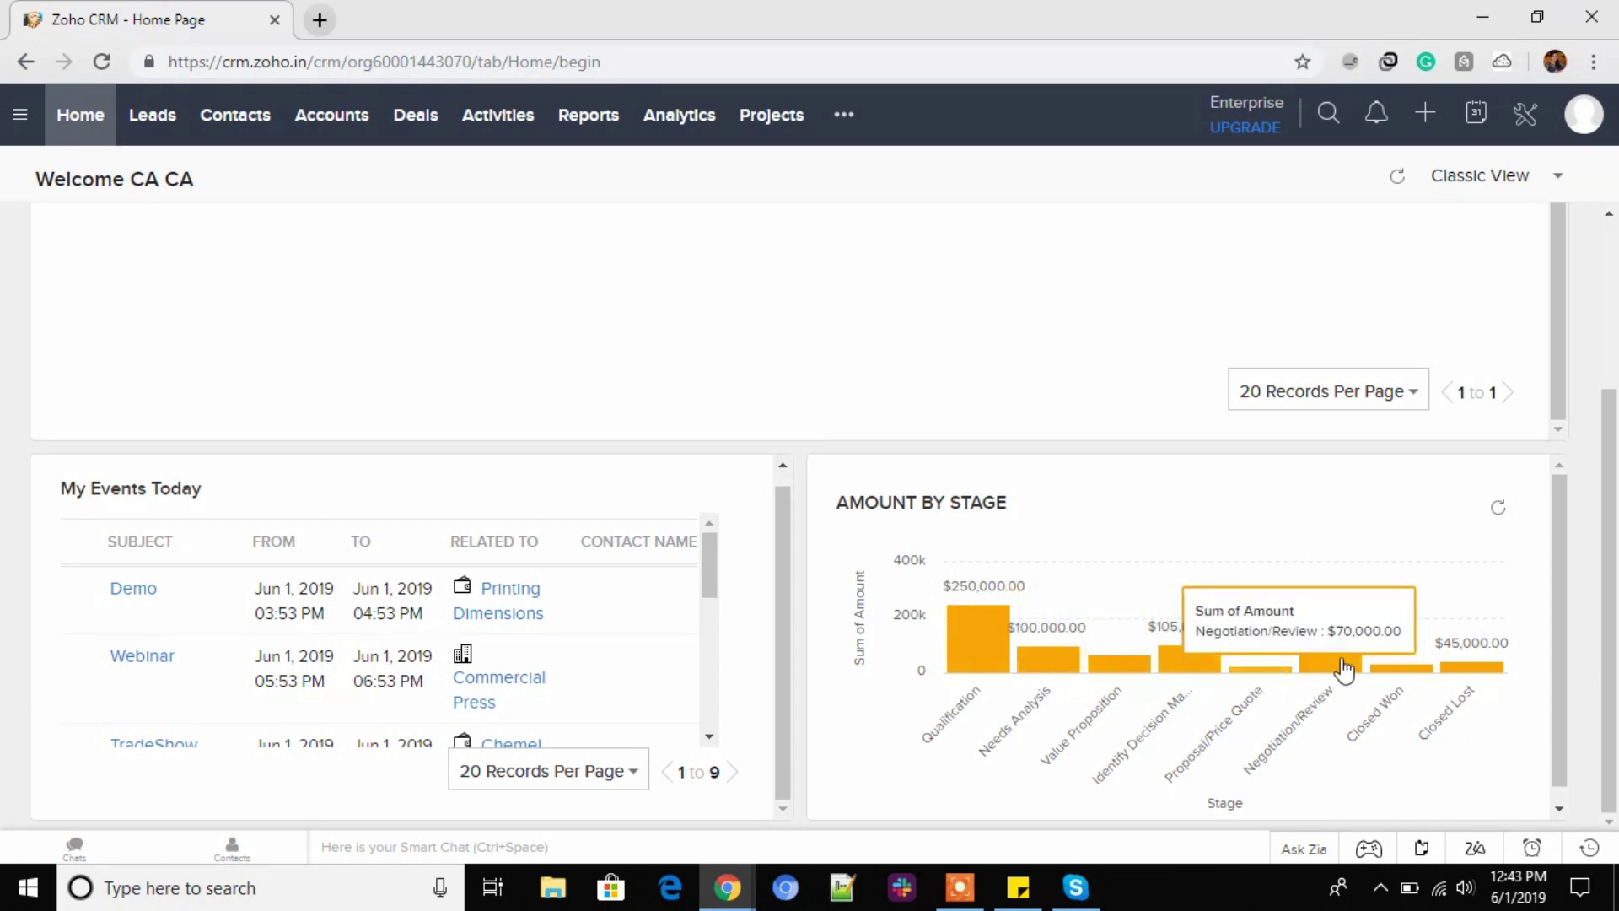
mouse_move(1411, 679)
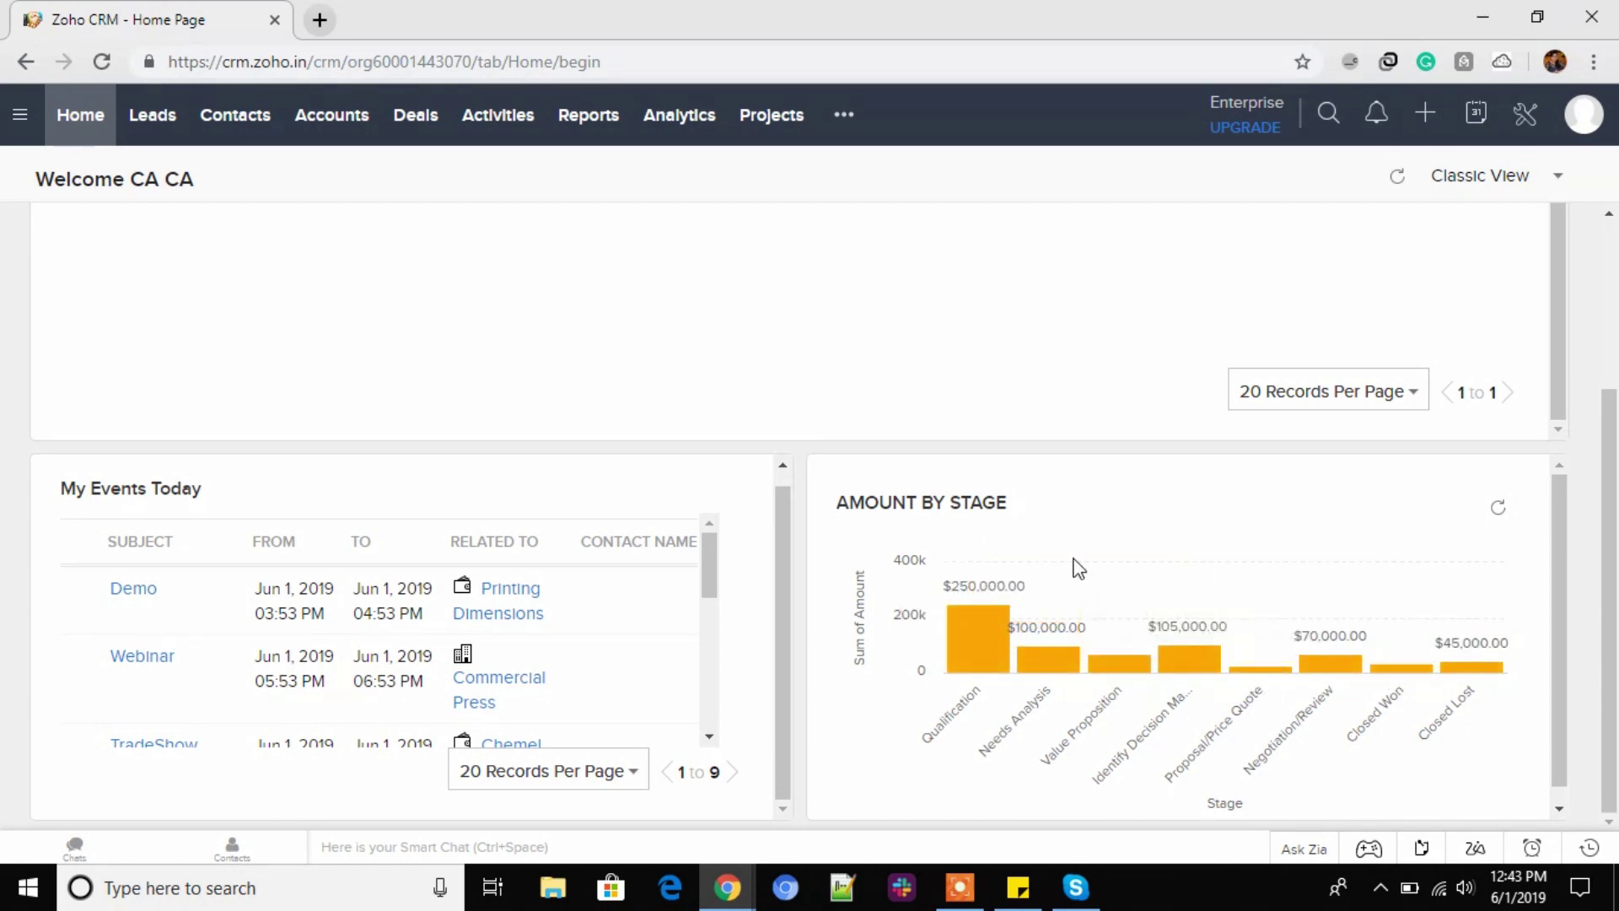
scroll(441, 341, "up", 1)
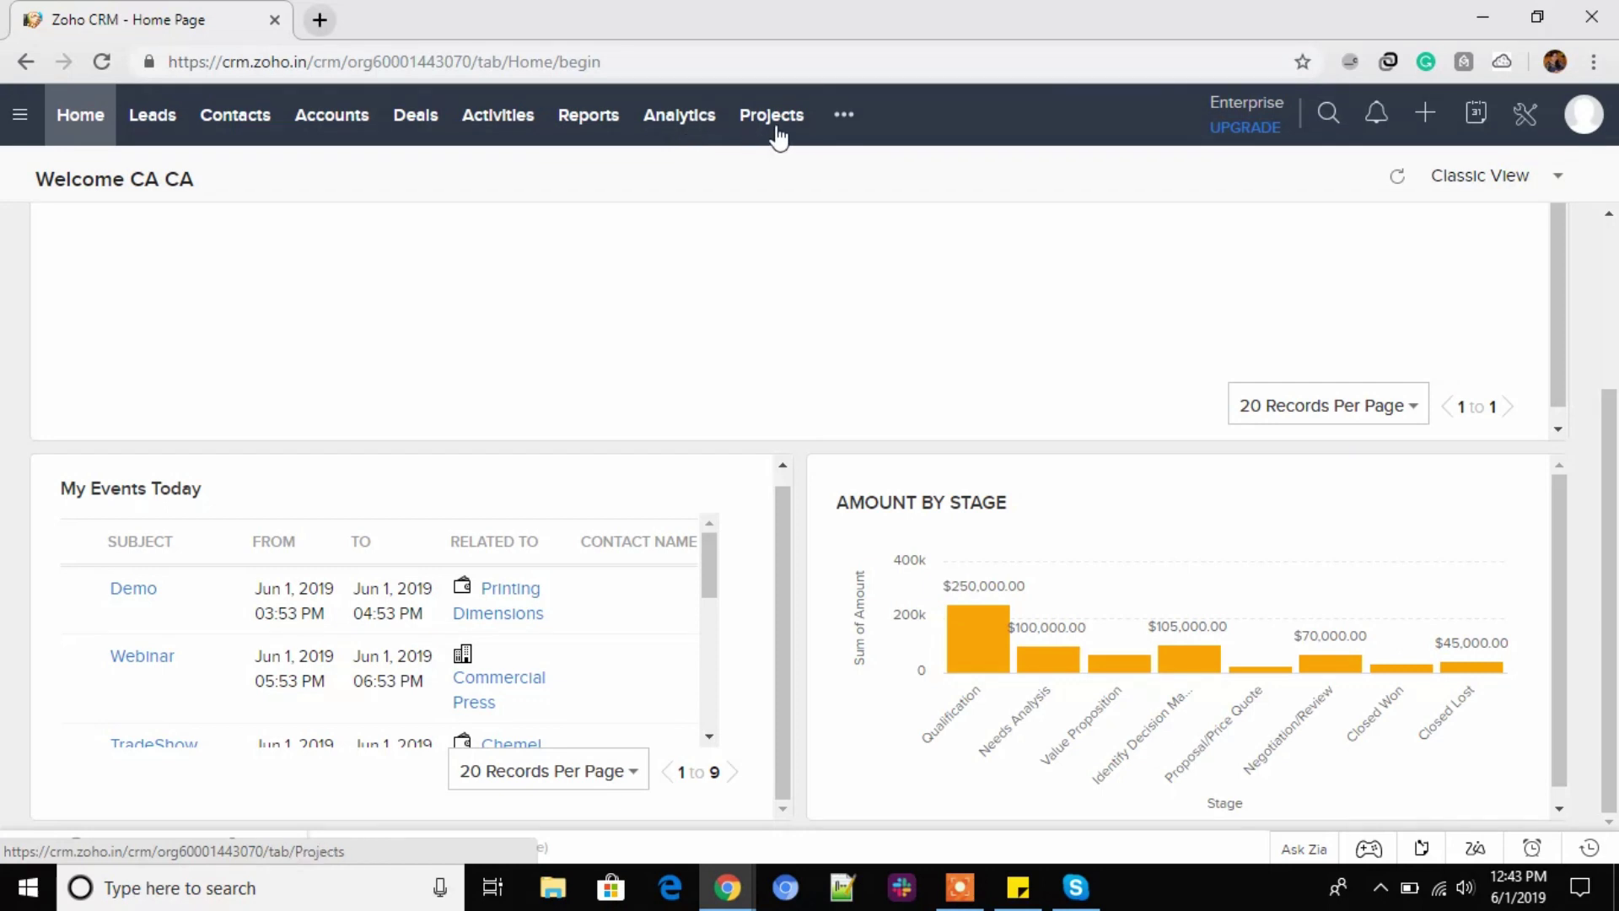
Start a new custom module via the more-modules menu's Create New Module option.
left_click(844, 116)
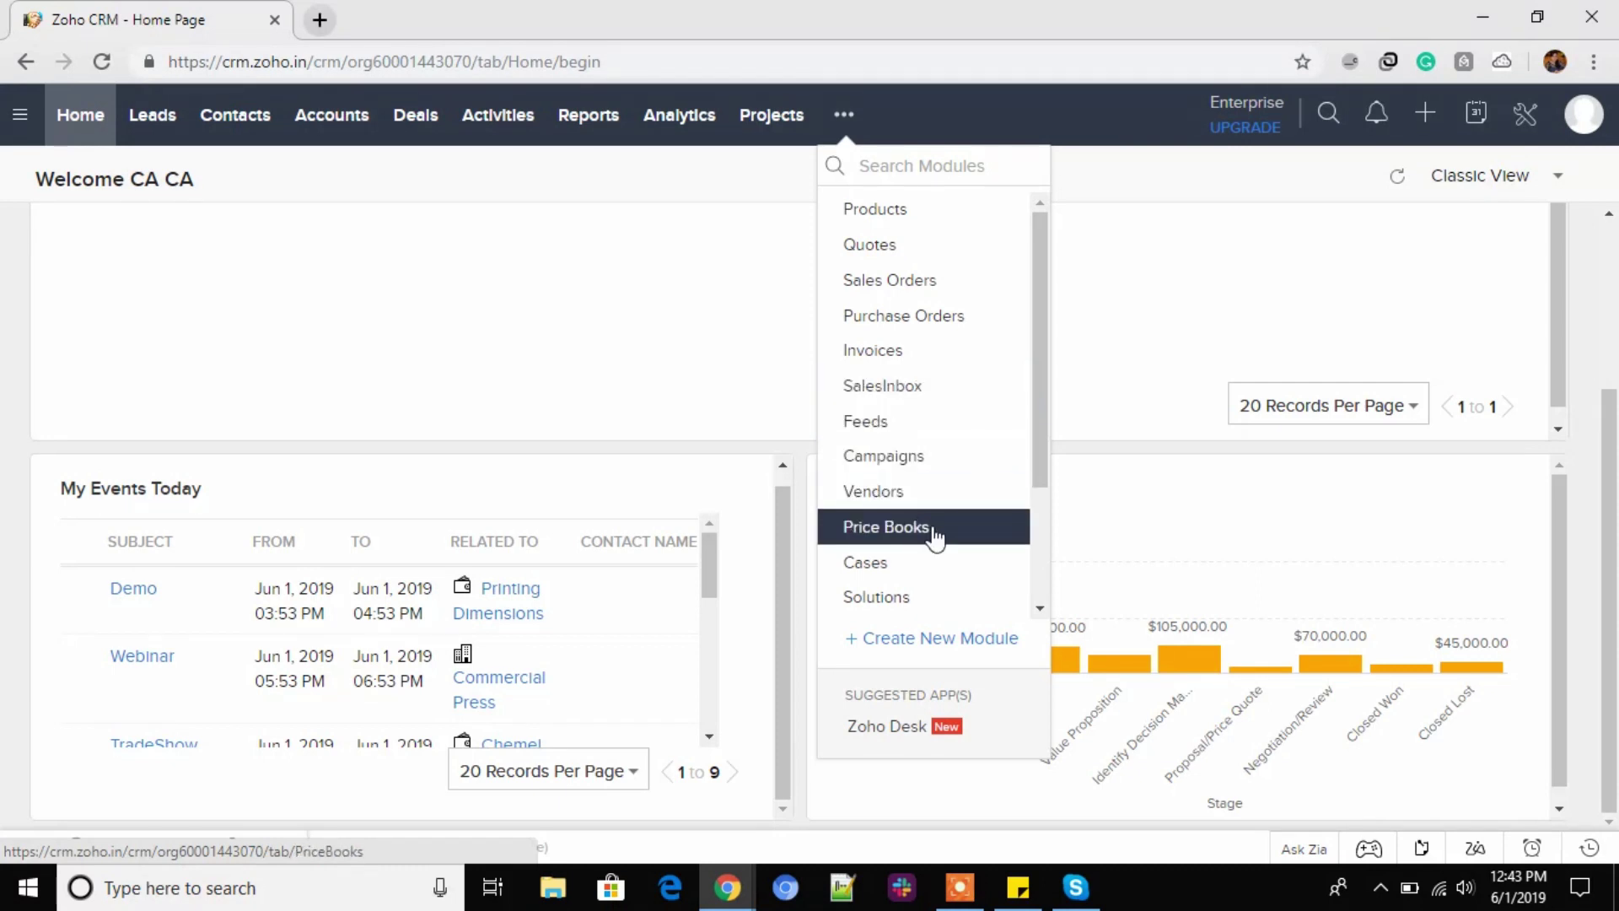
scroll(929, 602, "down", 2)
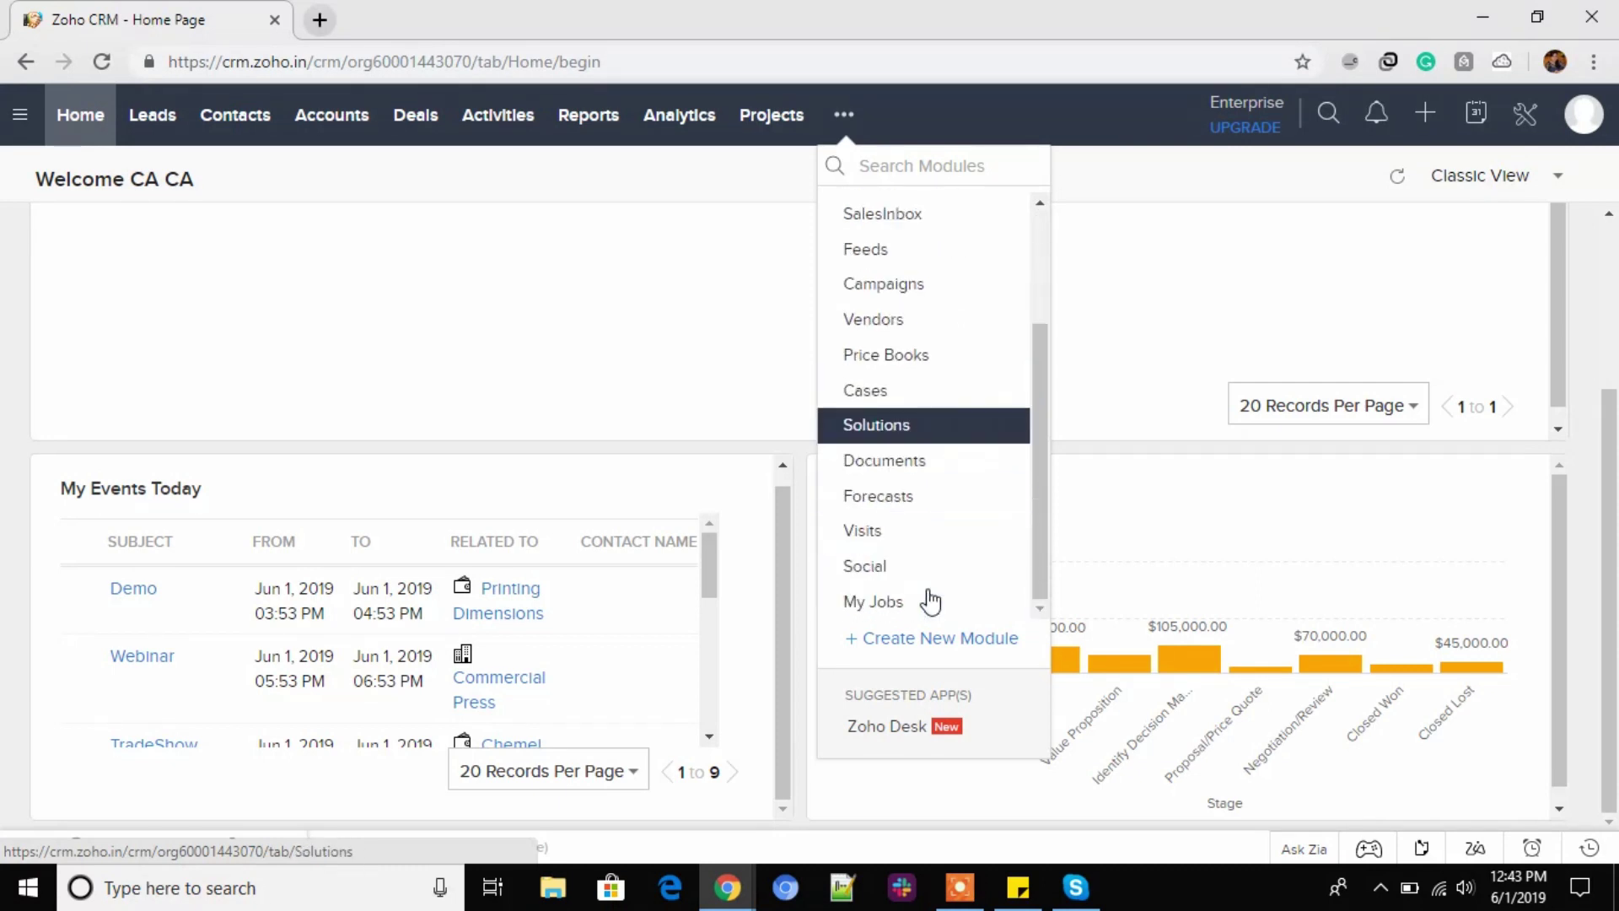
left_click(906, 650)
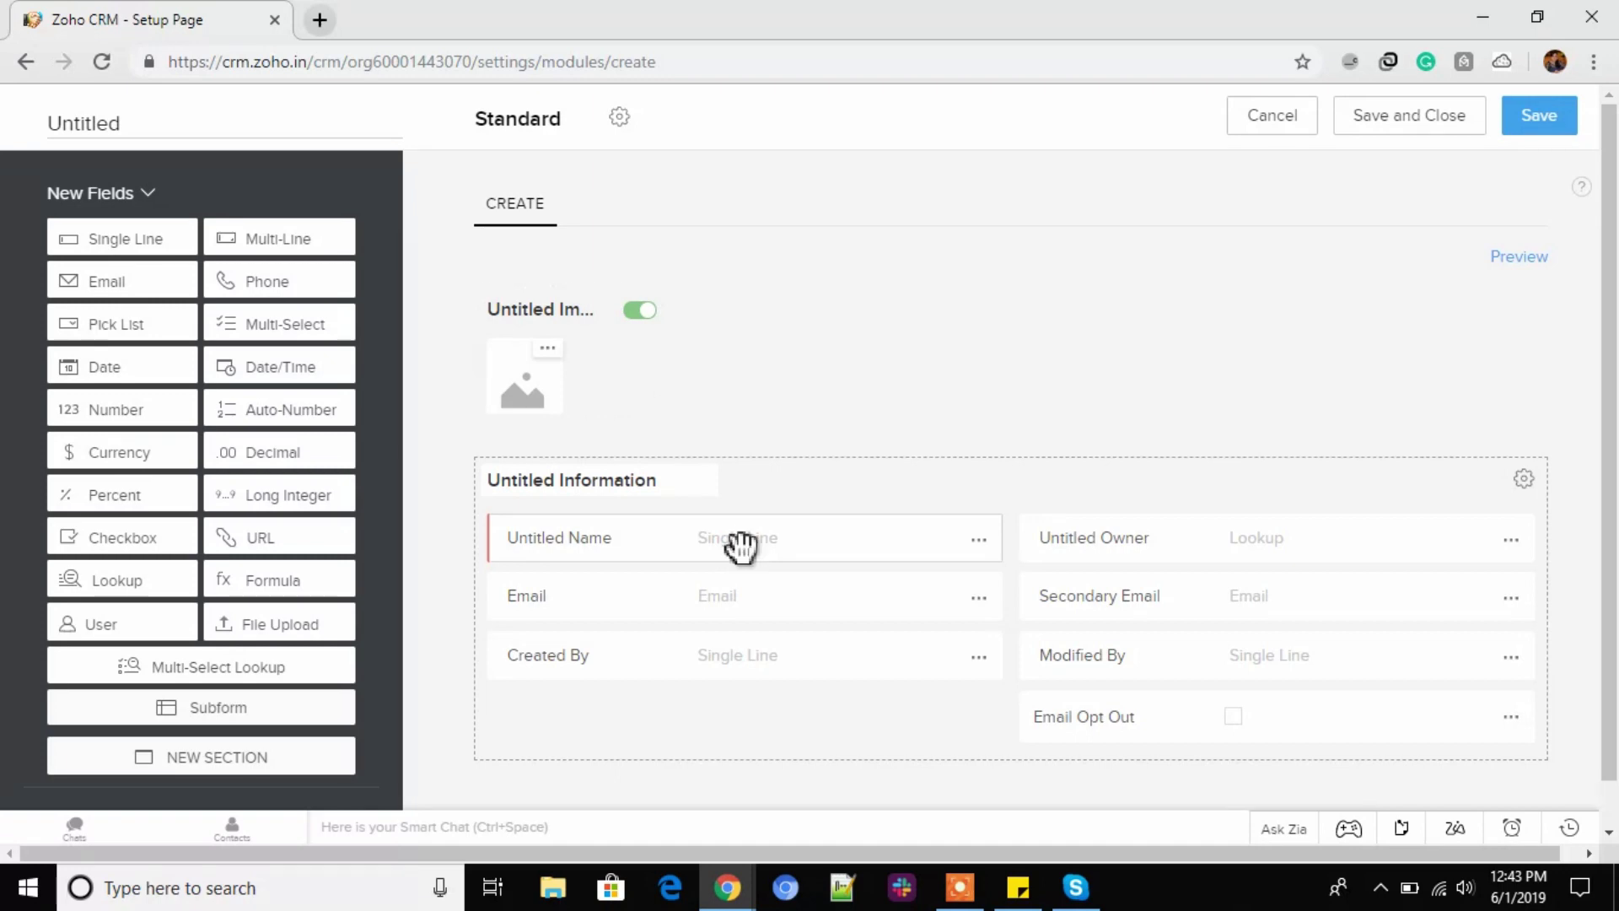
Relabel the Untitled Name field to 'Opportunities with Closed Leads'.
left_click(978, 541)
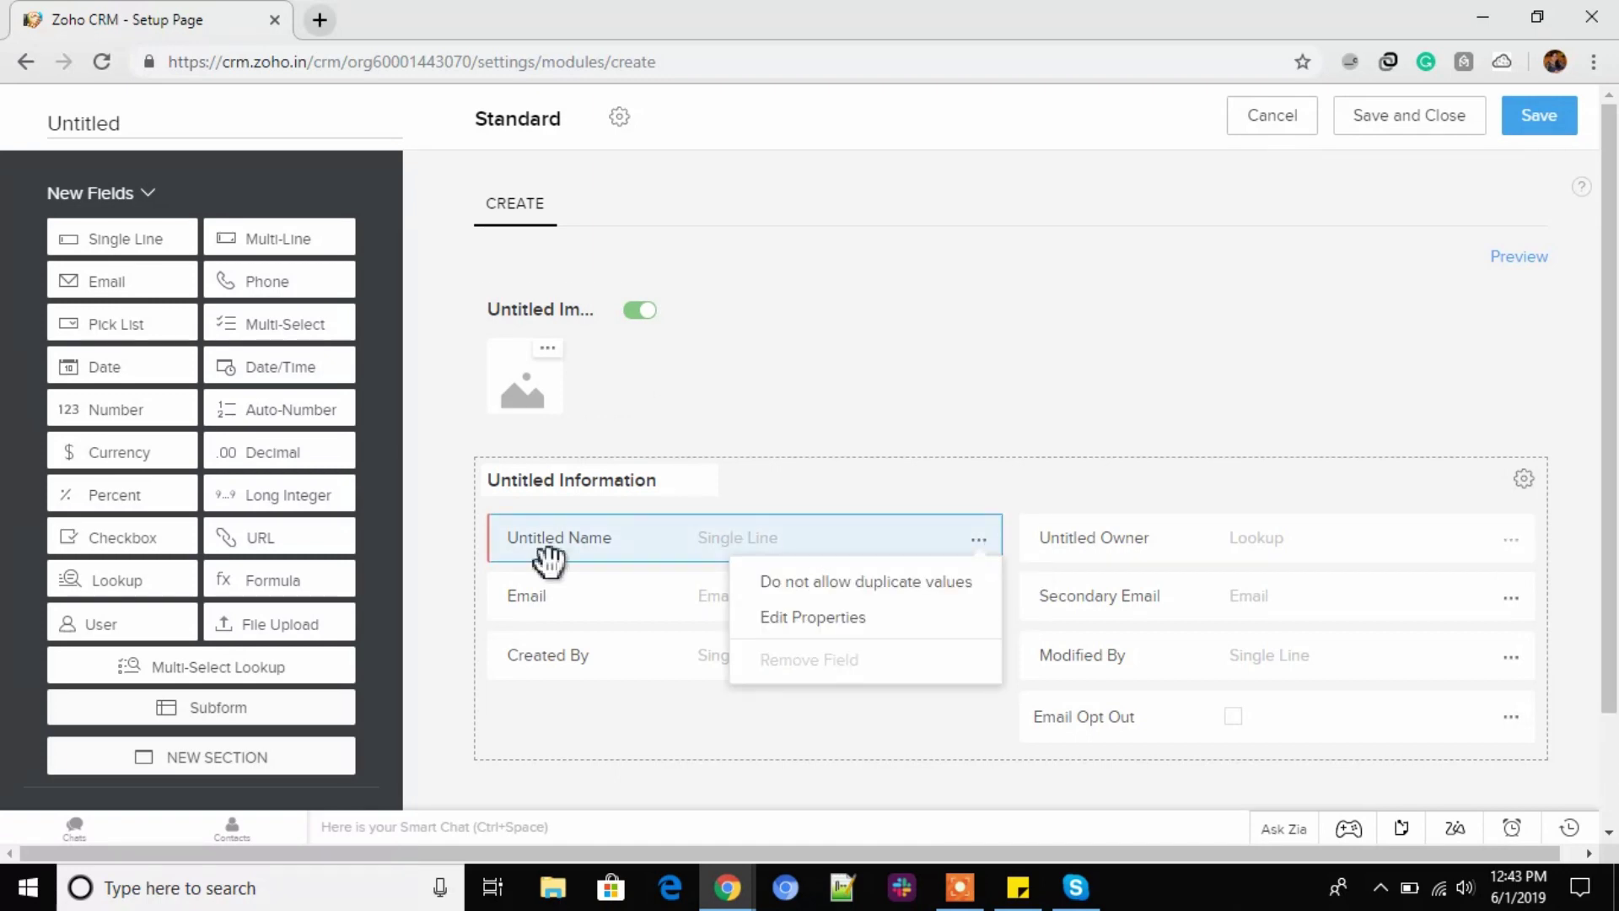
left_click(548, 559)
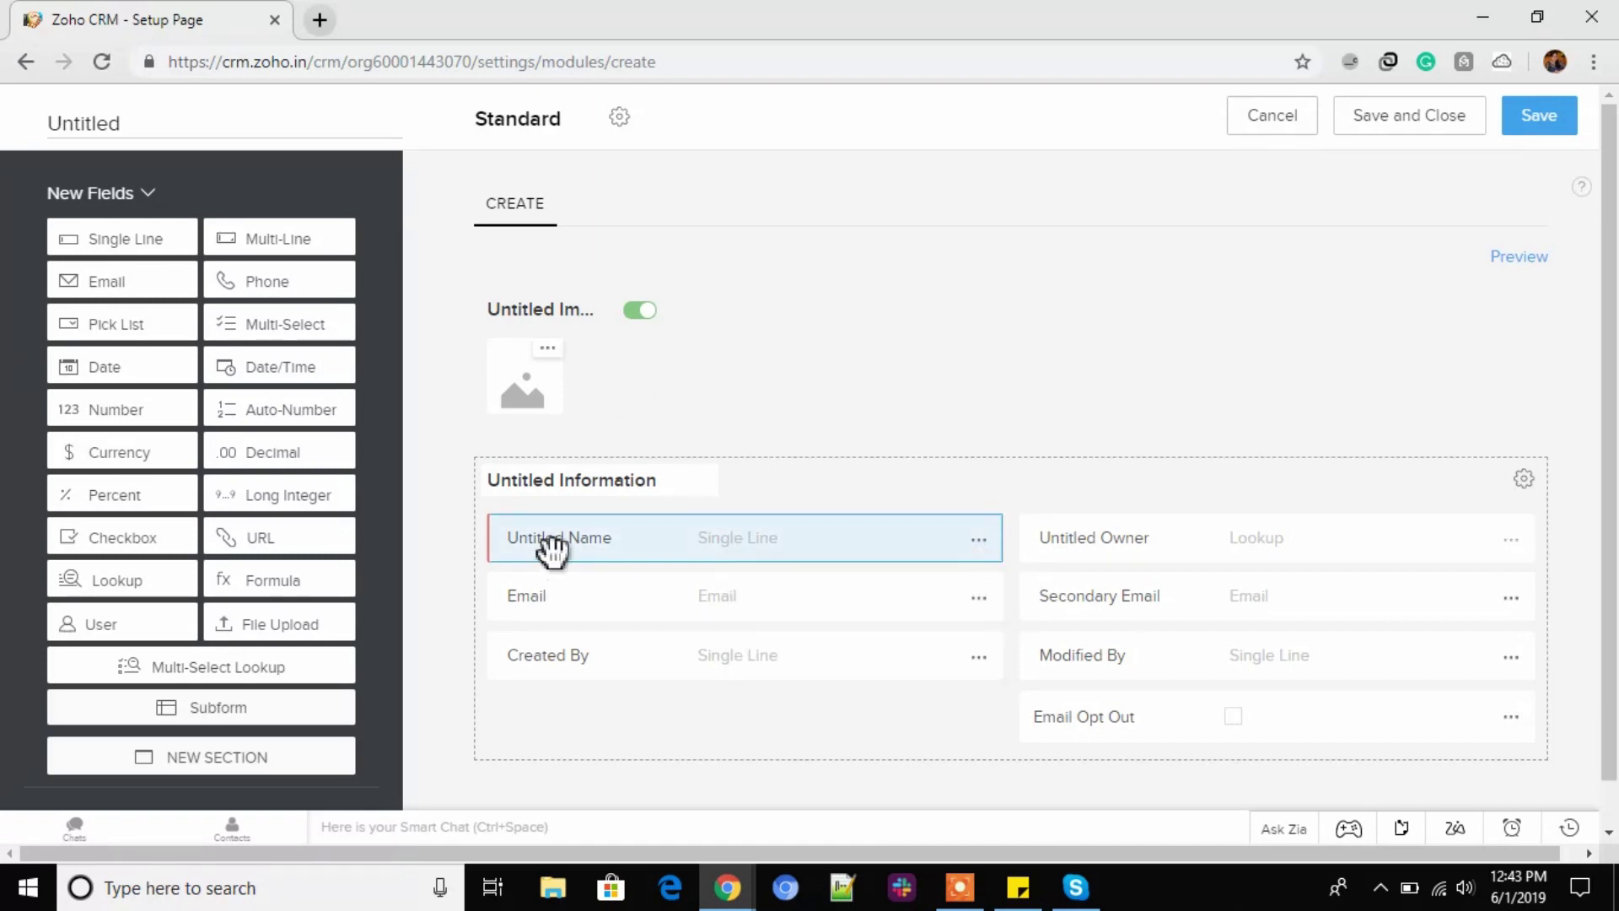
left_click(978, 540)
left_click(832, 620)
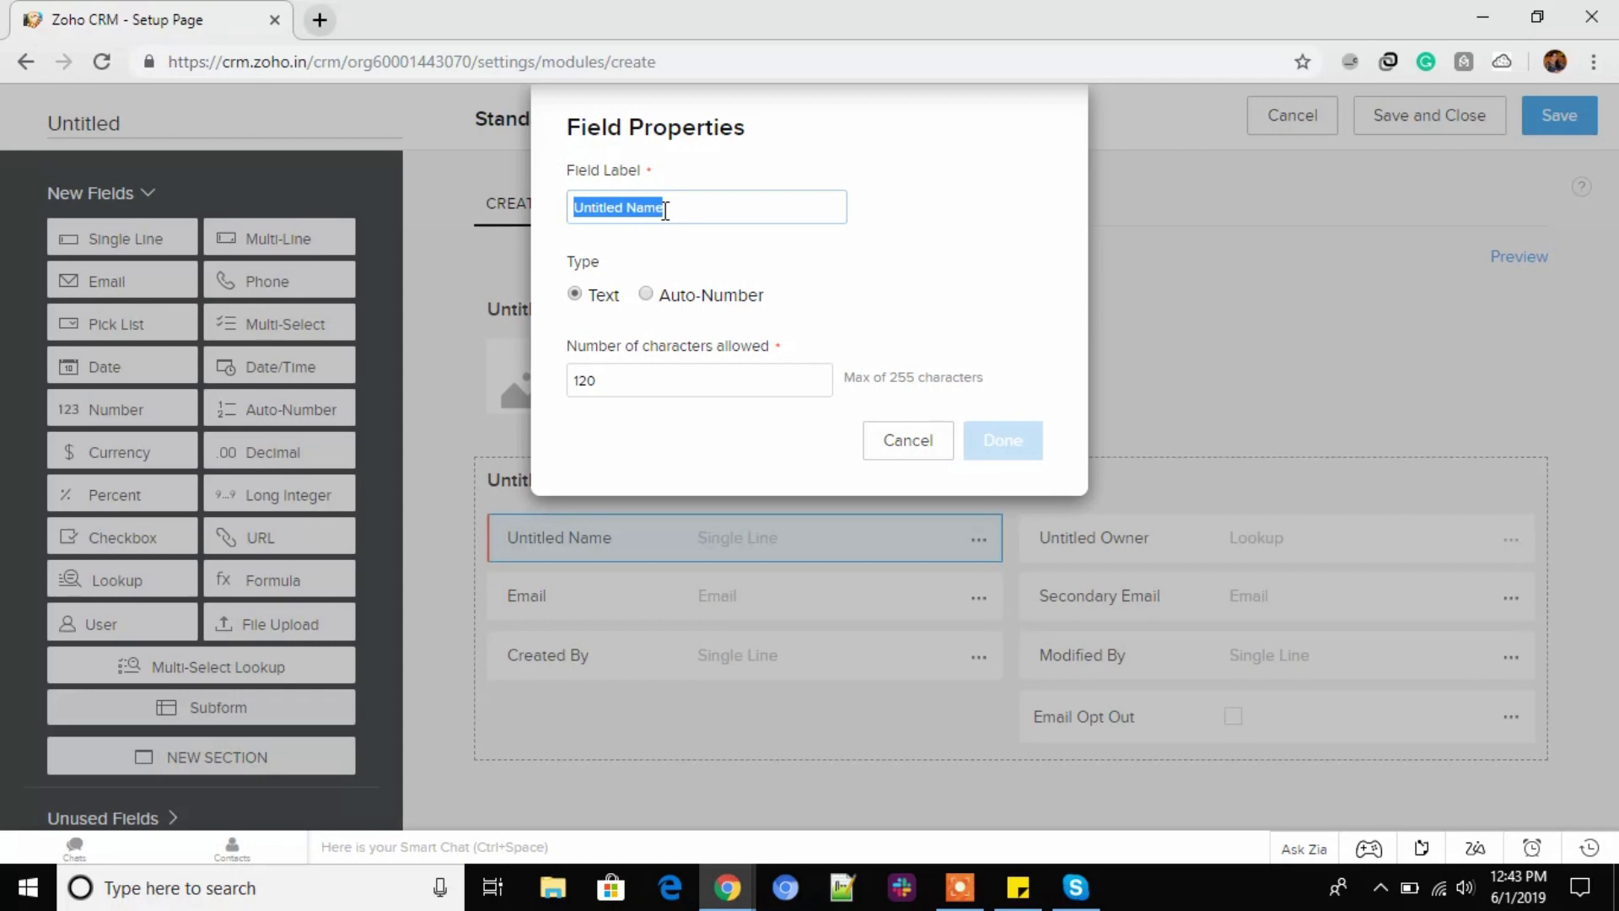
type("Opportunities with Clos")
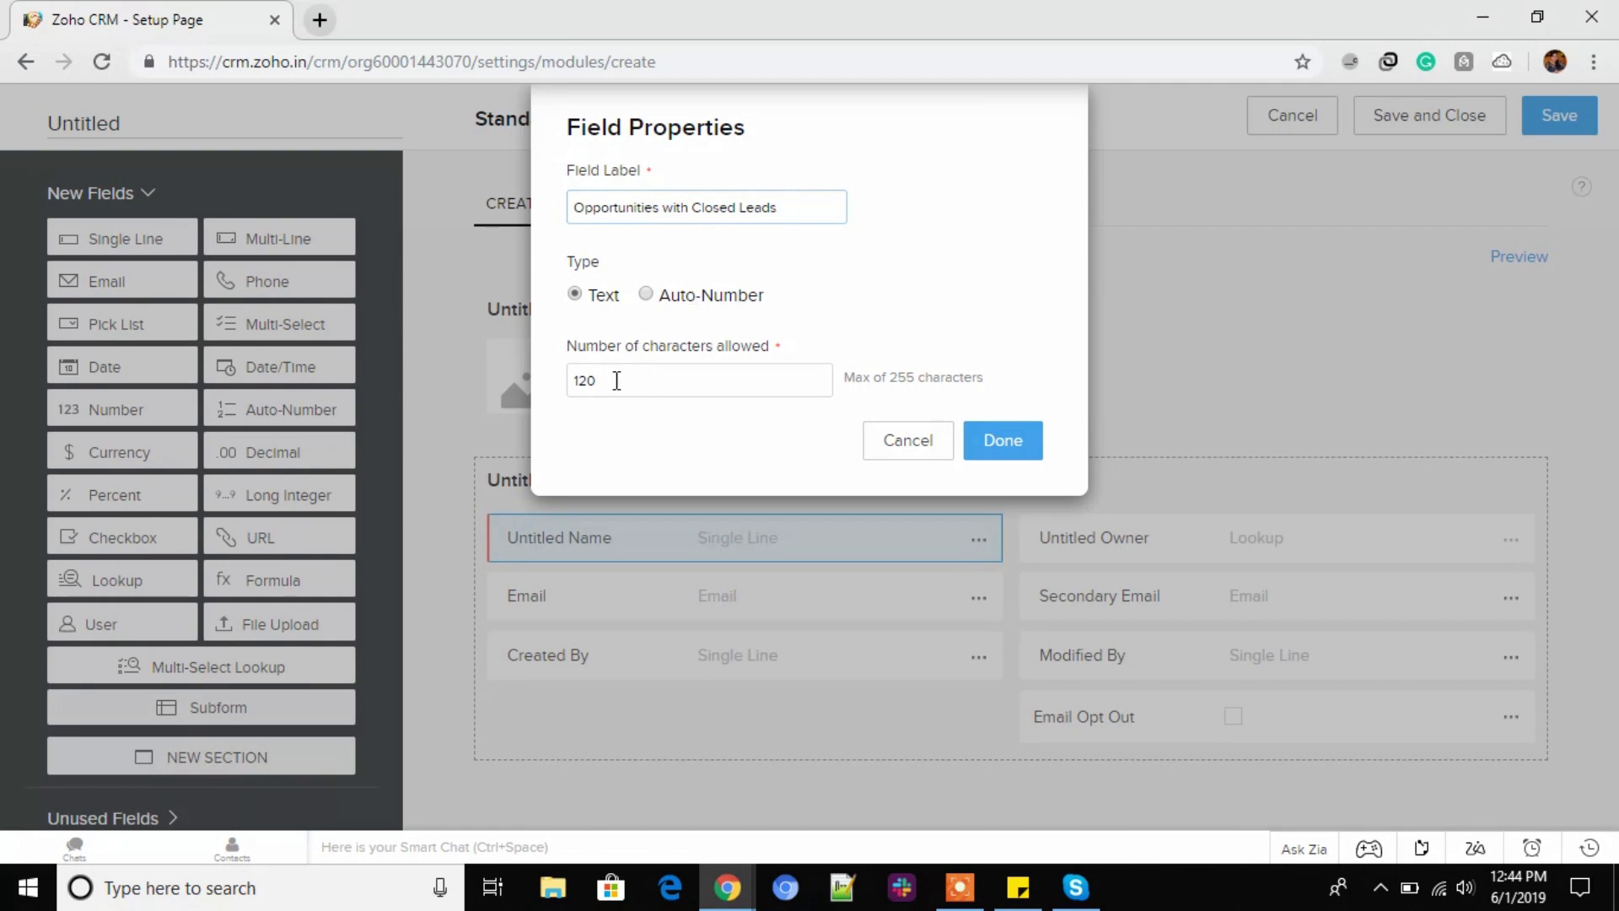
left_click(605, 382)
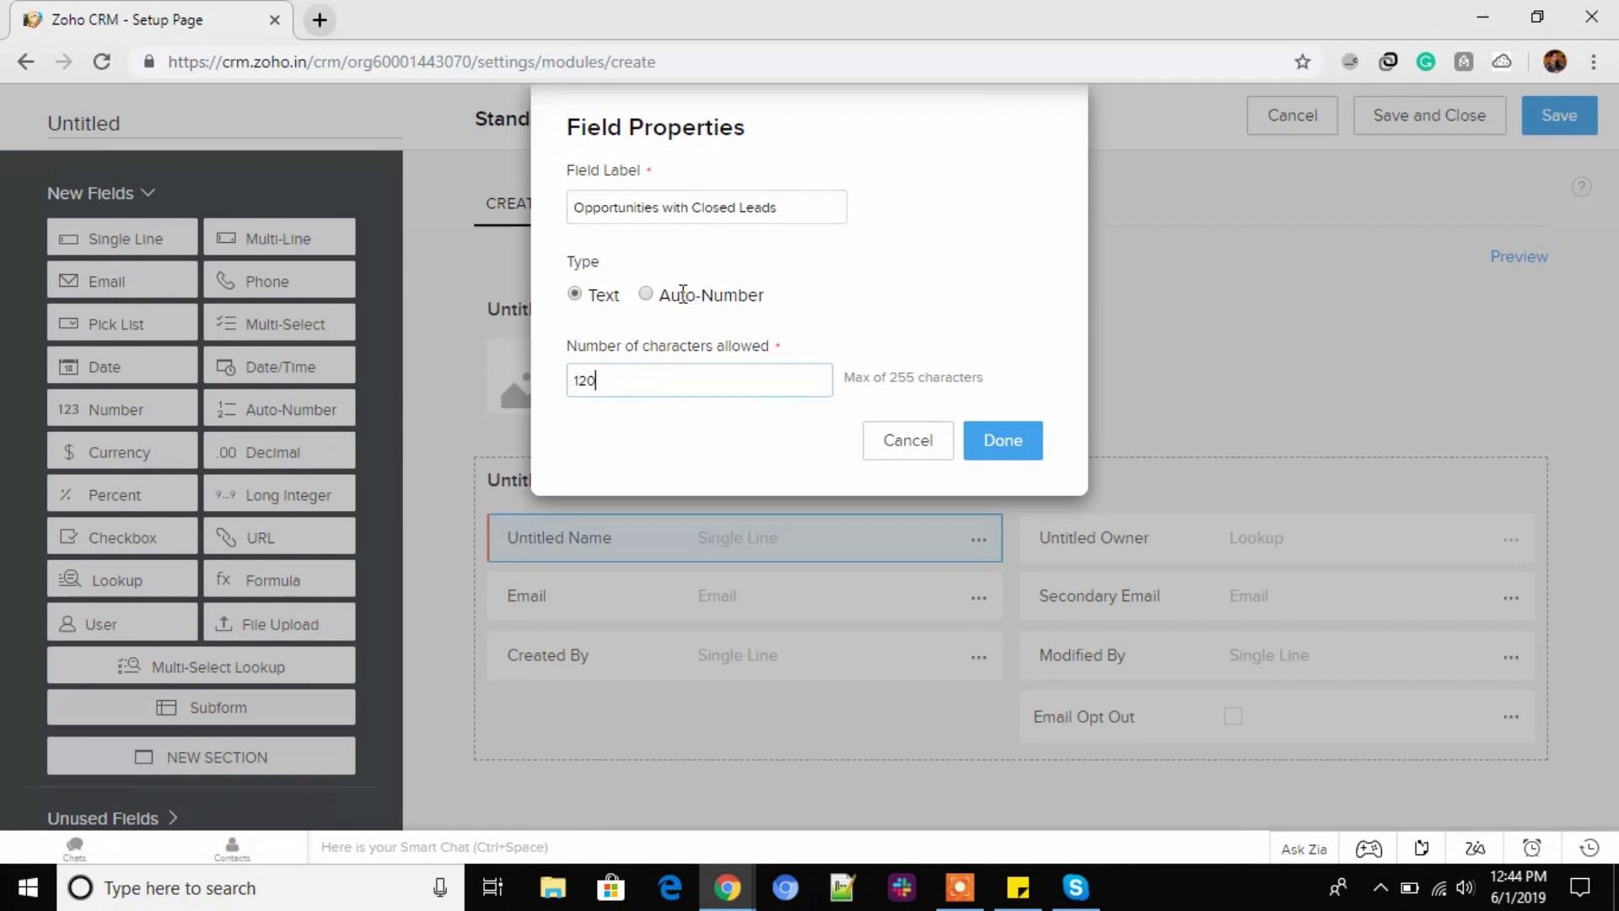
left_click(1004, 440)
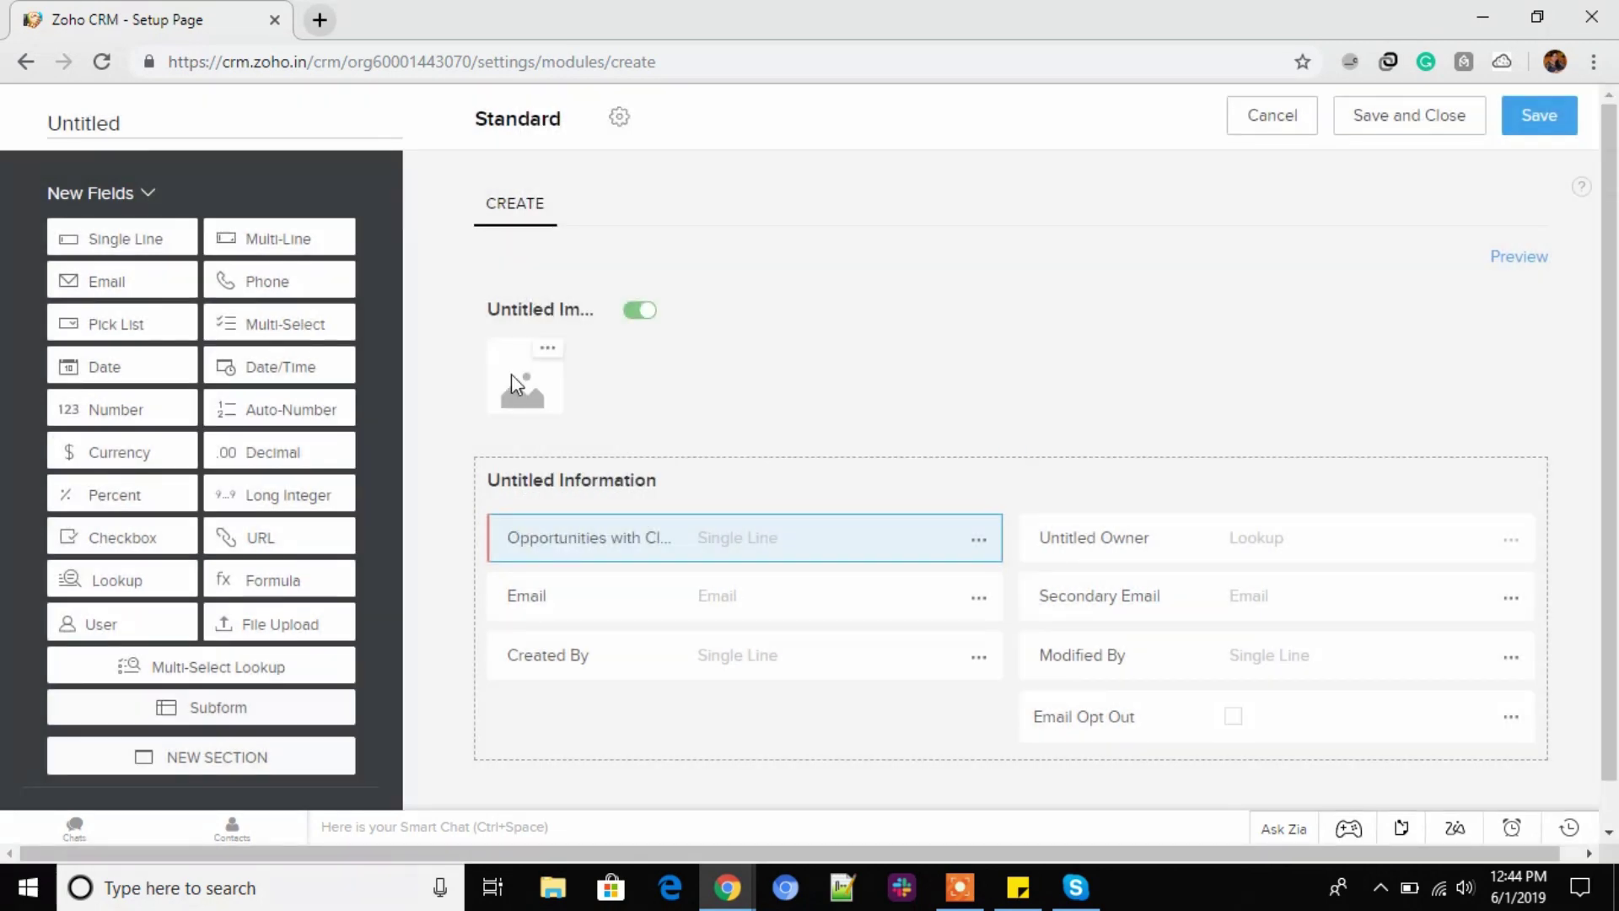
Add a checkbox field below Created By labelled 'Closed Won?'.
scroll(844, 518, "down", 1)
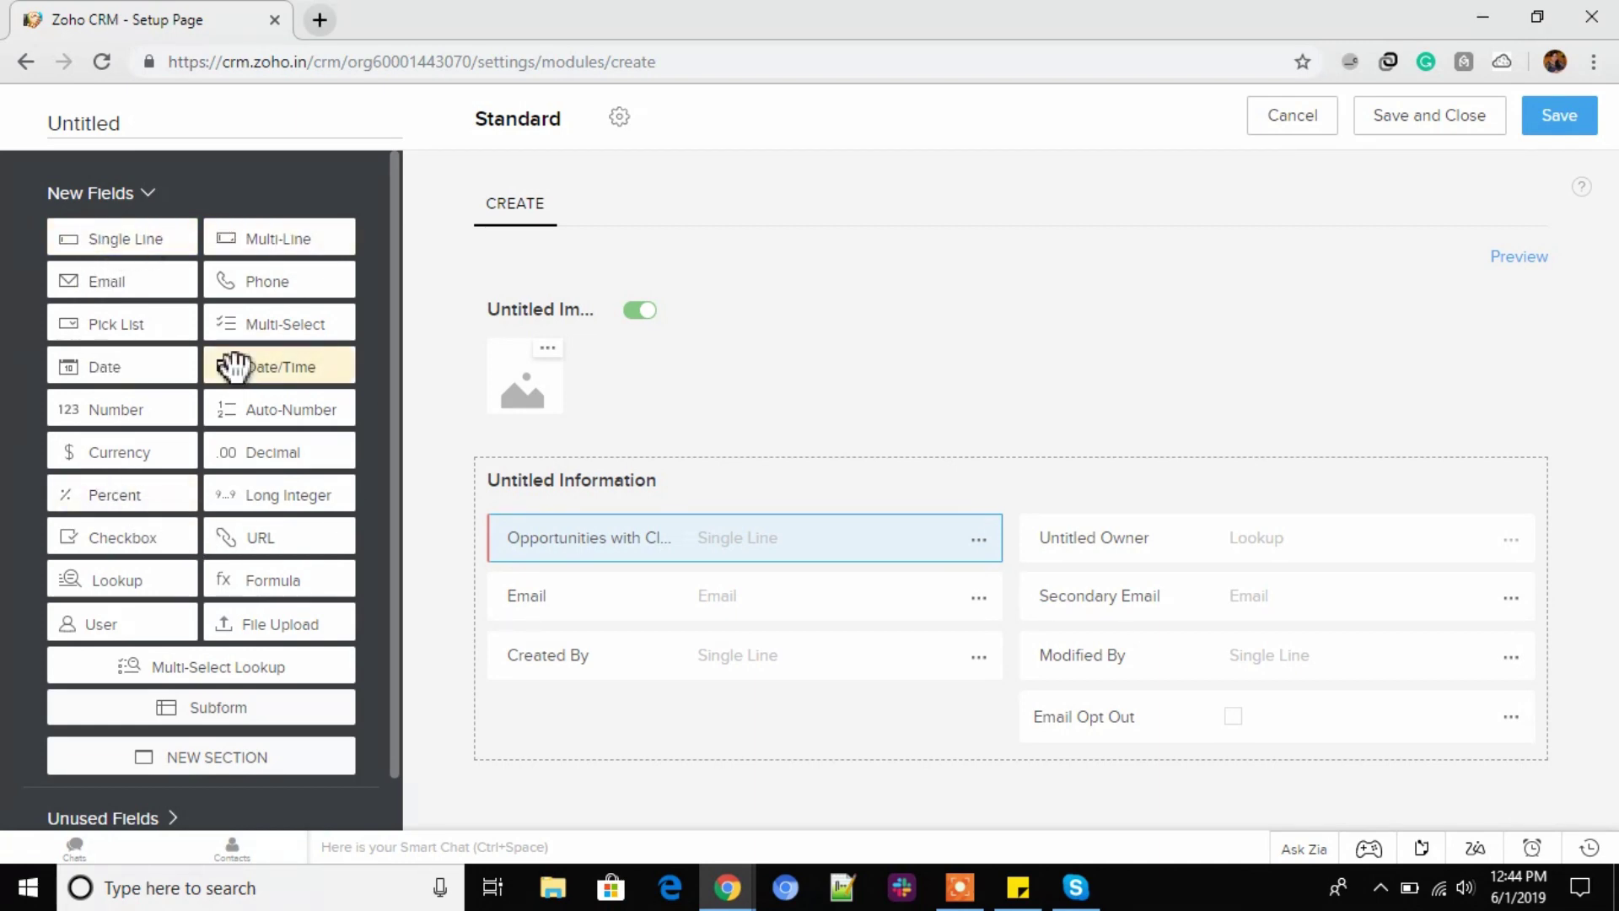
left_click_drag(127, 544, 560, 716)
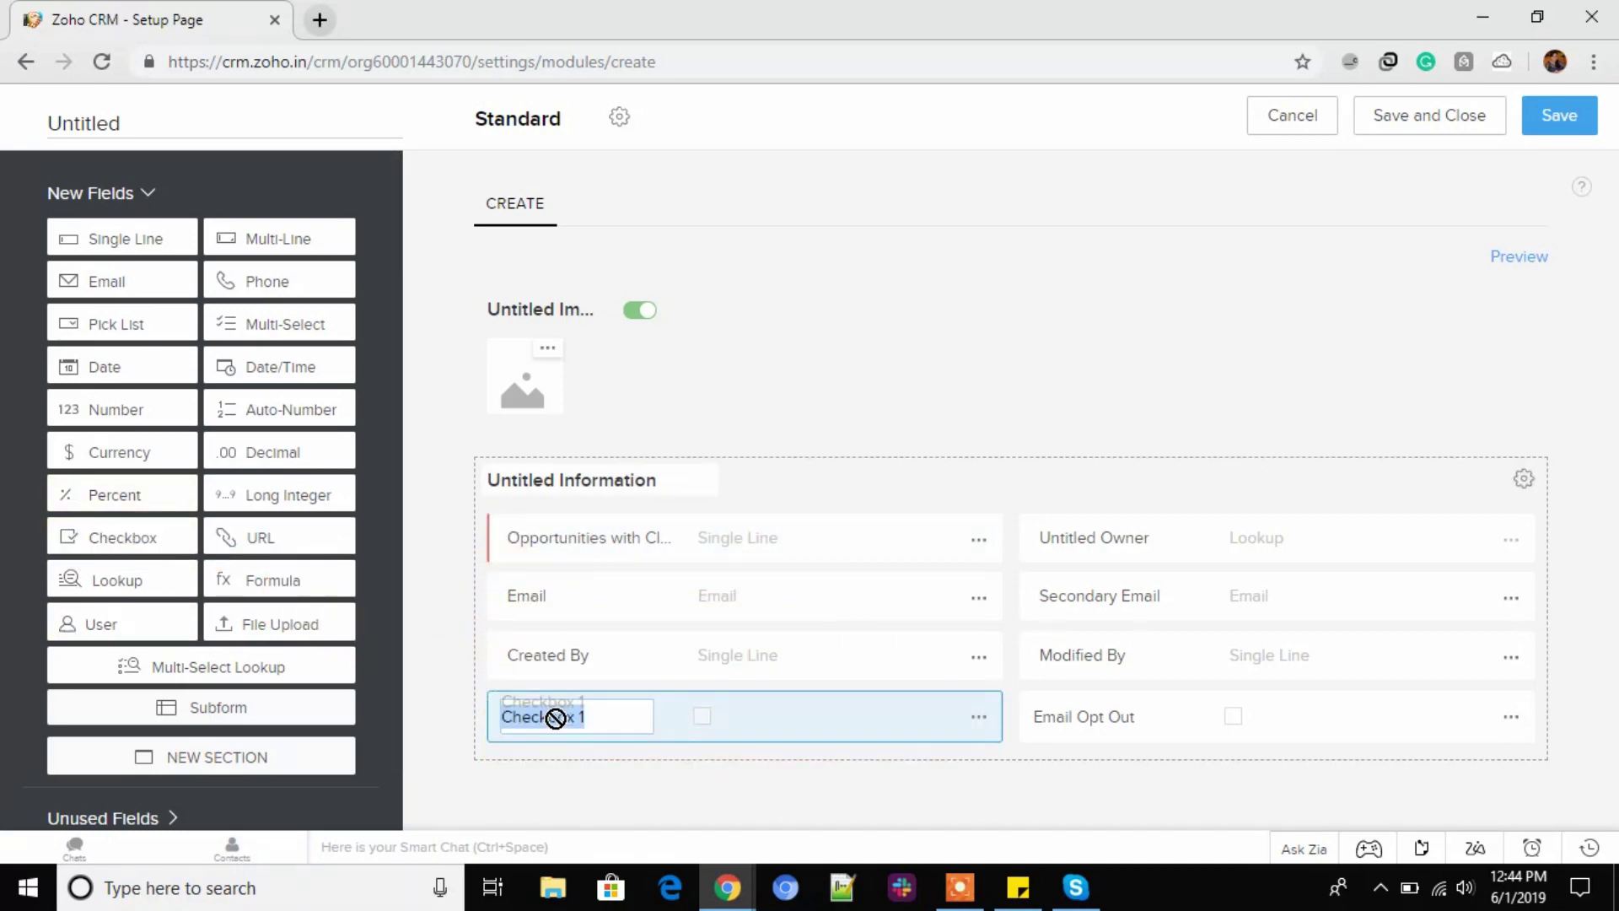
left_click(978, 716)
left_click(939, 801)
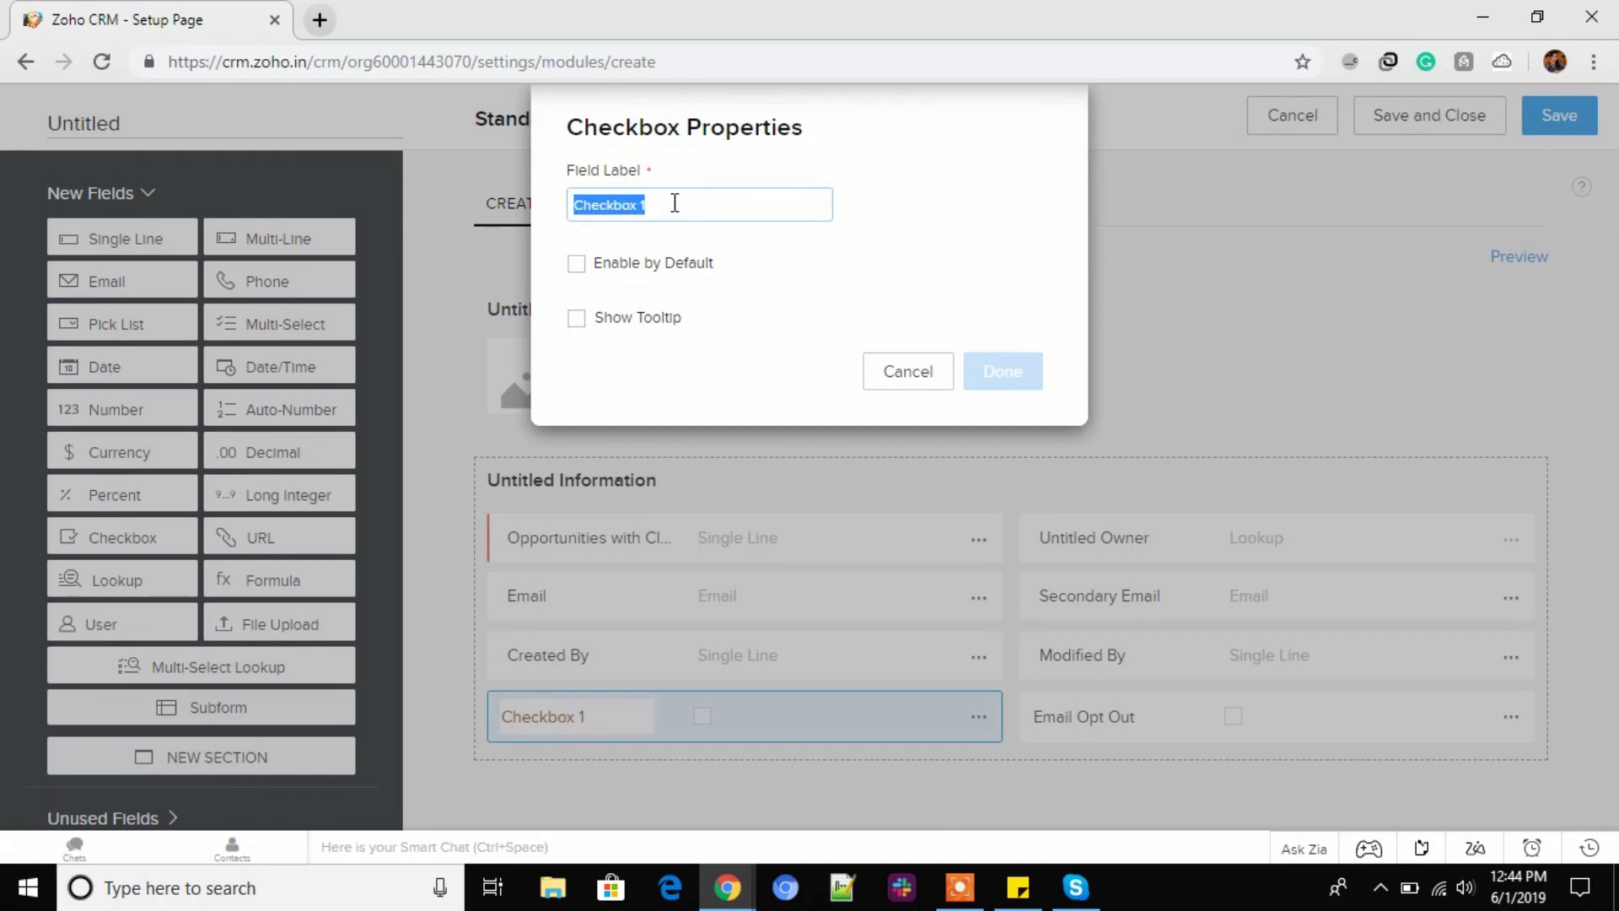
type("Closed Won?")
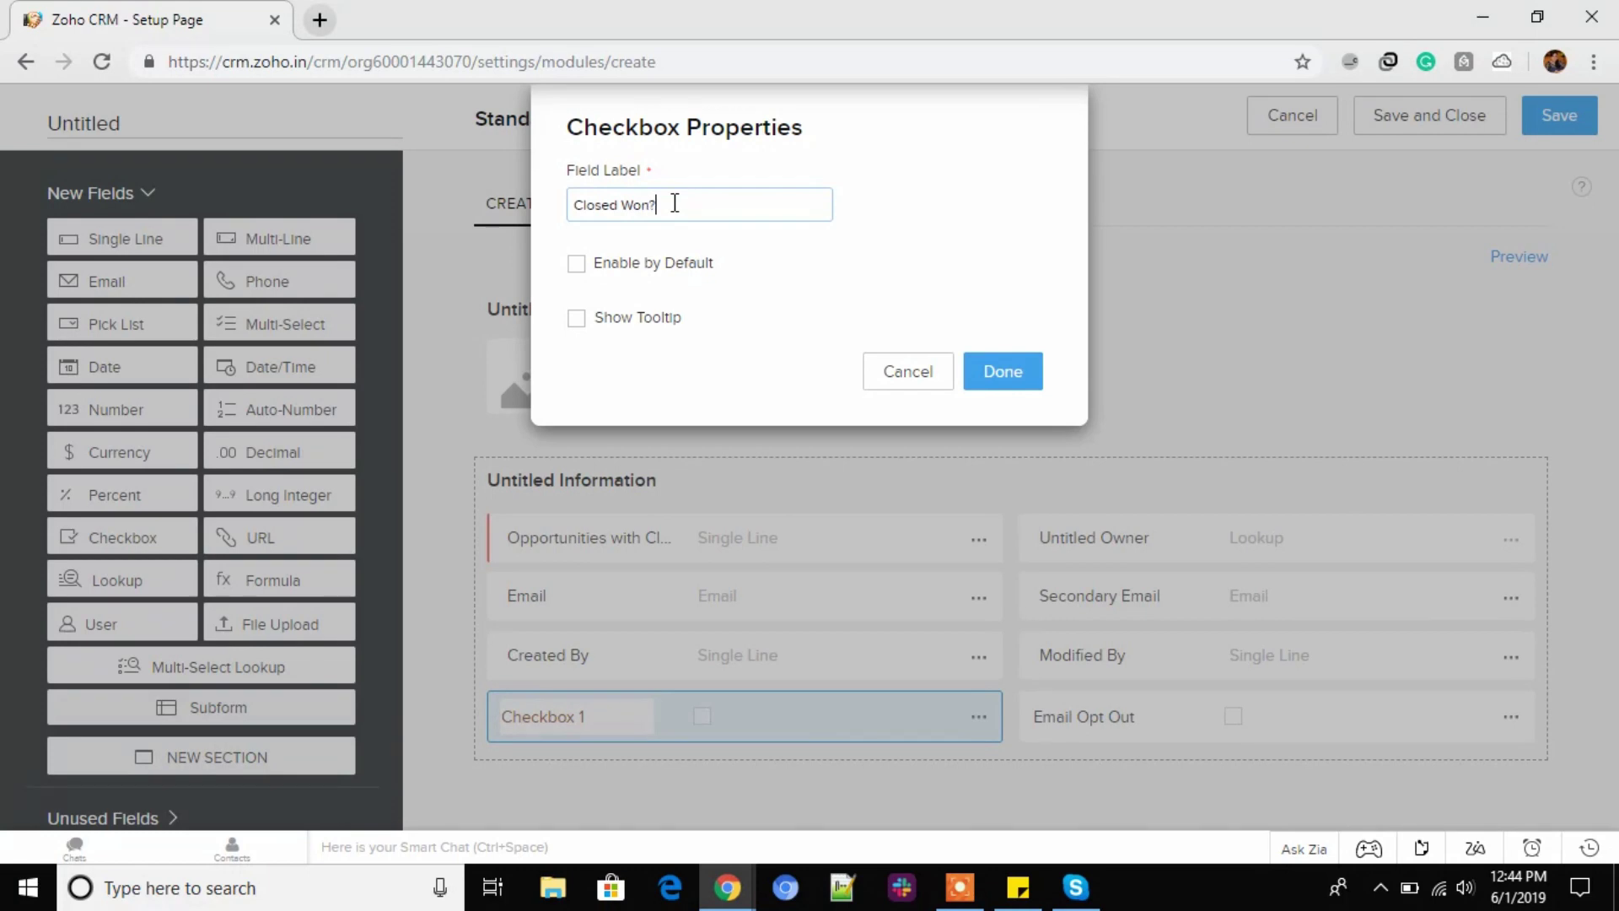
left_click(978, 375)
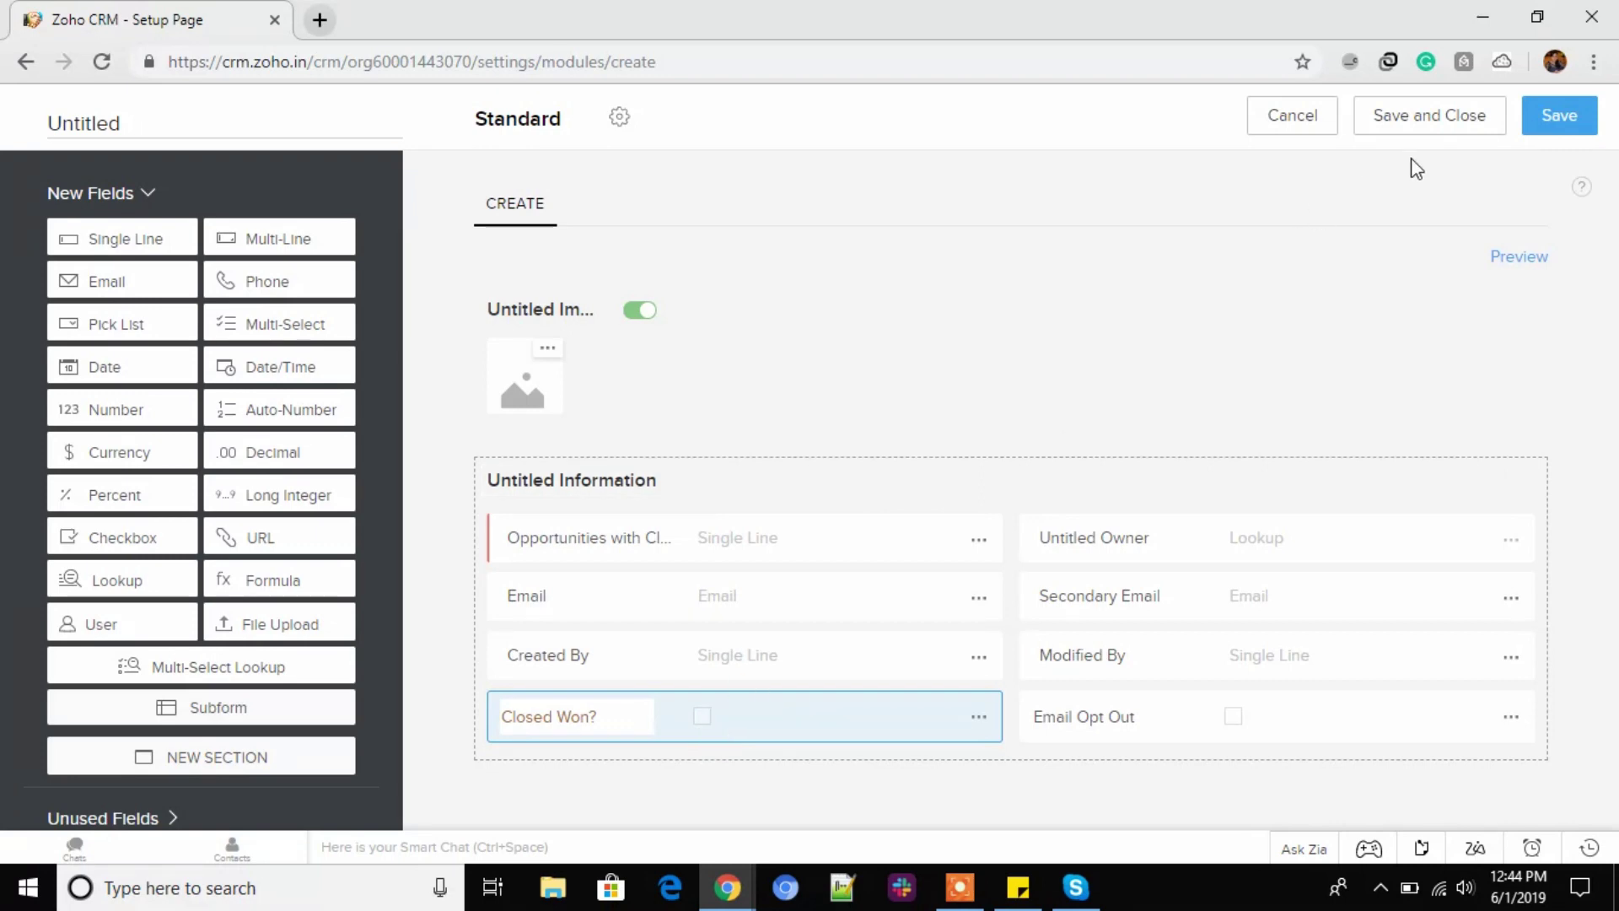
Save the module as 'Opportunity with Leads' with Administrator profile access.
left_click(1533, 128)
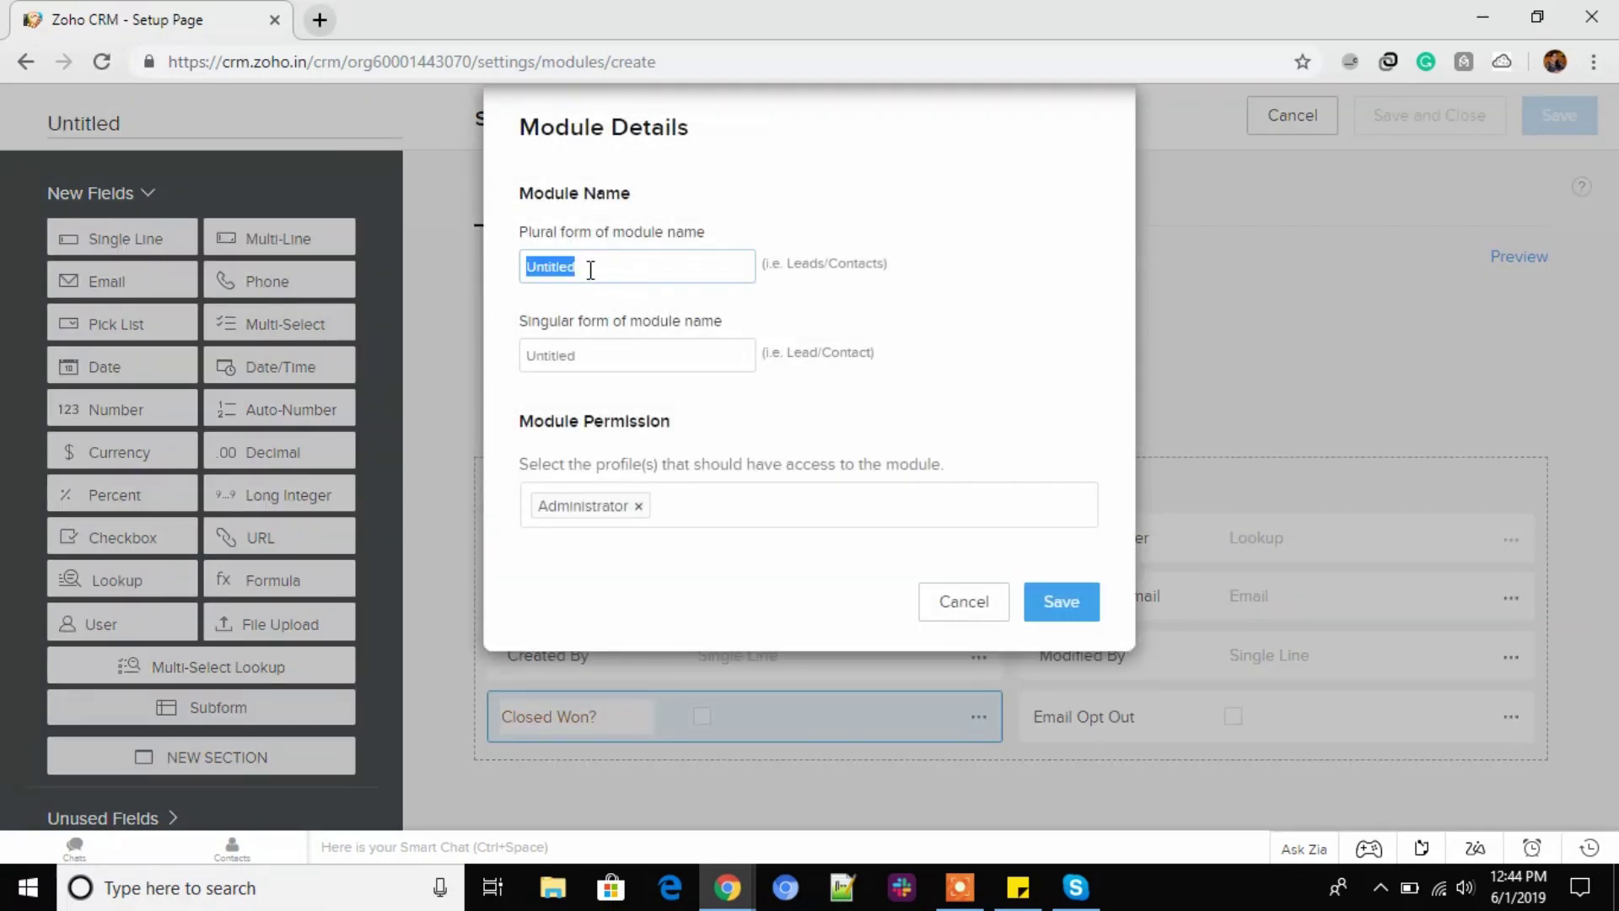
type("Opportu")
key("Tab")
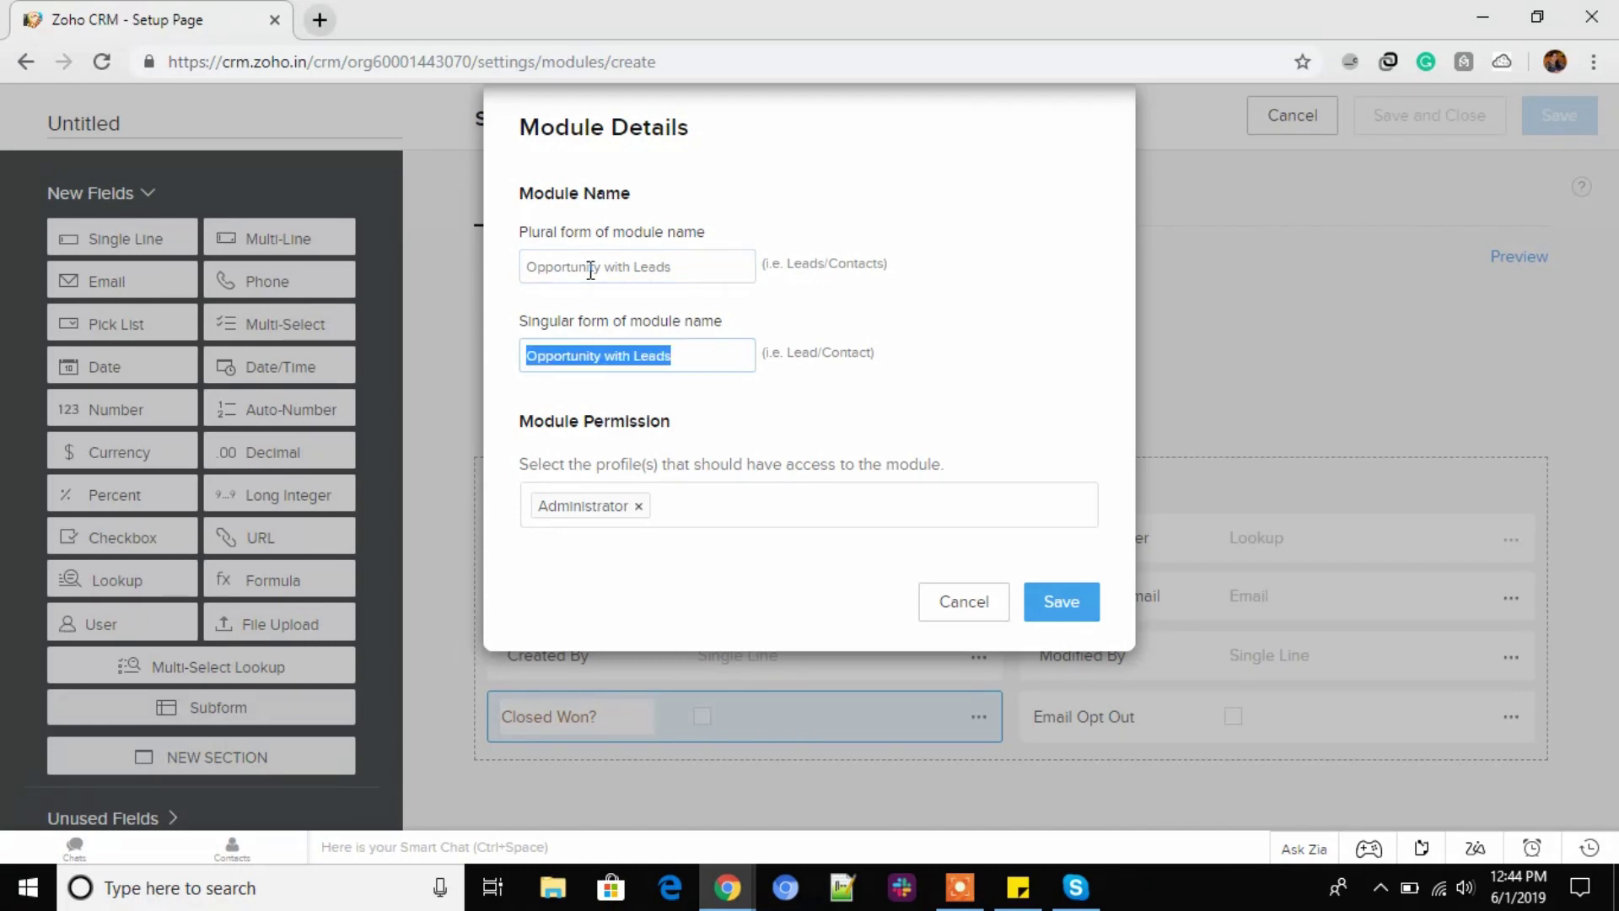
key("Tab")
key("Tab")
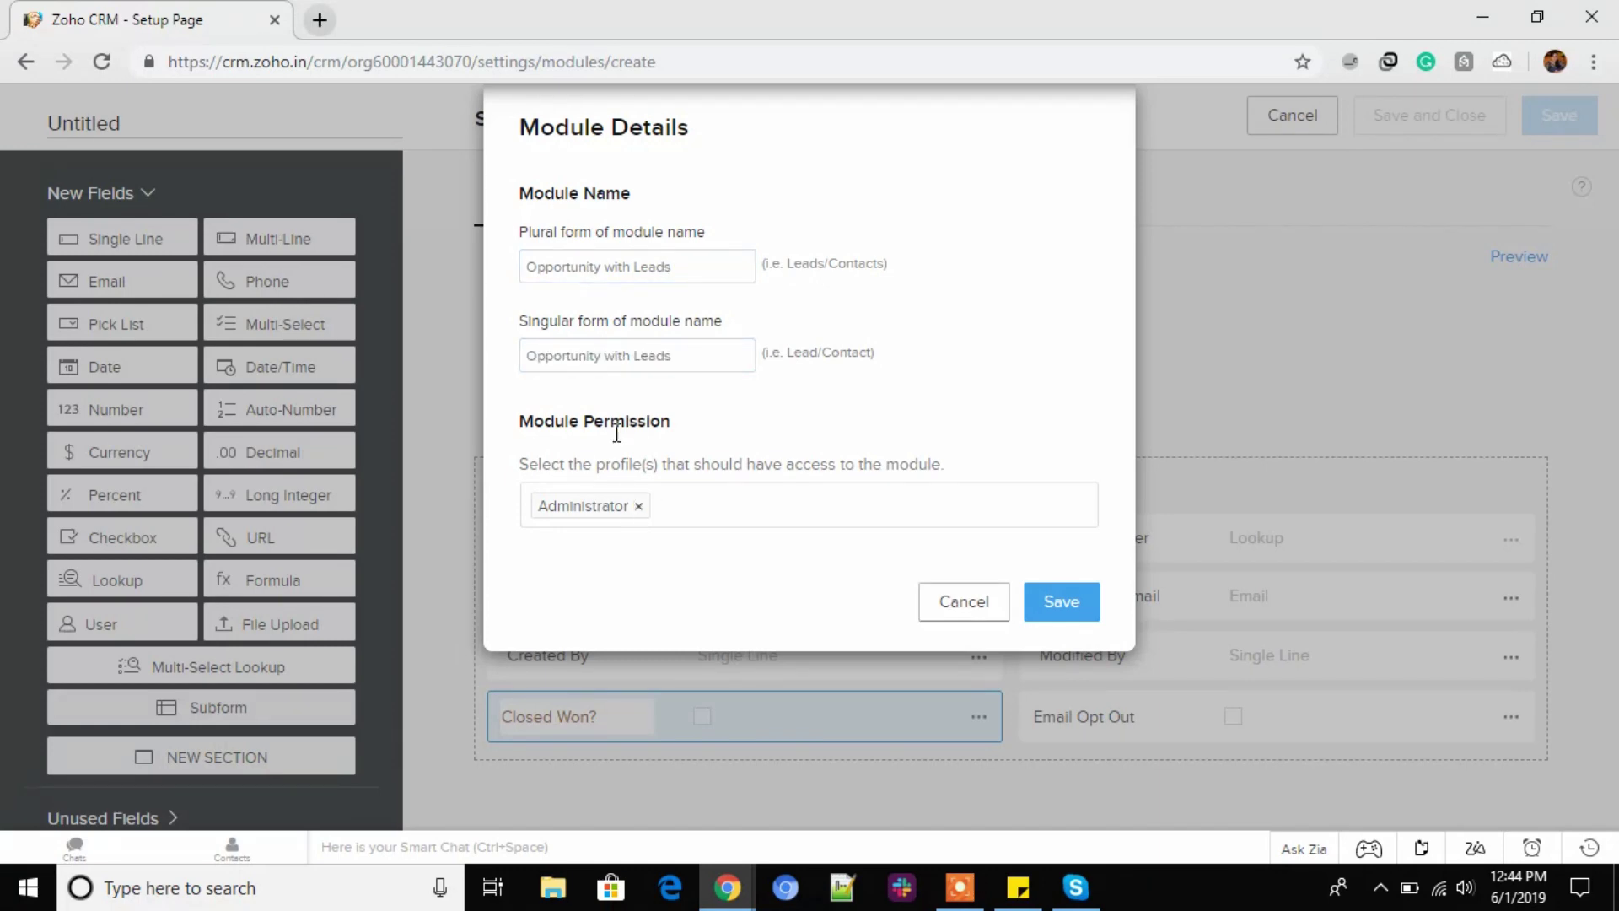
left_click(674, 500)
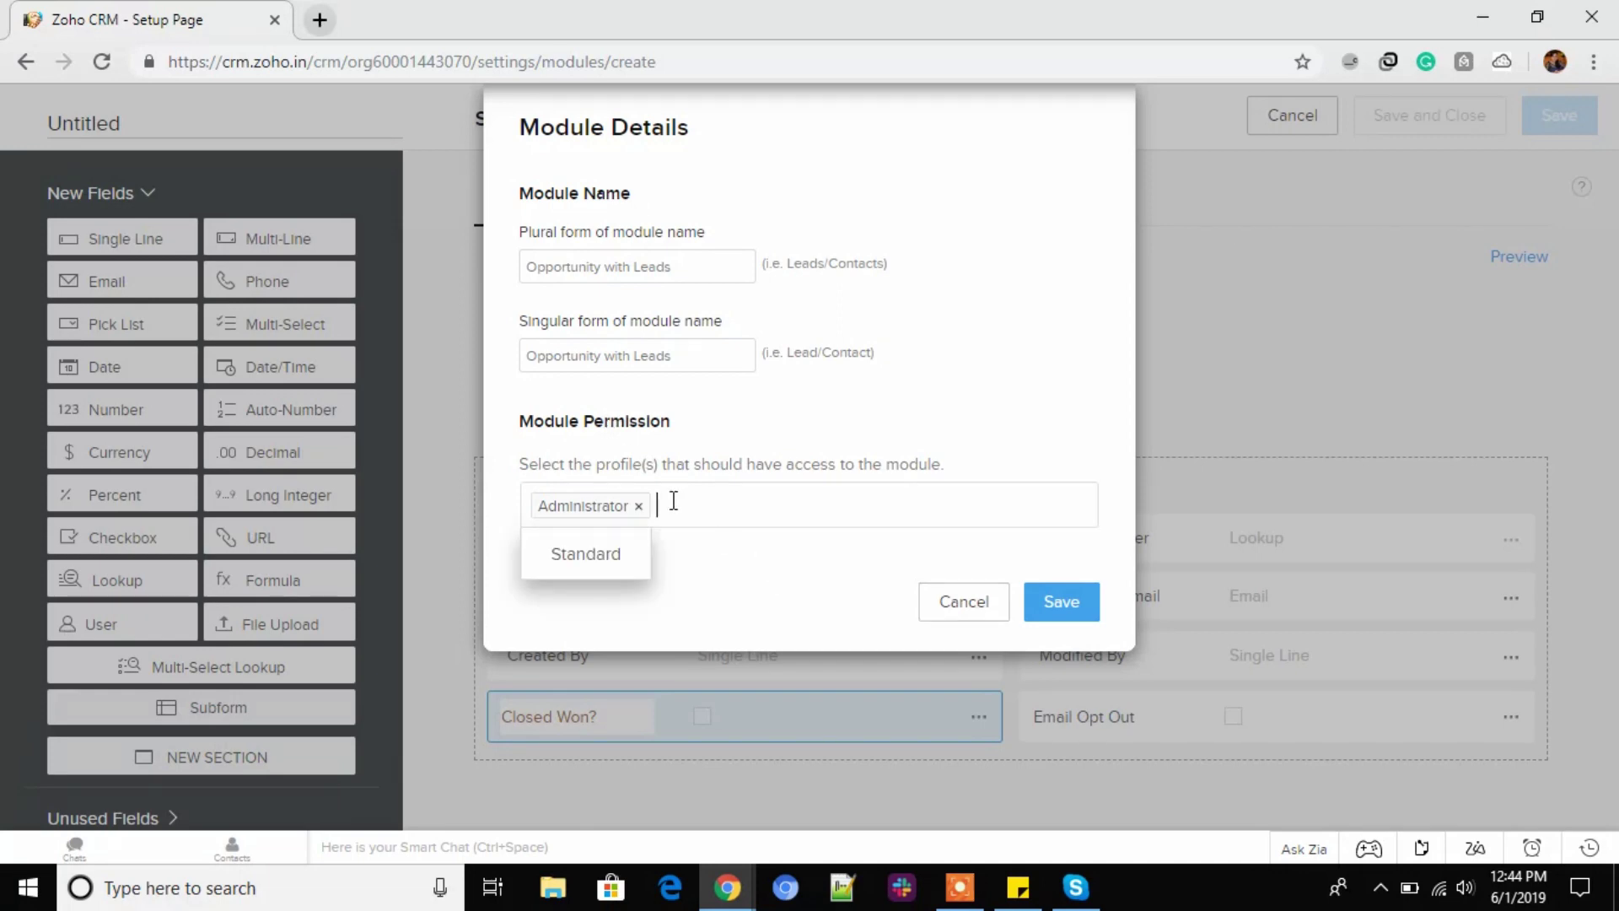
left_click(721, 458)
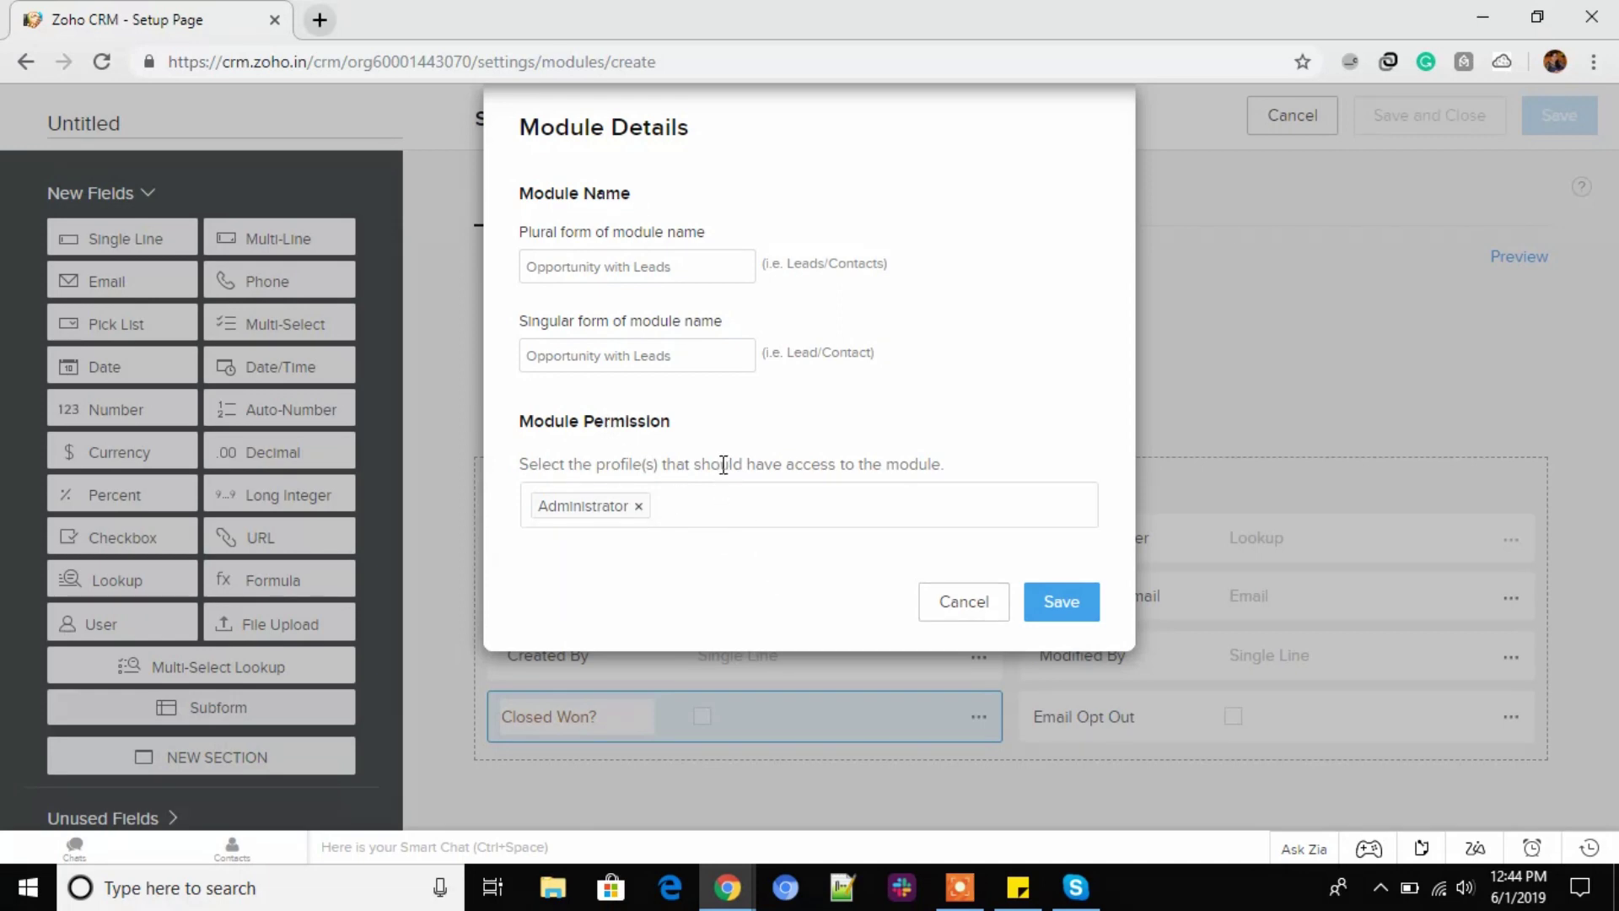
left_click(1042, 612)
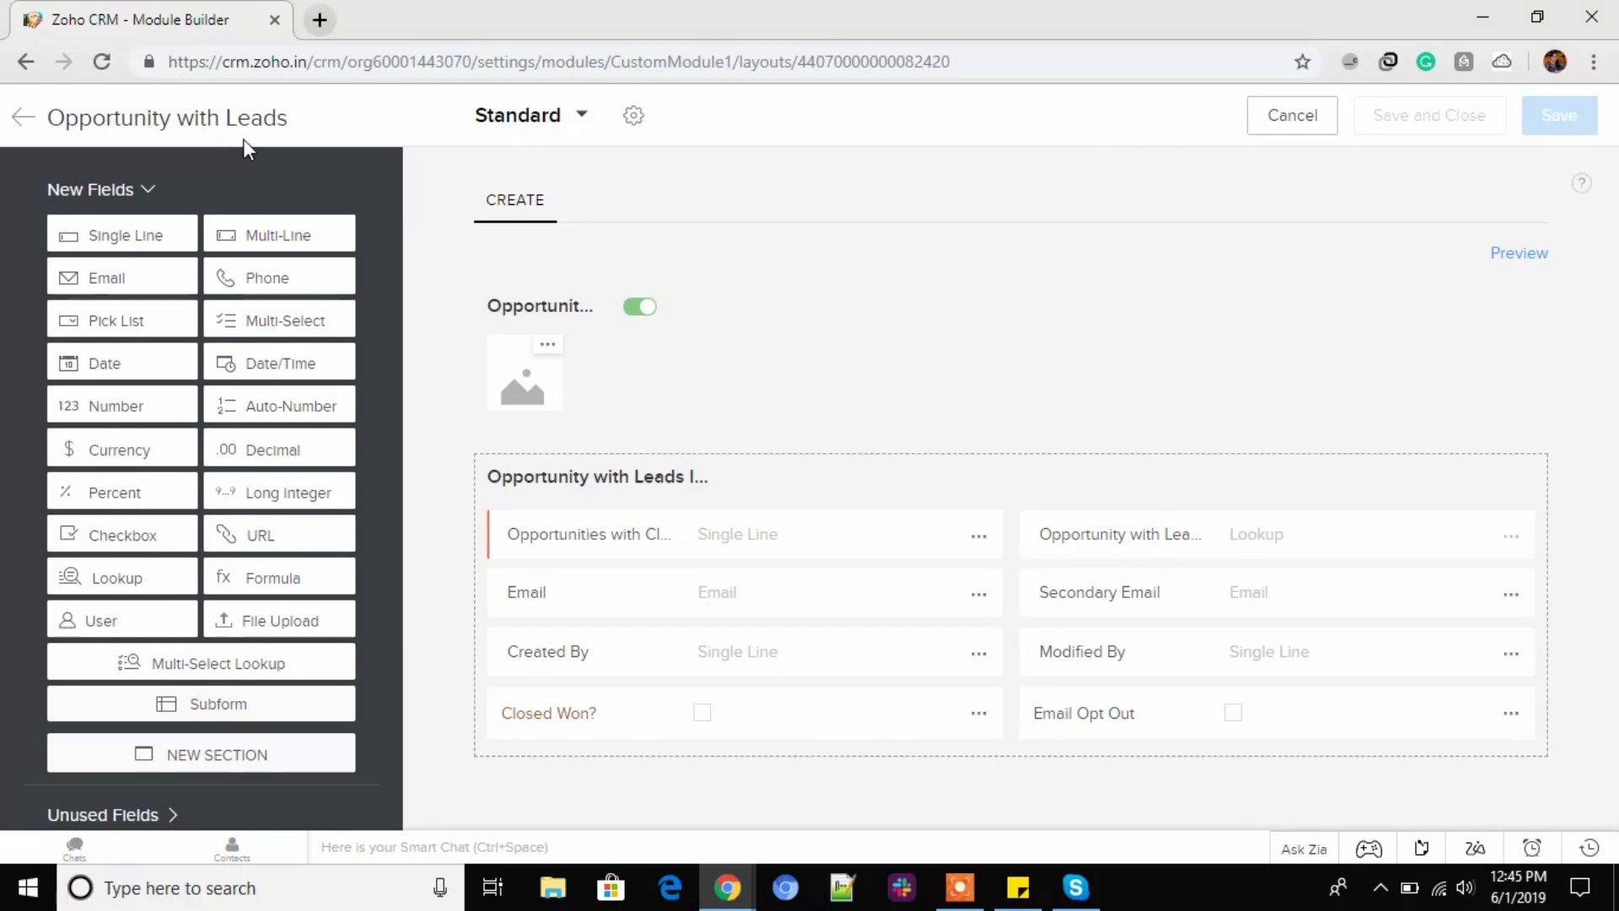
Add New Section 1 with a Date 1 field, save the Standard layout, and exit to Layouts.
scroll(327, 570, "down", 1)
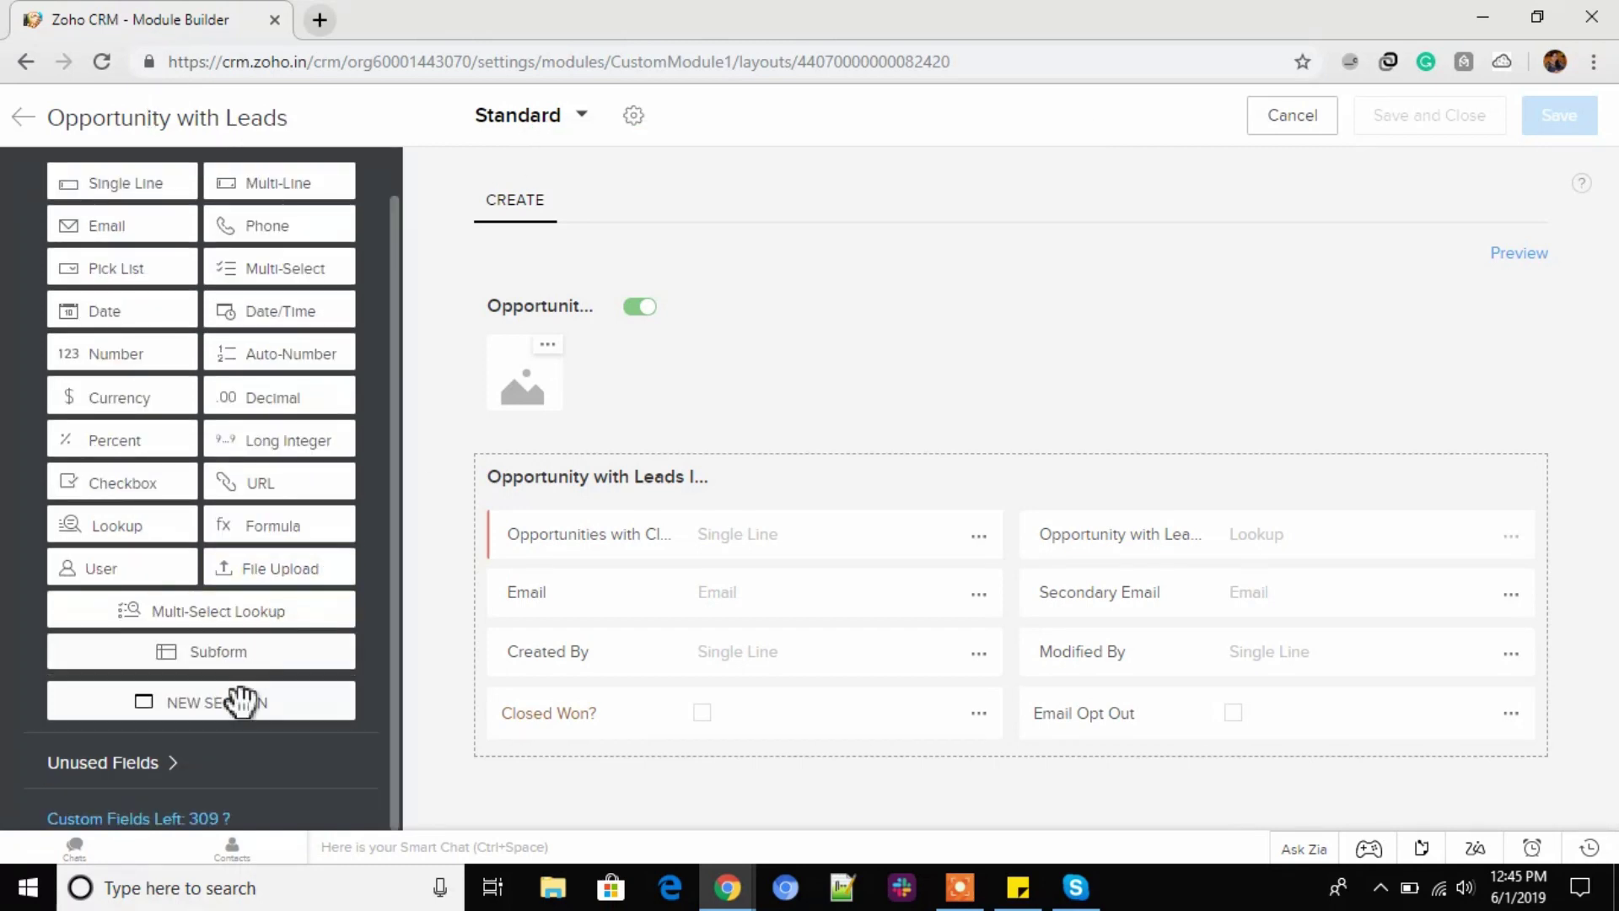
left_click_drag(238, 708, 767, 768)
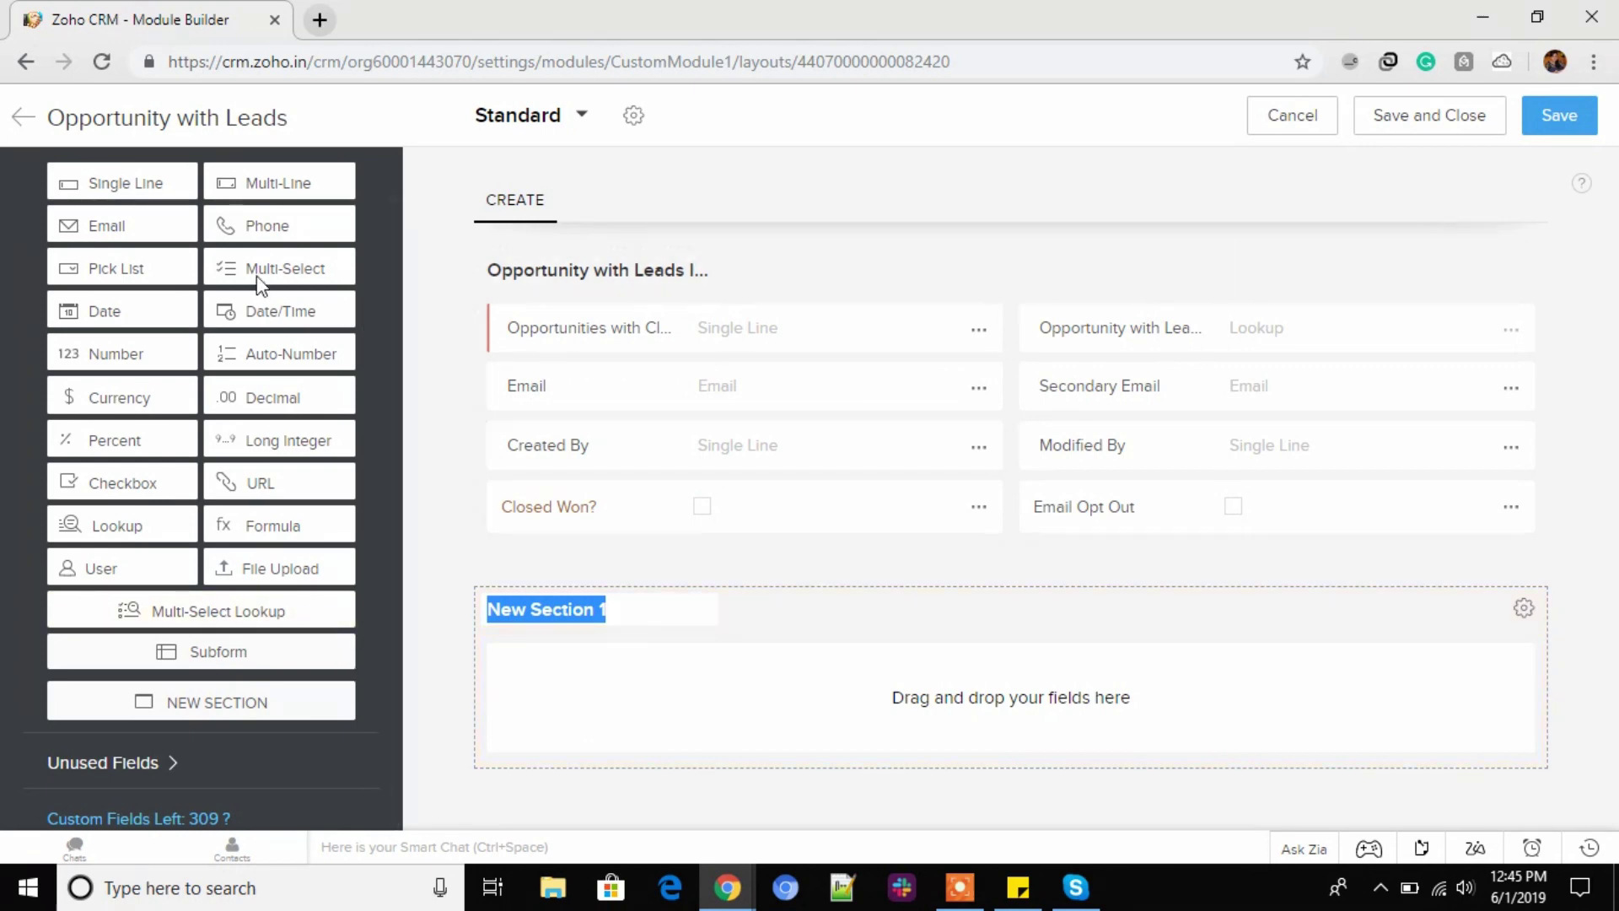
left_click_drag(127, 224, 616, 707)
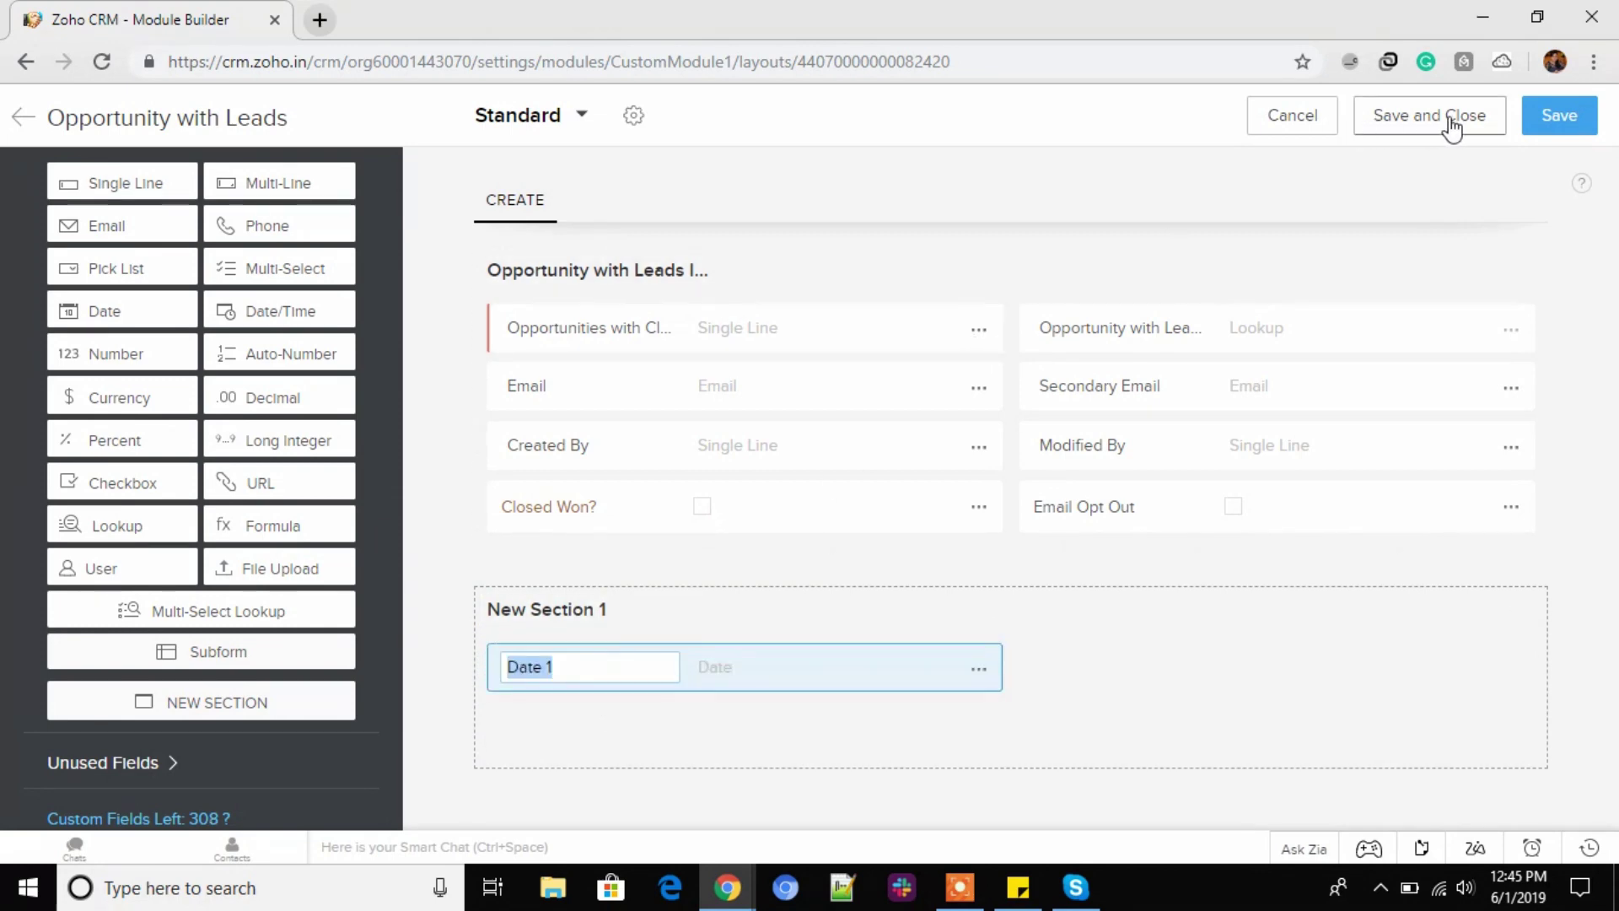
left_click(1560, 117)
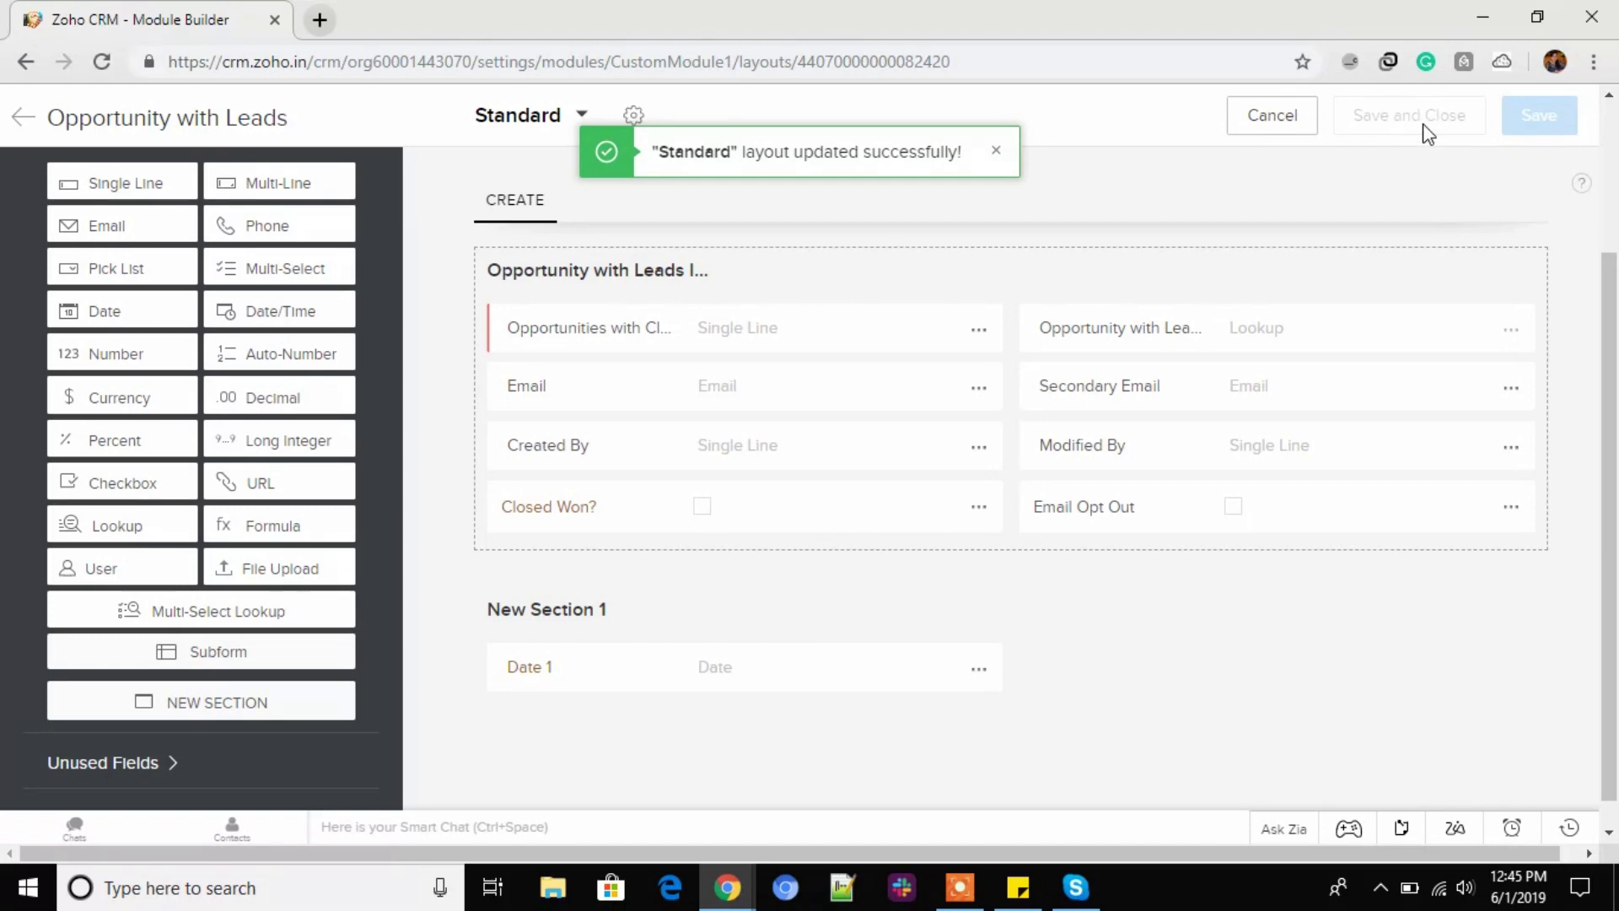
left_click(1280, 118)
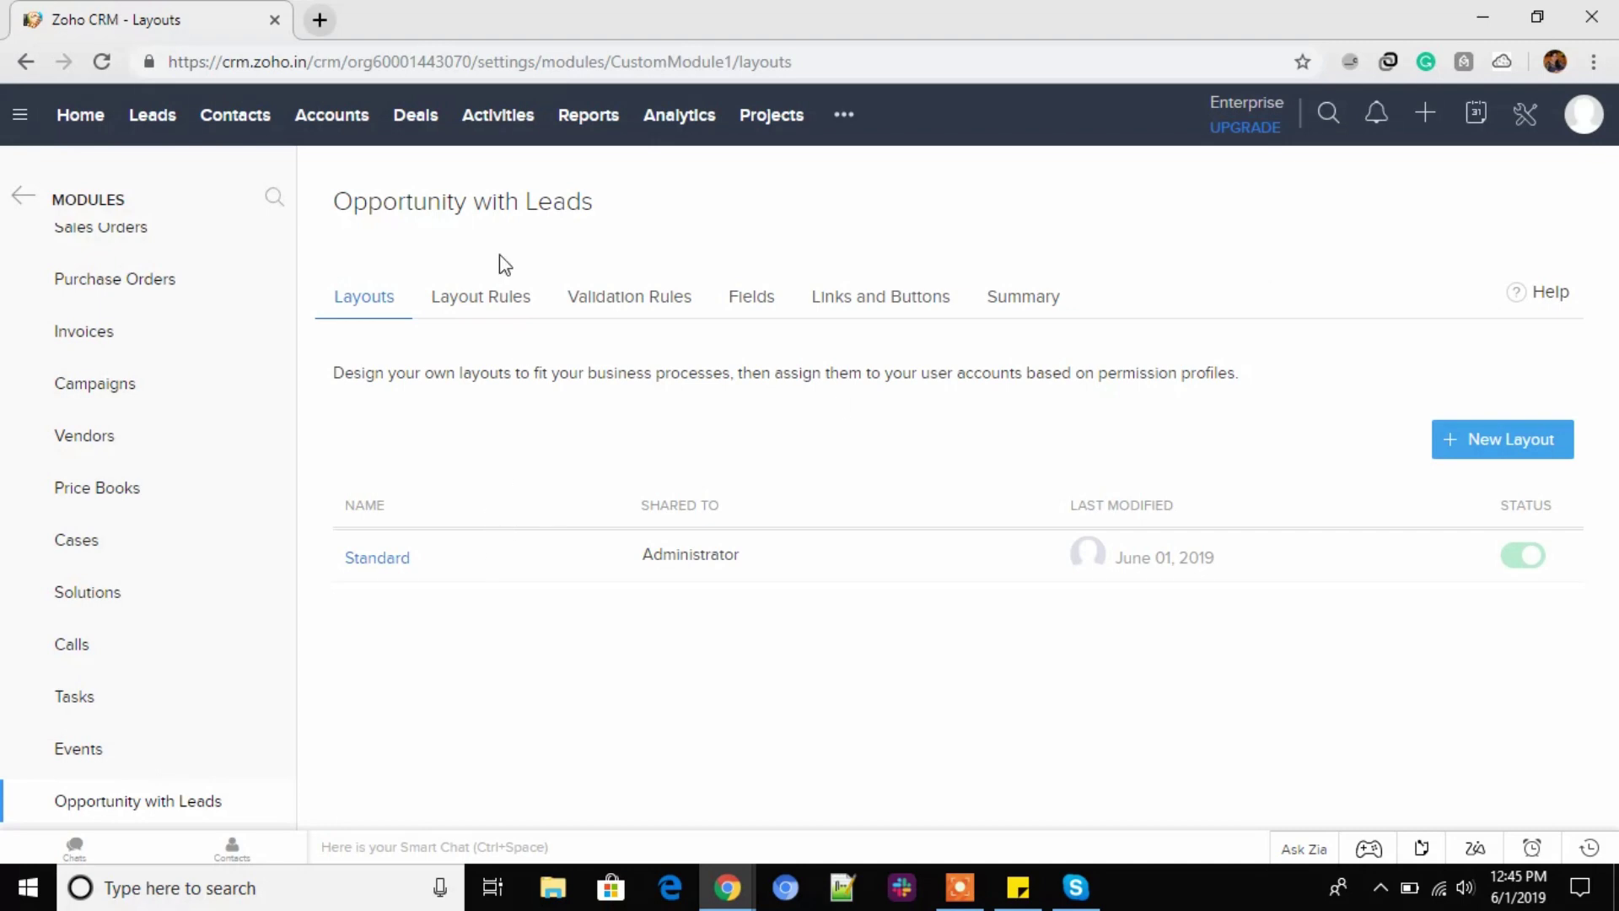
Go to Leads and edit and re-save the Leads canvas view.
left_click(139, 122)
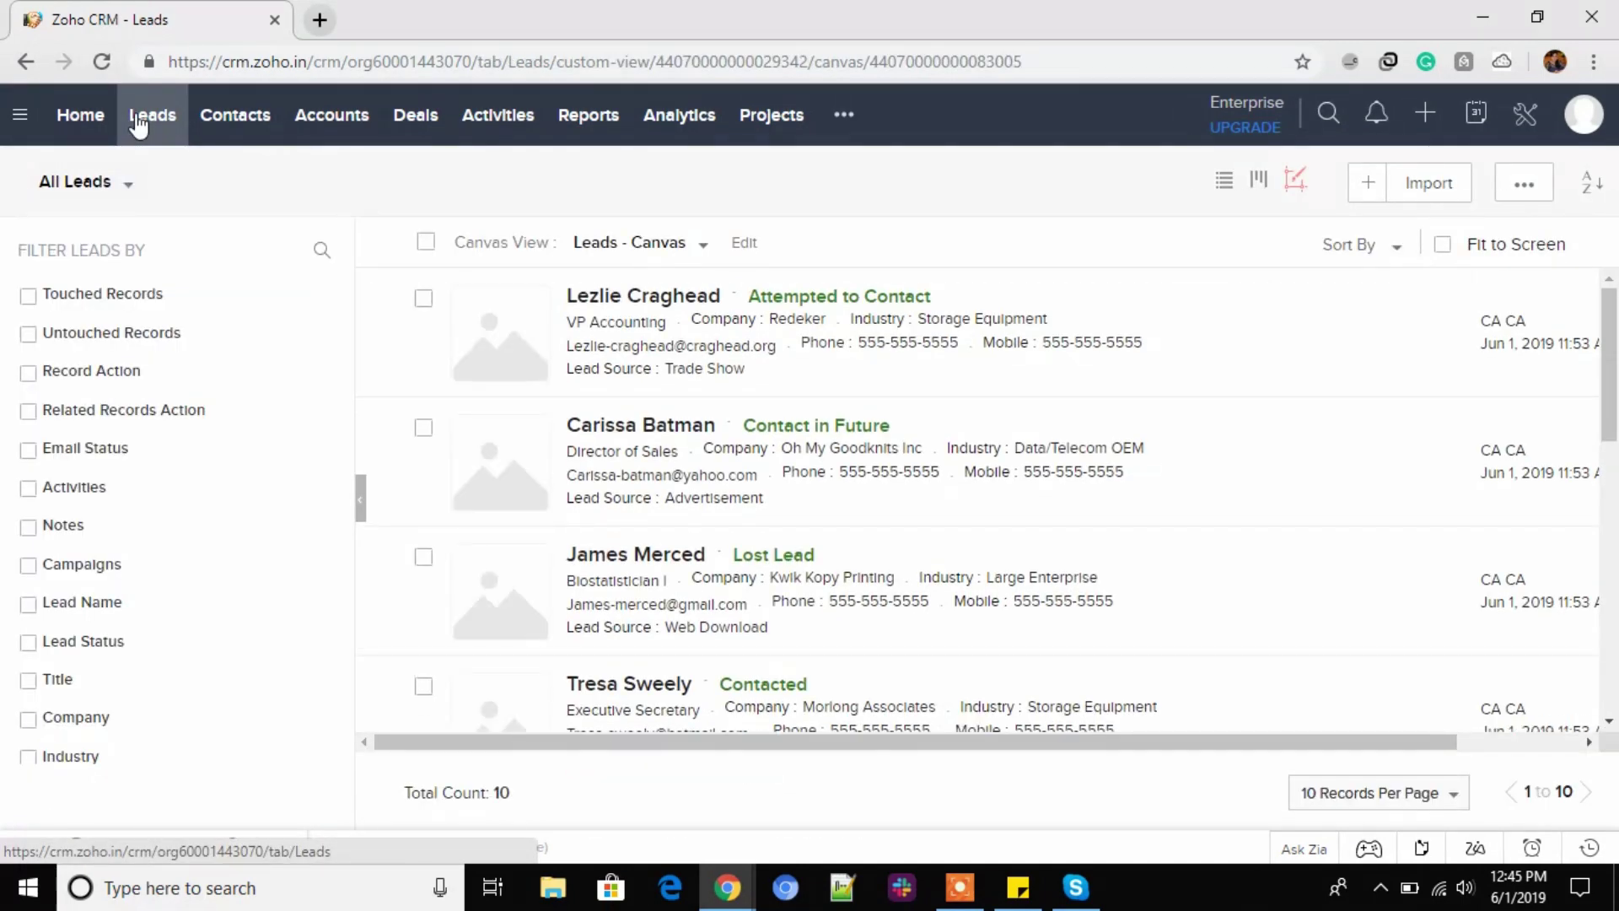
scroll(701, 572, "down", 5)
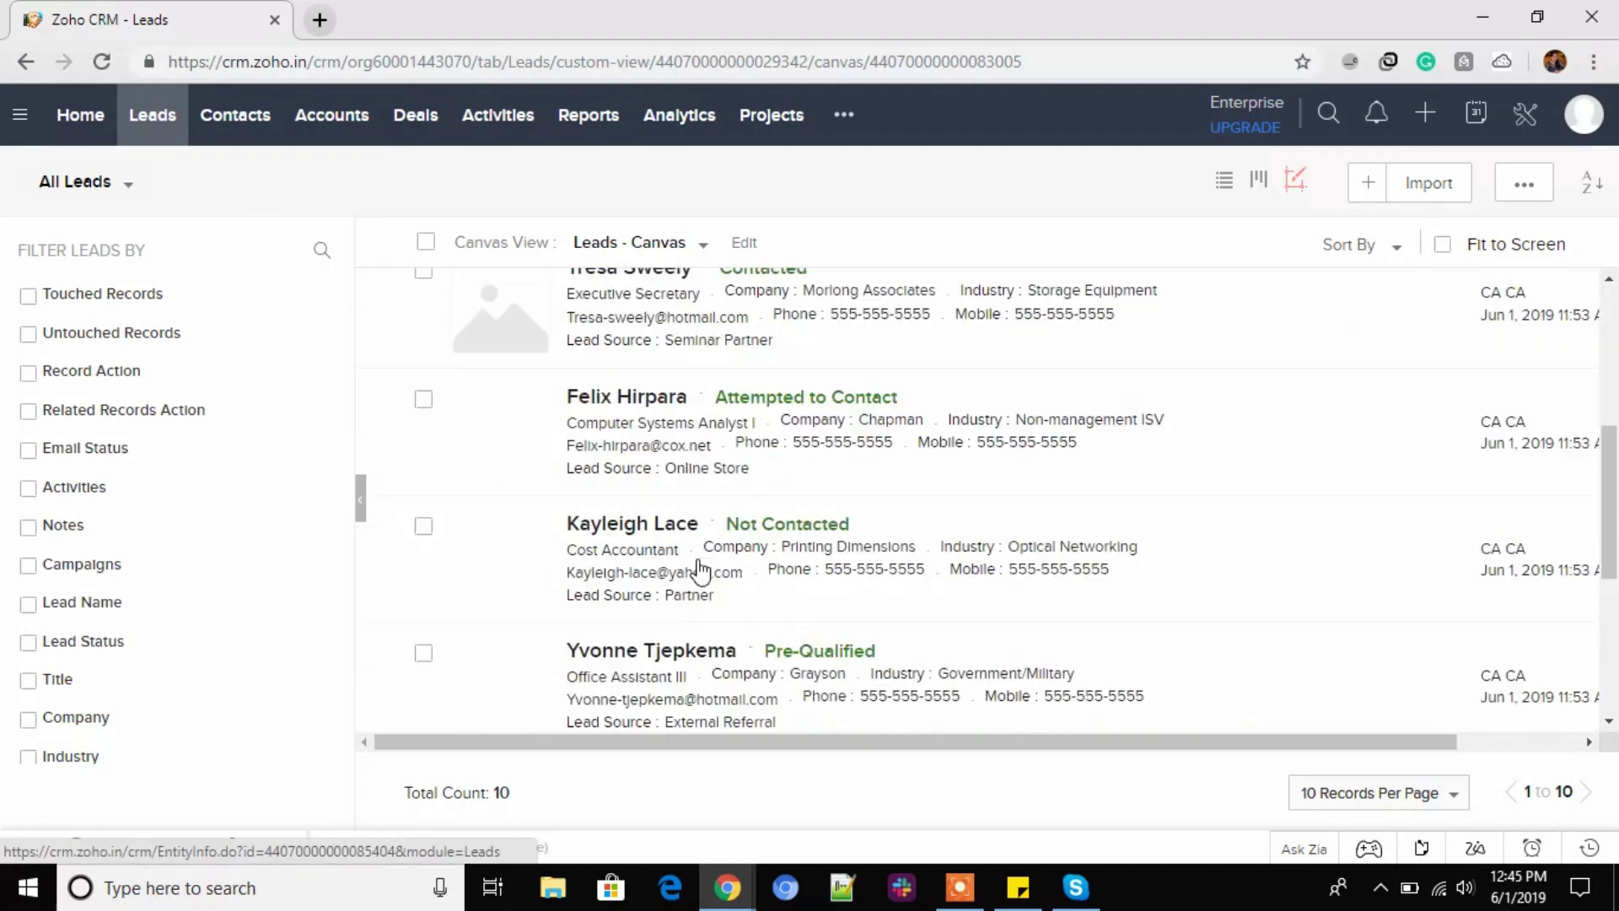
scroll(701, 572, "down", 4)
scroll(697, 559, "up", 10)
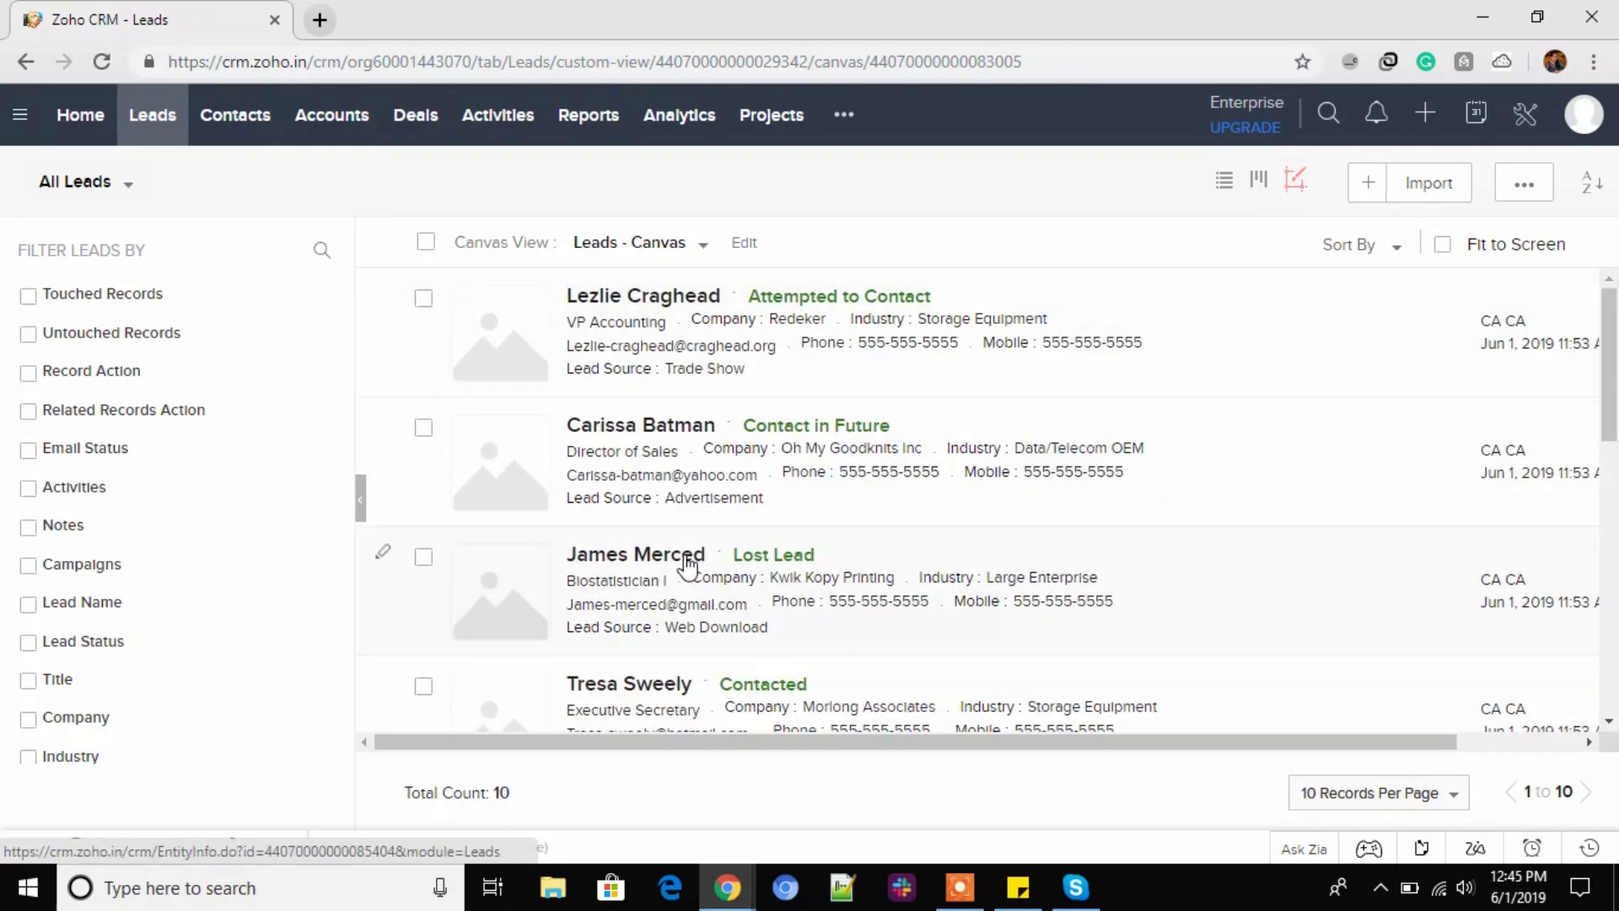
left_click(634, 246)
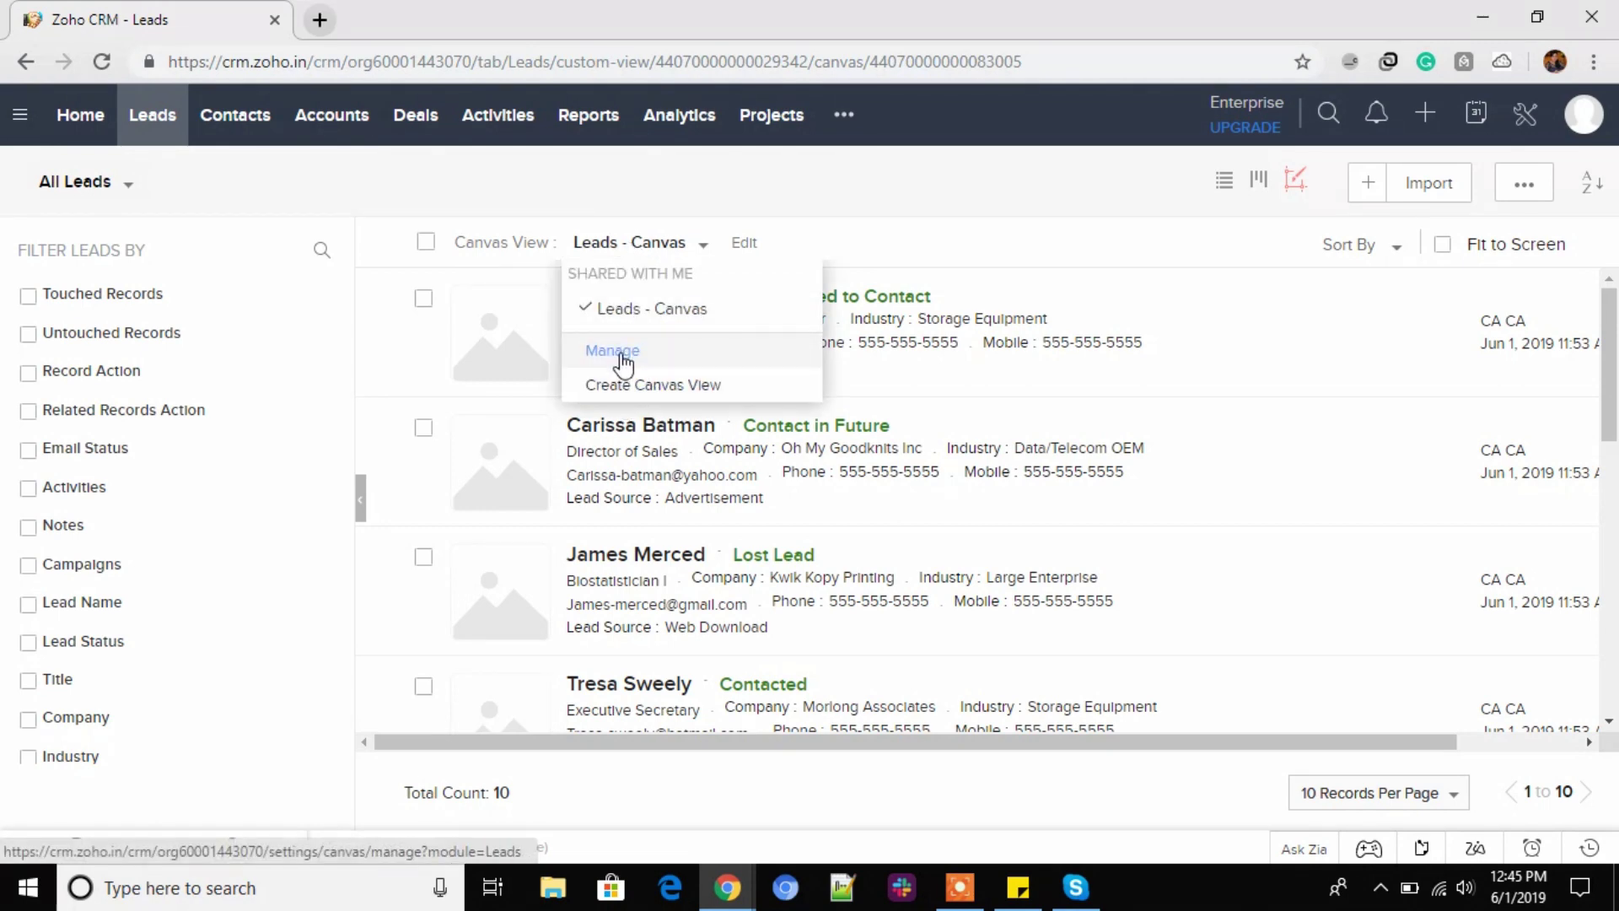
left_click(743, 244)
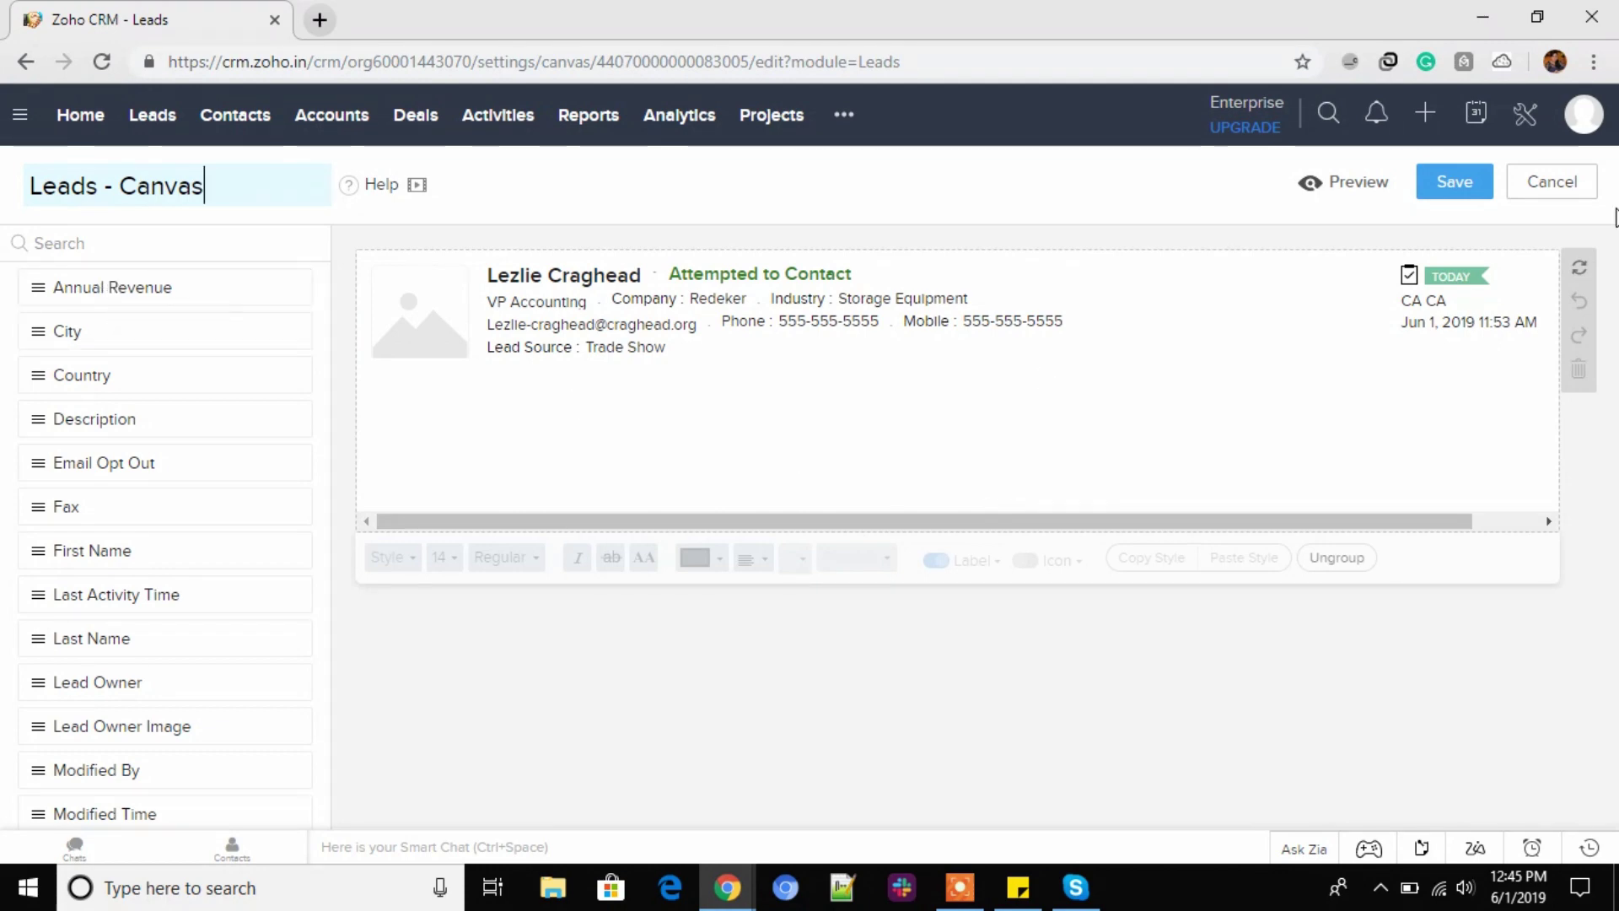
left_click(1442, 183)
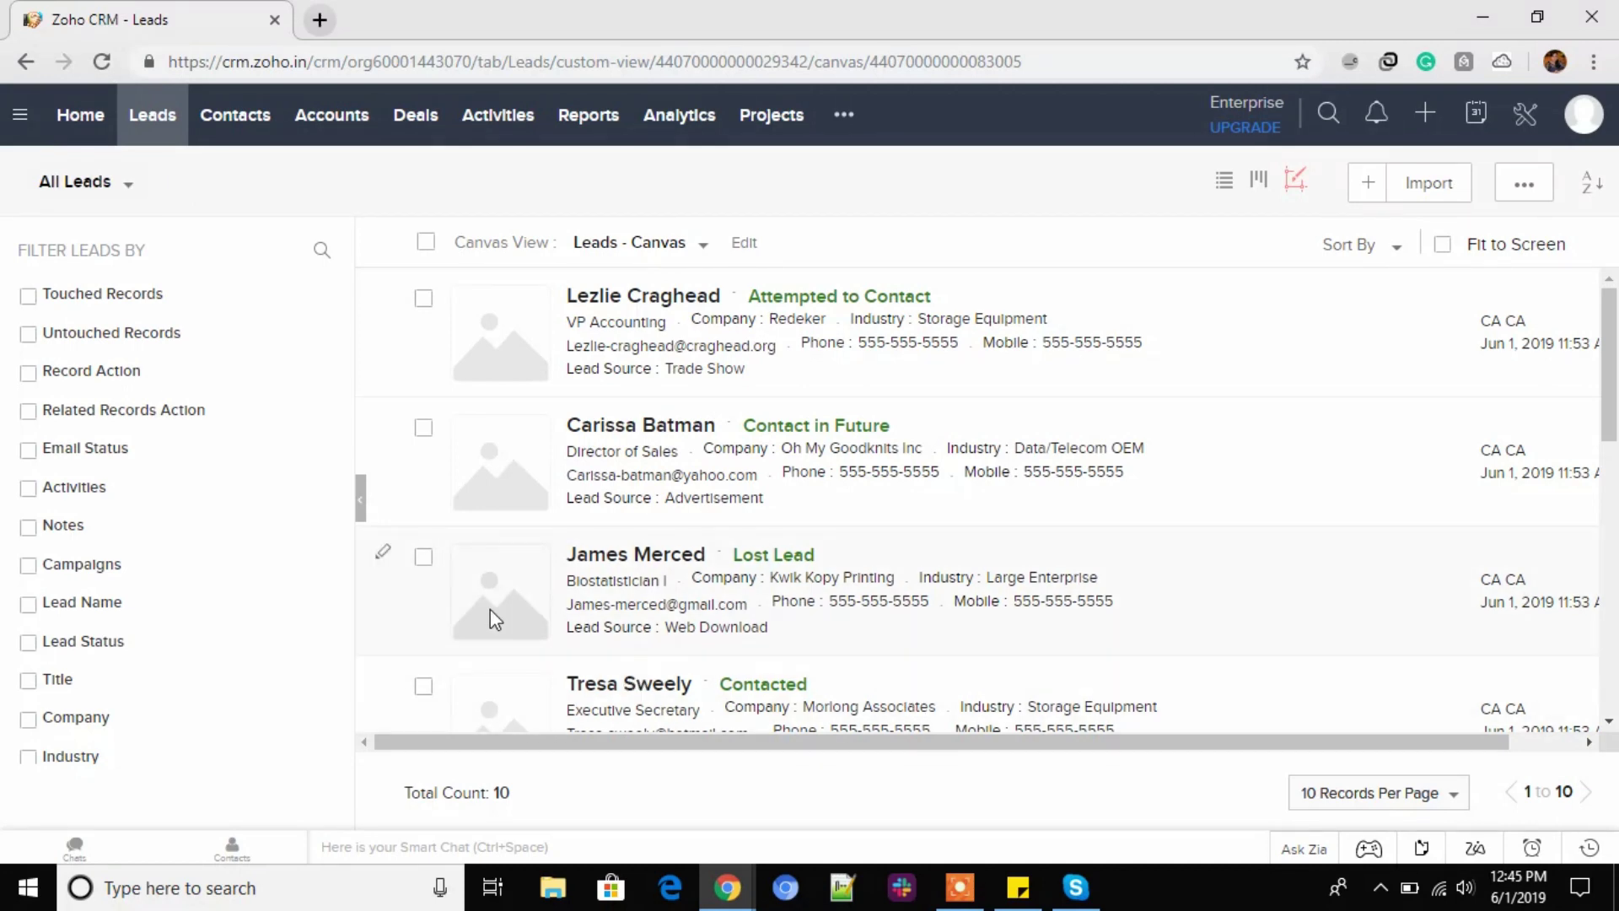
Open Mass Email from the Leads list's more-actions menu.
scroll(144, 626, "down", 5)
scroll(143, 626, "up", 5)
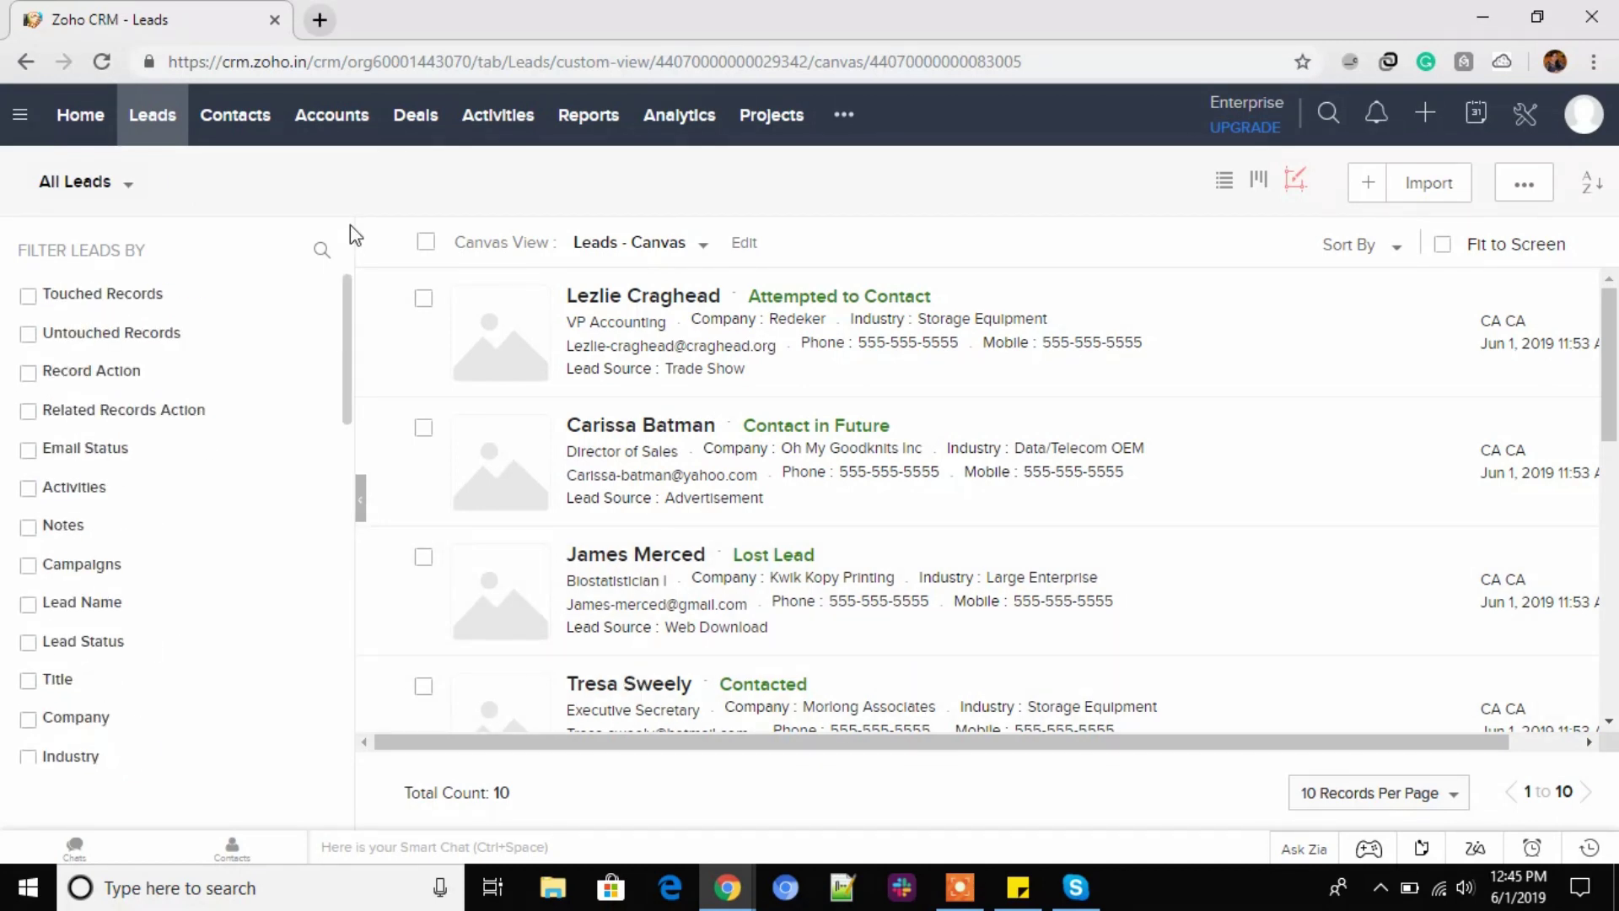
left_click(1526, 188)
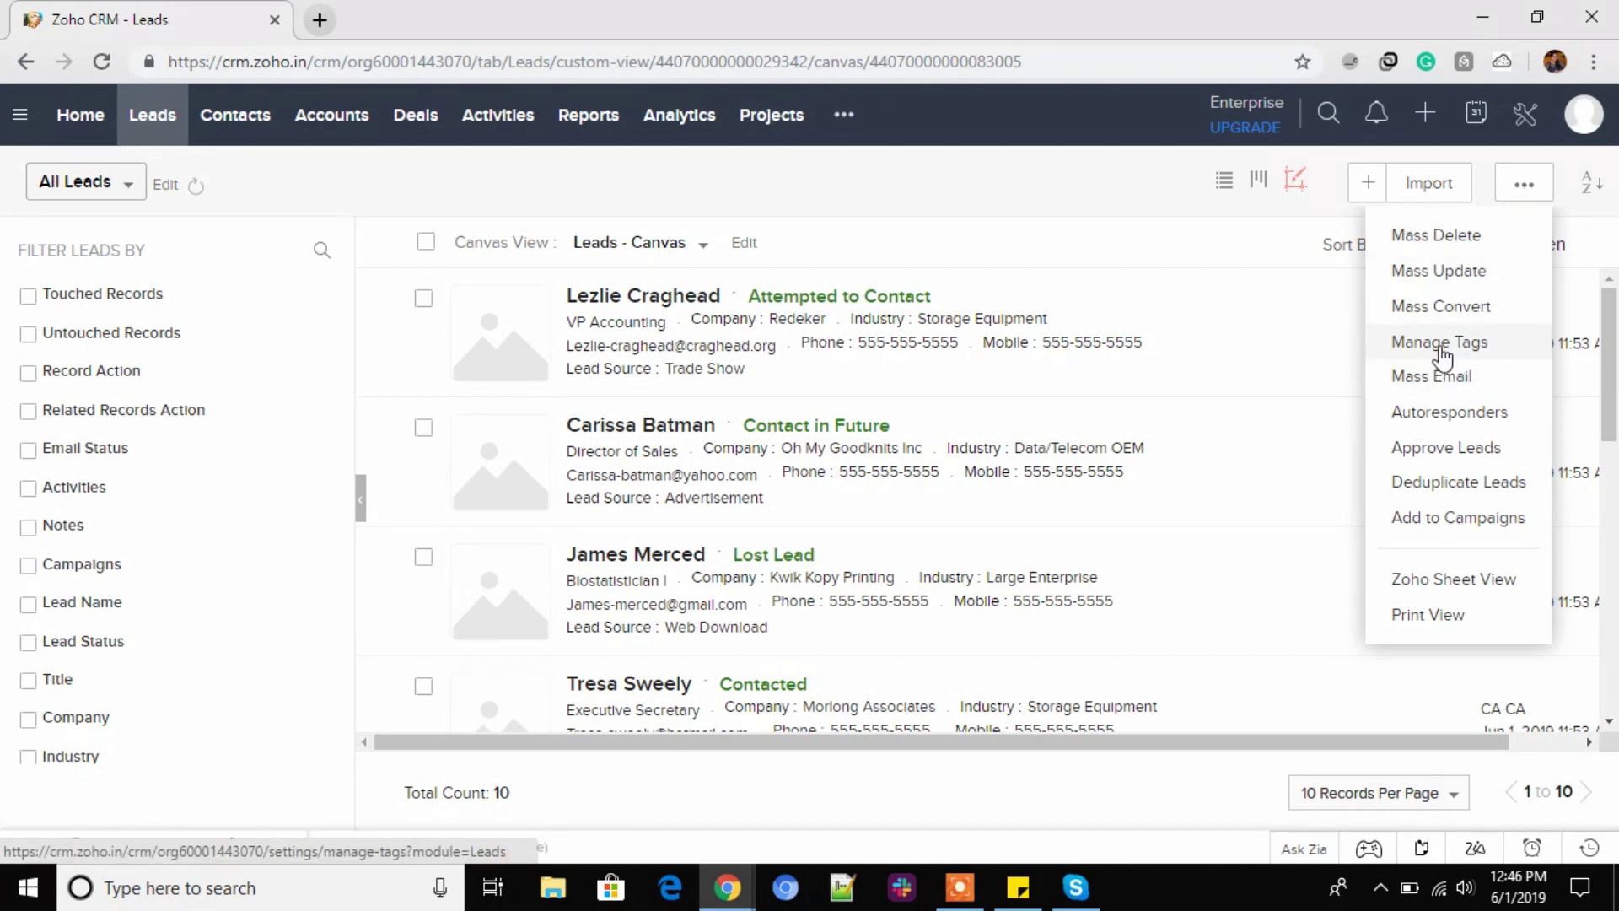
left_click(1426, 380)
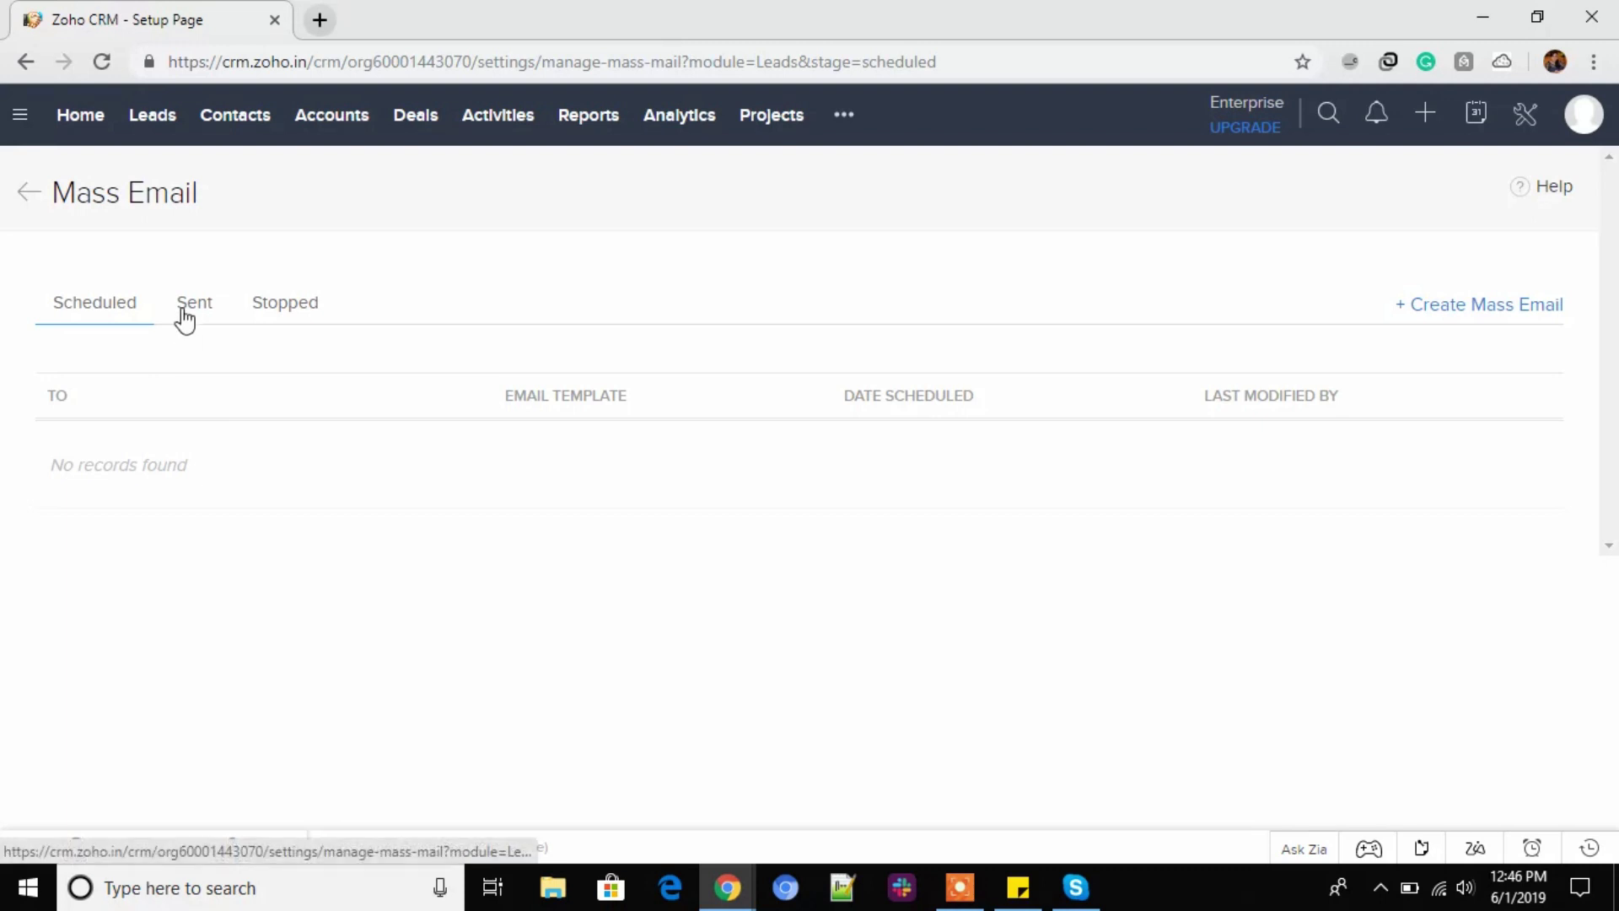
Start a new mass email, view its follow-up action triggers, then cancel it.
left_click(1484, 306)
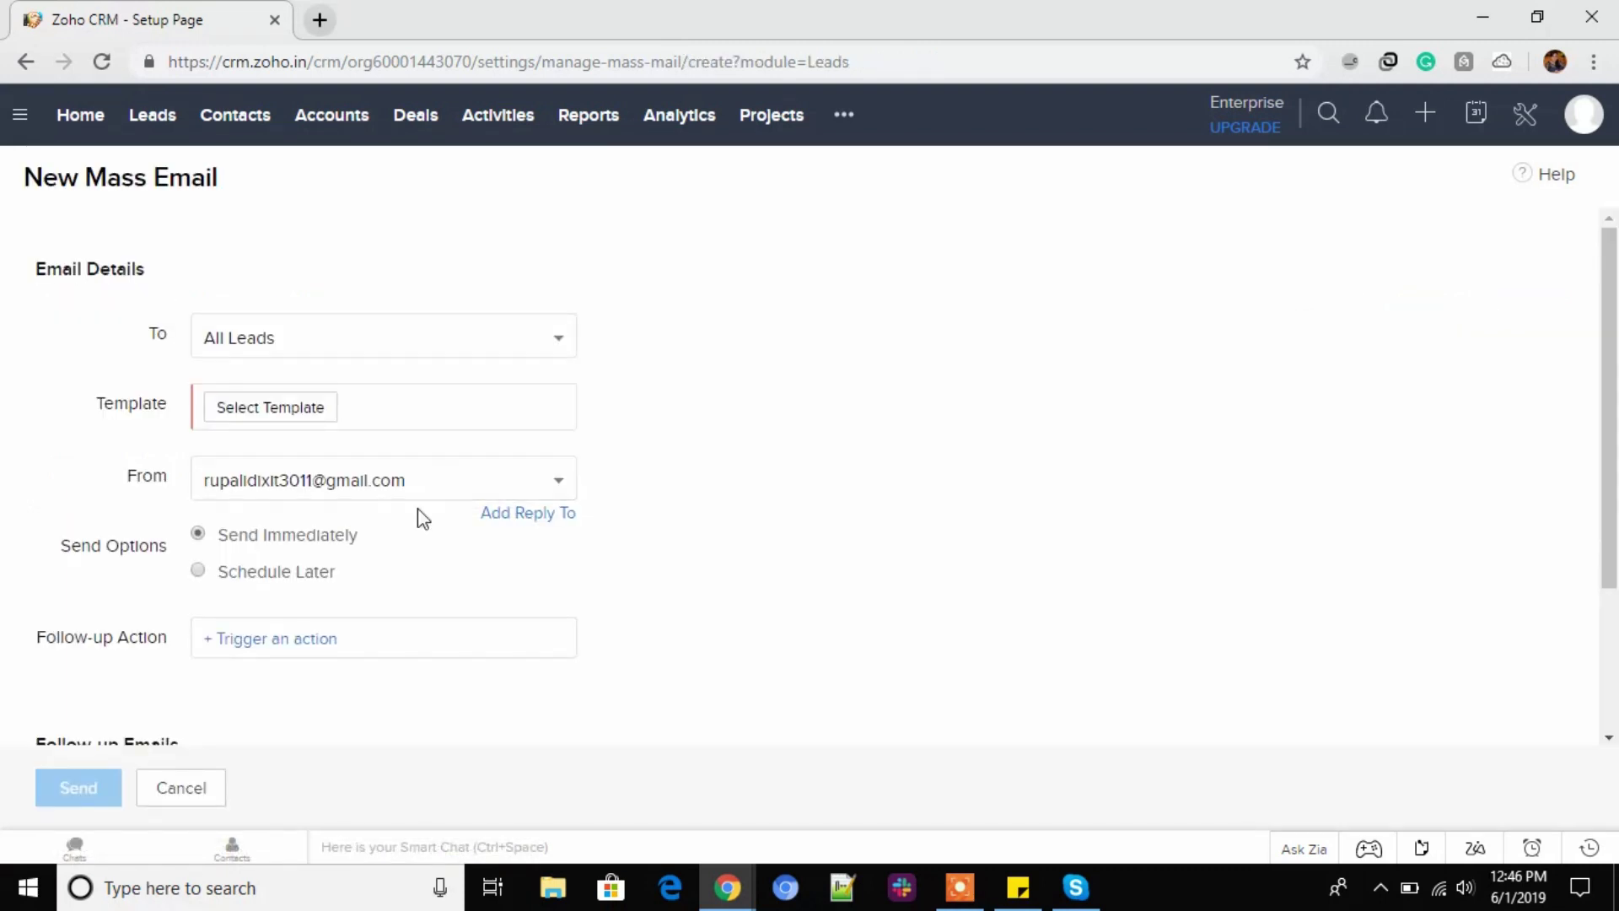
scroll(413, 549, "down", 2)
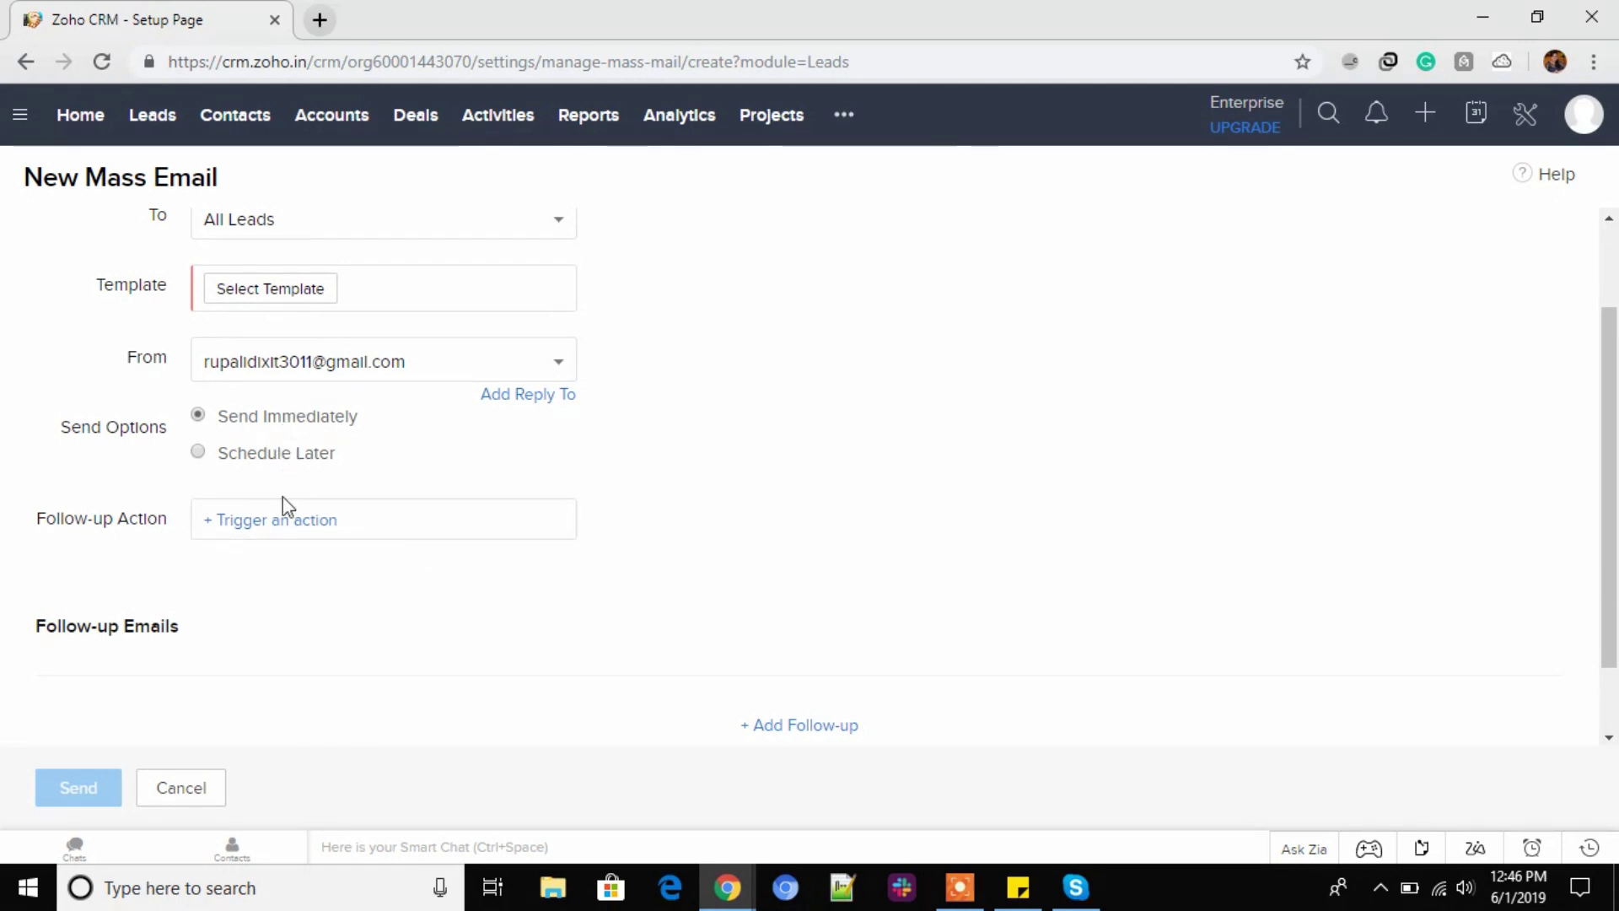
left_click(263, 526)
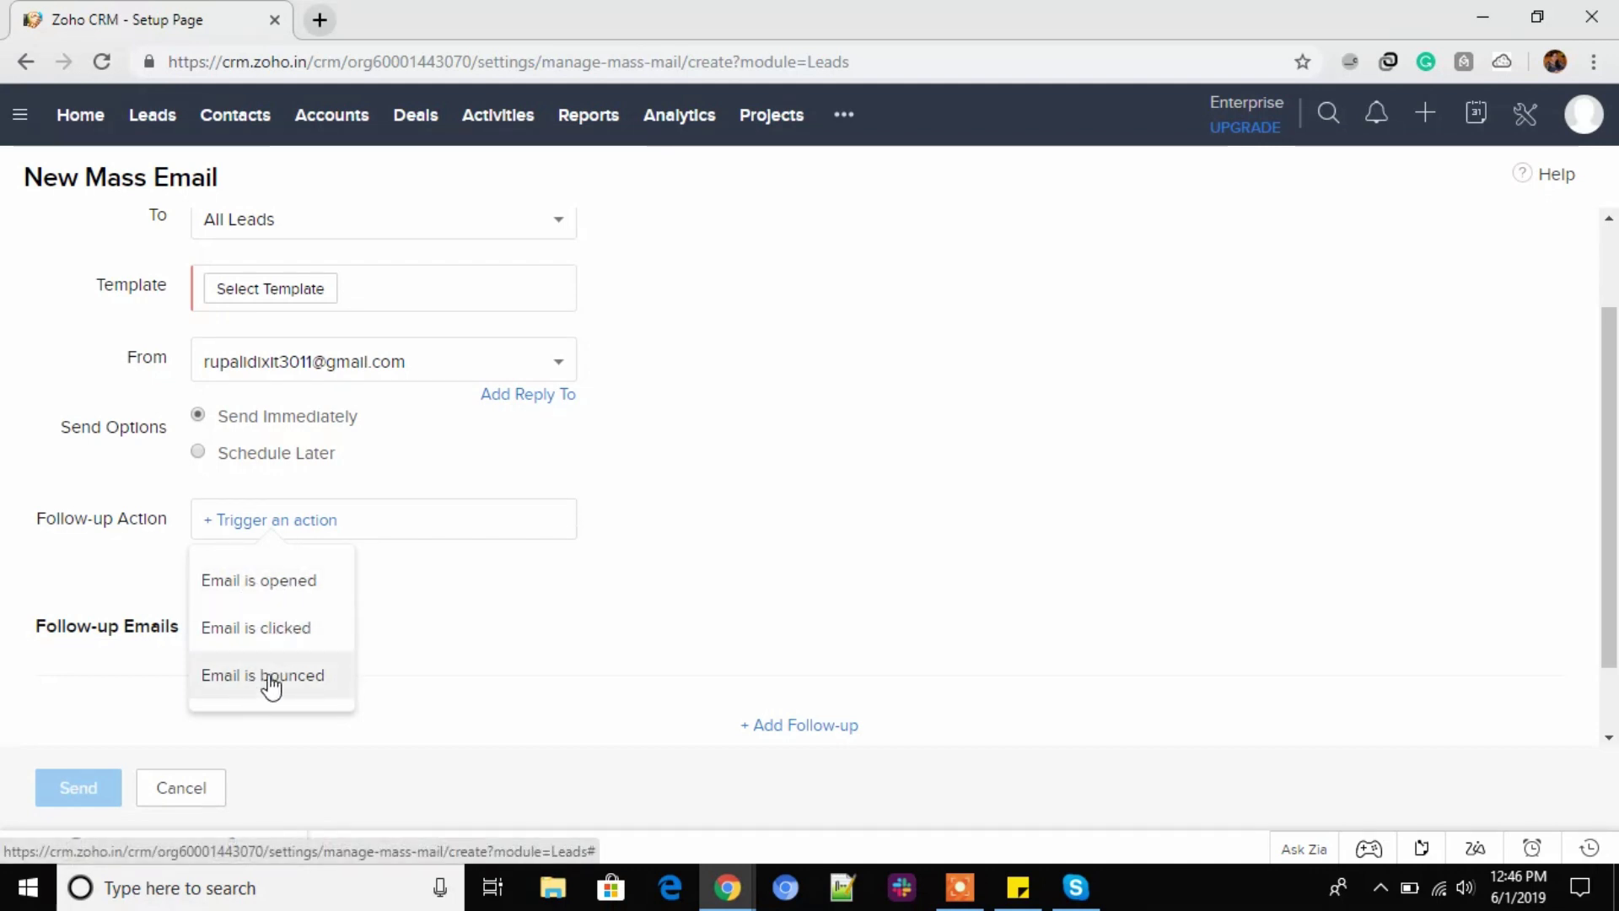
left_click(424, 639)
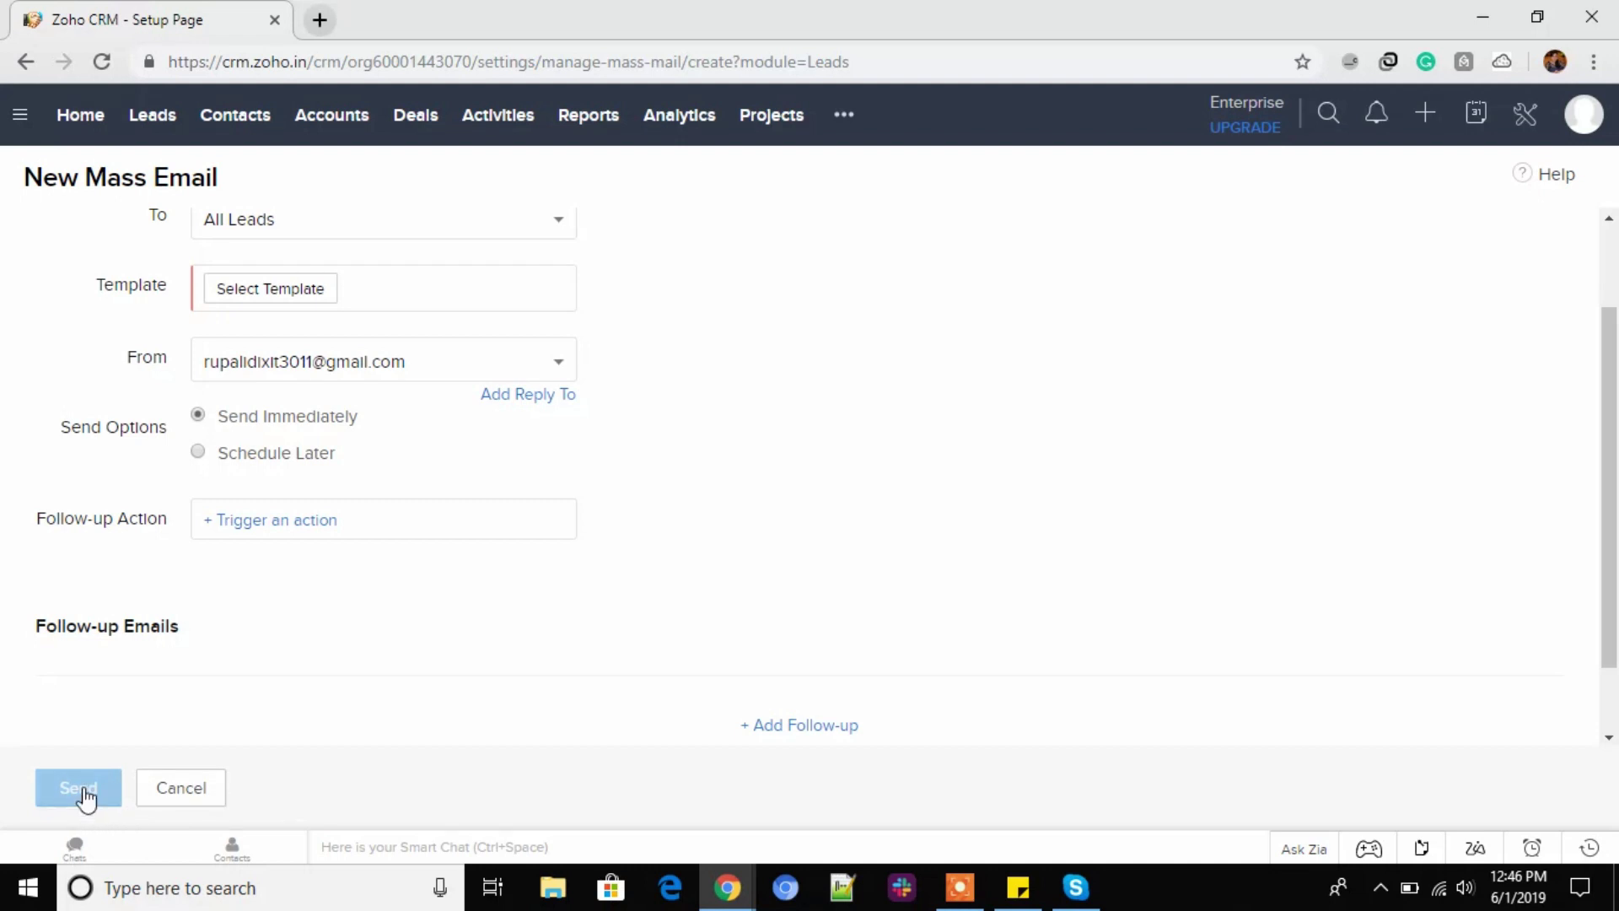
left_click(155, 791)
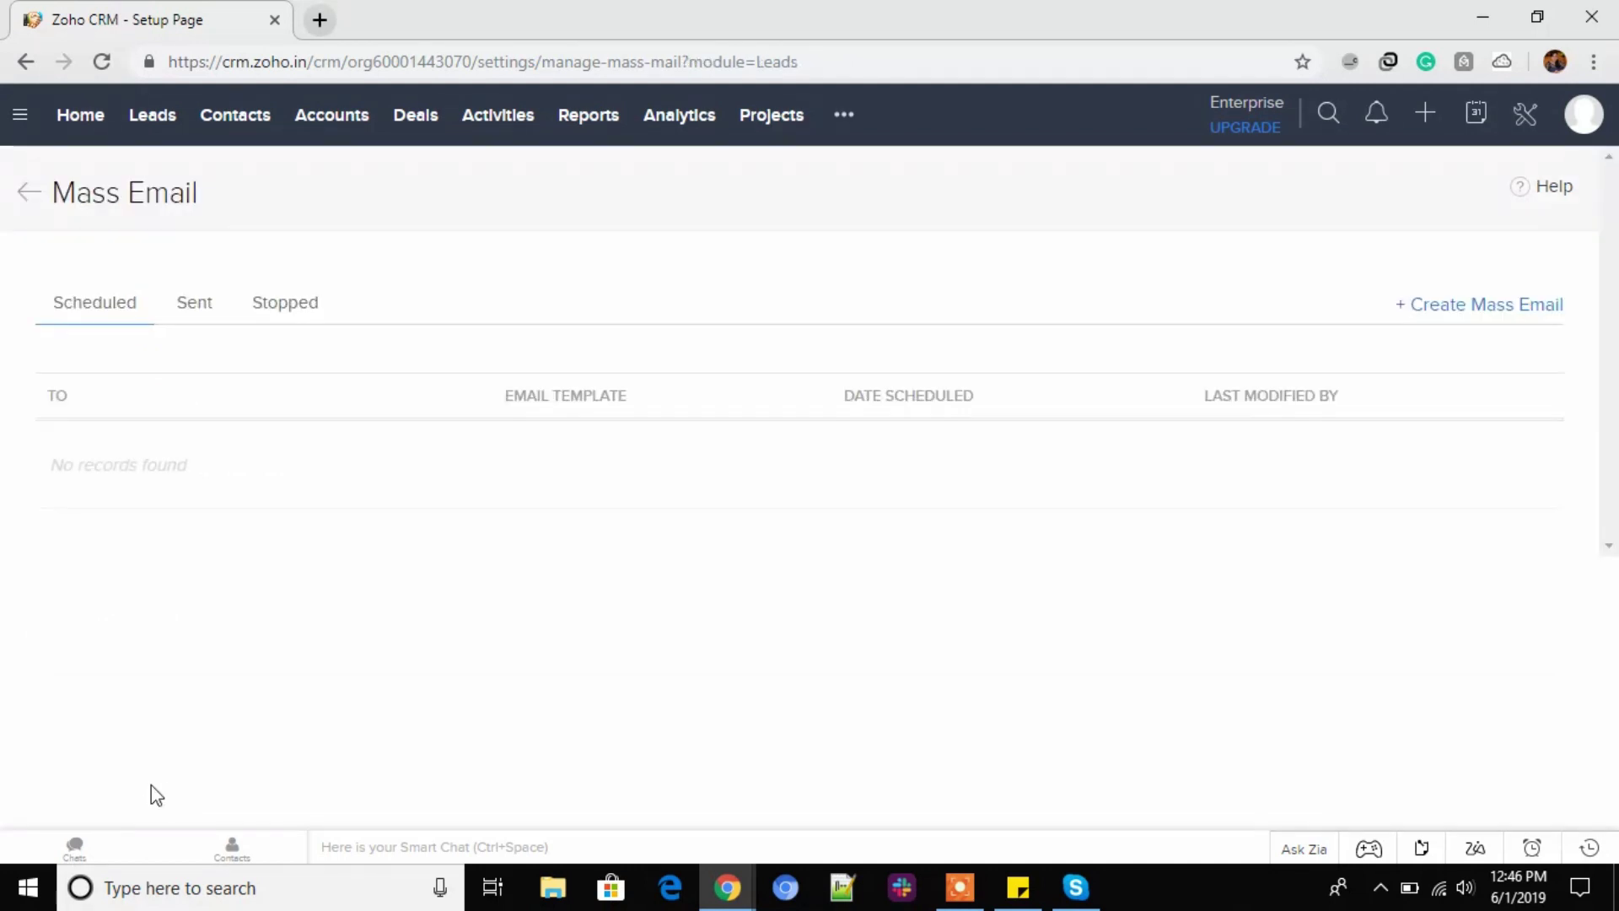
Return to the Leads list, open the Create Lead form, look through it, and cancel.
left_click(29, 193)
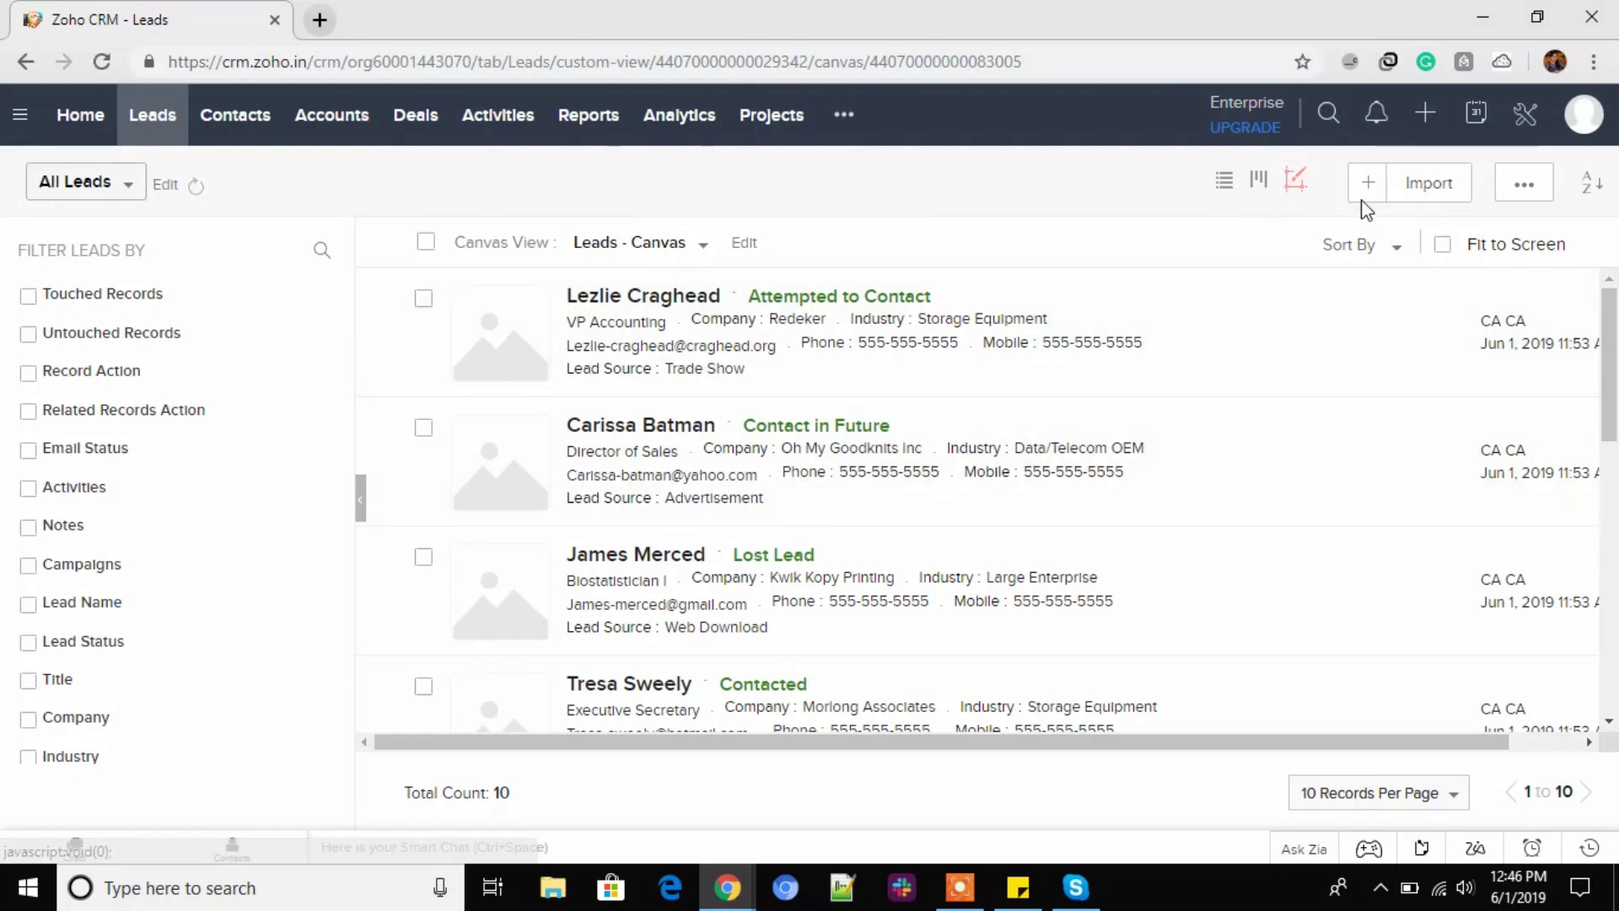
left_click(1366, 183)
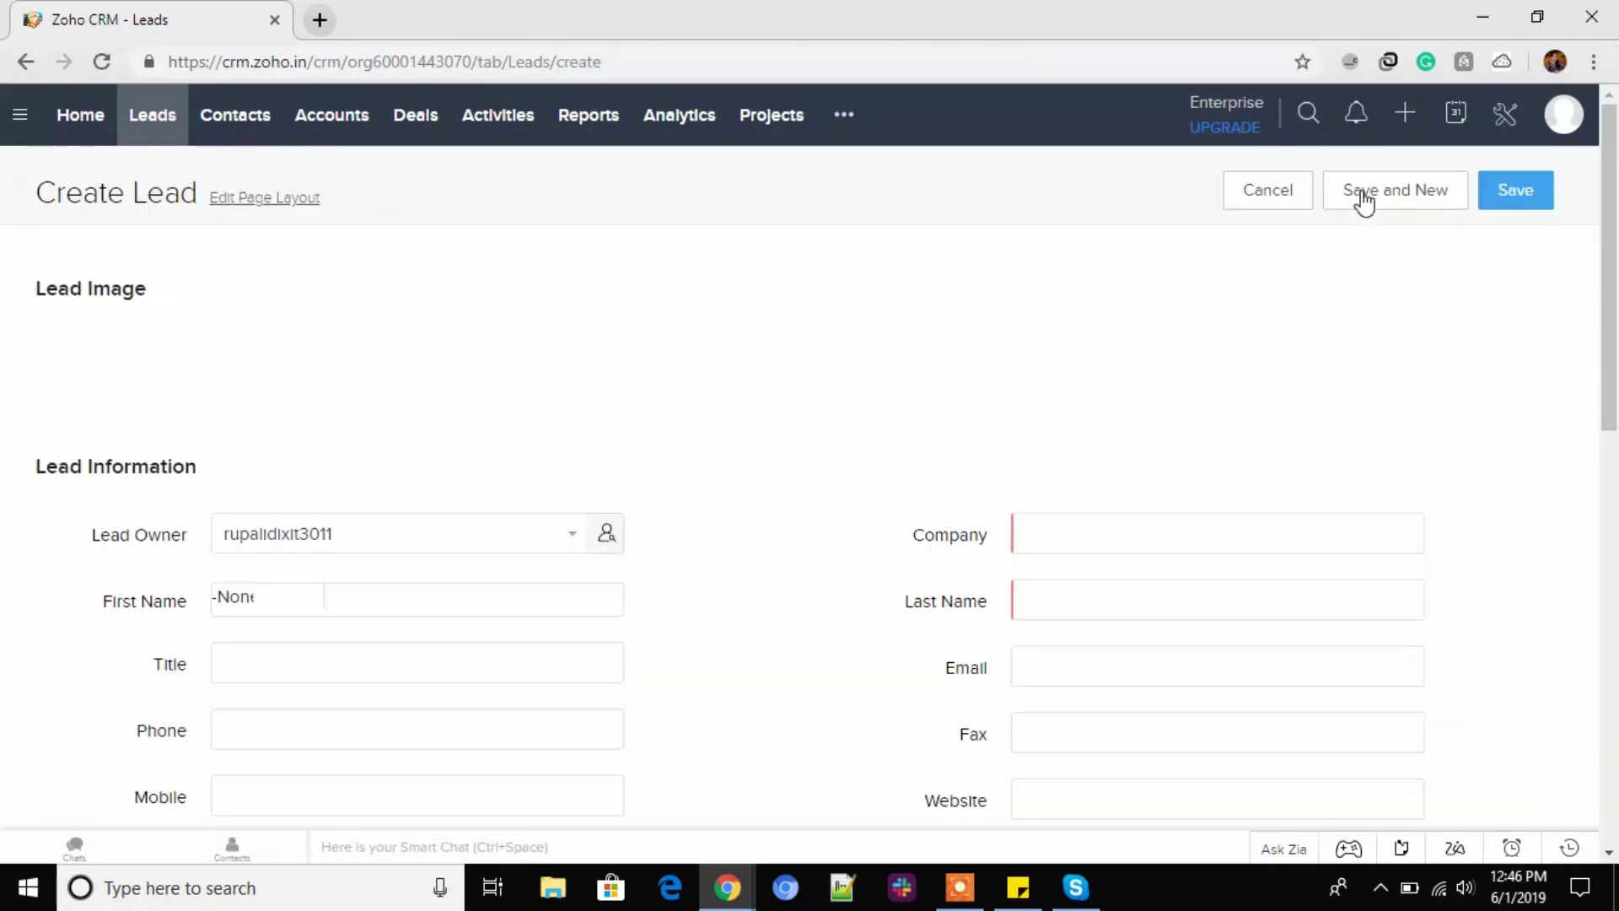
scroll(363, 506, "down", 5)
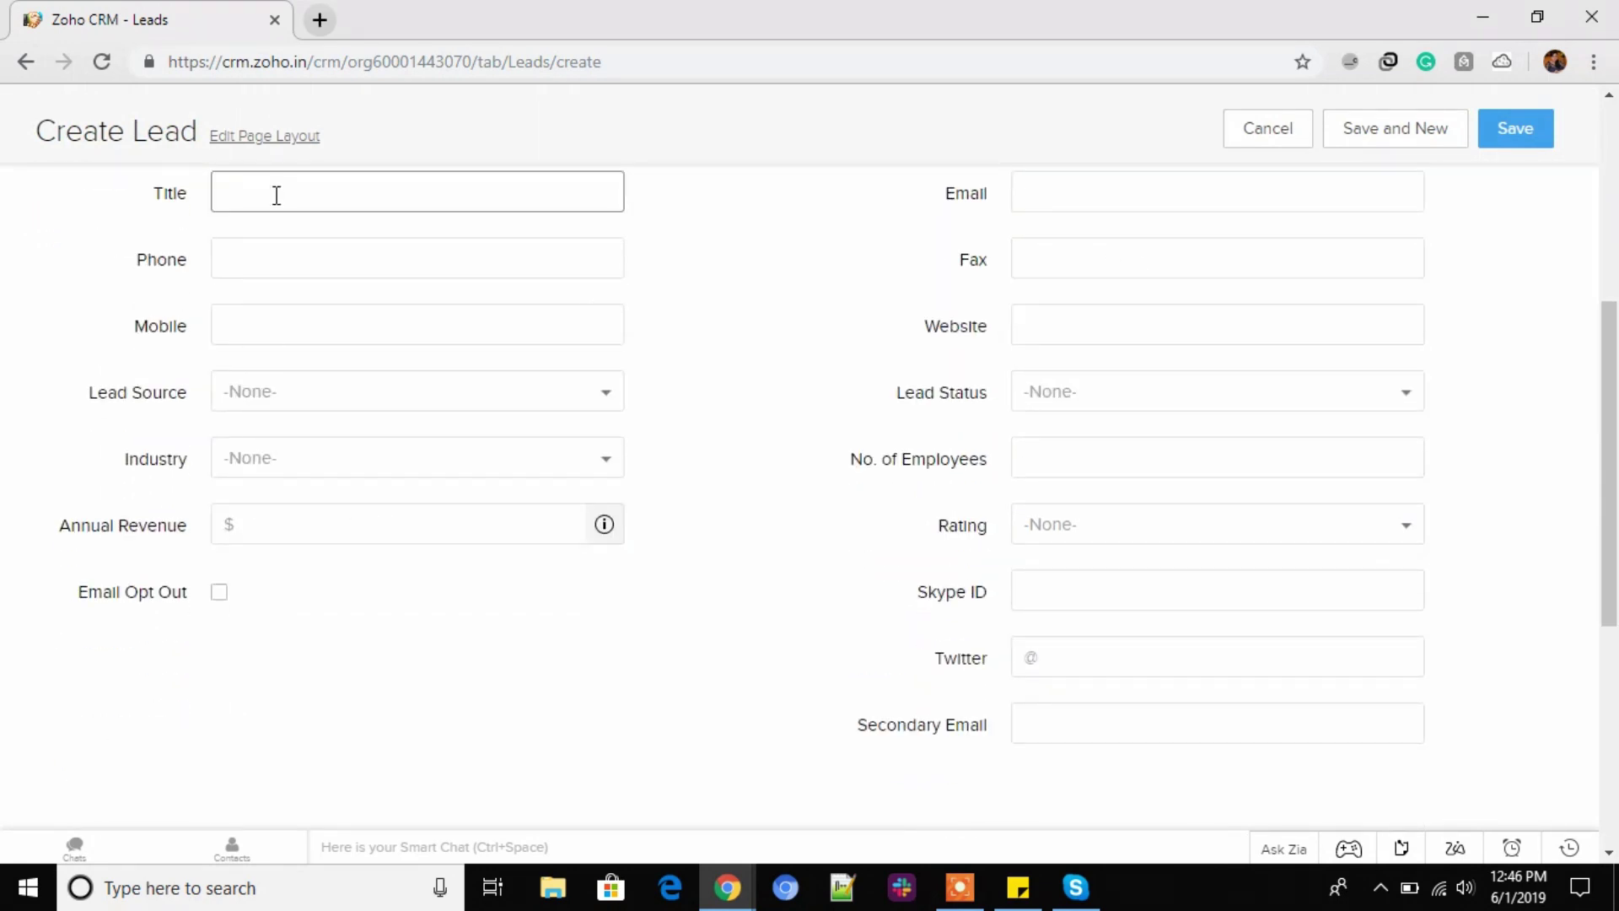
scroll(968, 473, "down", 5)
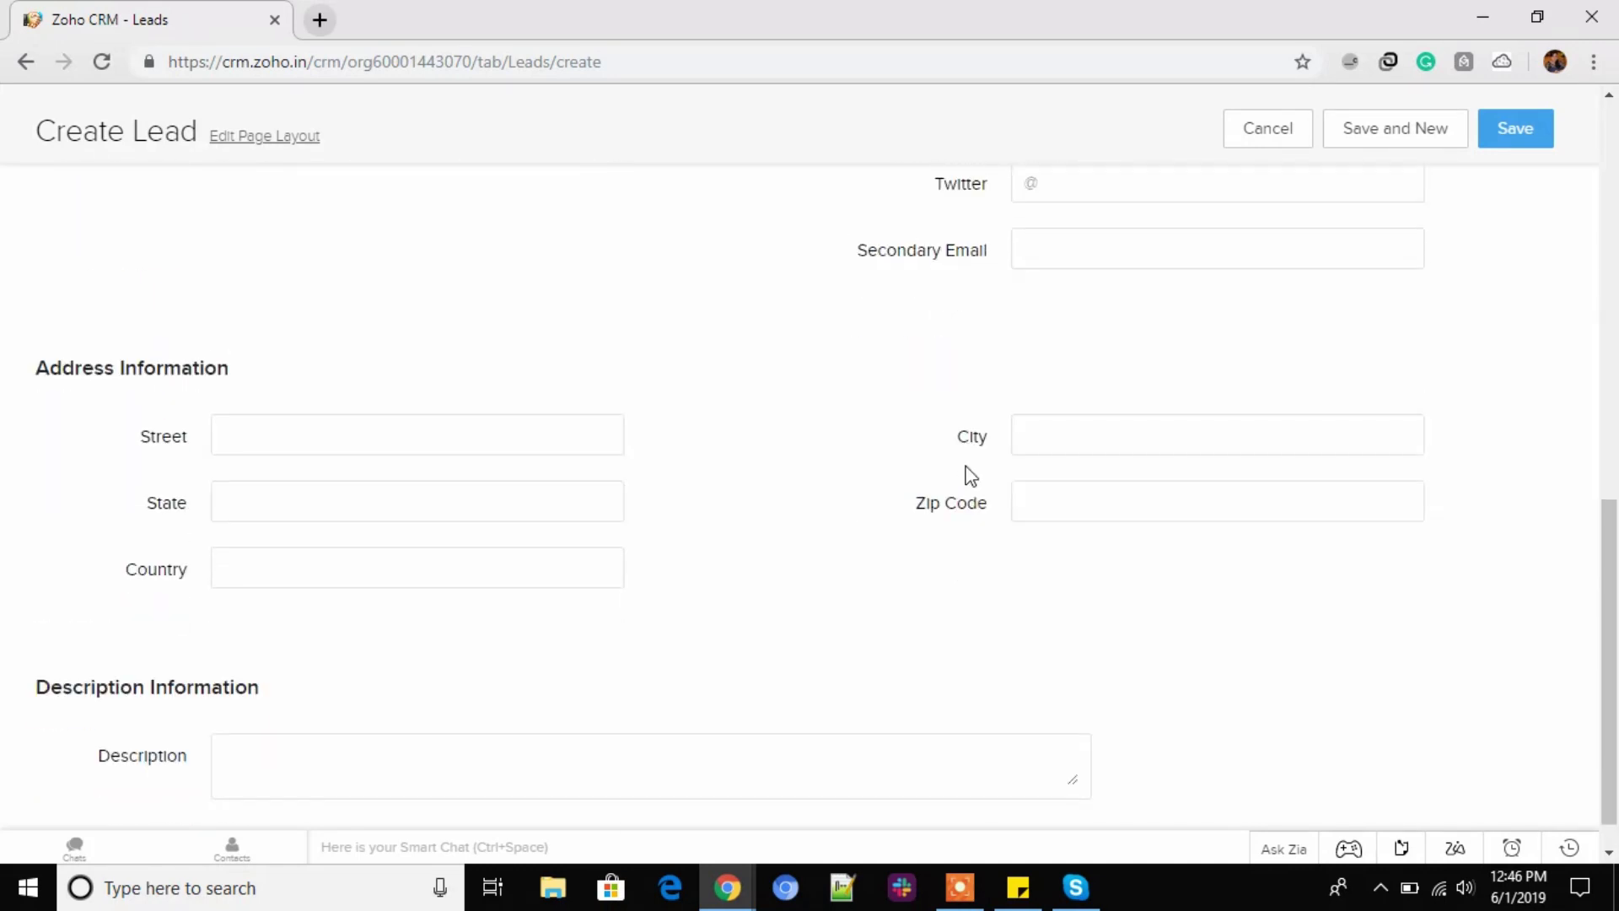
scroll(968, 474, "up", 1)
scroll(968, 474, "down", 2)
left_click(1270, 140)
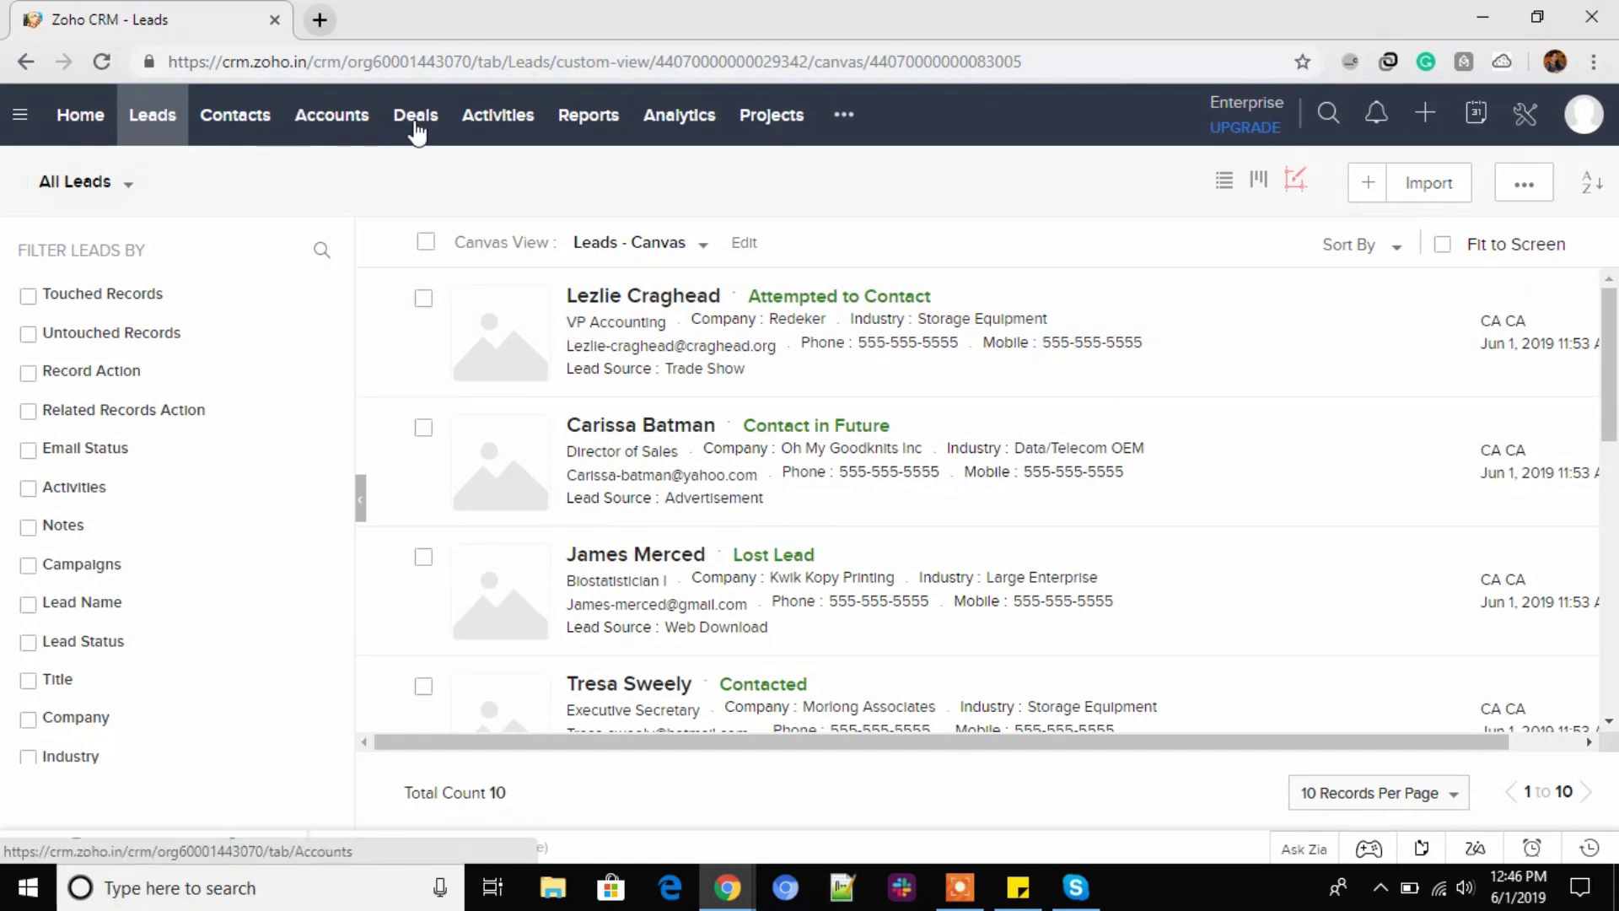
Open a print view of all Contacts from the more-actions menu, then close it.
left_click(240, 127)
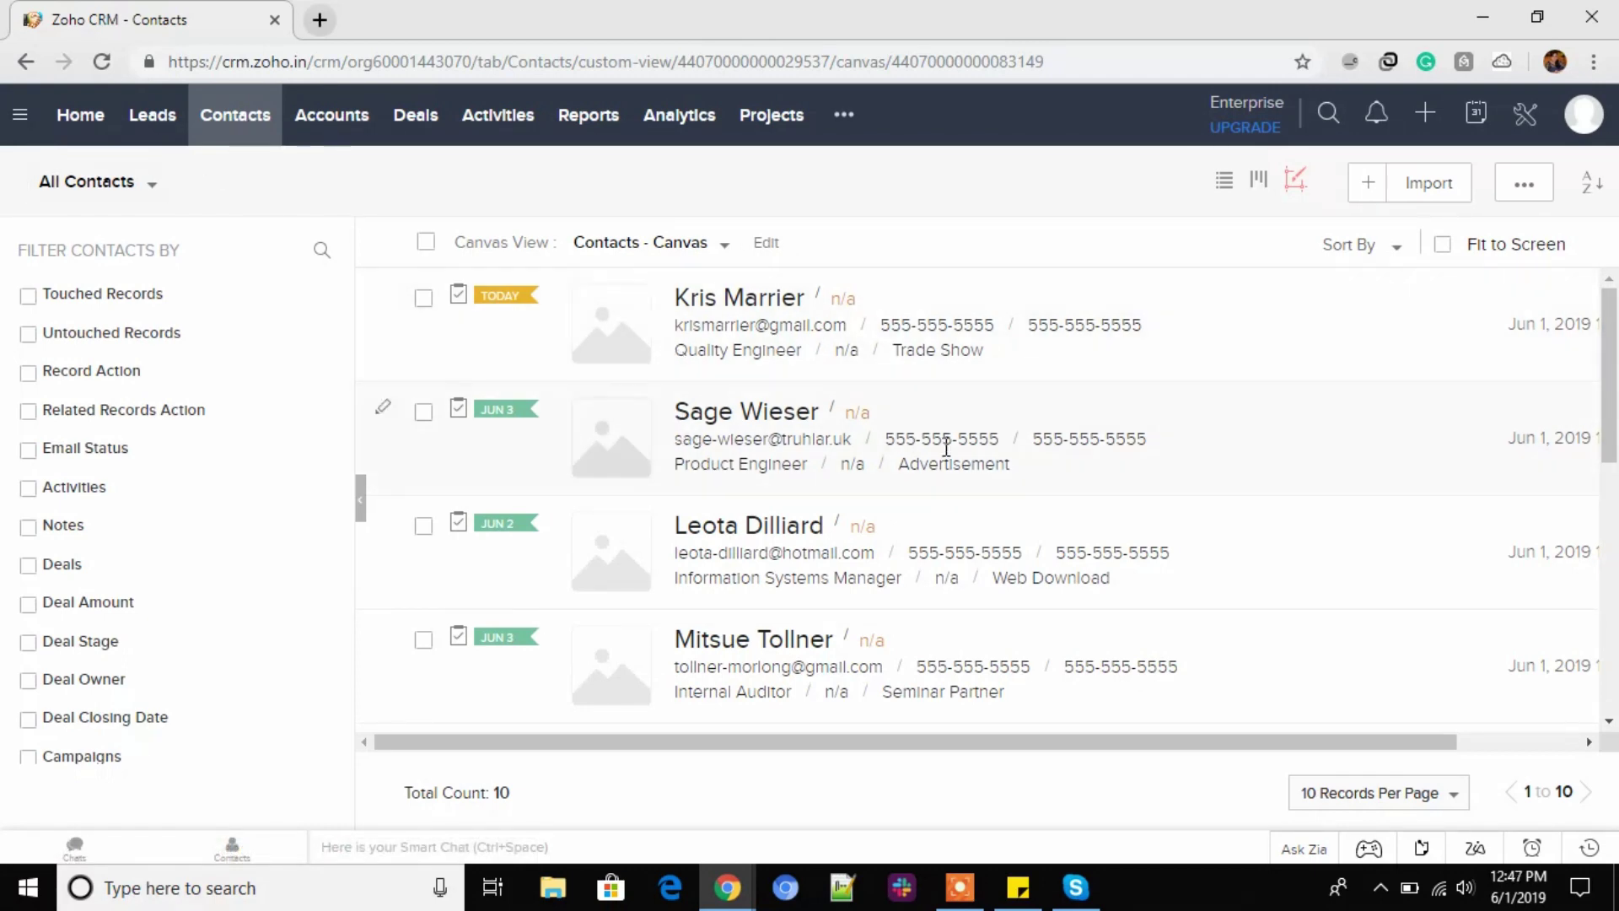
mouse_move(493, 301)
mouse_move(513, 534)
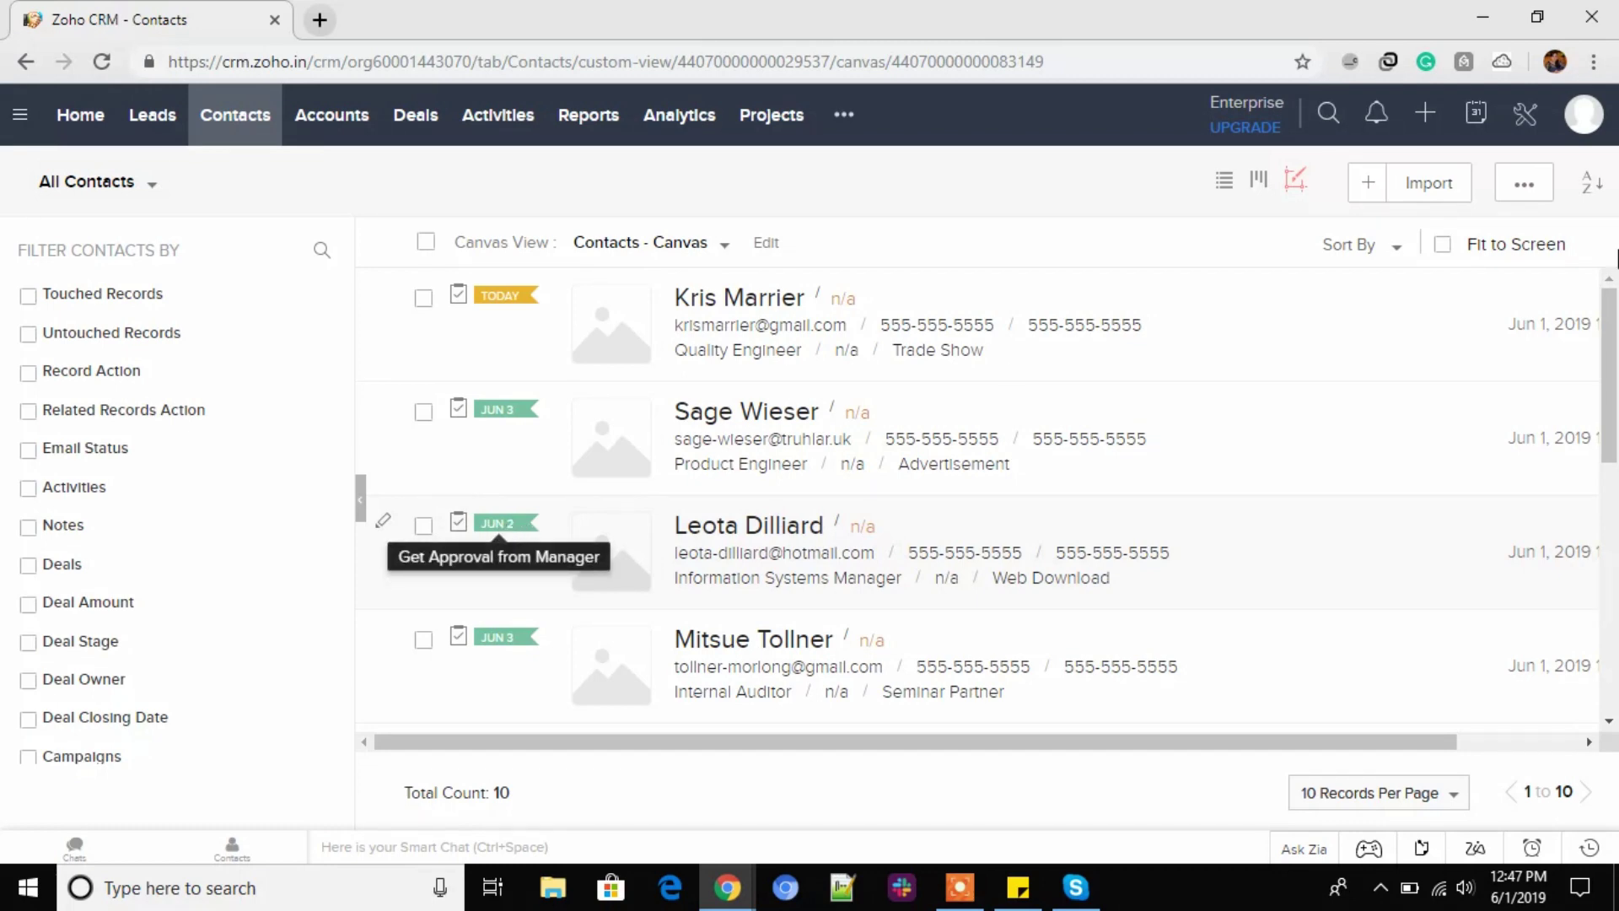
left_click(1525, 184)
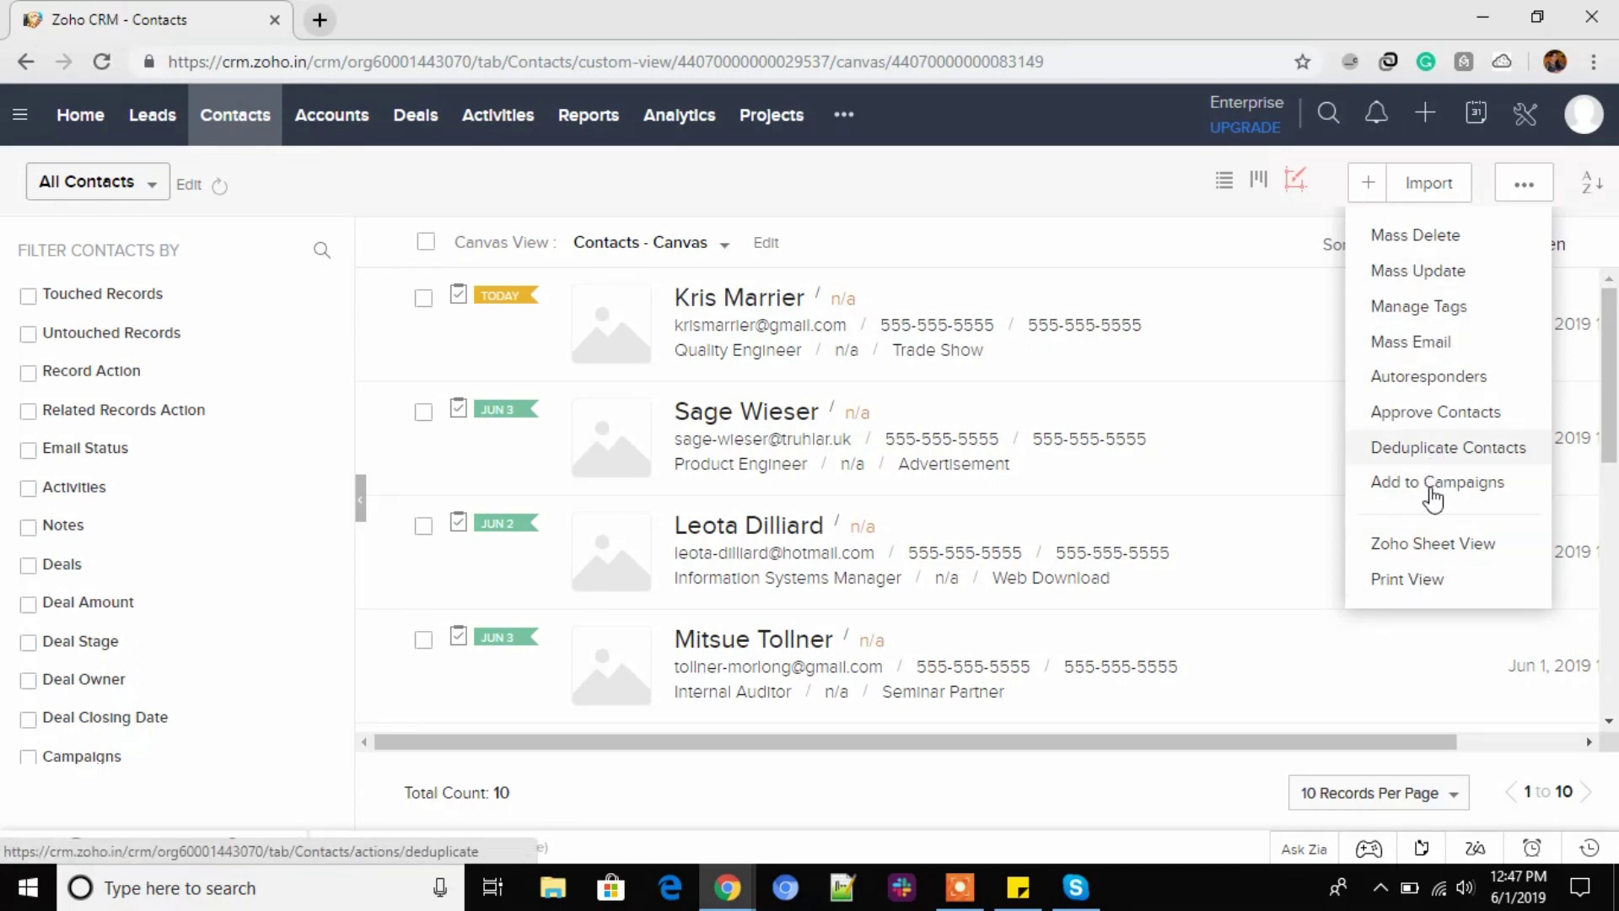
left_click(1421, 581)
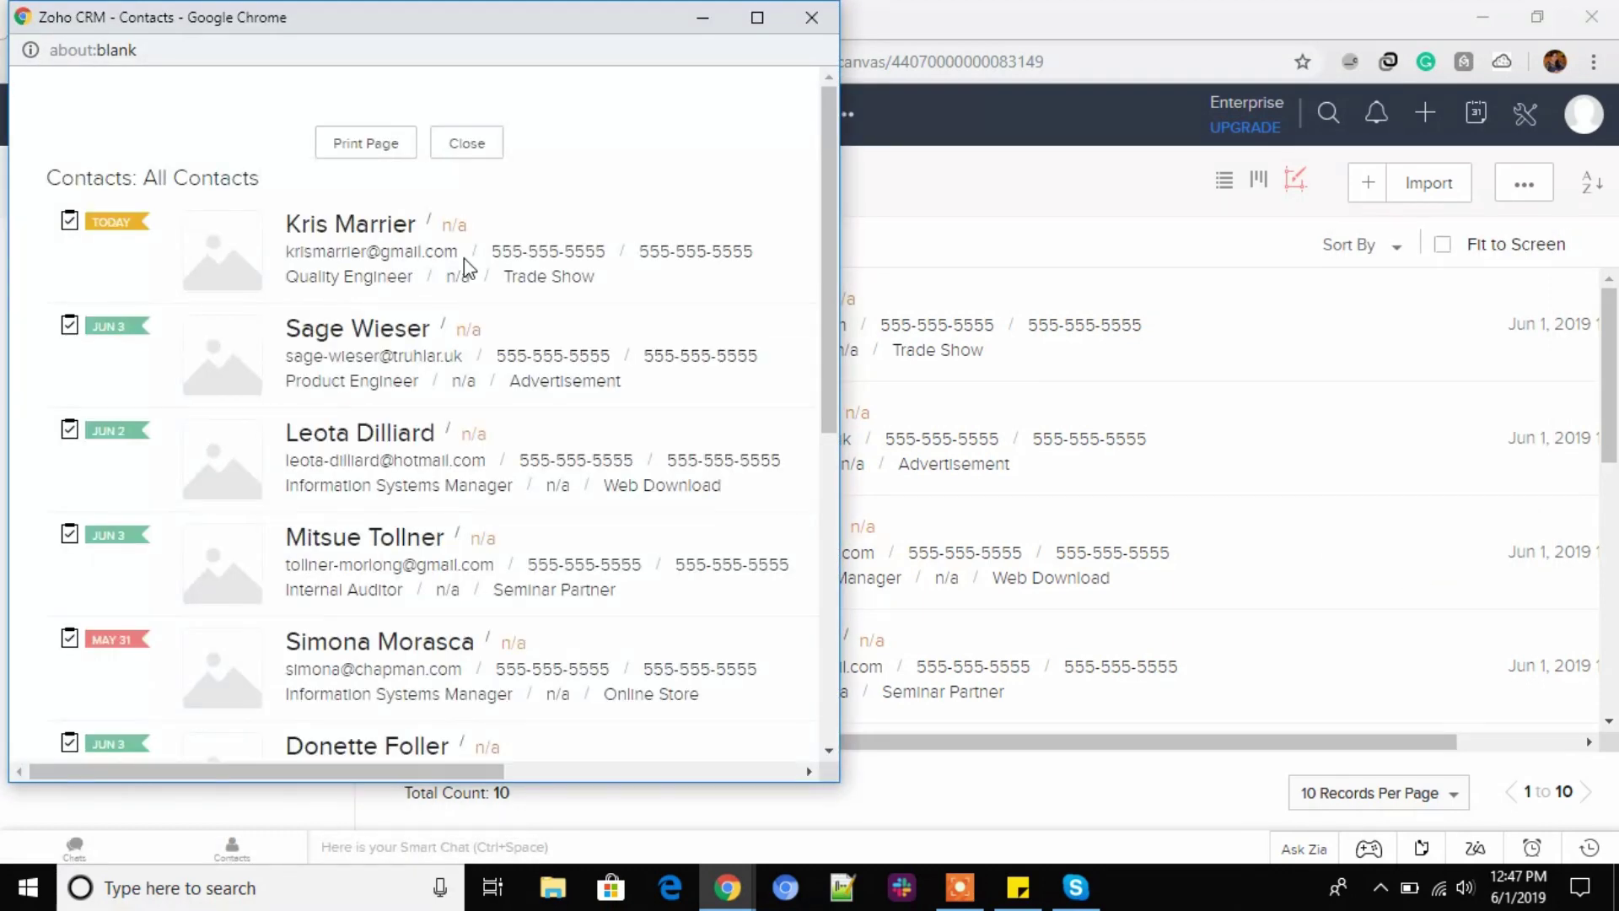
scroll(365, 378, "down", 7)
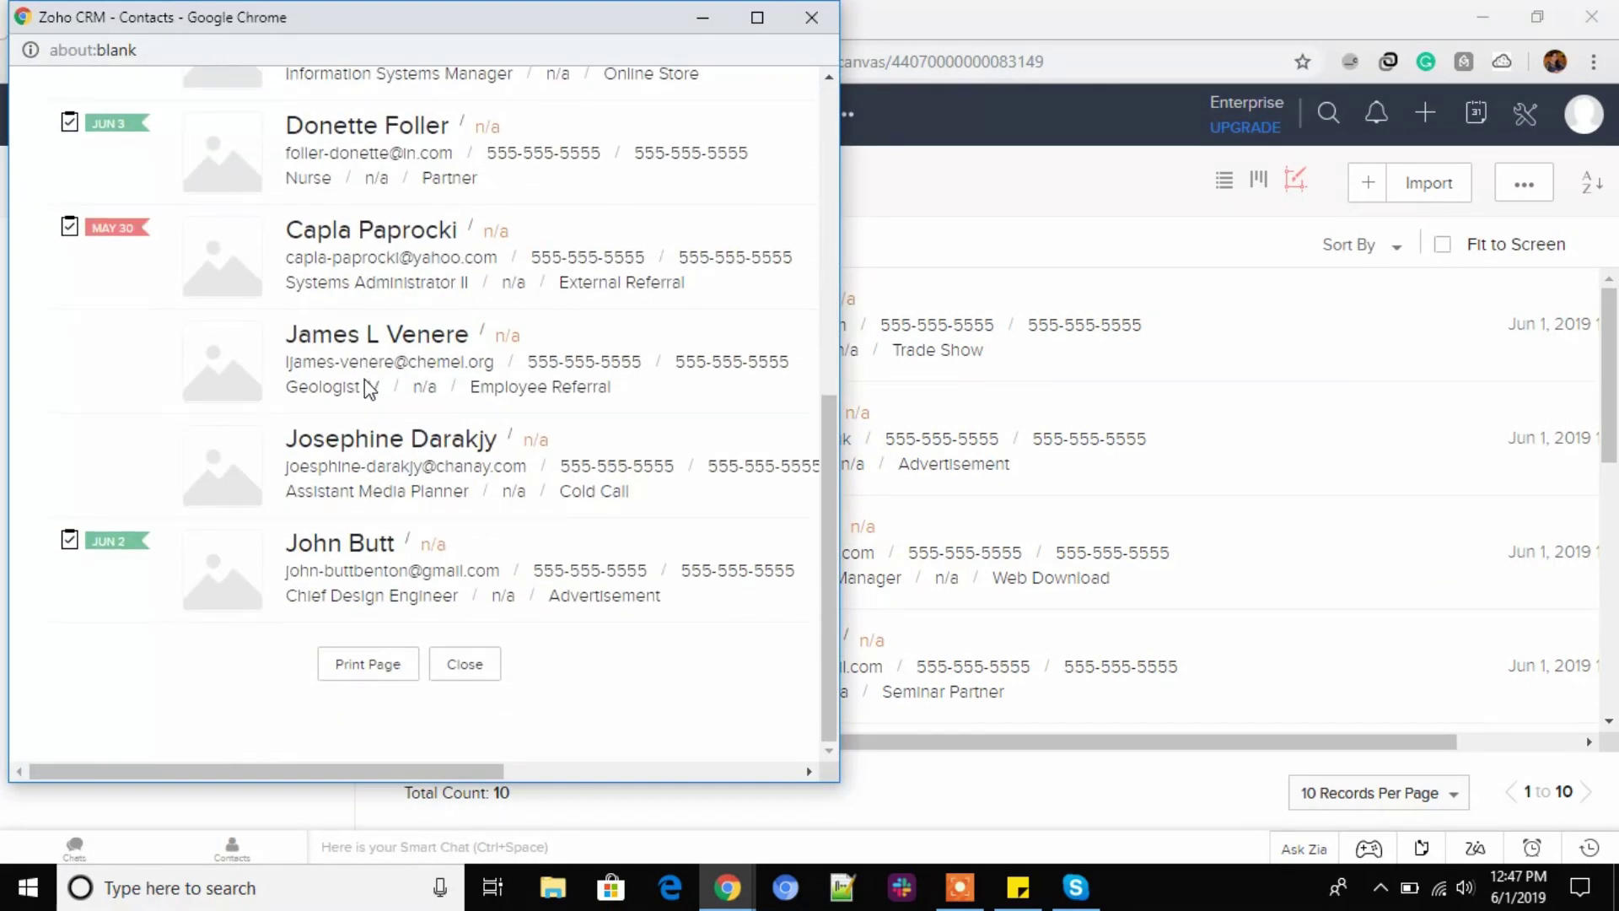
scroll(364, 378, "up", 7)
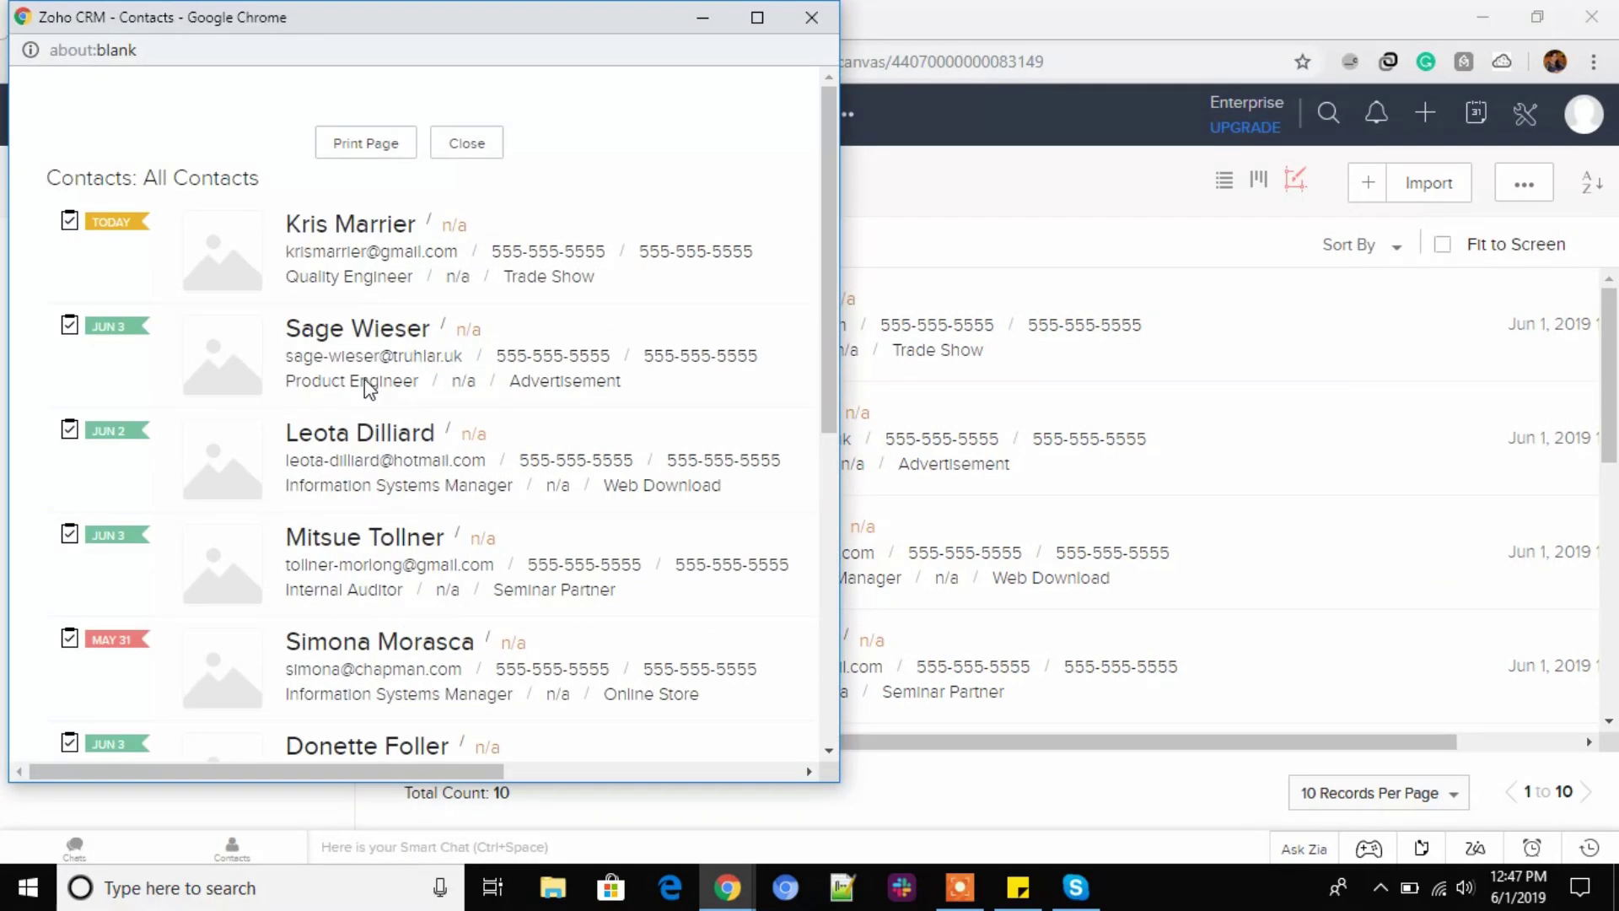
left_click(811, 17)
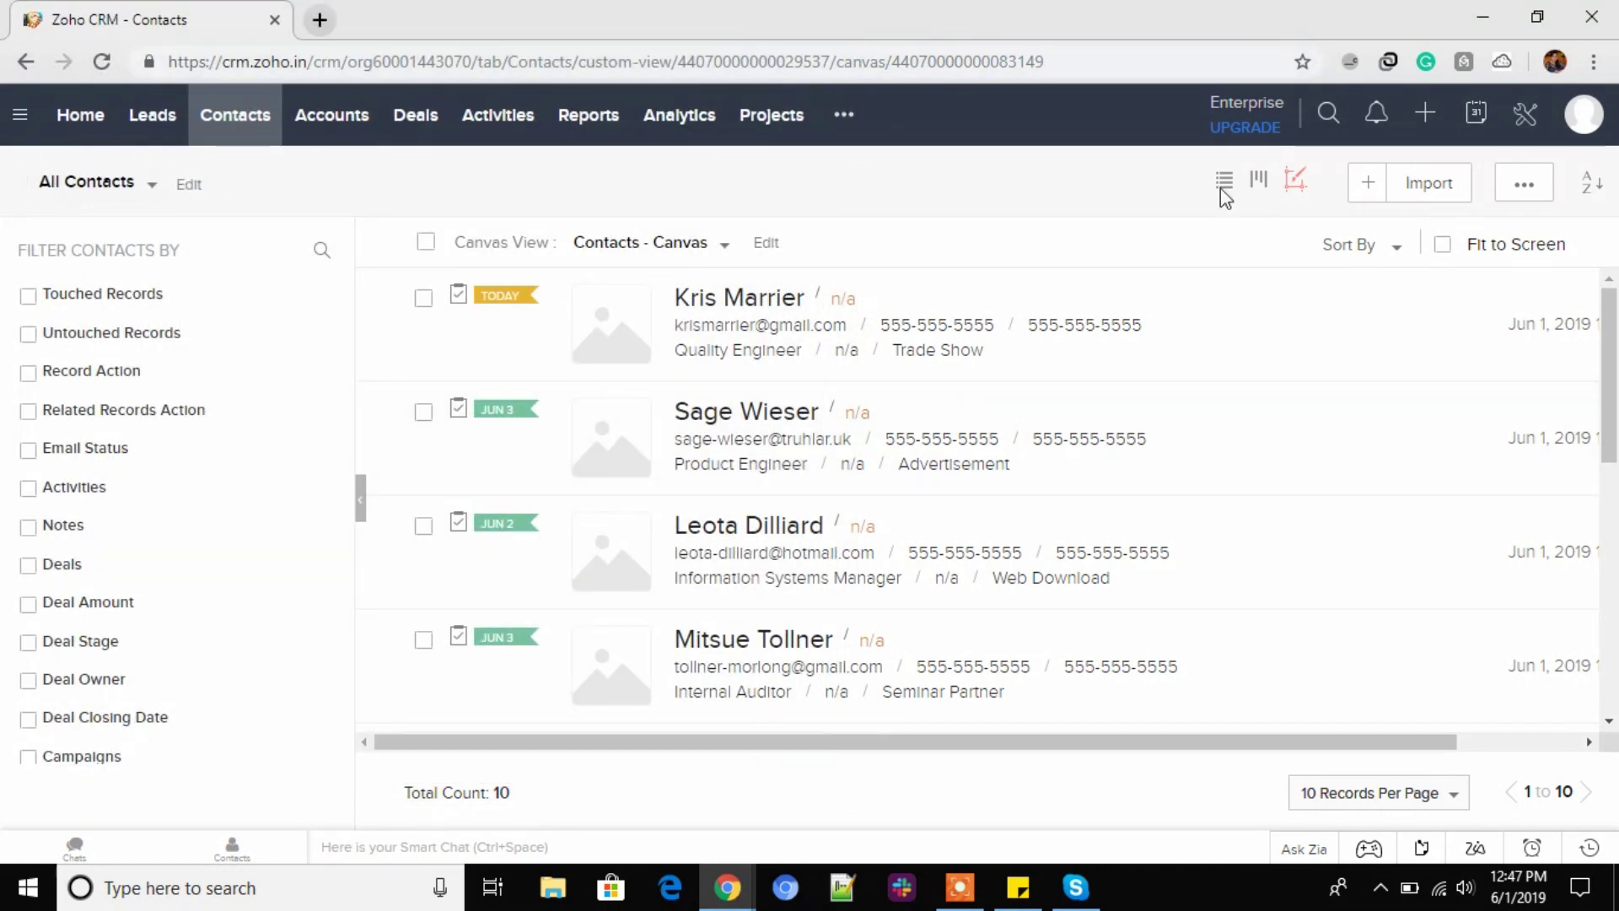
Open Setup and launch Customization > Modules and Fields in a new tab.
left_click(1527, 121)
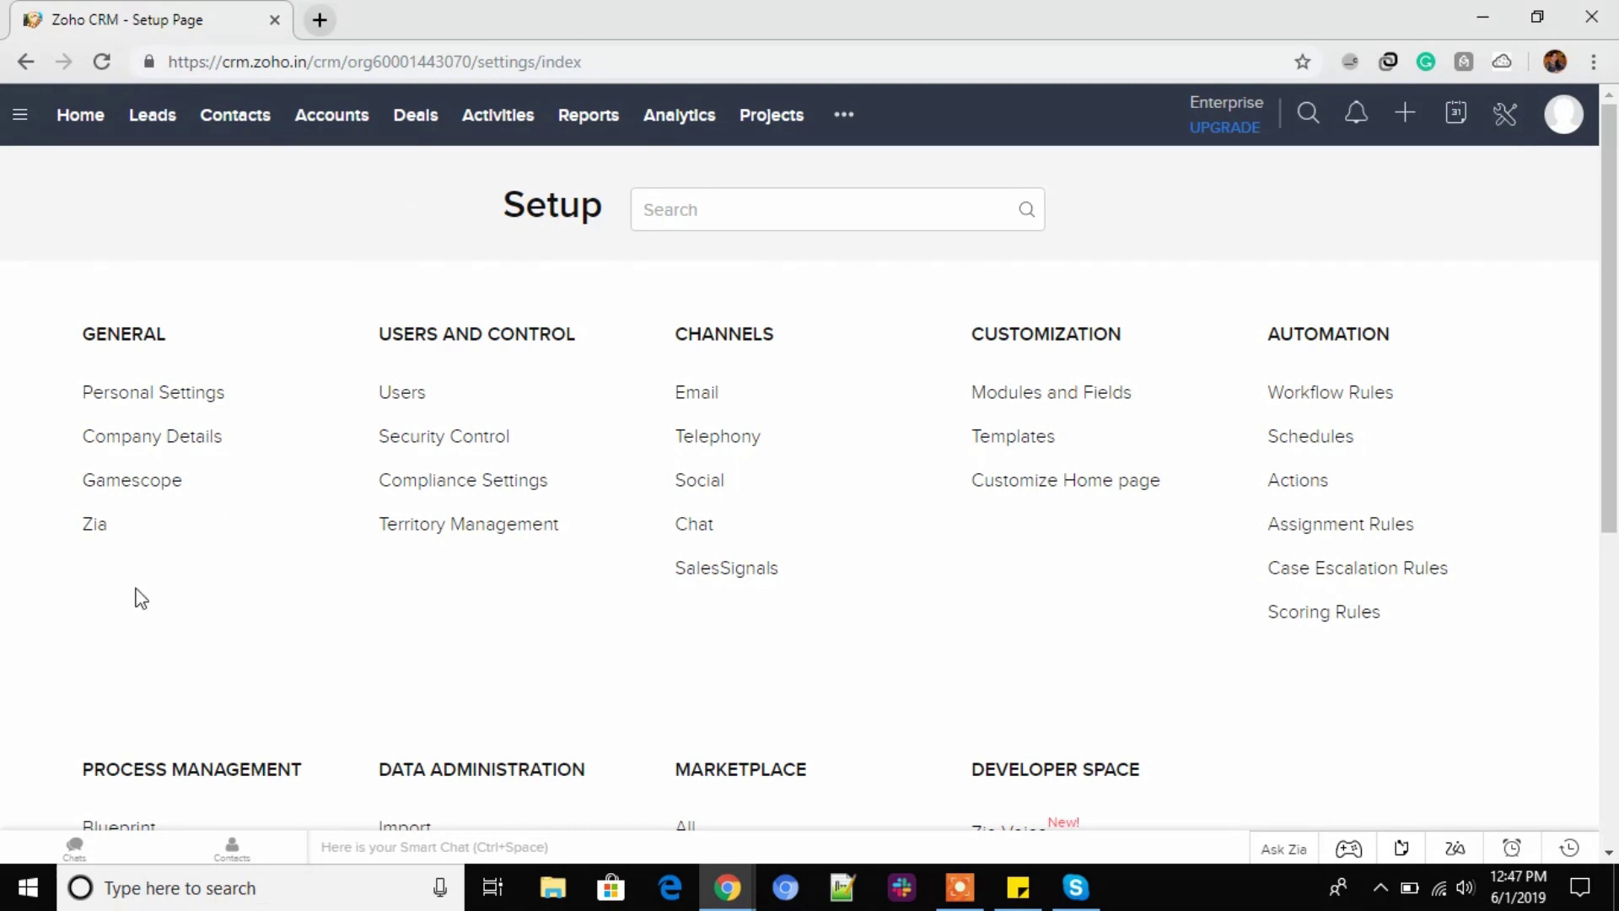
scroll(206, 423, "down", 2)
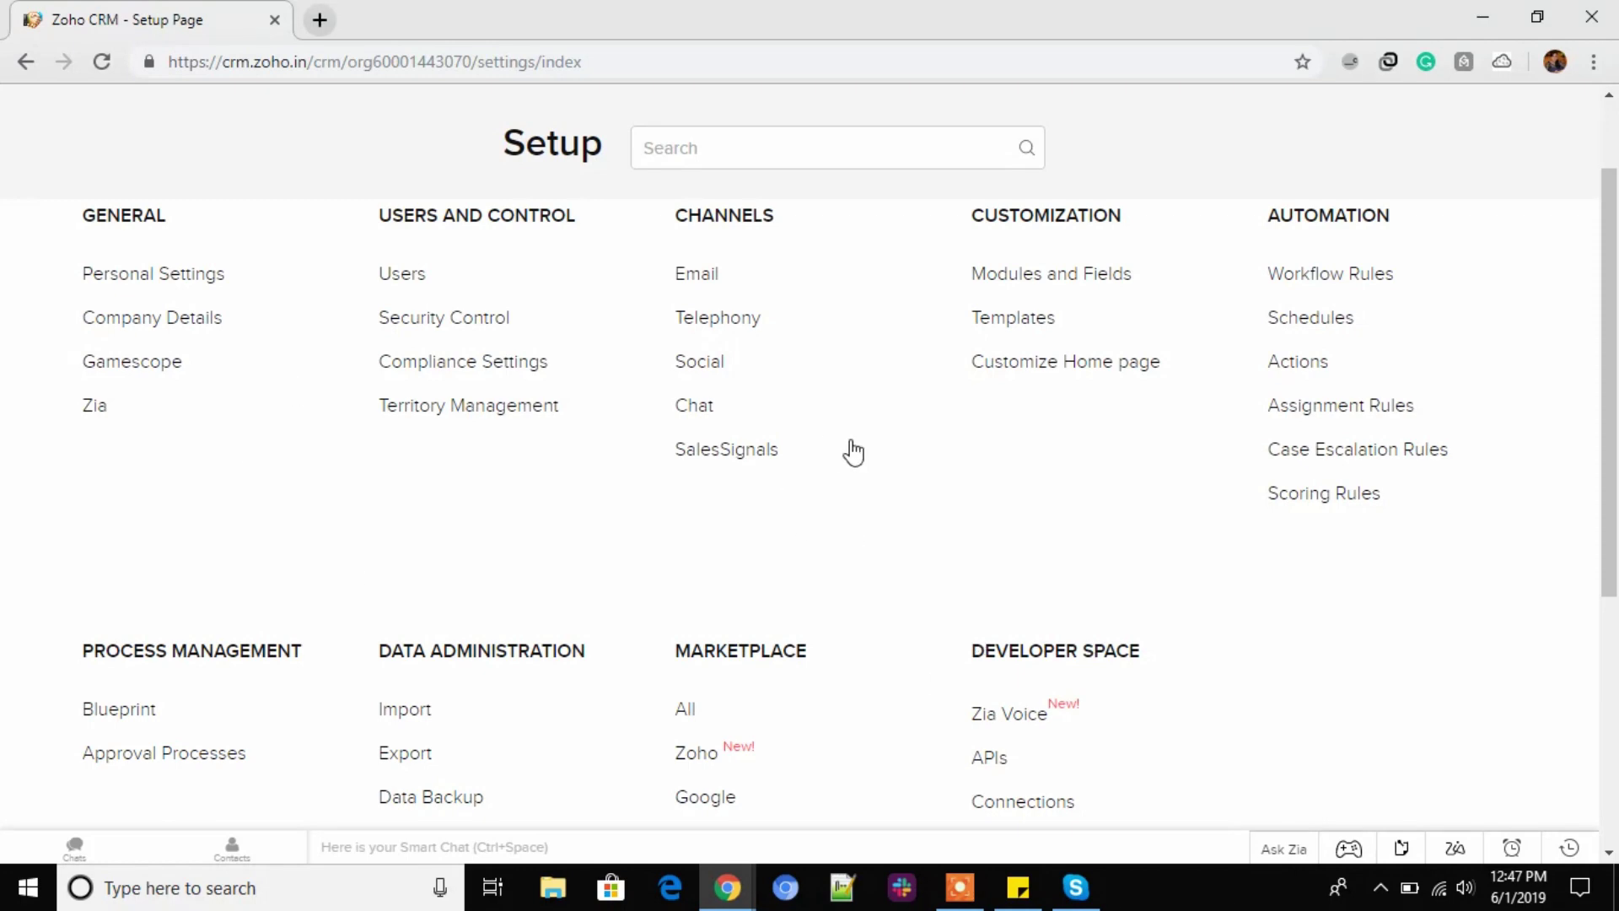
scroll(857, 453, "down", 5)
scroll(857, 453, "up", 6)
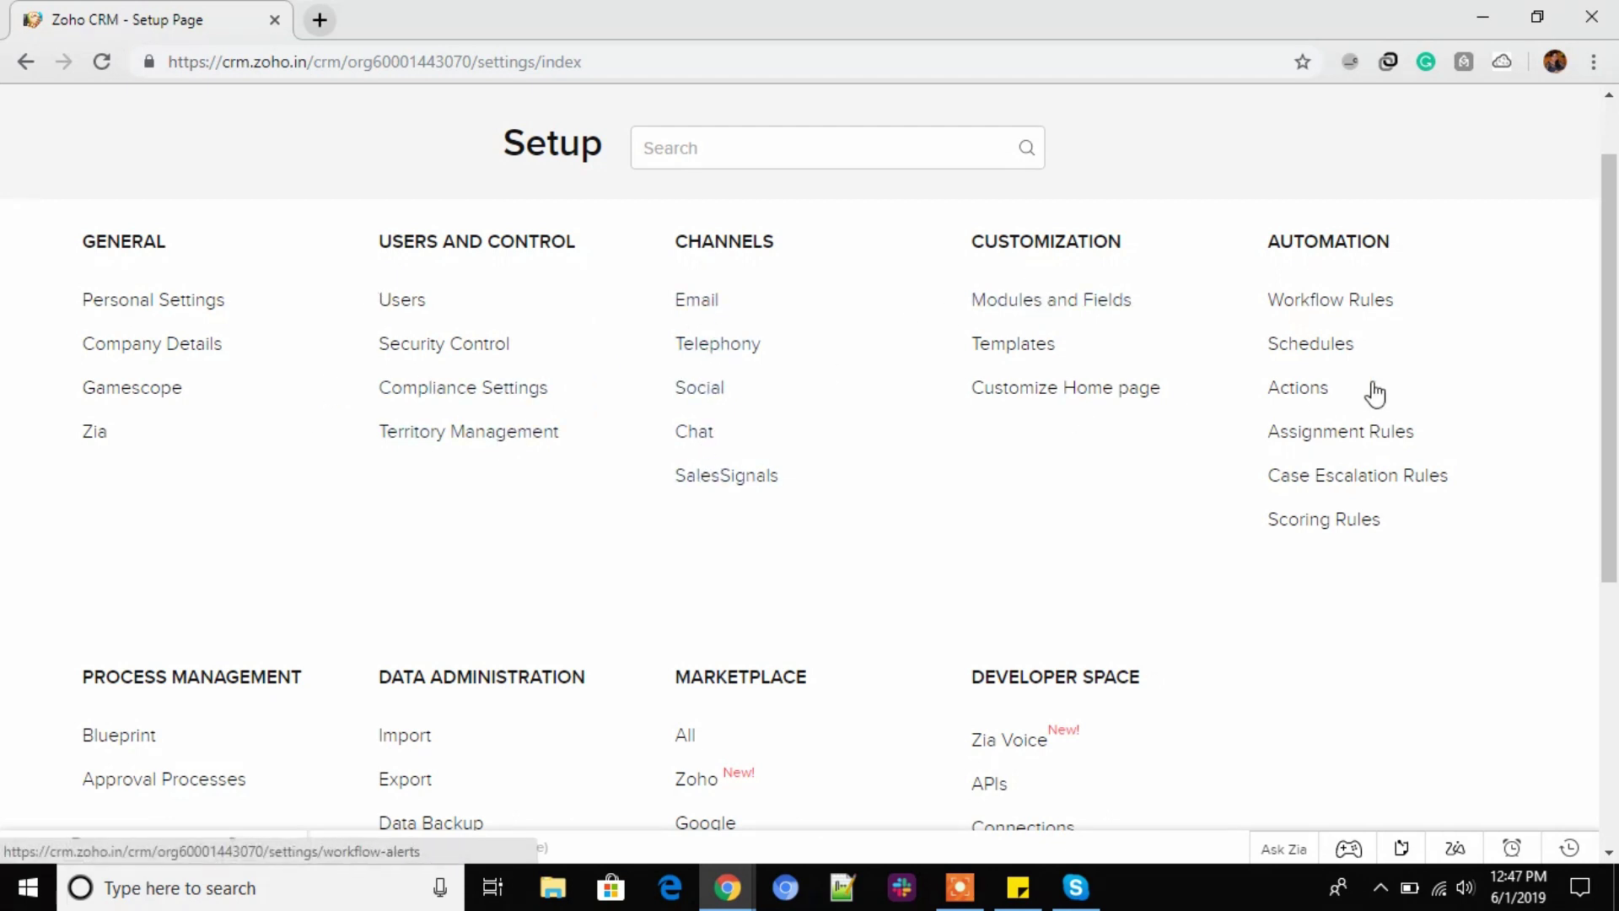
left_click(1031, 303, "ctrl")
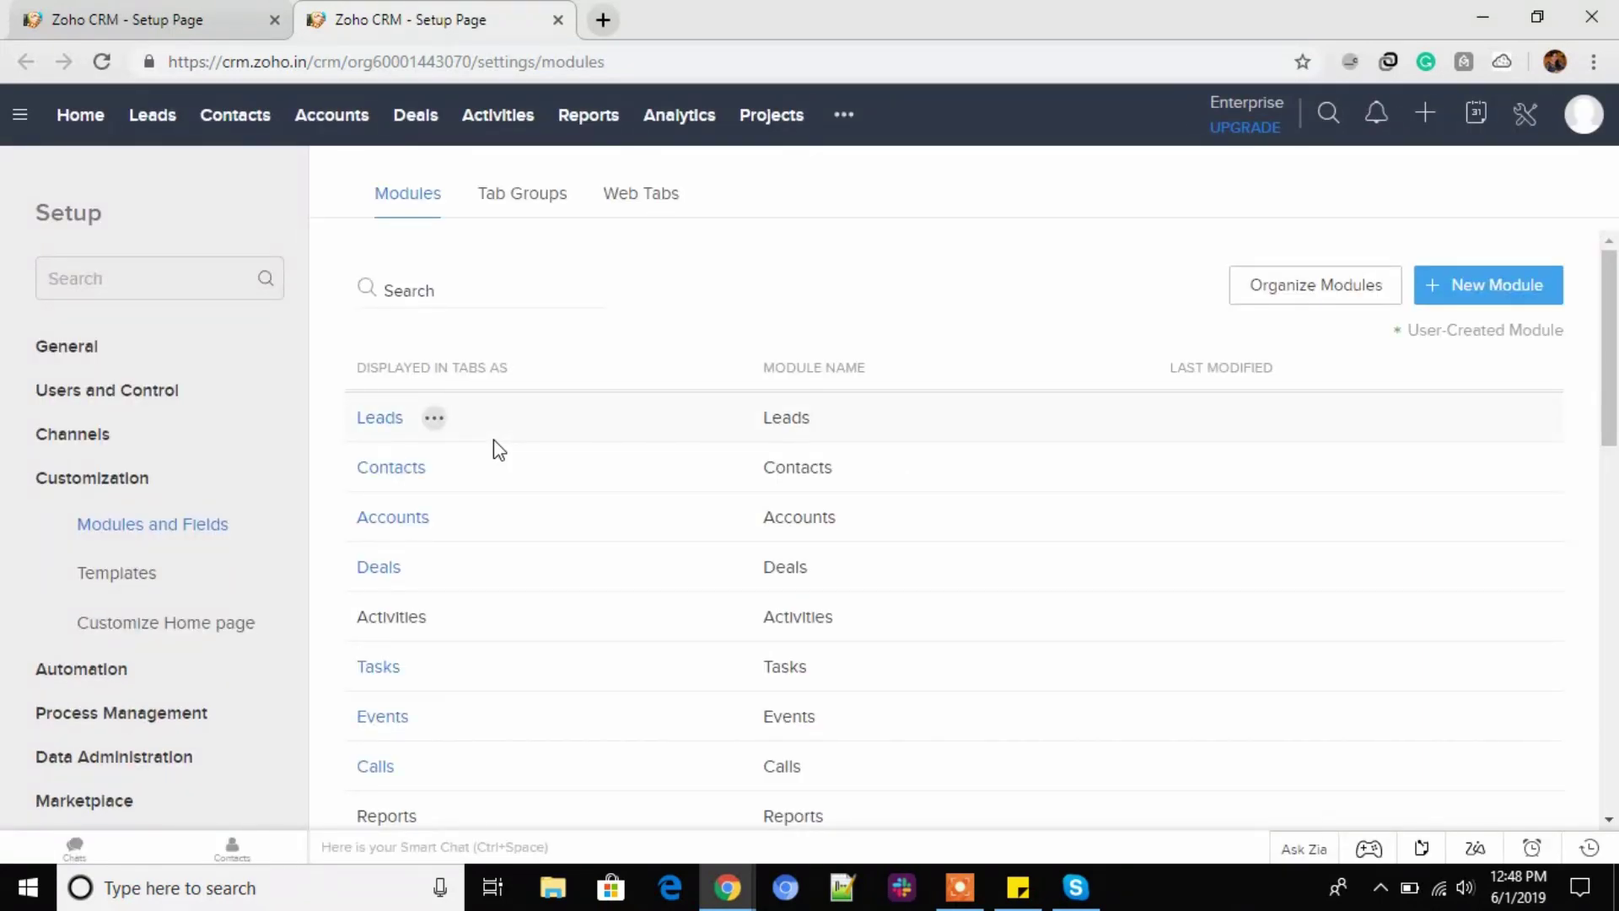
Add a single-line 'Description Extended' field below Modified By in the Leads layout and save.
mouse_move(375, 424)
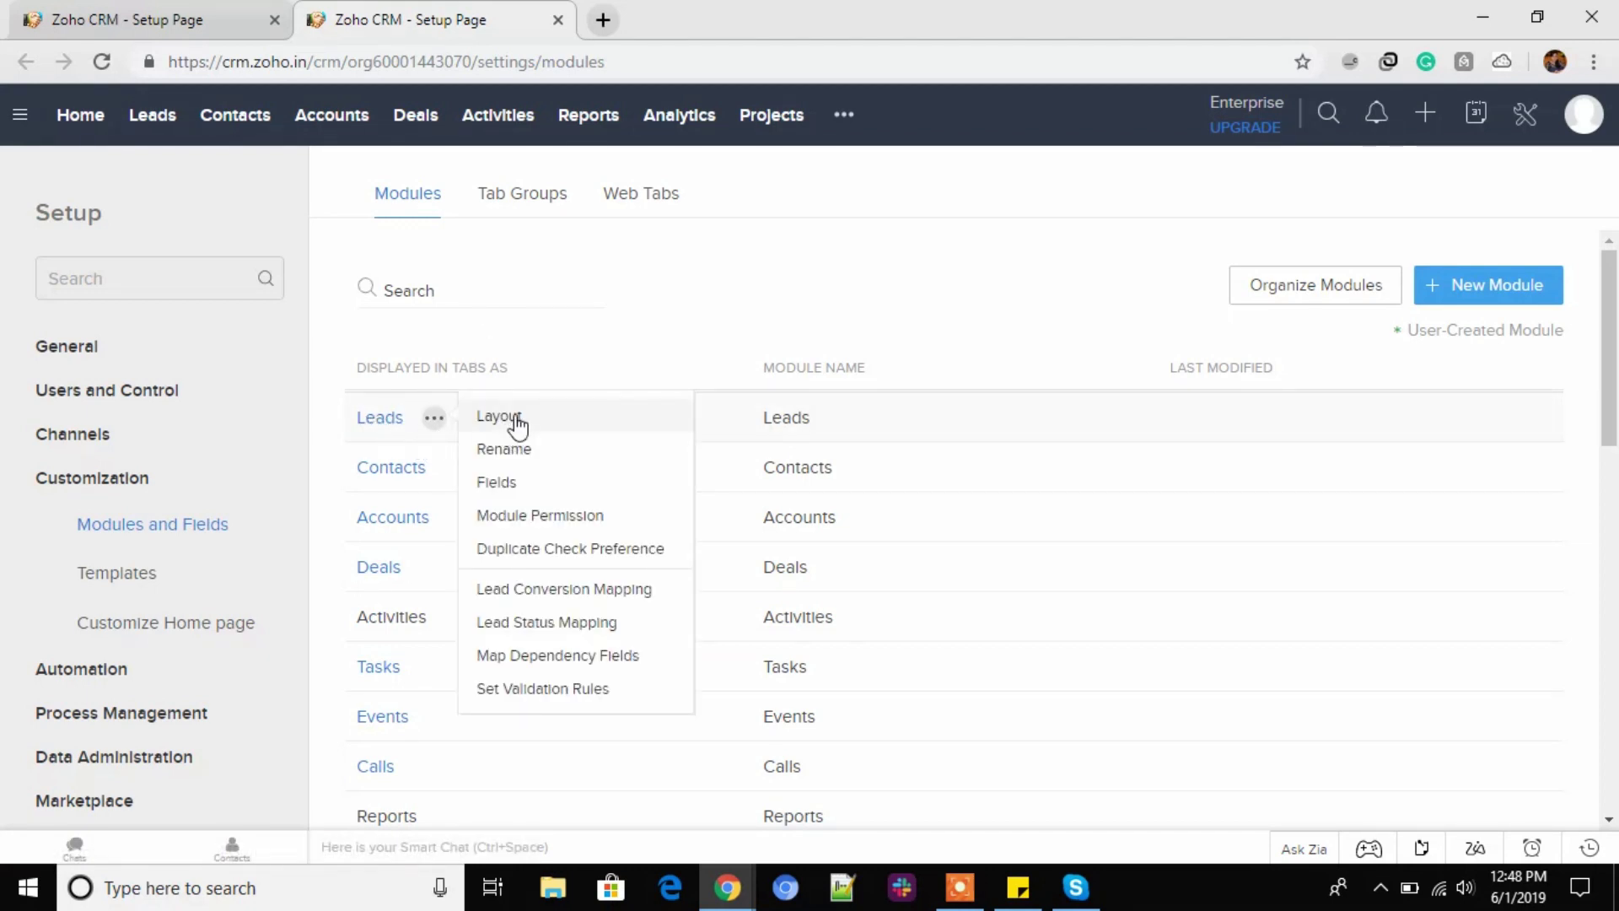
left_click(498, 484)
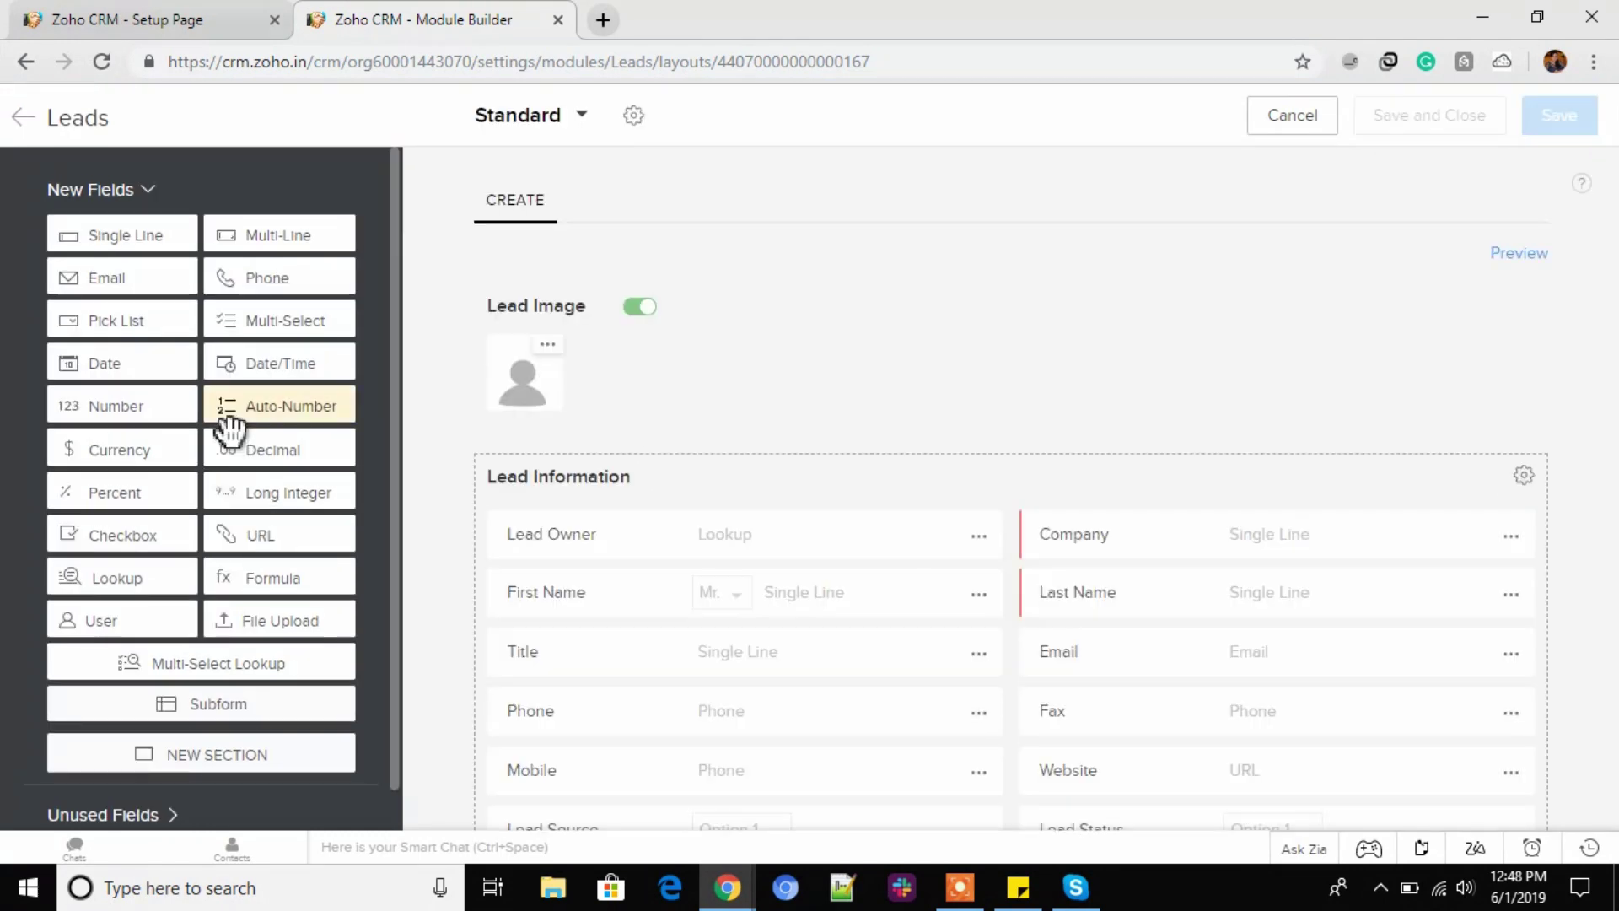
scroll(607, 655, "down", 7)
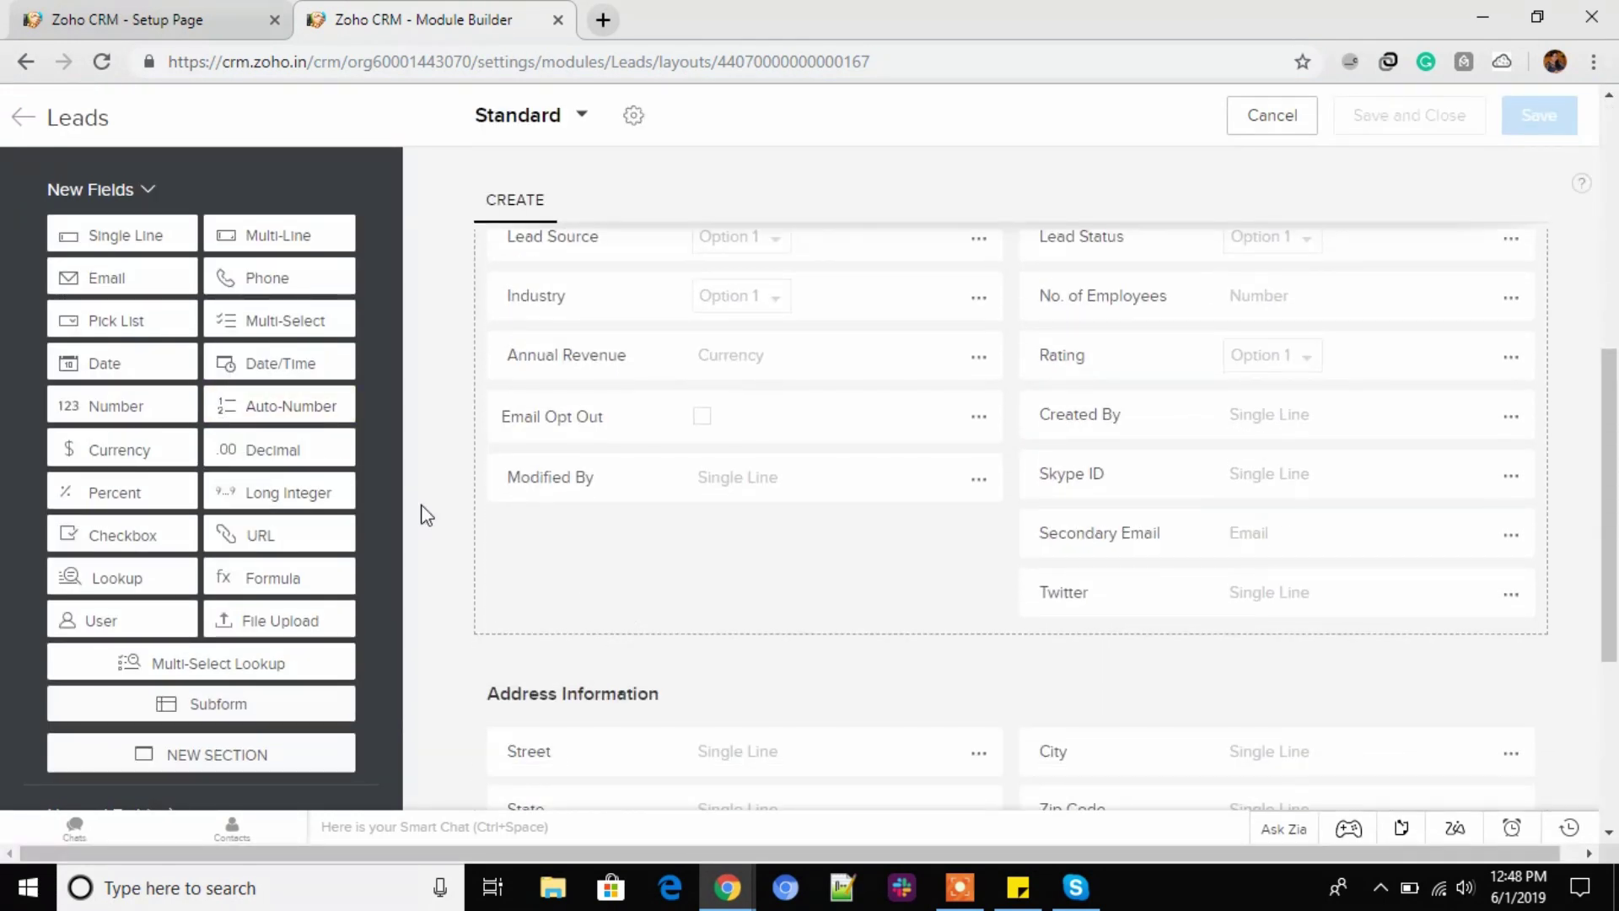
left_click_drag(133, 237, 600, 535)
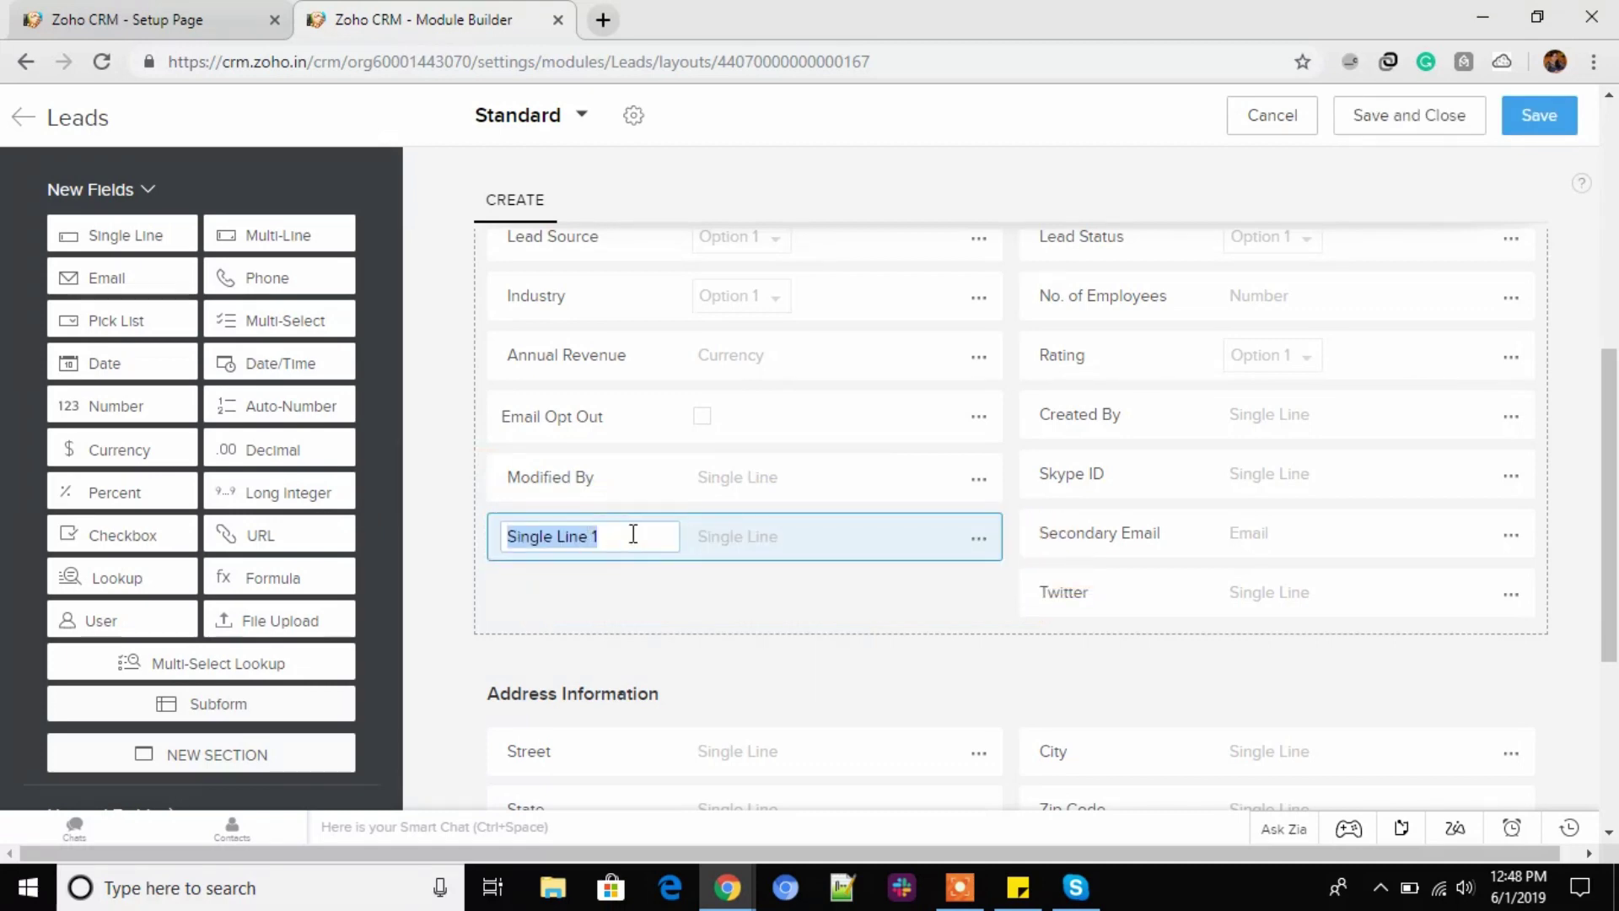
type("Description Extended")
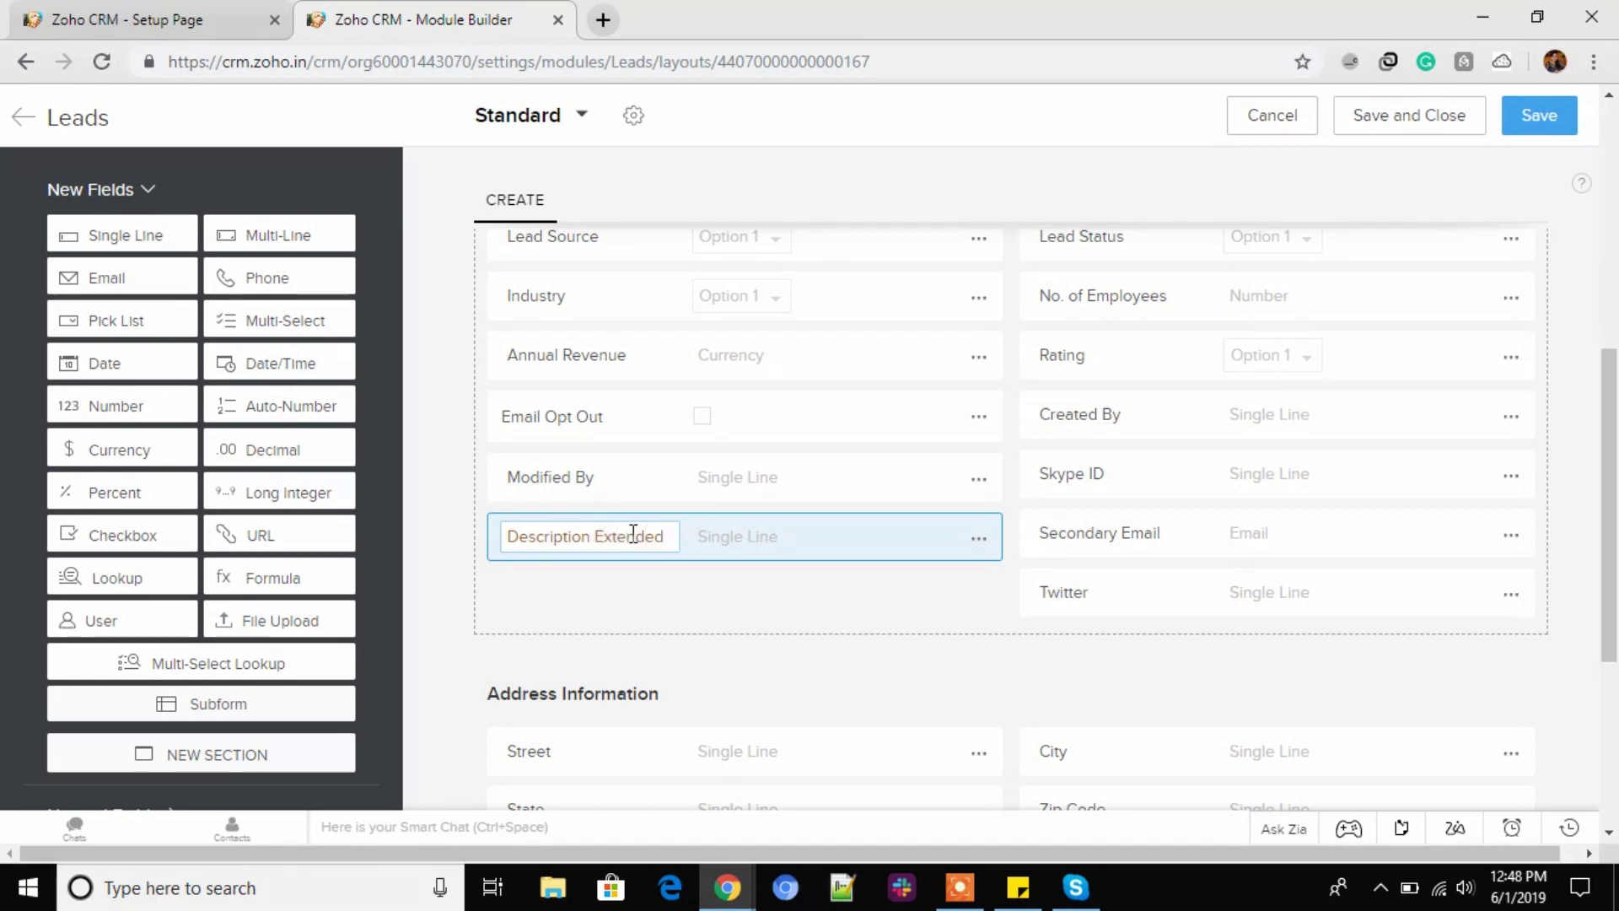
left_click(684, 618)
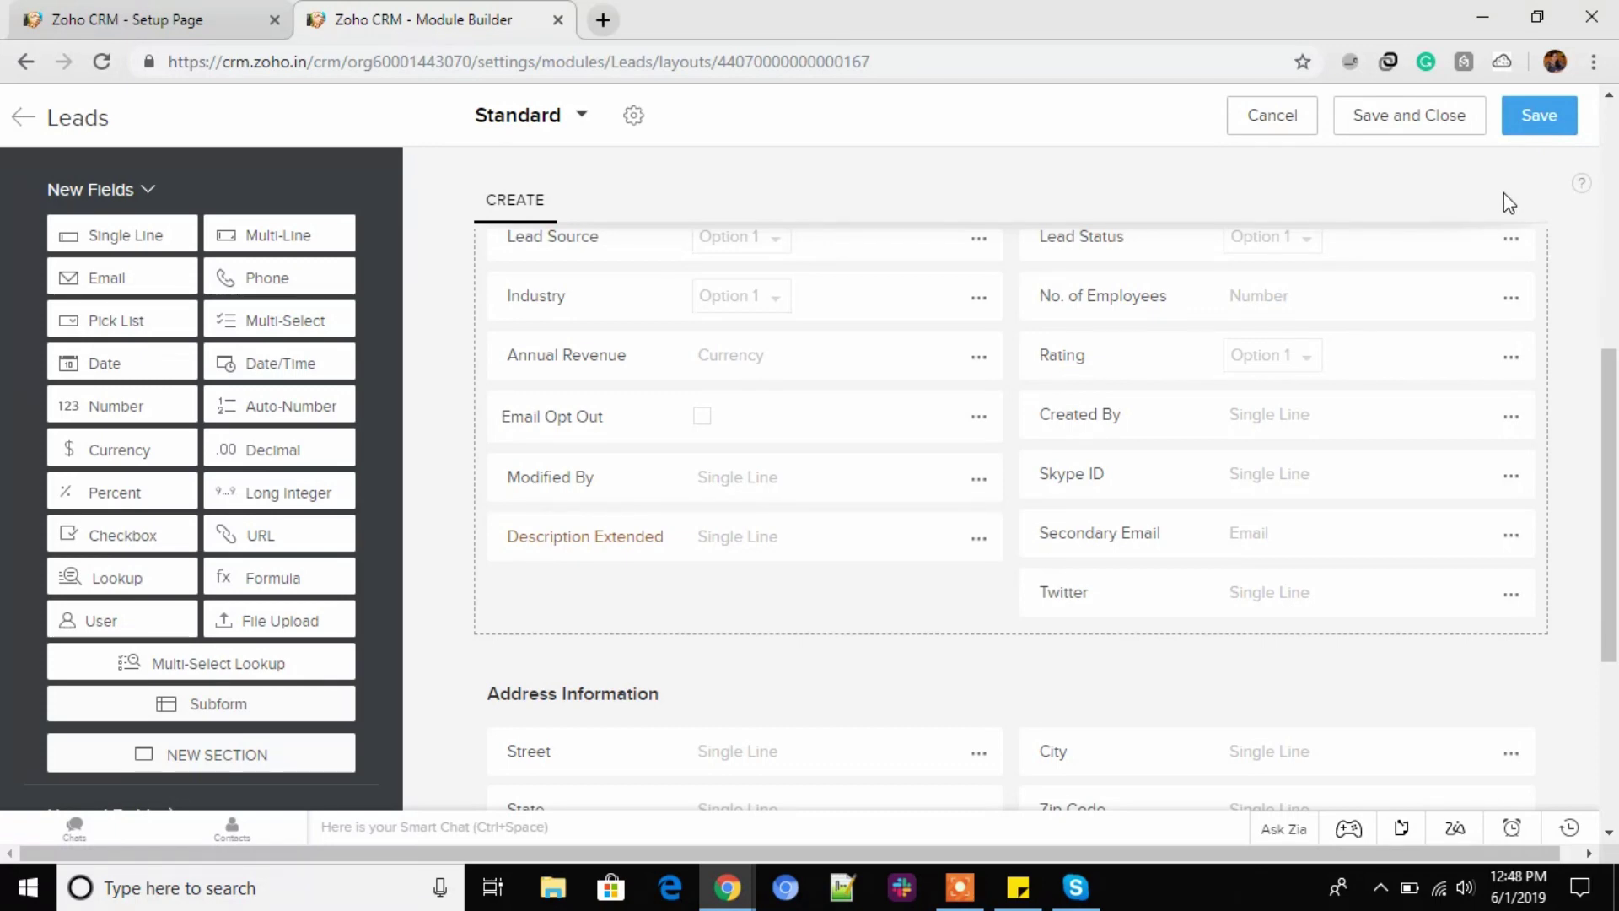
left_click(1536, 118)
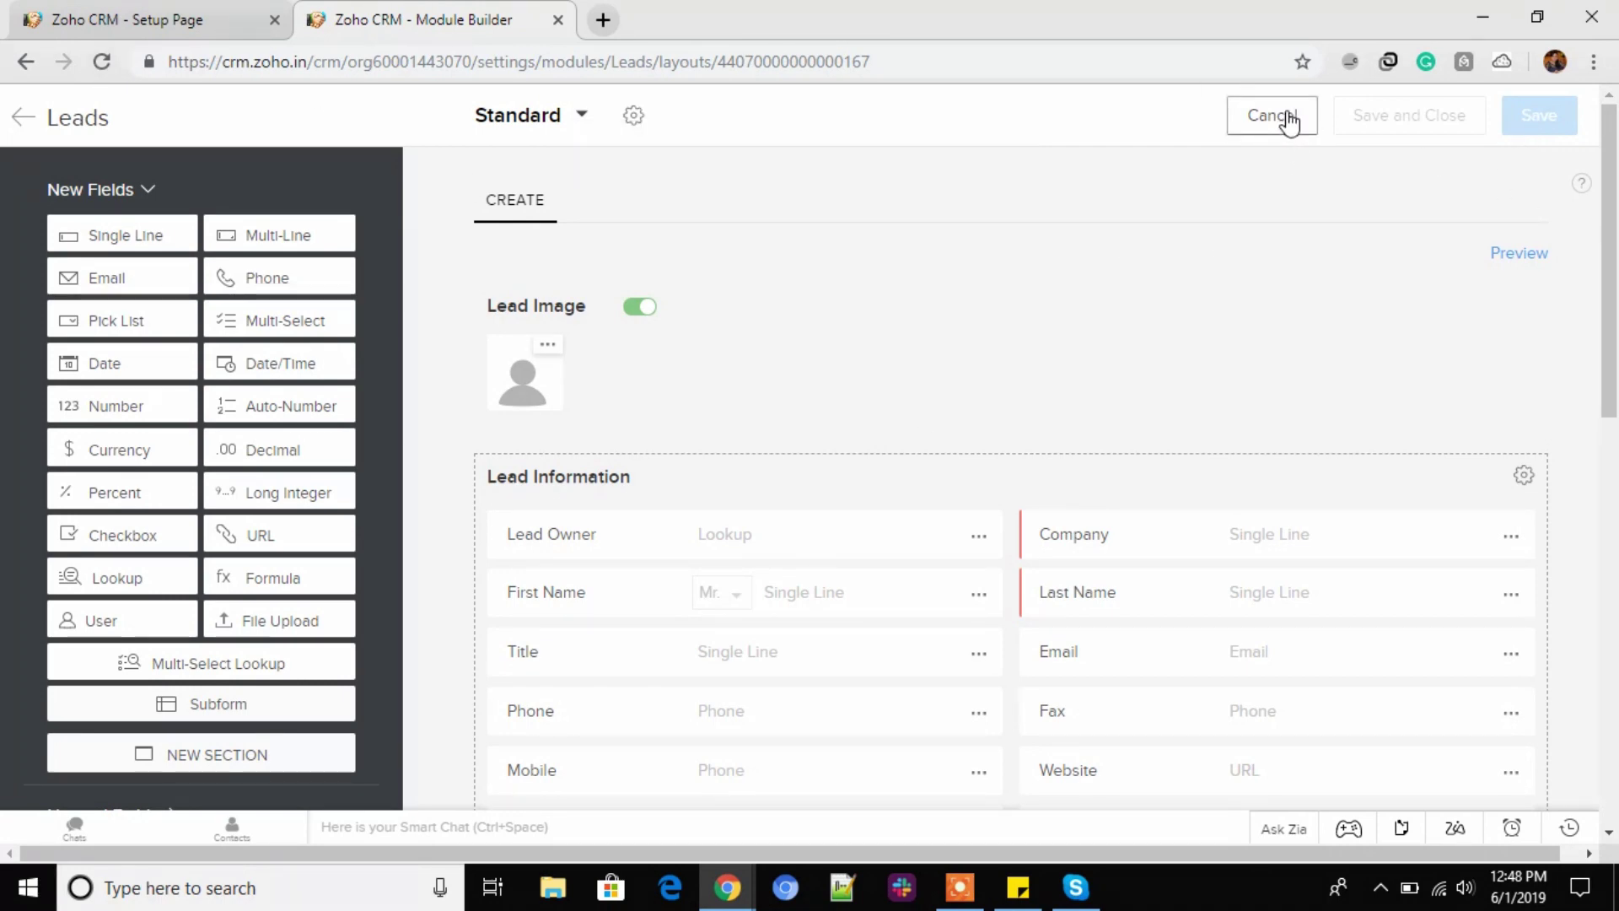
Leave the Leads layout and open the Deals module's Standard layout in the layout builder.
left_click(1288, 120)
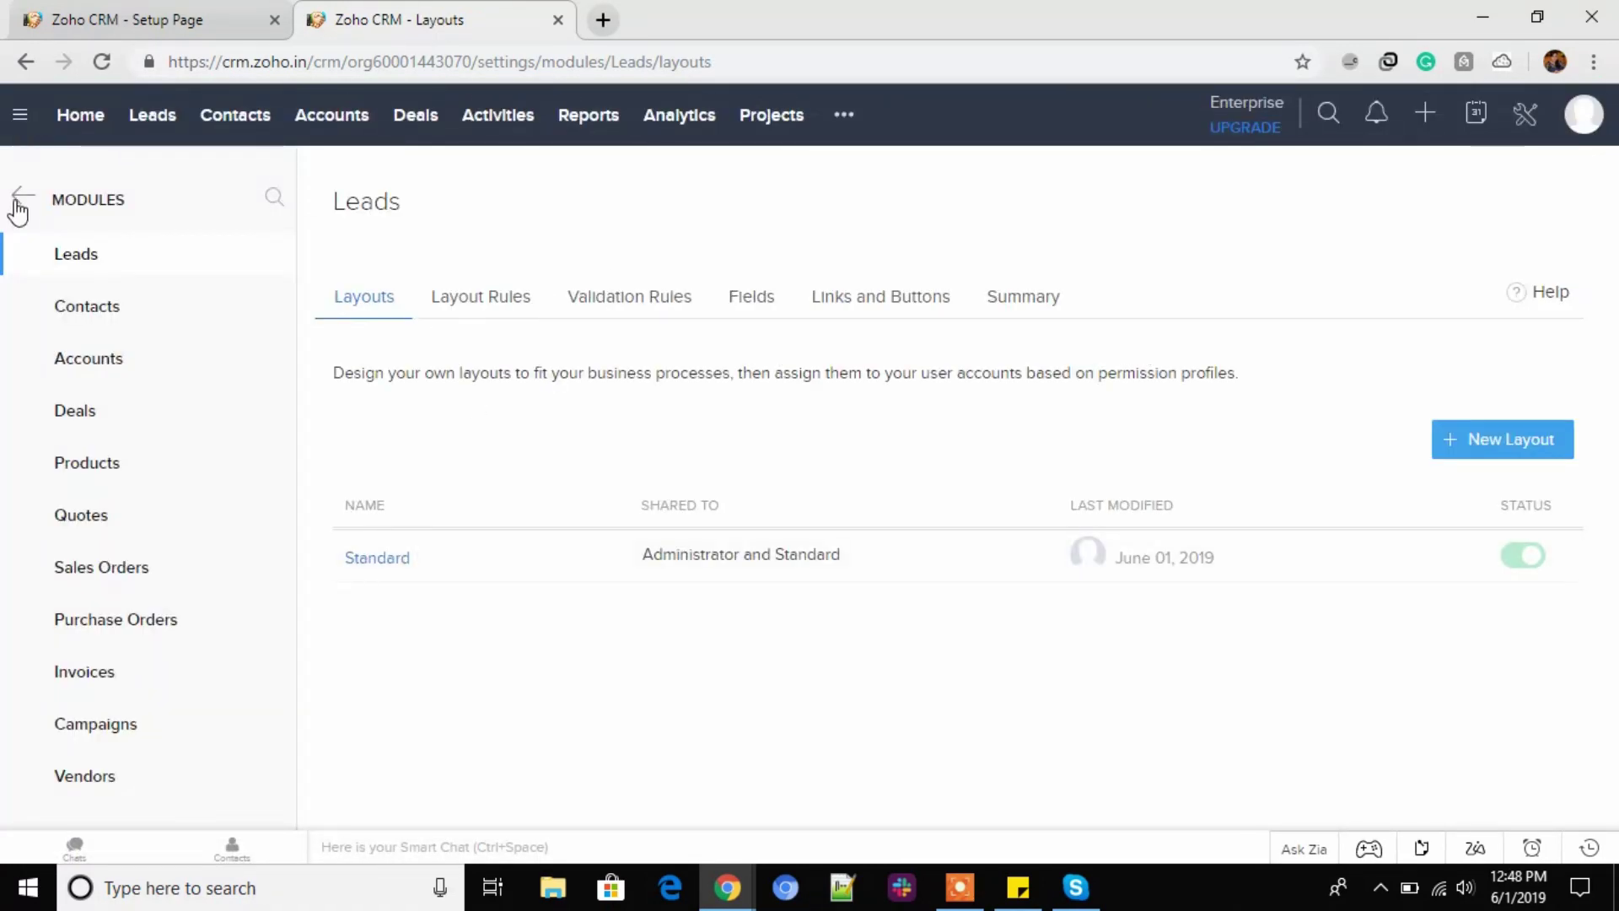
left_click(59, 420)
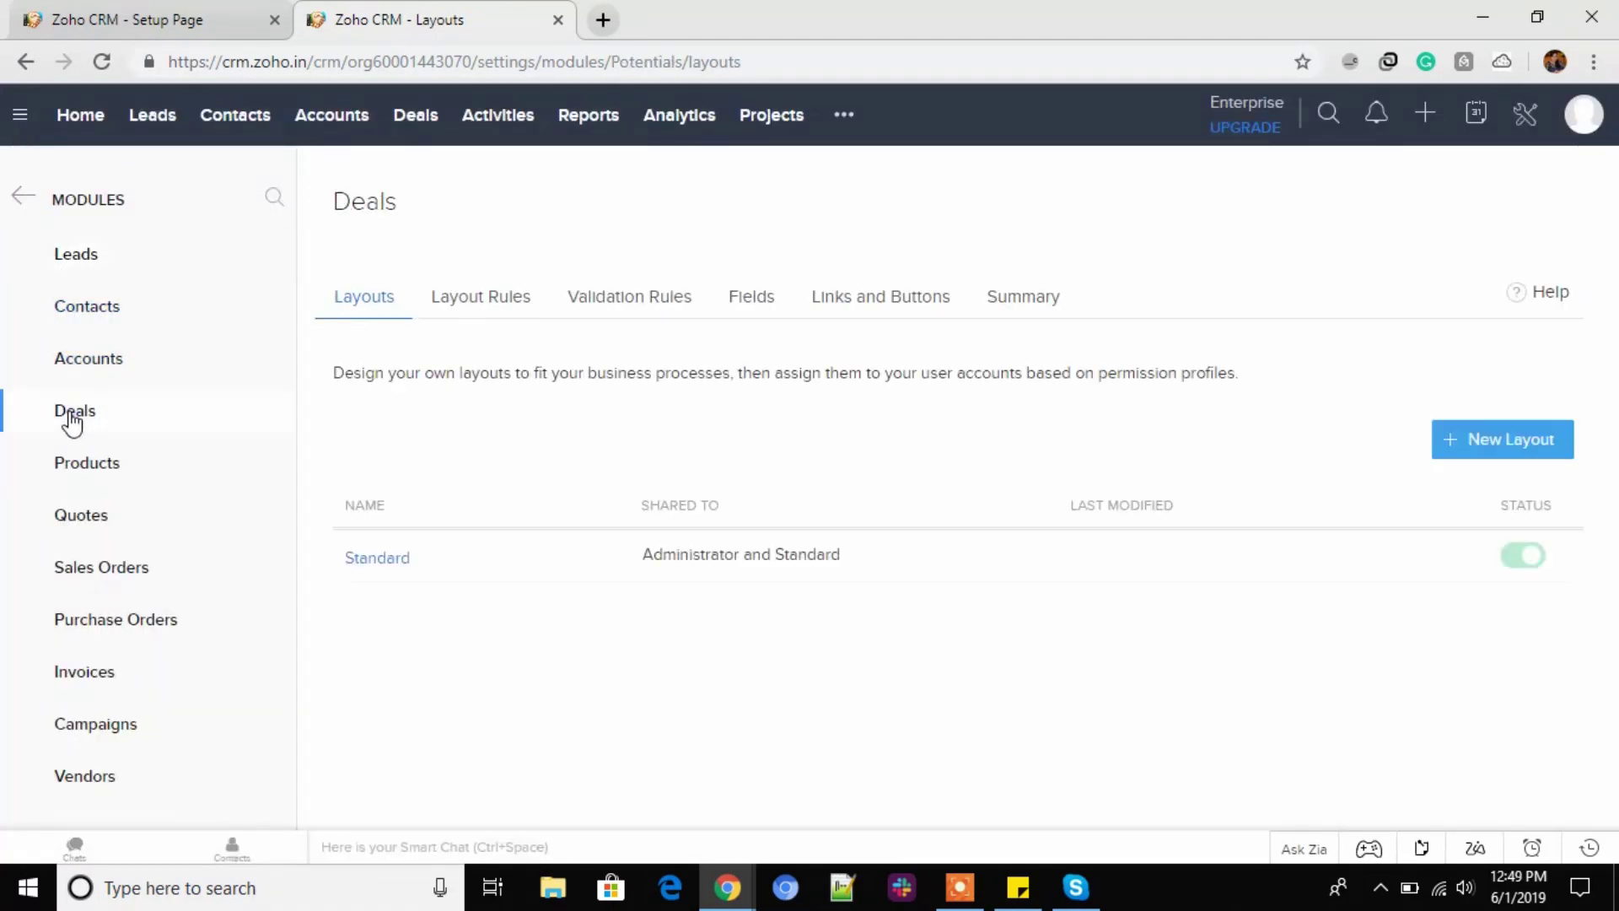
left_click(430, 558)
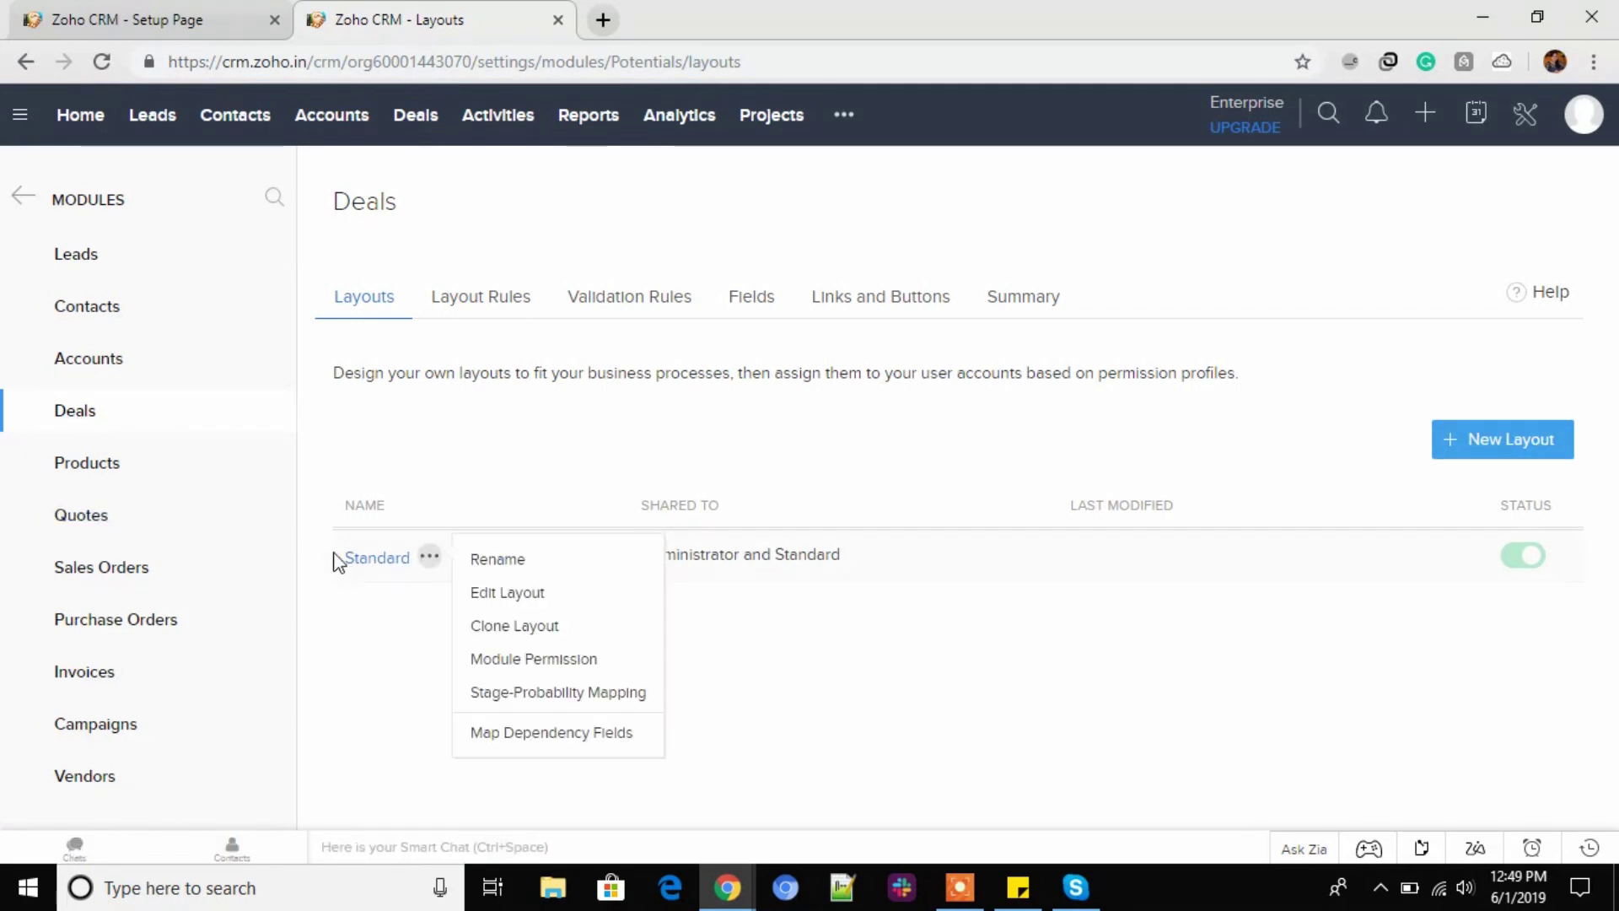
left_click(30, 198)
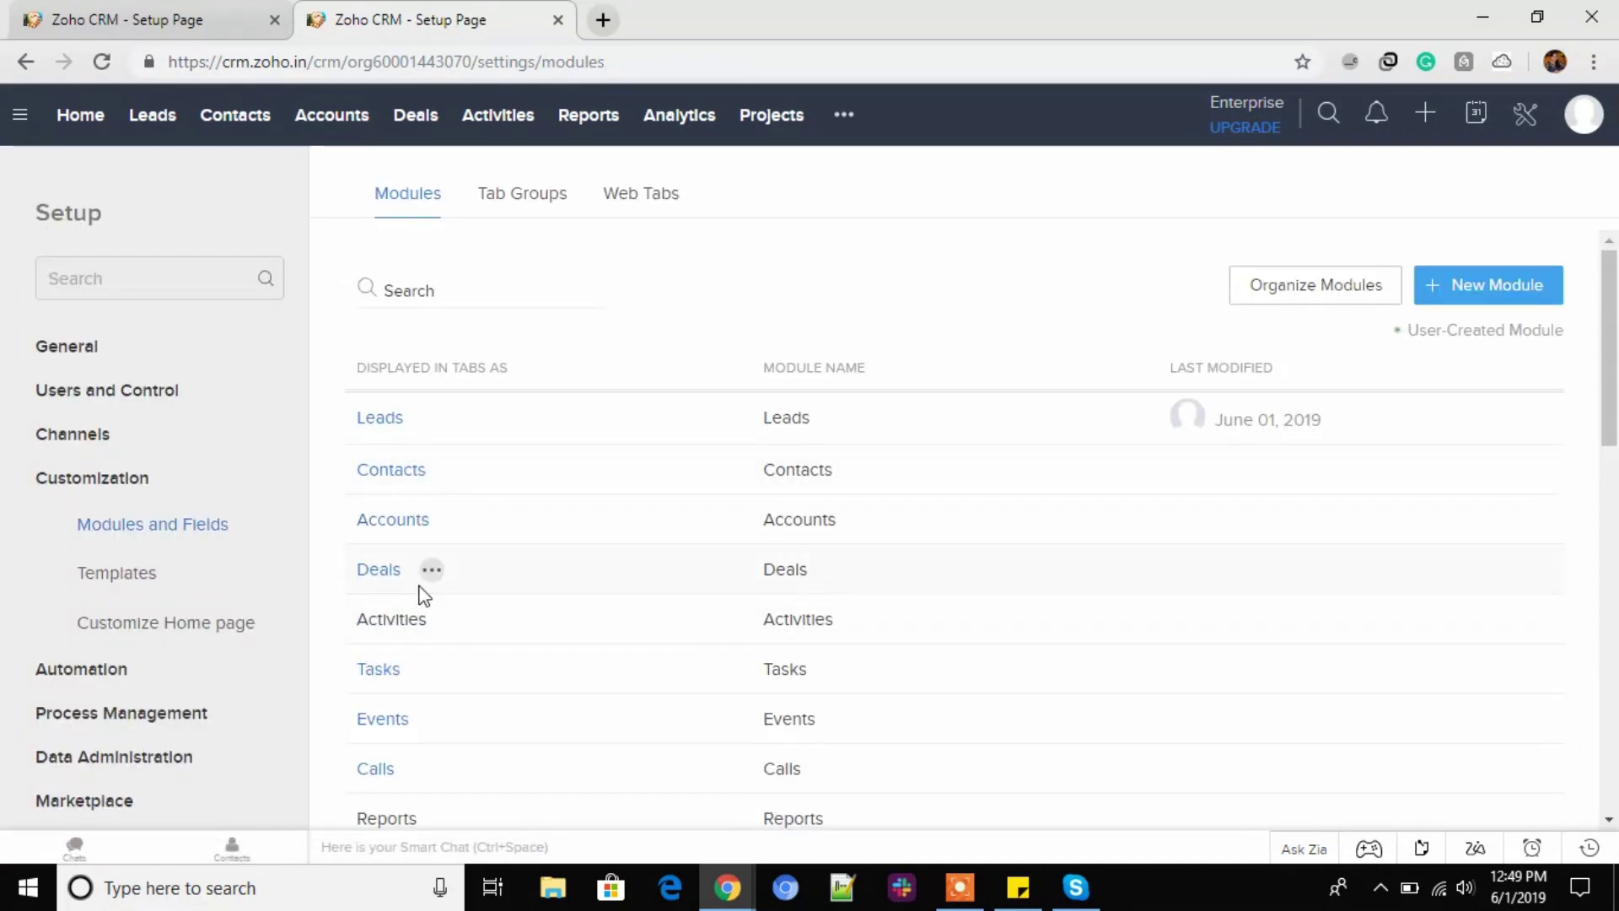
left_click(431, 571)
left_click(510, 641)
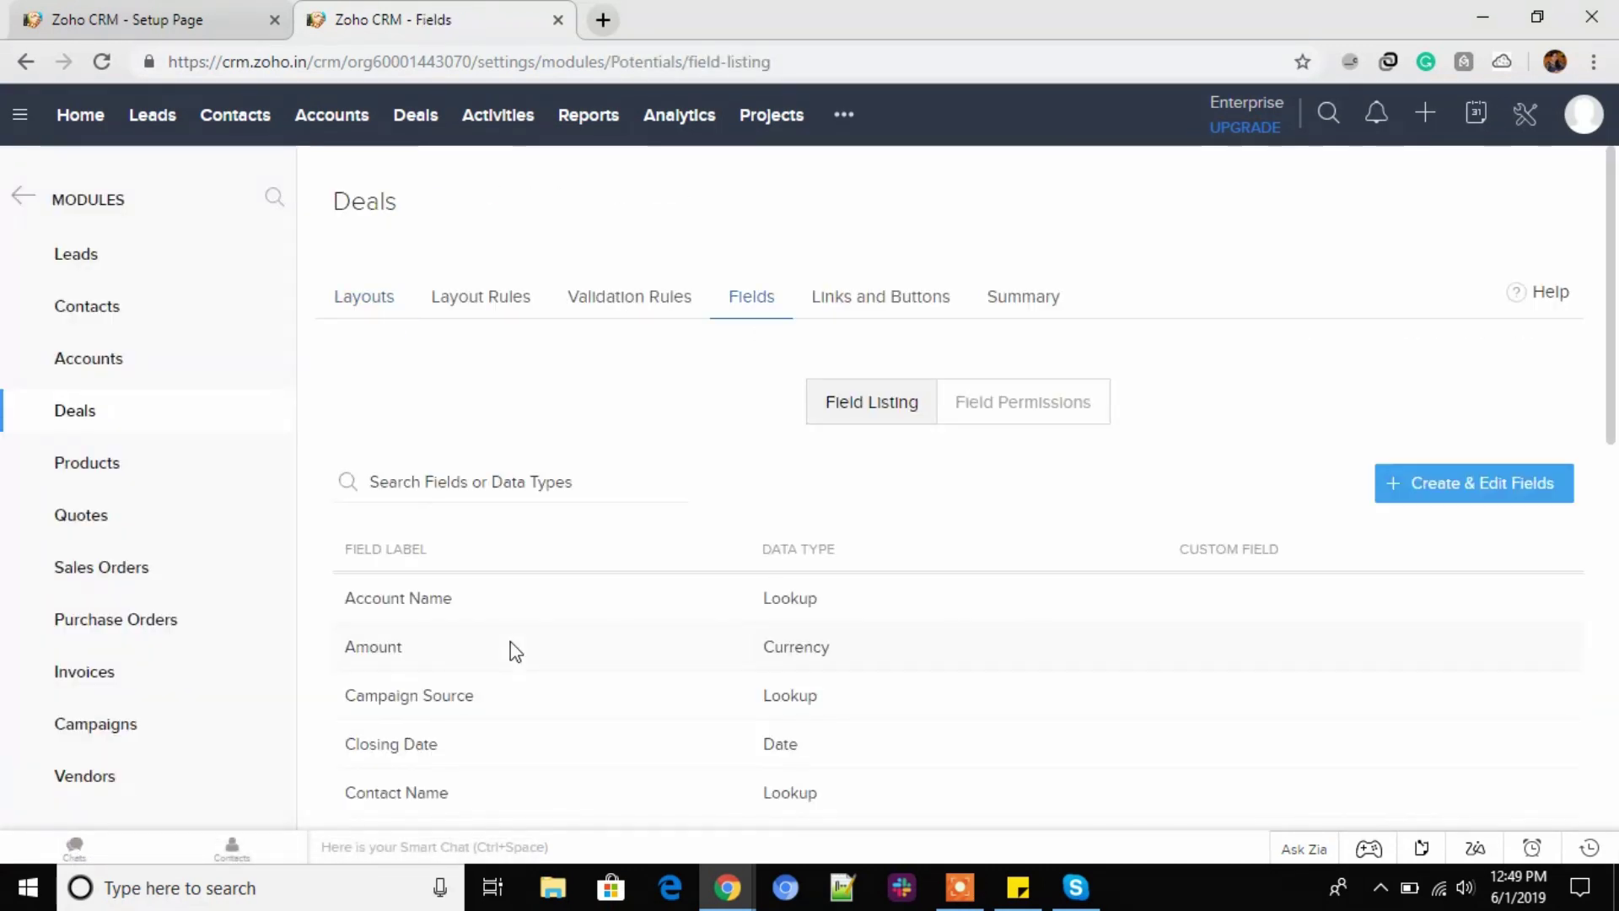
left_click(1478, 486)
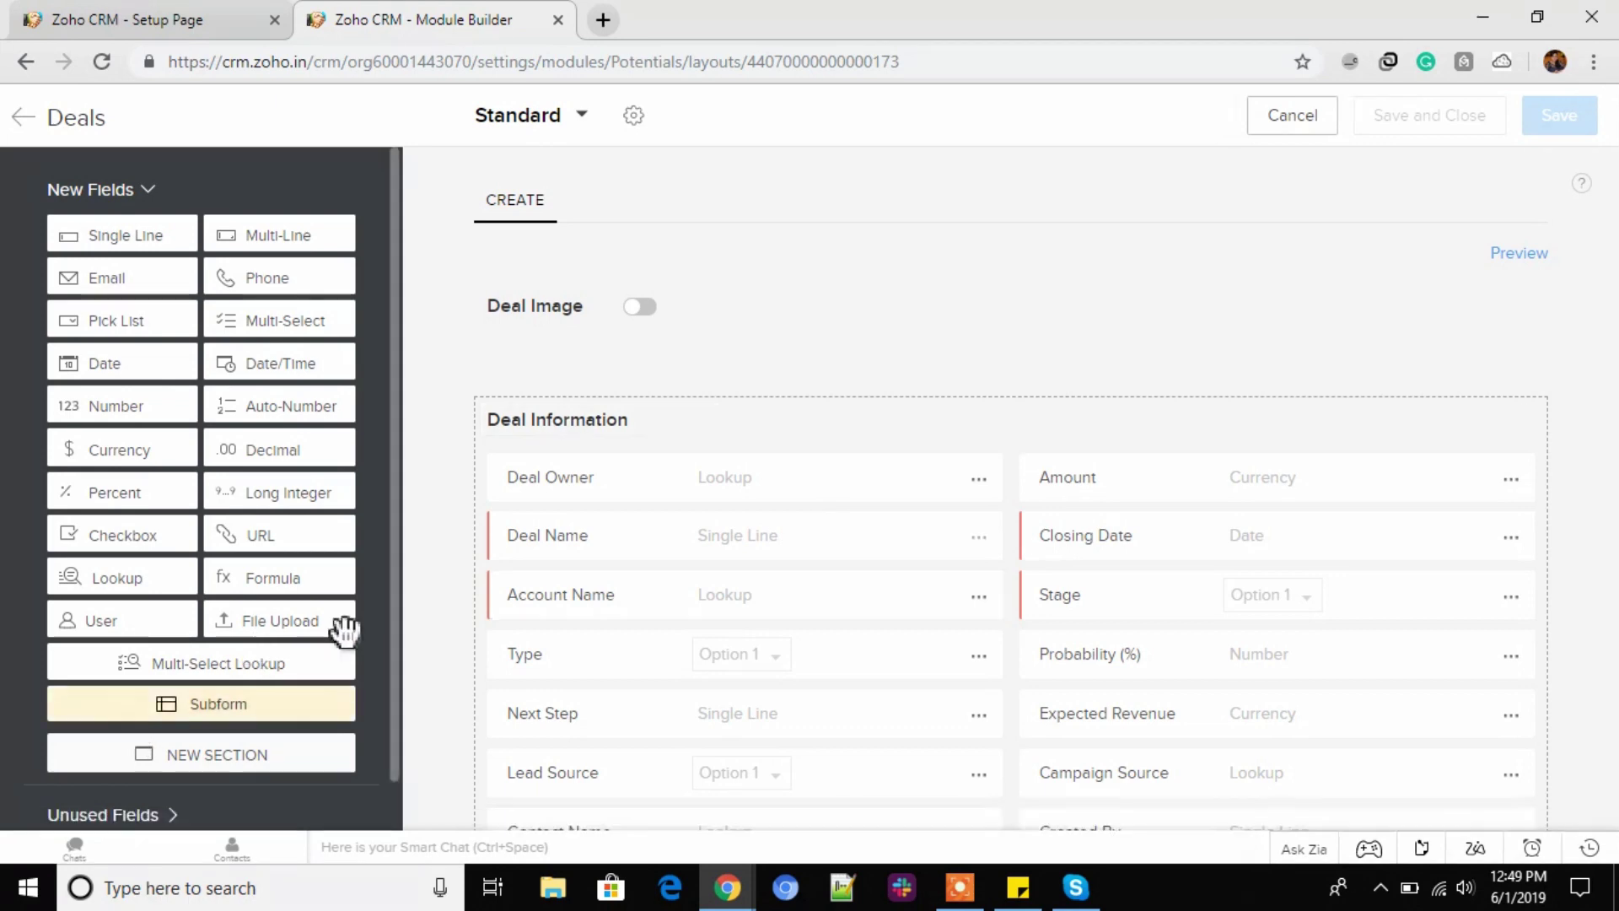
Add a currency field labelled 'Amount Deposited' to the Deals Standard layout and save it.
scroll(643, 604, "down", 5)
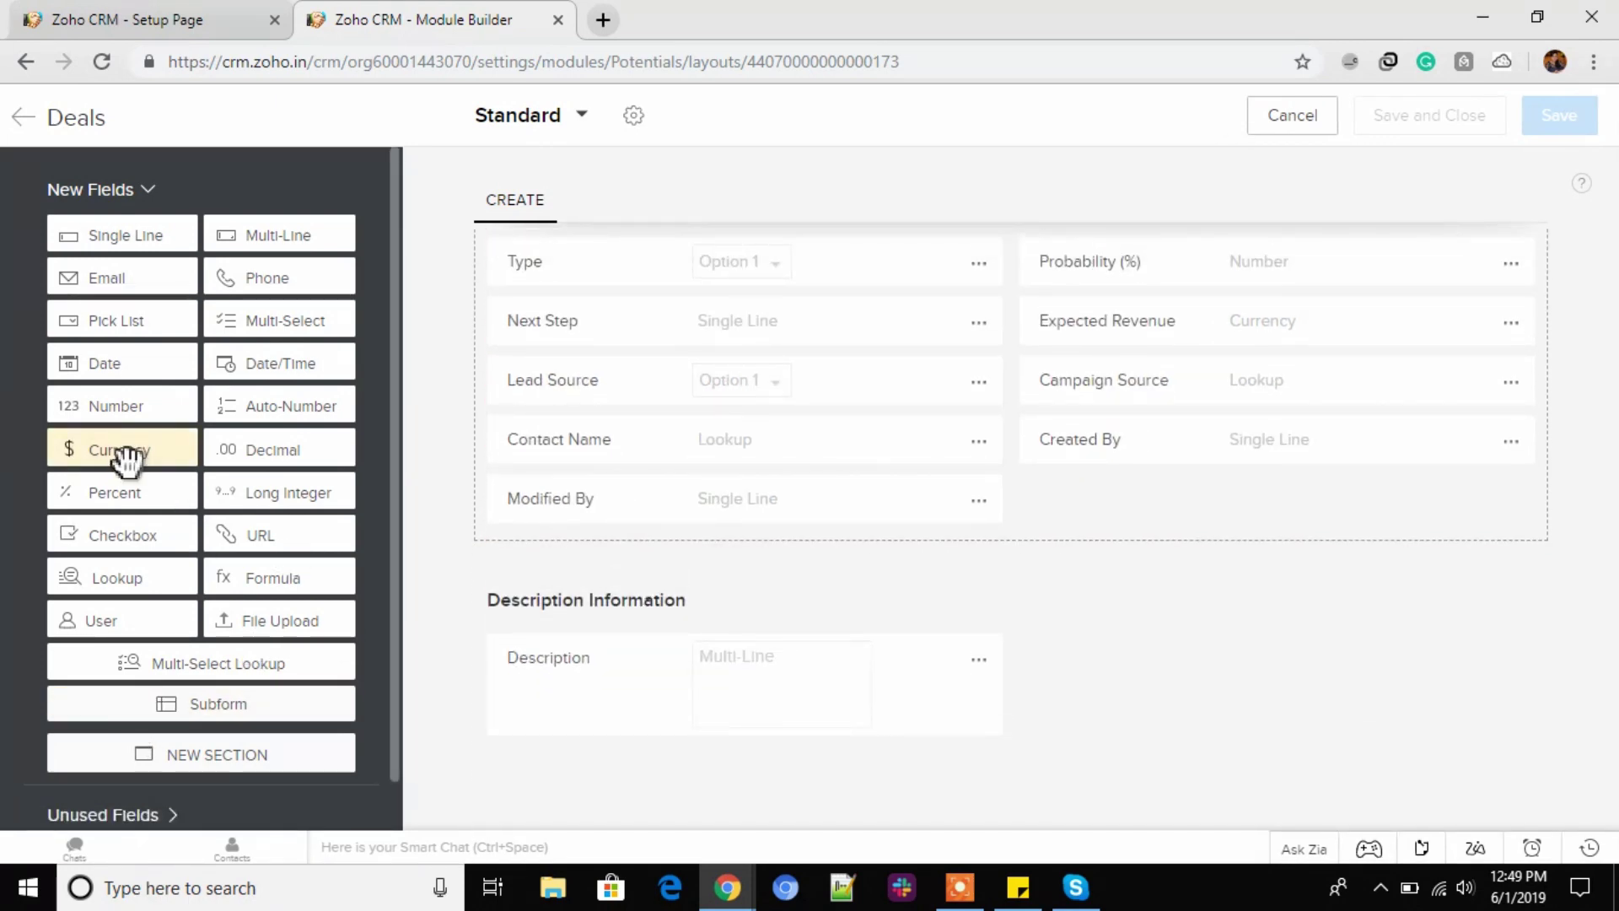
left_click_drag(123, 449, 1193, 506)
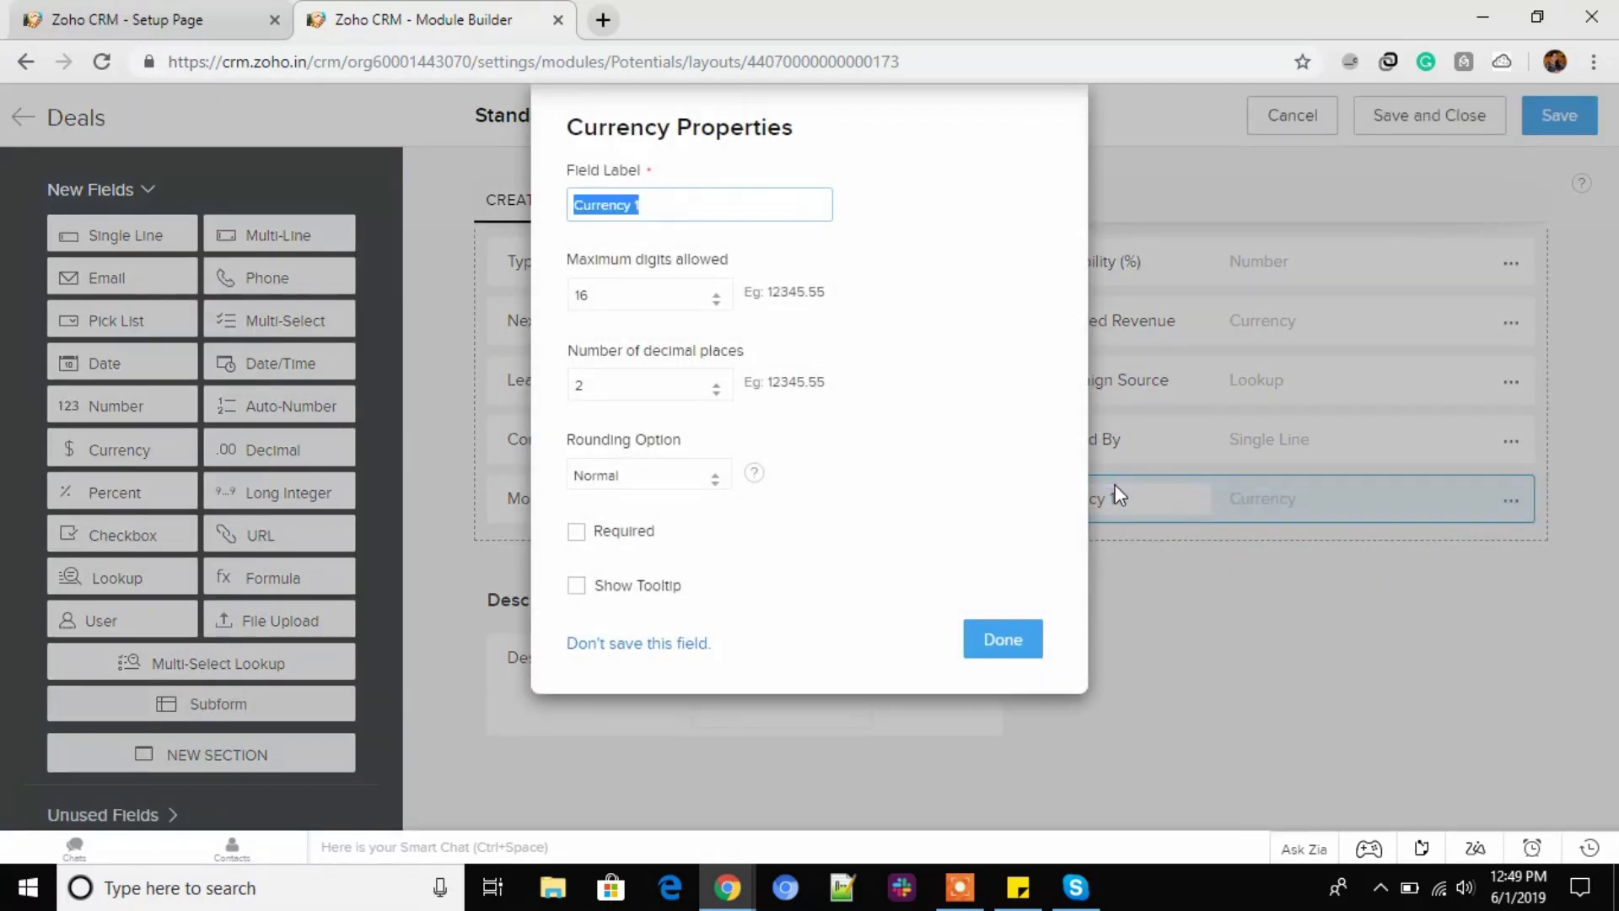
type("Amount Deposited")
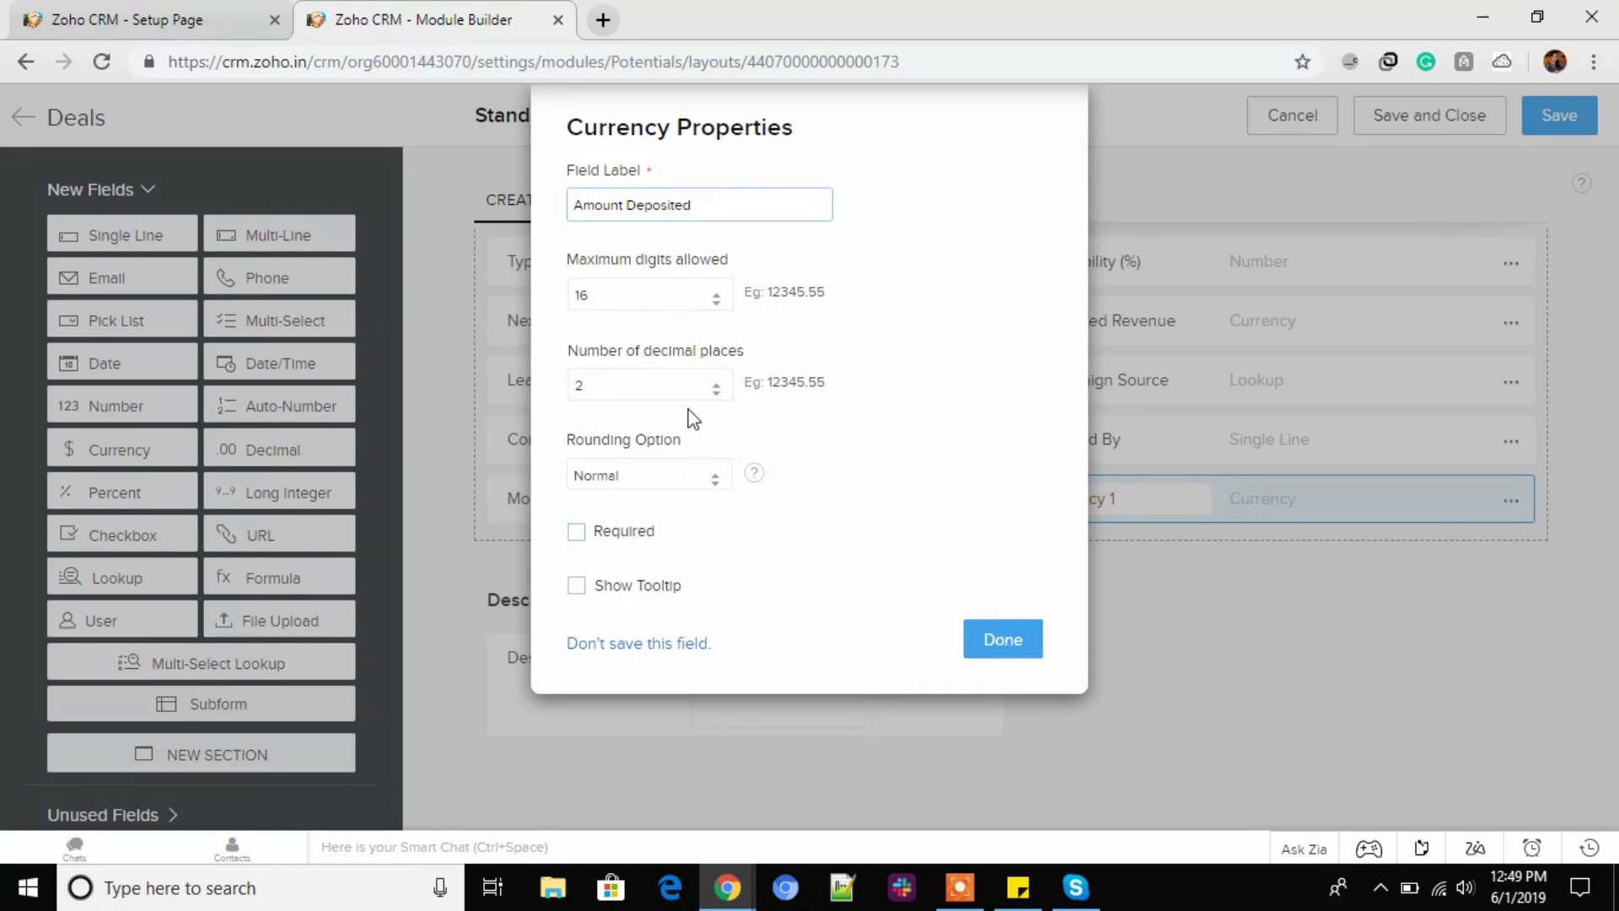
left_click(996, 642)
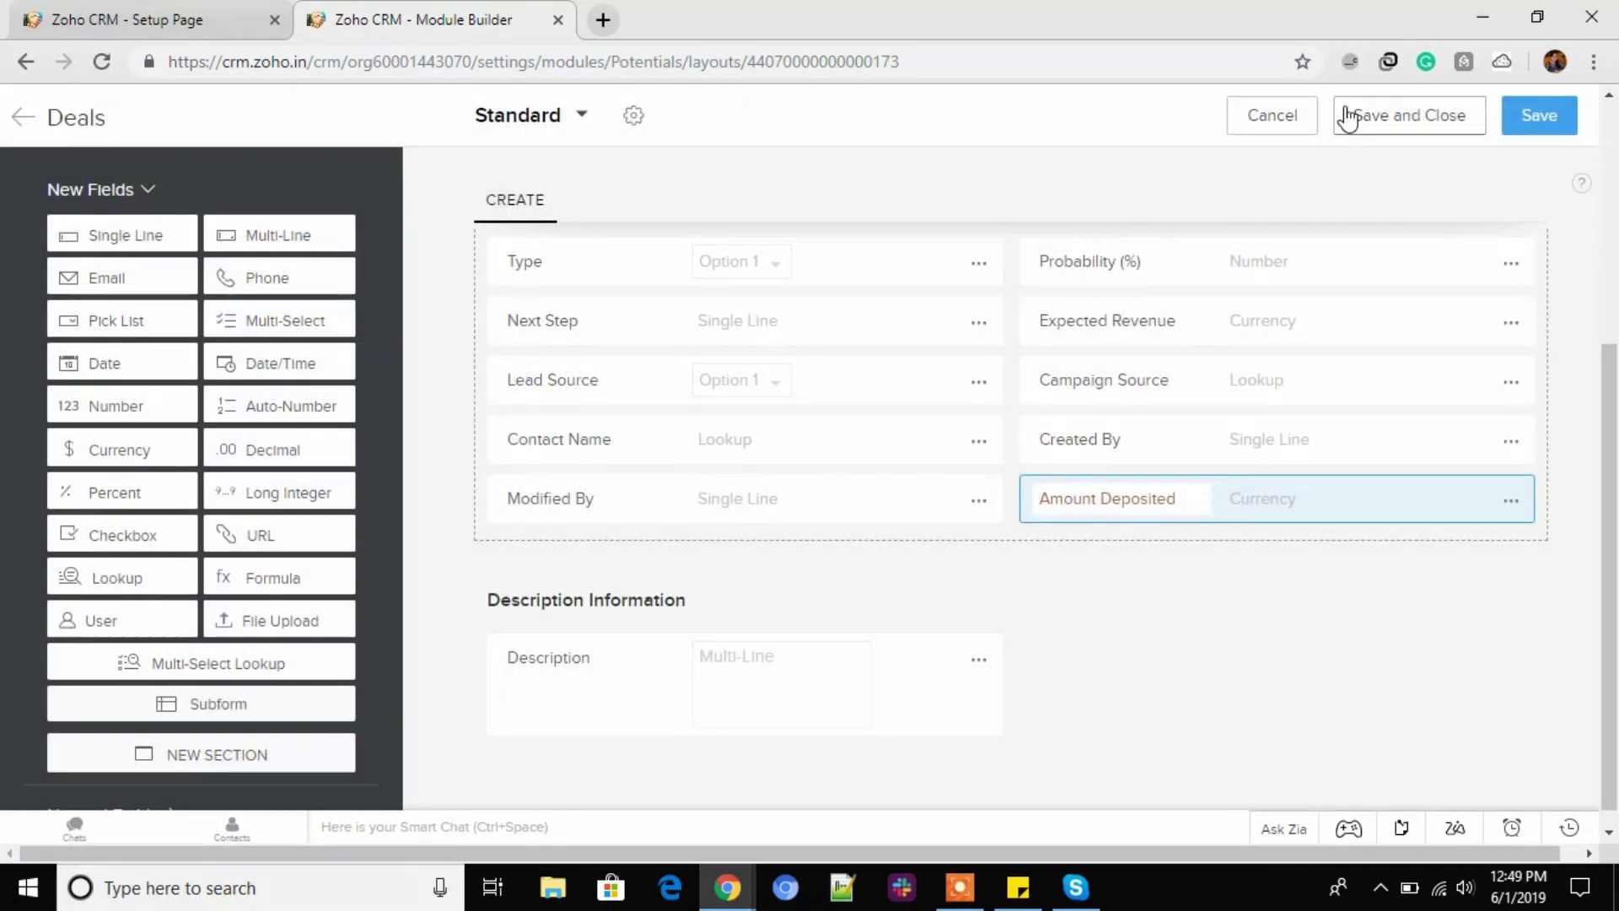
left_click(1415, 120)
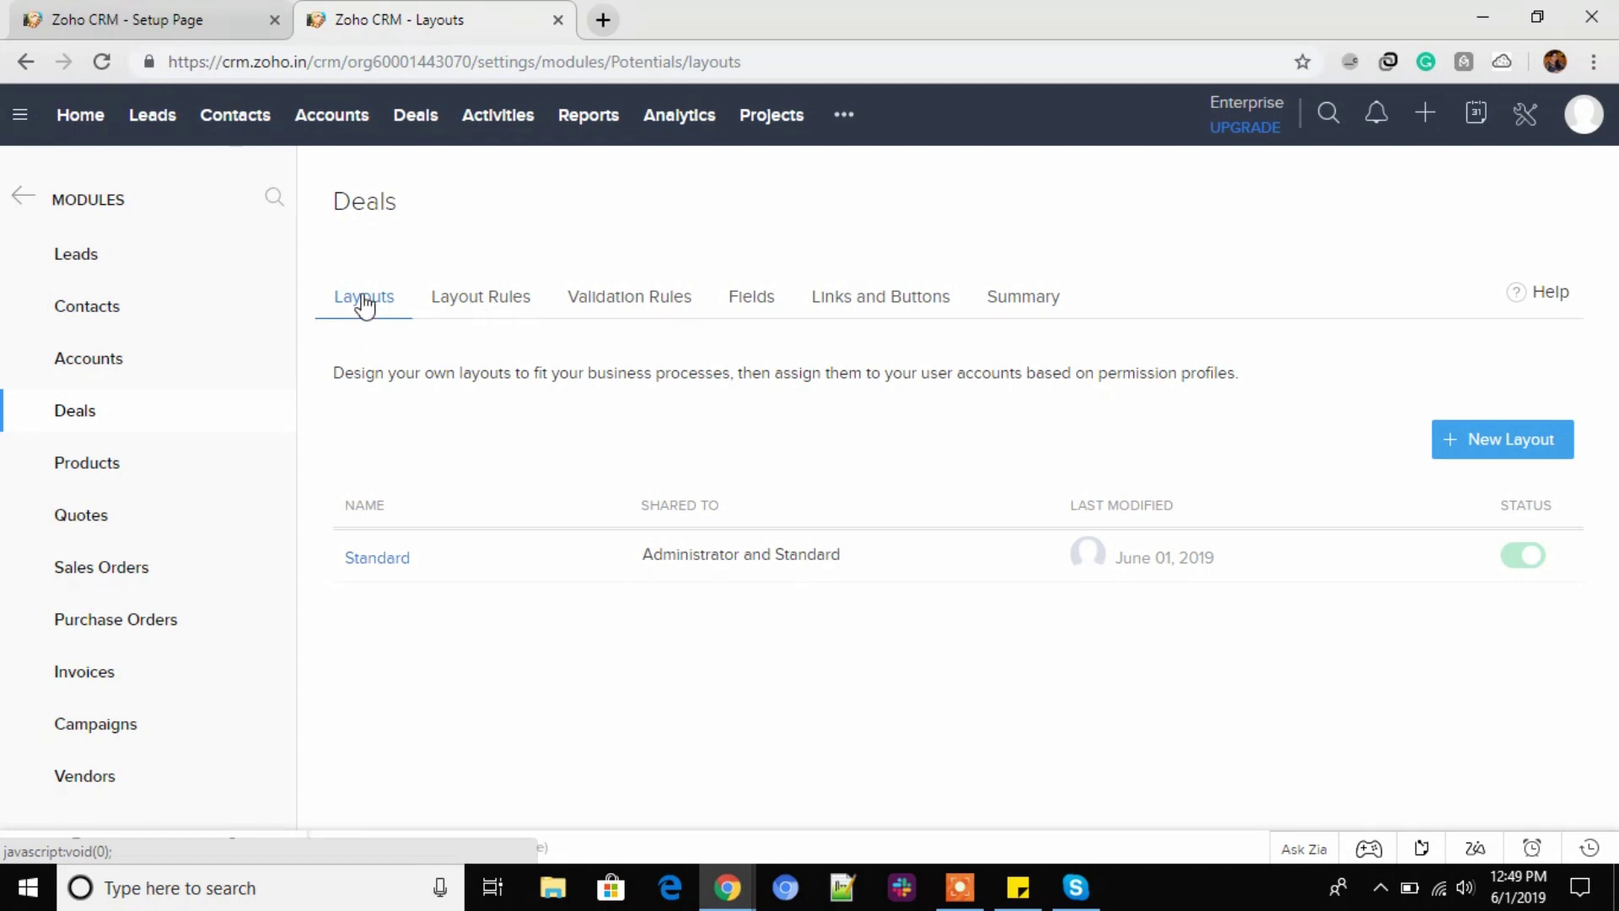
left_click(647, 307)
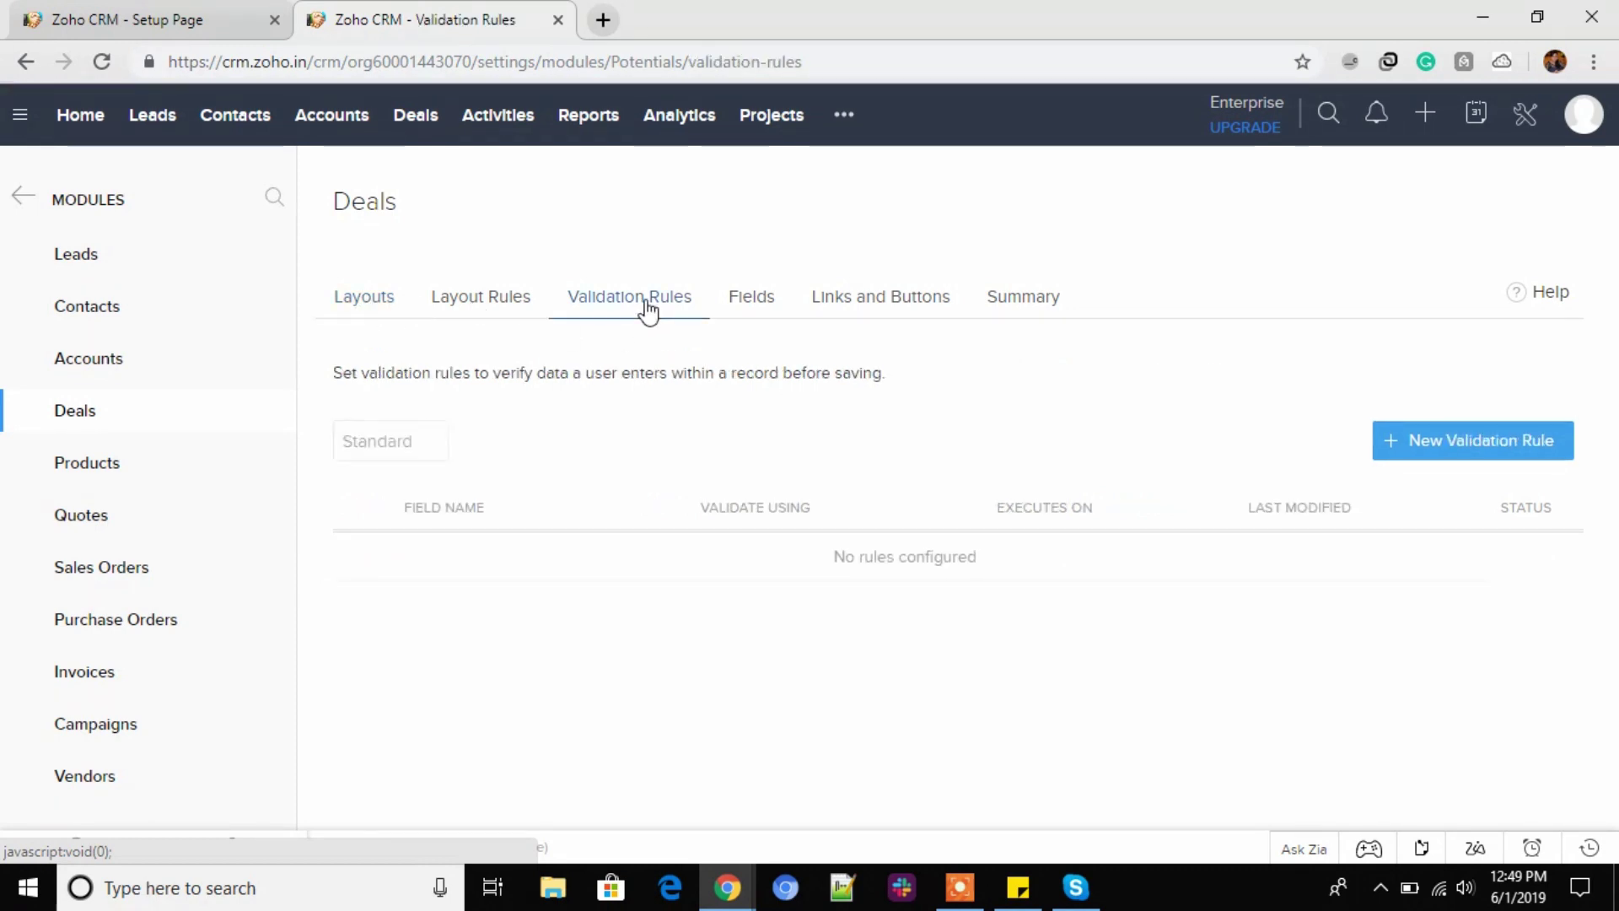
Start a new Deals validation rule on the Amount field.
left_click(1485, 440)
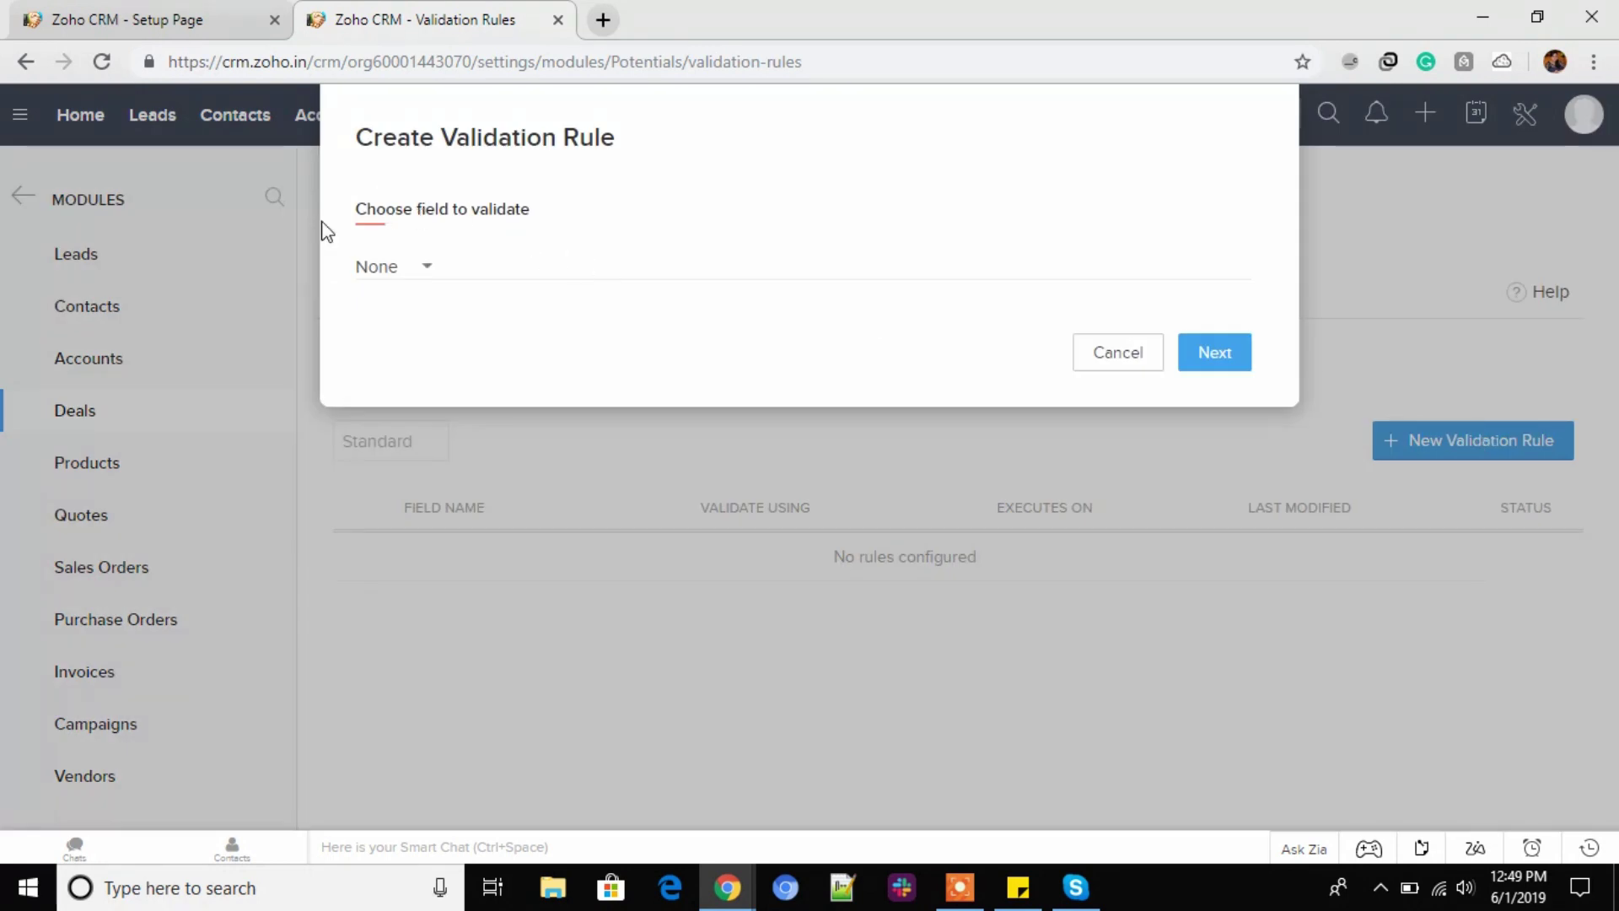
left_click(432, 268)
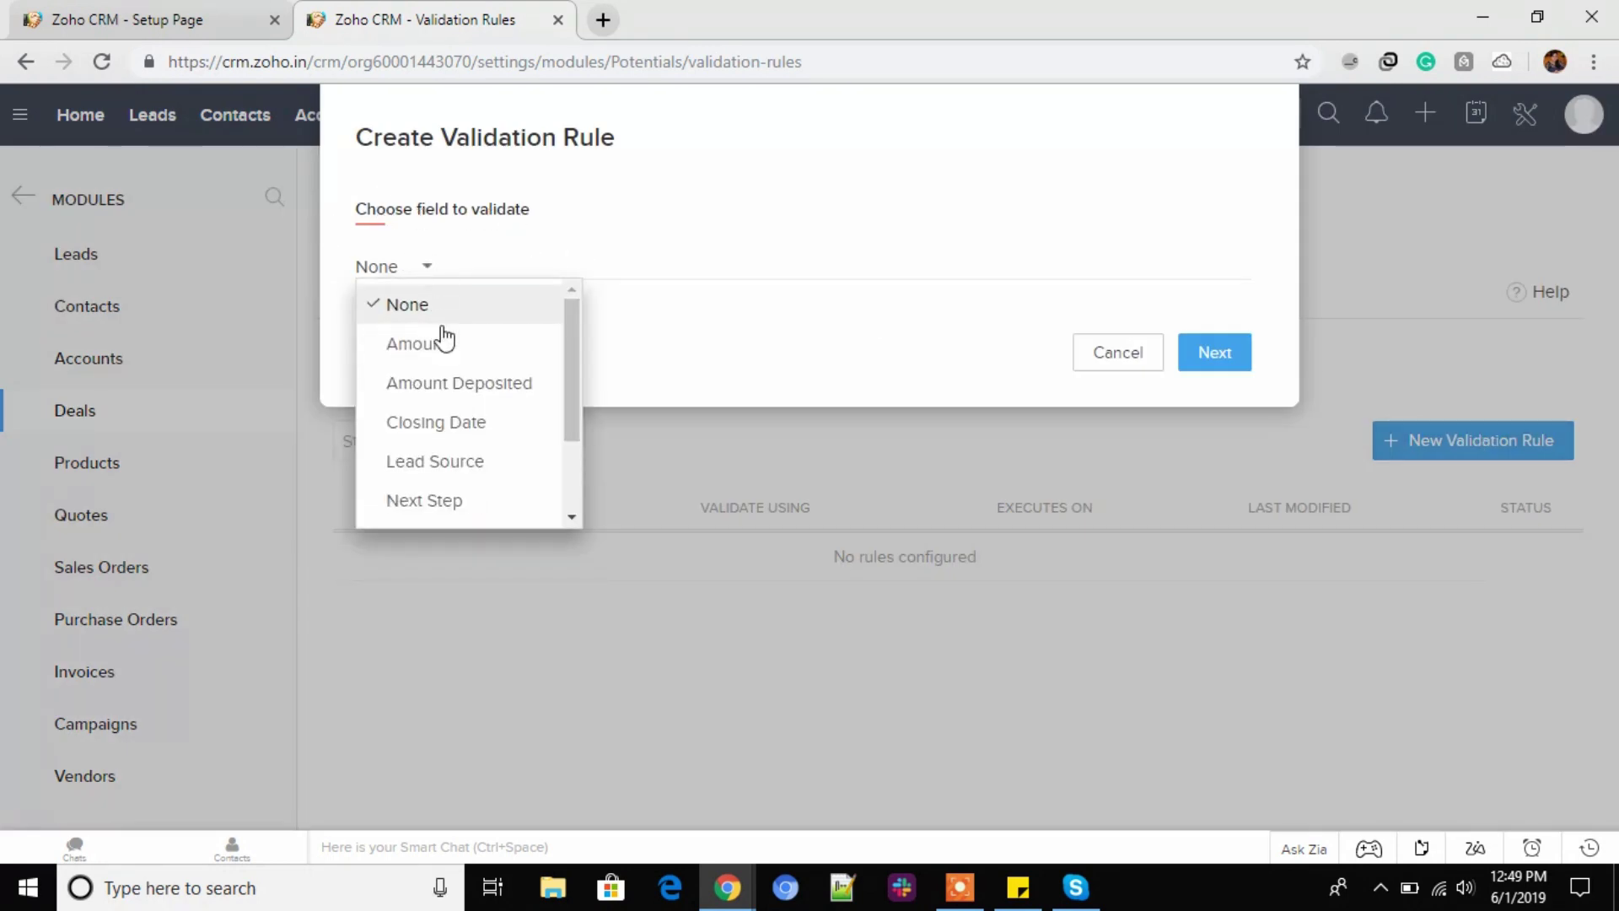
left_click(447, 346)
left_click(1215, 352)
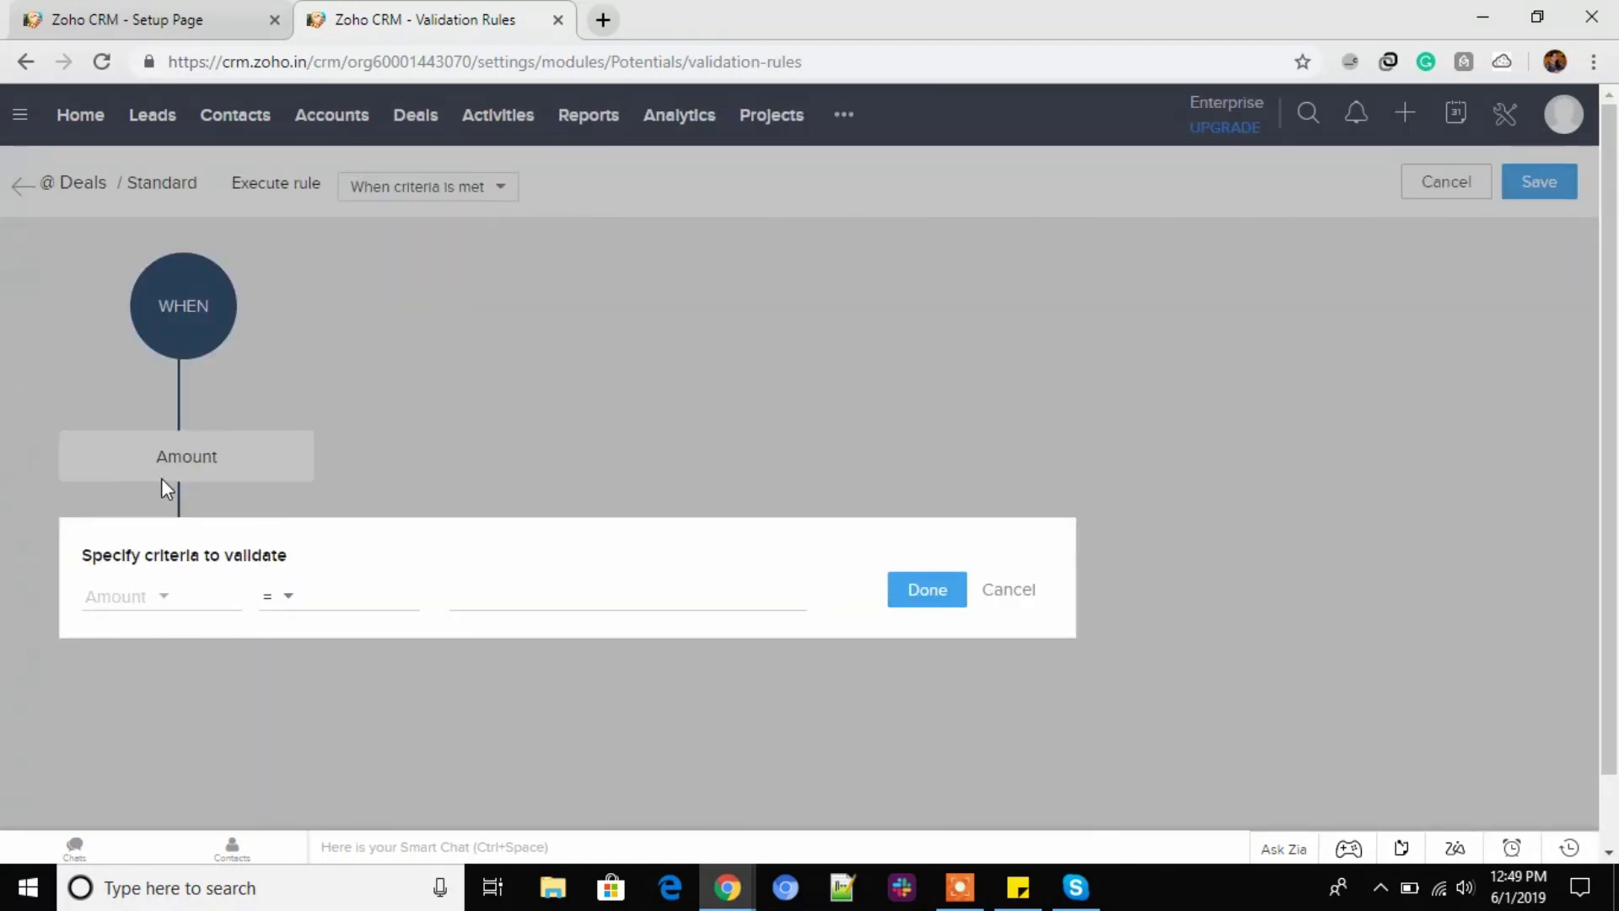
Set the rule criterion to Amount less than 20000.
left_click(289, 600)
left_click(290, 602)
left_click(289, 601)
left_click(318, 442)
left_click(549, 600)
key("Down")
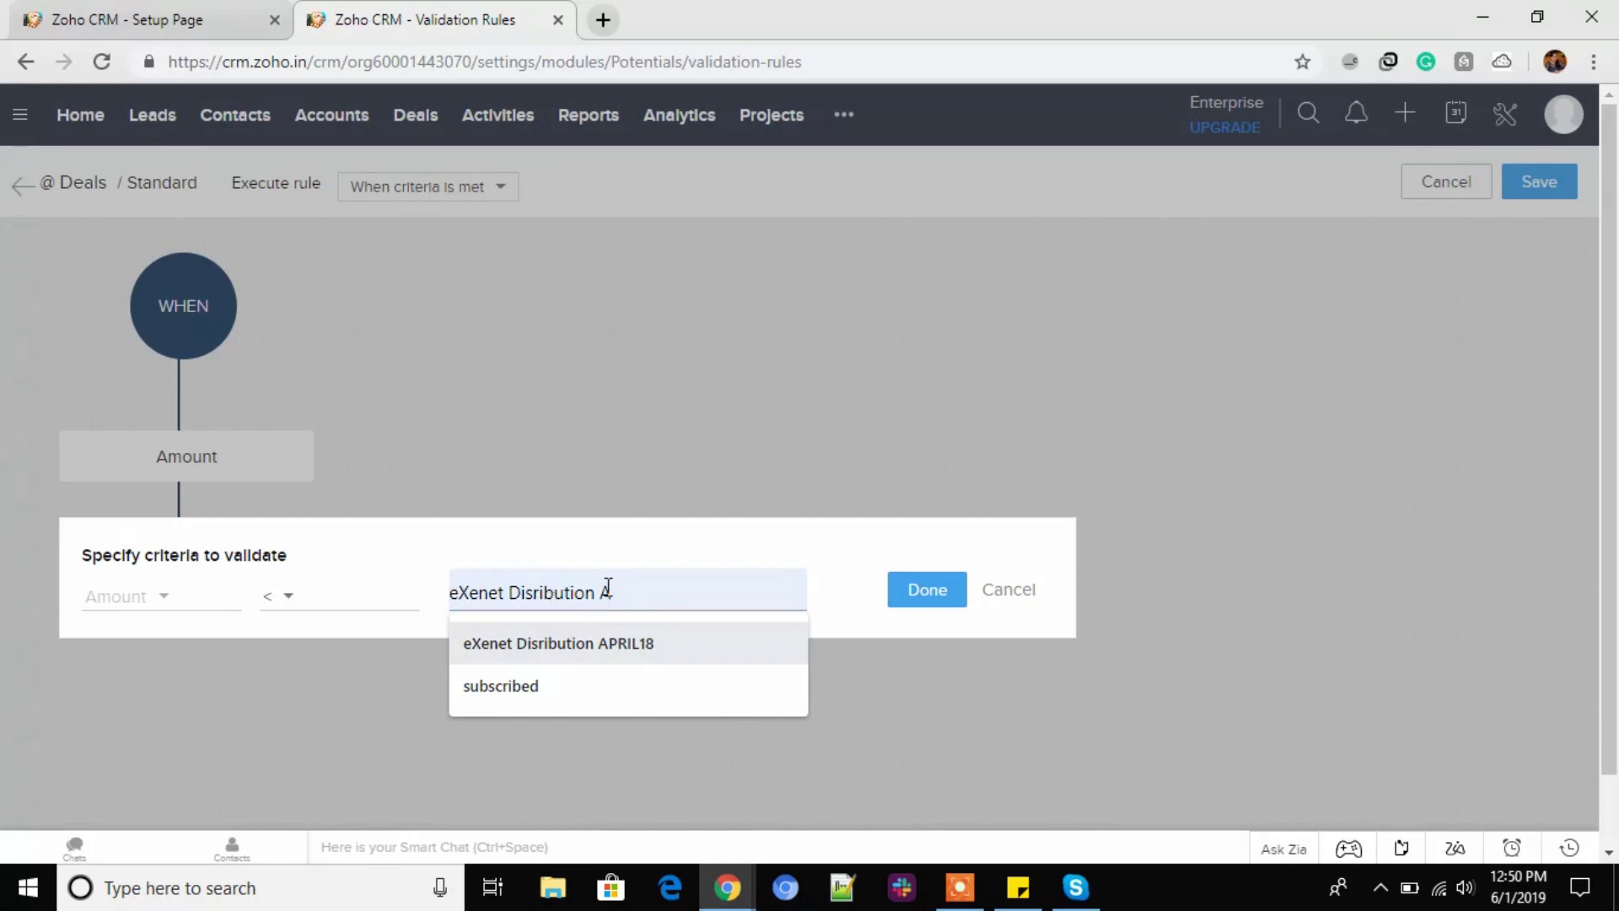
key("ctrl+a")
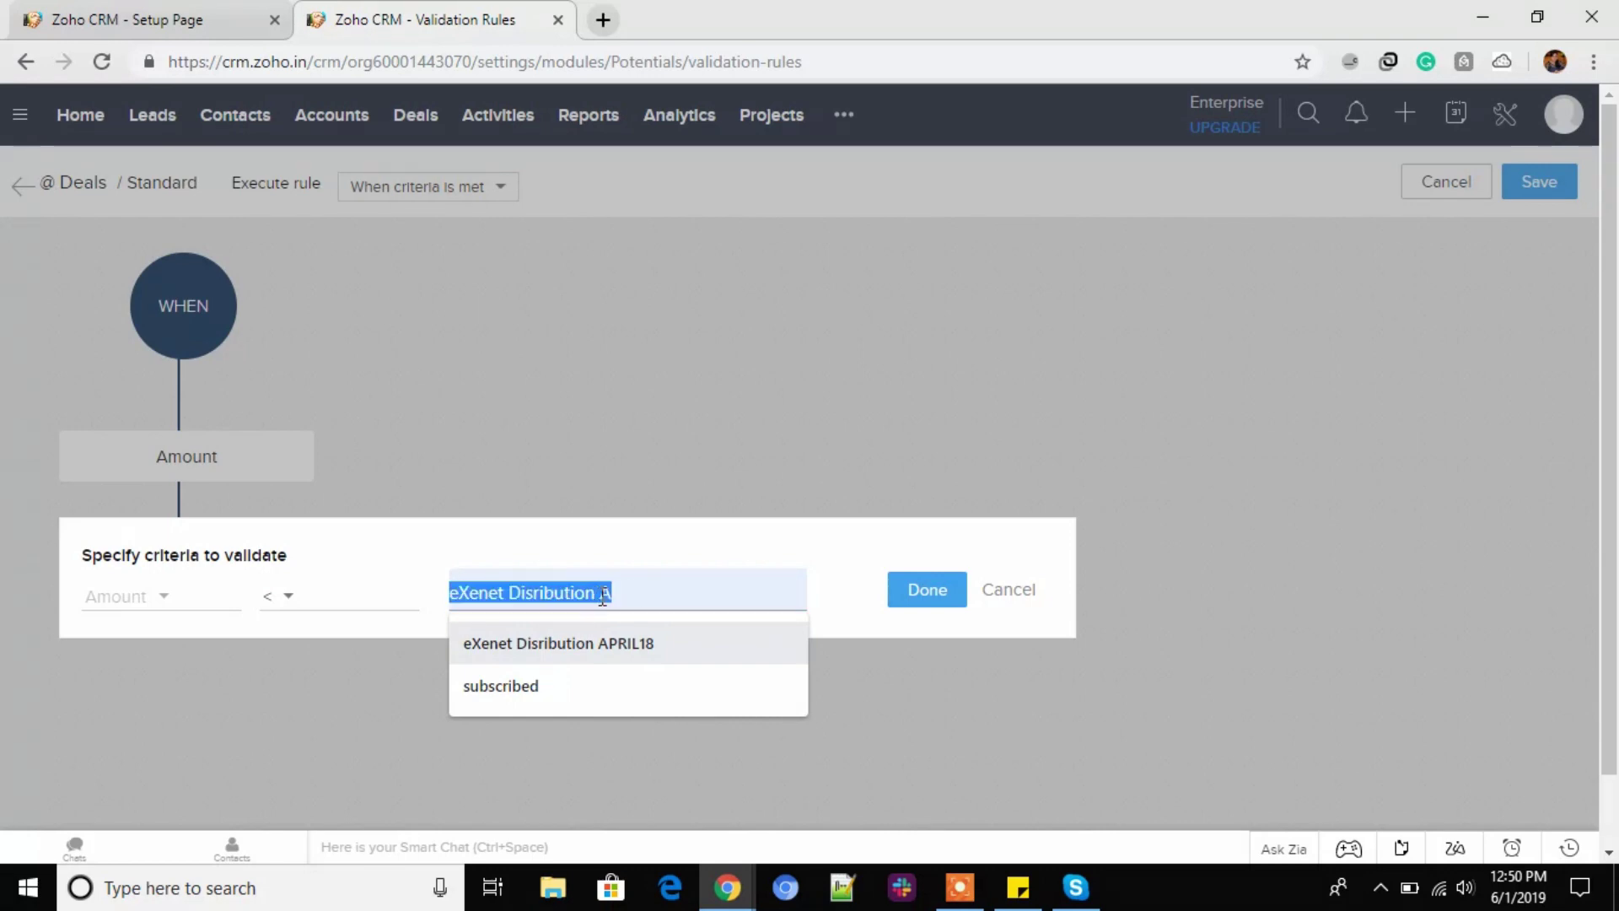
key("Down")
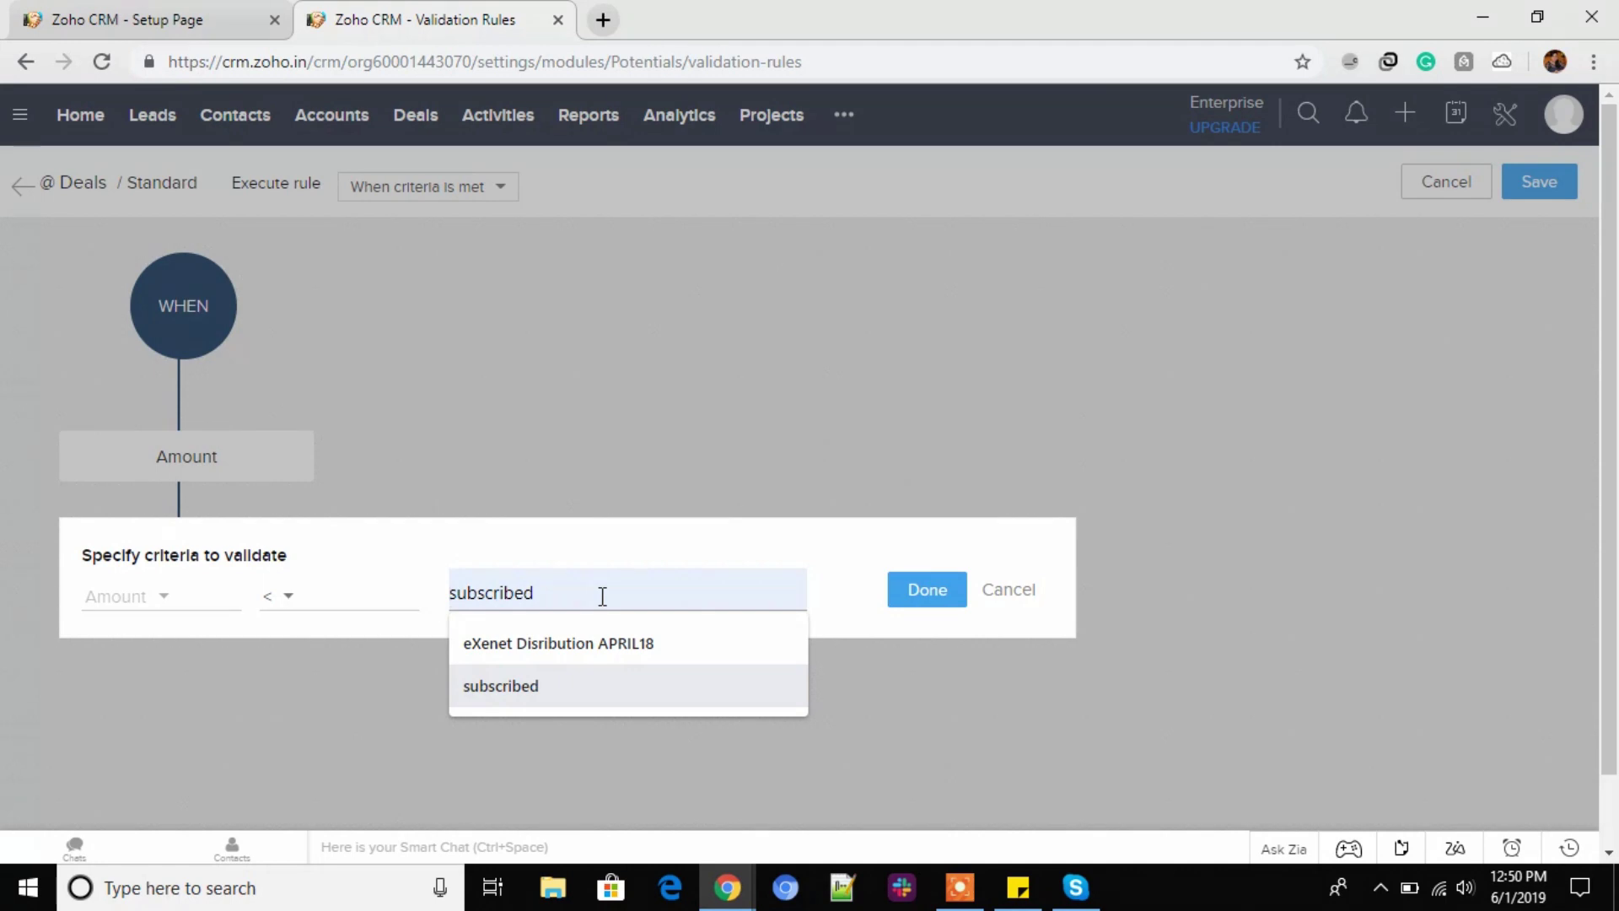
type("20000")
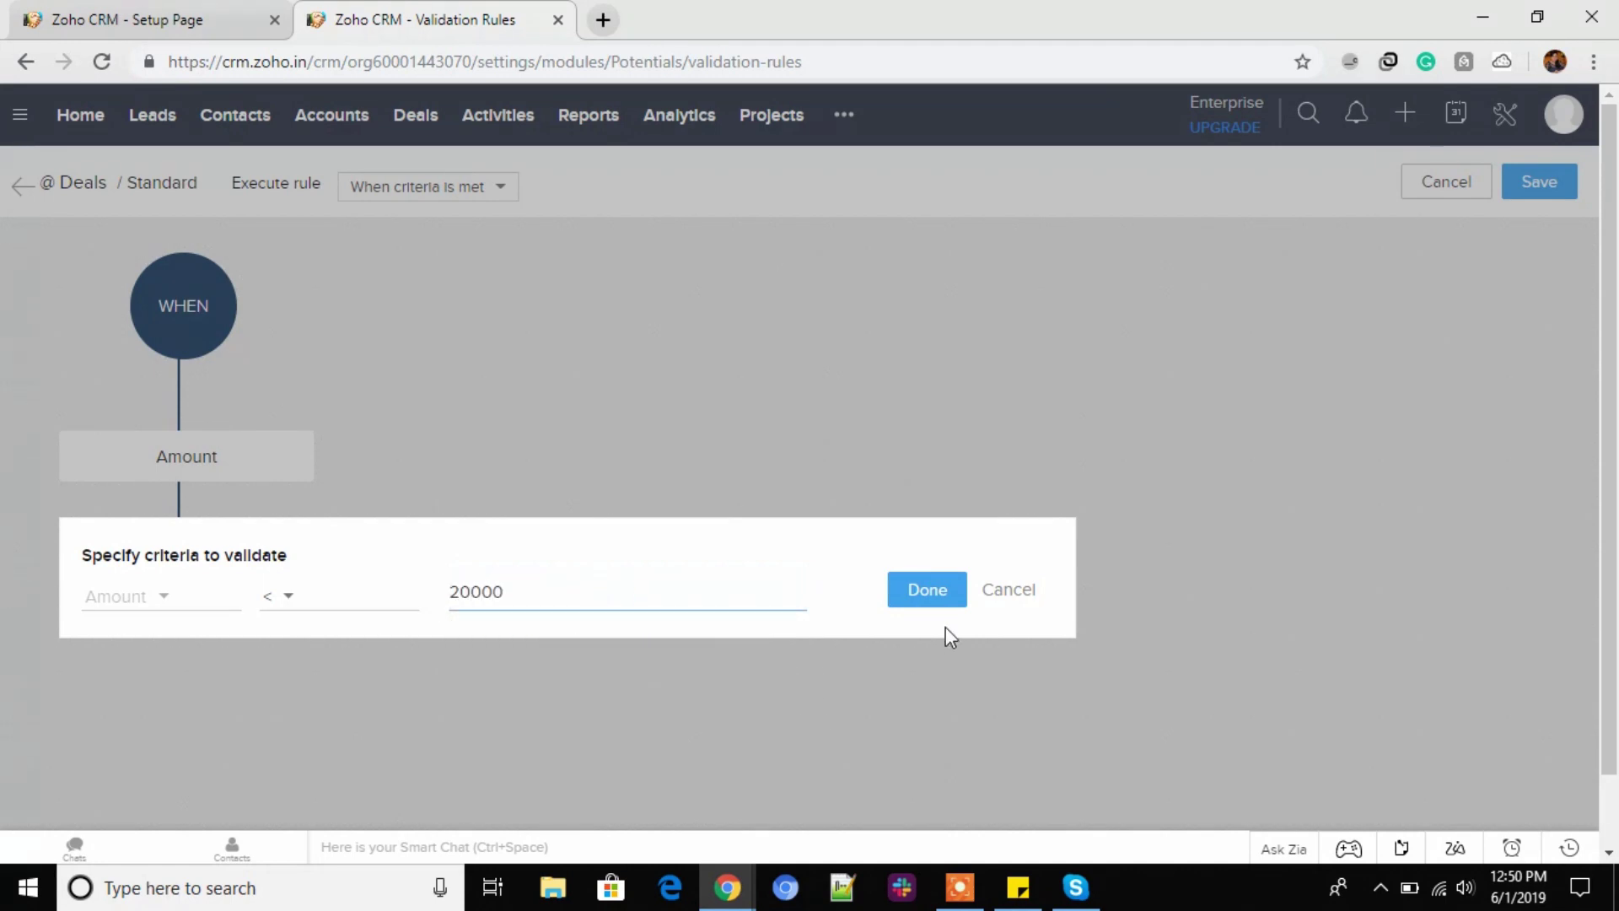
left_click(919, 597)
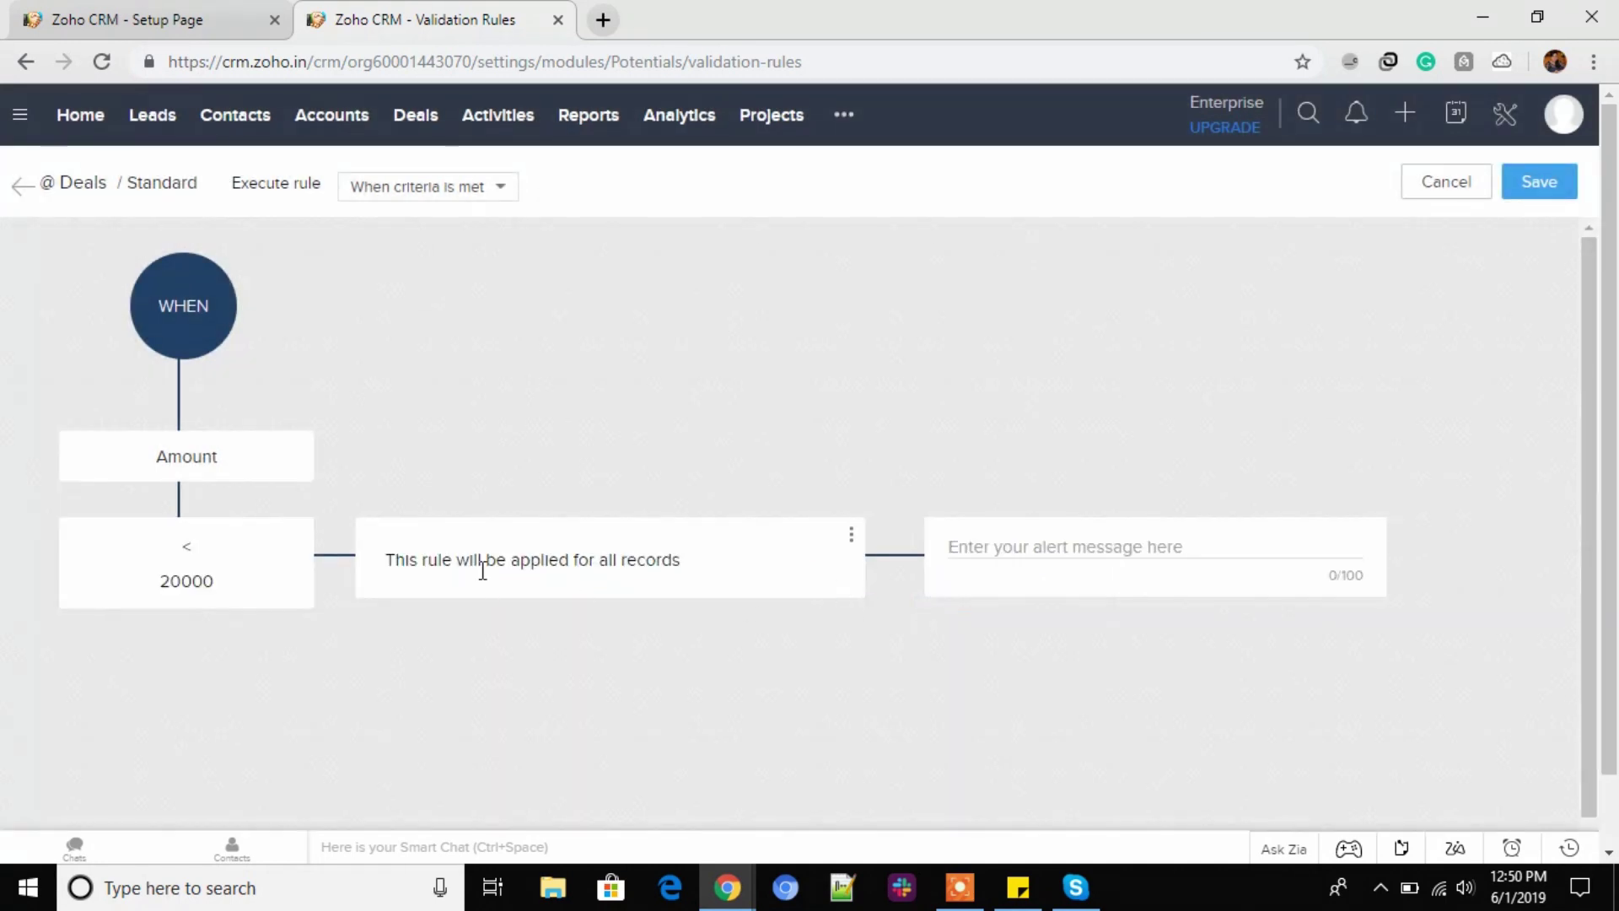
Limit the rule to specific conditions, using Closing Date with the operator isn't.
left_click(851, 536)
left_click(830, 576)
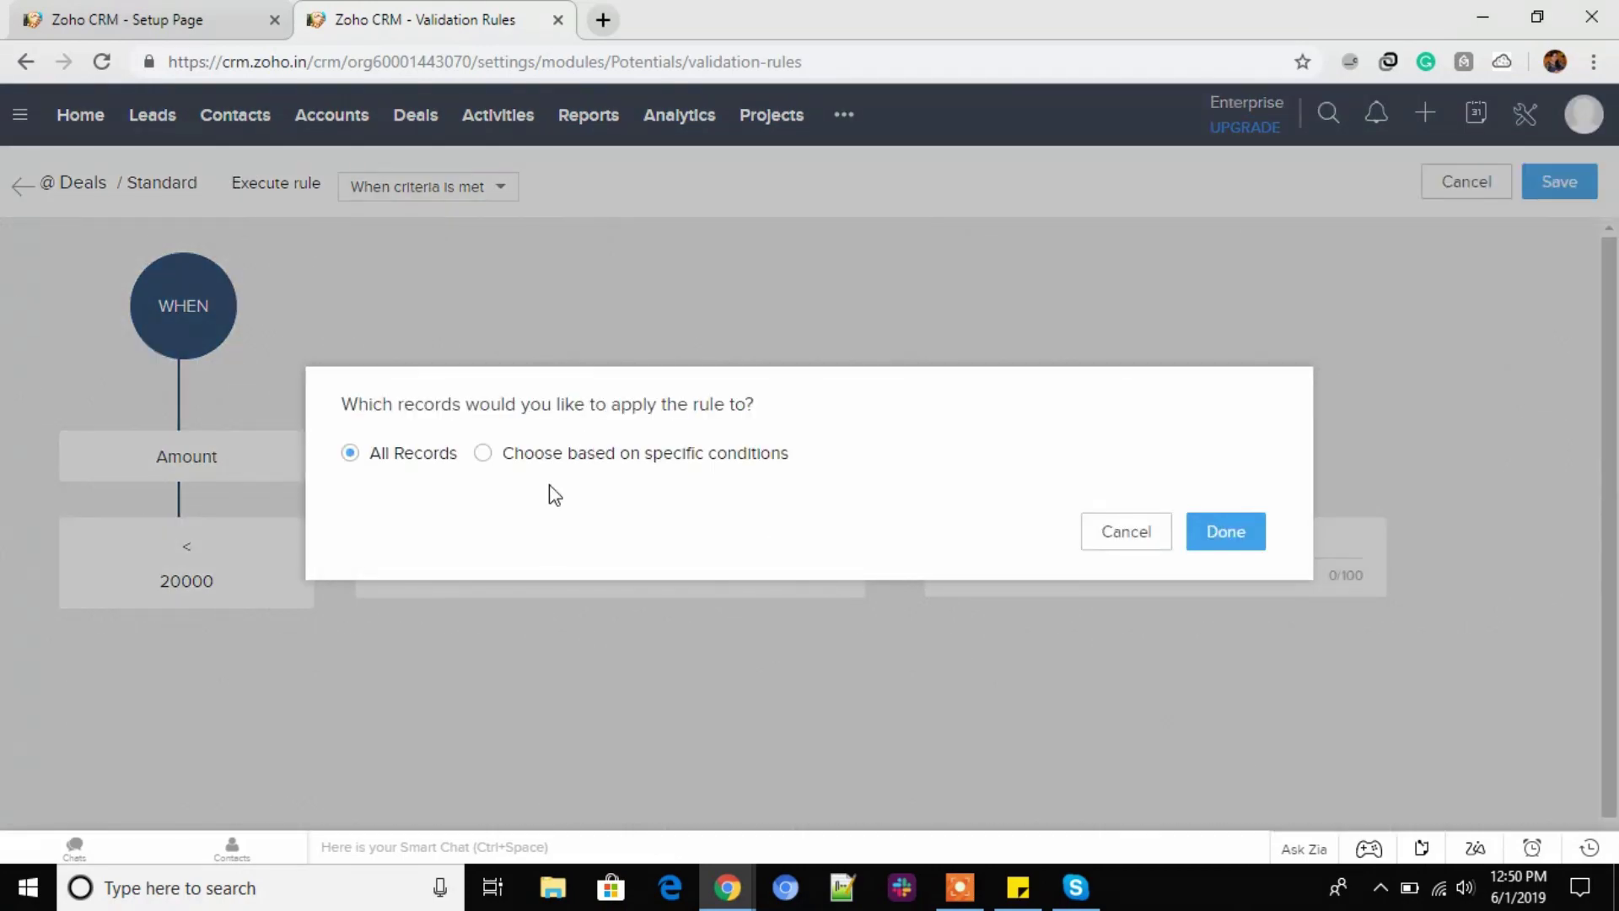
left_click(554, 457)
left_click(457, 527)
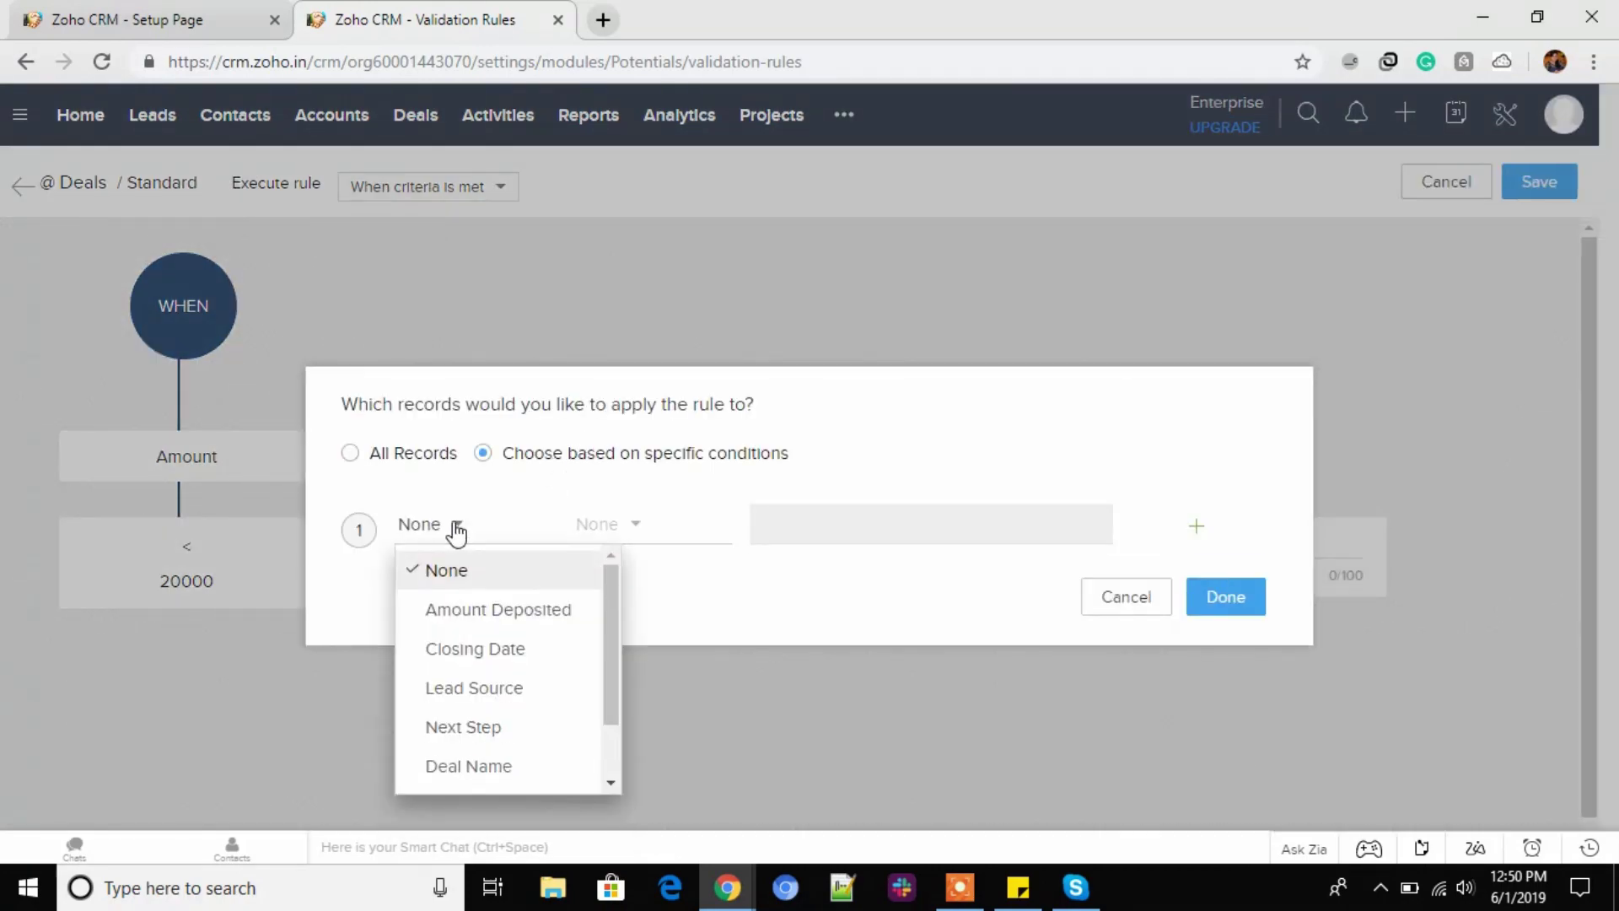
left_click(471, 650)
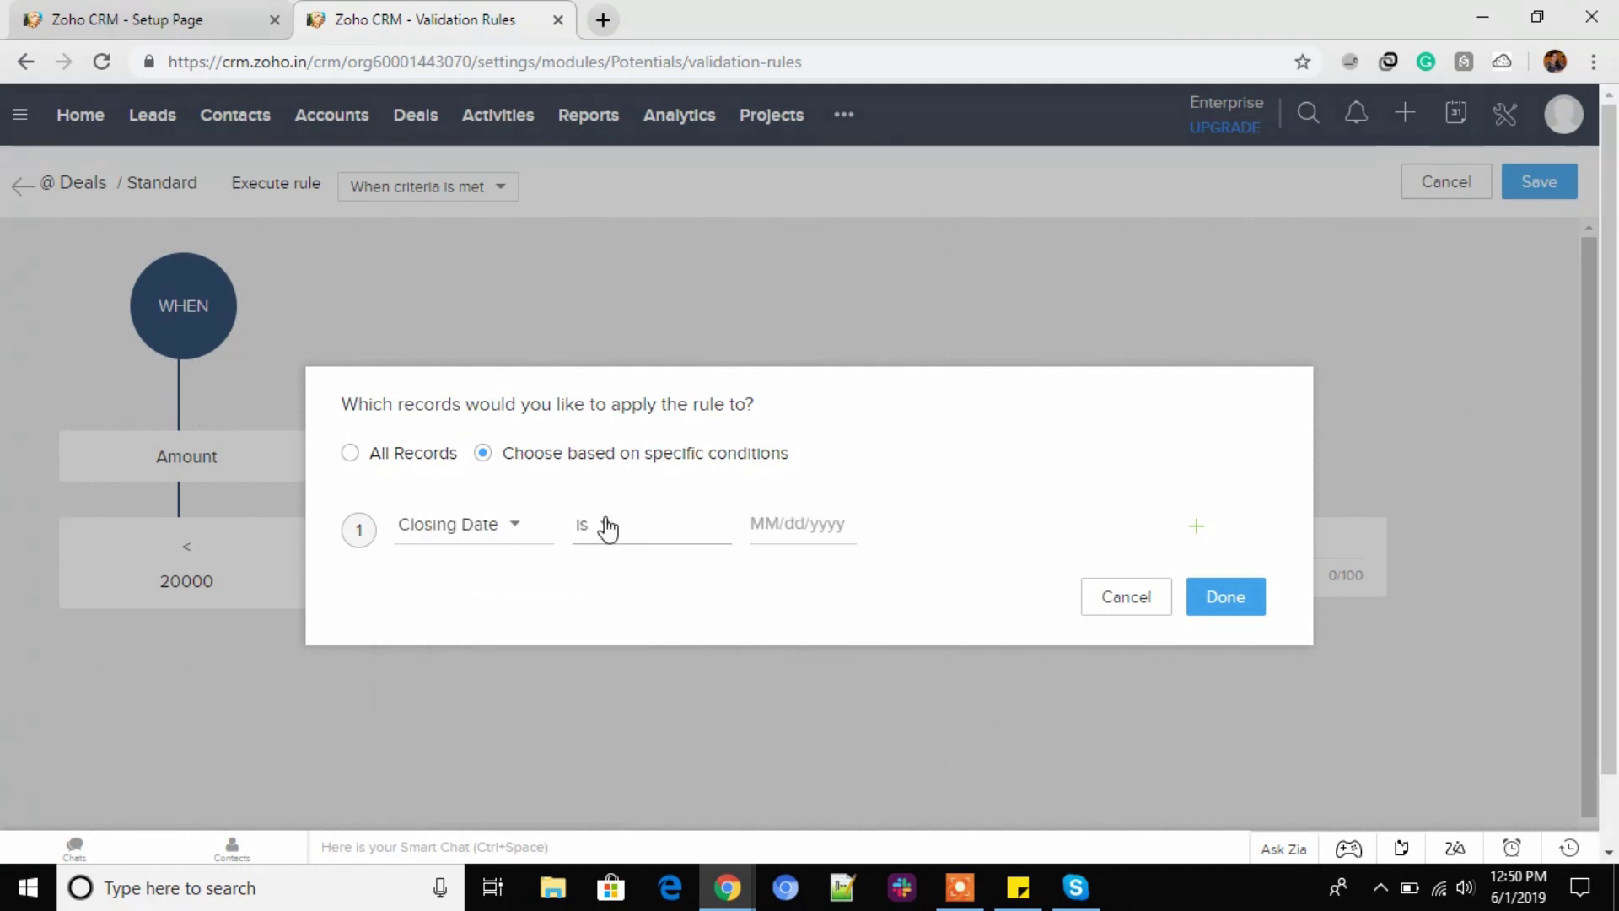
left_click(607, 527)
left_click(619, 617)
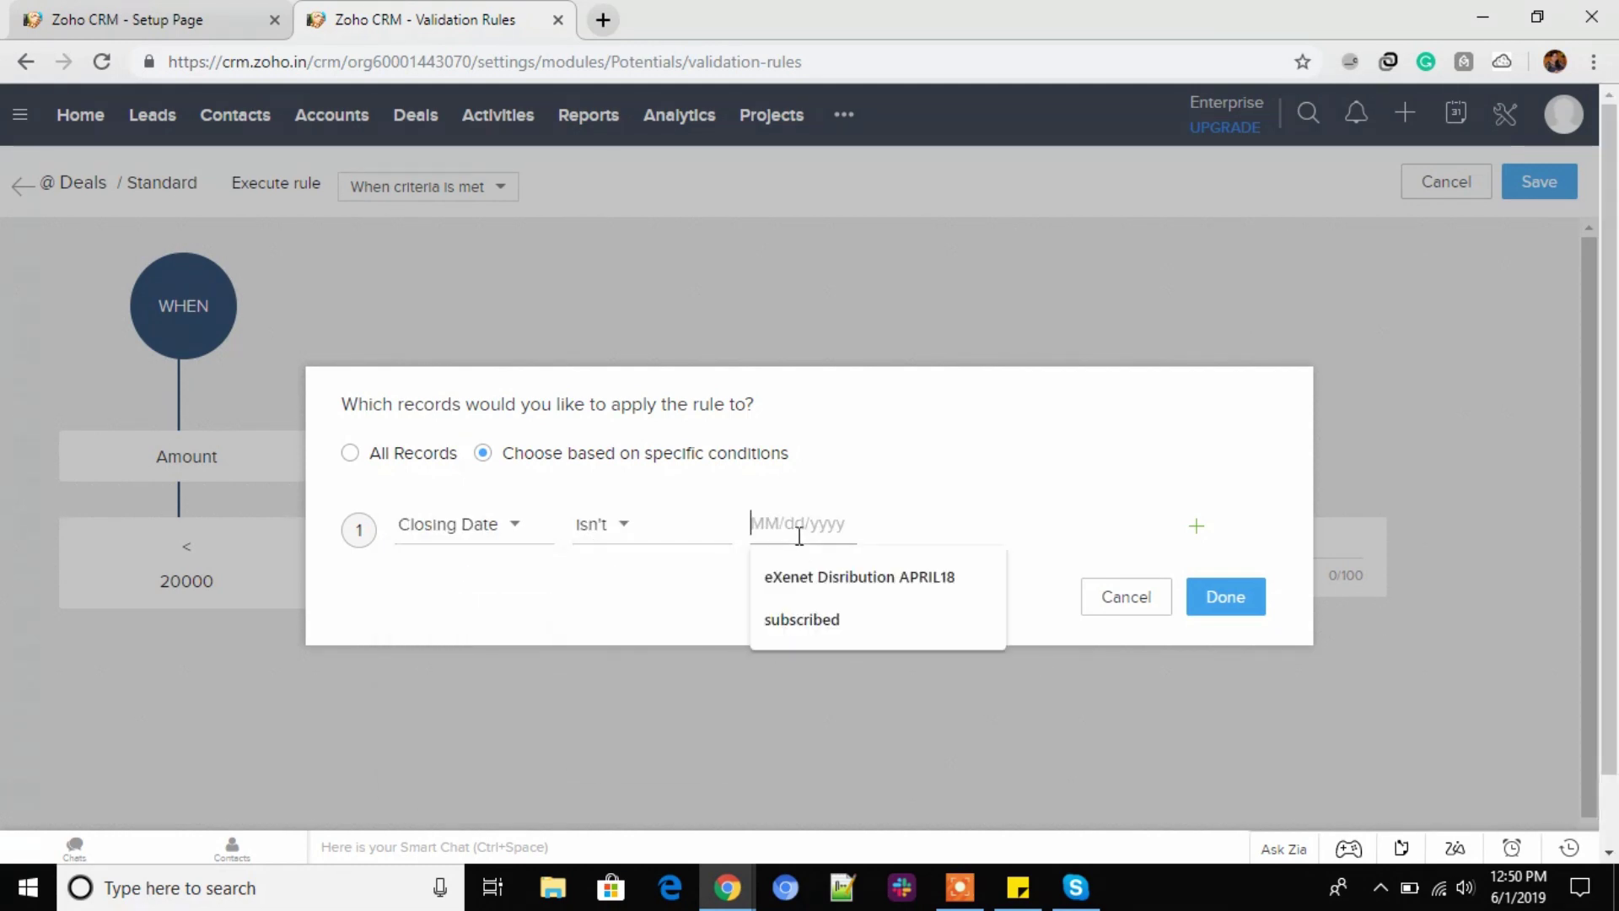
Pick 06/02/2019 as the Closing Date value and confirm the condition.
left_click(799, 533)
left_click(700, 581)
left_click(1227, 597)
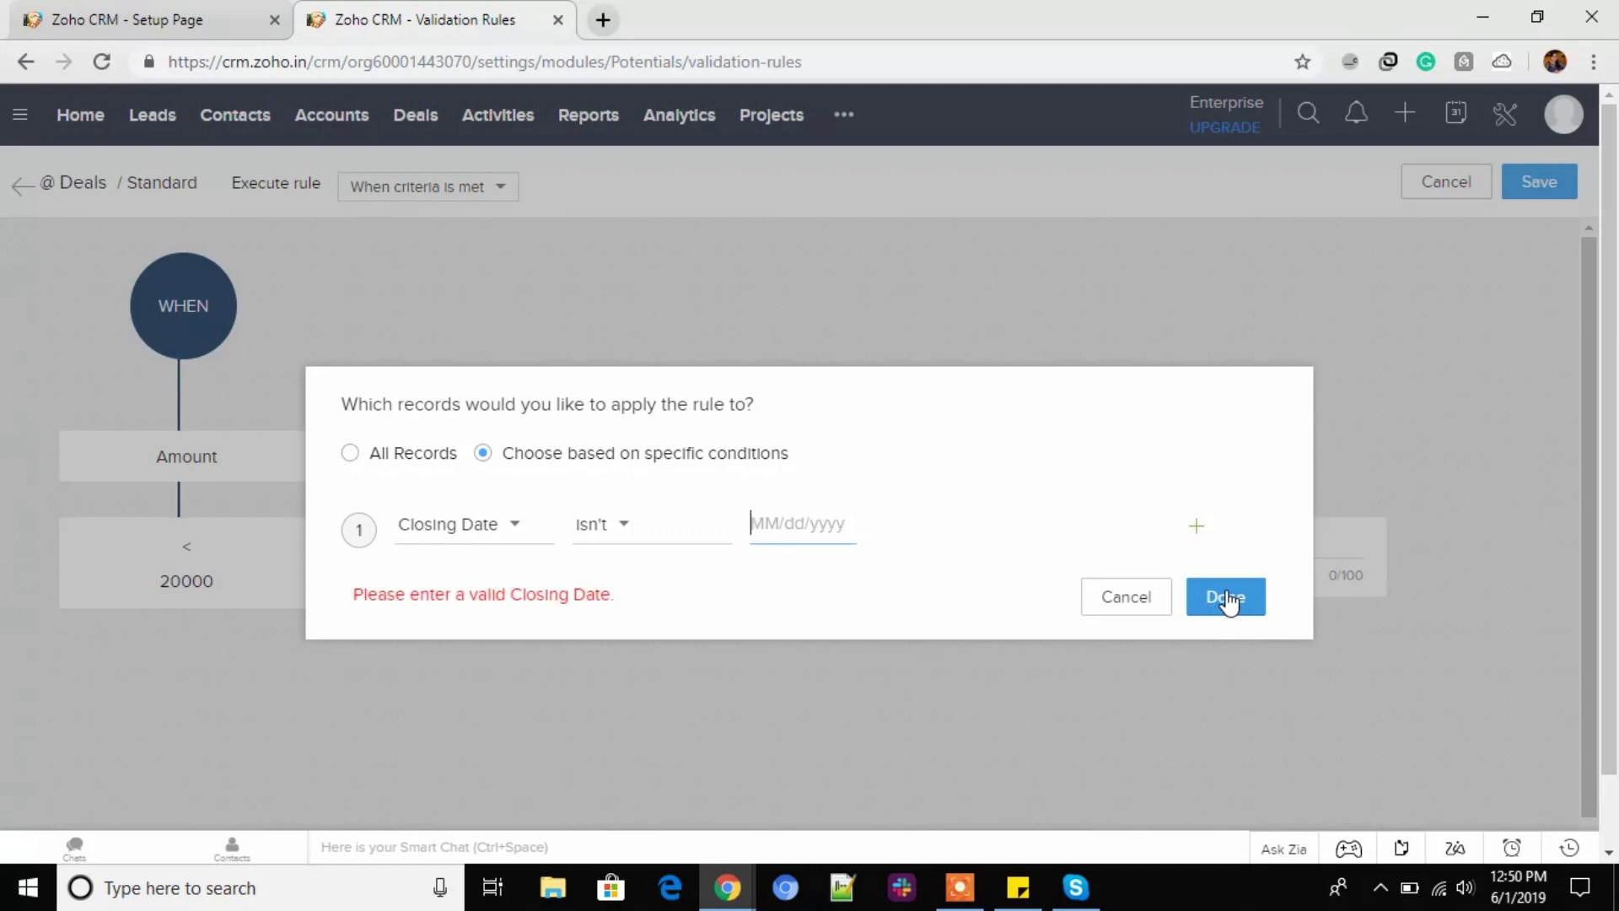
left_click(783, 531)
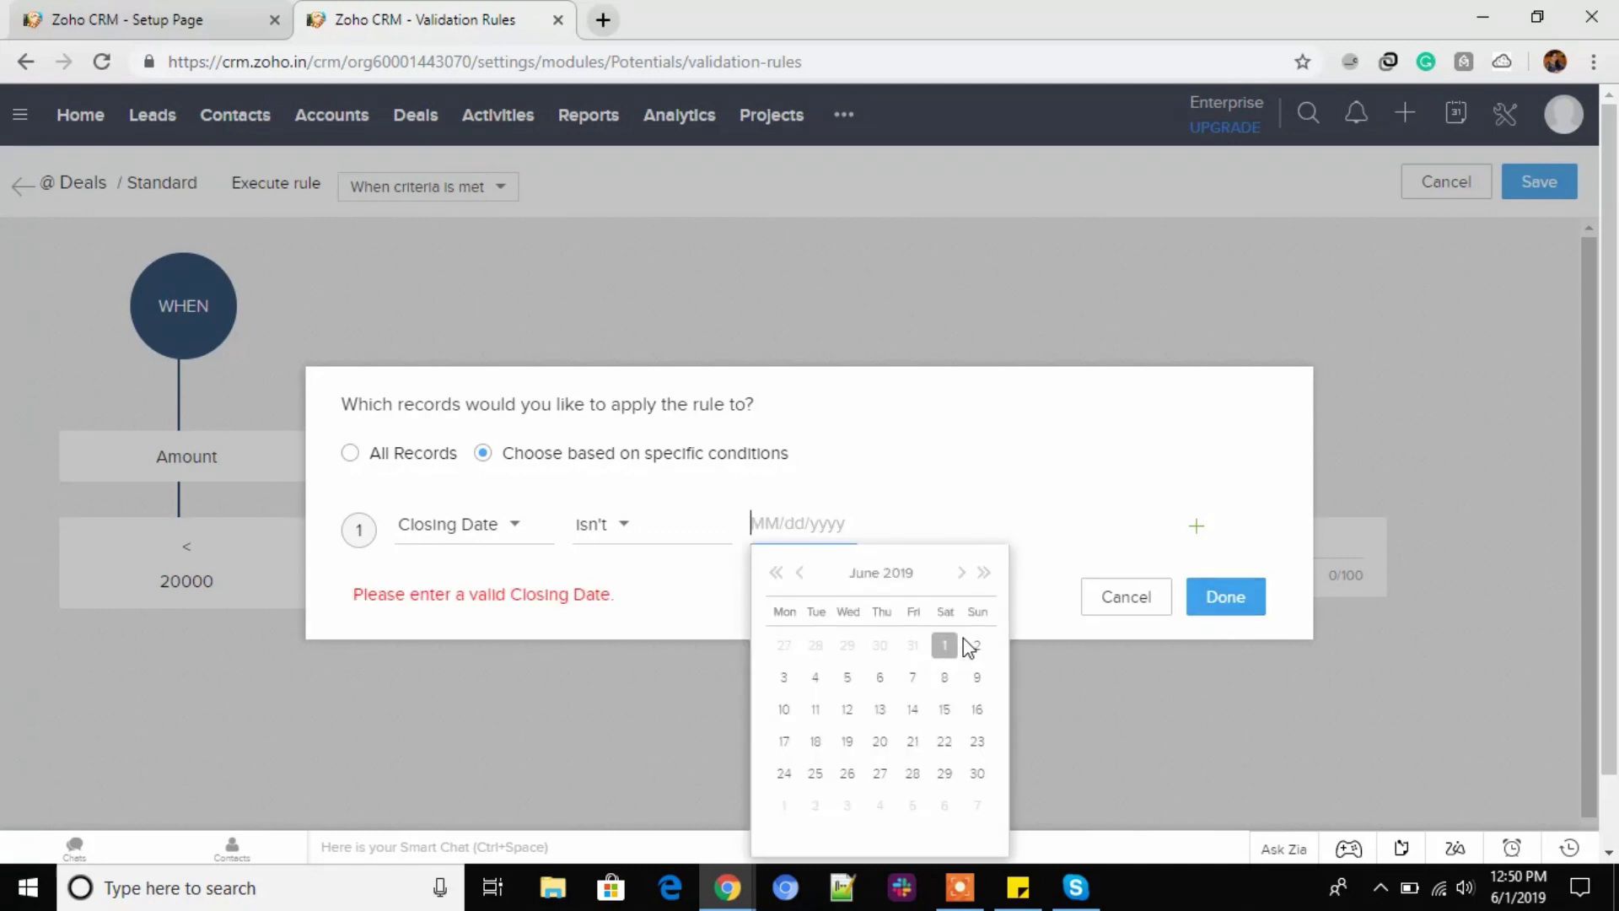
left_click(977, 646)
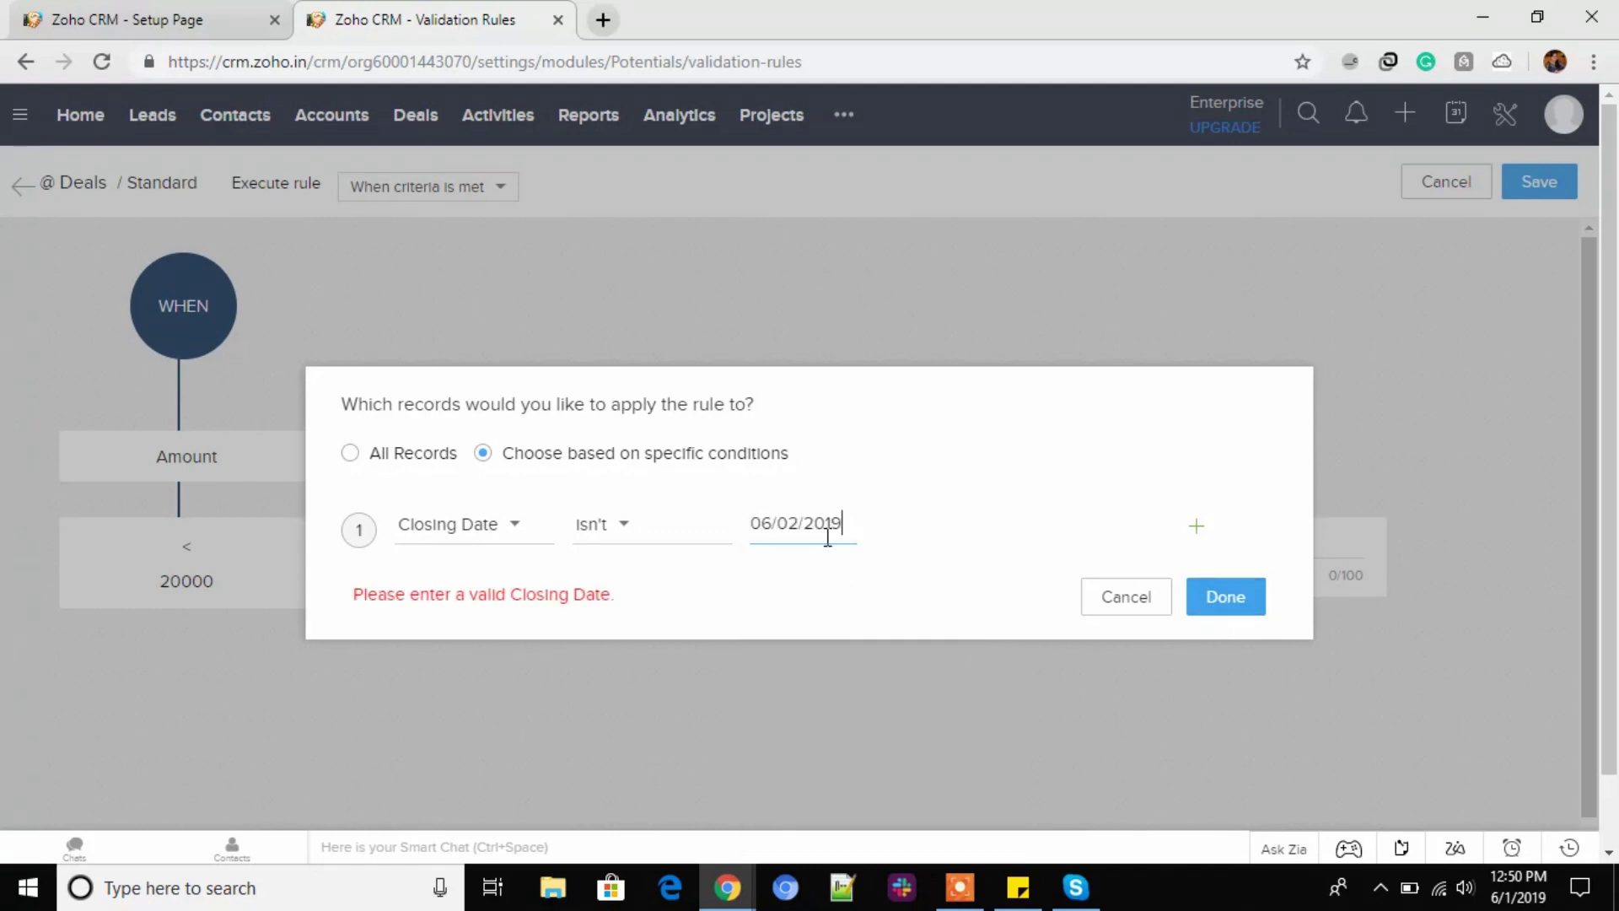
left_click(1219, 593)
scroll(502, 676, "down", 5)
scroll(505, 677, "up", 3)
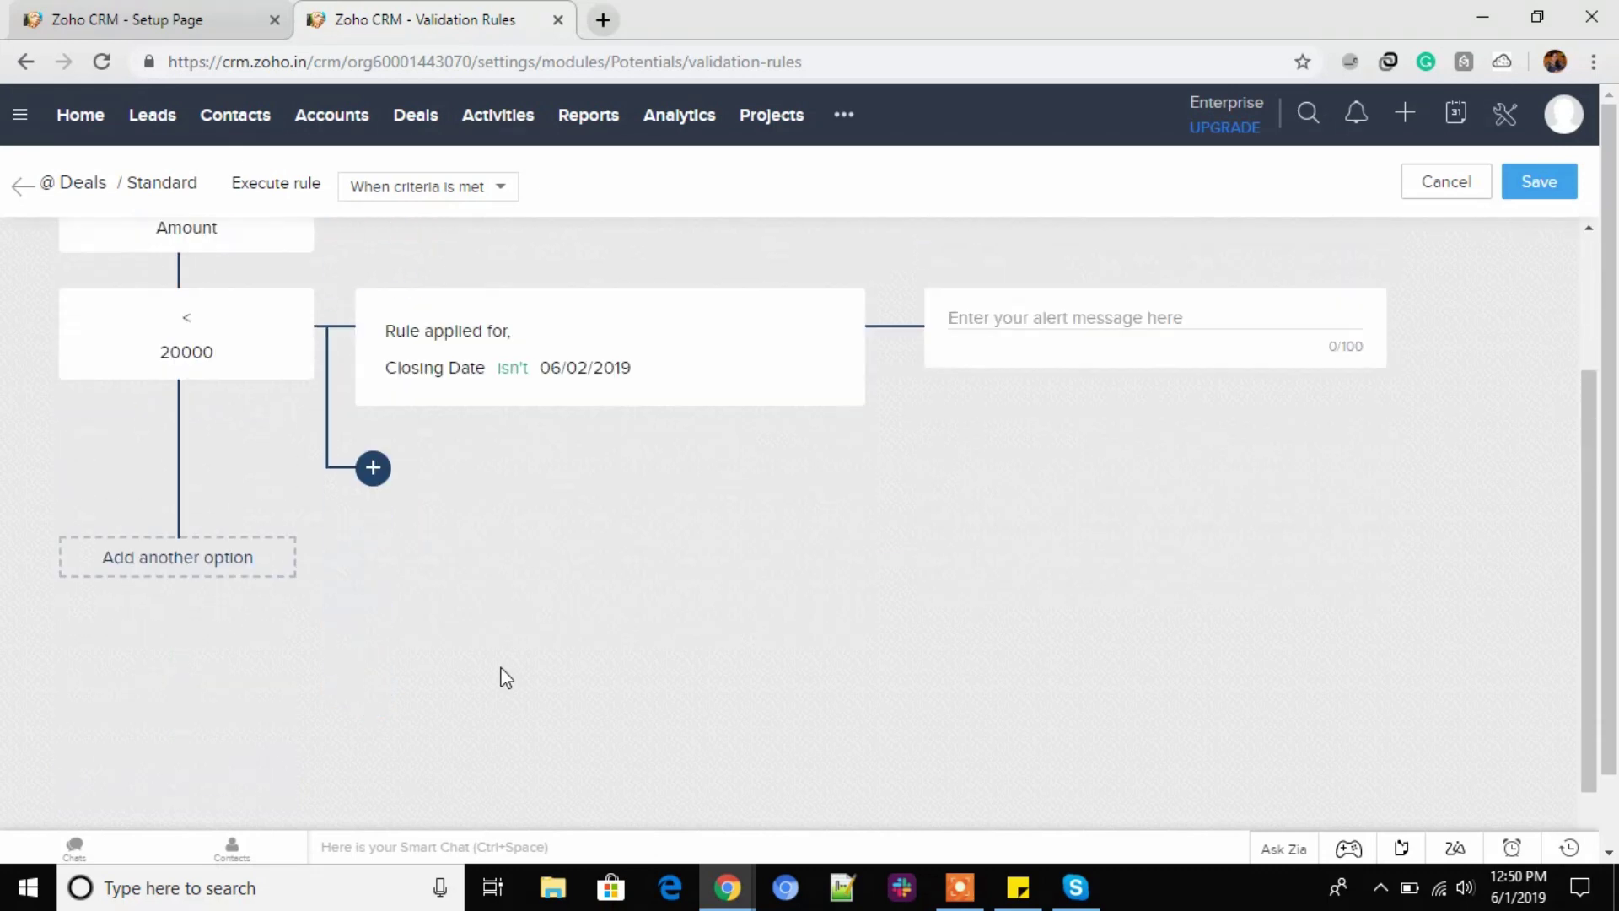
left_click(372, 495)
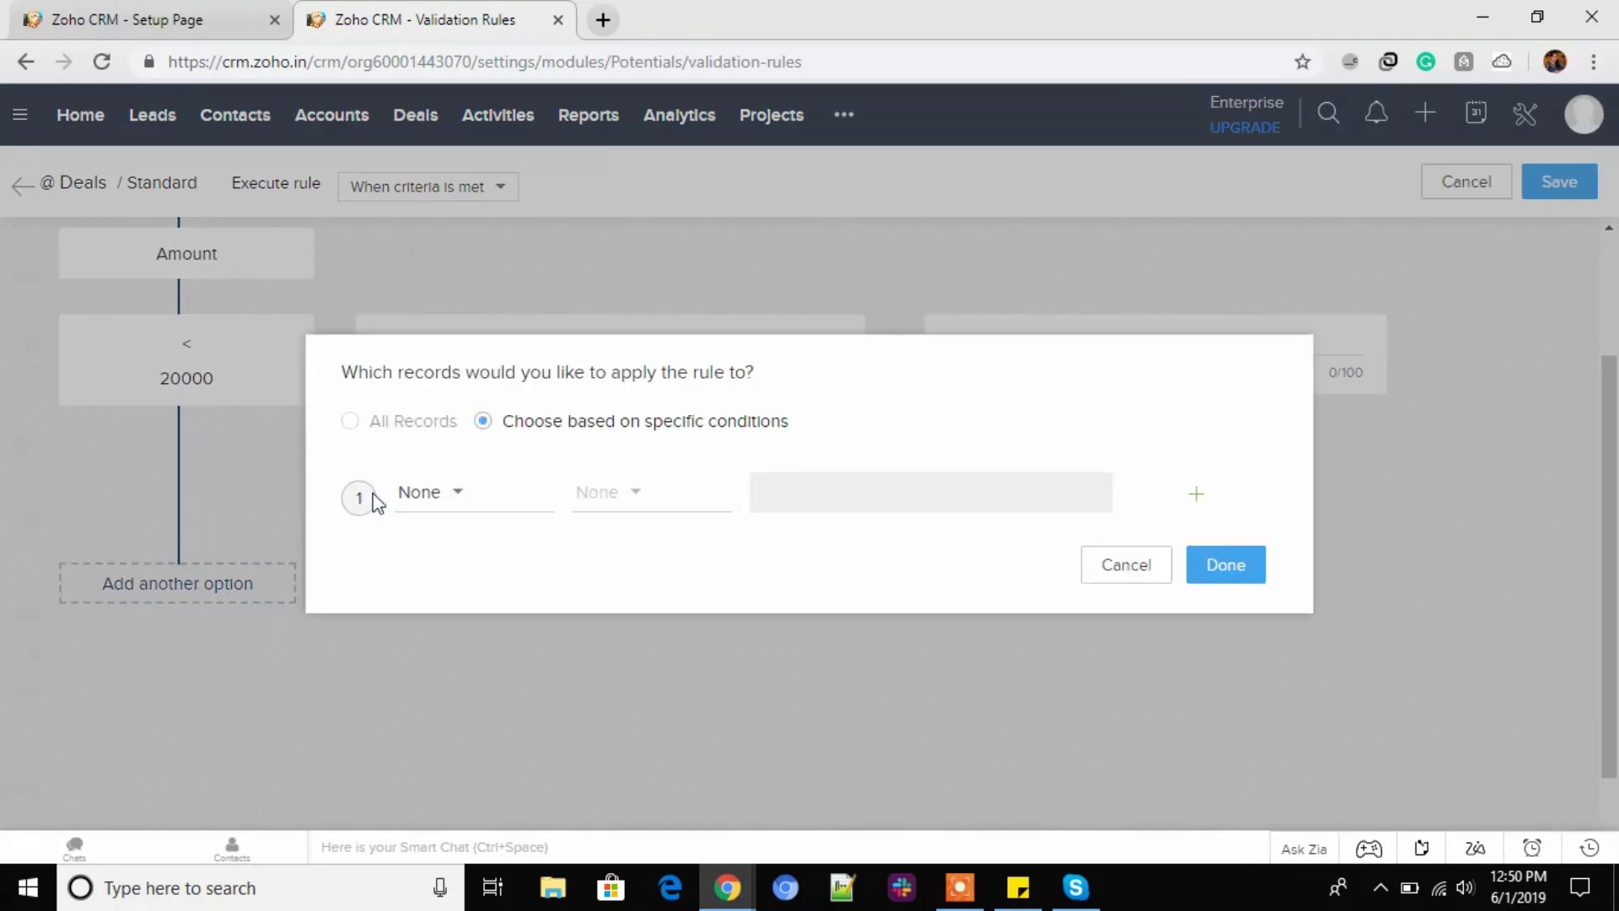
left_click(1112, 566)
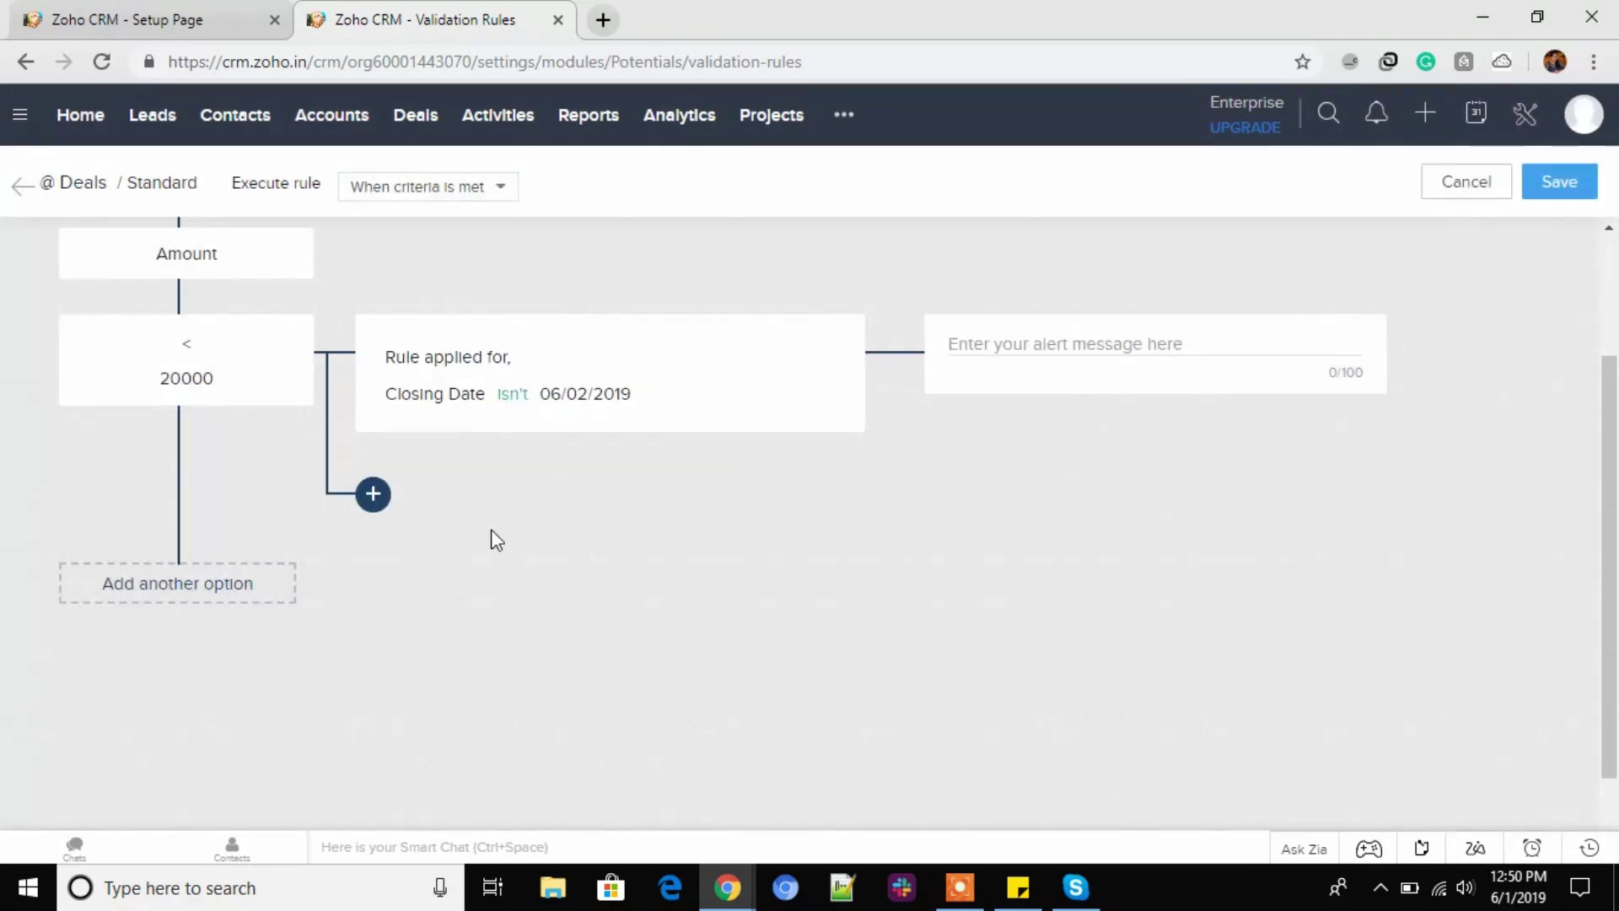
Enter the alert 'The amount is greater than 20000. Please check.' and save the rule.
scroll(490, 531, "up", 1)
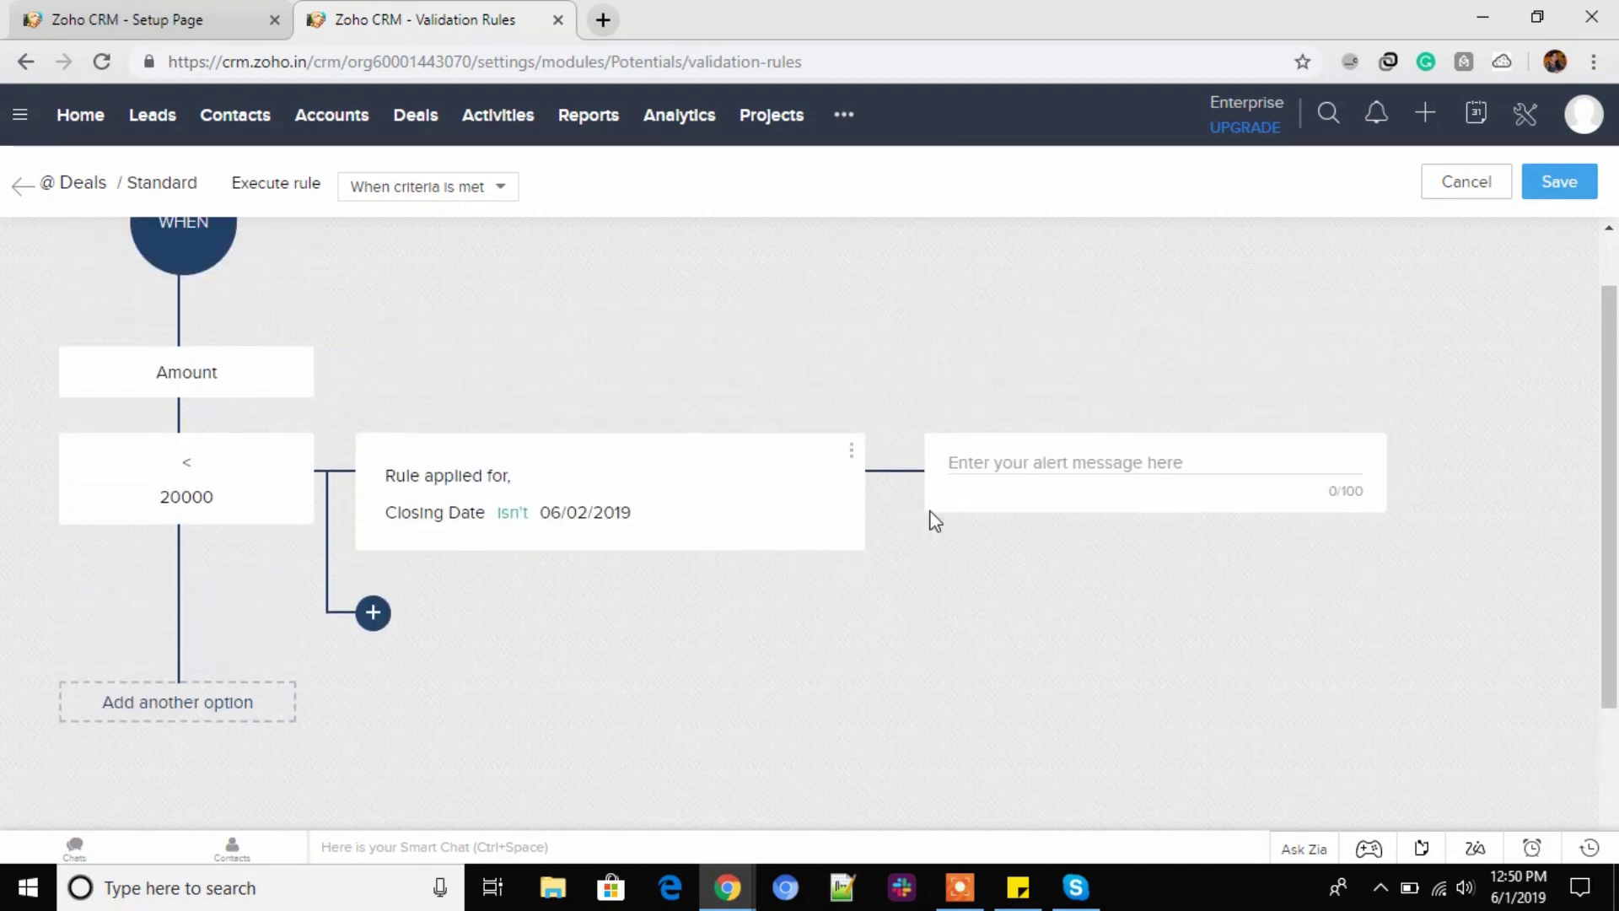
left_click(1163, 459)
type("The m")
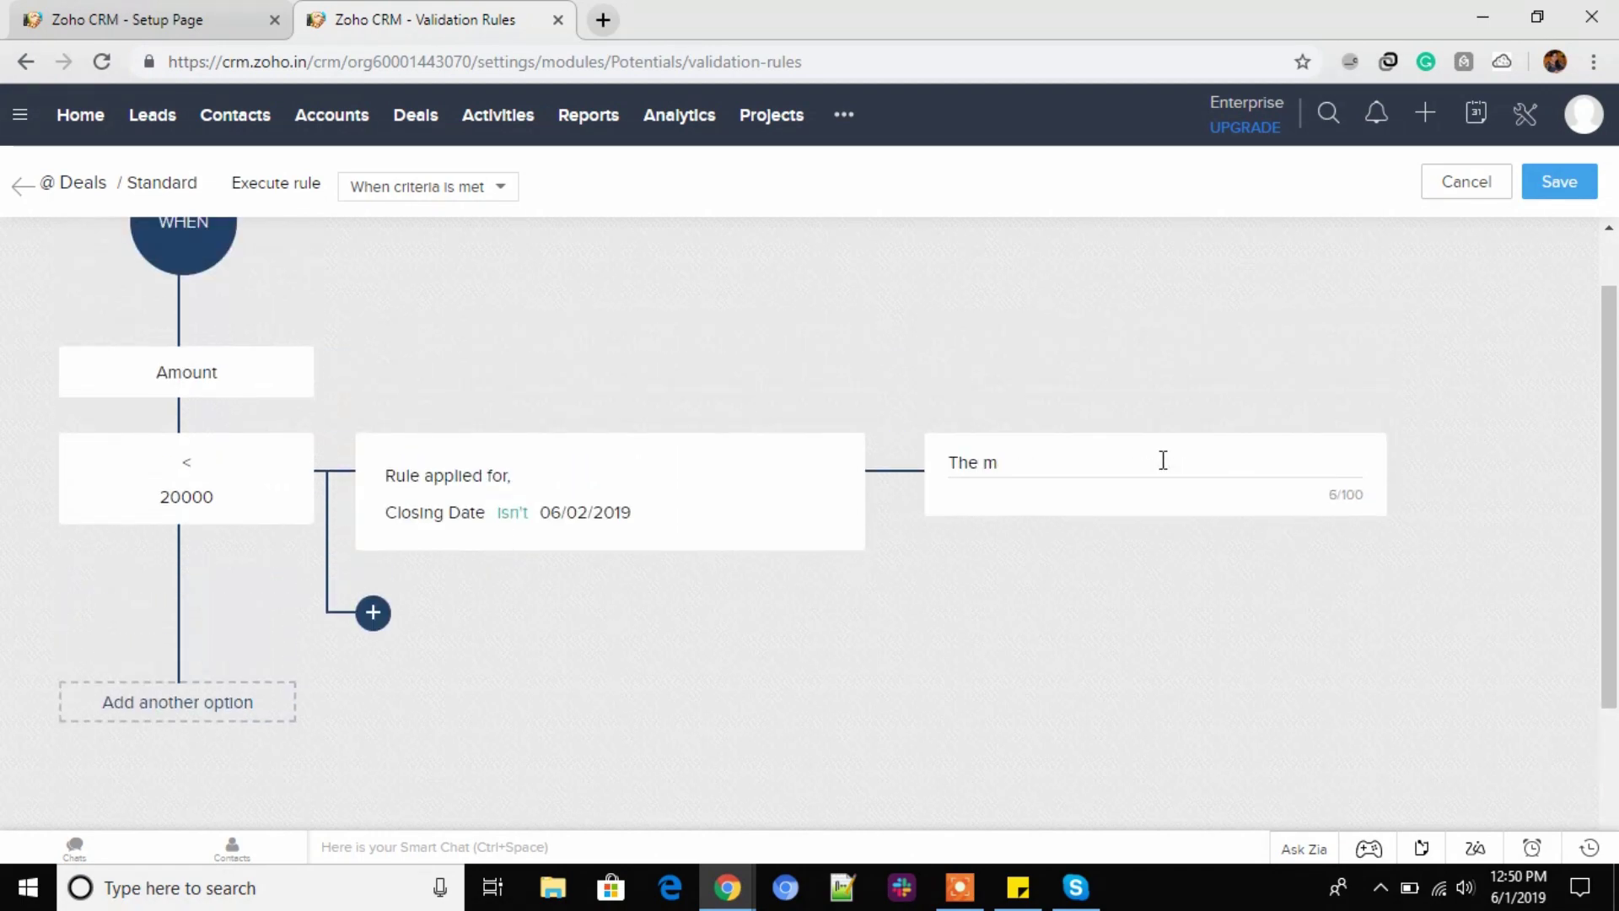
key("BackSpace")
type("amou")
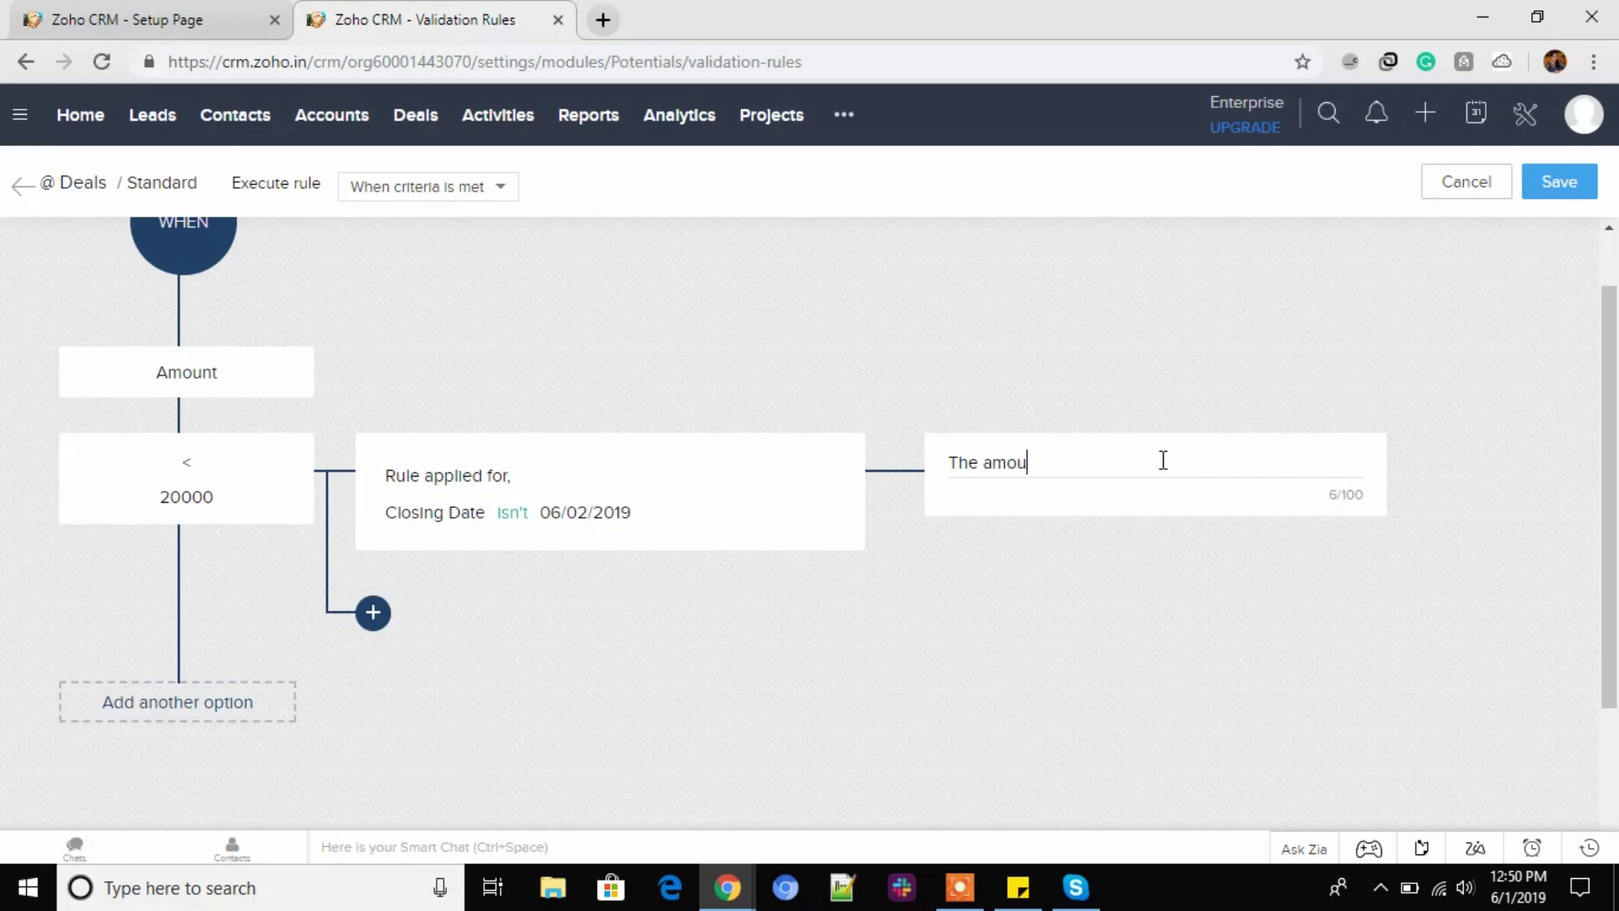
type("nt is greater than")
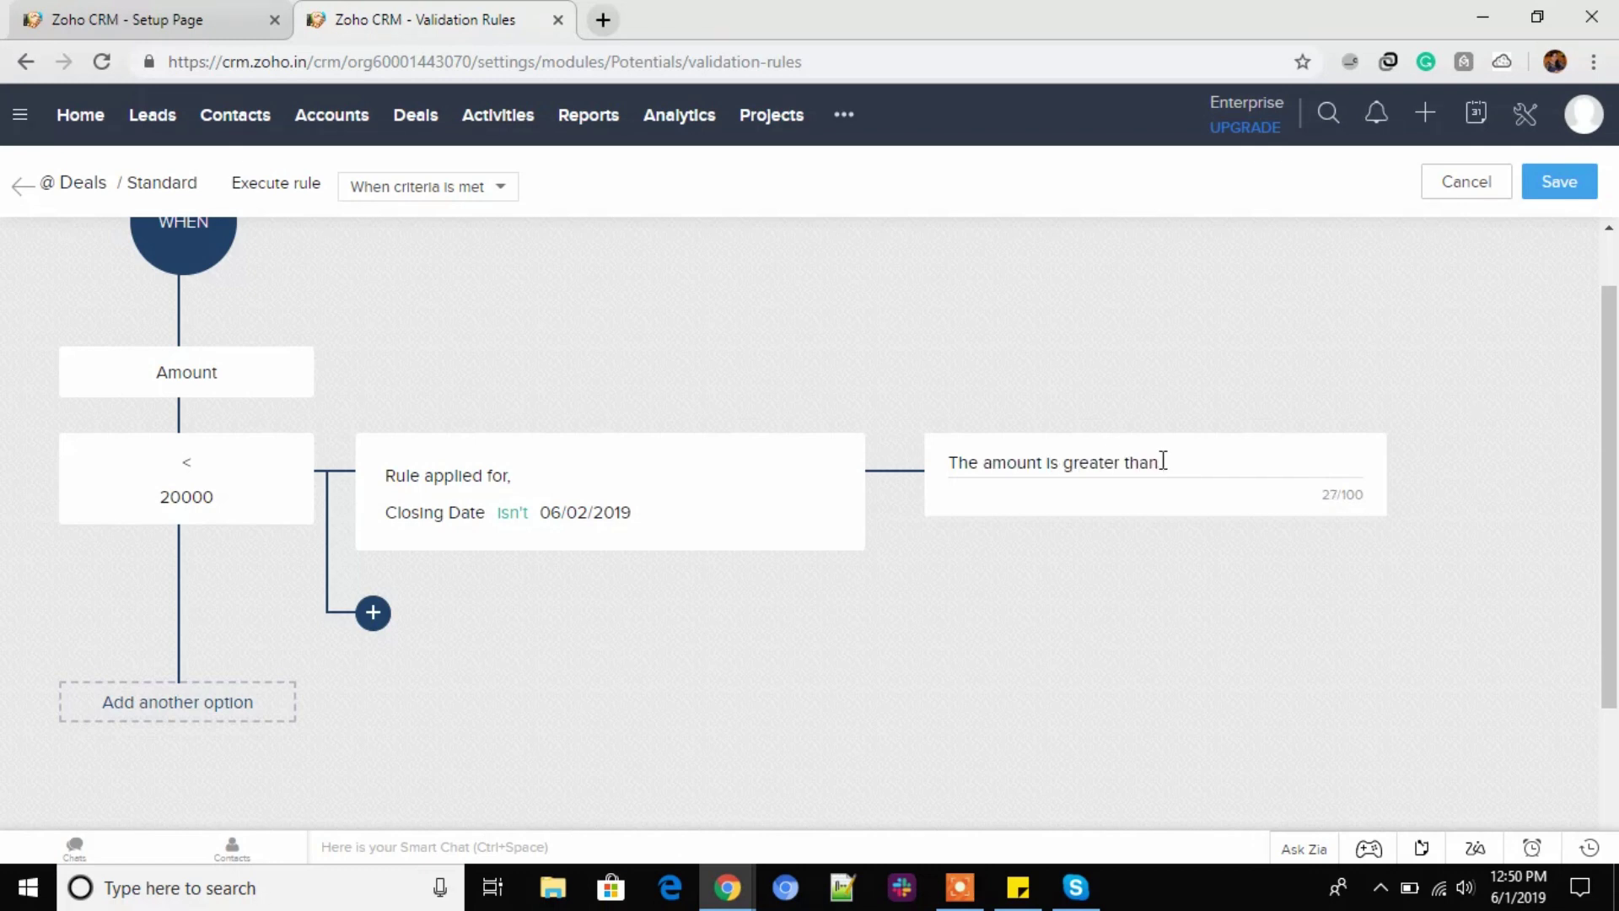
type(" 20000. Please c")
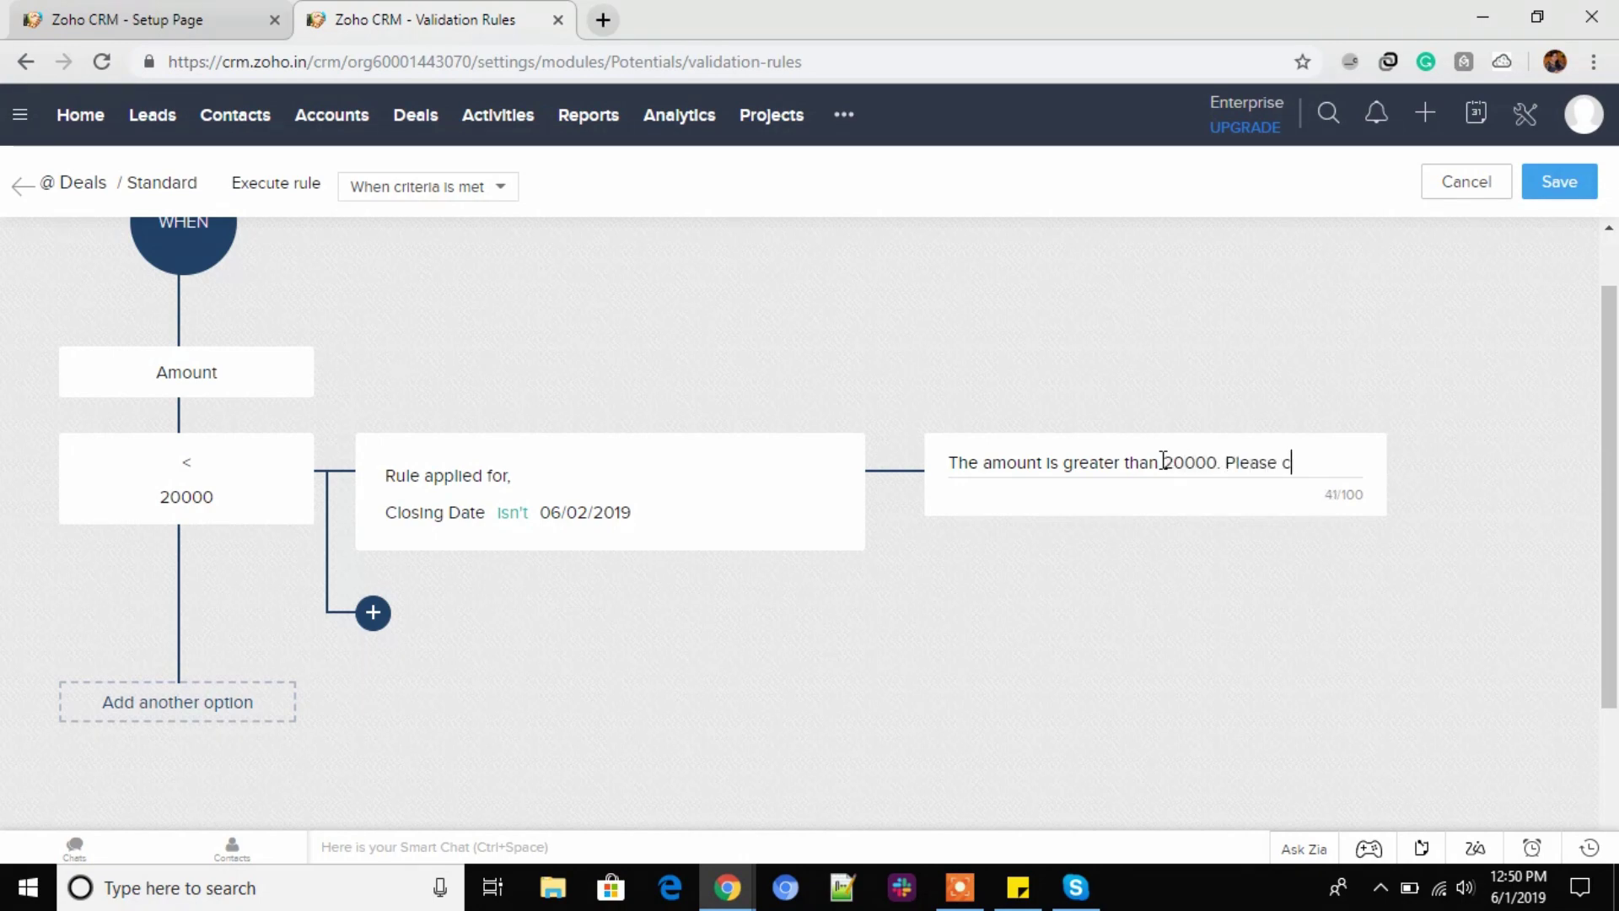
type("heck.")
left_click(1570, 182)
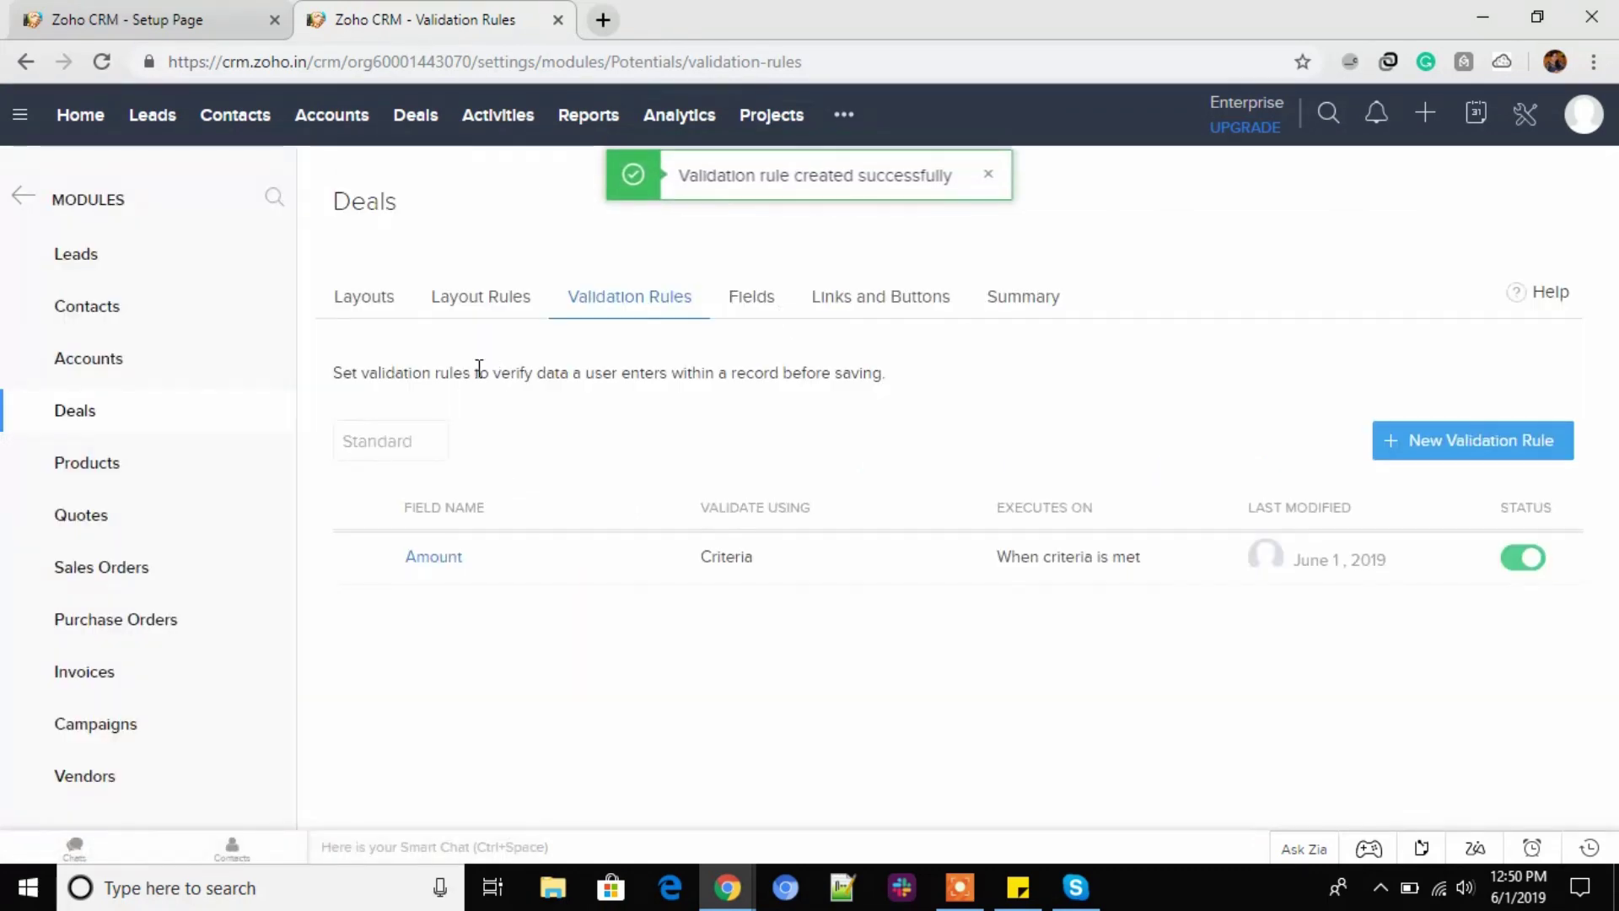
Review the Deals module's Links and Buttons and Summary pages, then return to Setup.
left_click(845, 305)
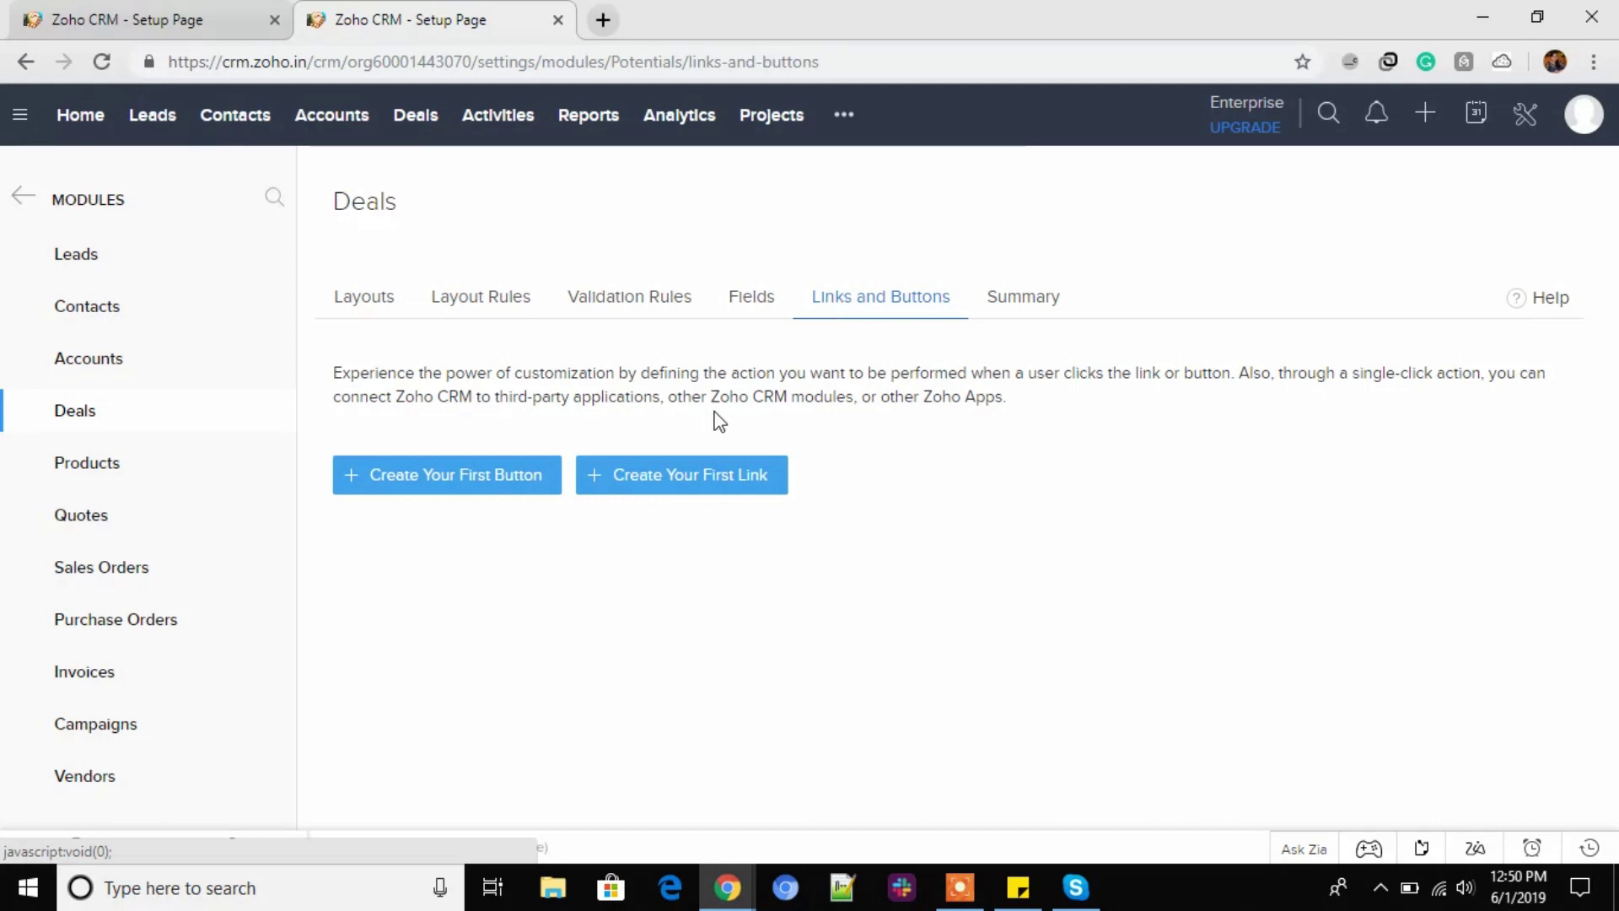
left_click(998, 315)
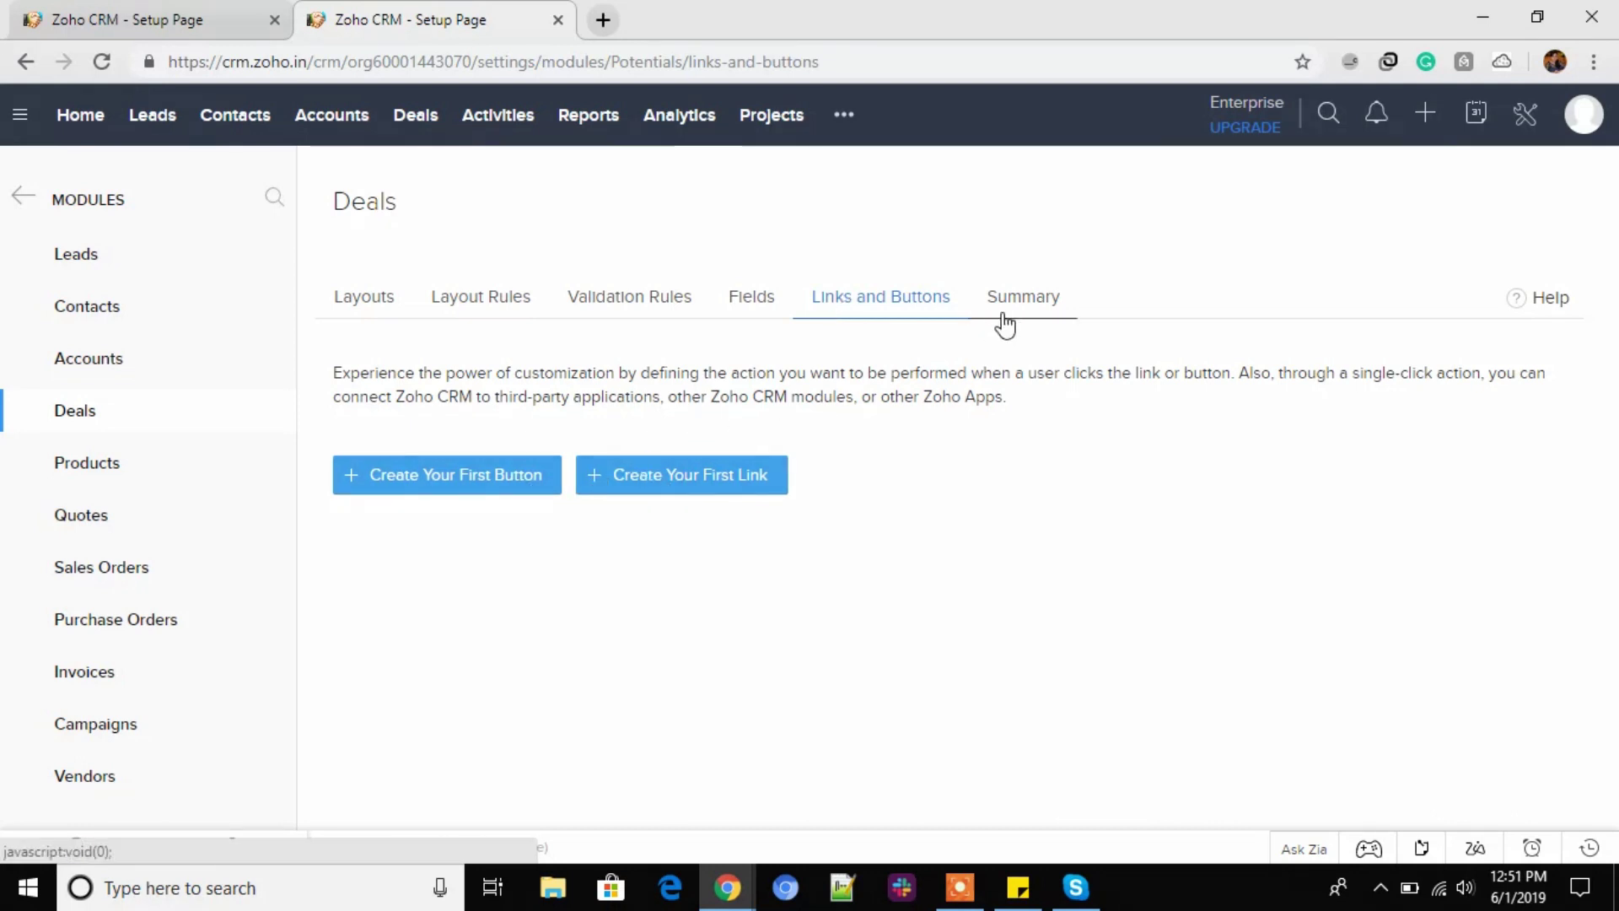
scroll(597, 565, "down", 4)
scroll(596, 565, "up", 4)
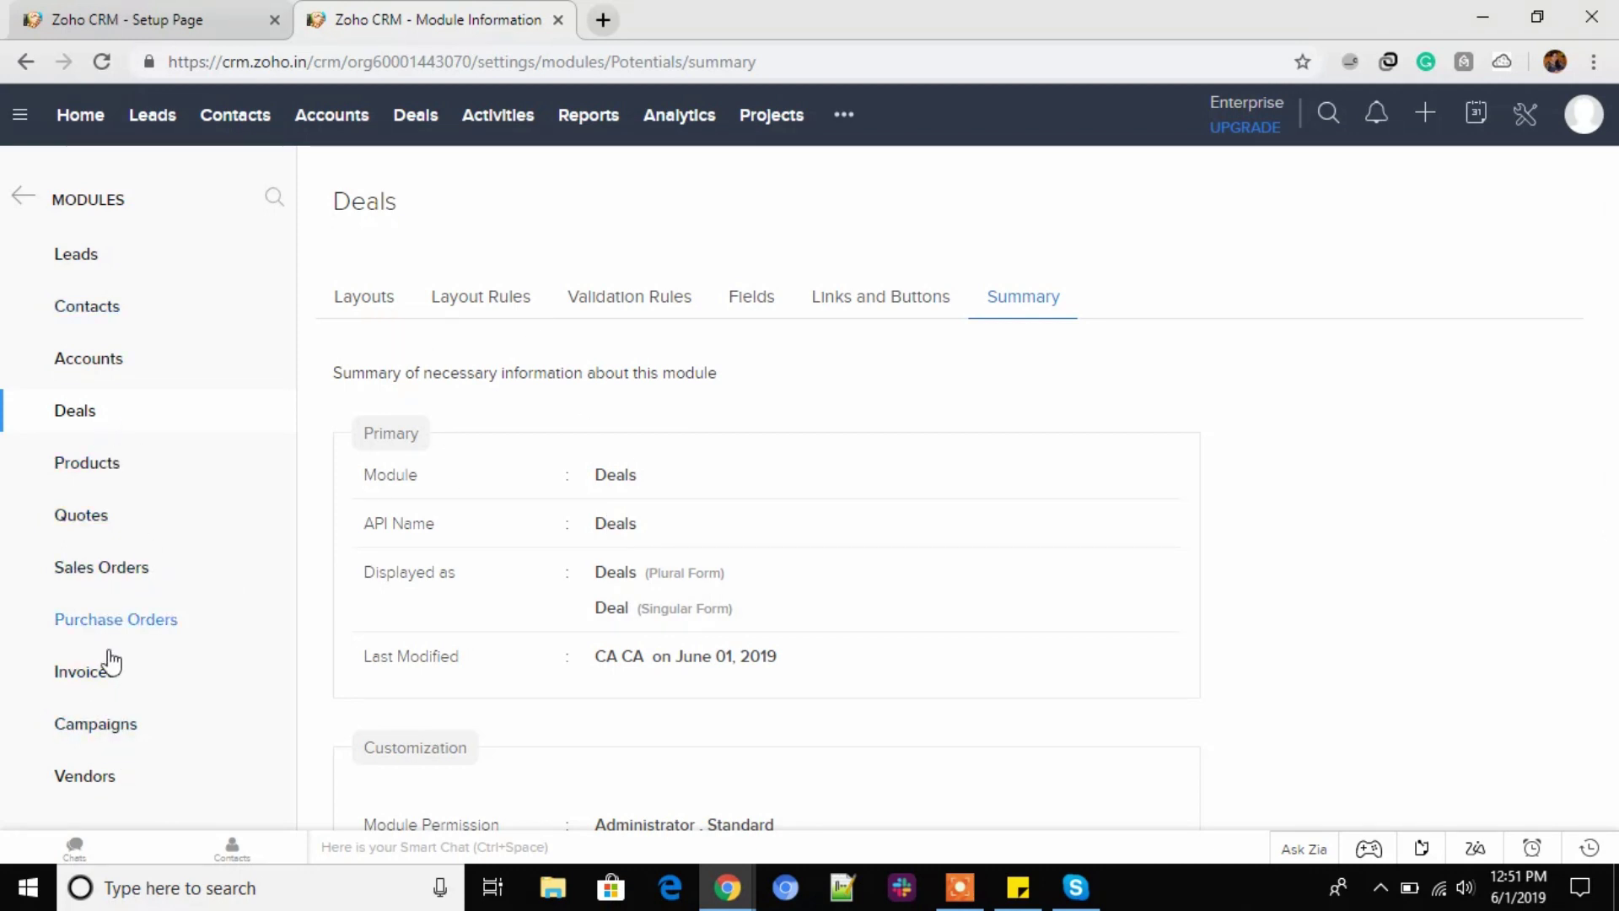
left_click(1526, 115)
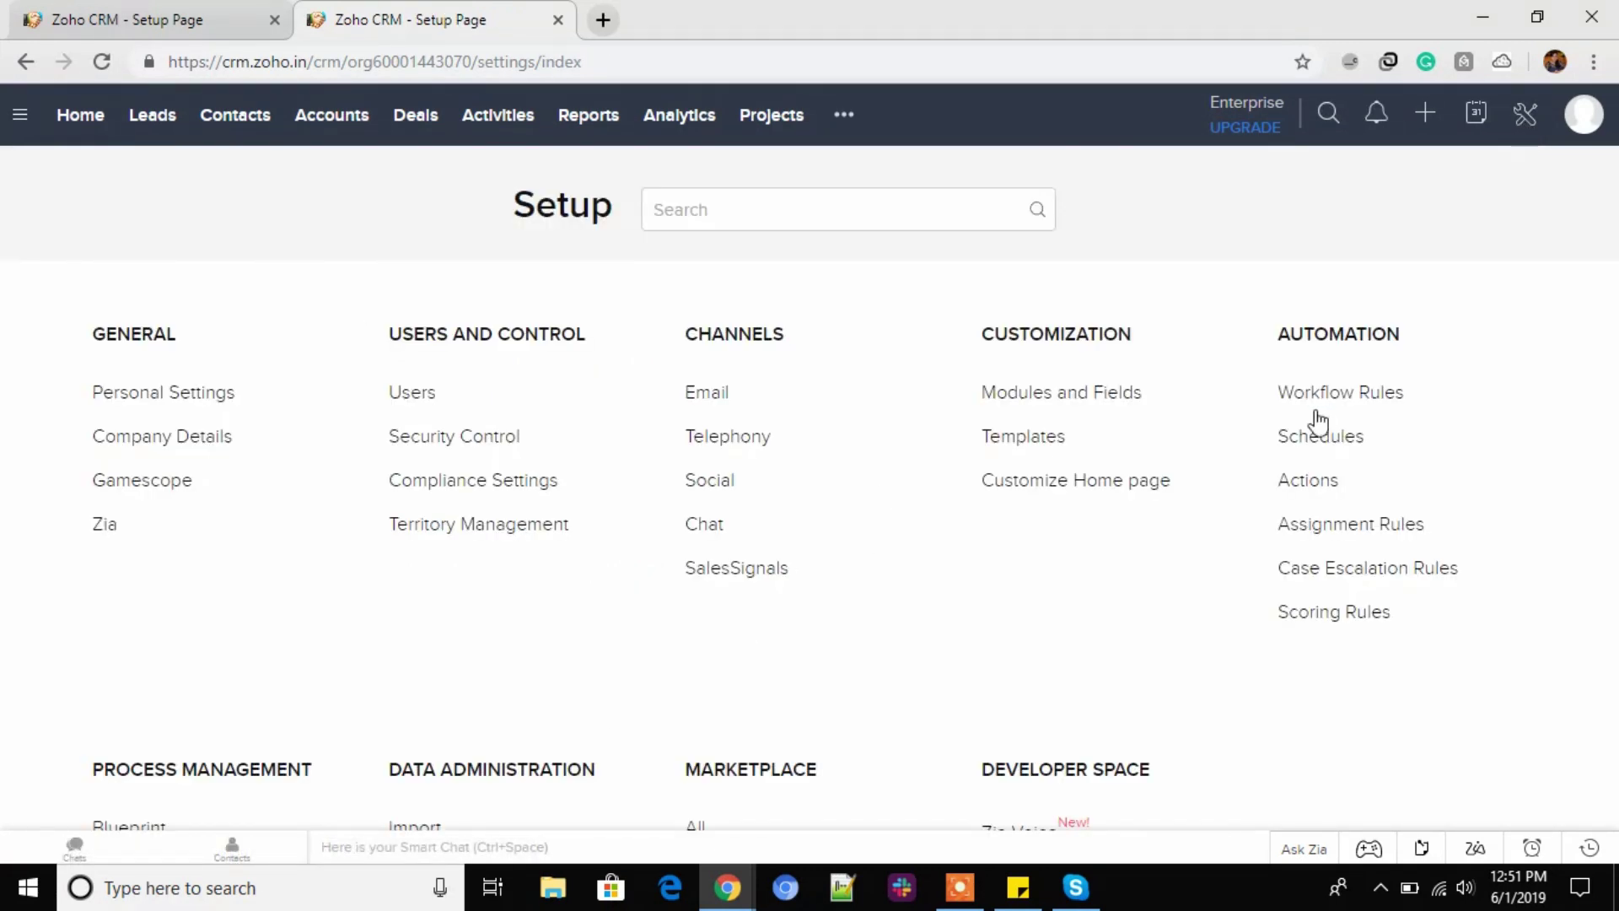
Preview the Registering Lead email template, then return to the Templates list.
left_click(1029, 439)
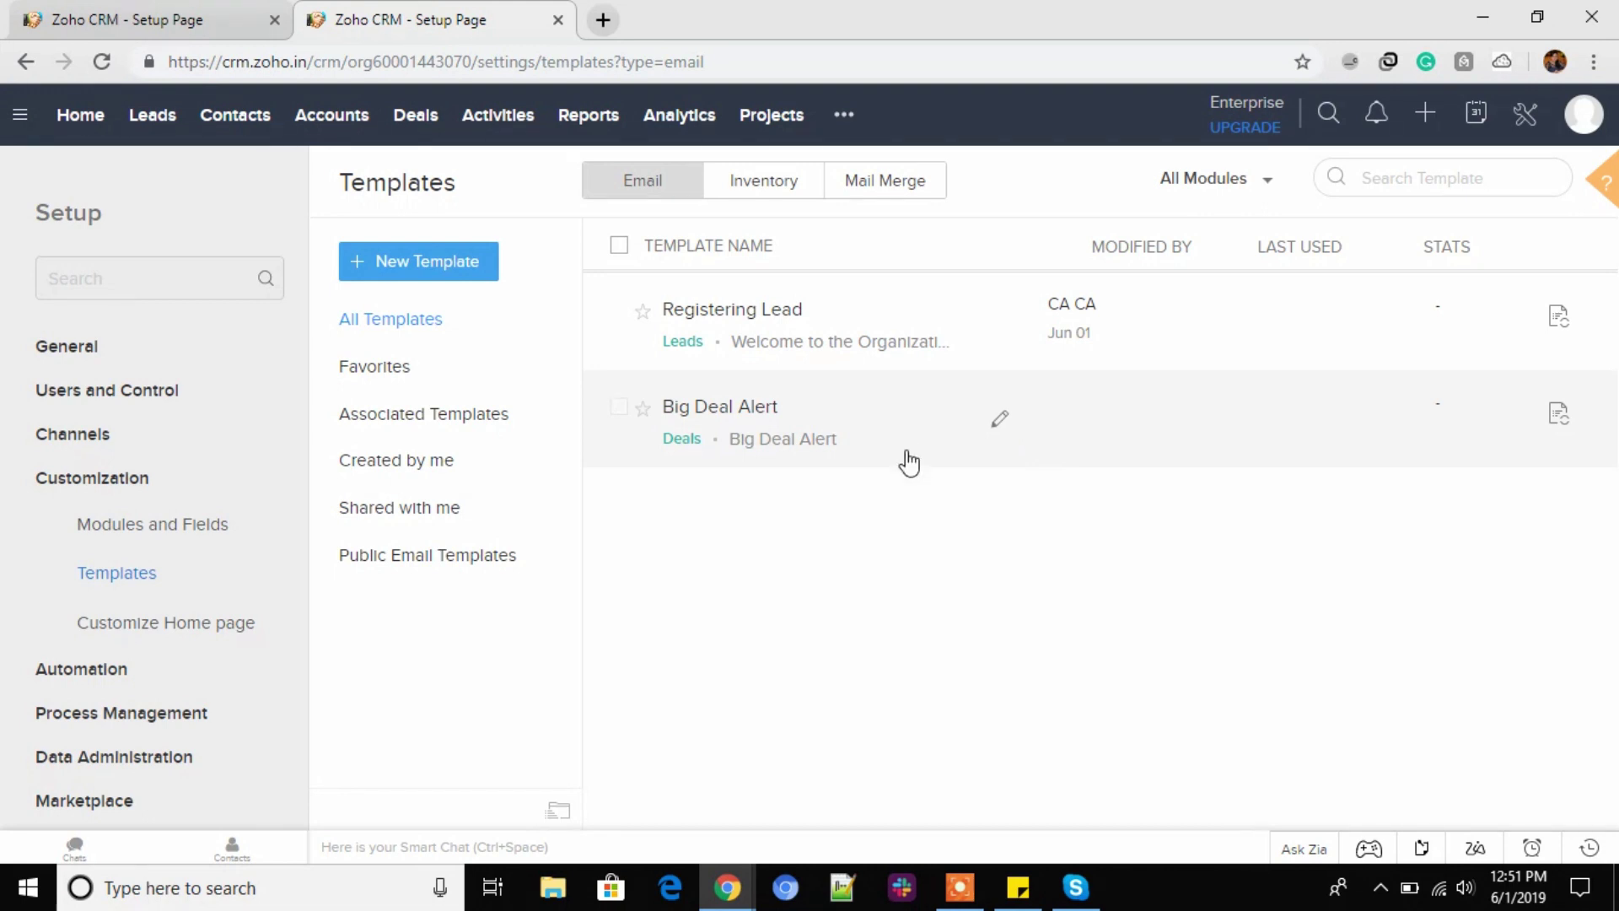
left_click(725, 312)
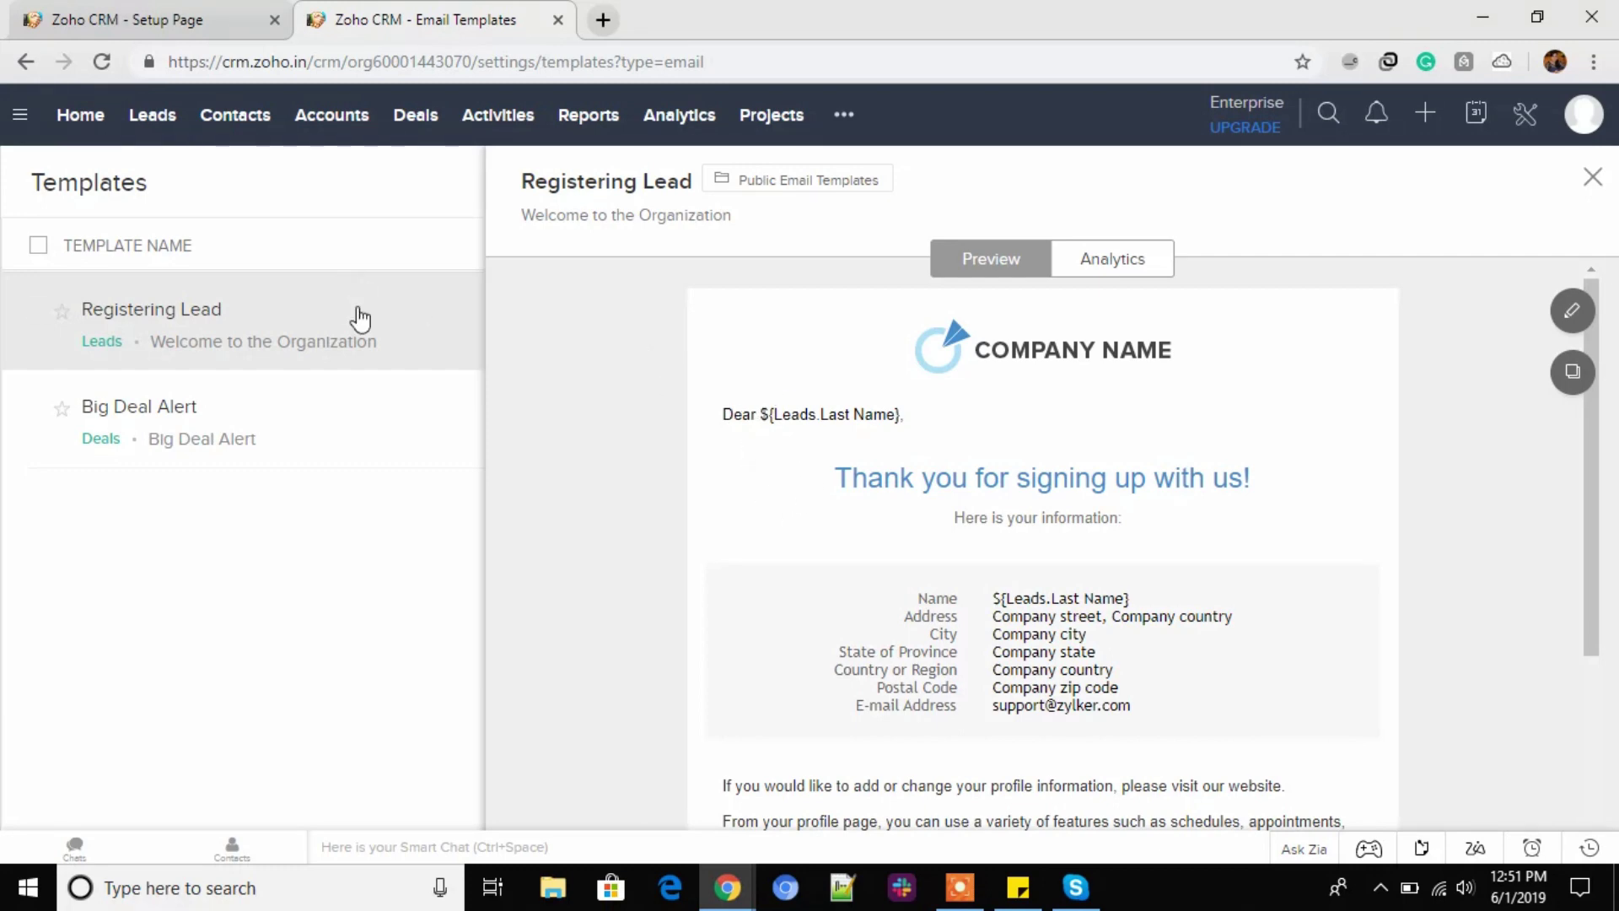
left_click(28, 61)
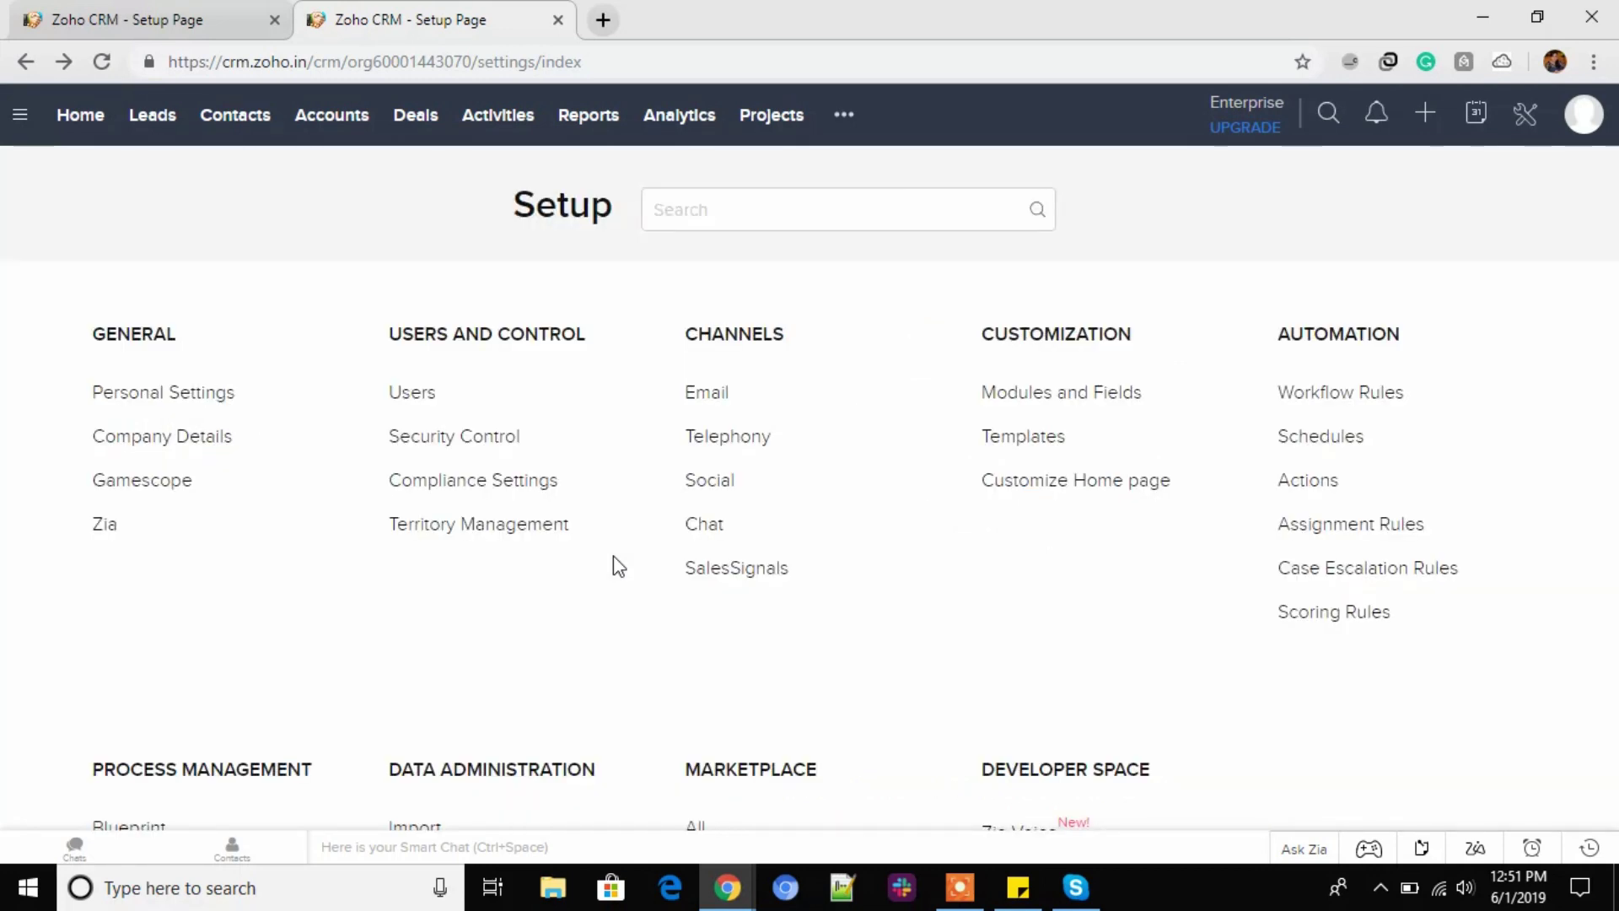
left_click(1023, 440)
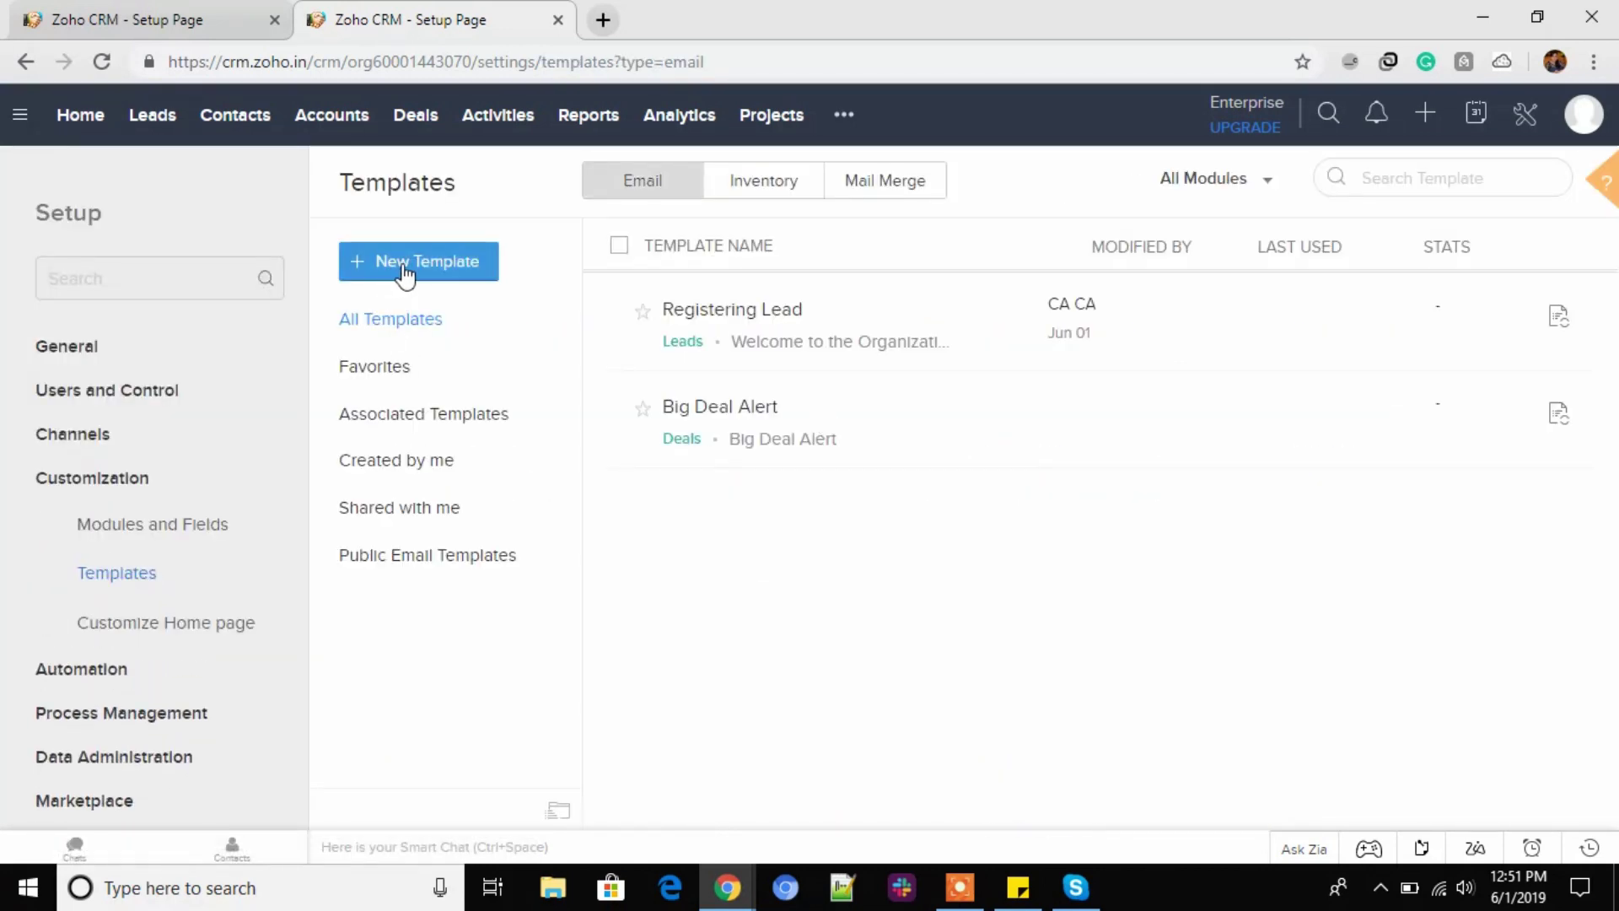
Create a new Accounts email template from the Holiday 3 gallery design.
left_click(403, 266)
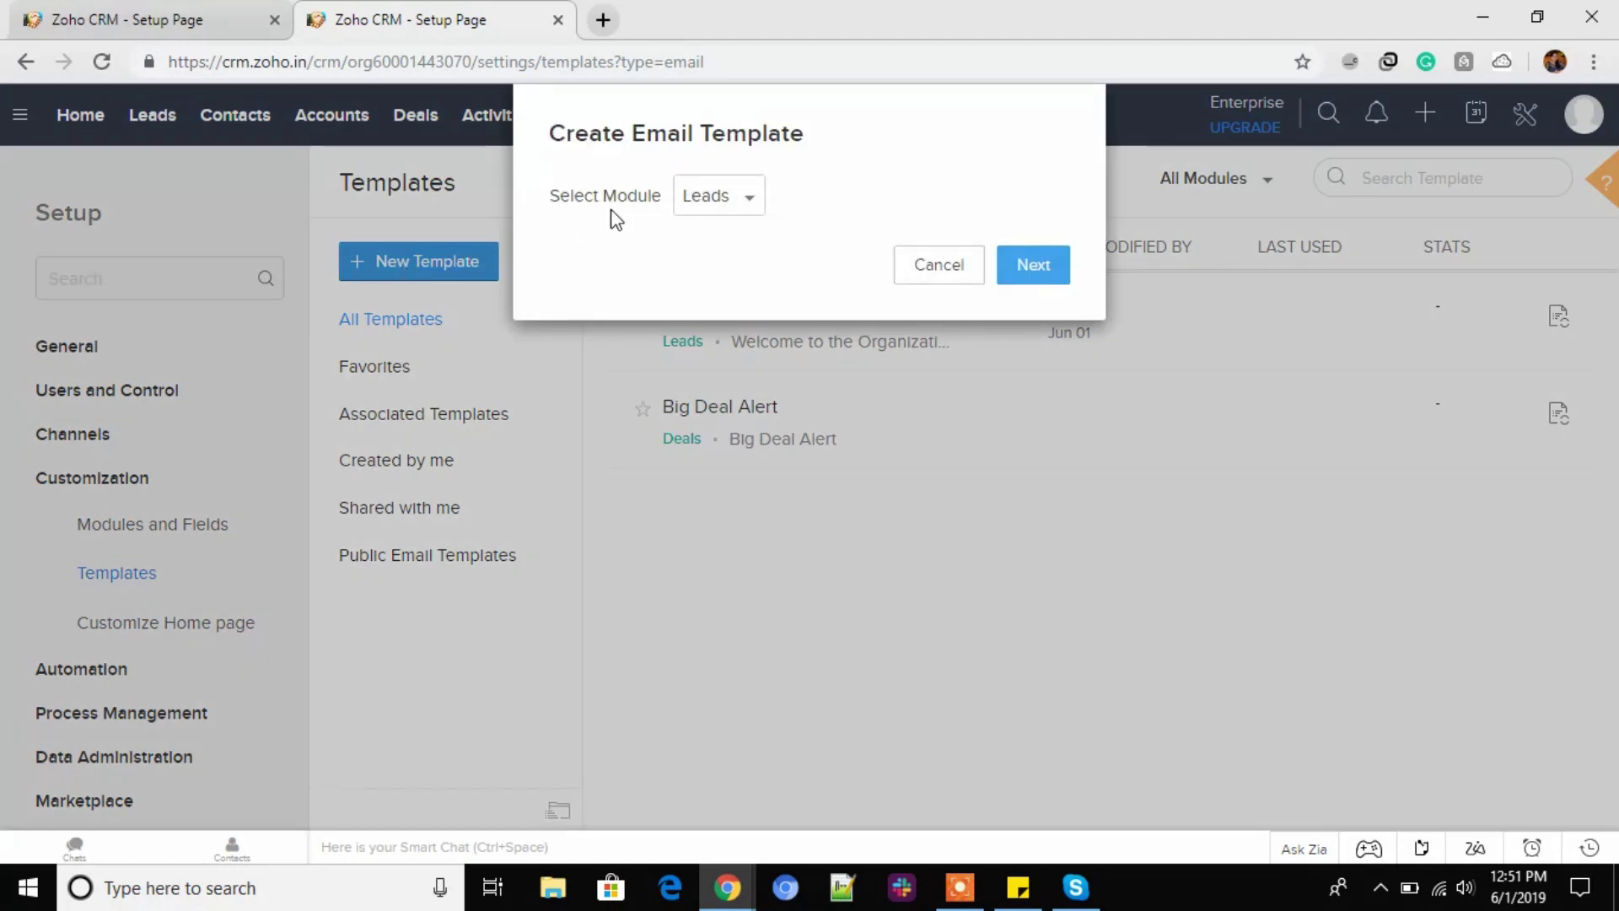
left_click_drag(549, 206, 660, 184)
left_click(742, 201)
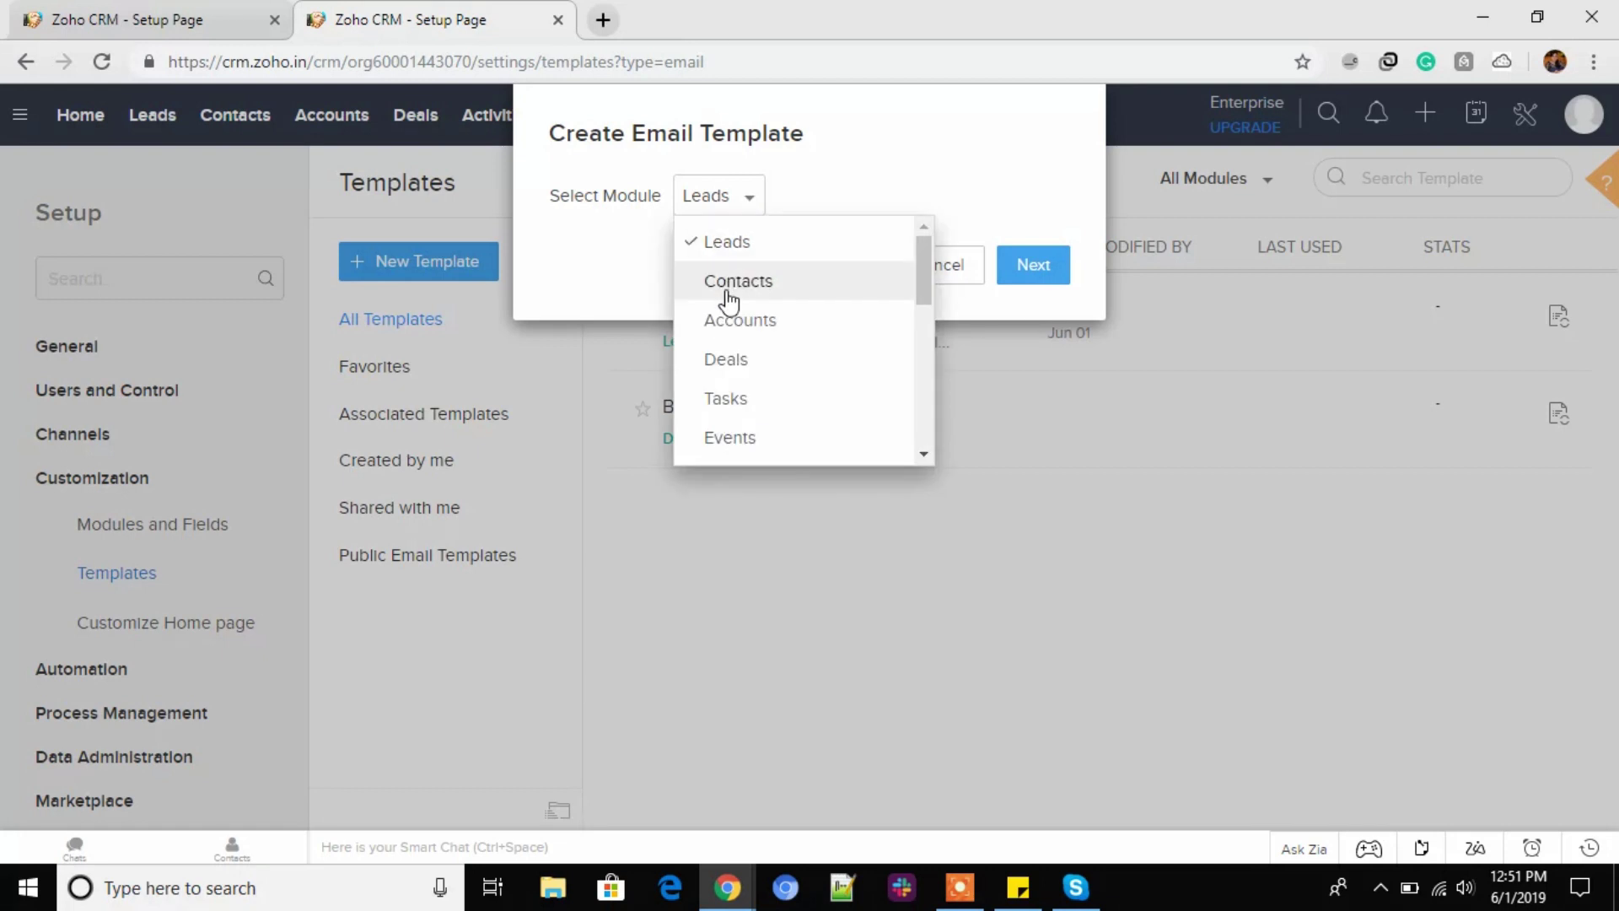
left_click(797, 320)
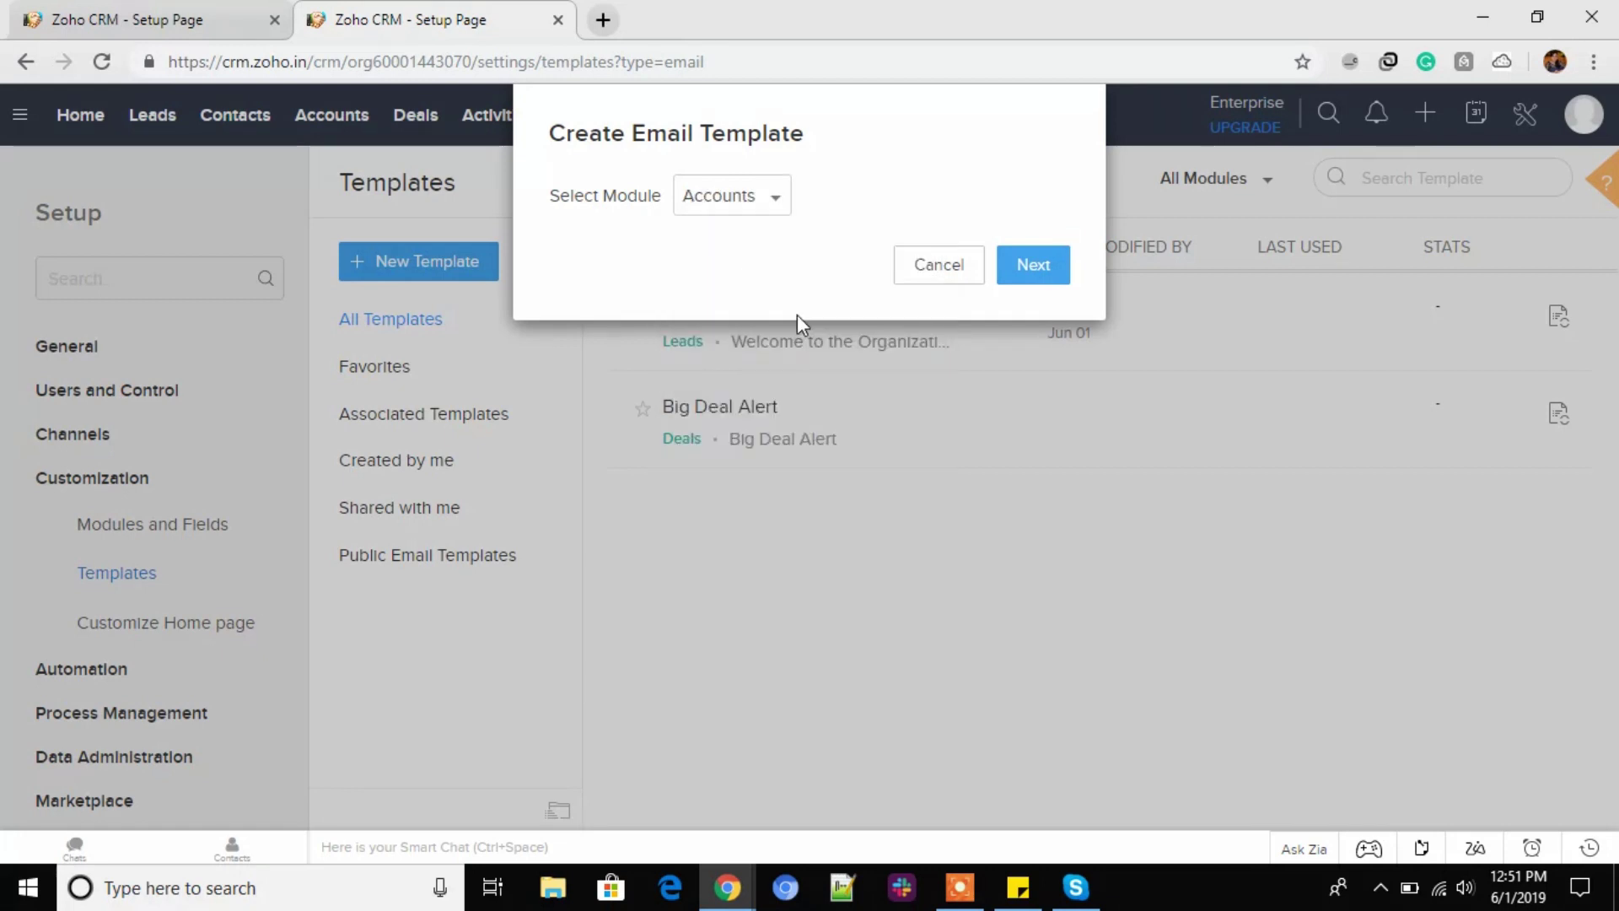
left_click(1035, 263)
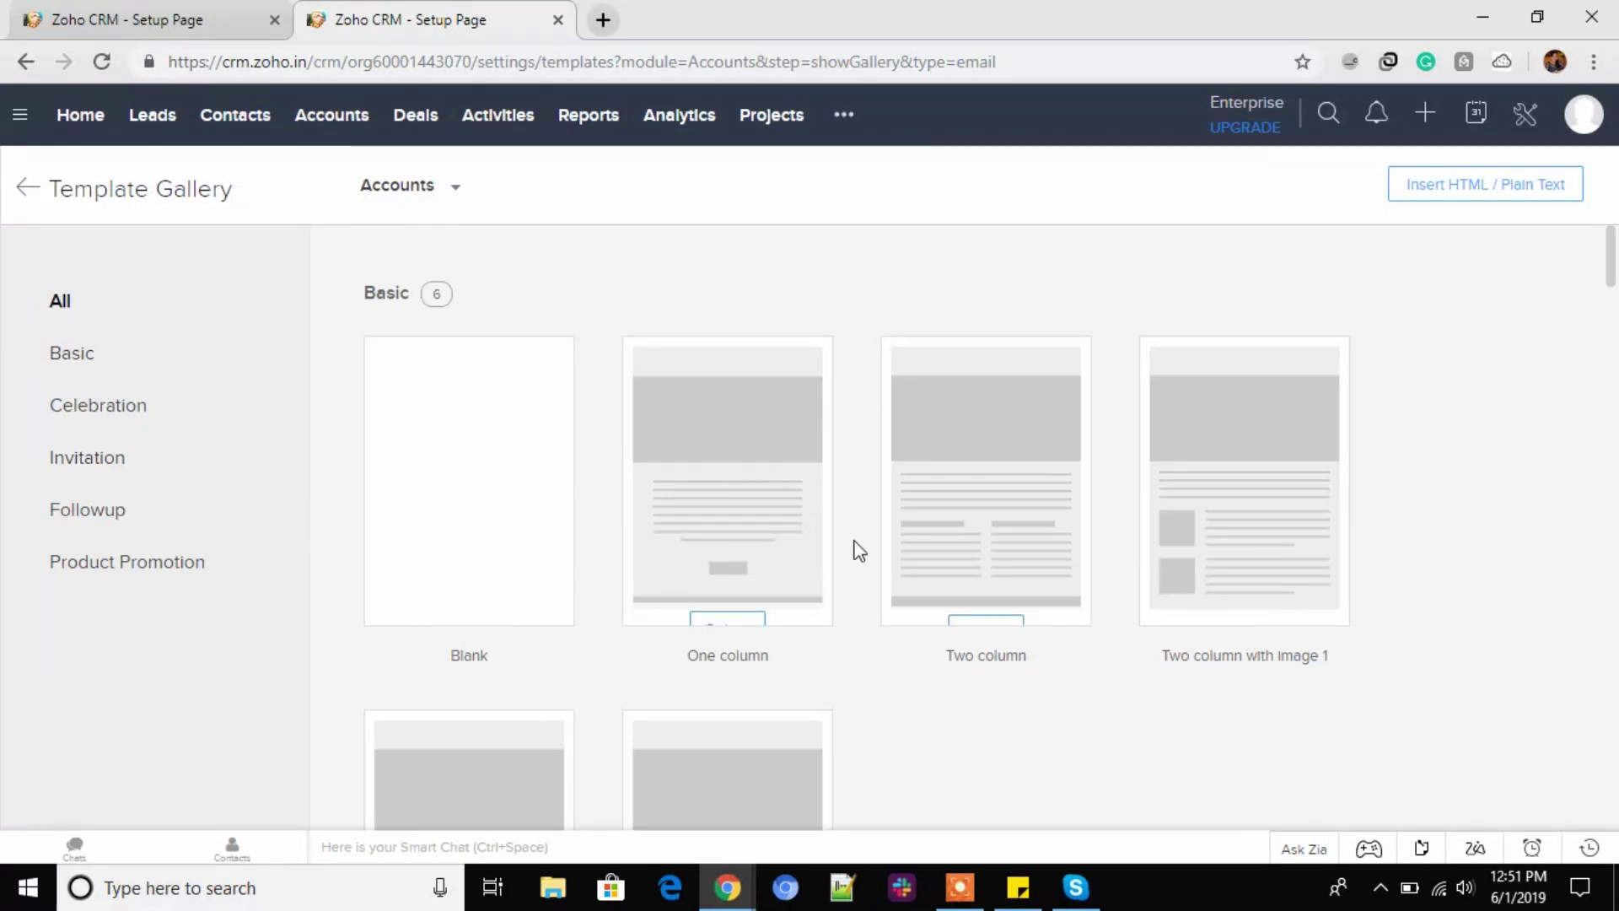
scroll(853, 549, "down", 10)
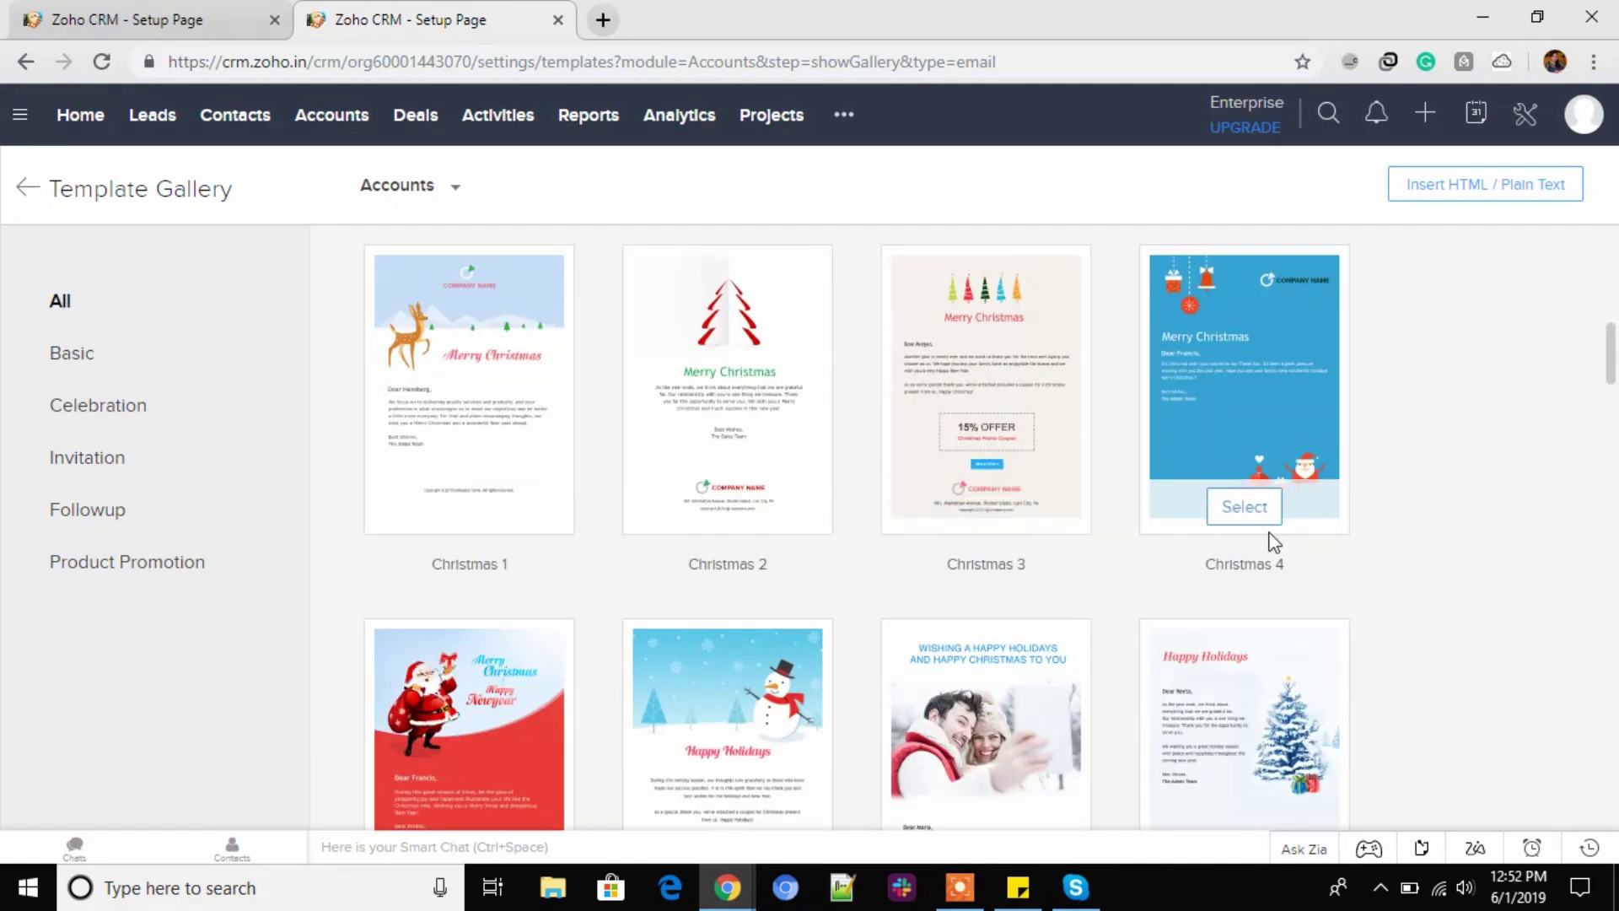
scroll(1251, 514, "down", 3)
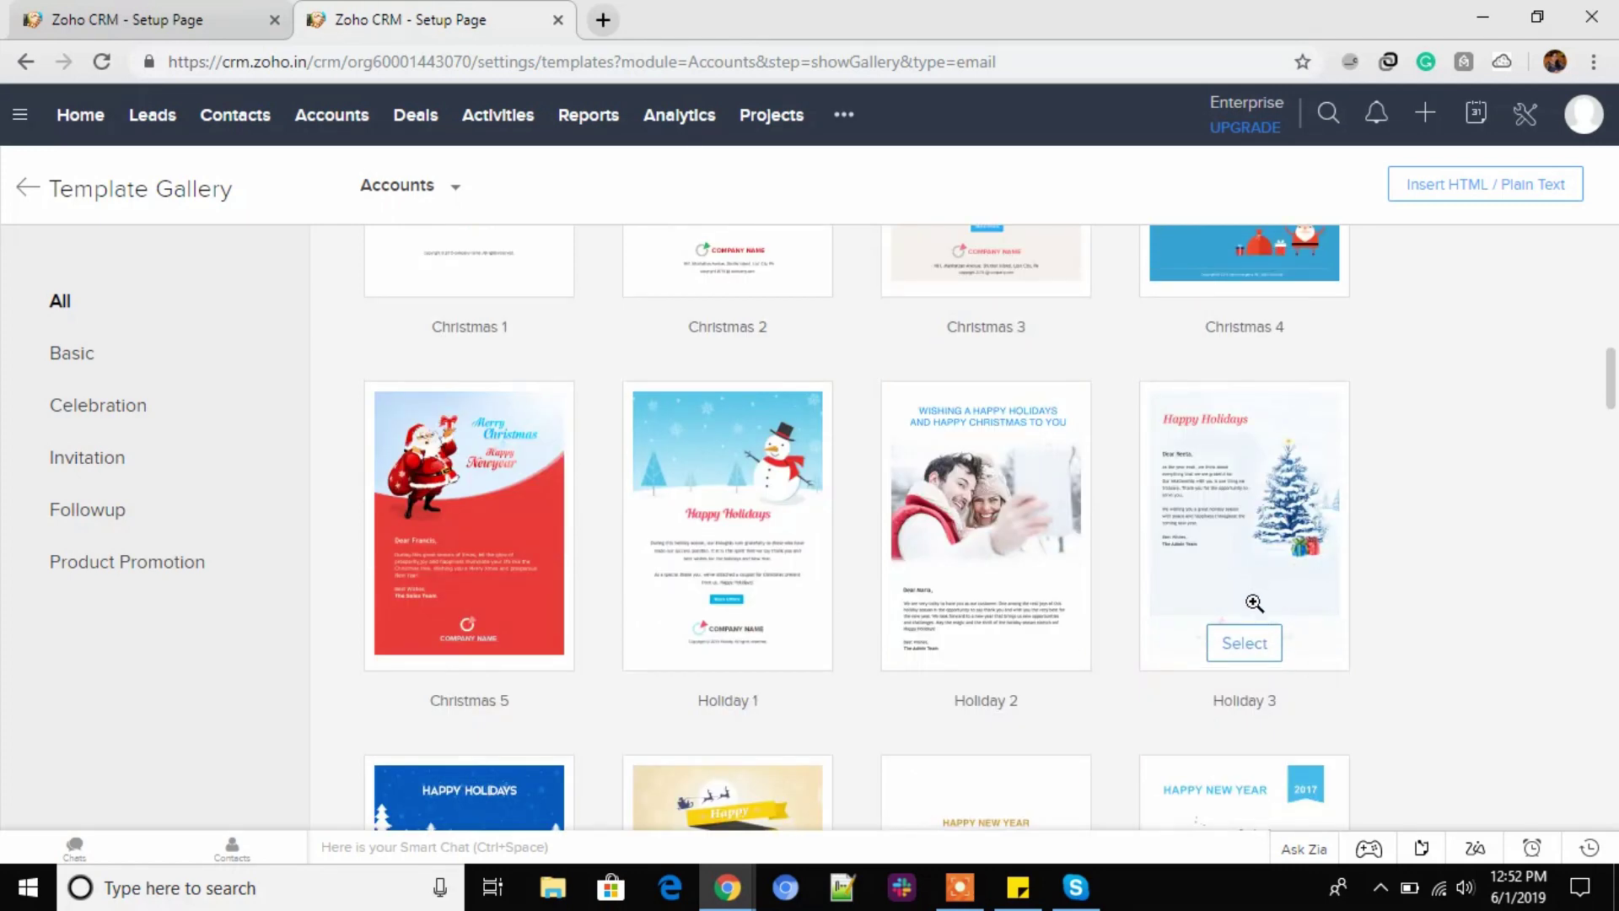
left_click(1246, 649)
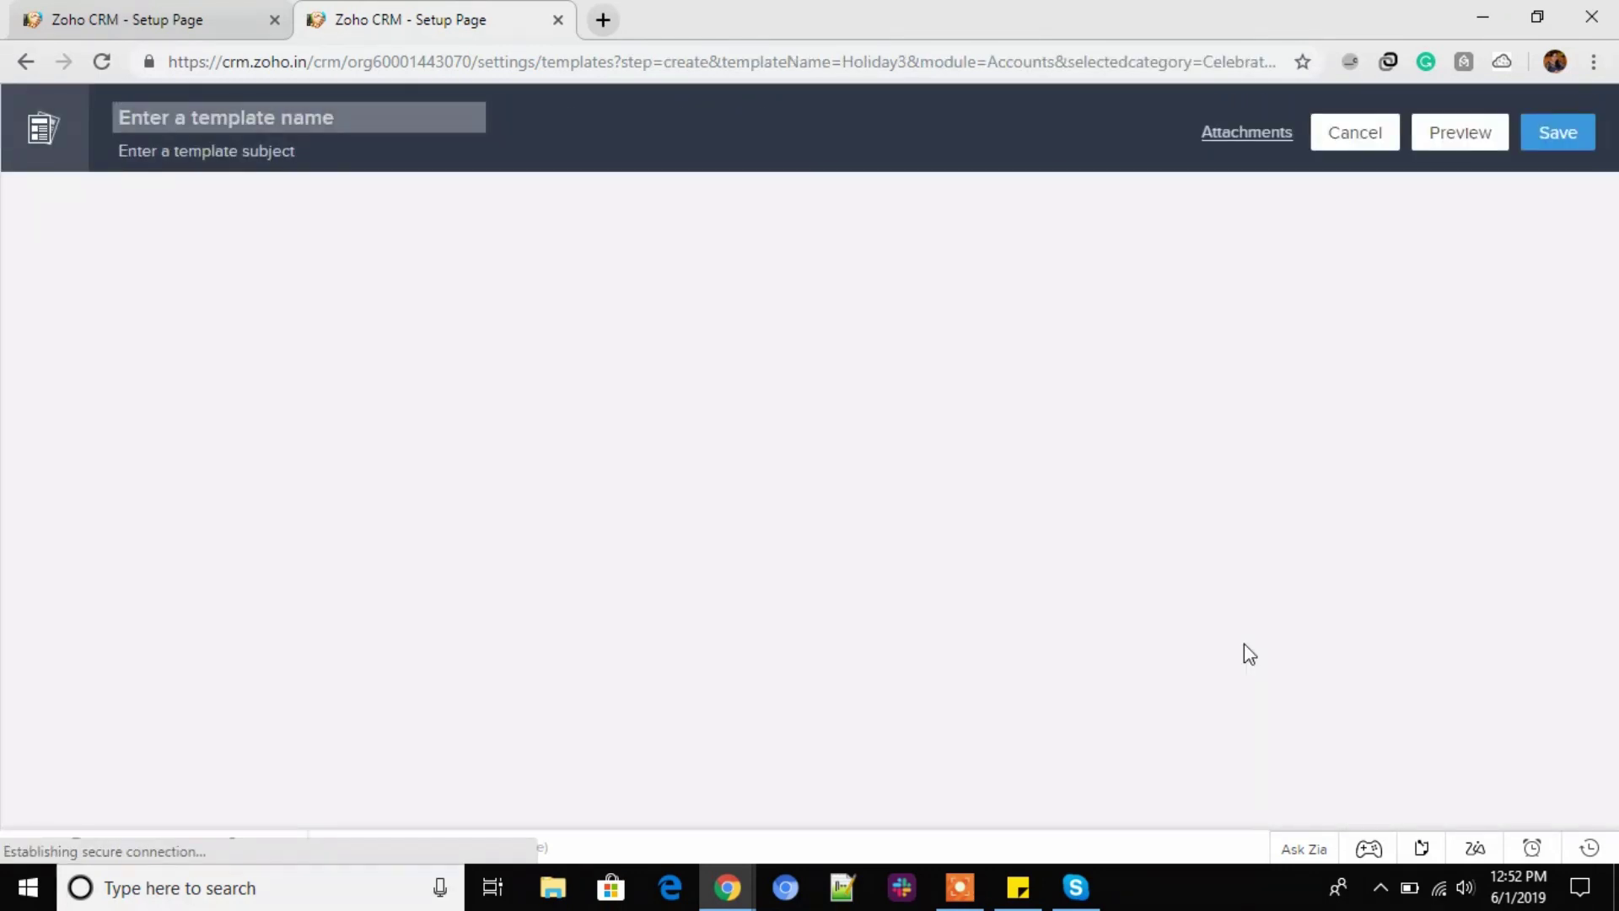
Name the template 'Enjoy your holidays!' with the subject 'Greetings!'.
left_click(269, 118)
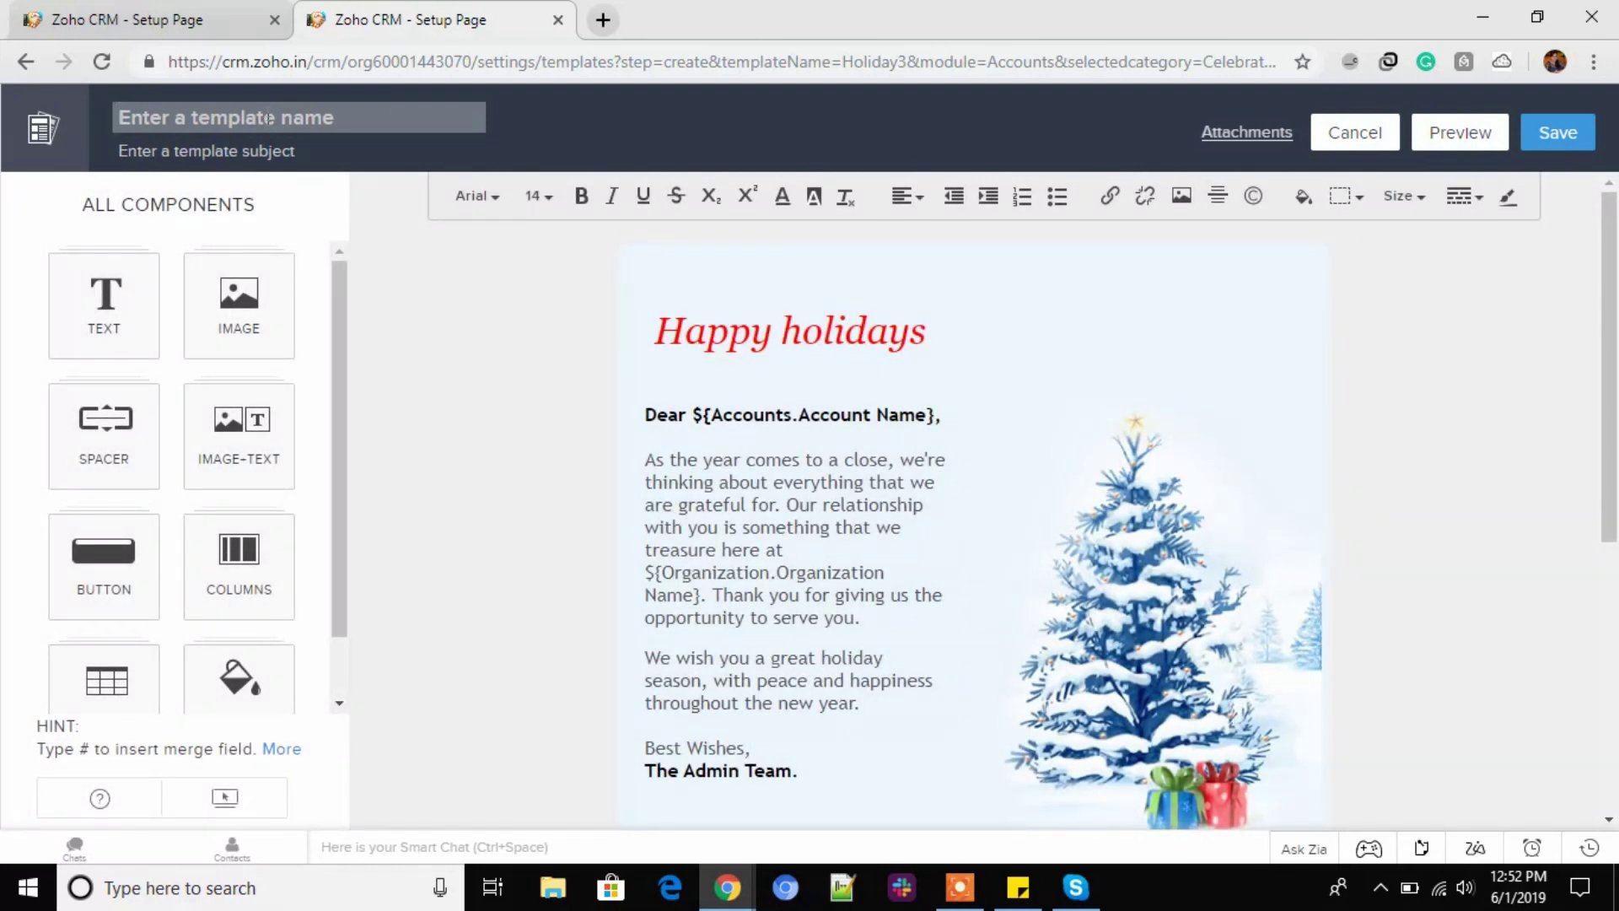
type("Enjoy")
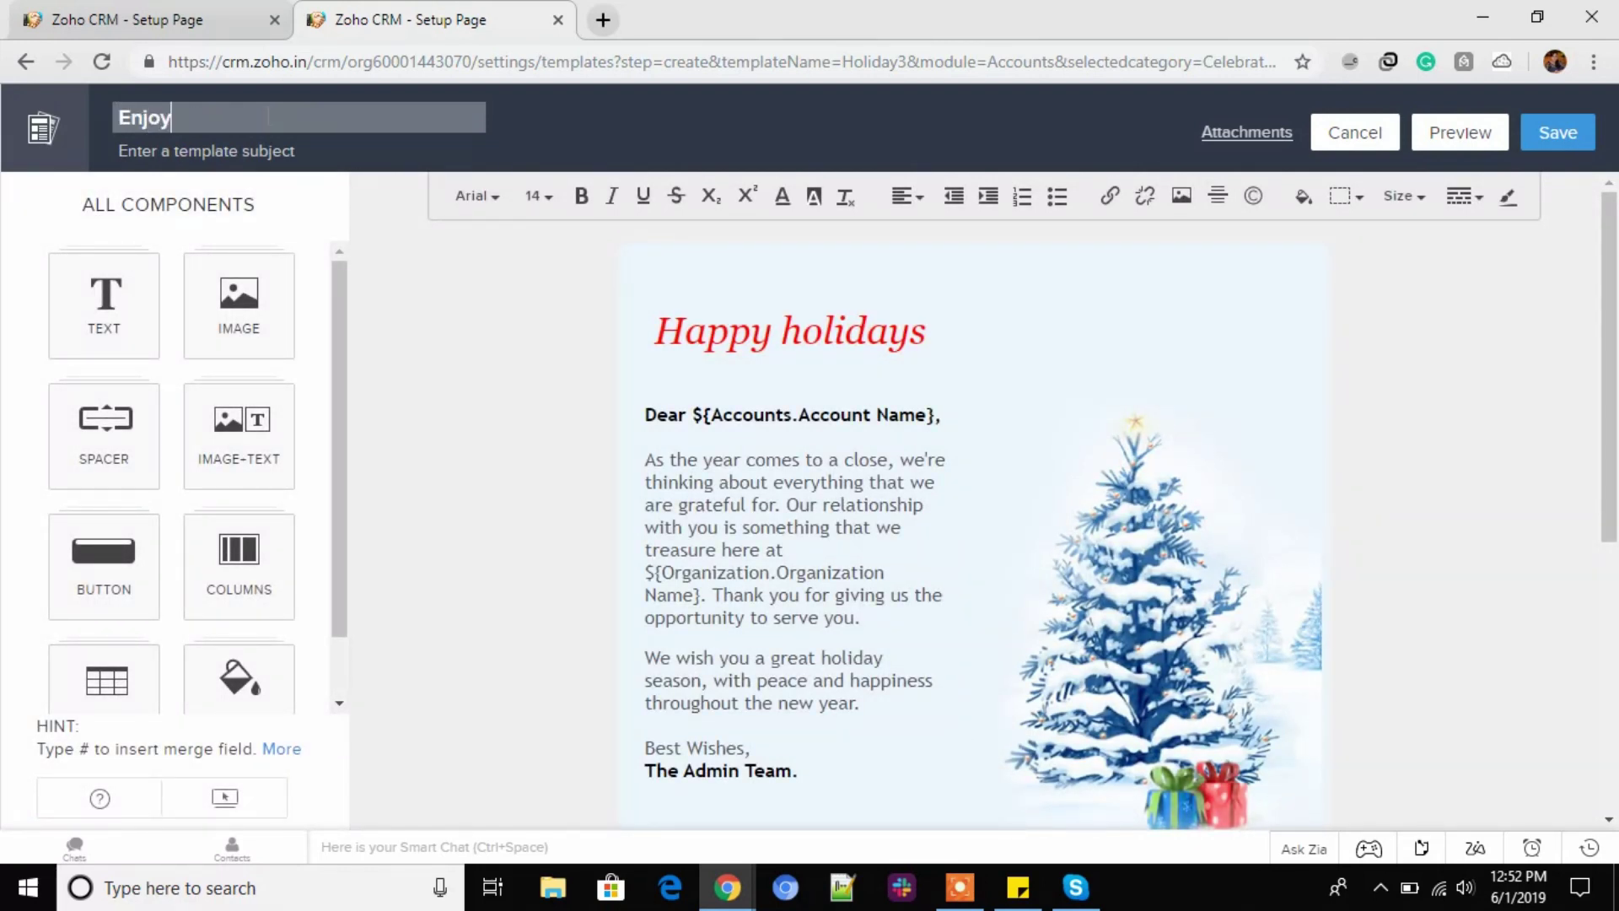
type(" your holidays!")
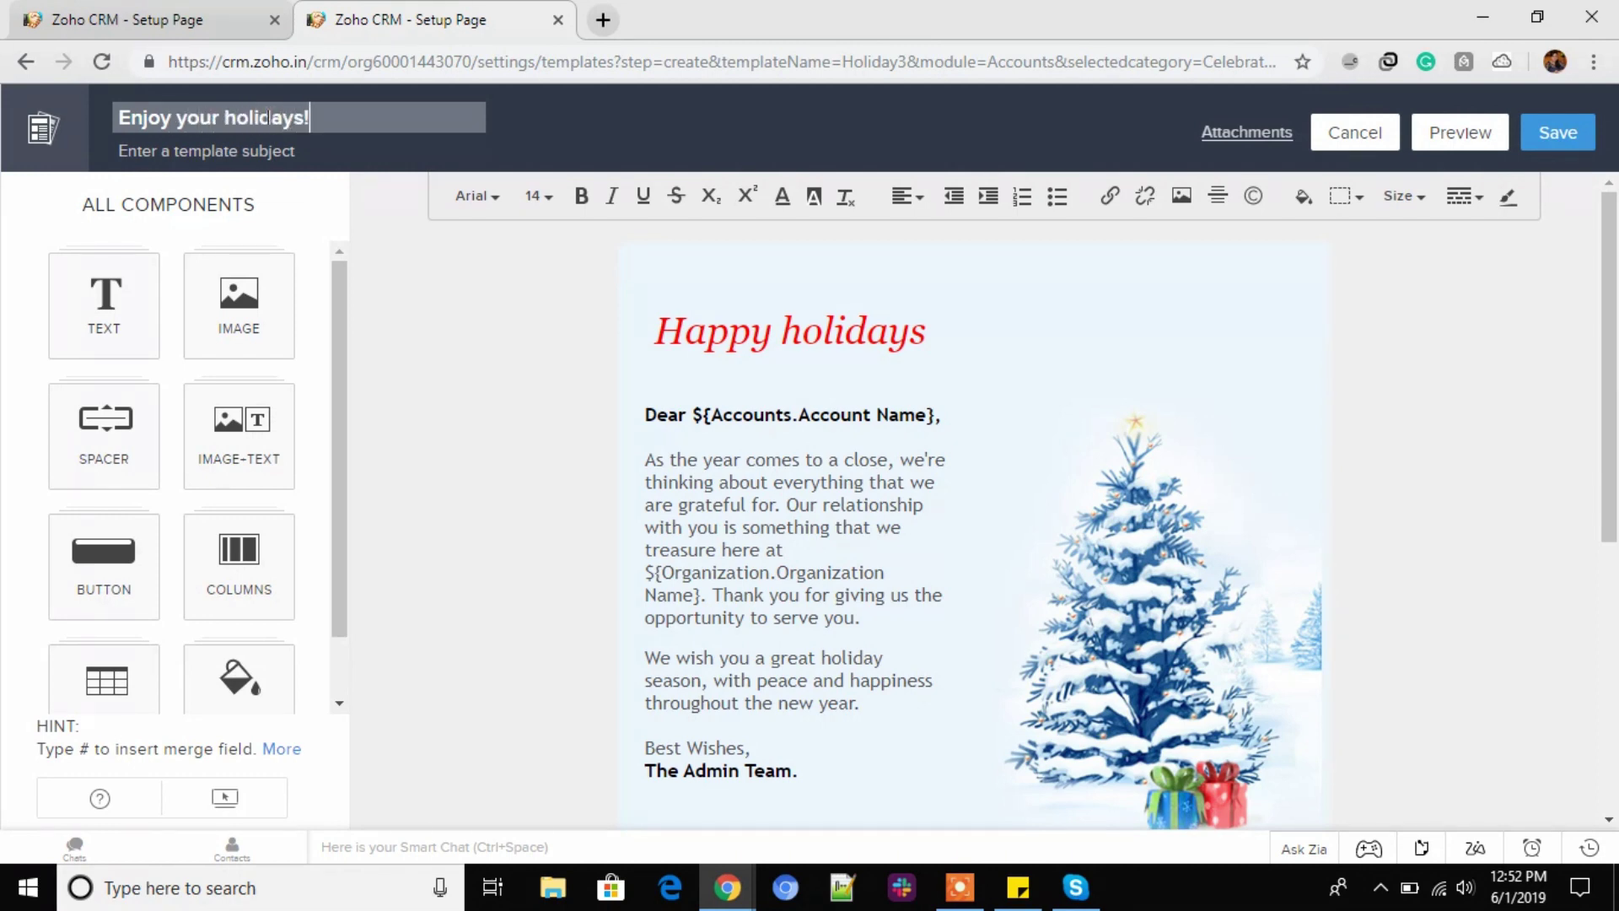
key("Tab")
type("Gree")
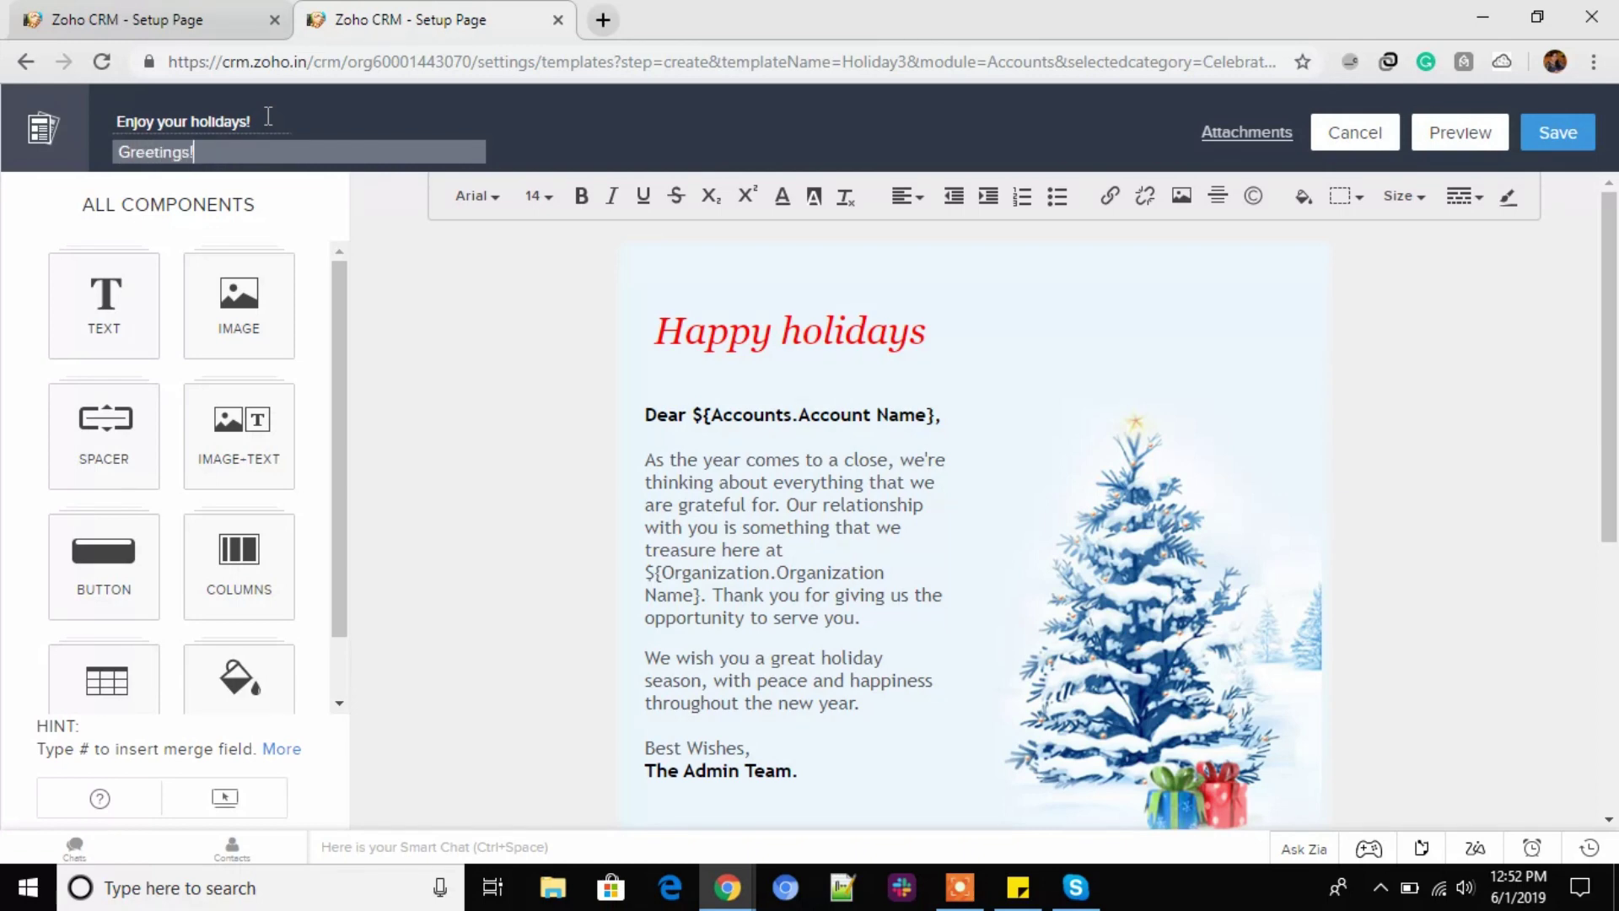
left_click(744, 413)
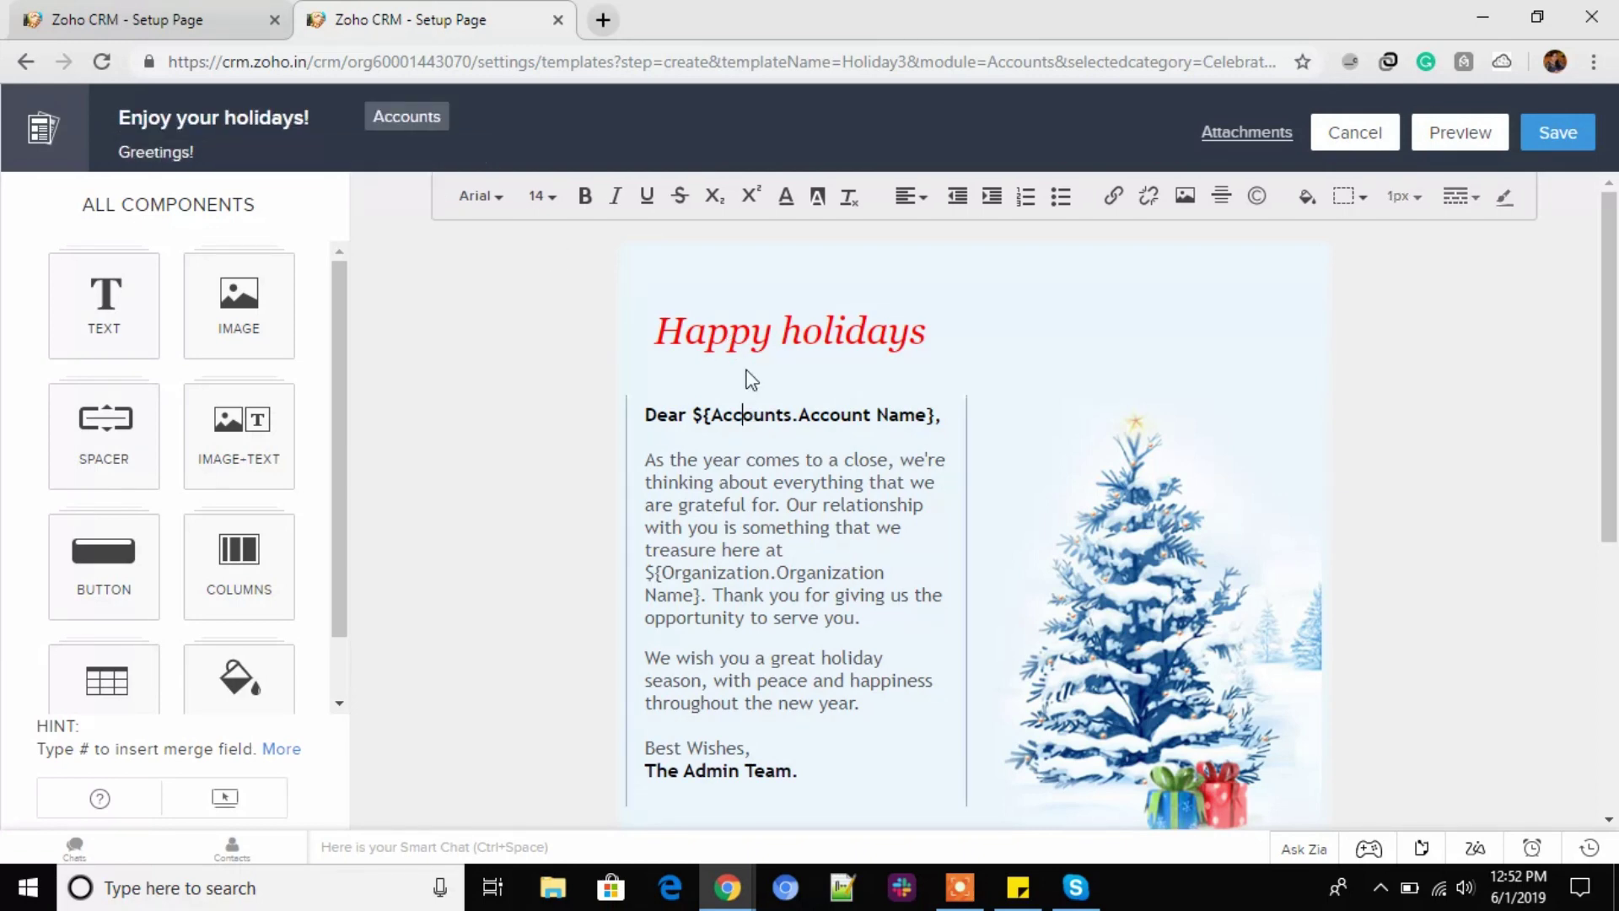
left_click(749, 331)
scroll(1075, 514, "down", 5)
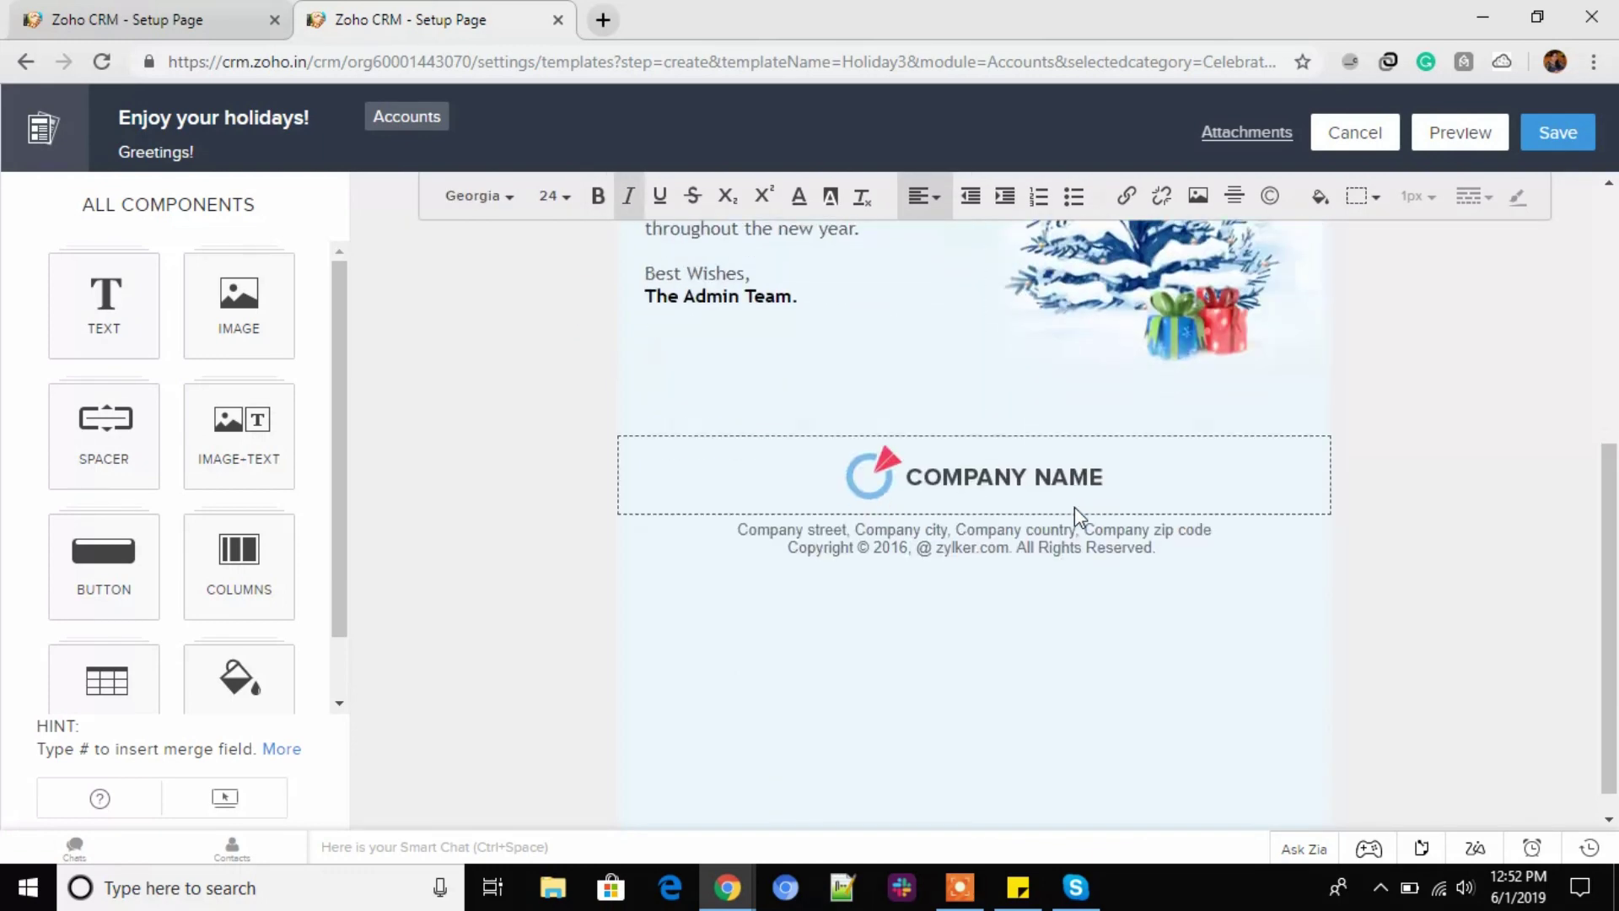
scroll(1046, 517, "up", 5)
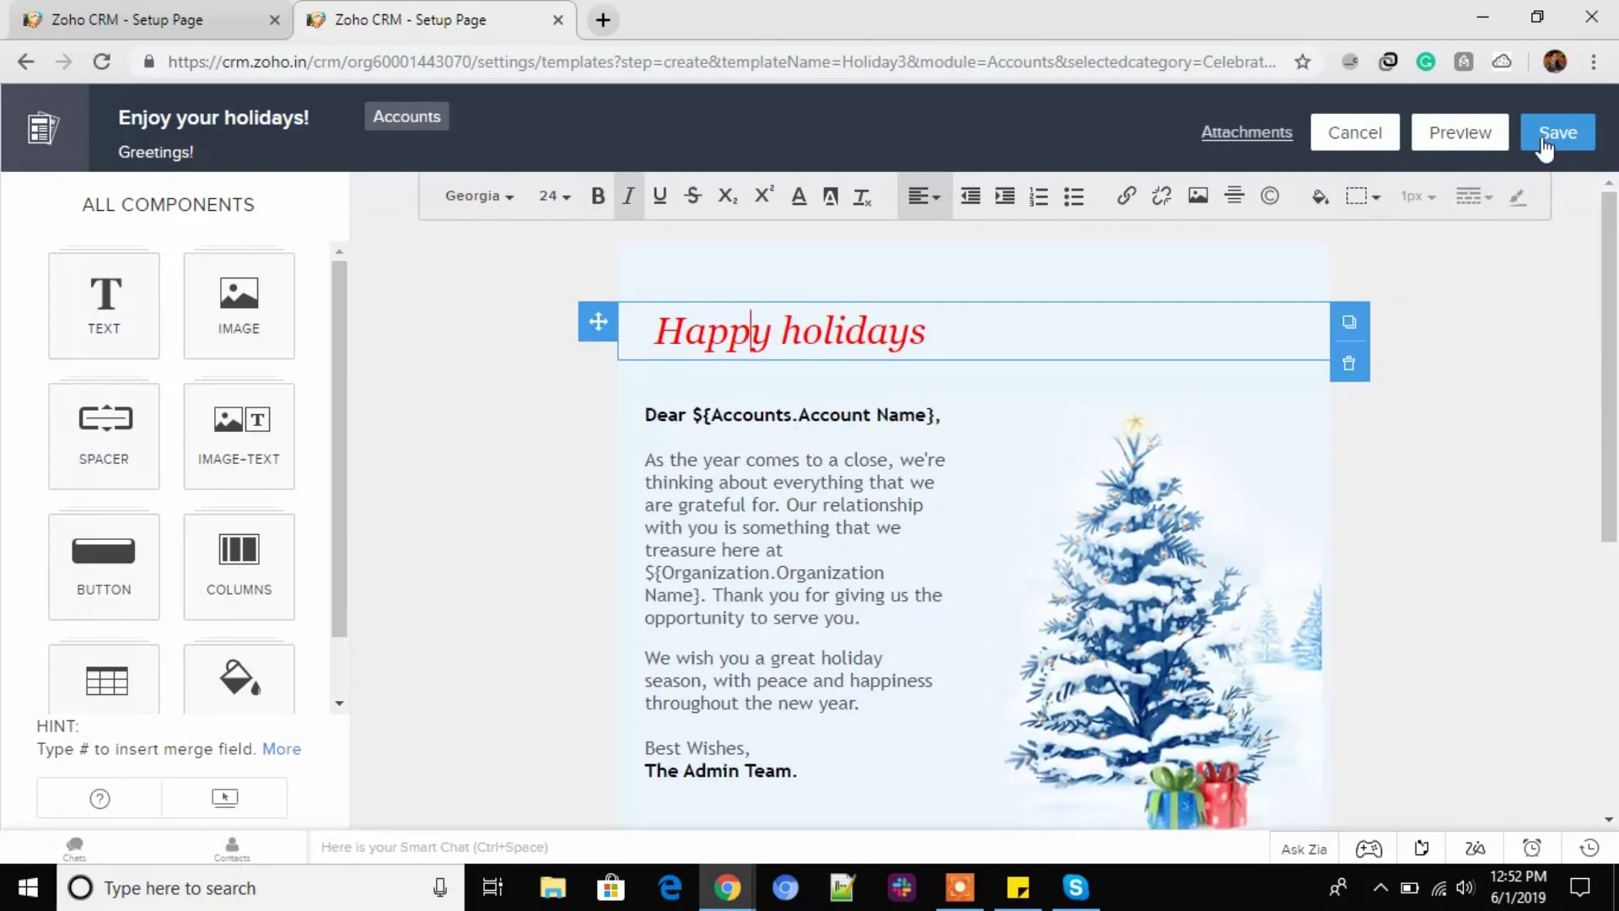
left_click(1463, 150)
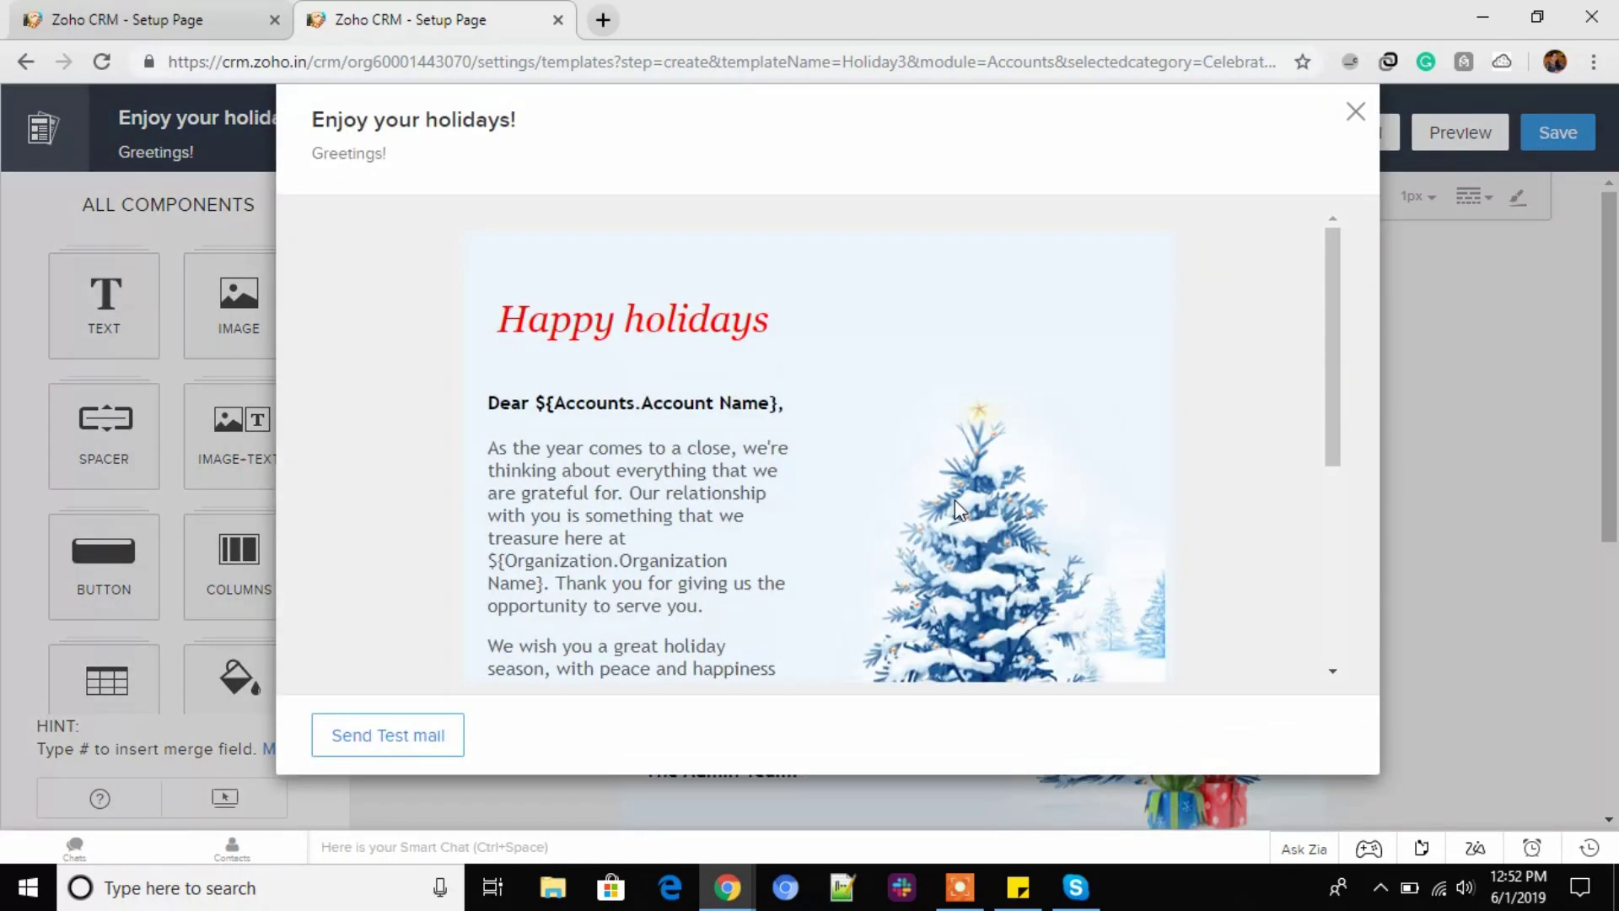
scroll(957, 508, "down", 5)
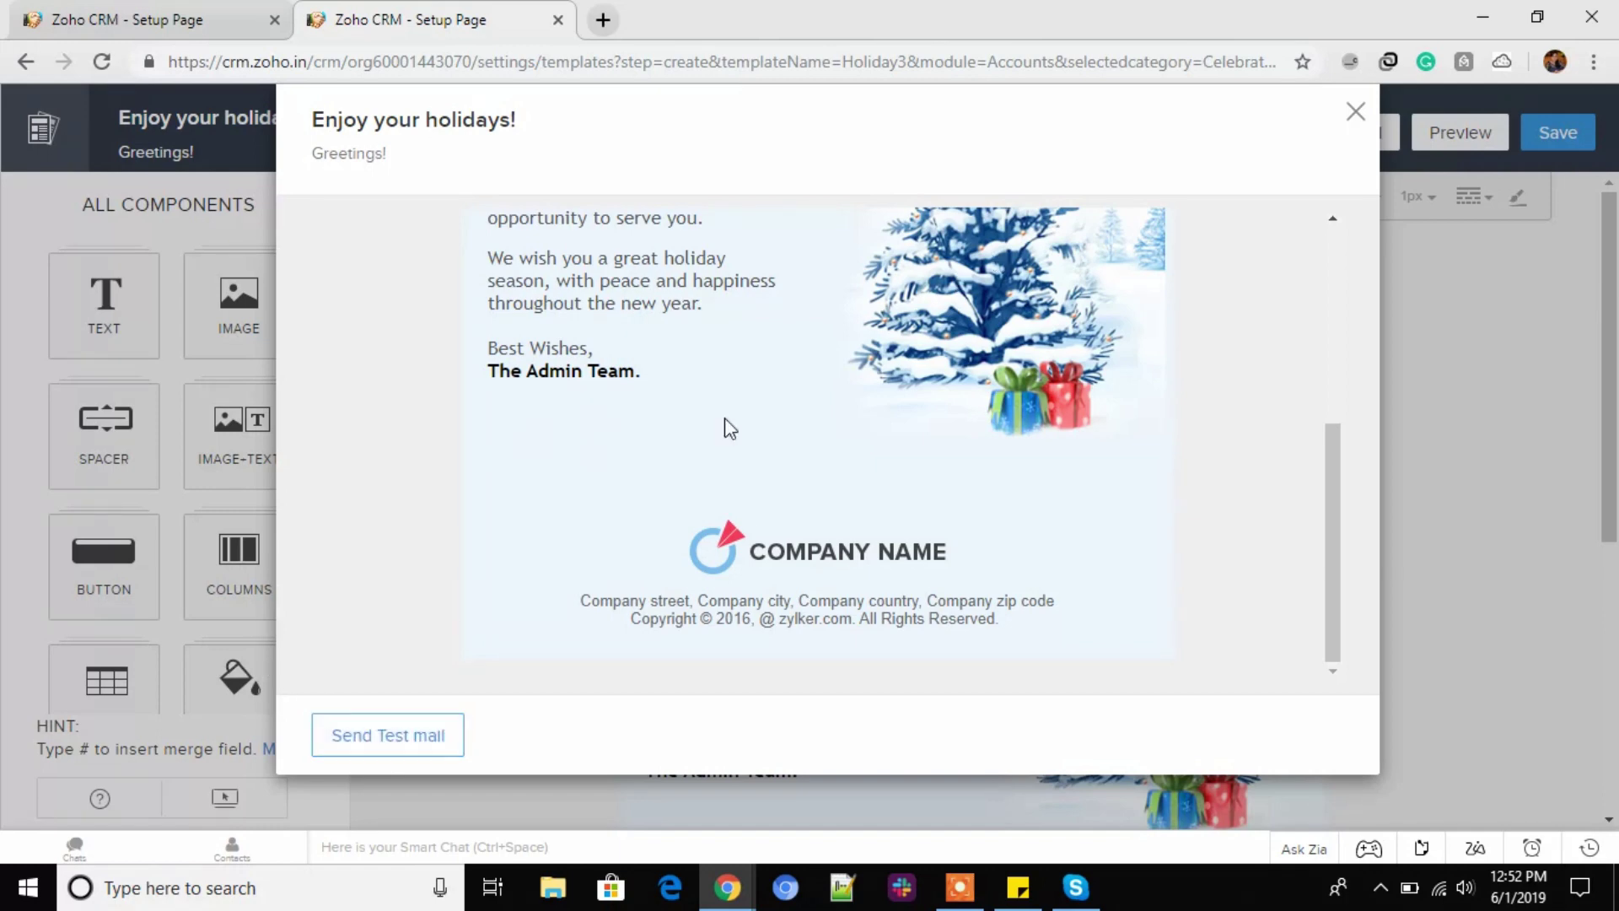
scroll(732, 420, "up", 5)
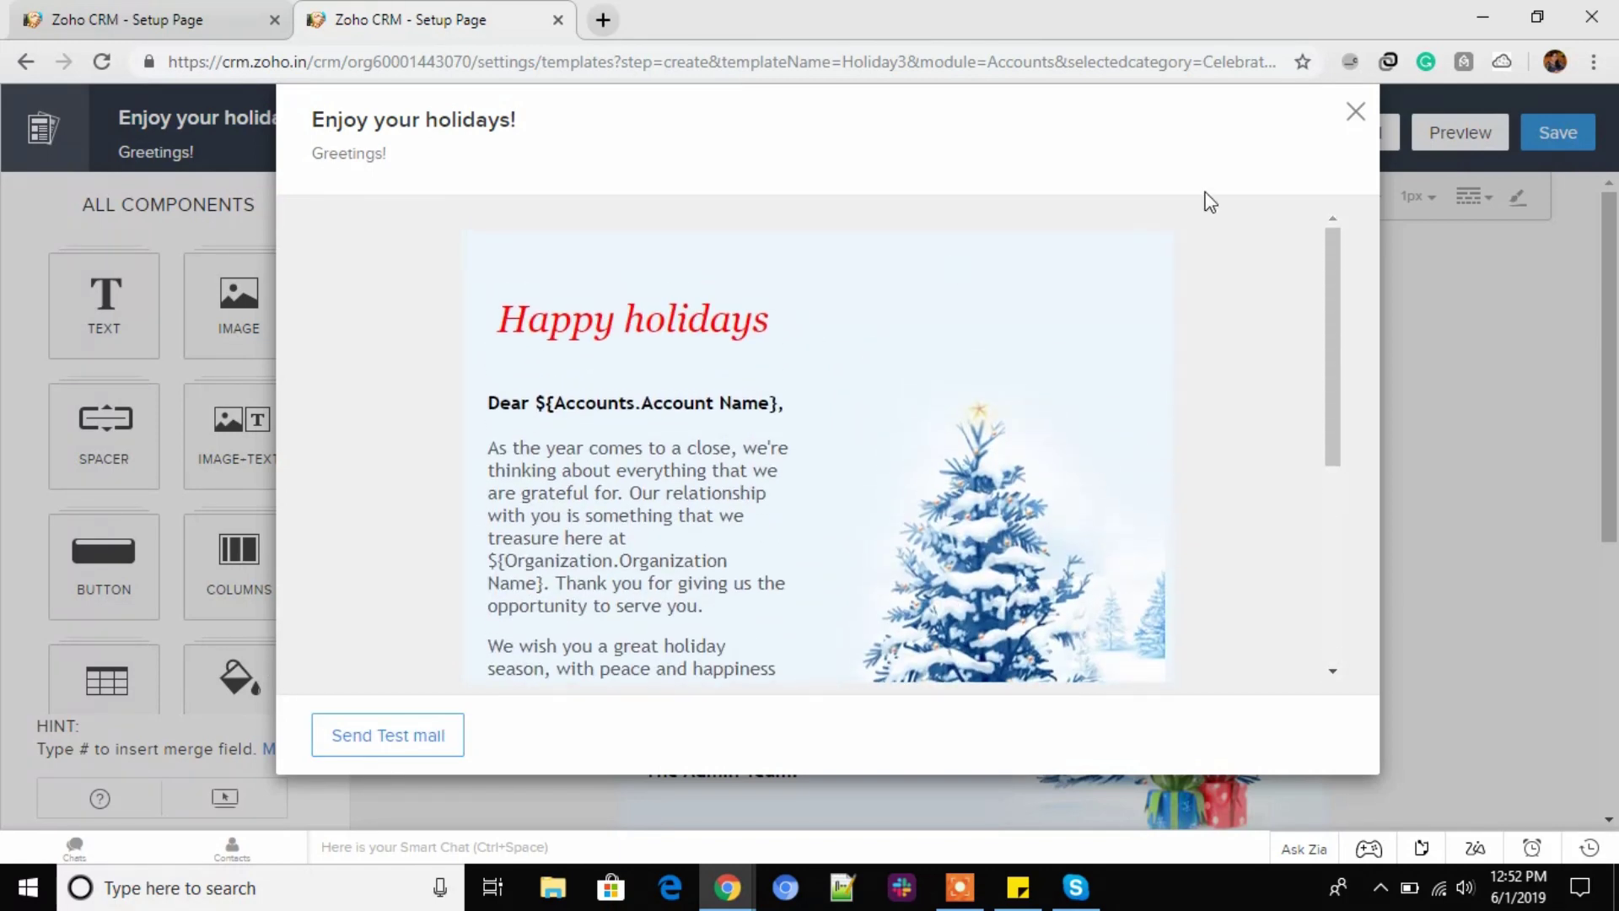
left_click(1355, 113)
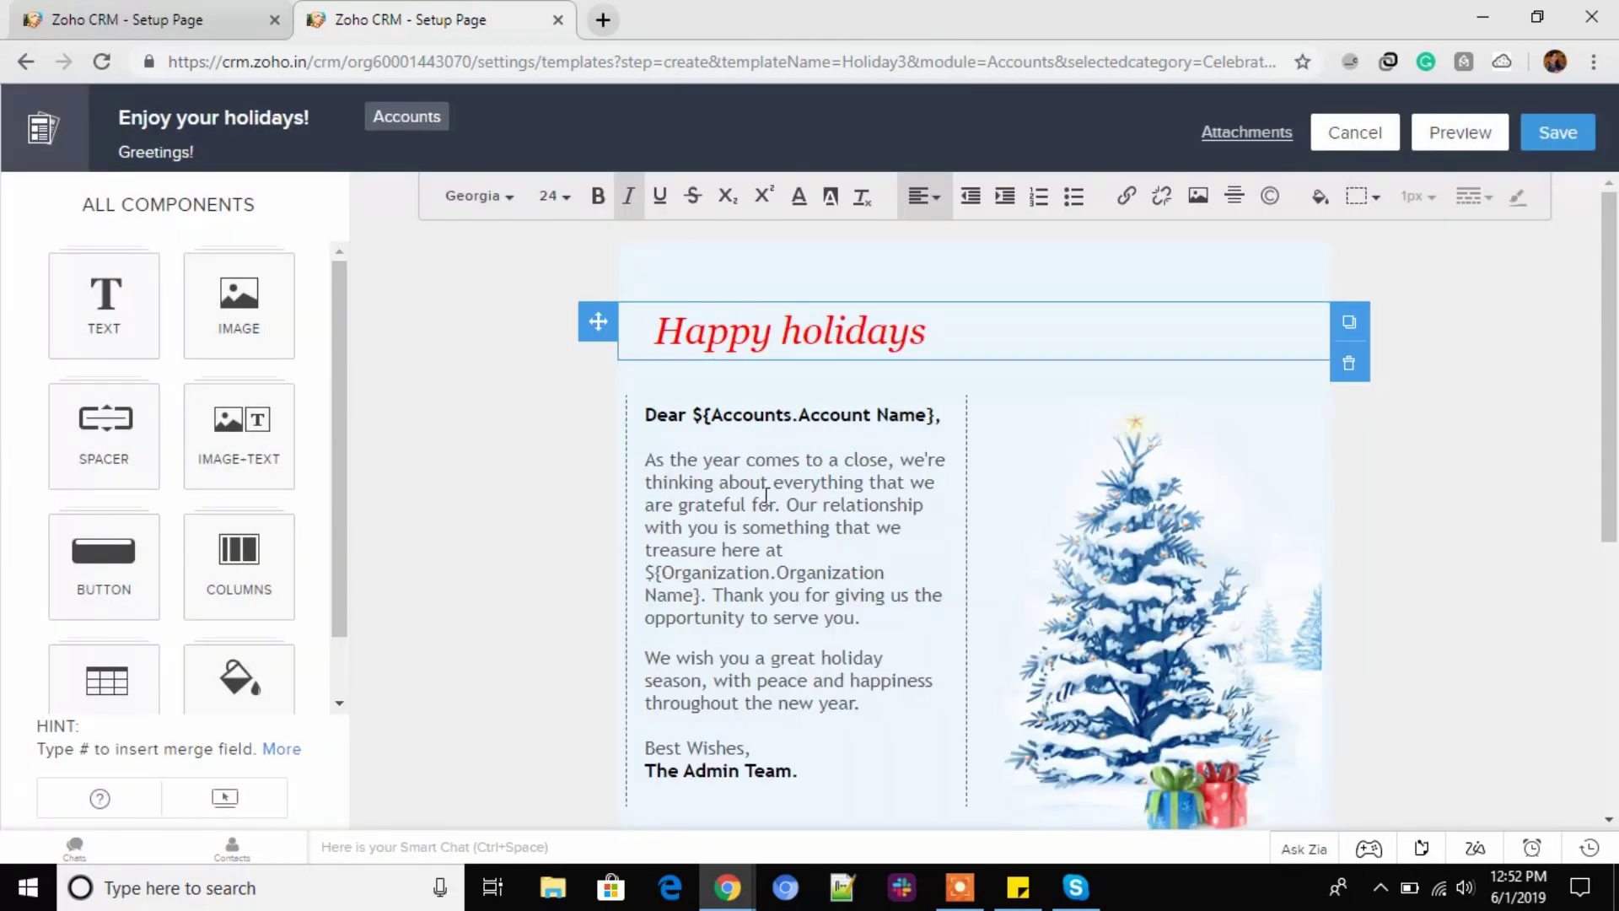
left_click_drag(693, 414, 947, 422)
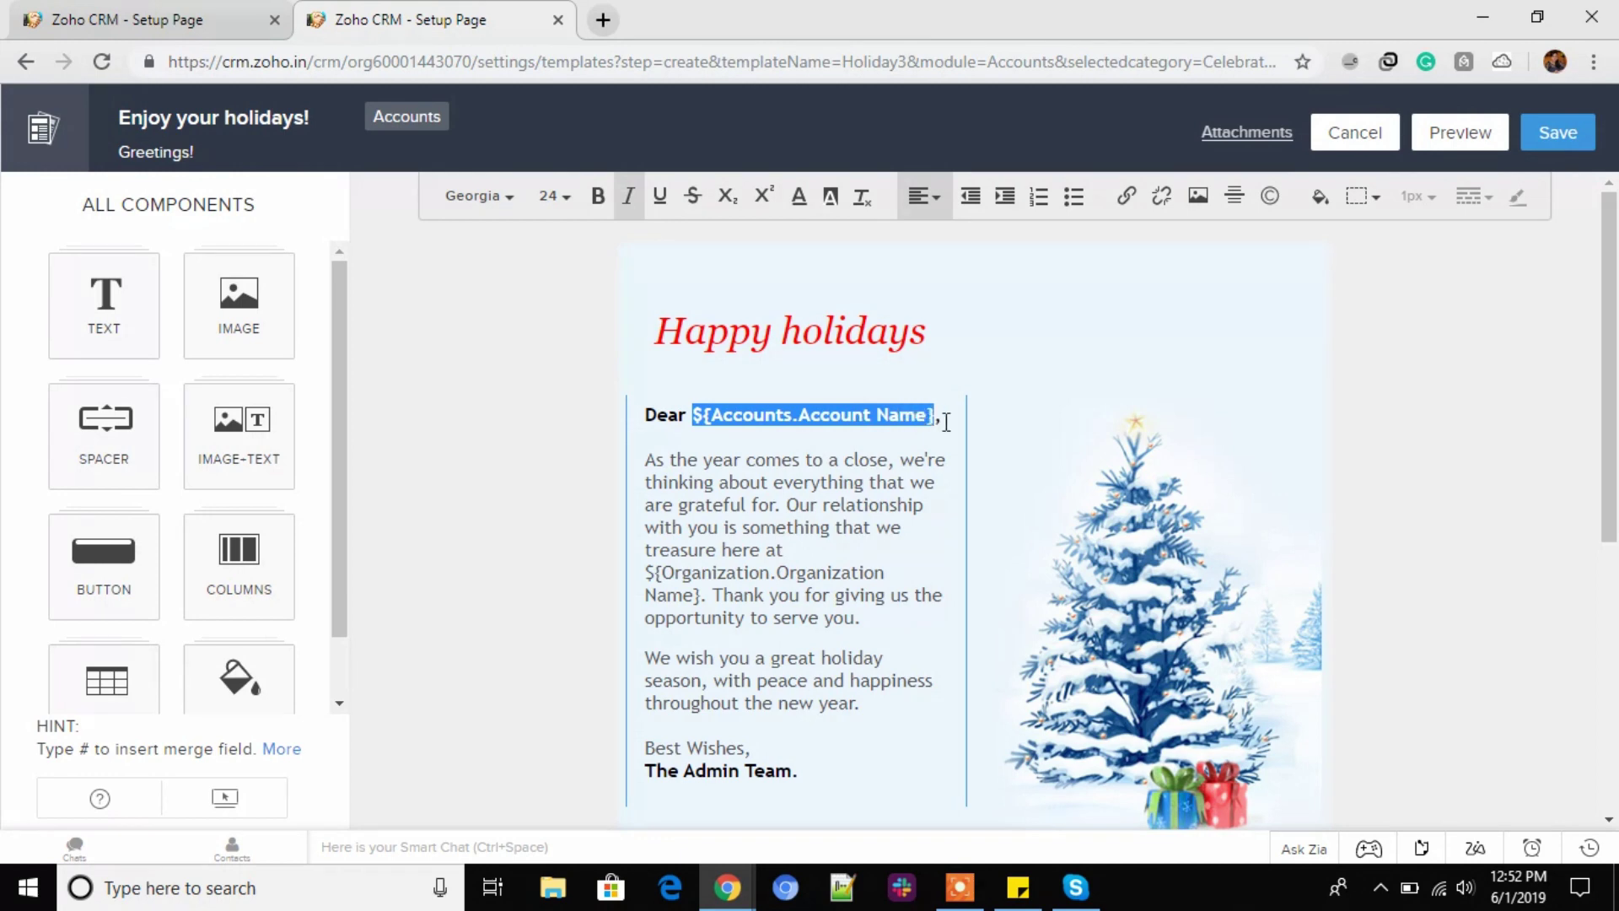
left_click(705, 414)
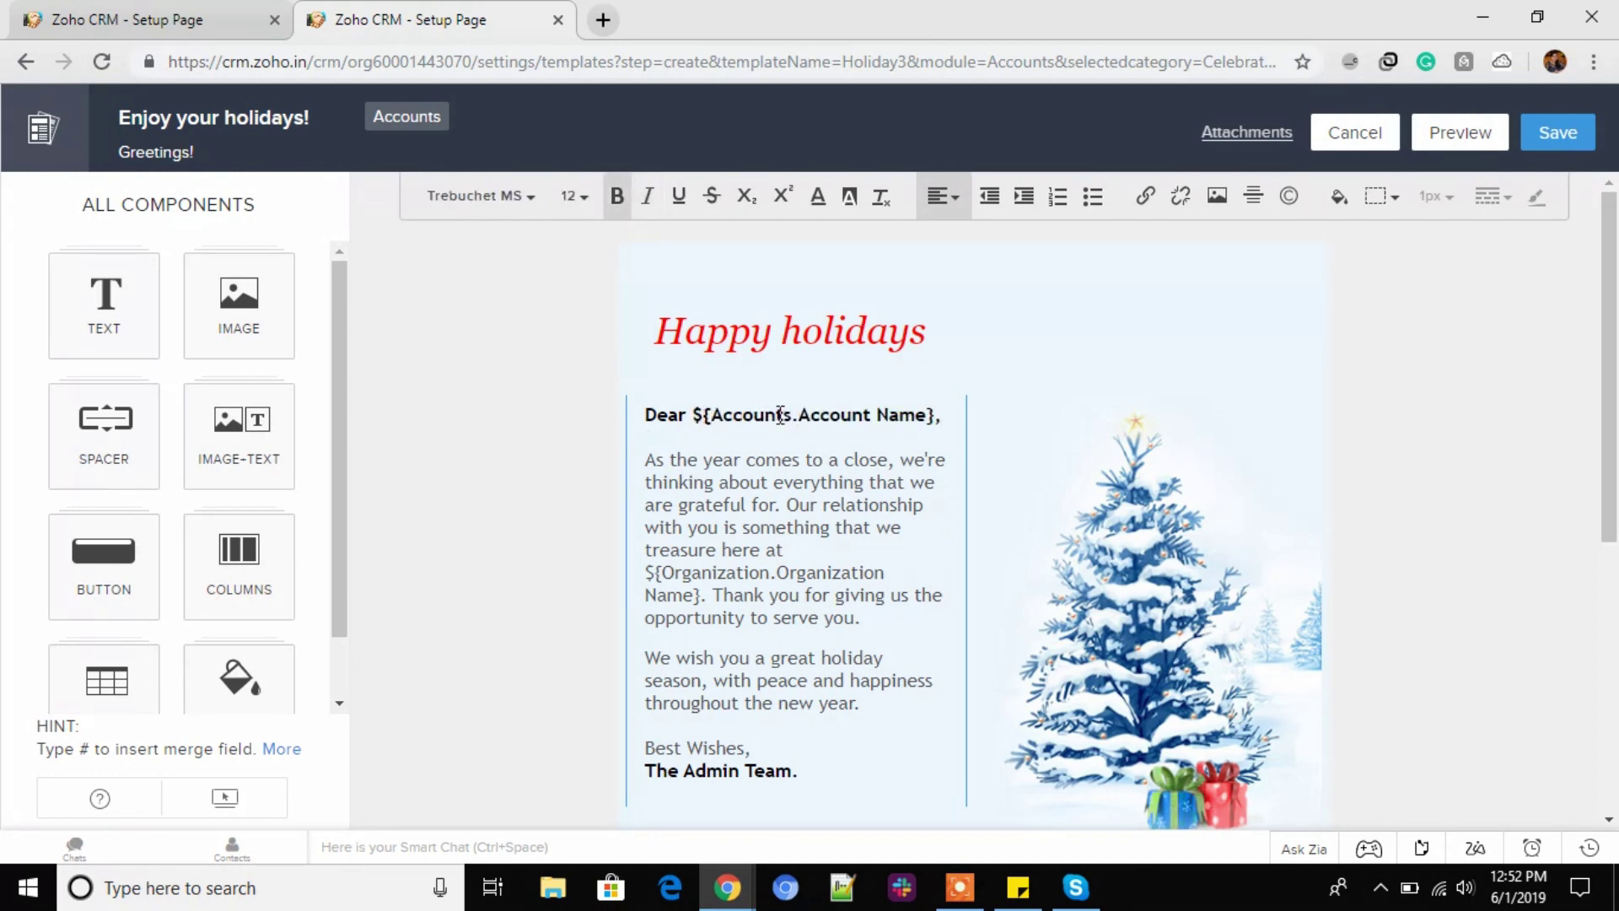
double_click(778, 416)
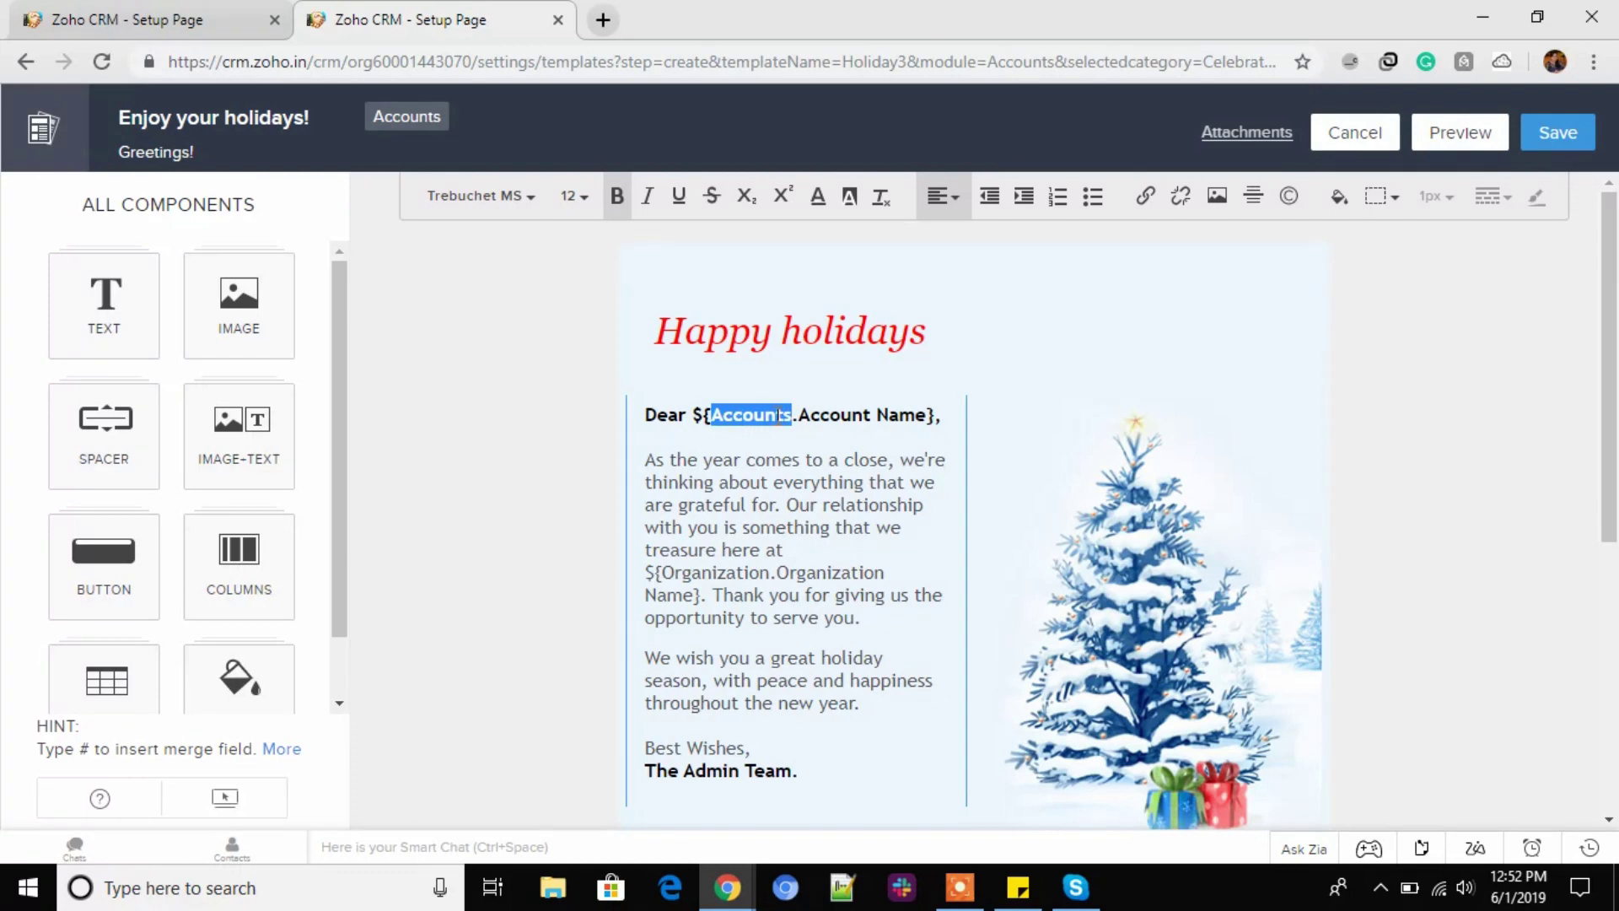
left_click(833, 413)
key("shift+End")
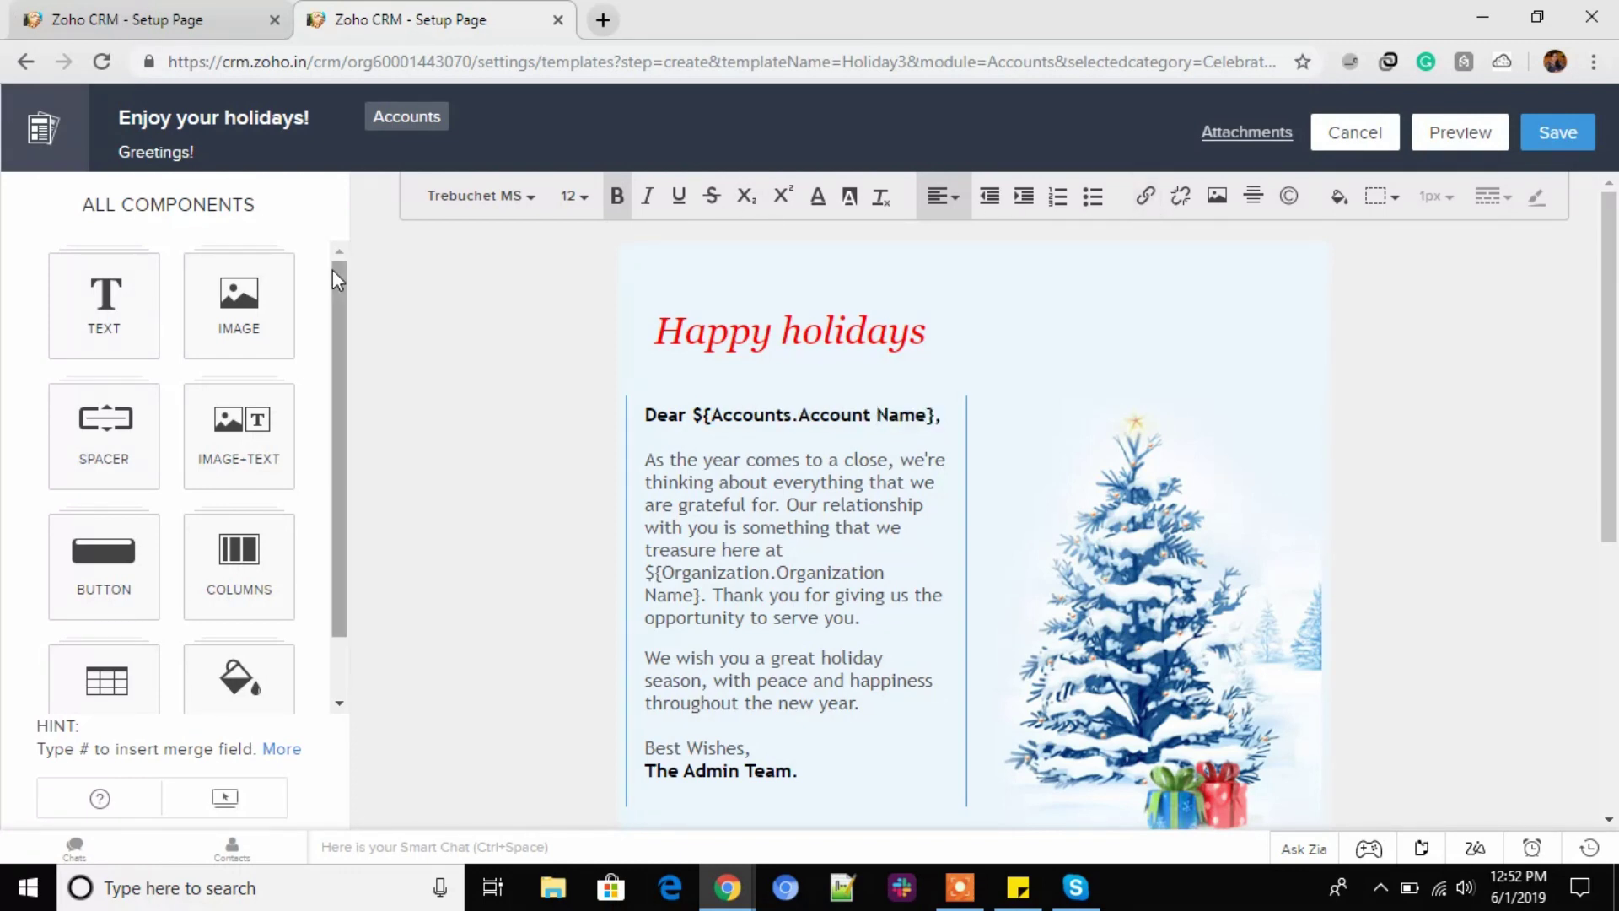
Save the template into the Public Email Templates folder.
left_click(1537, 140)
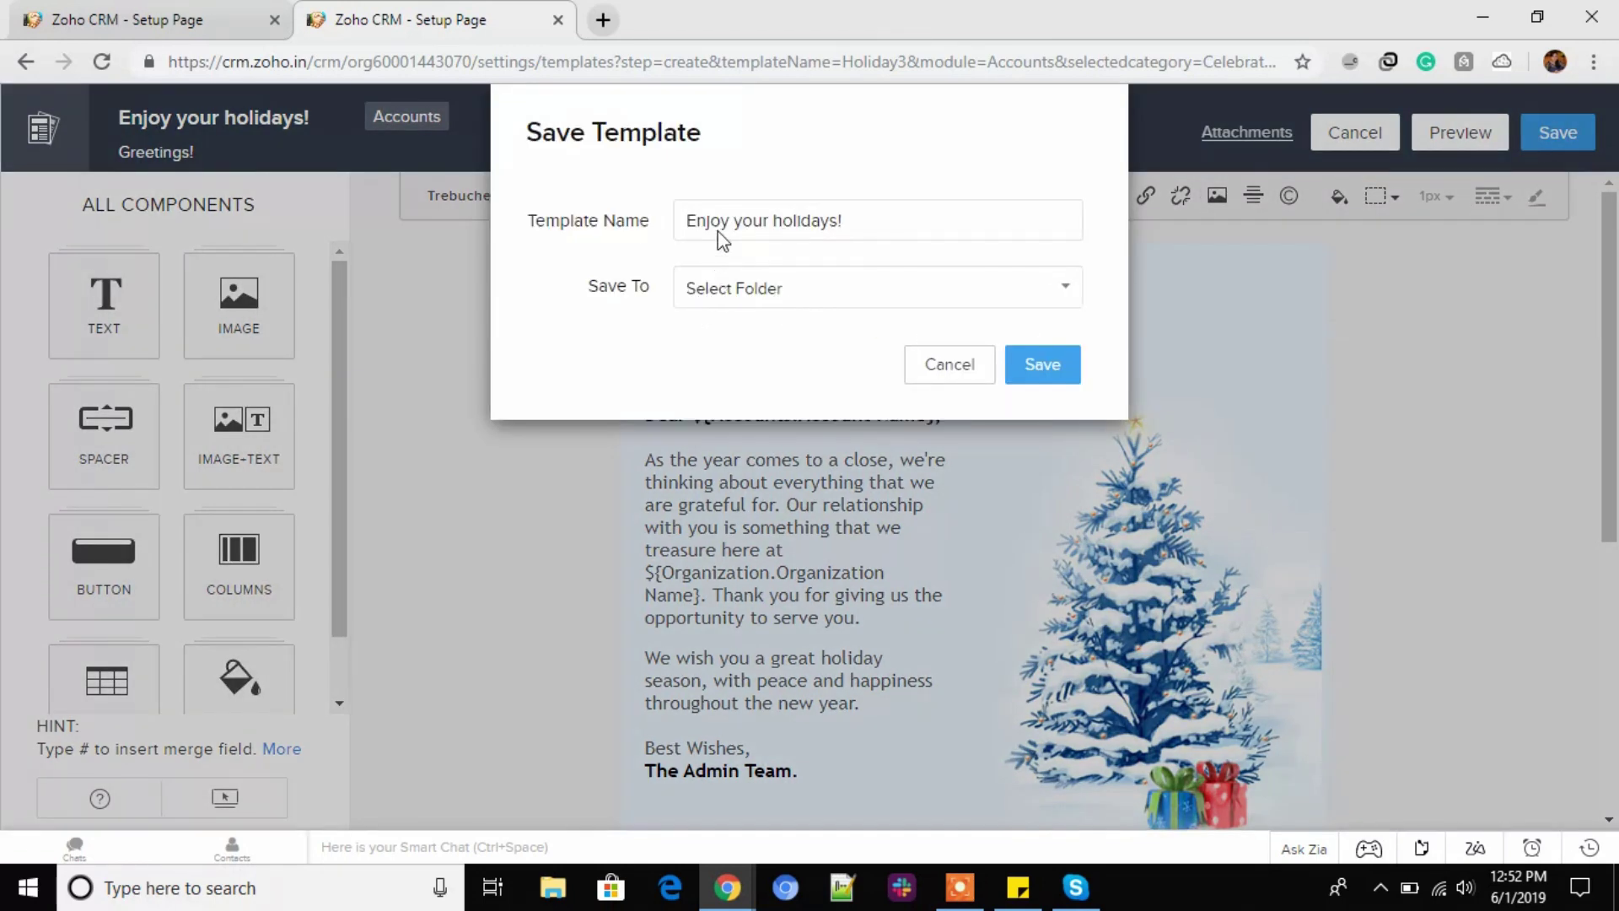
left_click(723, 301)
left_click(749, 366)
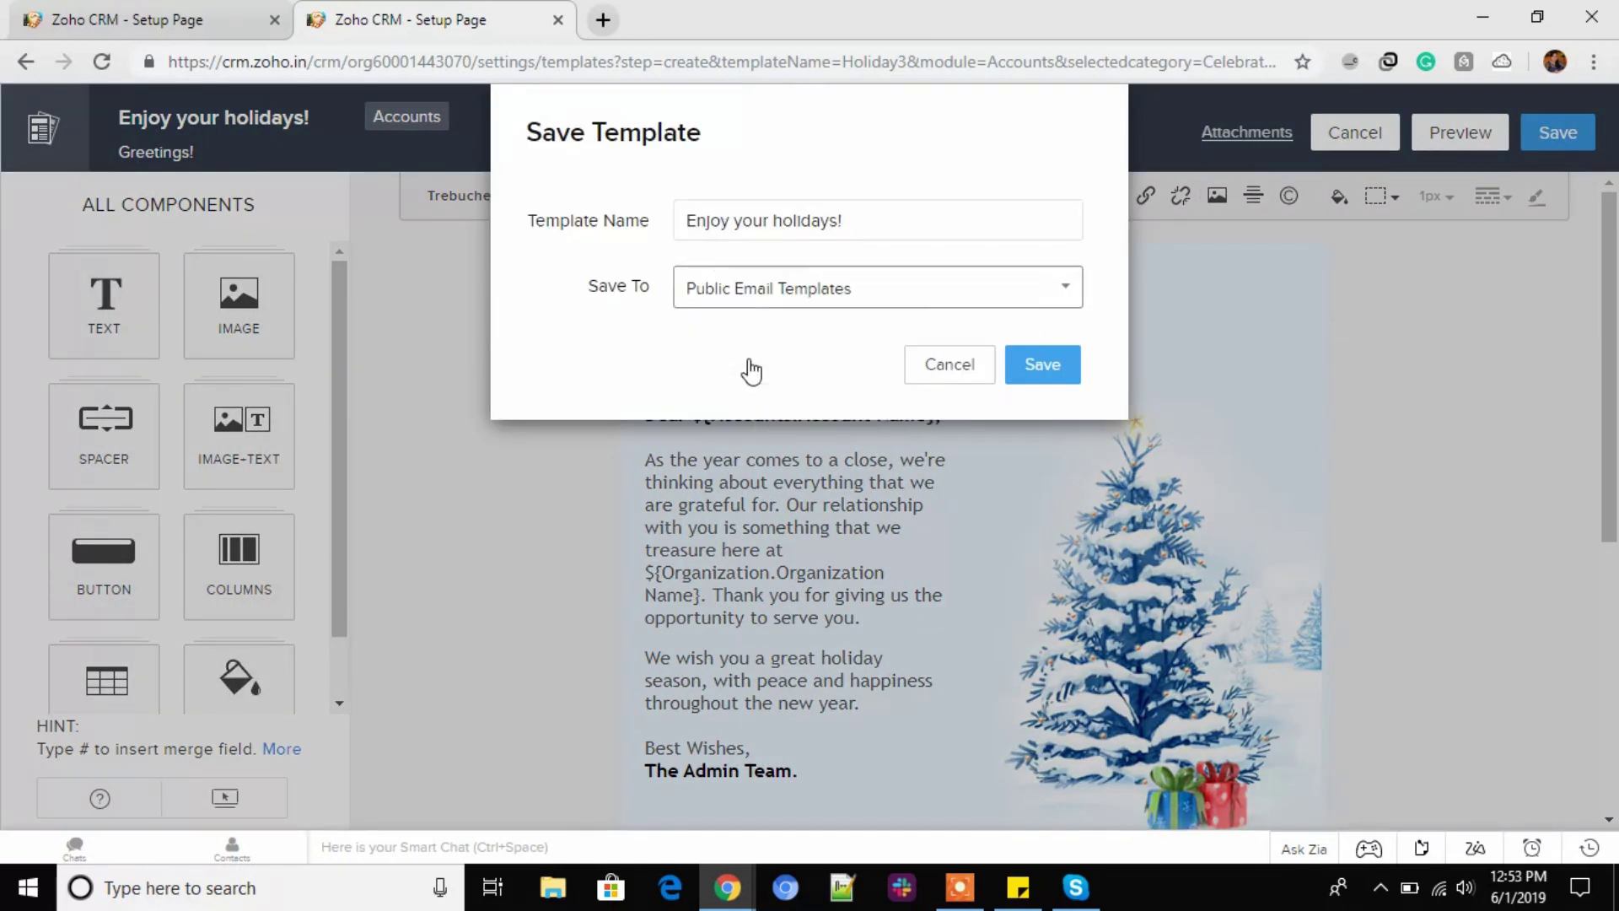
left_click(766, 297)
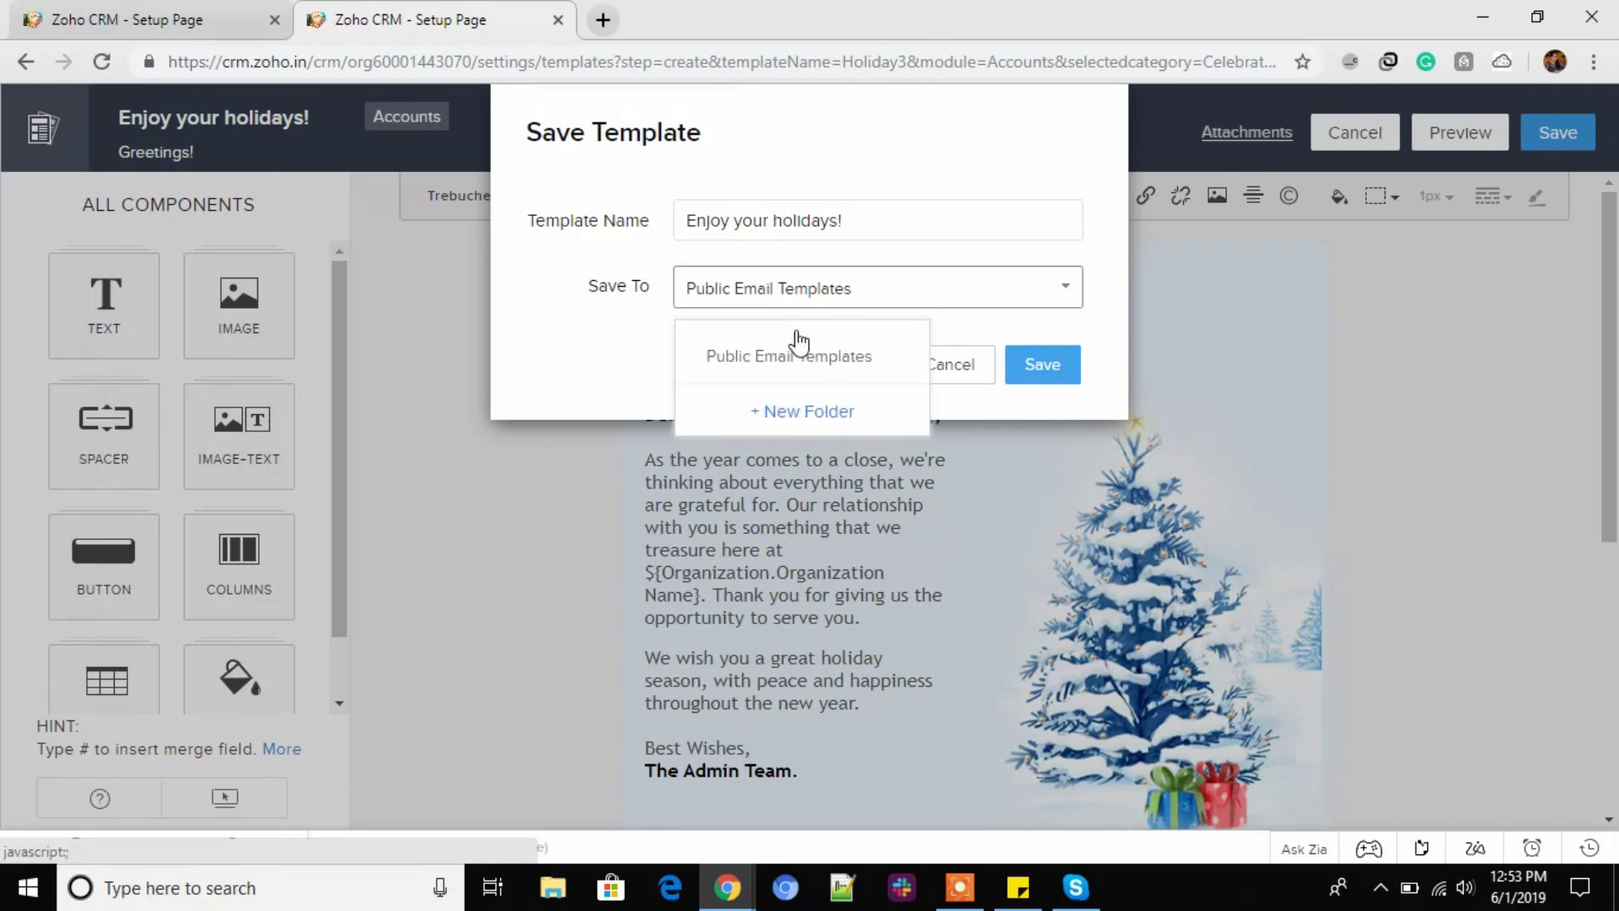
left_click(1069, 311)
left_click(1047, 377)
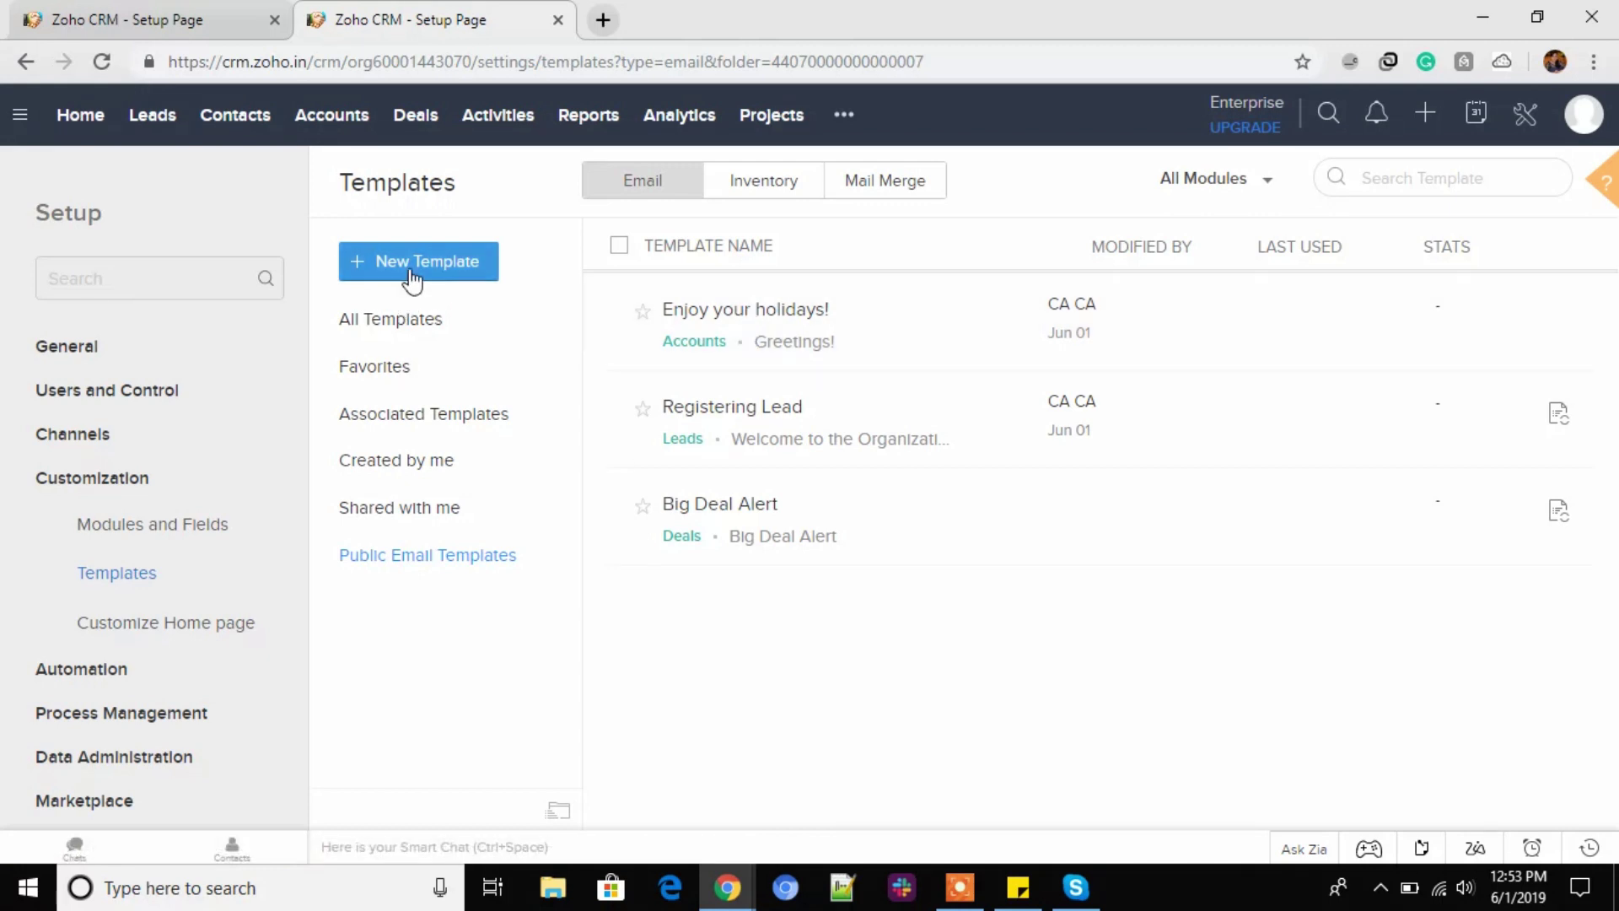
Open Assignment Rules under Automation and keep the module on Leads to see the Round Robin rule.
left_click(1528, 118)
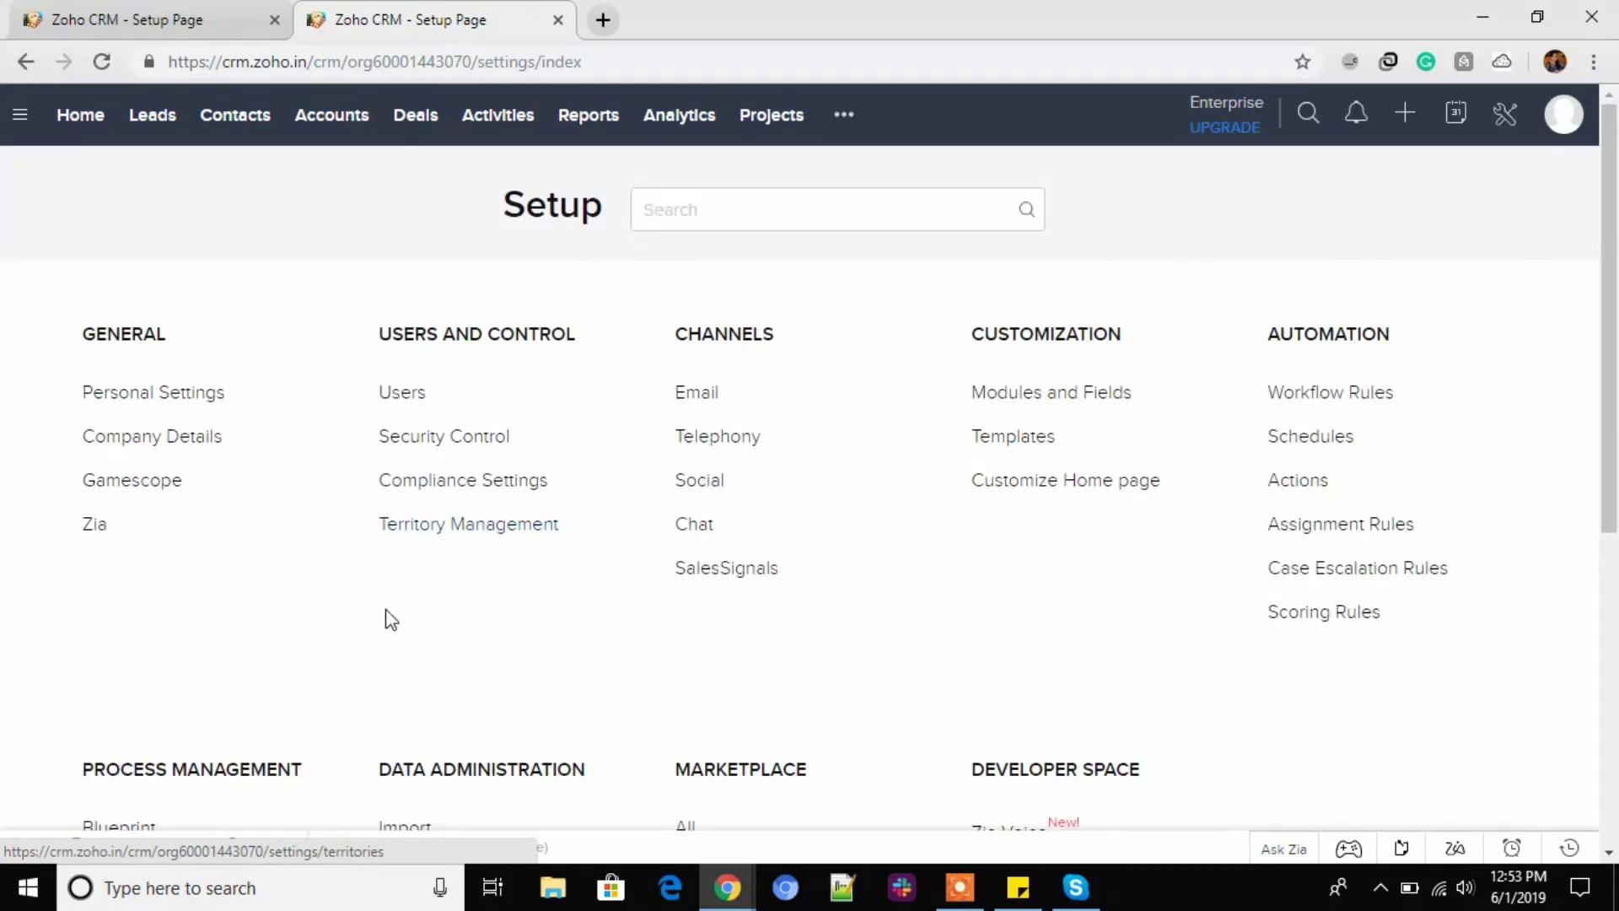
scroll(381, 624, "down", 2)
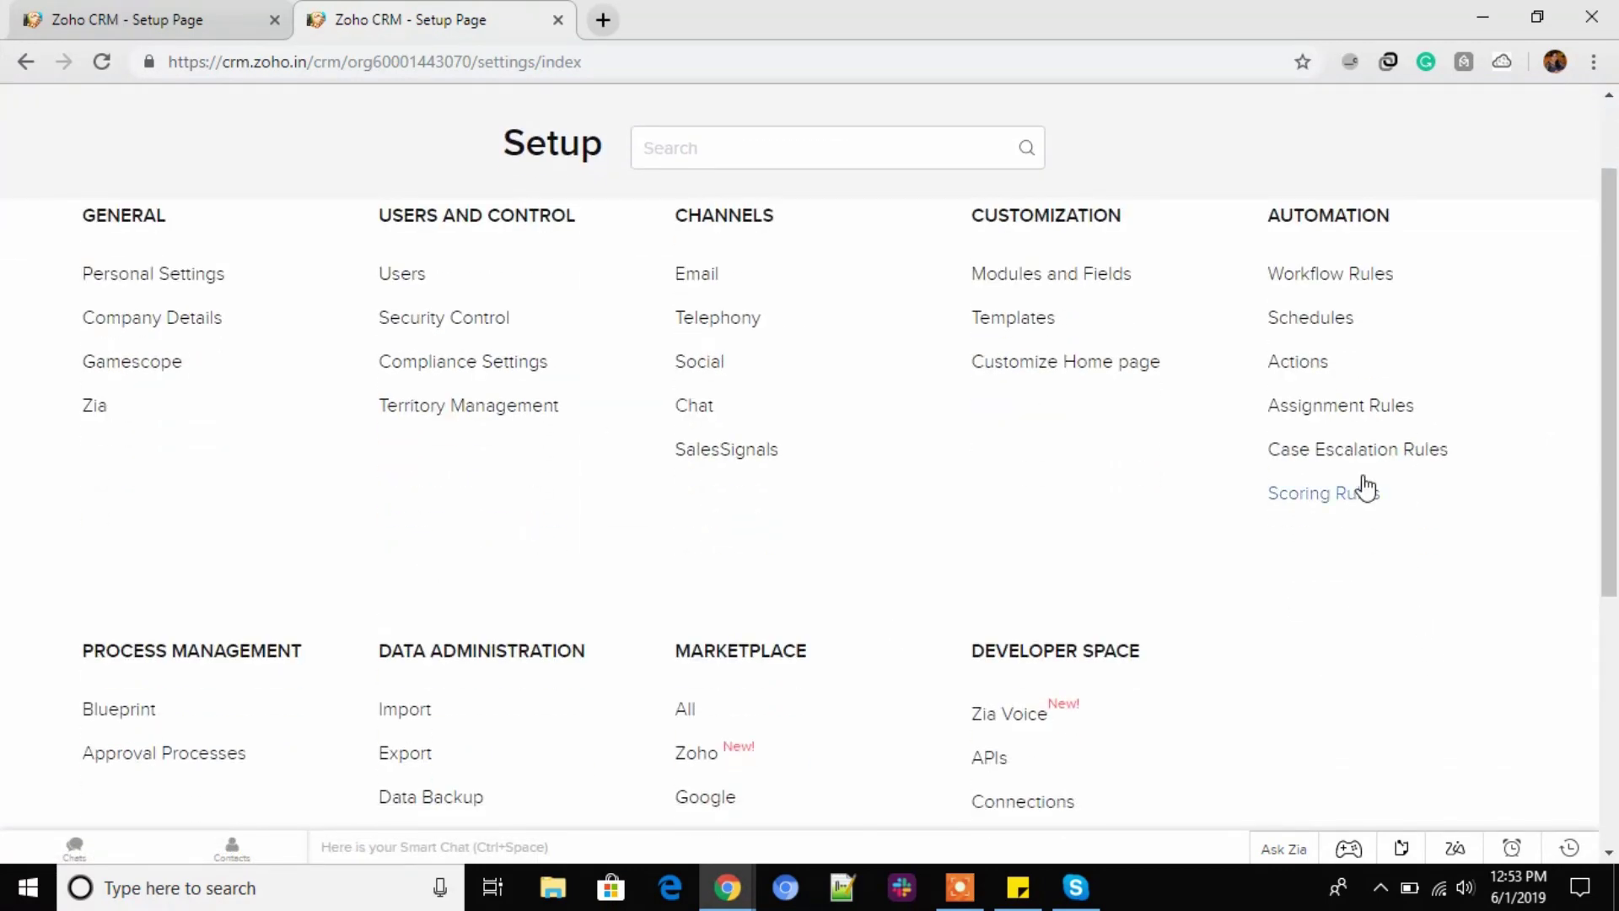
left_click(1334, 413)
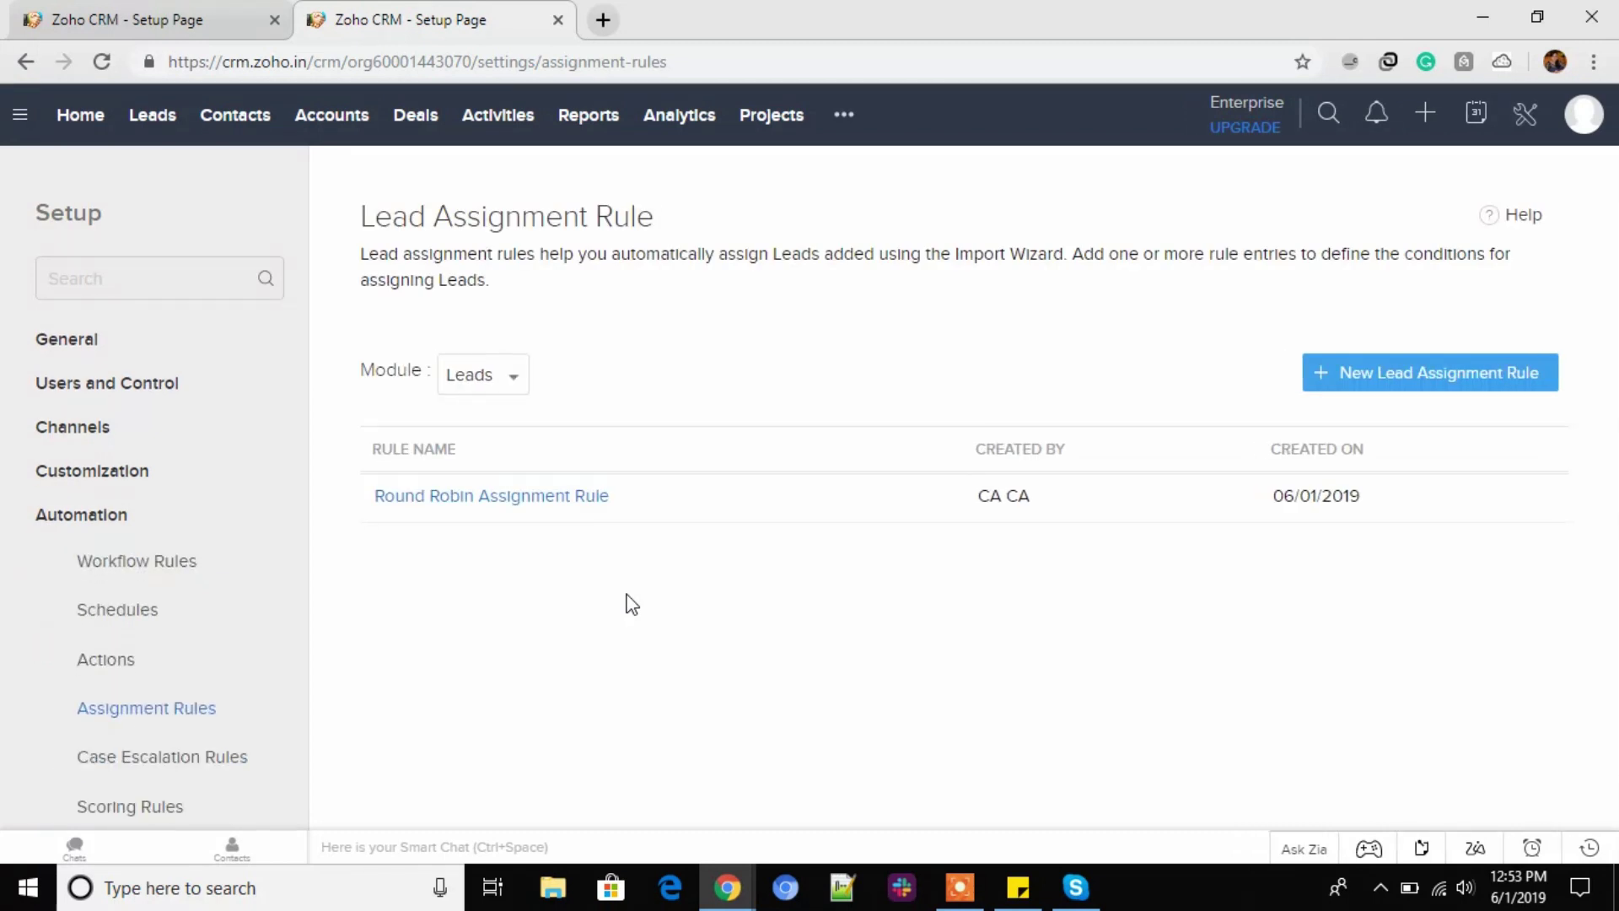
left_click(510, 381)
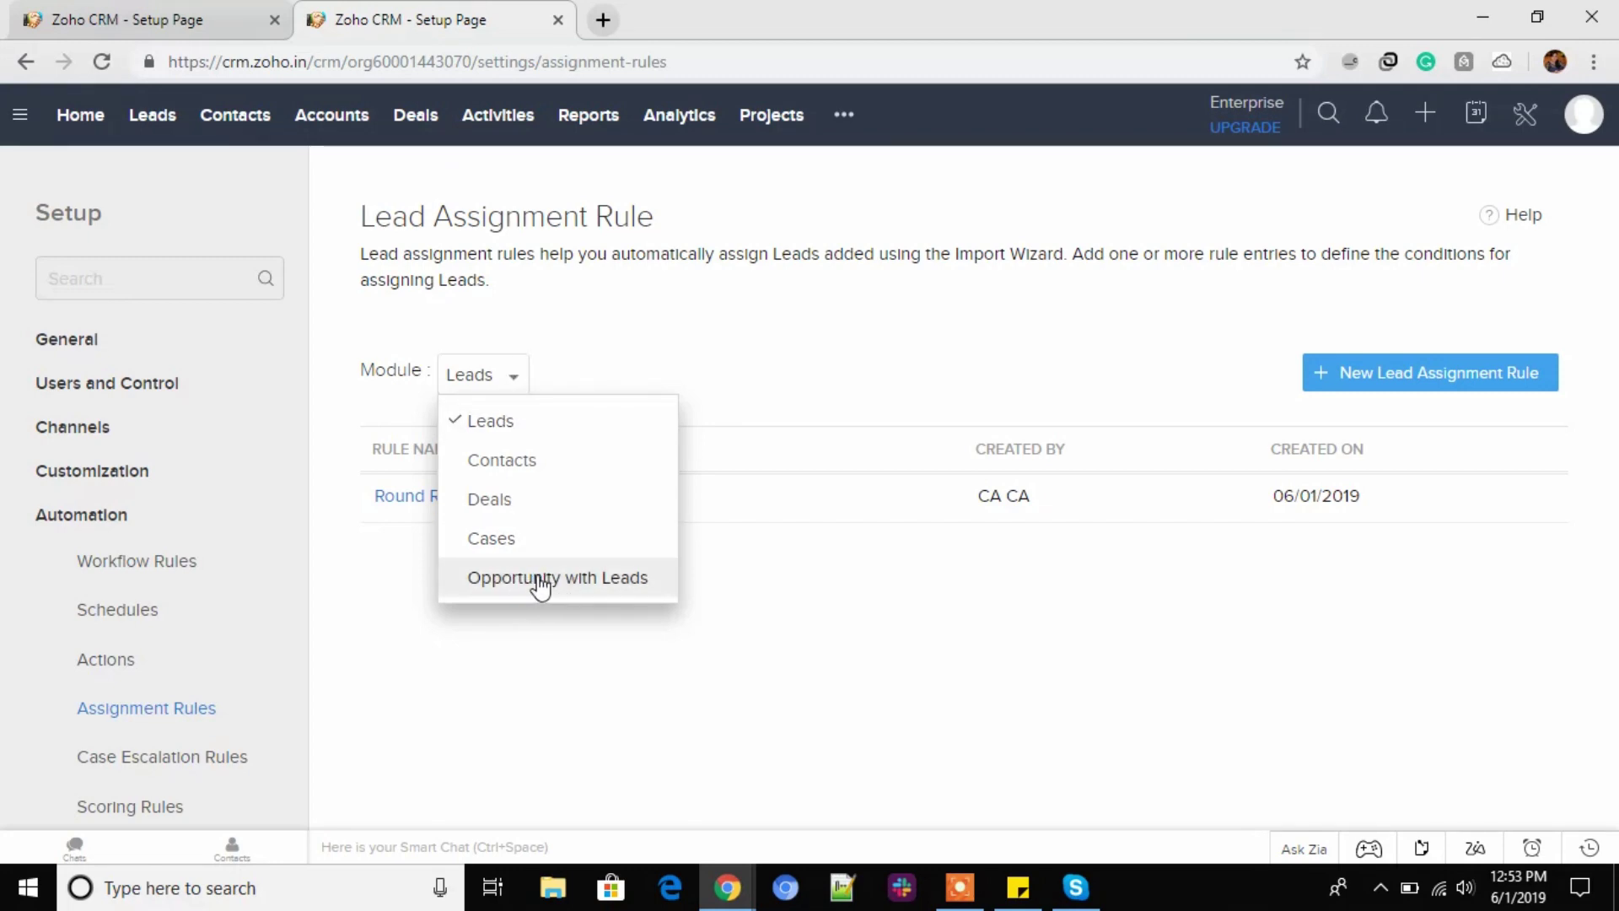
left_click(514, 371)
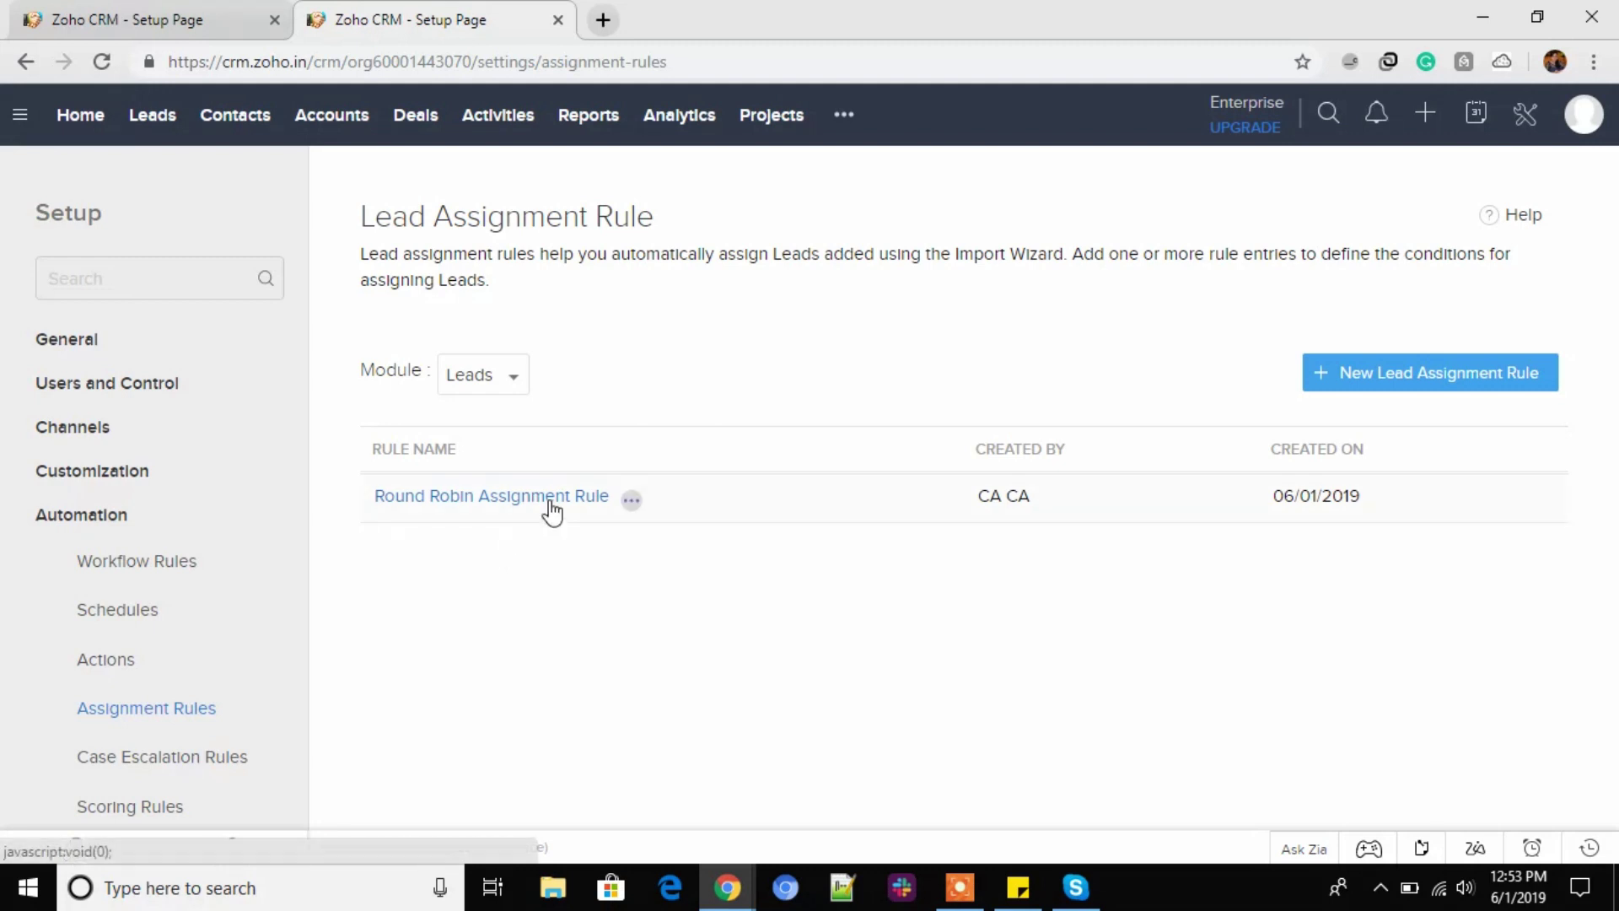
Review the Round Robin rule's Email isn't NULL entry with round-robin ownership and save it.
left_click(449, 500)
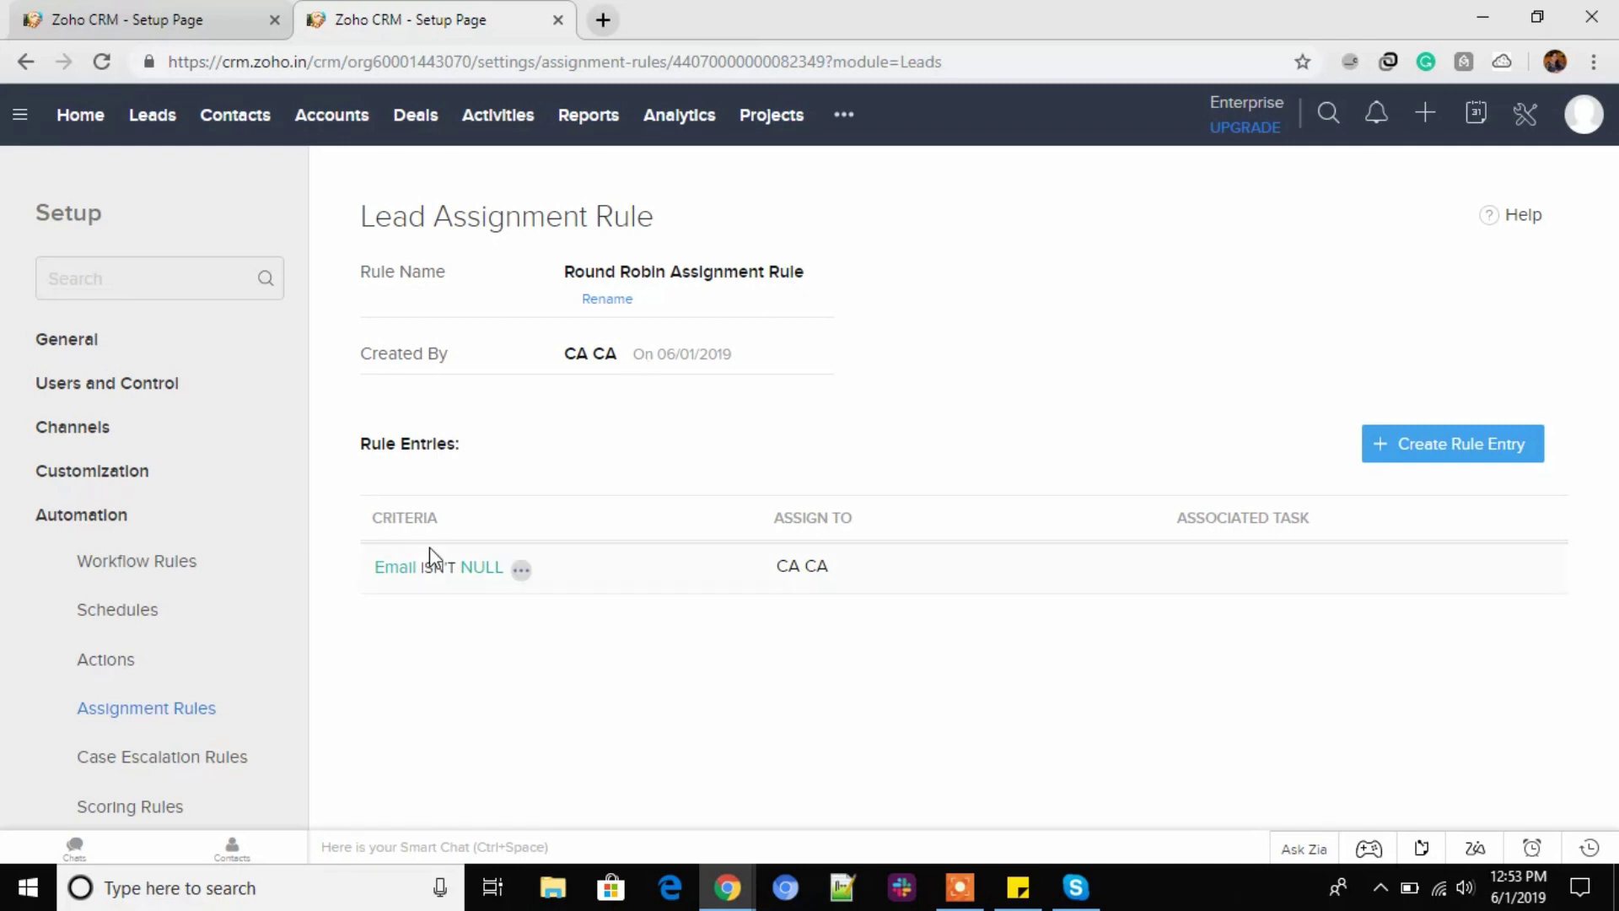
left_click(388, 567)
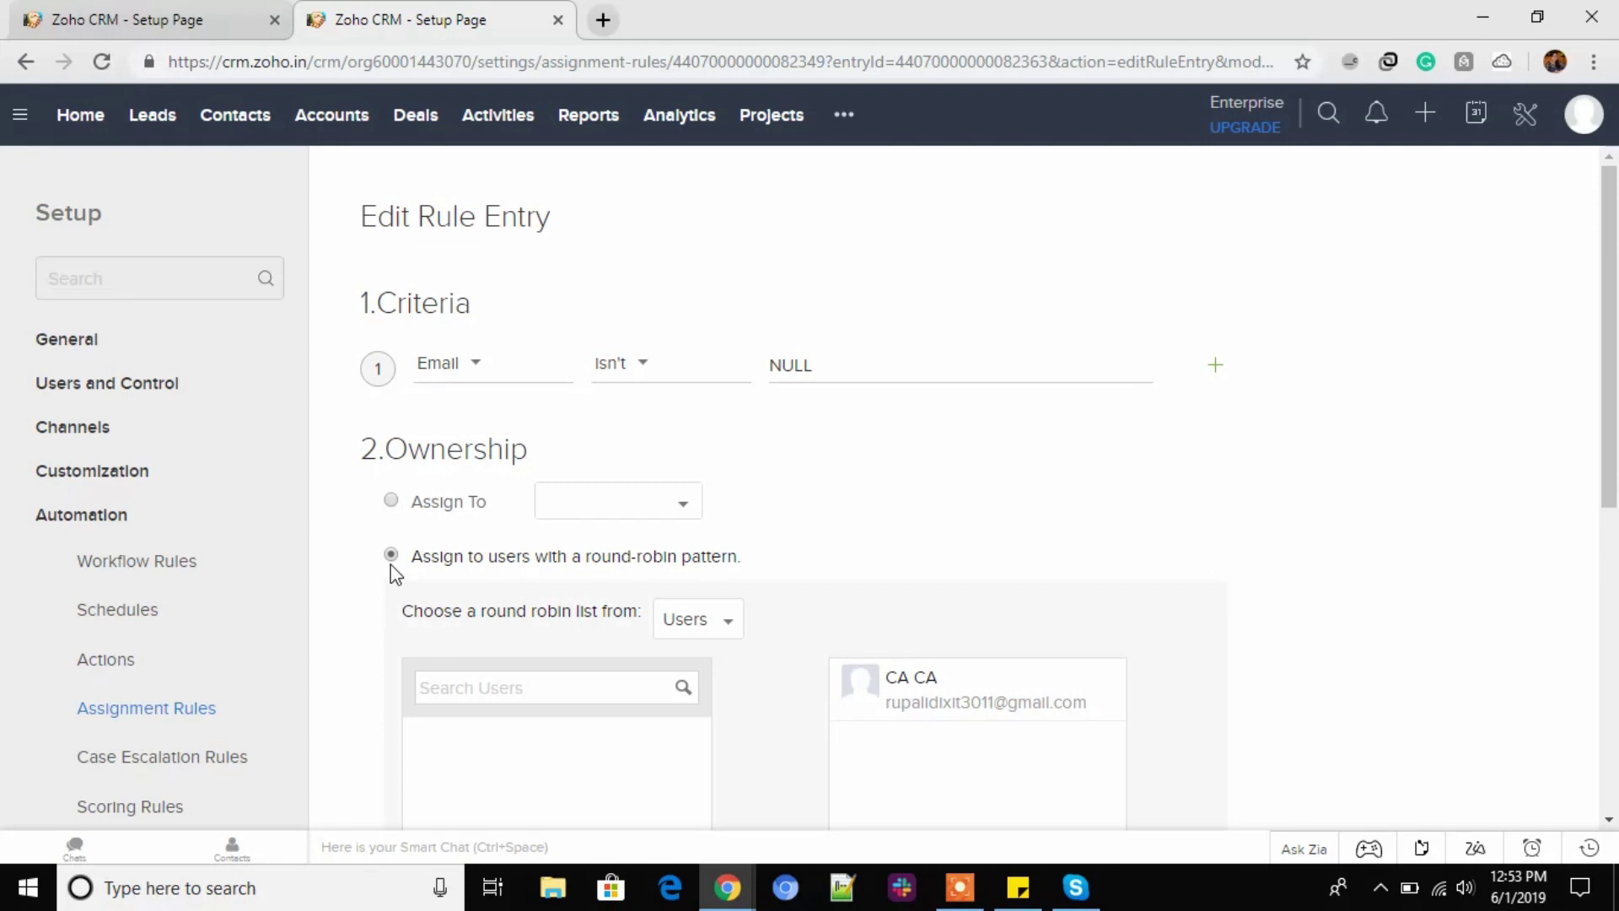
scroll(391, 565, "down", 6)
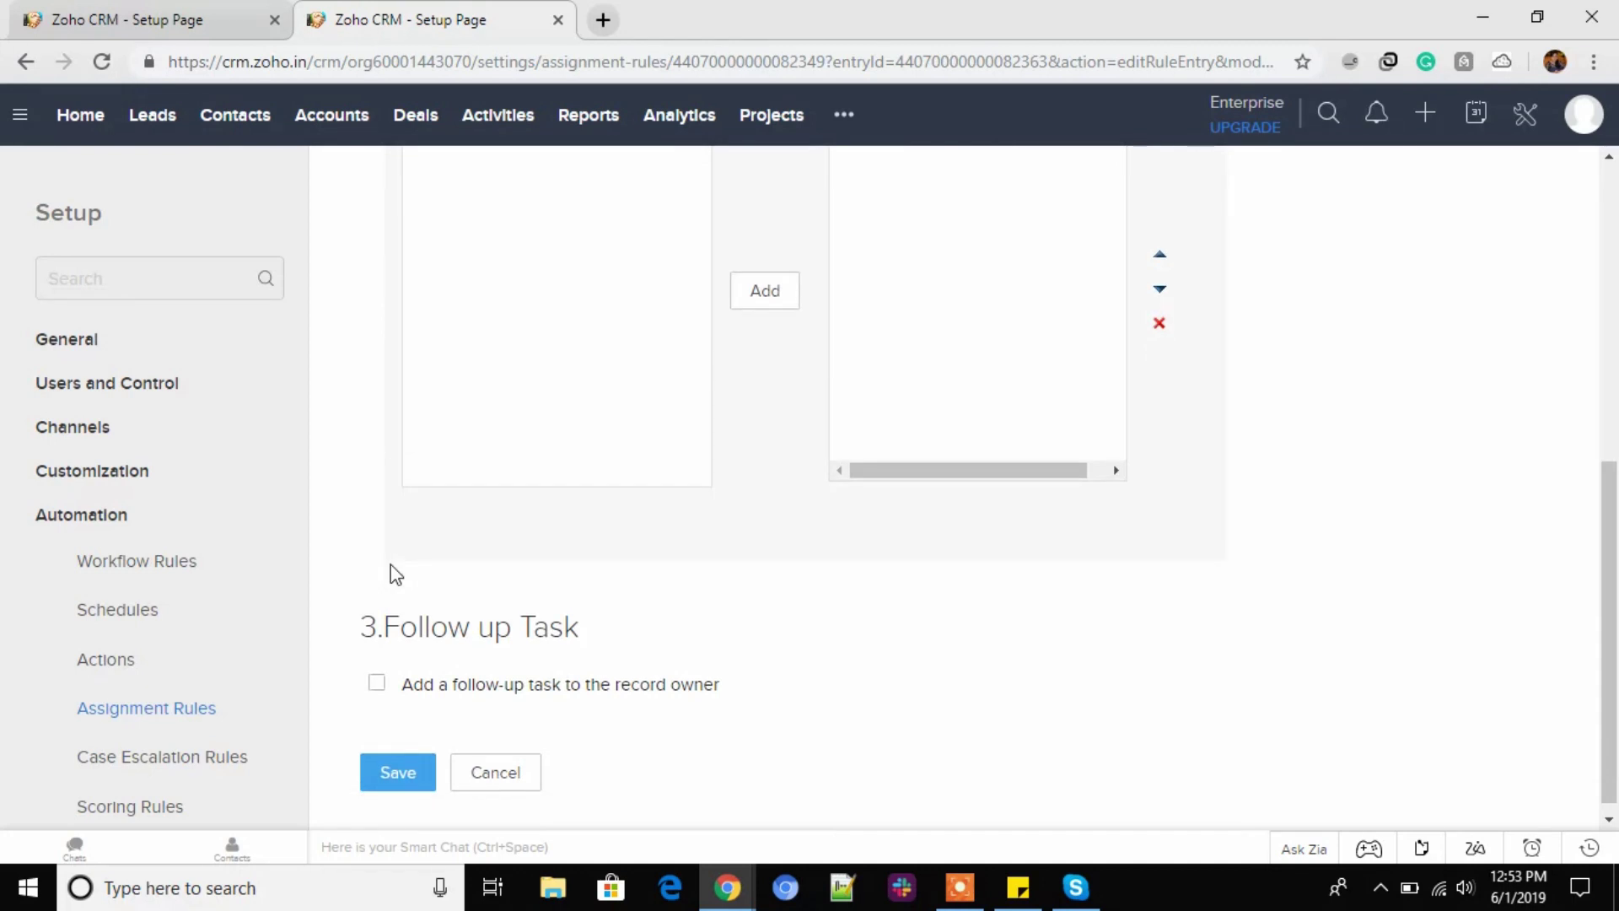
scroll(391, 565, "up", 6)
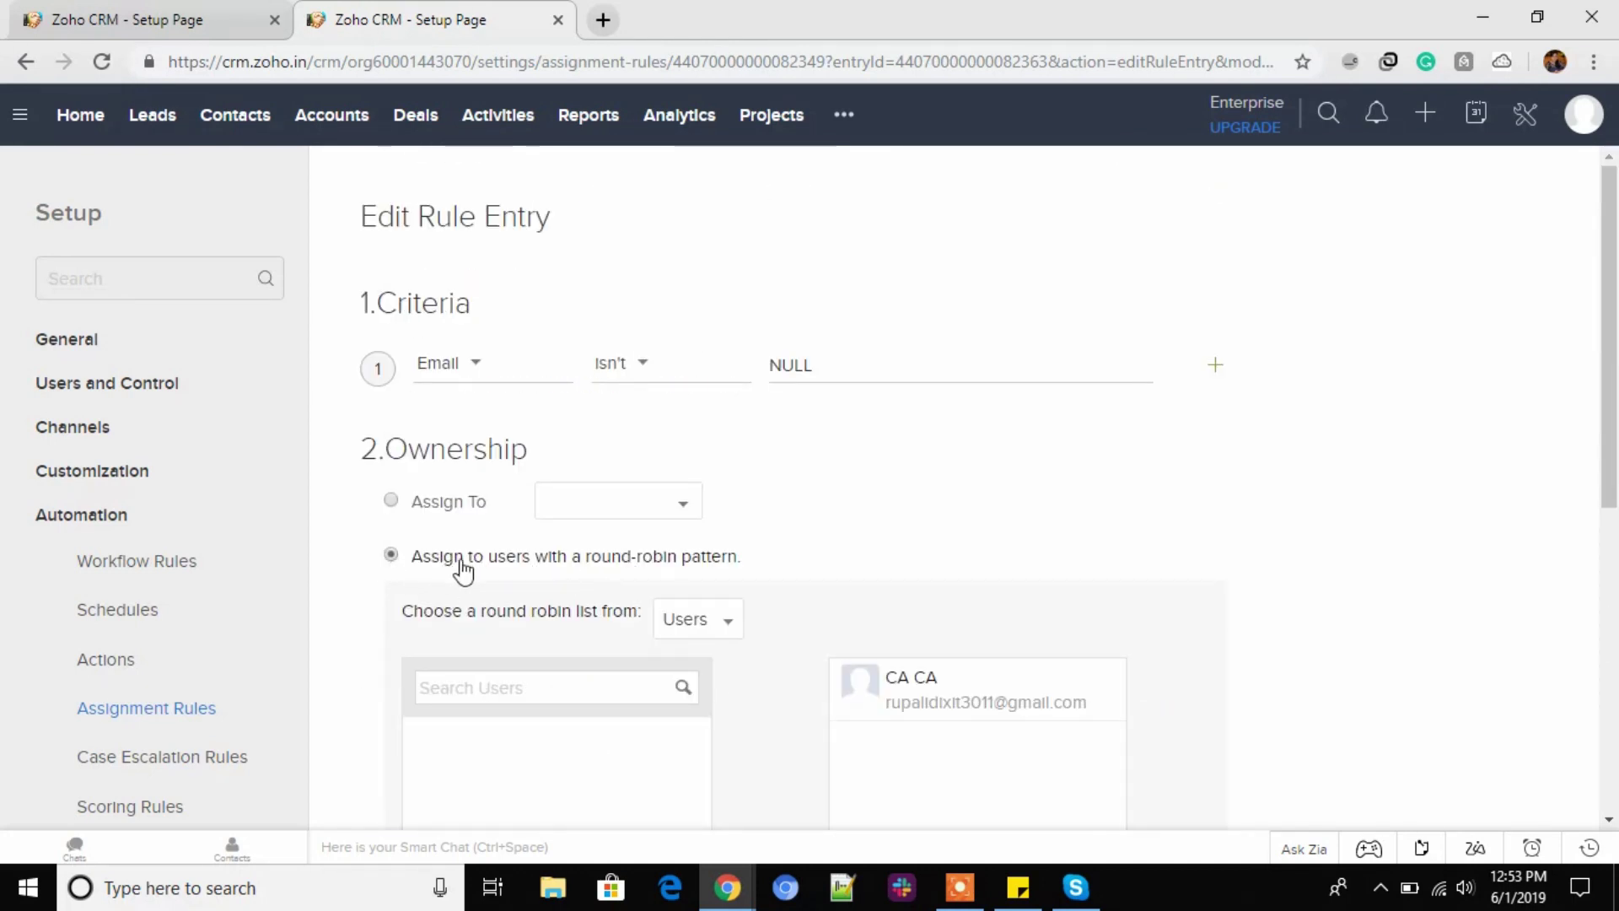
scroll(502, 620, "down", 2)
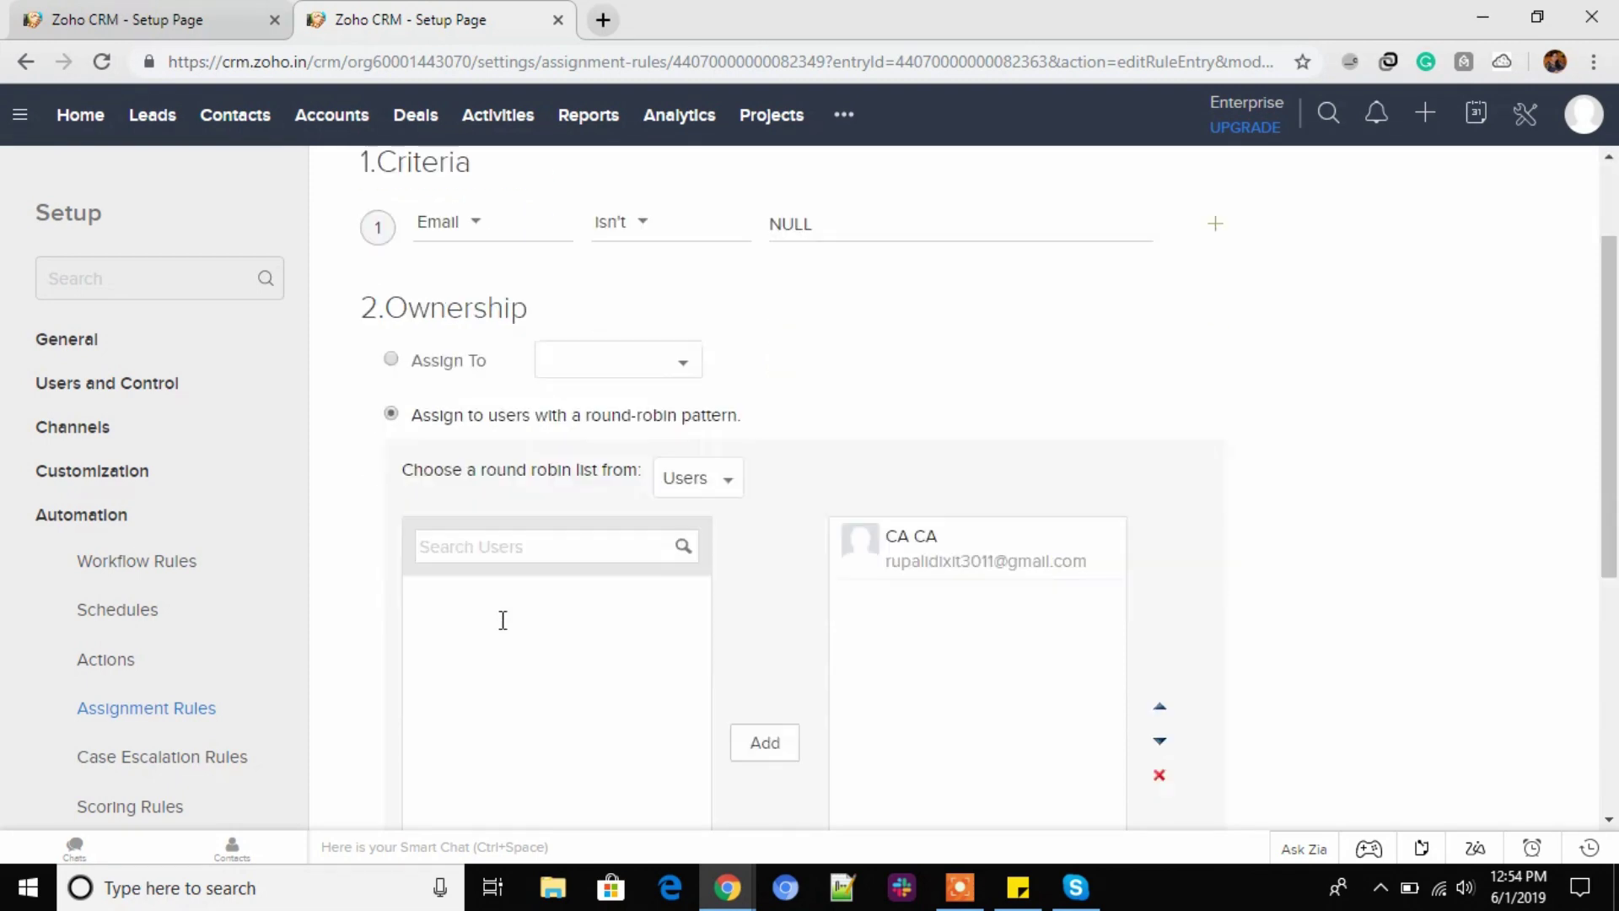
scroll(503, 608, "down", 5)
scroll(502, 604, "up", 6)
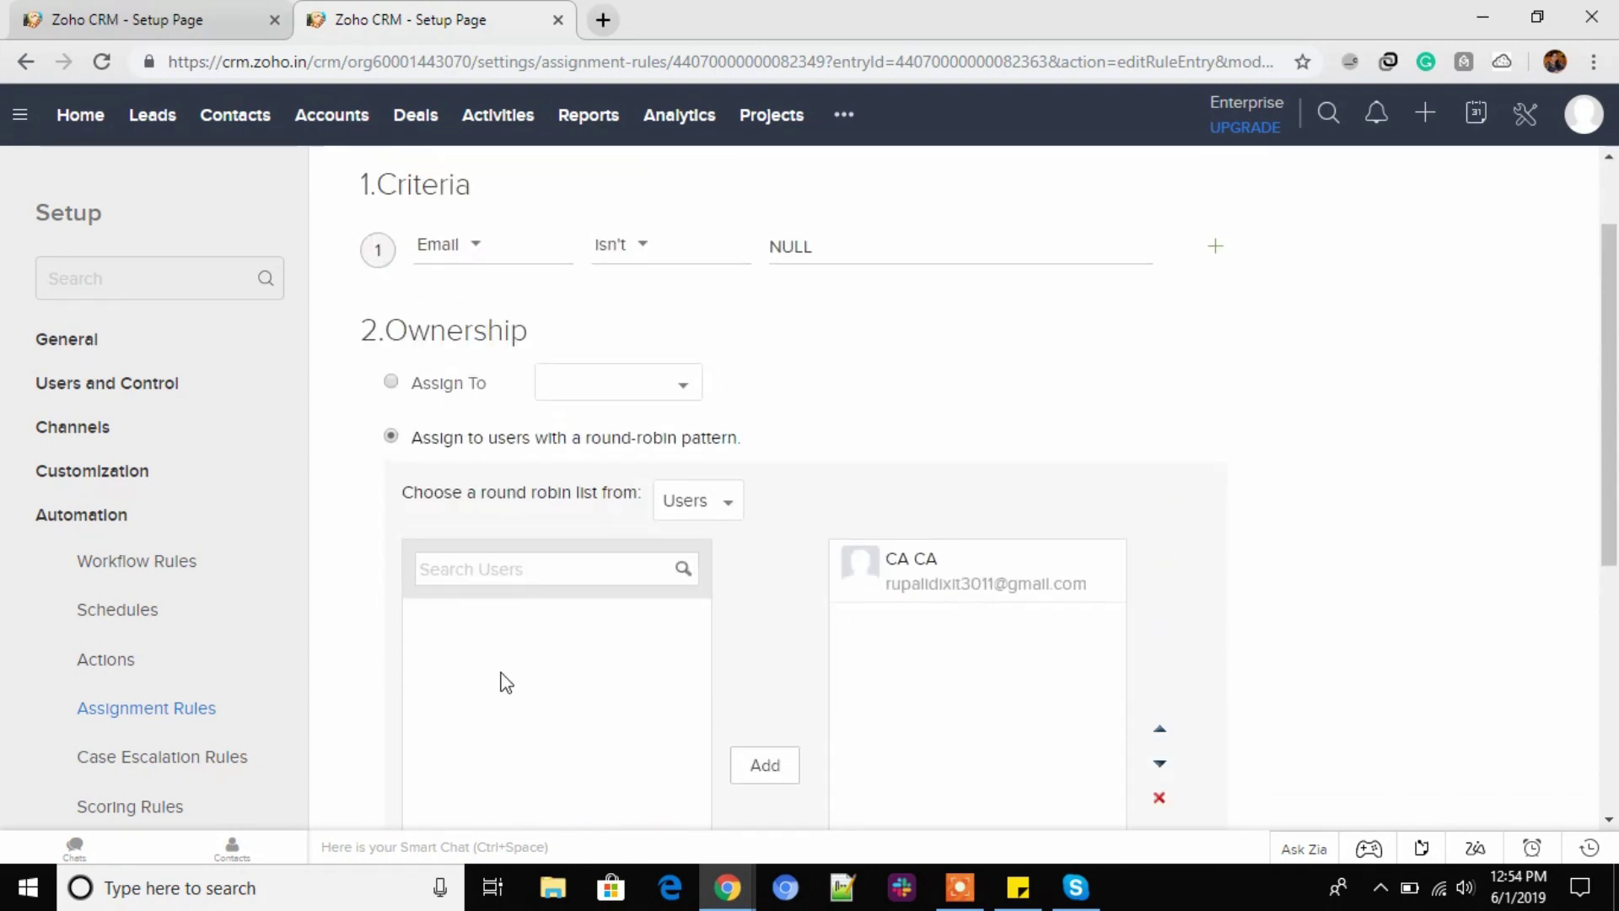
scroll(517, 640, "down", 5)
scroll(517, 669, "up", 7)
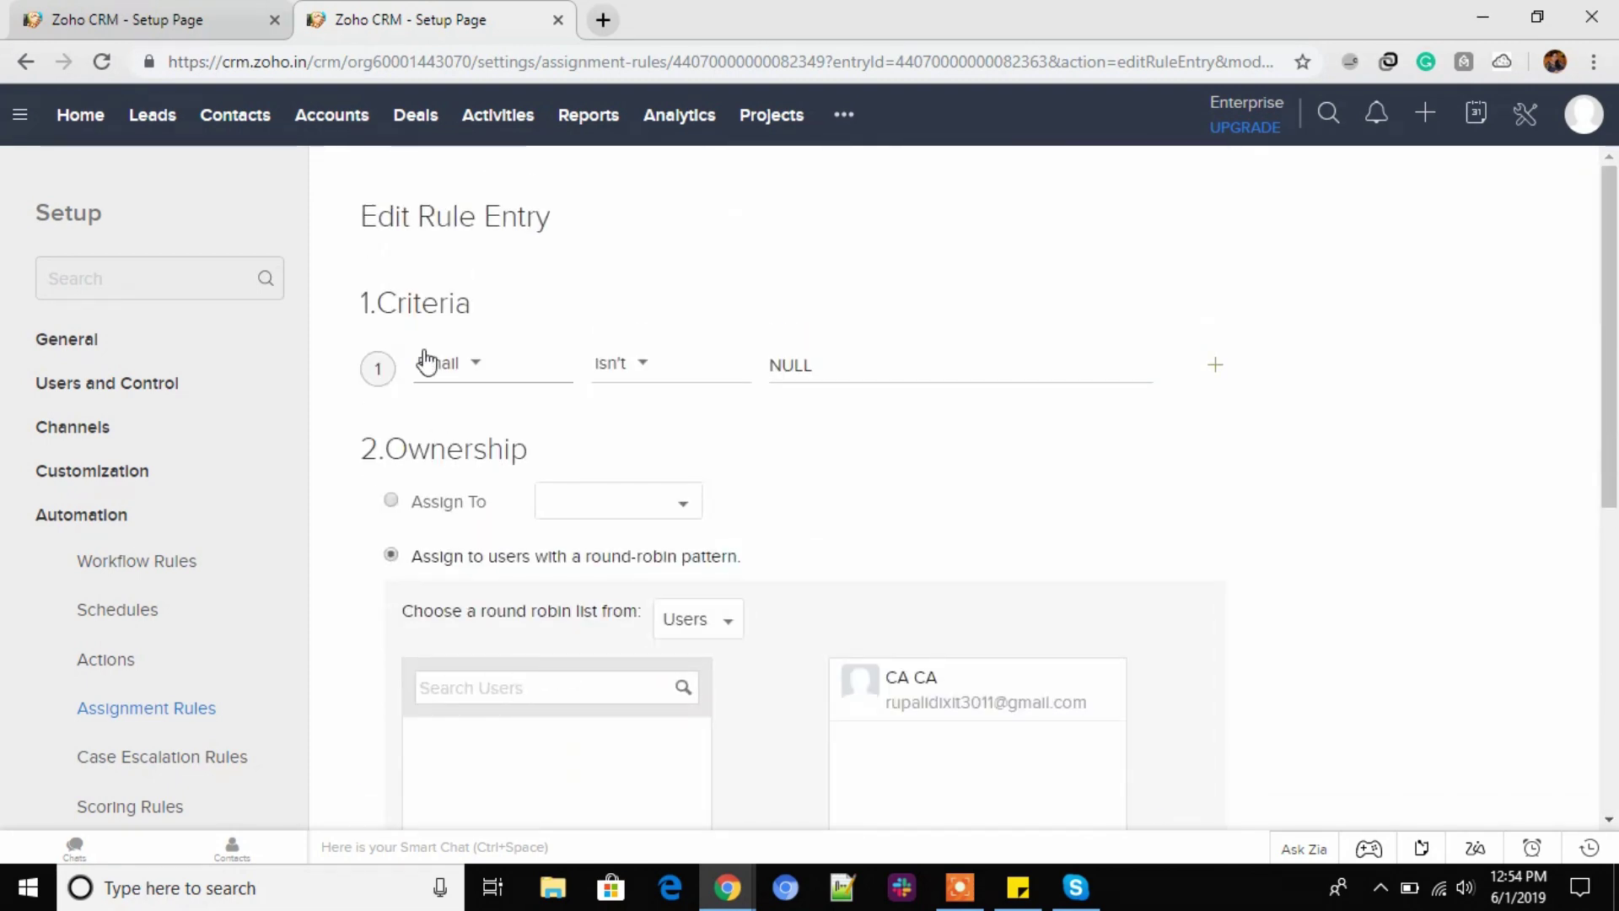
scroll(358, 650, "down", 5)
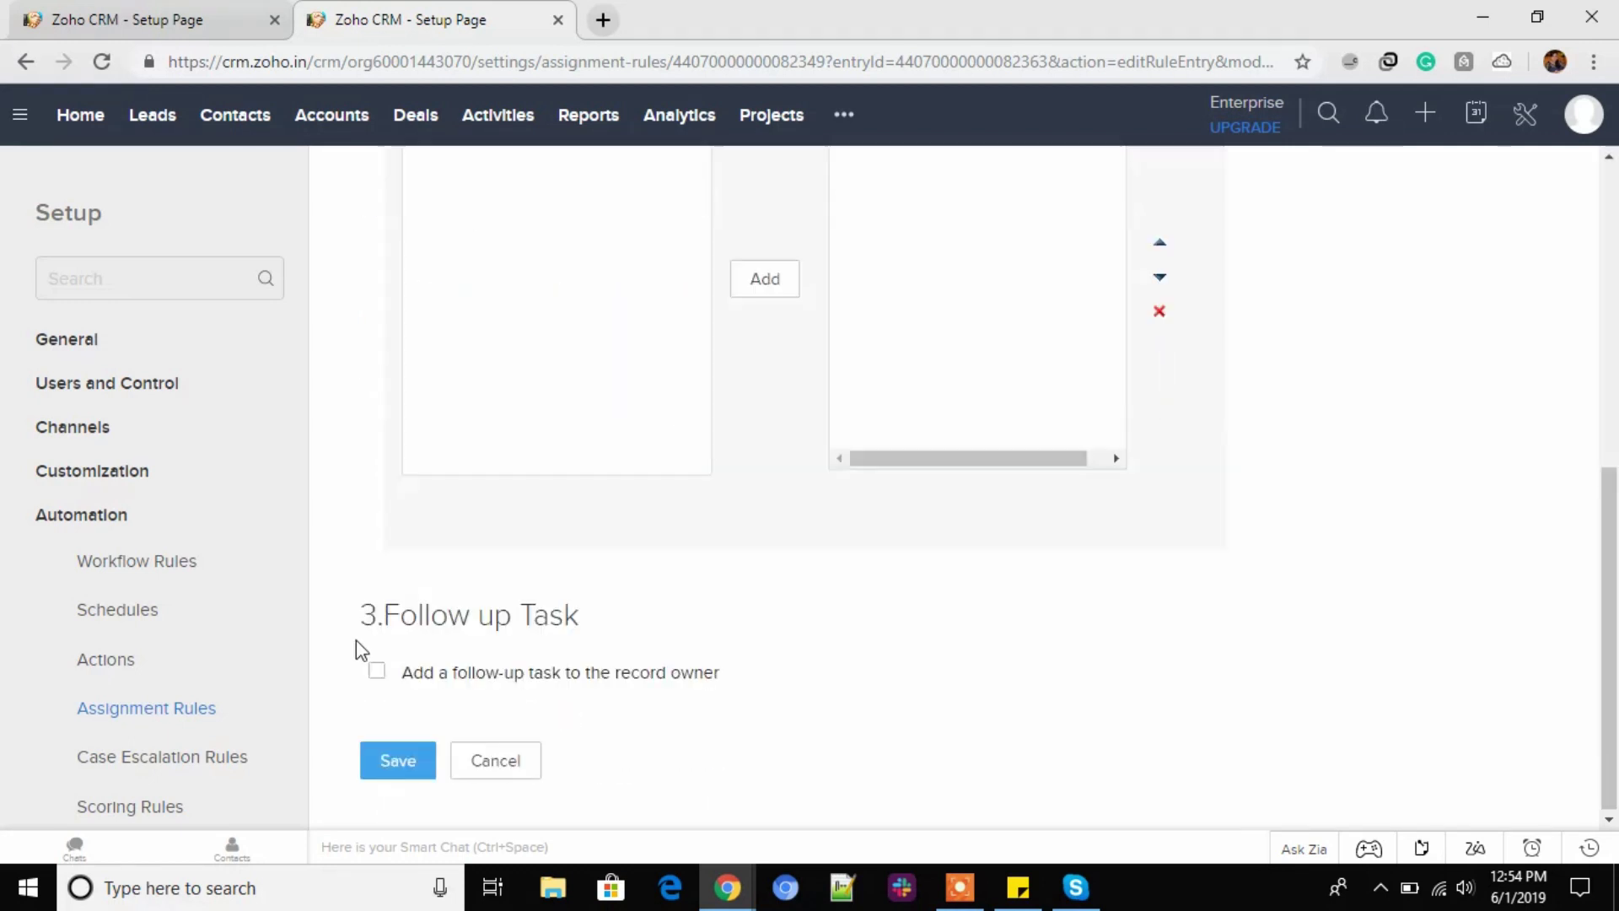
left_click(403, 768)
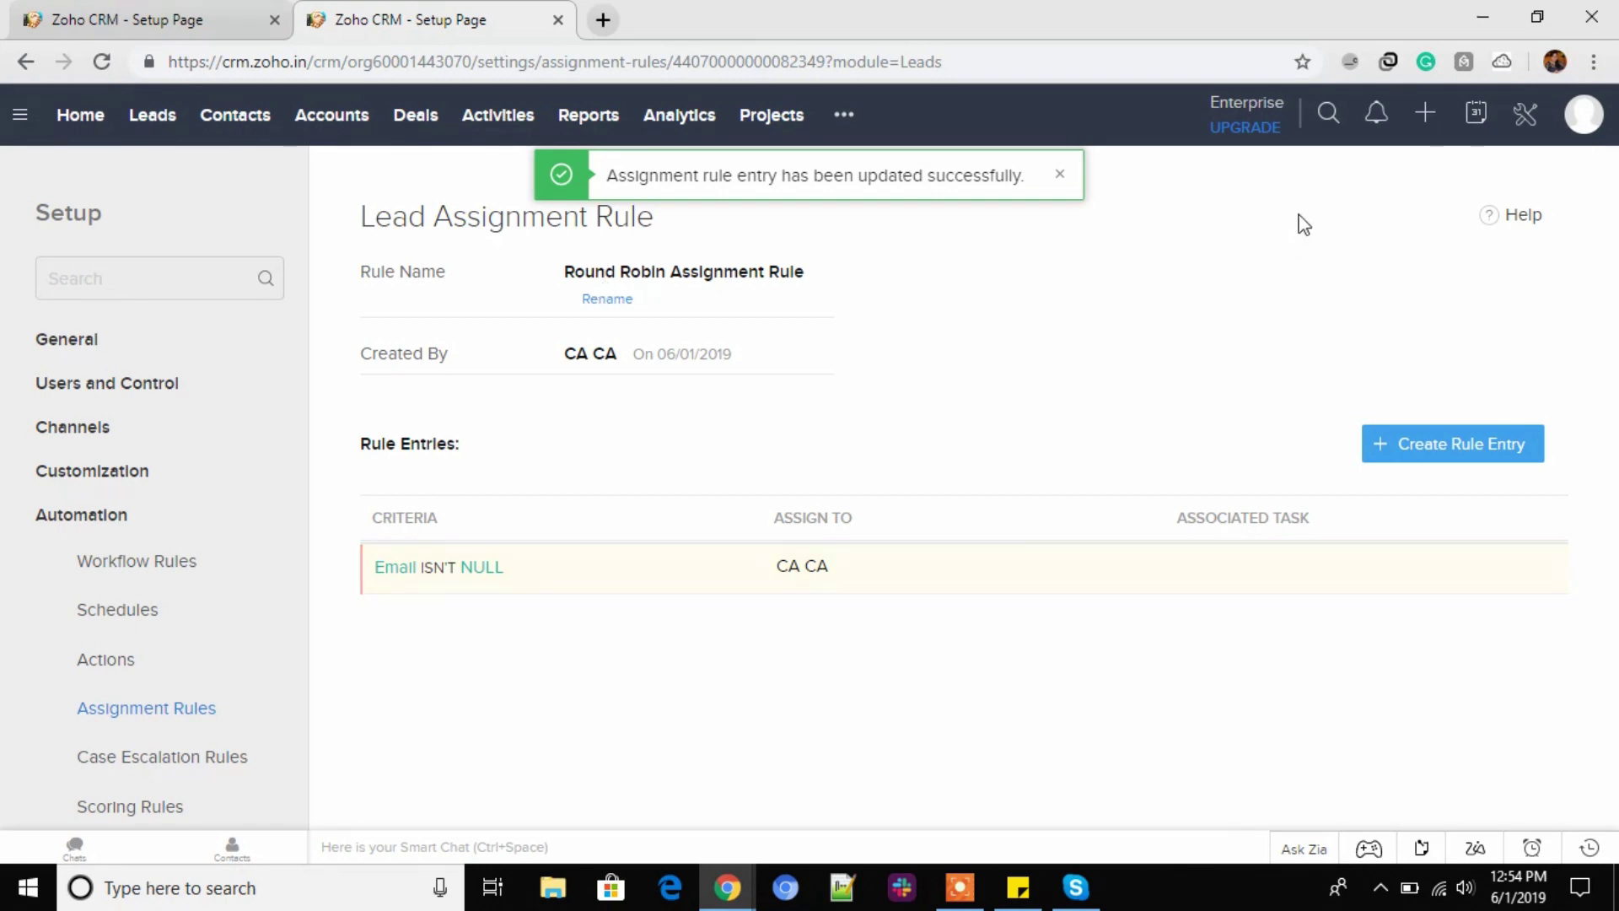
View the 'To escalate to users' case escalation rule's details, then return to the Setup overview.
left_click(1523, 117)
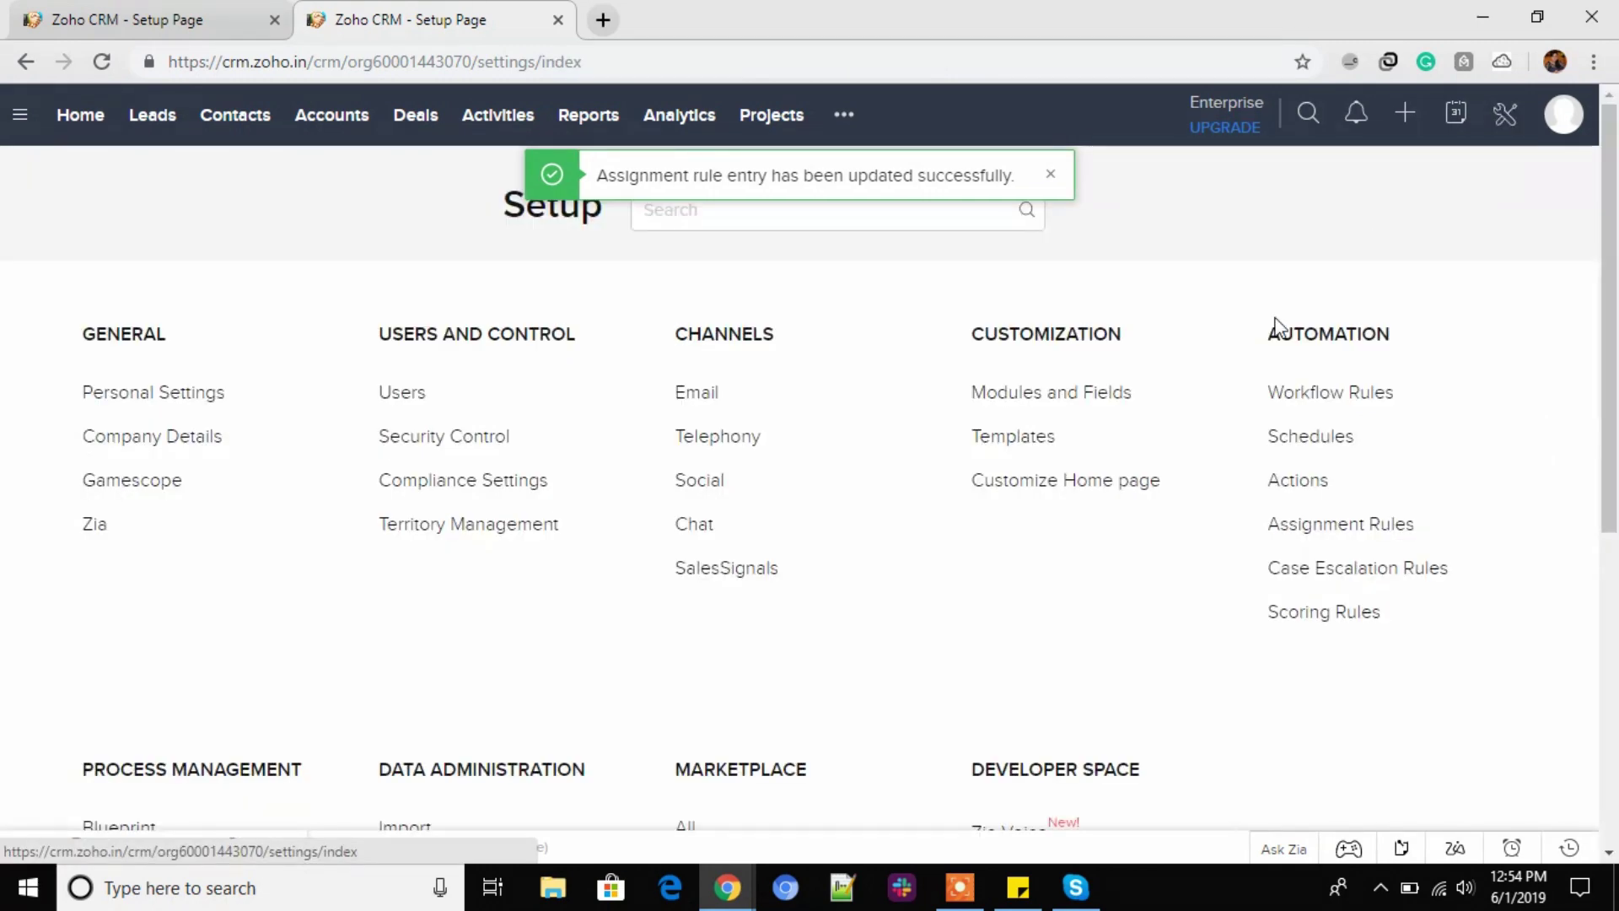
scroll(1181, 506, "down", 2)
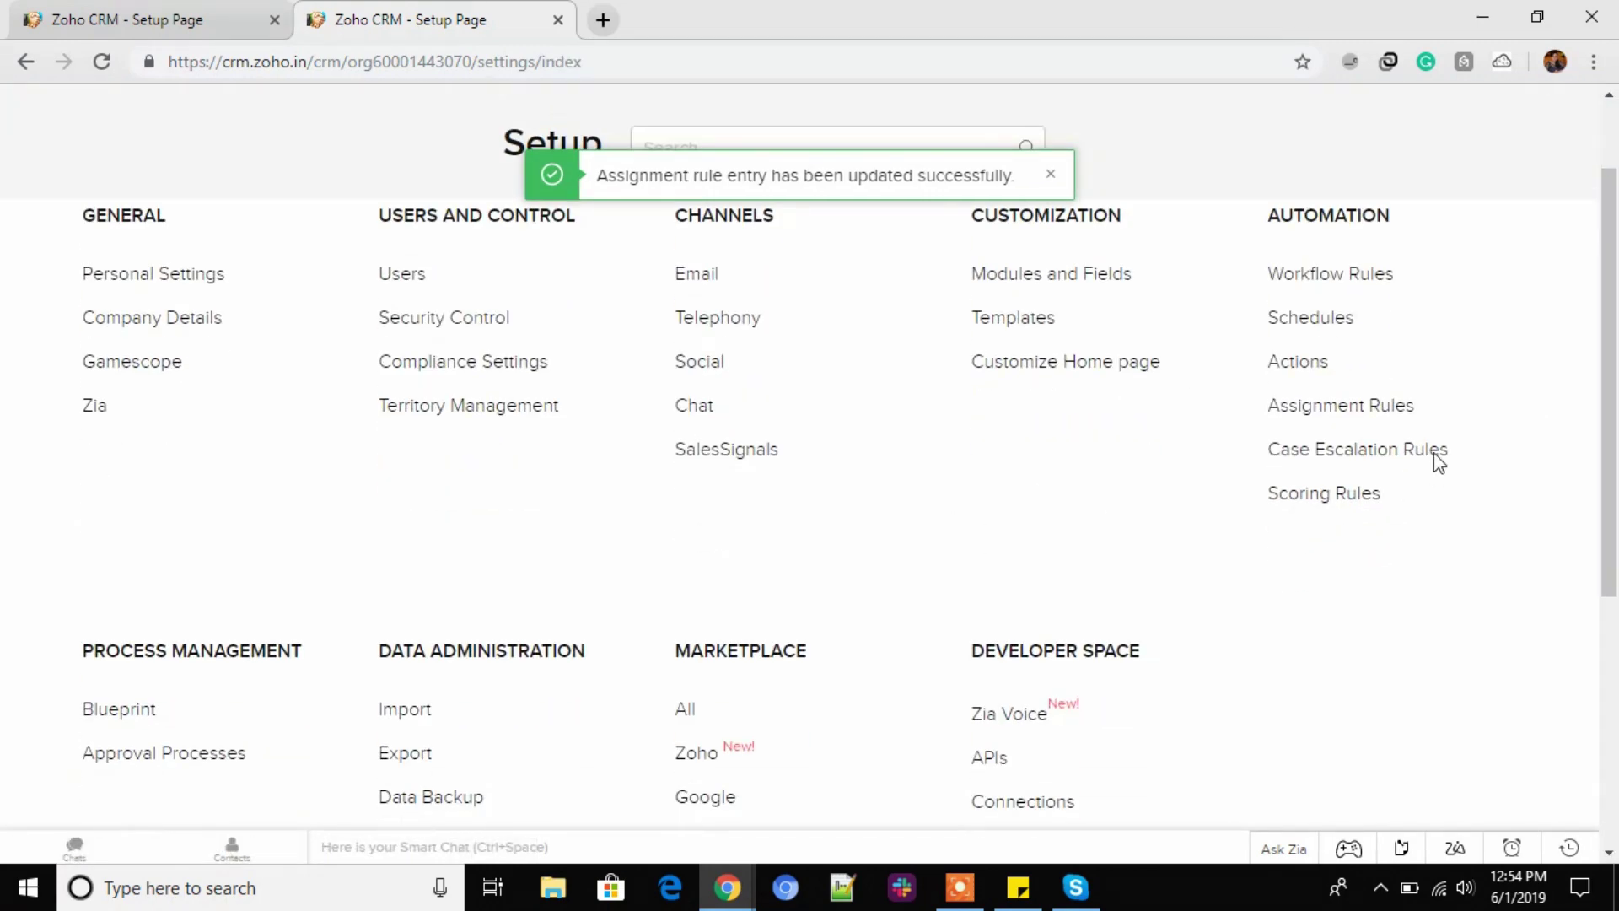
left_click(1356, 452)
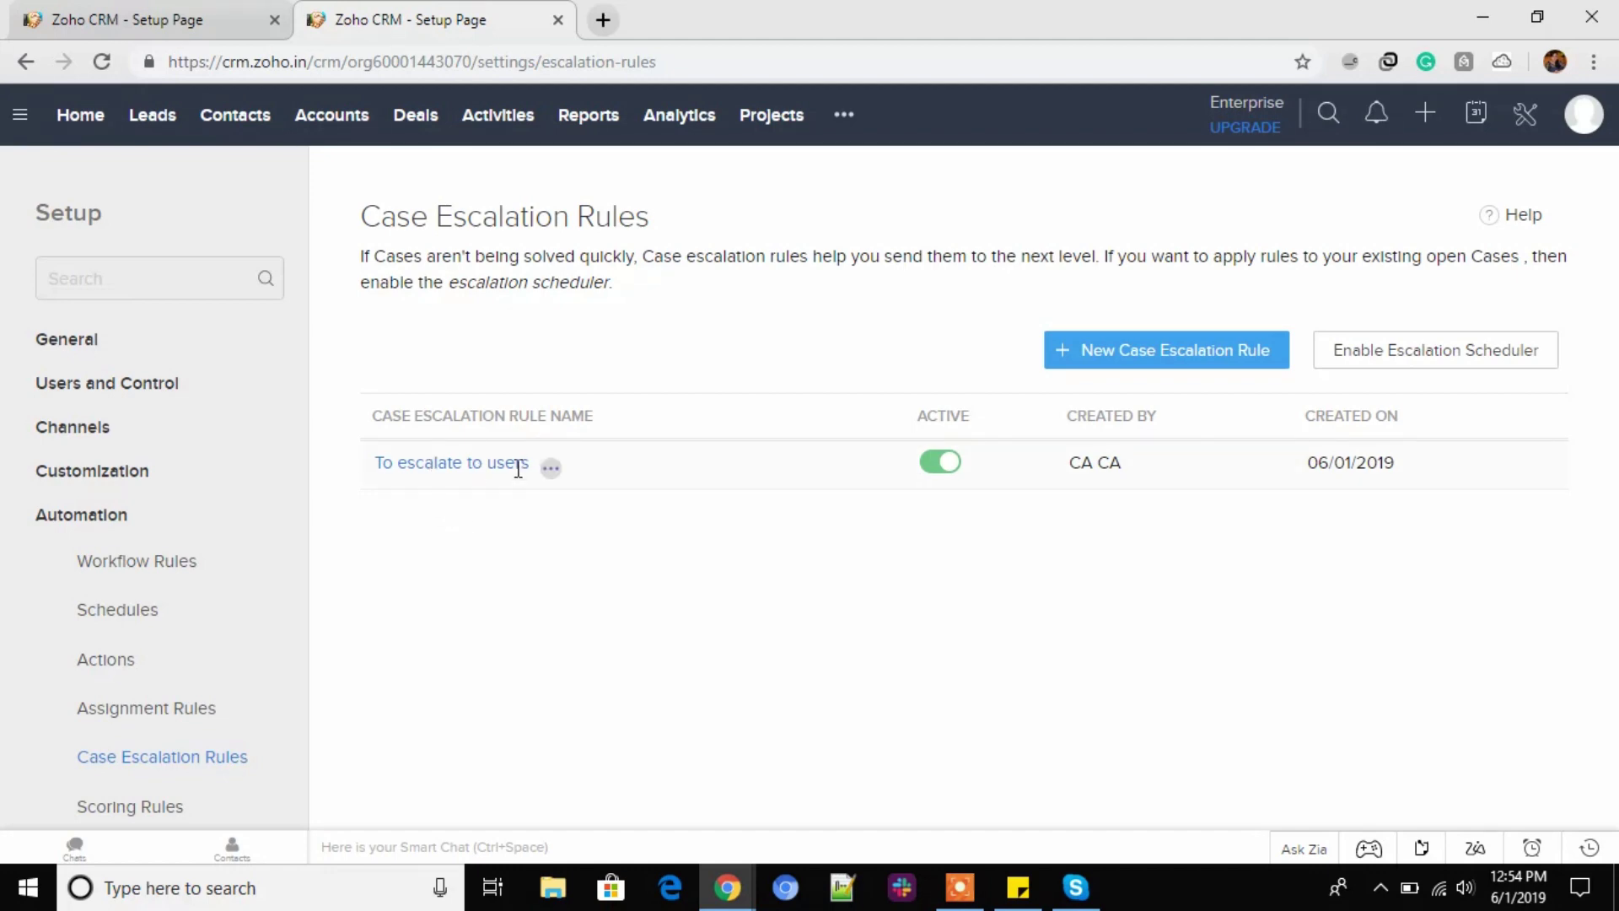
left_click(550, 469)
left_click(609, 473)
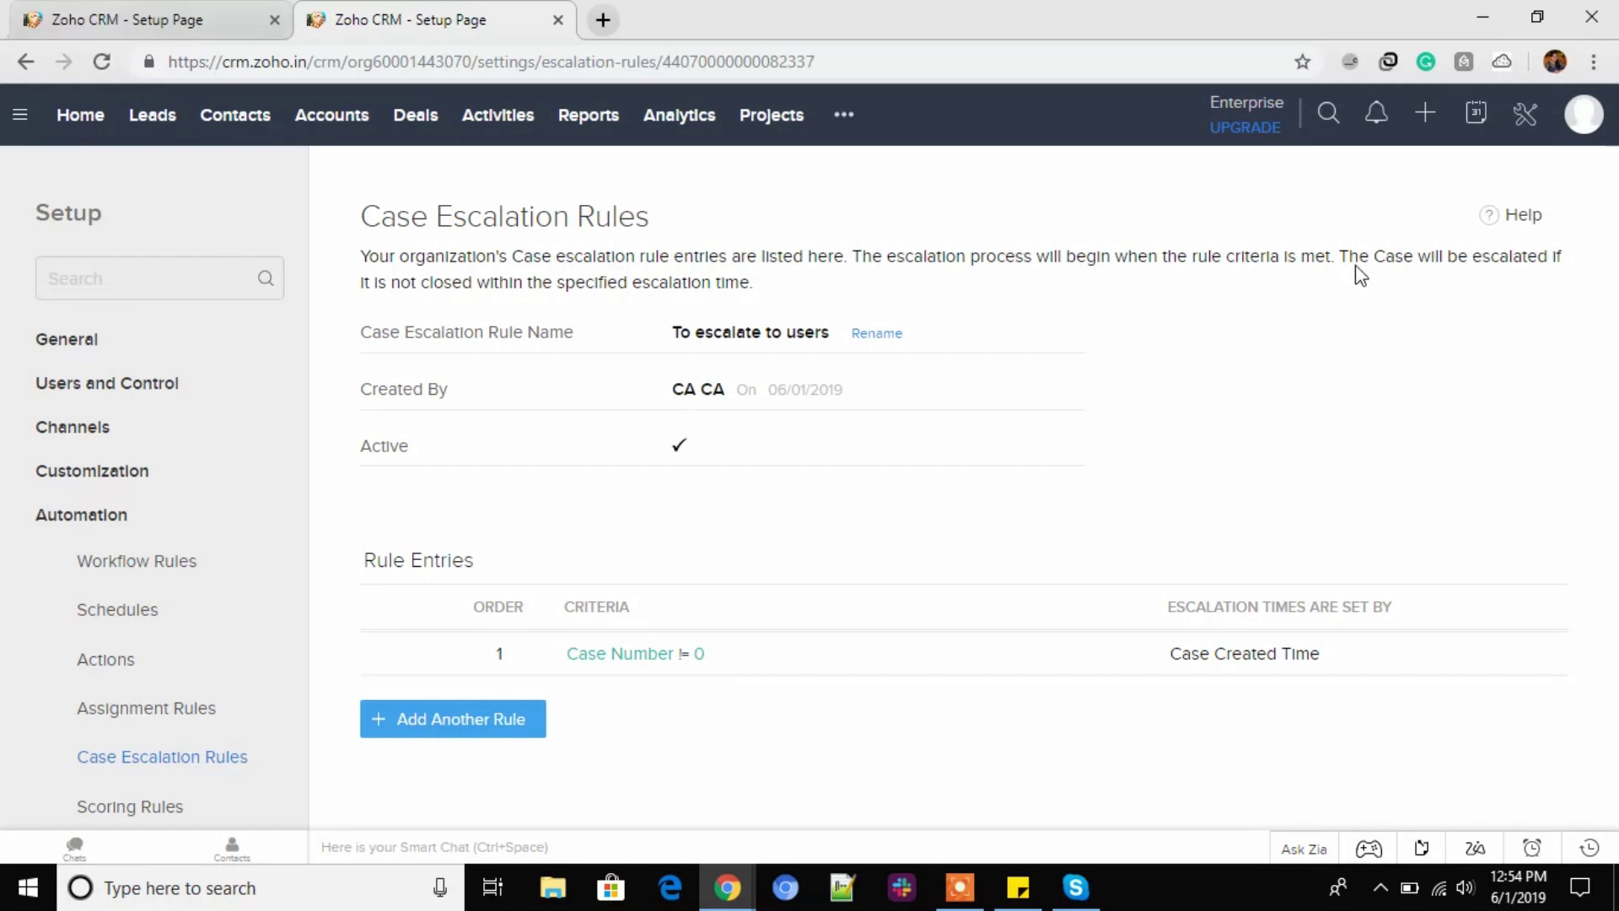
left_click(1525, 119)
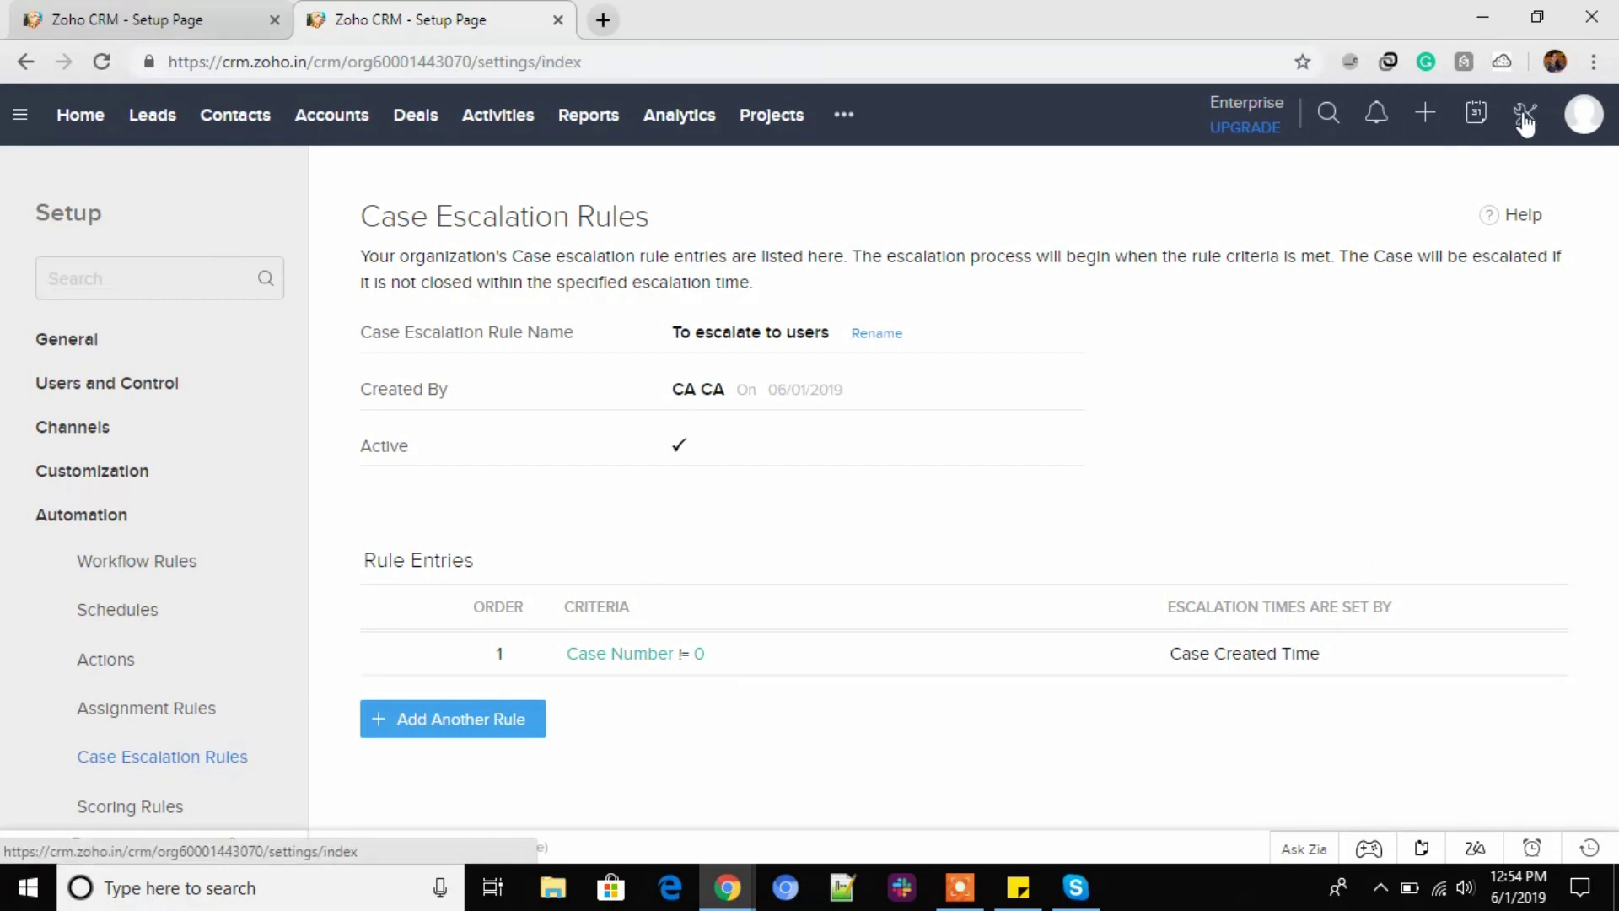
scroll(1143, 571, "down", 4)
scroll(1145, 572, "up", 3)
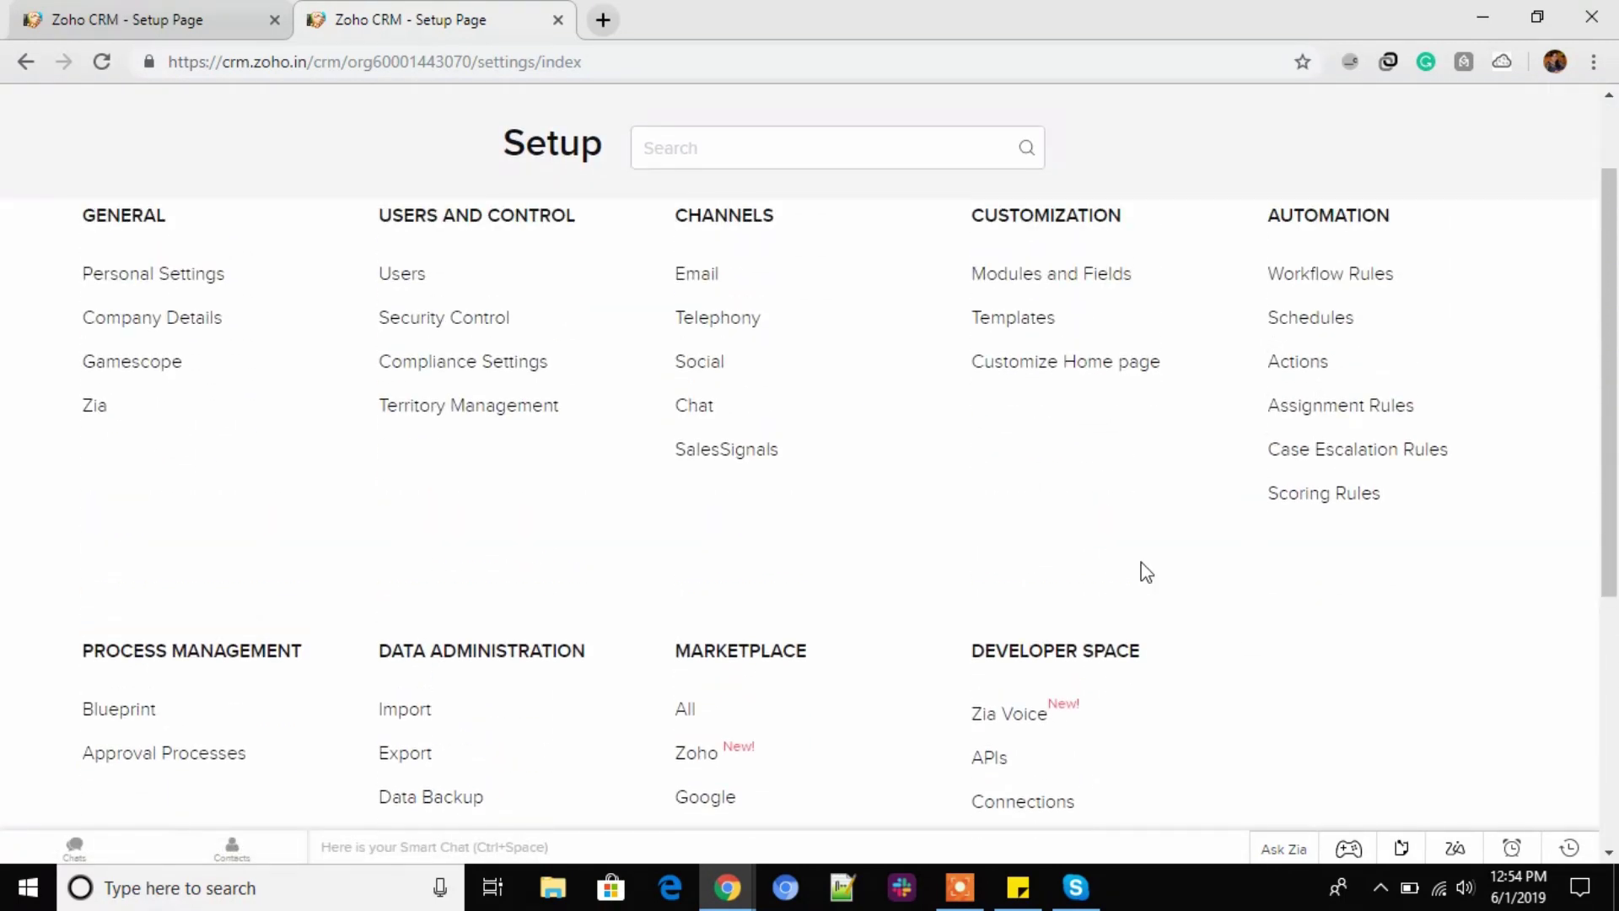
Add a lead scoring rule where Email isn't NULL adds 10 points.
left_click(1338, 495)
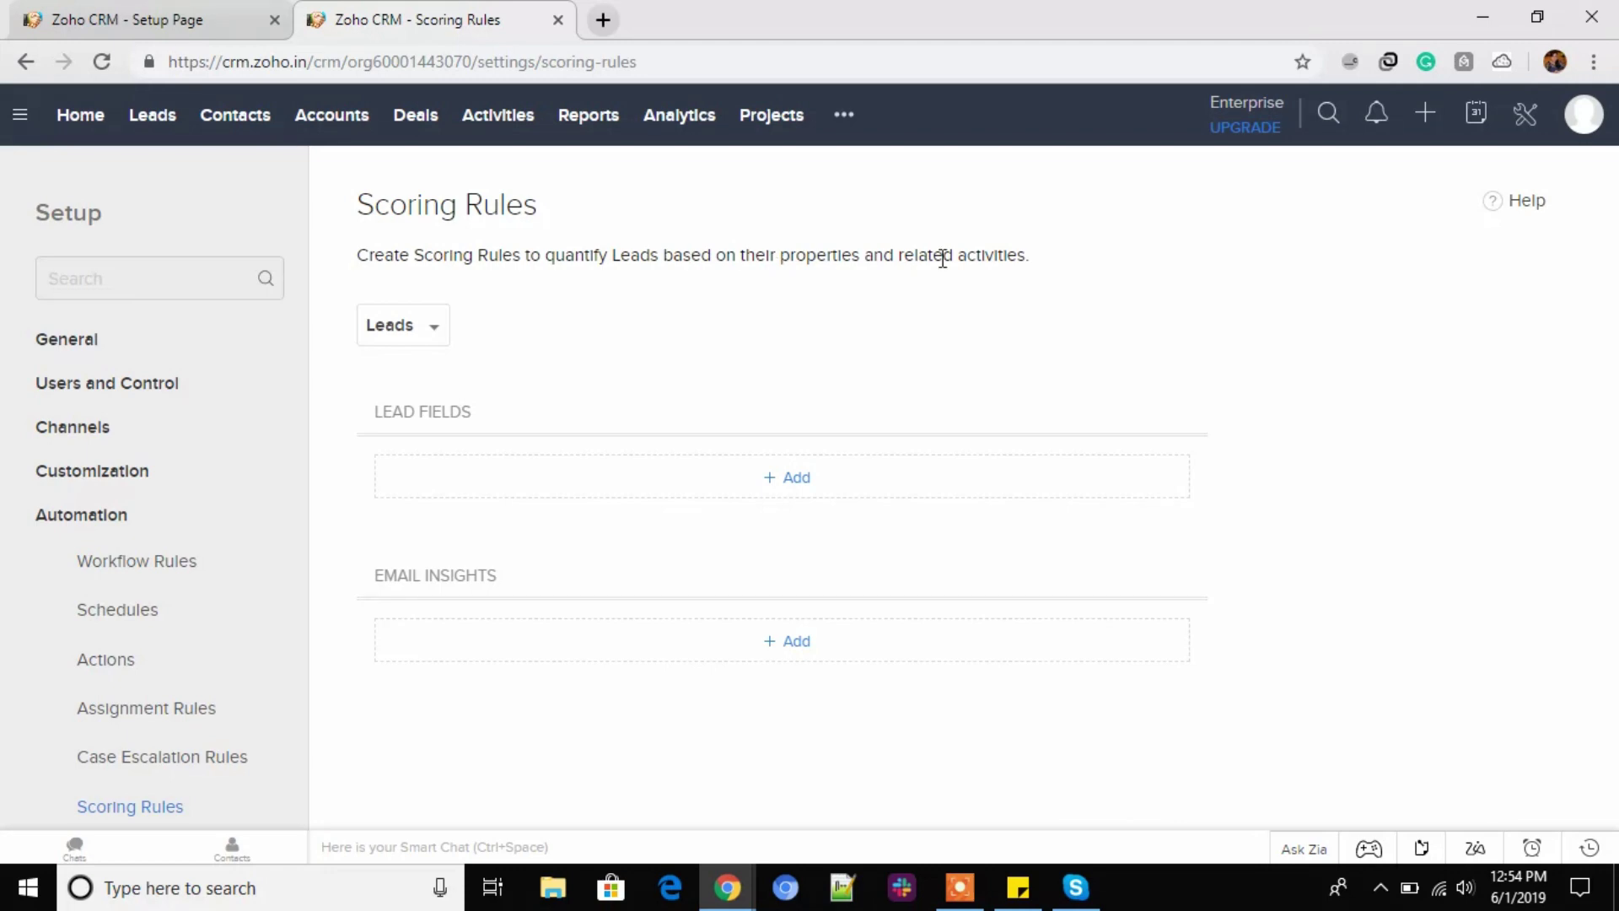
left_click(781, 491)
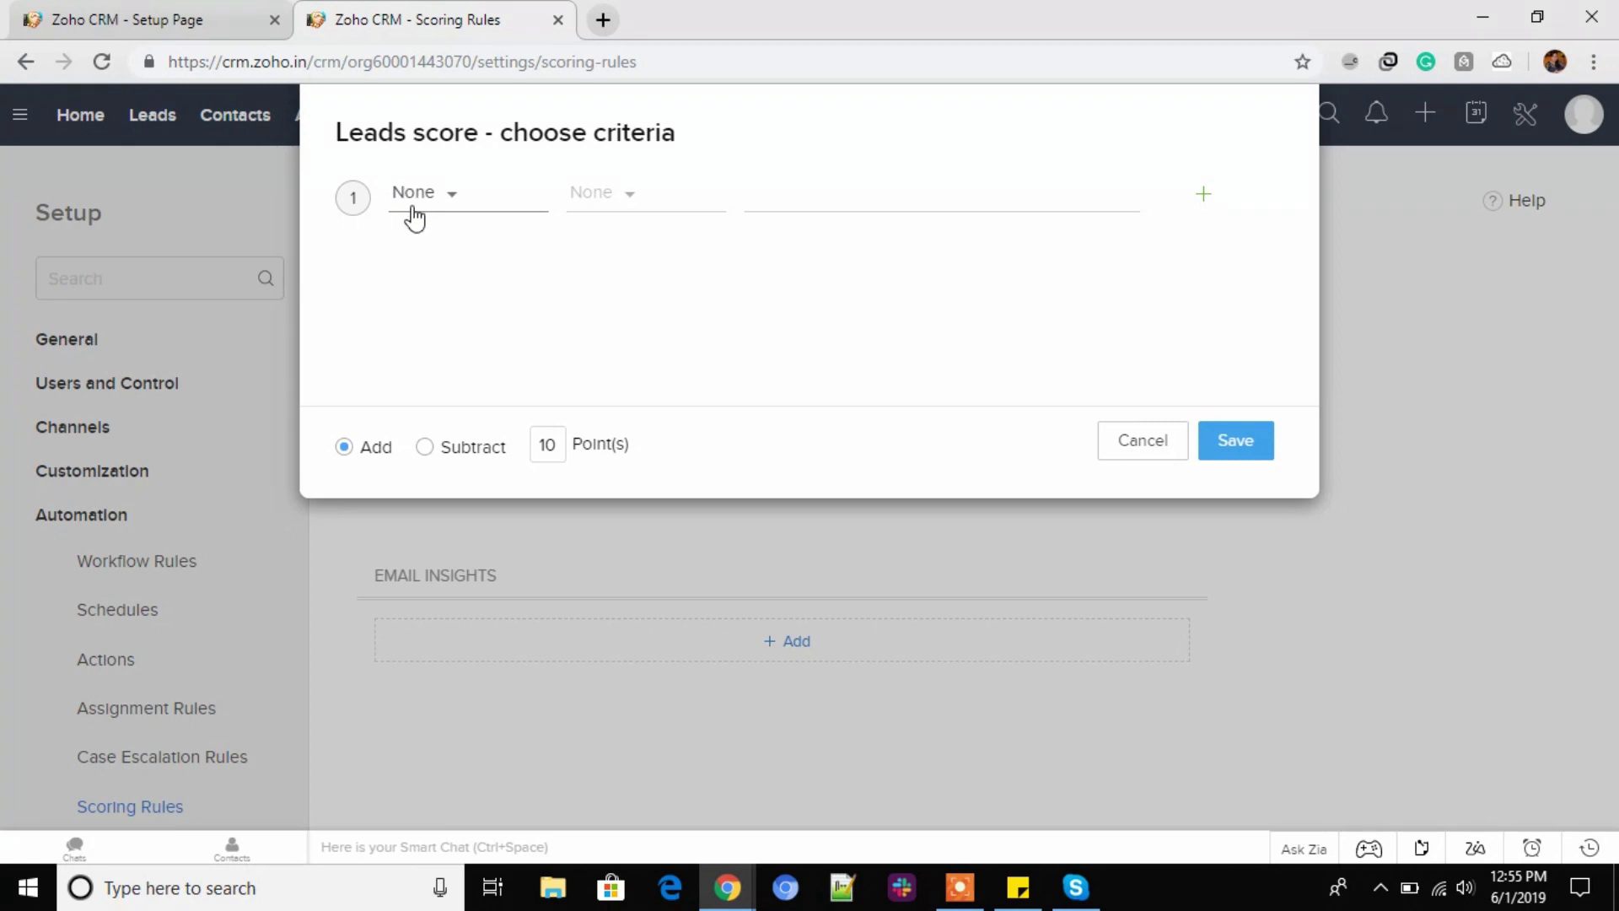
left_click(413, 198)
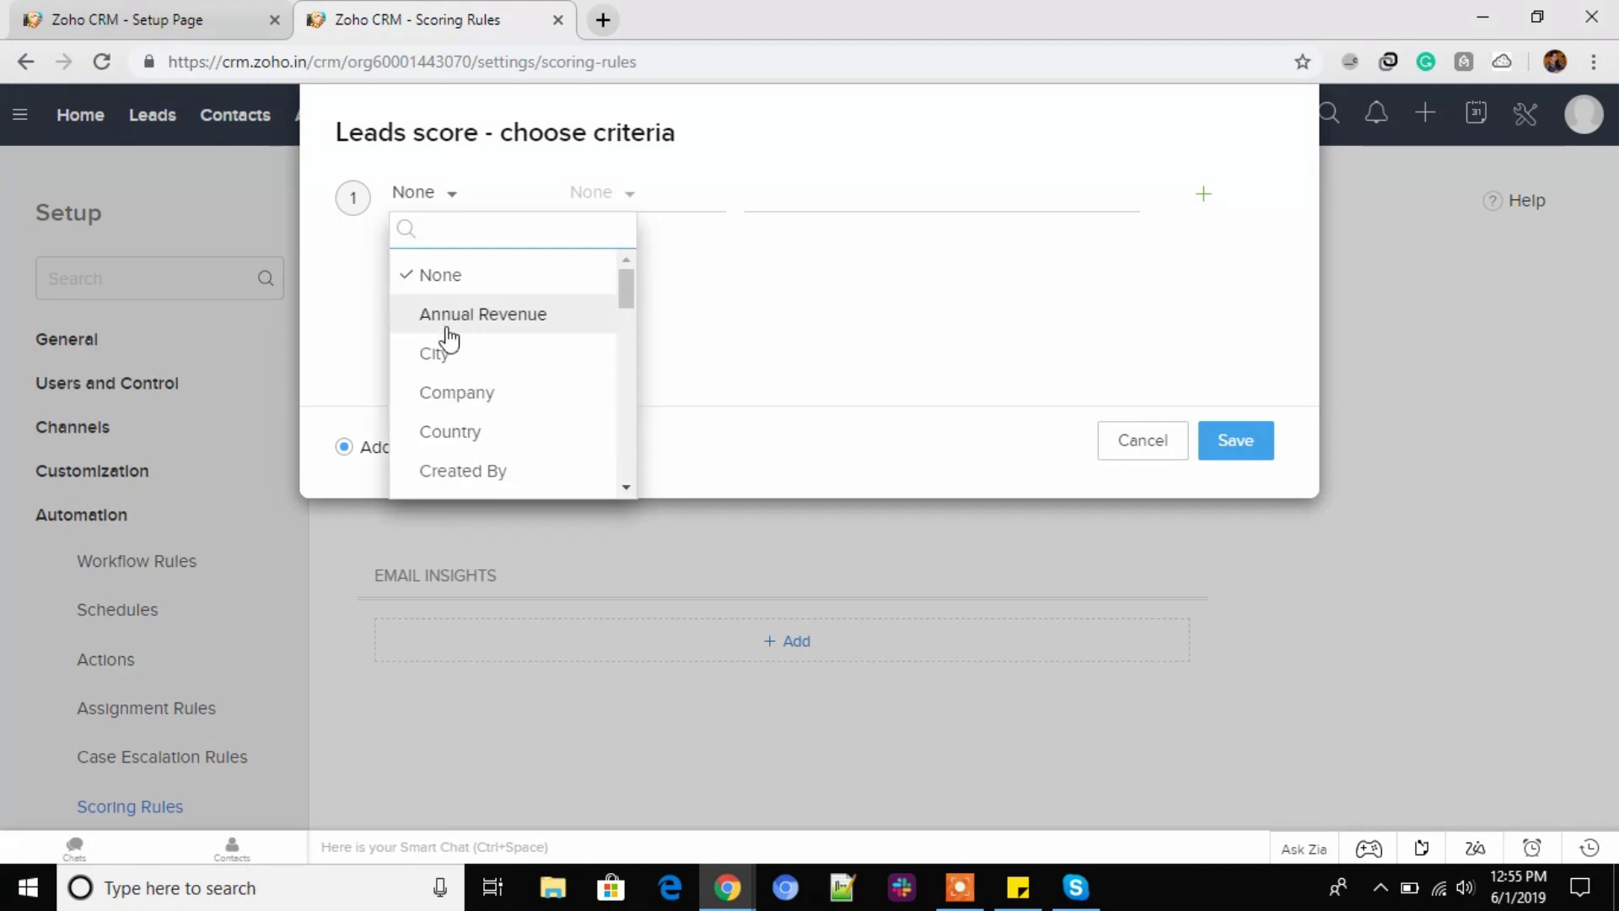
scroll(462, 403, "down", 3)
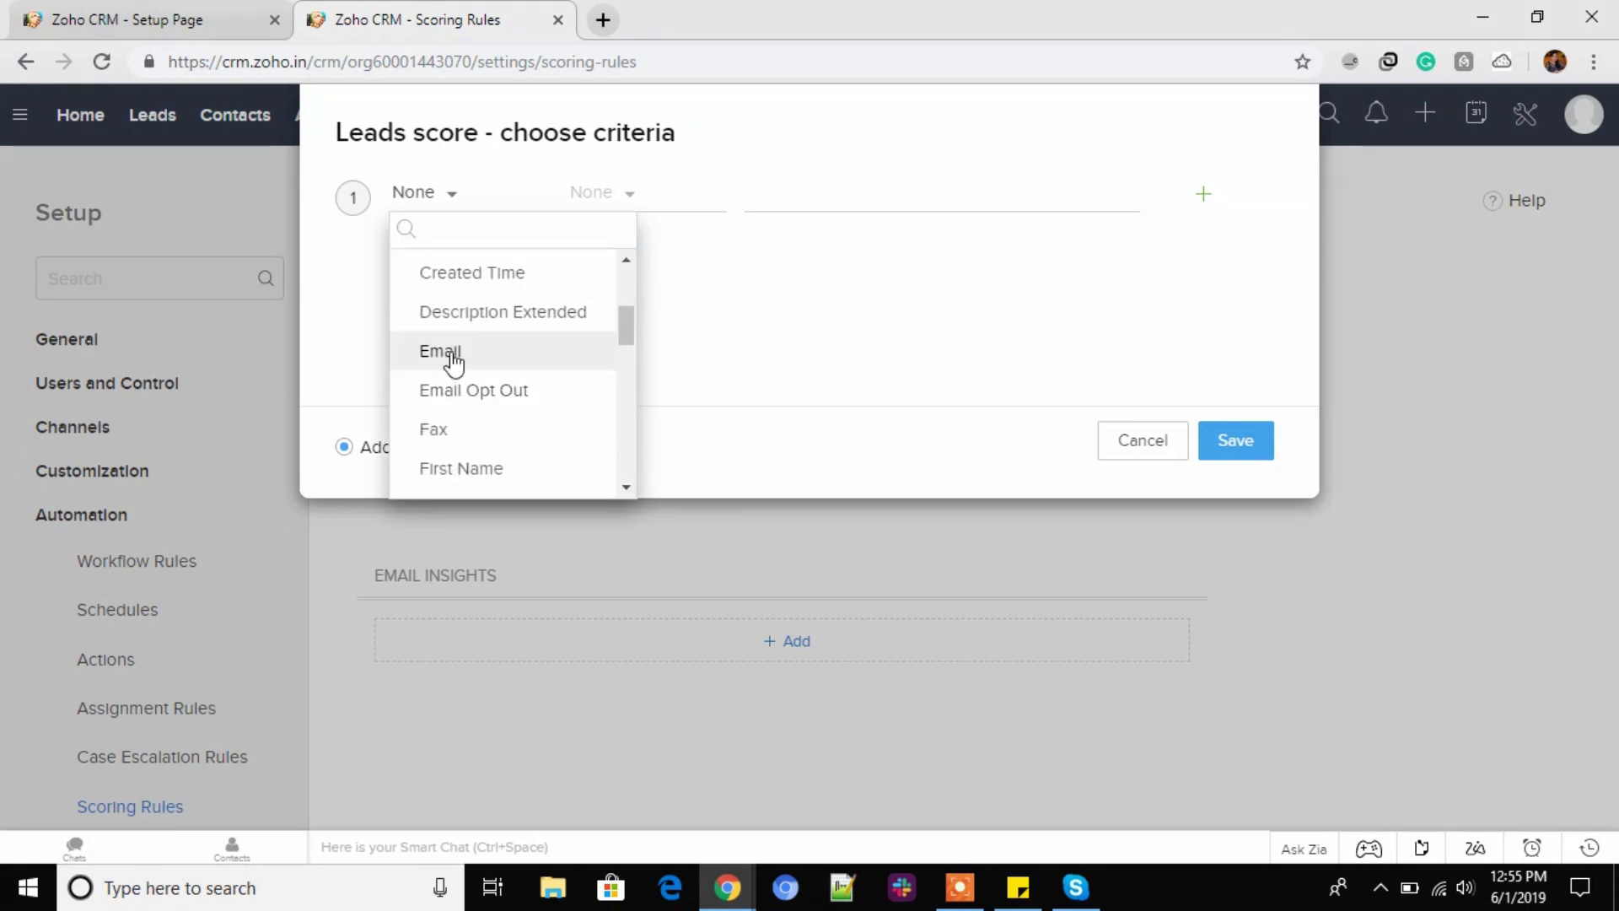
left_click(454, 361)
left_click(624, 200)
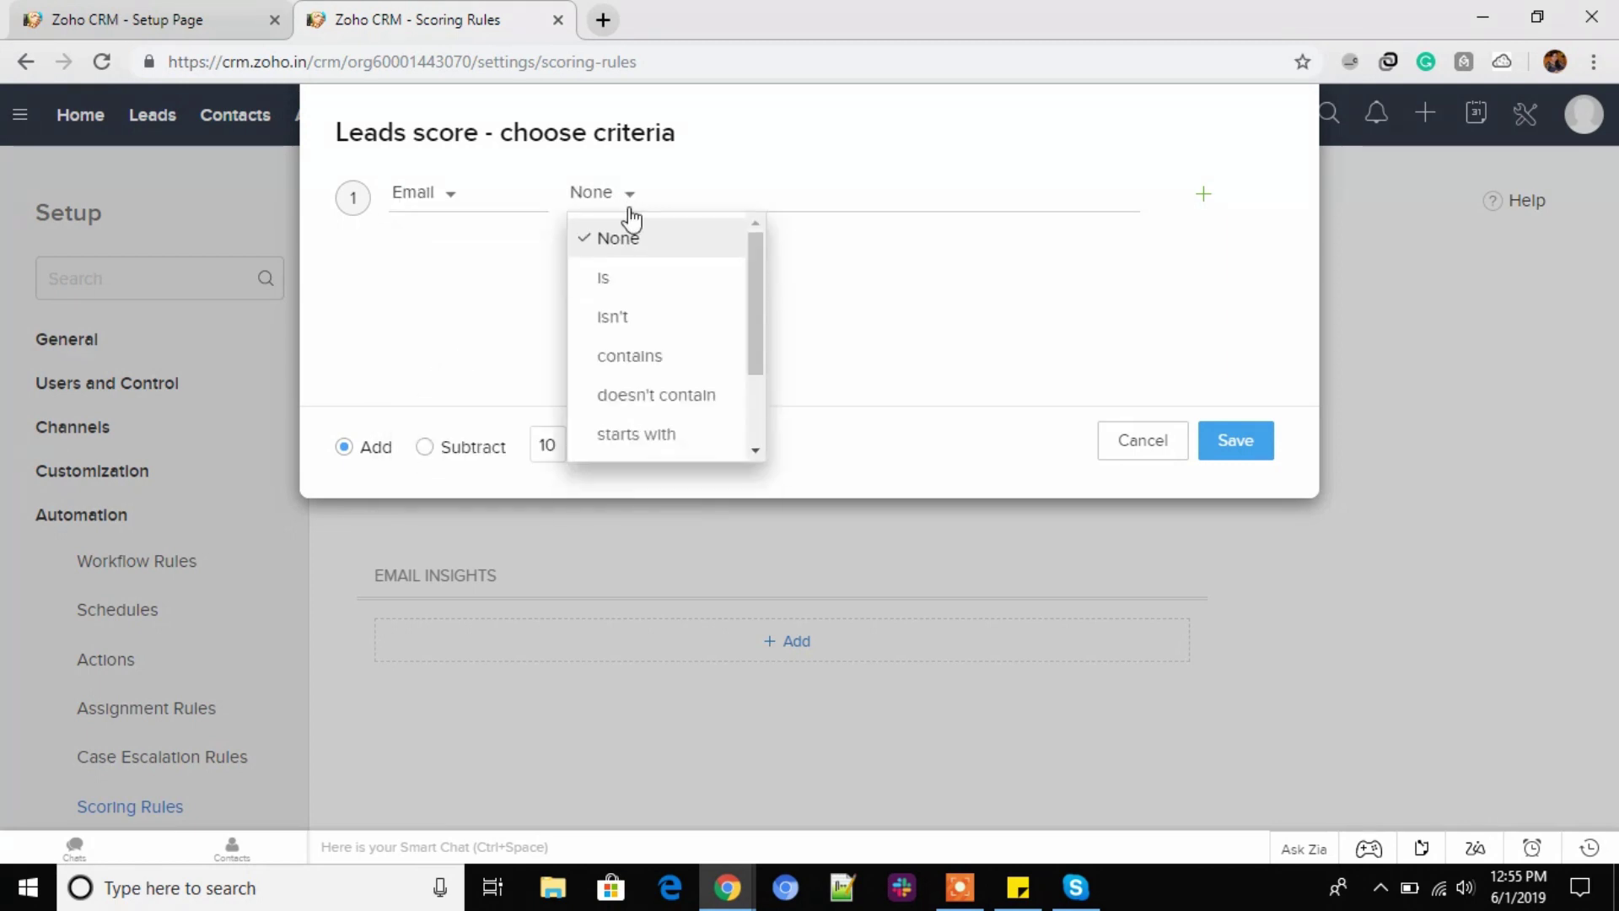
left_click(628, 317)
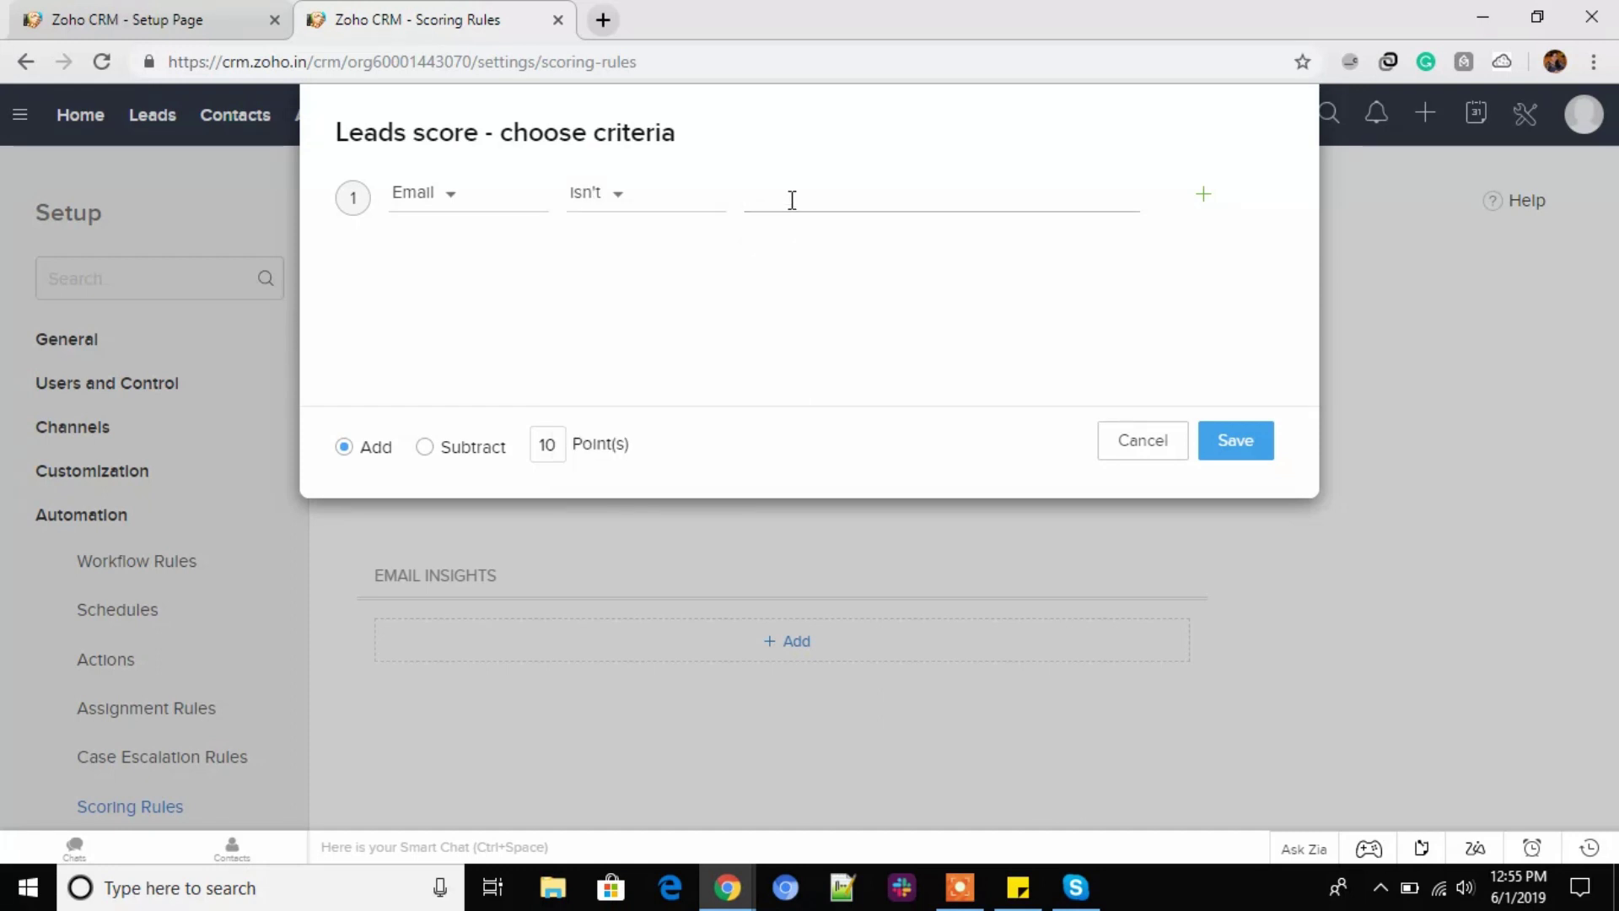
left_click(1247, 453)
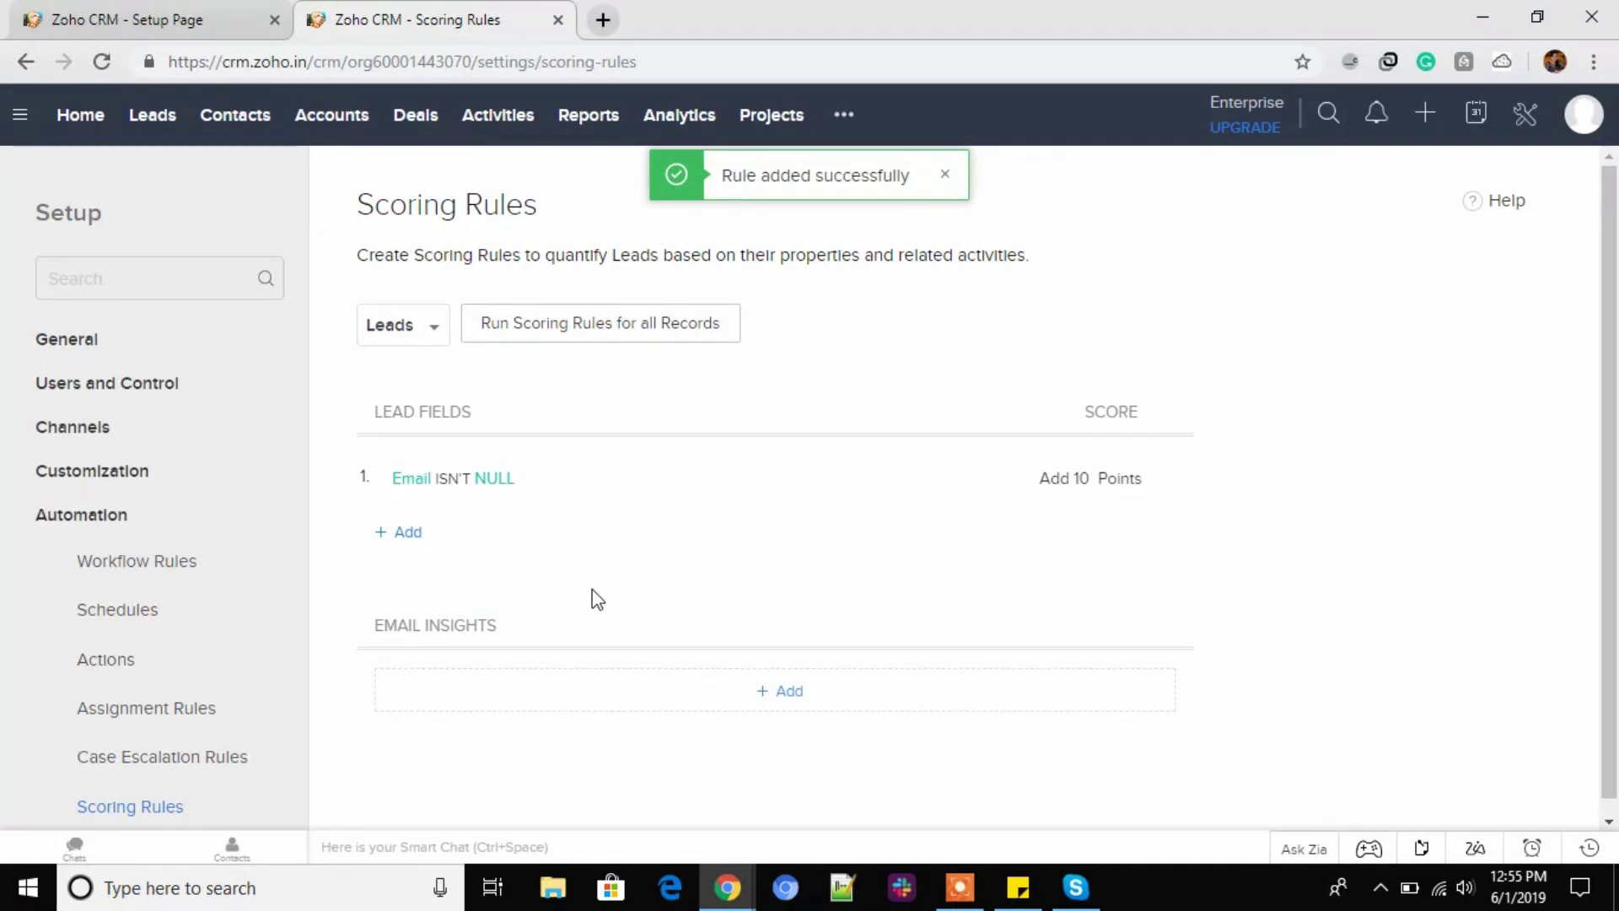
Add a second lead scoring rule subtracting 5 points when Email Opt Out is Selected.
scroll(597, 599, "down", 1)
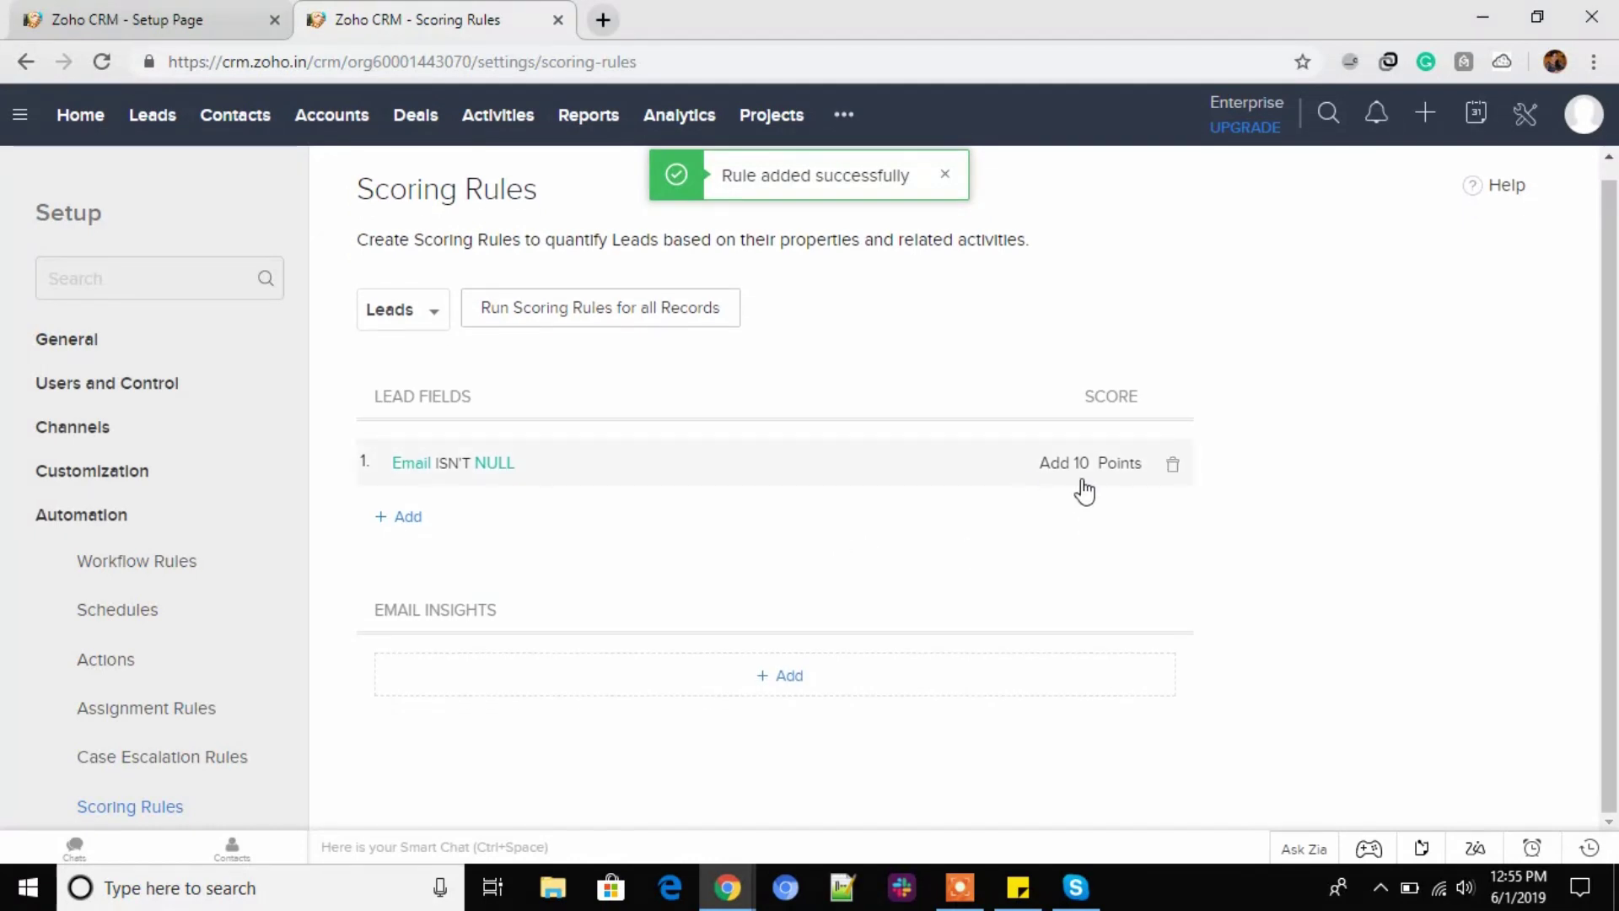
left_click(403, 518)
left_click(452, 196)
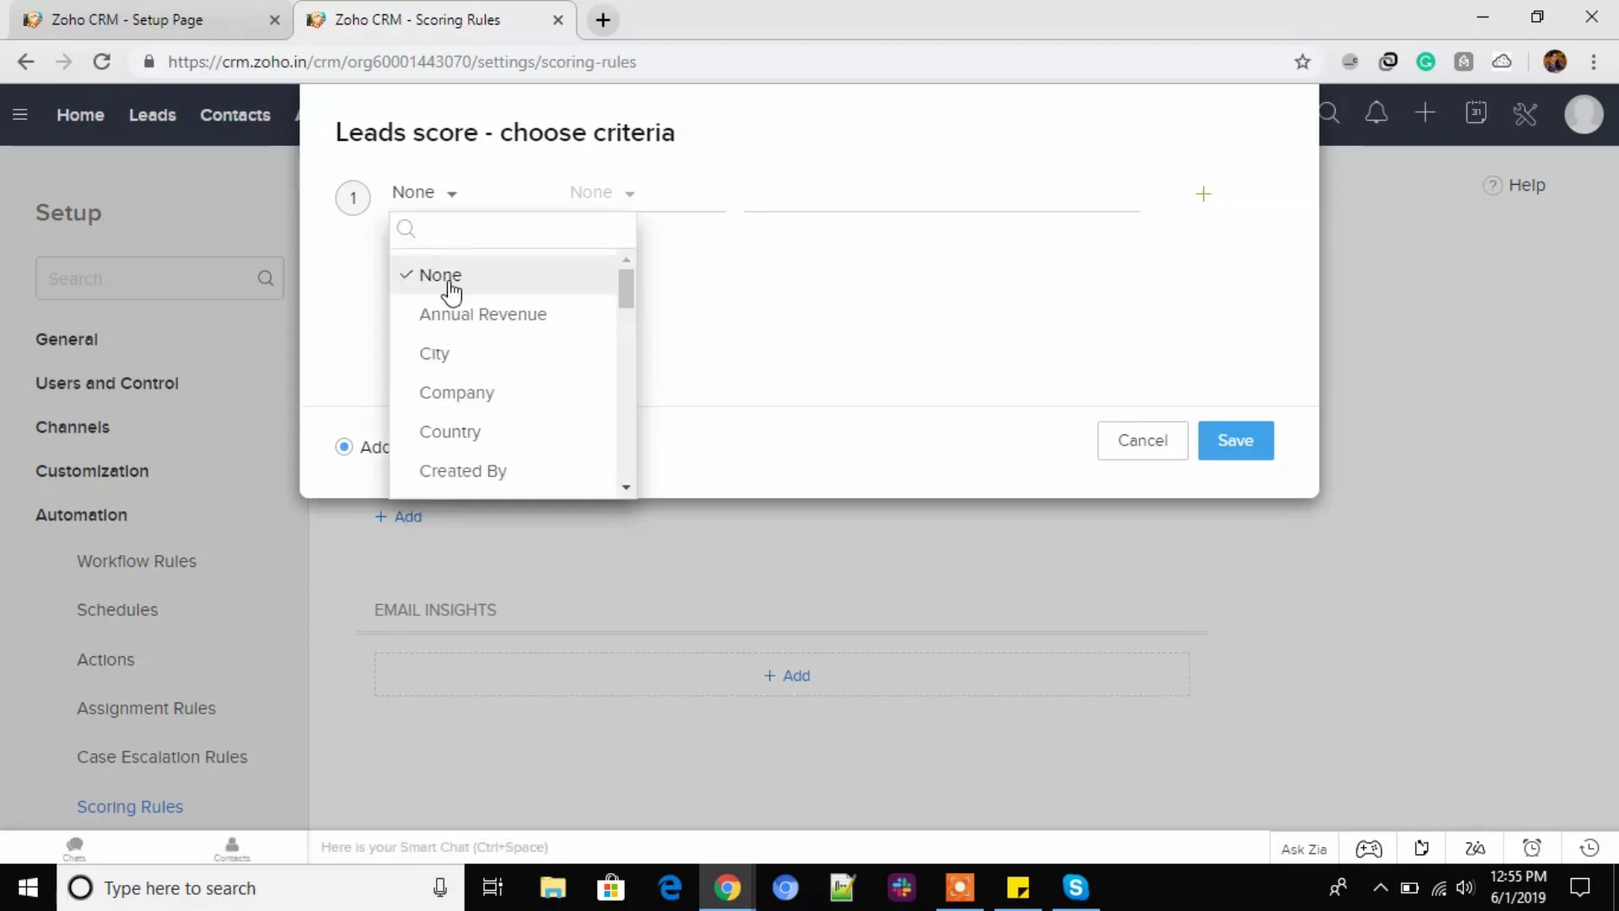
scroll(471, 375, "down", 4)
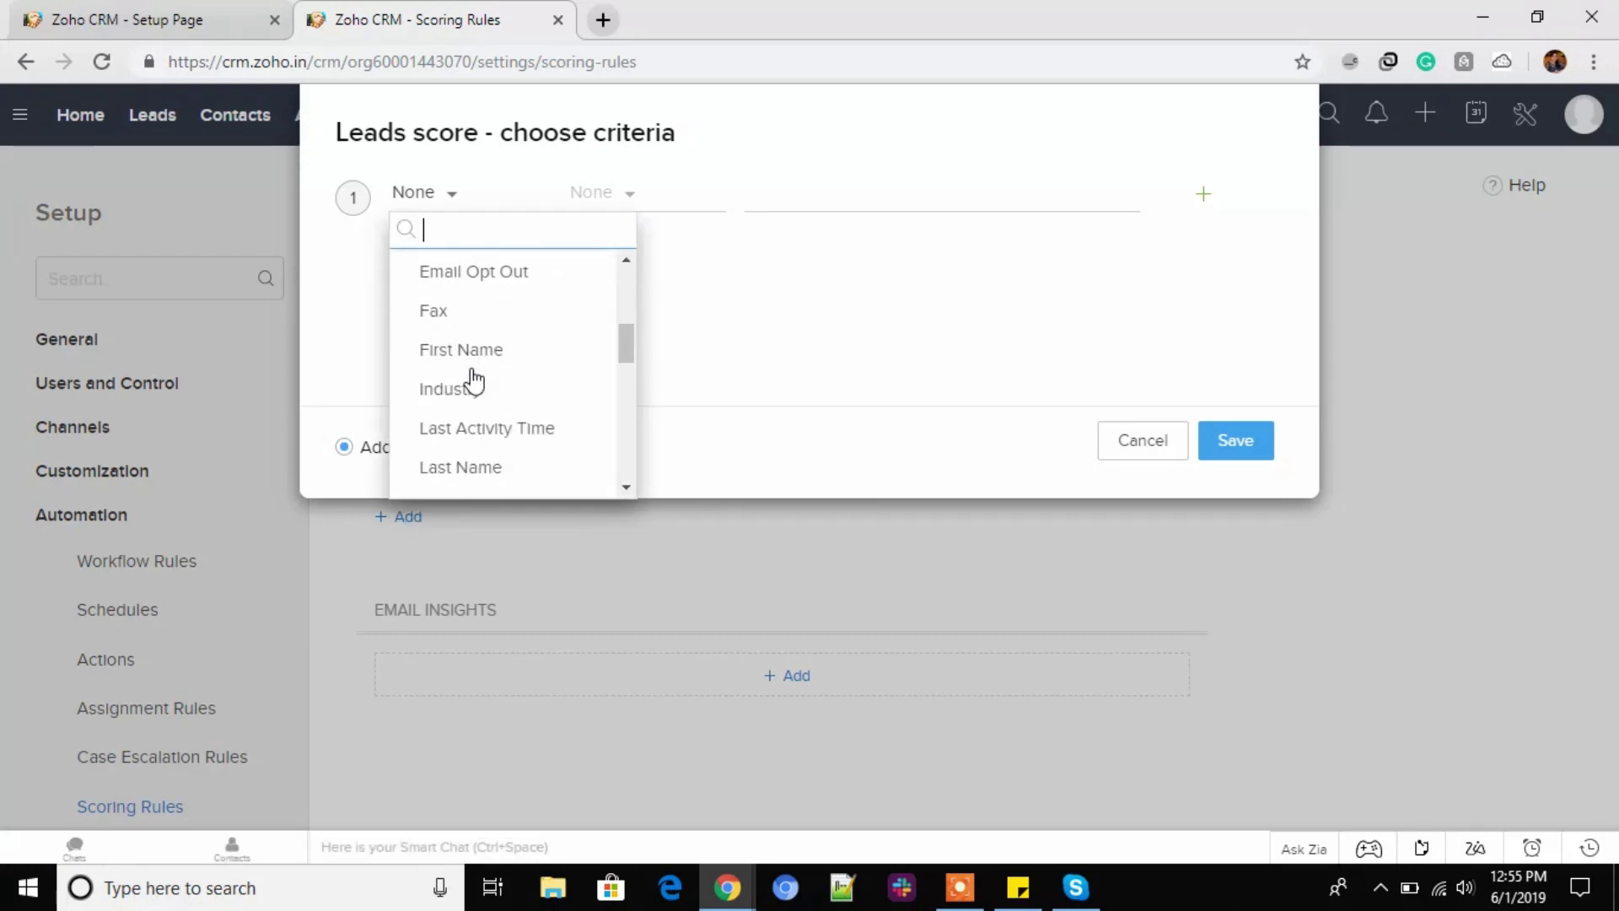
left_click(493, 274)
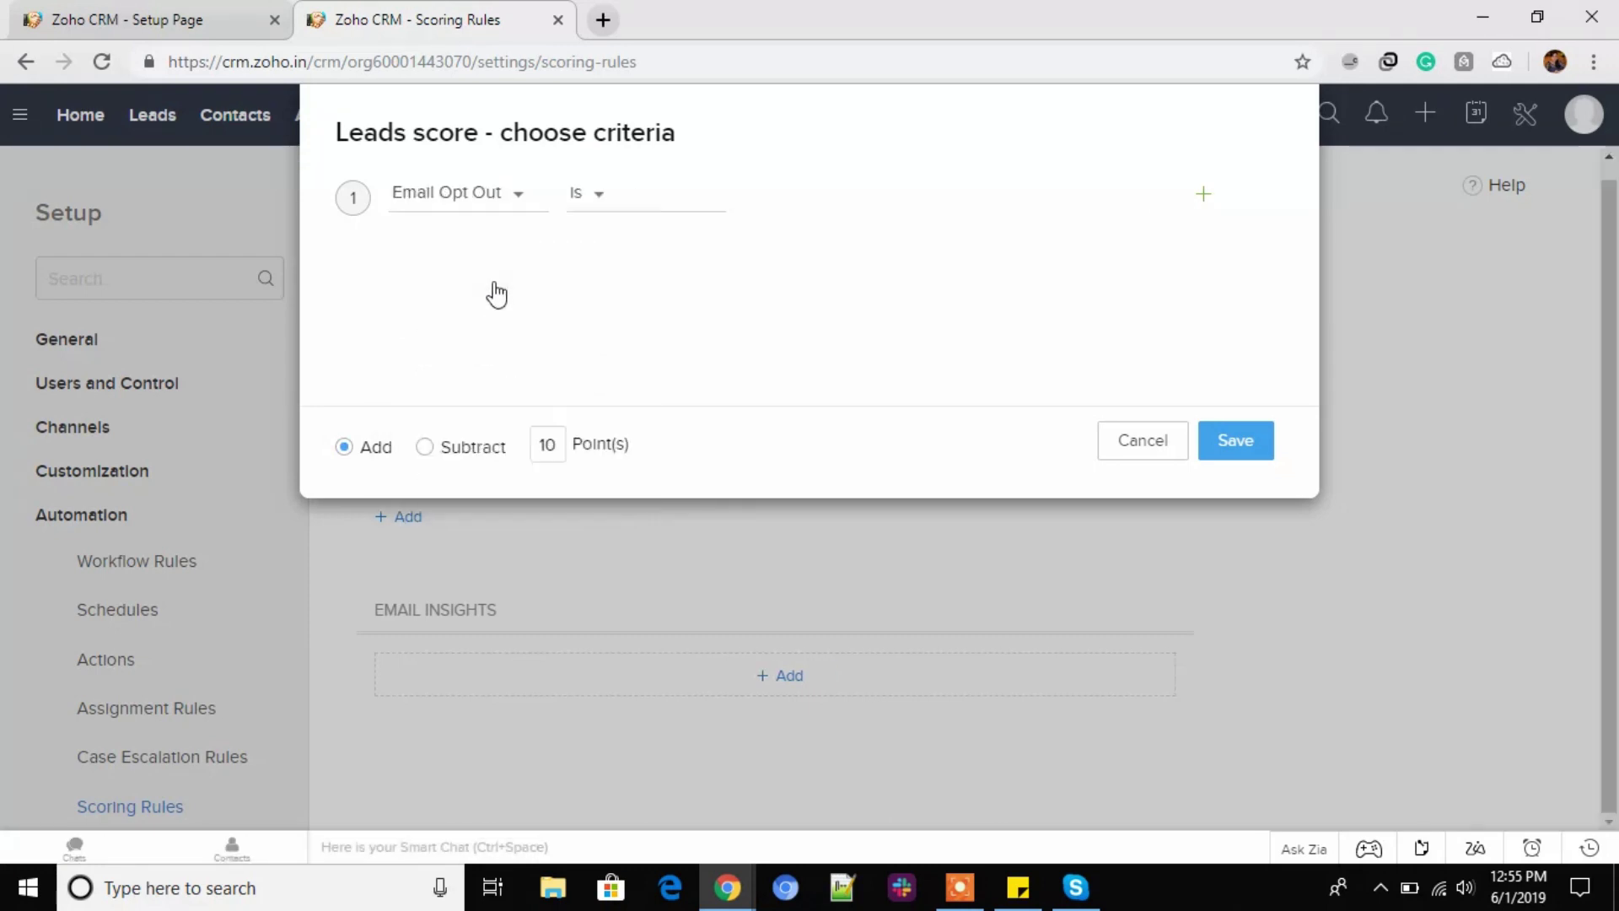
left_click(808, 194)
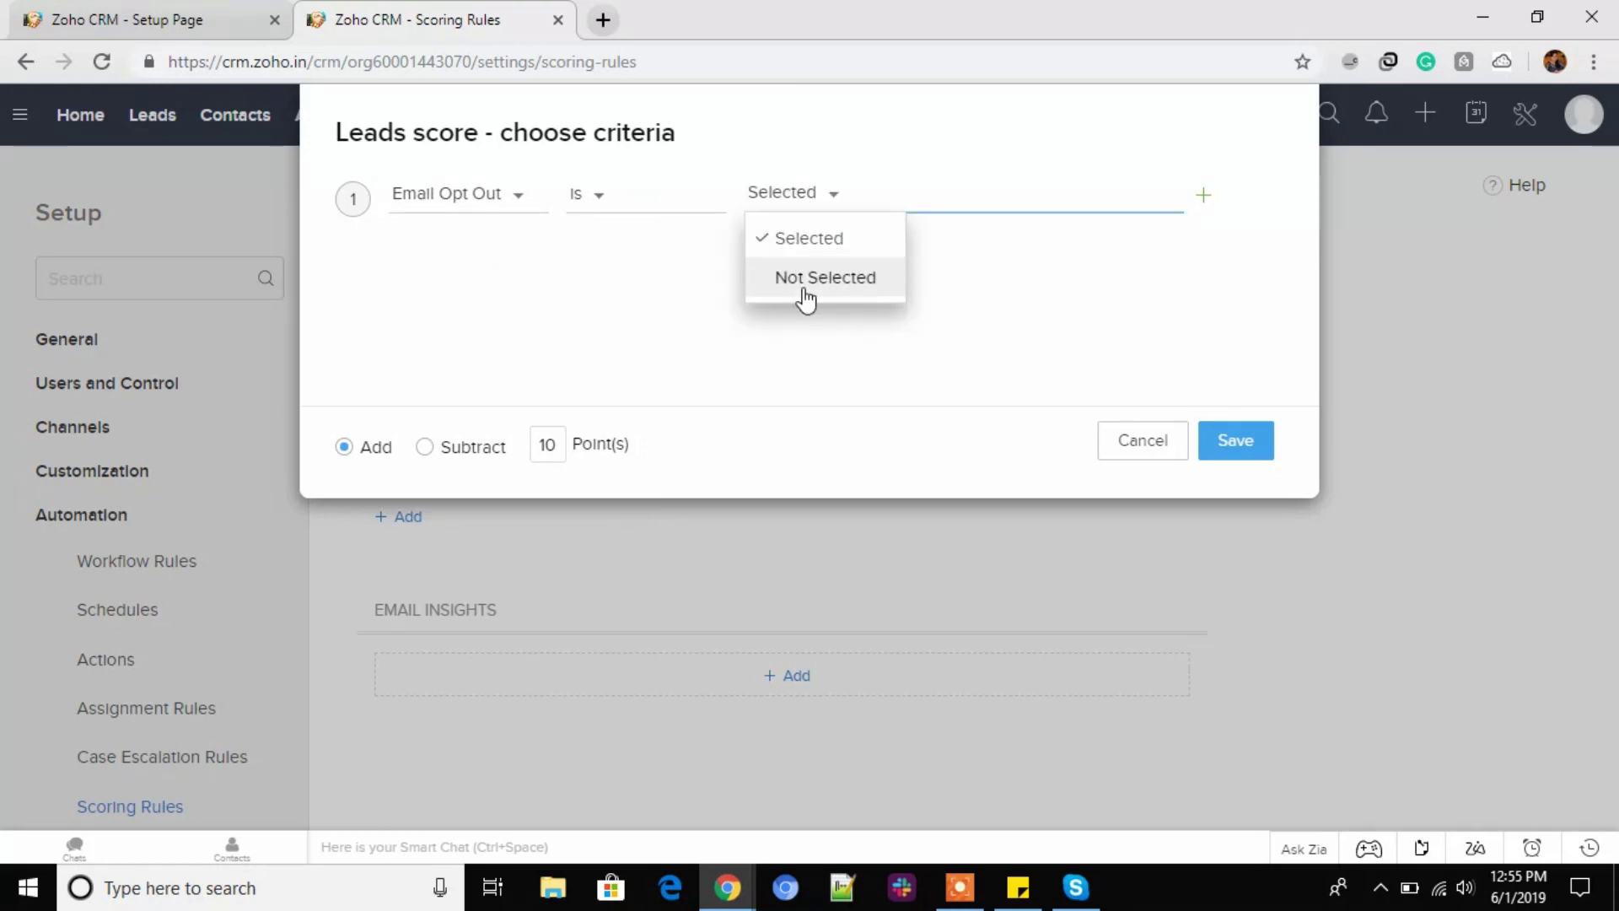
left_click(814, 277)
left_click(808, 201)
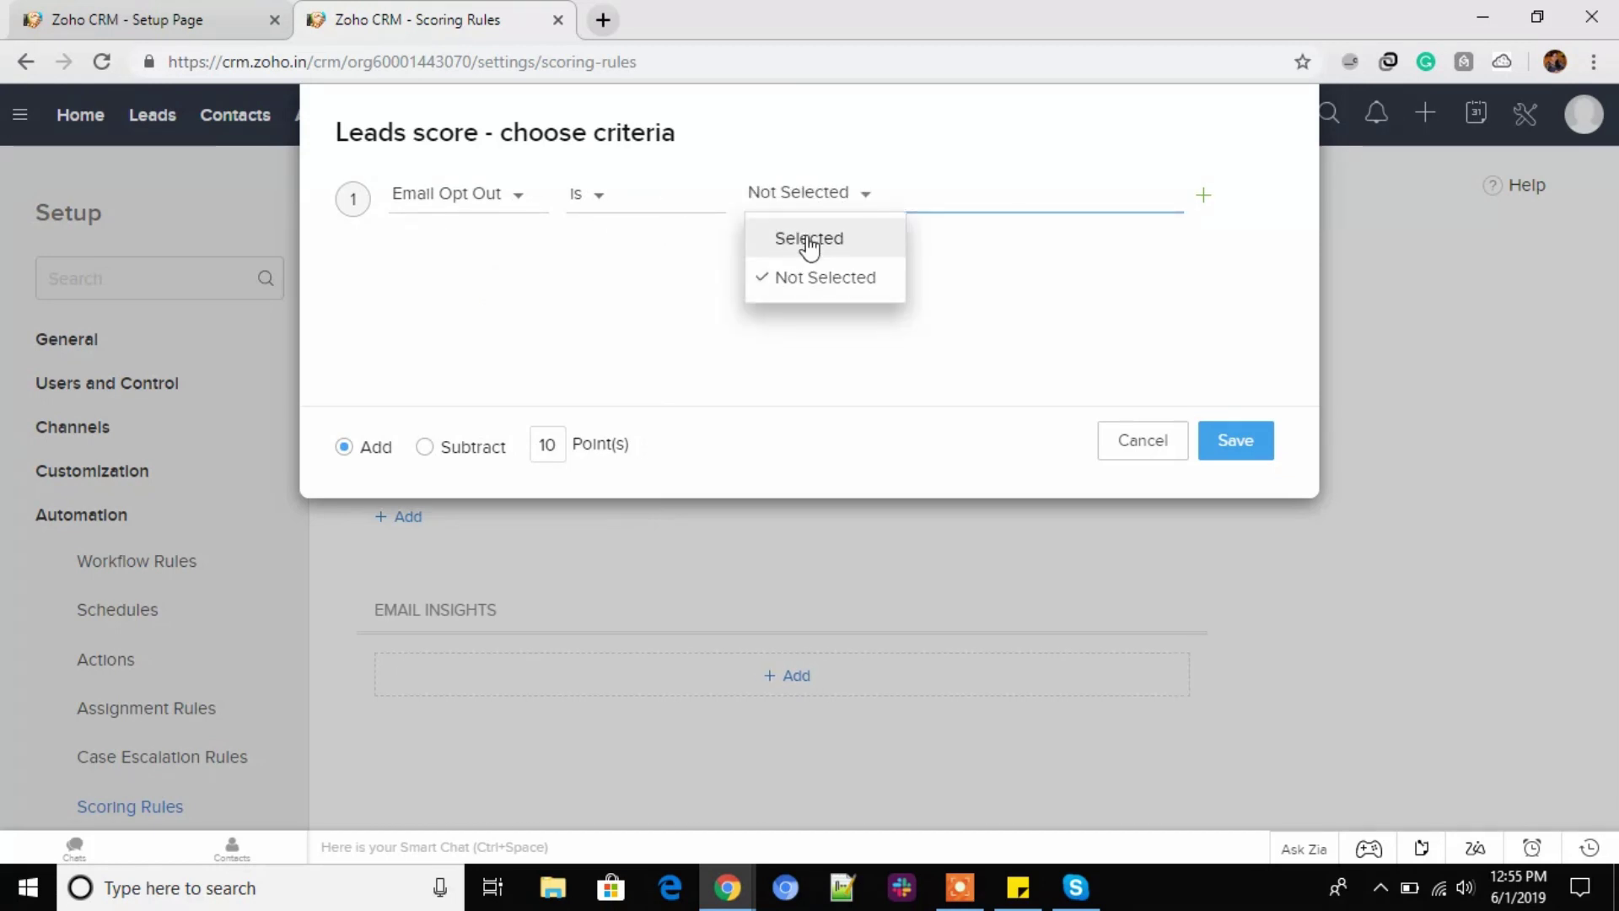
left_click(810, 239)
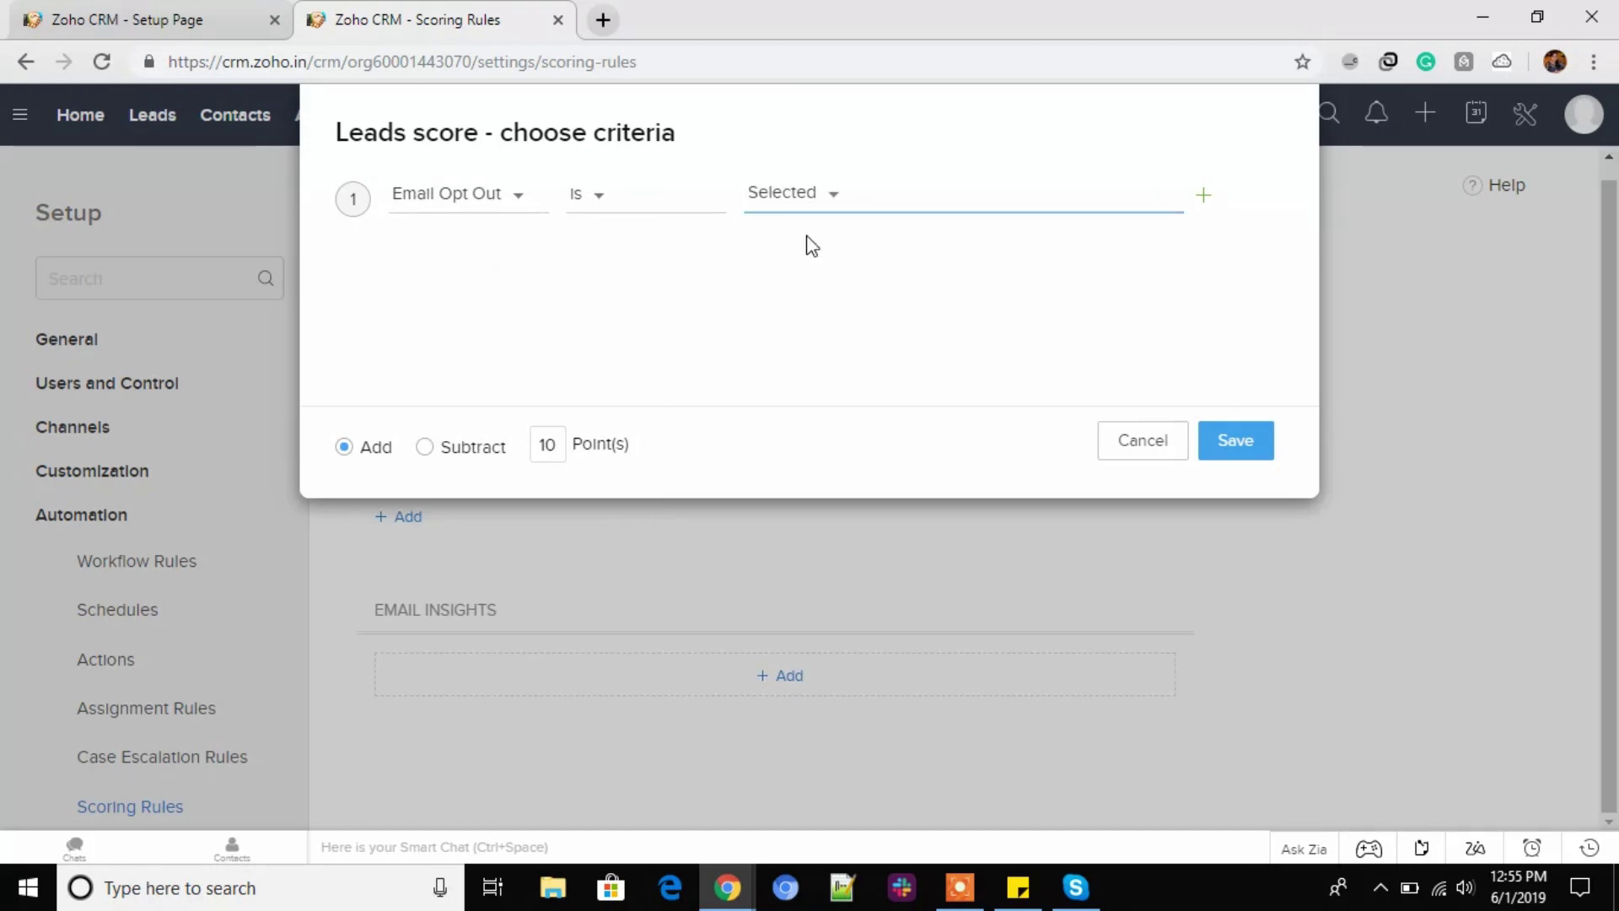
left_click(451, 450)
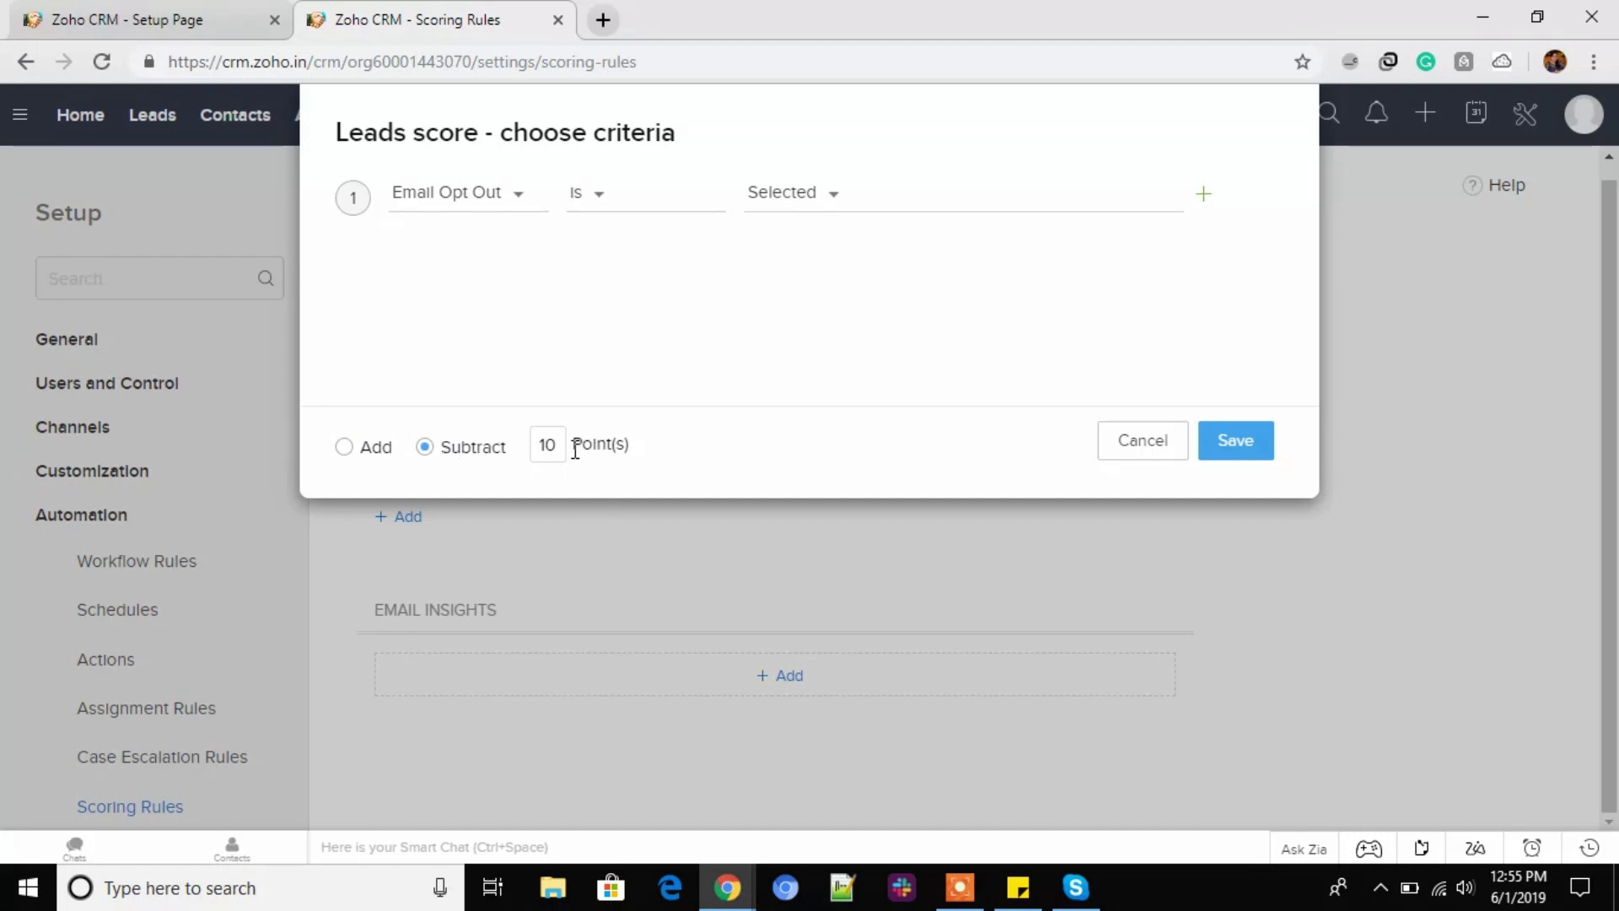
double_click(542, 445)
left_click(1238, 447)
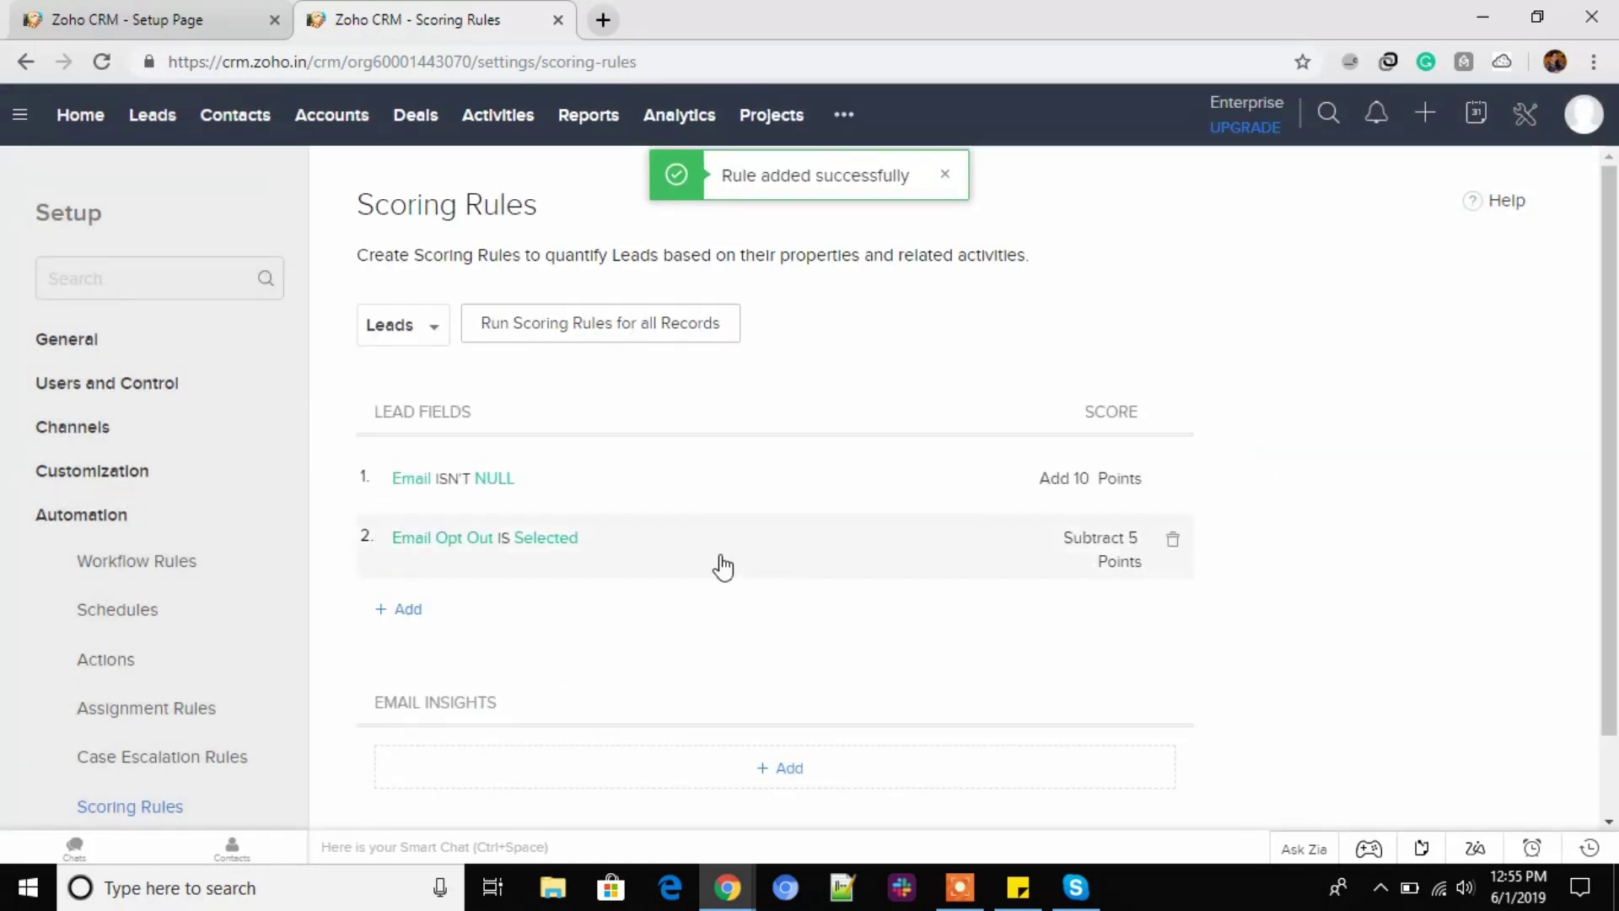
scroll(721, 565, "down", 1)
scroll(720, 565, "up", 2)
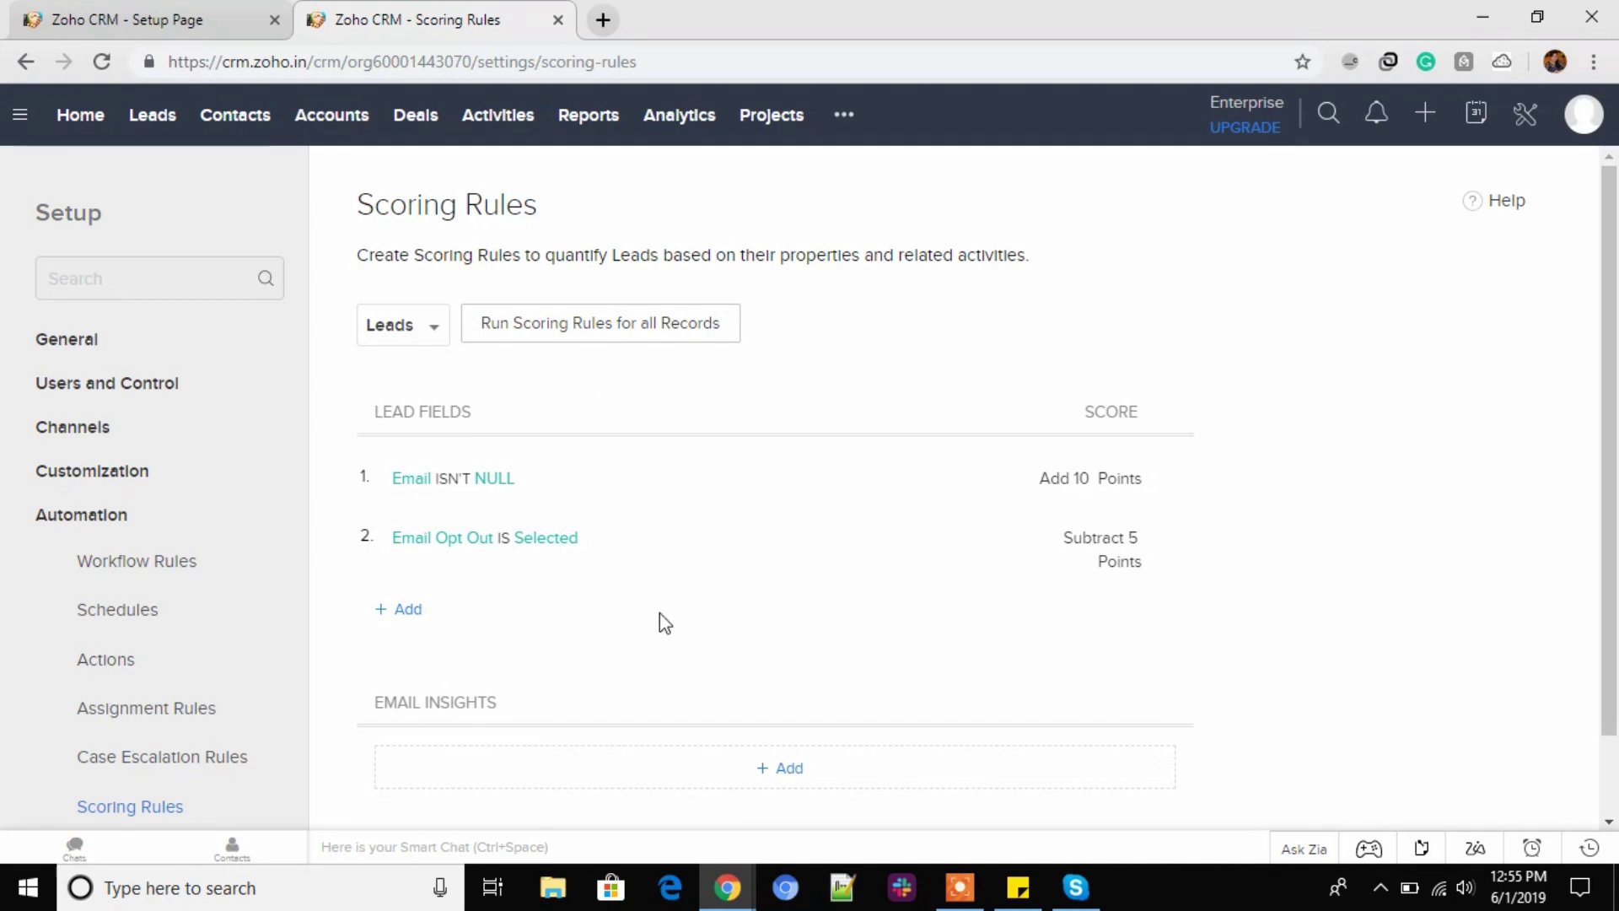
scroll(537, 642, "down", 1)
scroll(536, 643, "up", 1)
Run the scoring rules on all existing Leads records, confirming with Yes, Continue.
left_click(1527, 116)
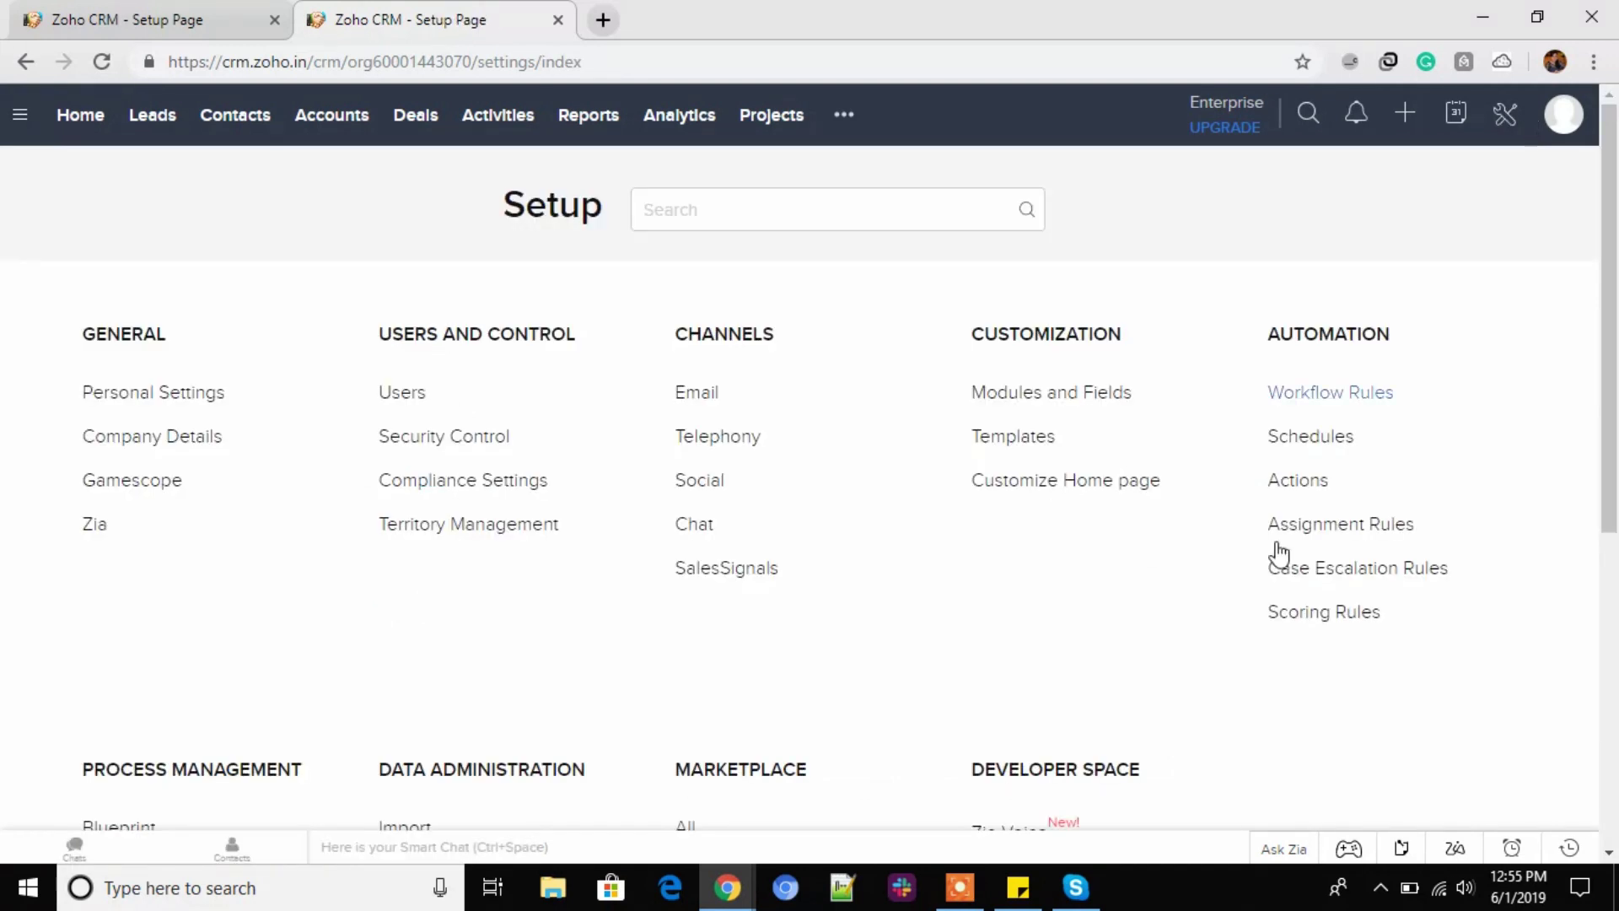
left_click(18, 69)
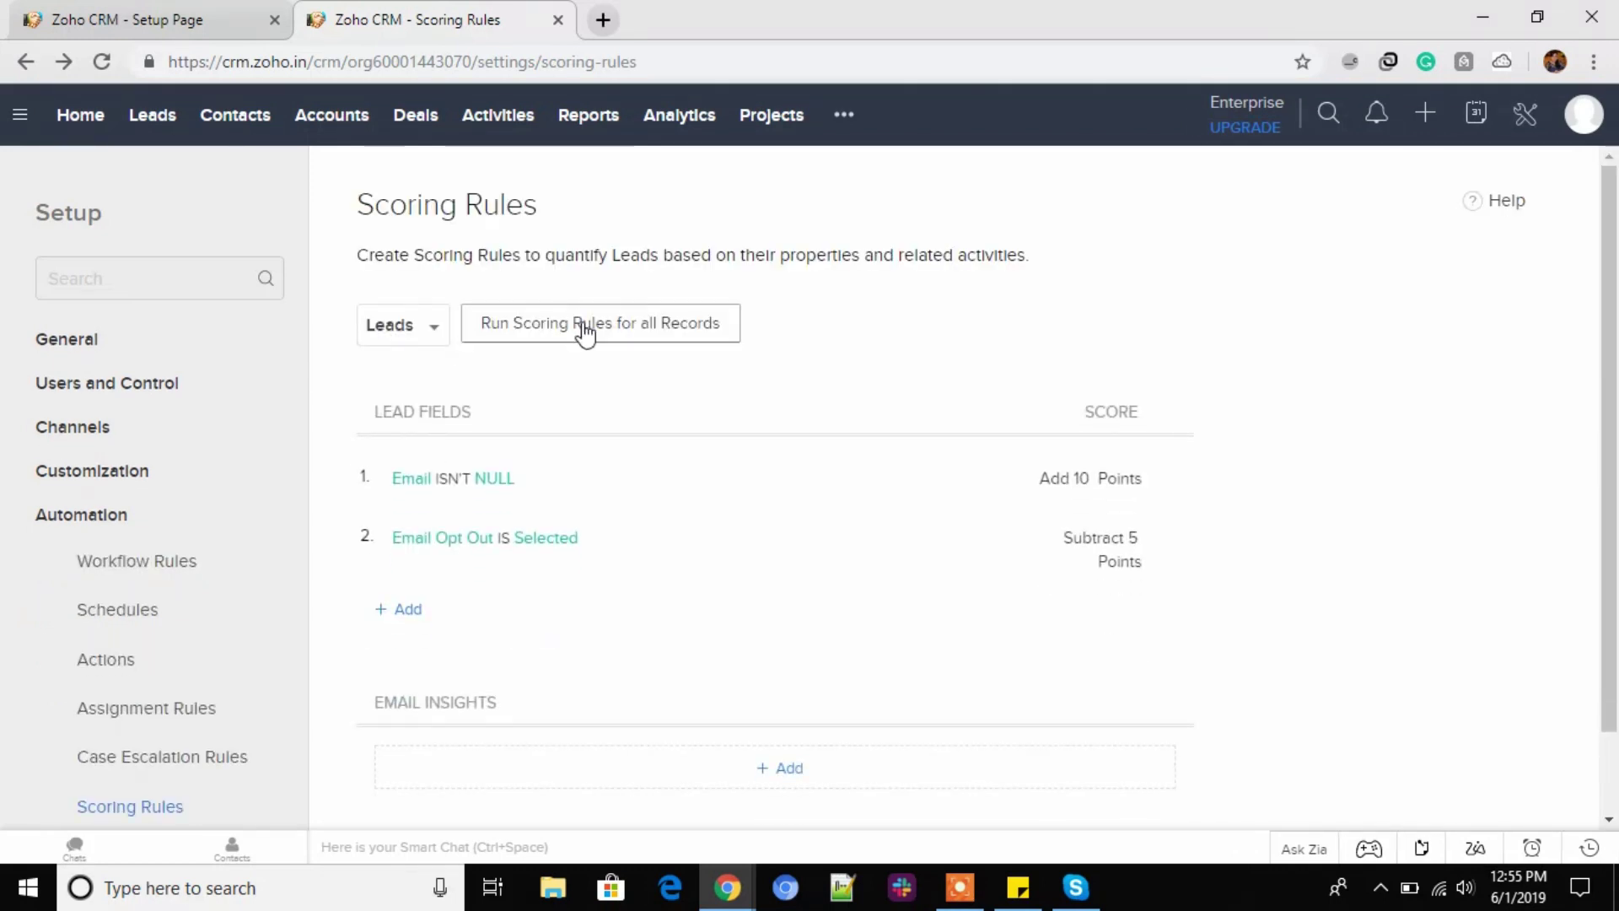
left_click(710, 336)
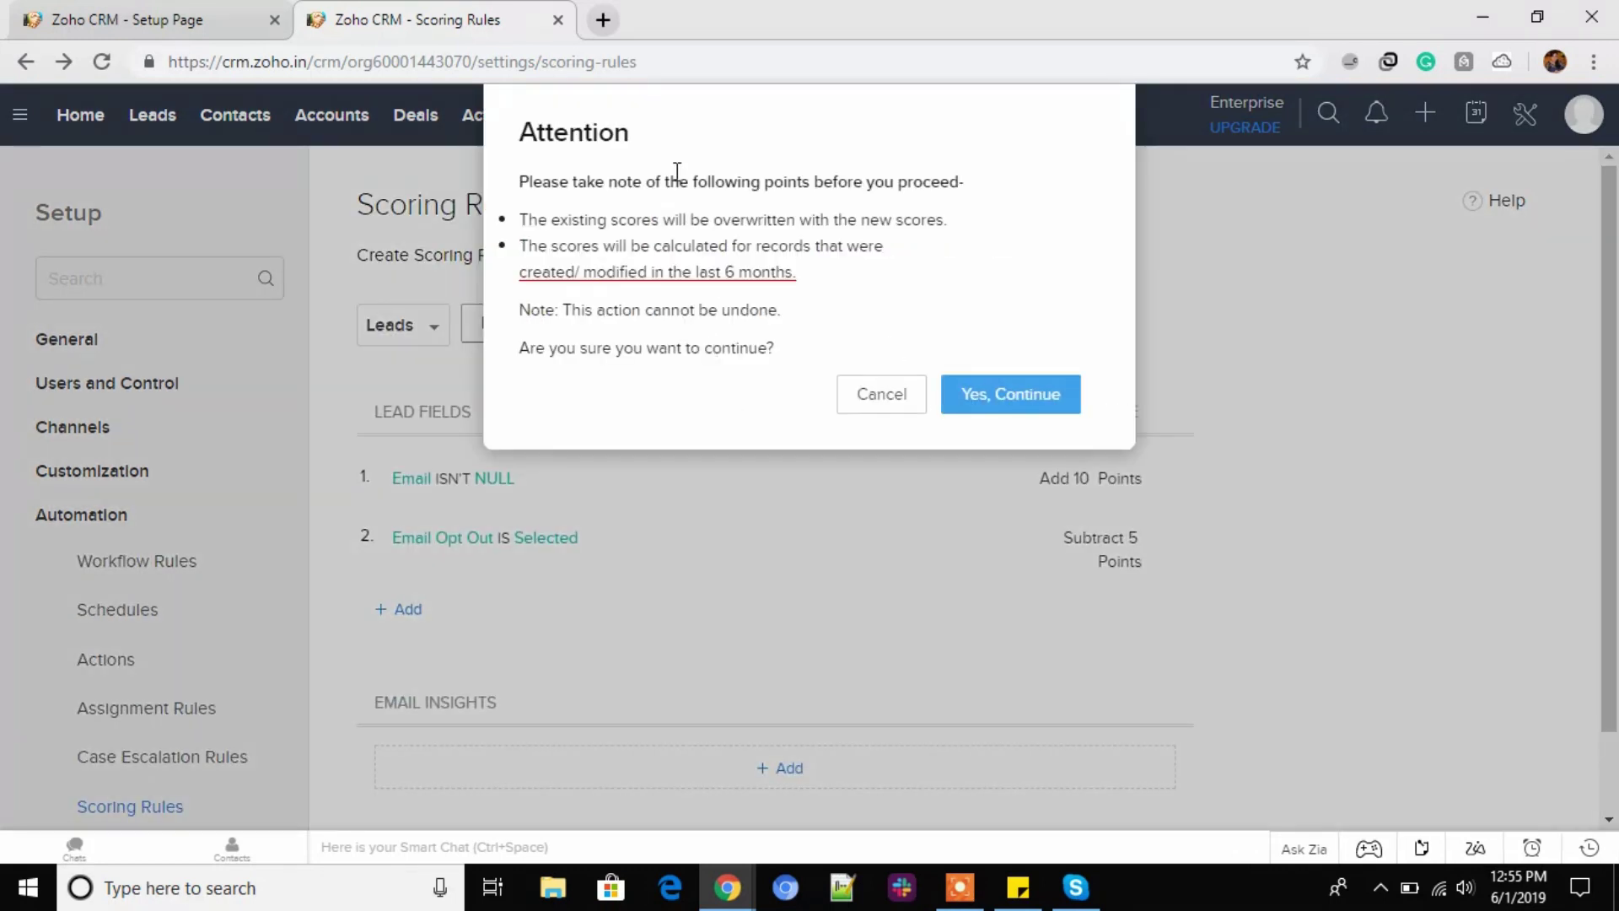
left_click(1040, 396)
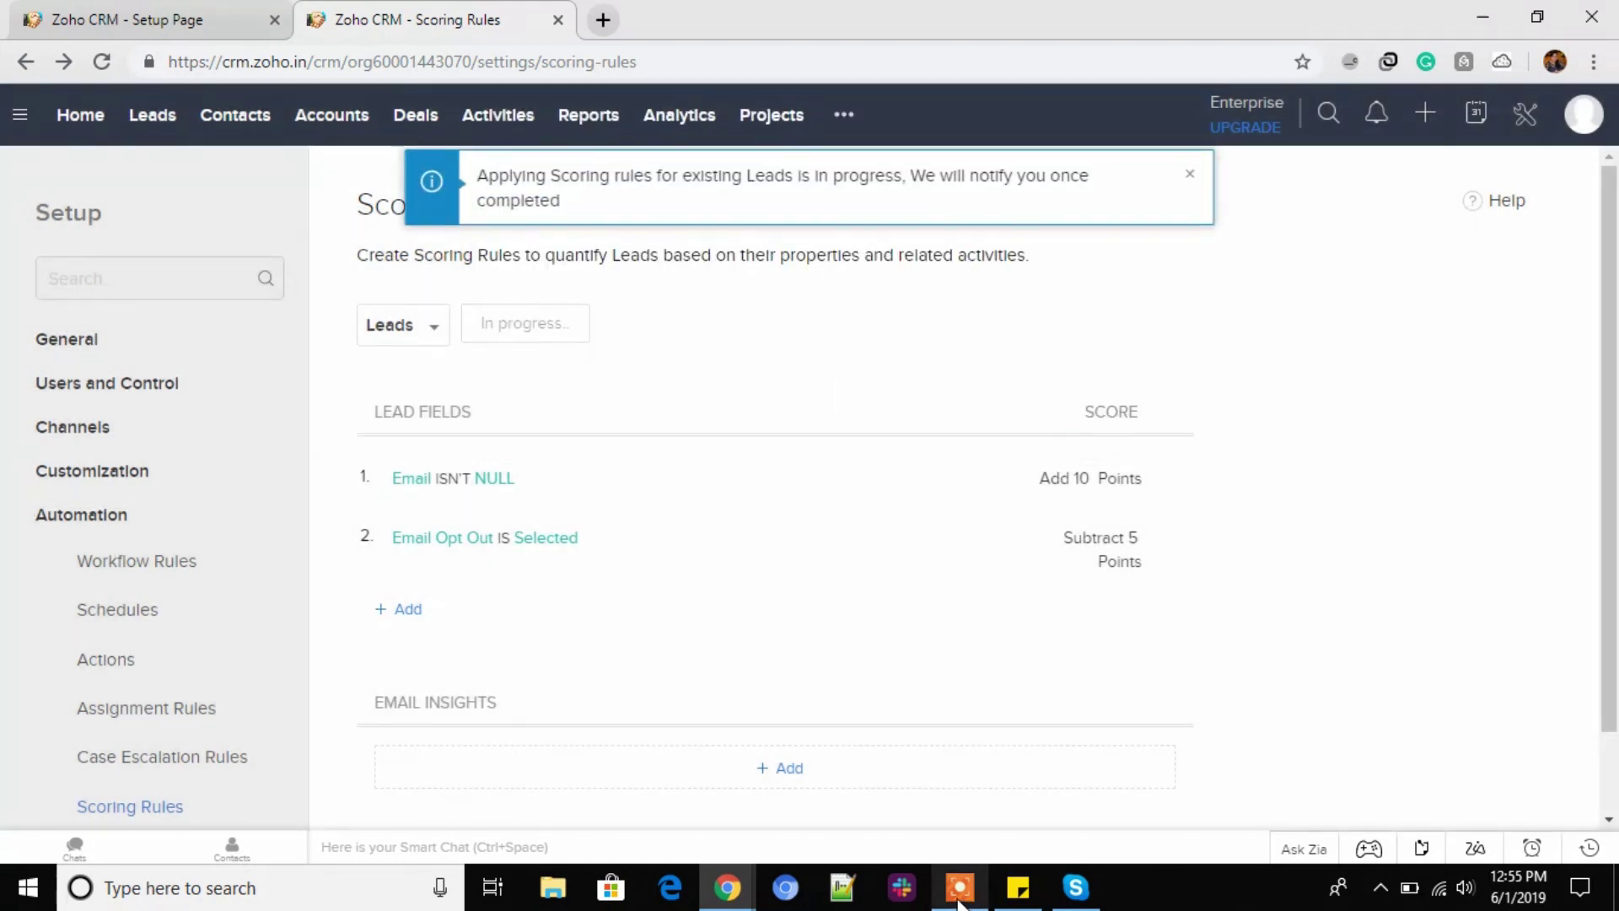
left_click(837, 850)
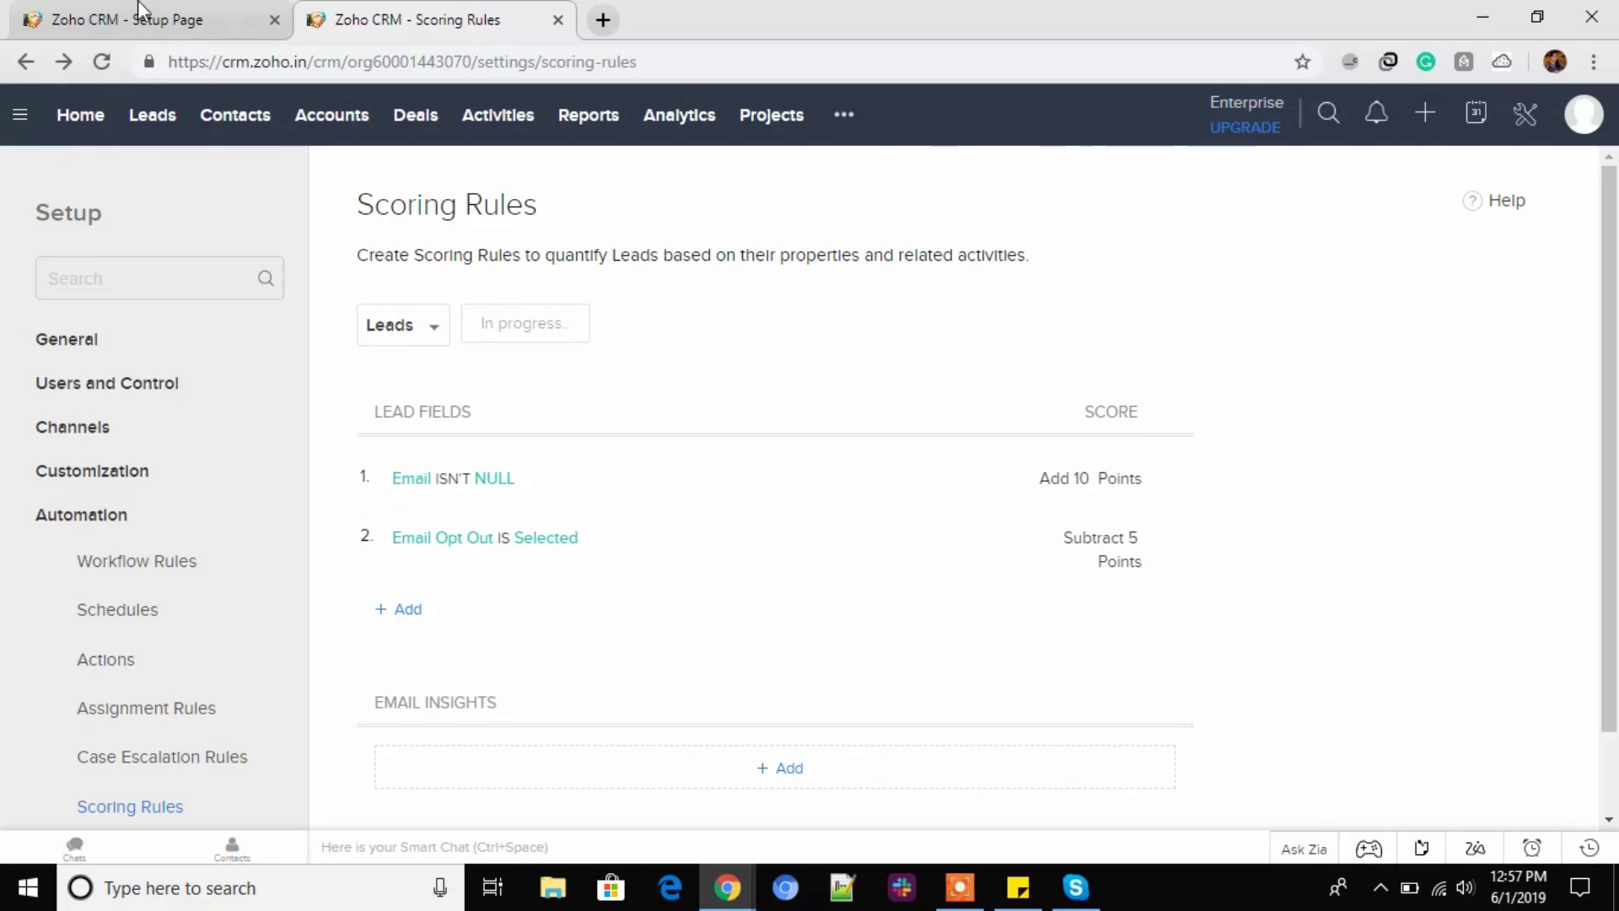
Add an Email Insights scoring rule awarding 5 points per open and 7 per click.
scroll(490, 567, "down", 1)
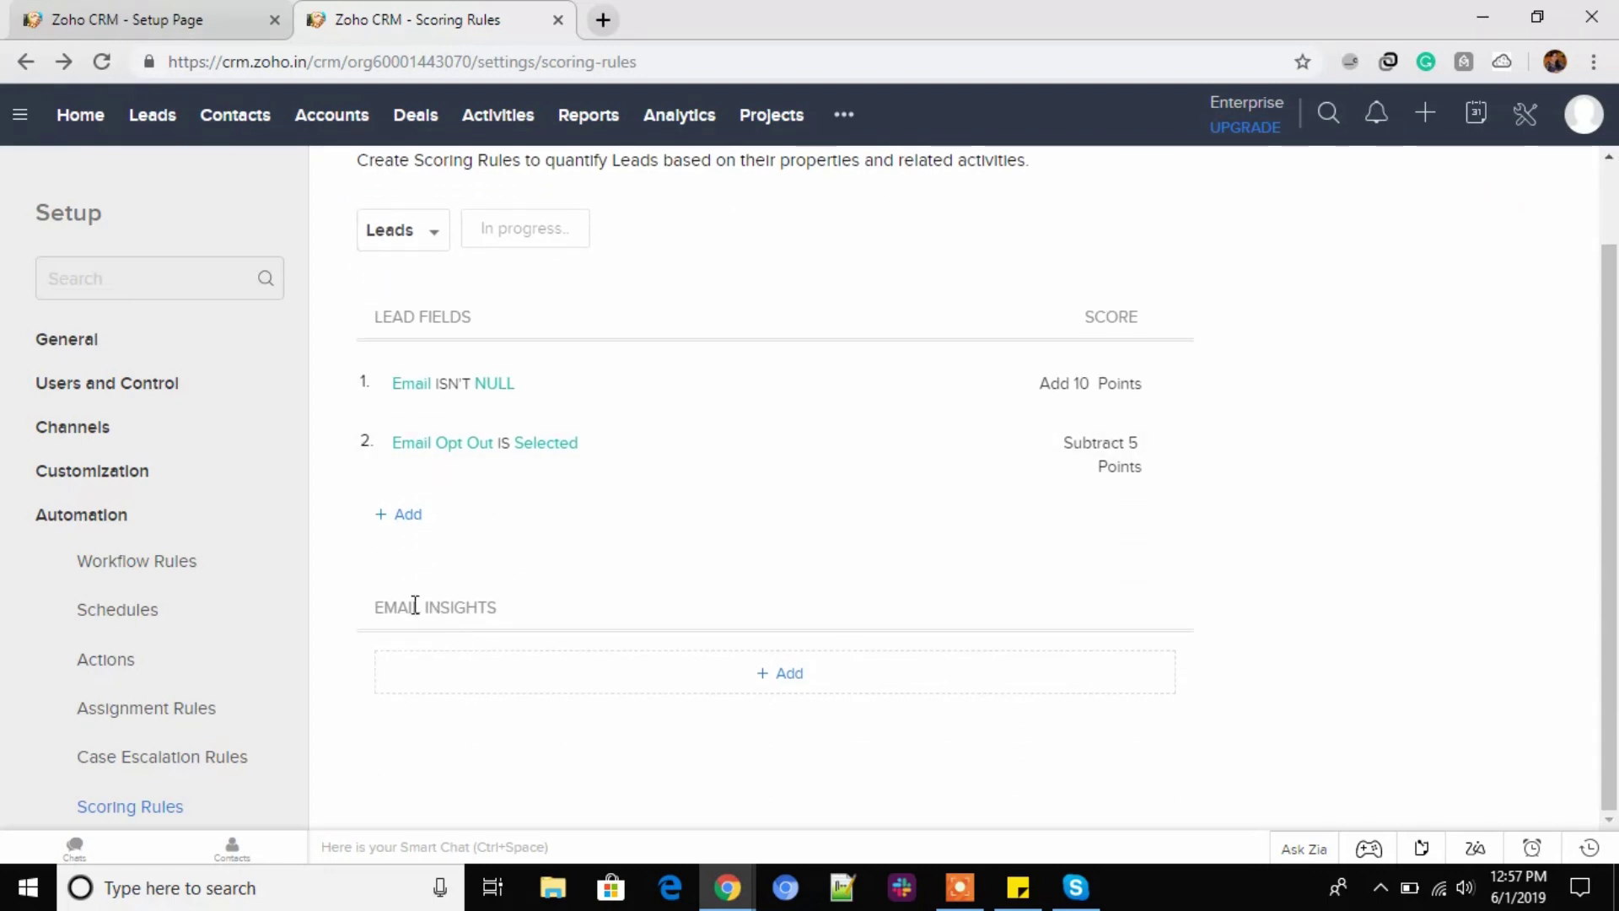
left_click(777, 673)
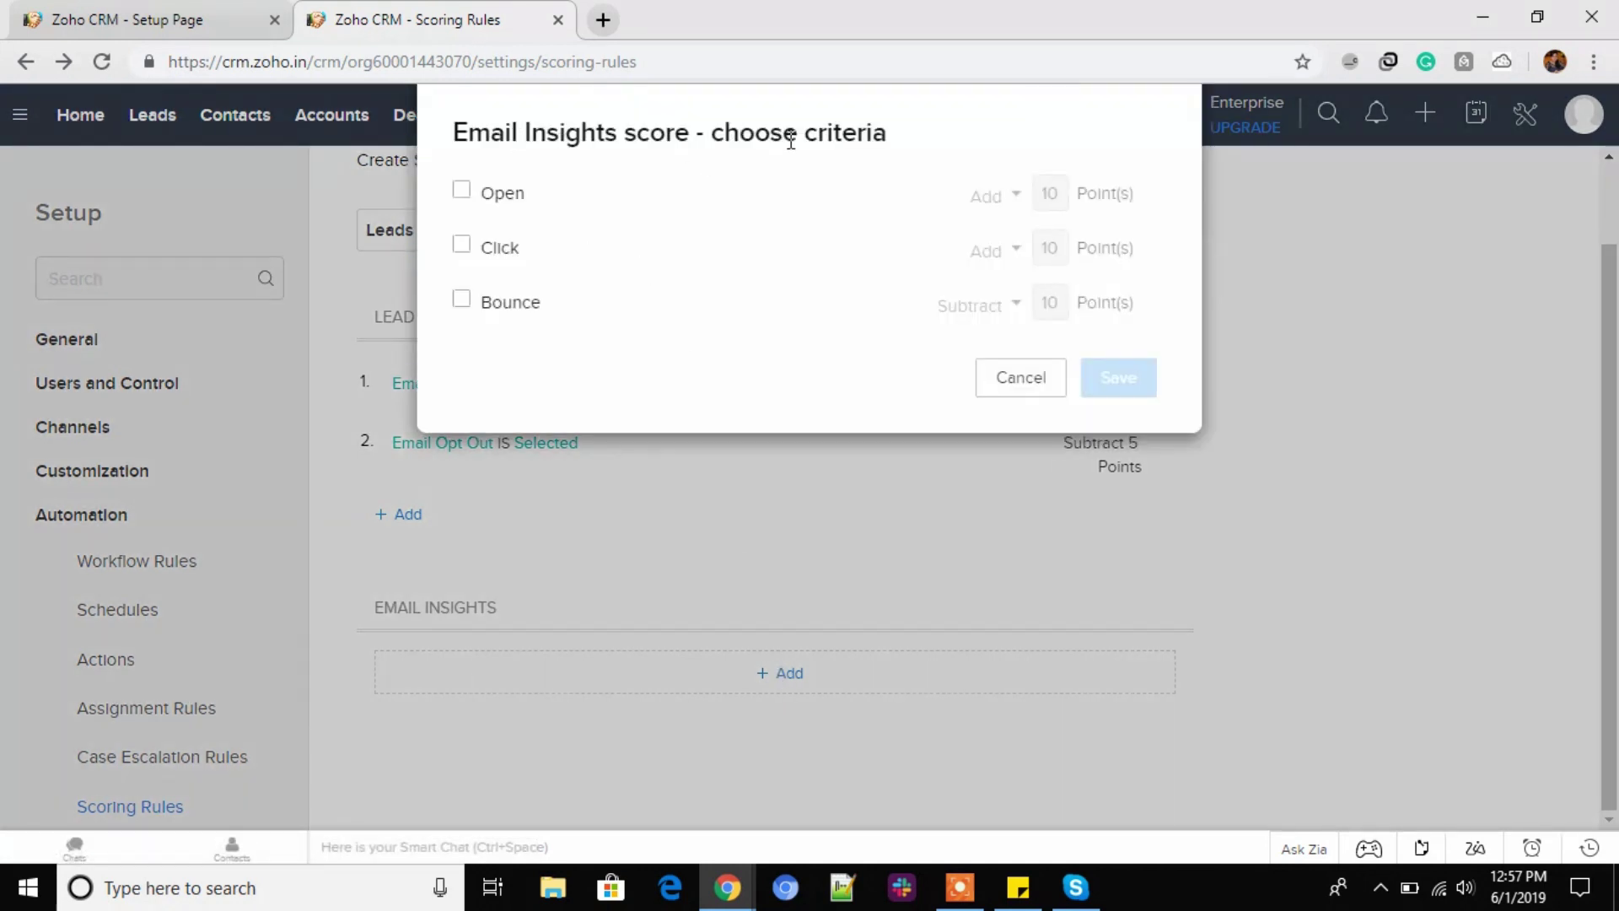
left_click(461, 191)
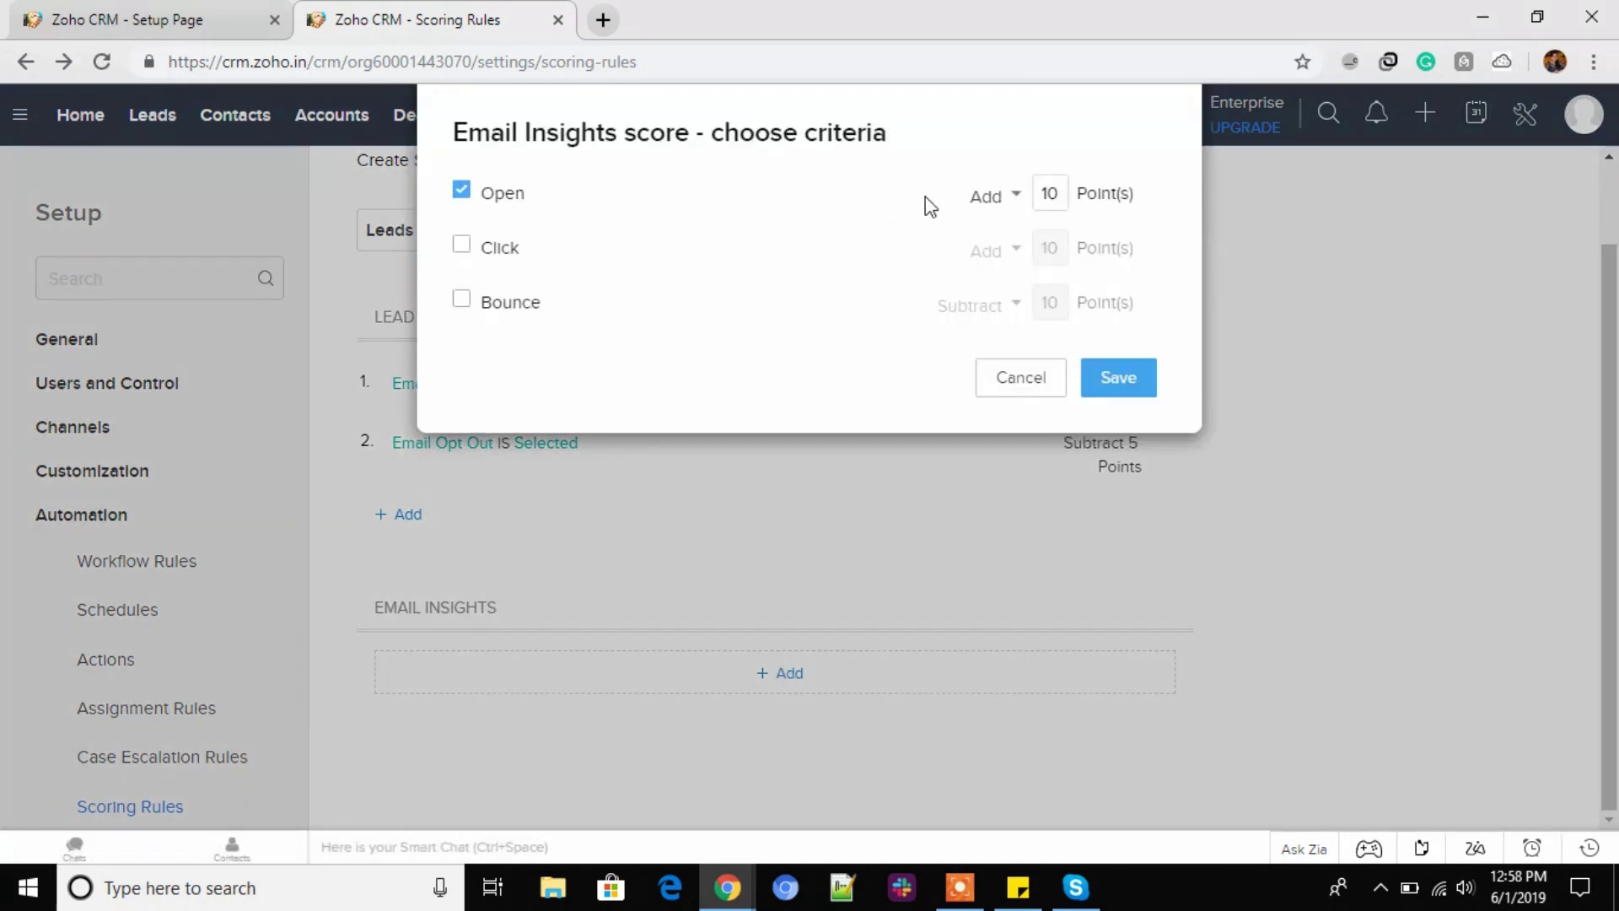
left_click(488, 250)
double_click(1043, 247)
type("2")
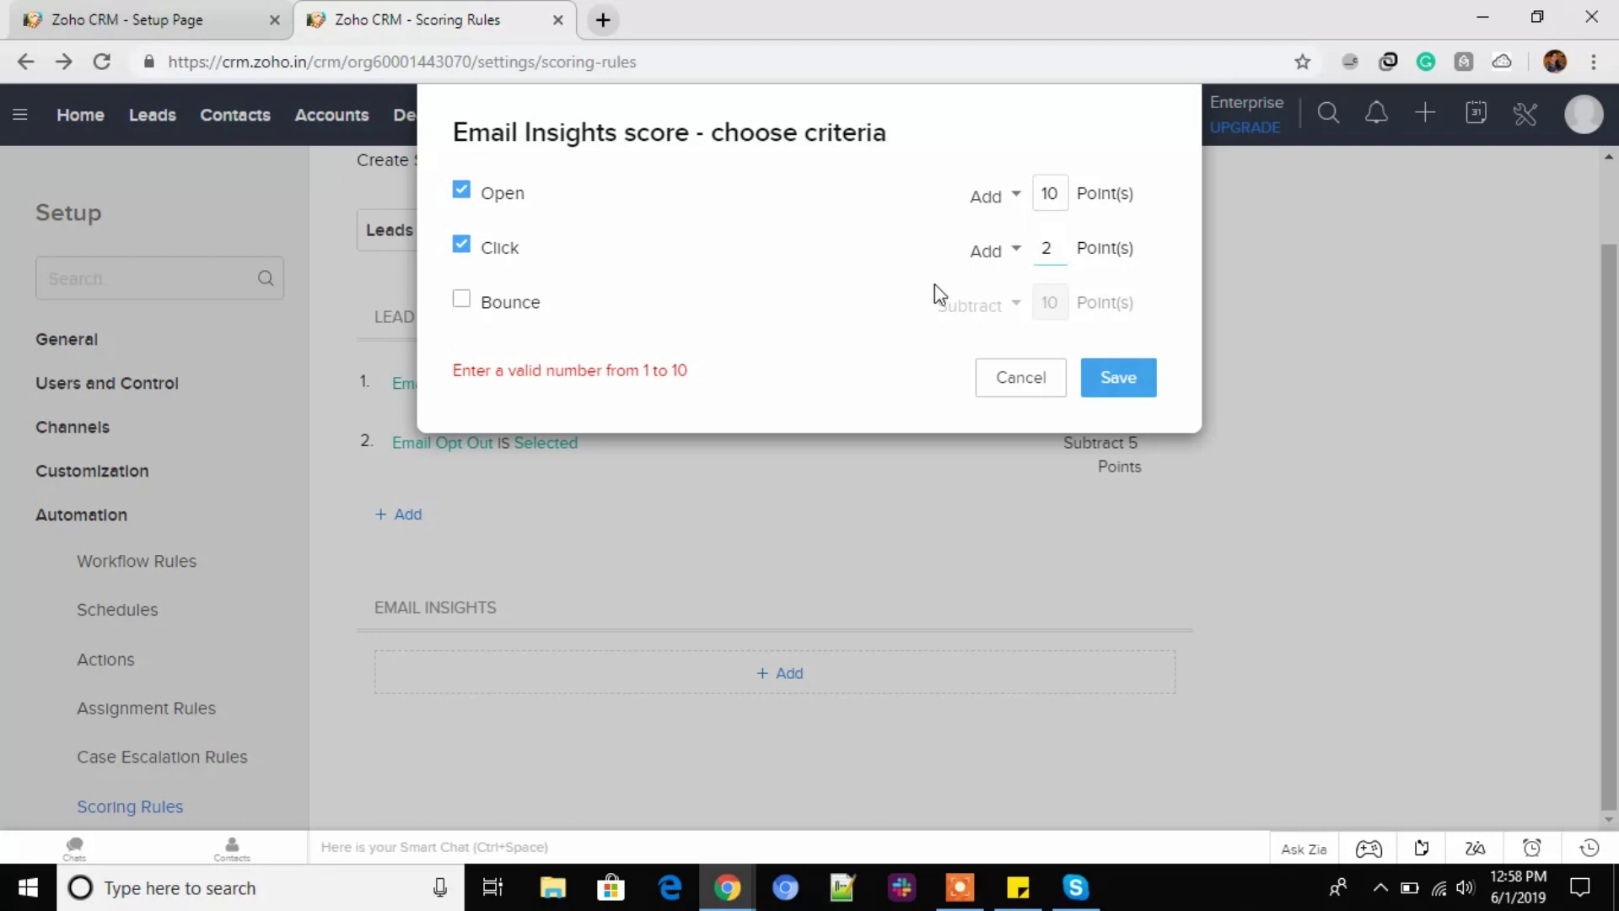
double_click(1047, 247)
key("BackSpace")
double_click(1042, 194)
type("5")
left_click(1052, 242)
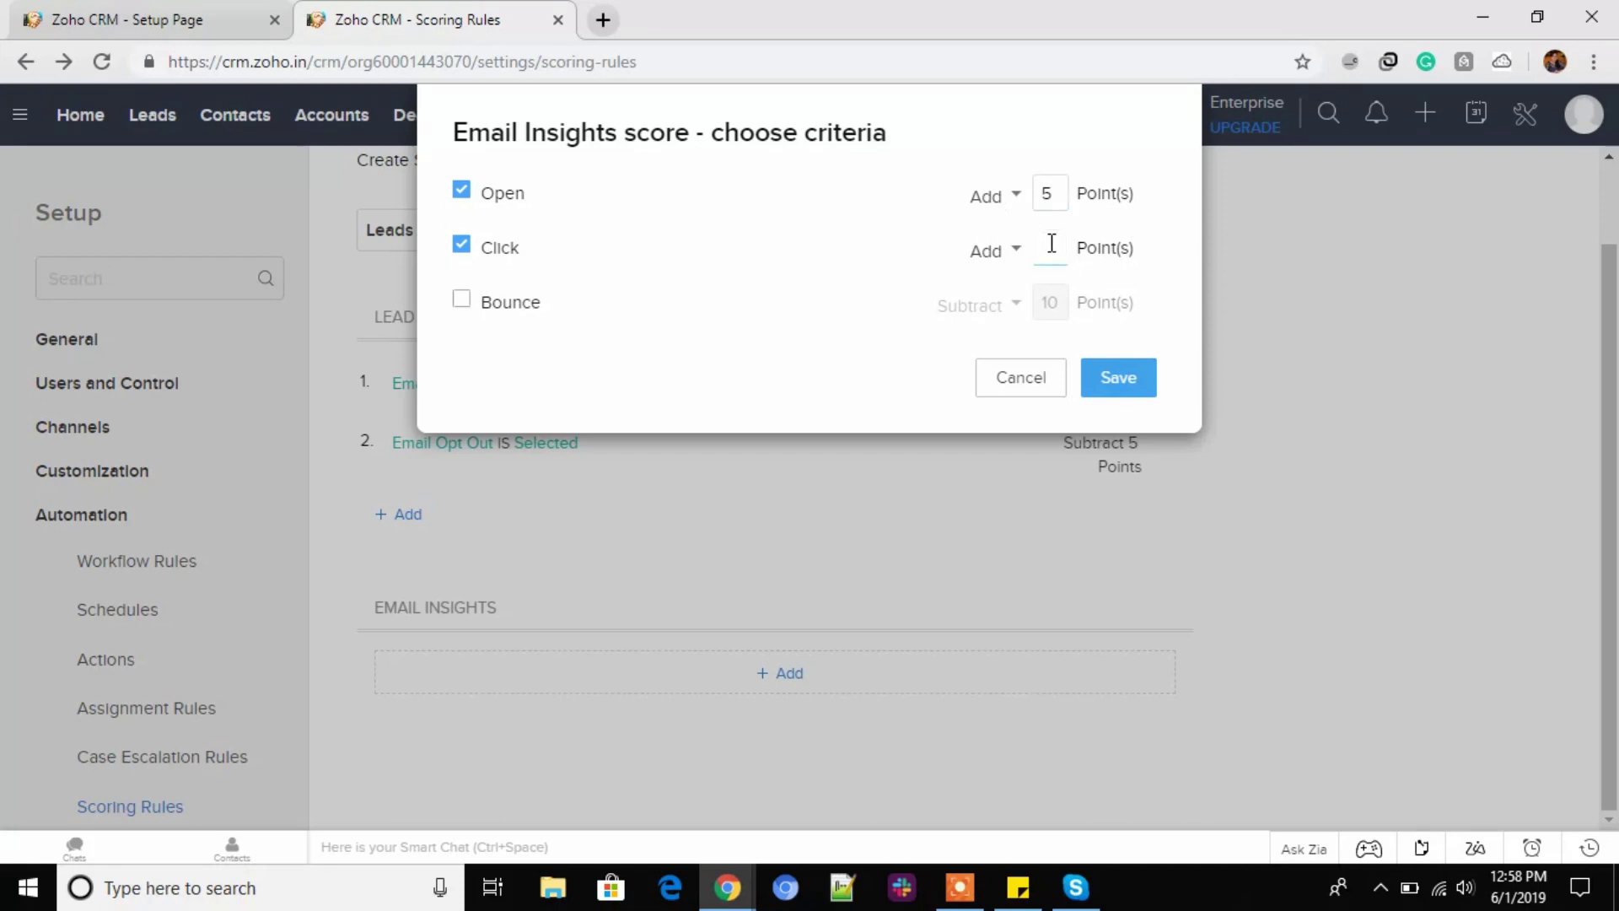
type("7")
left_click(587, 273)
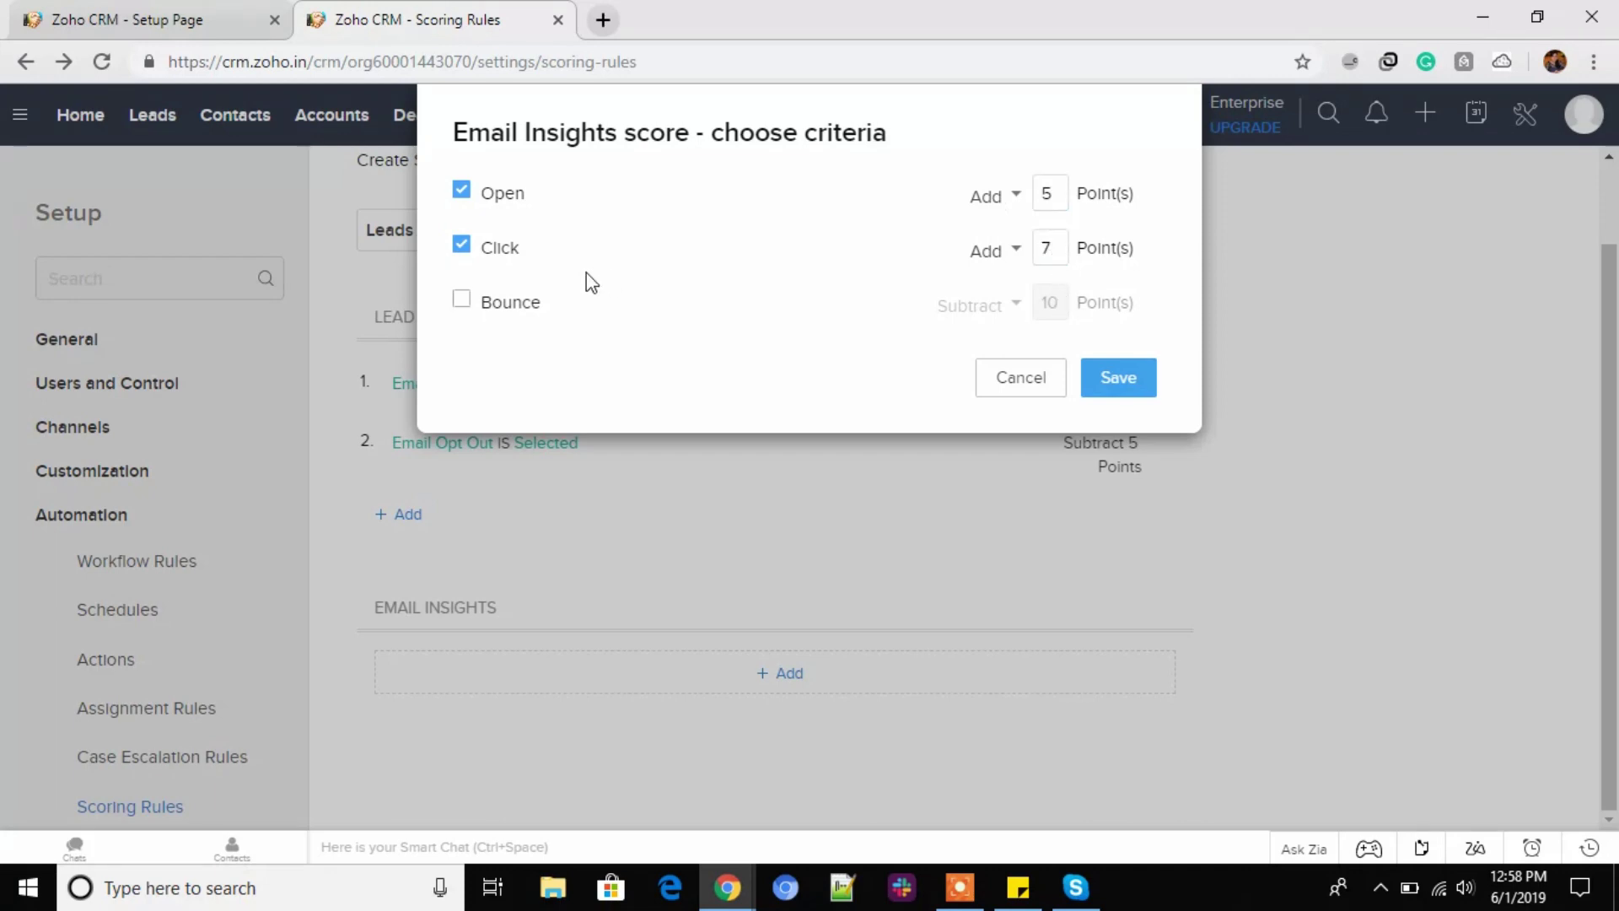
Score bounced emails by subtracting 5 points, keep clicks at 7, and save the criteria.
left_click(504, 306)
double_click(1044, 248)
key("BackSpace")
type("1")
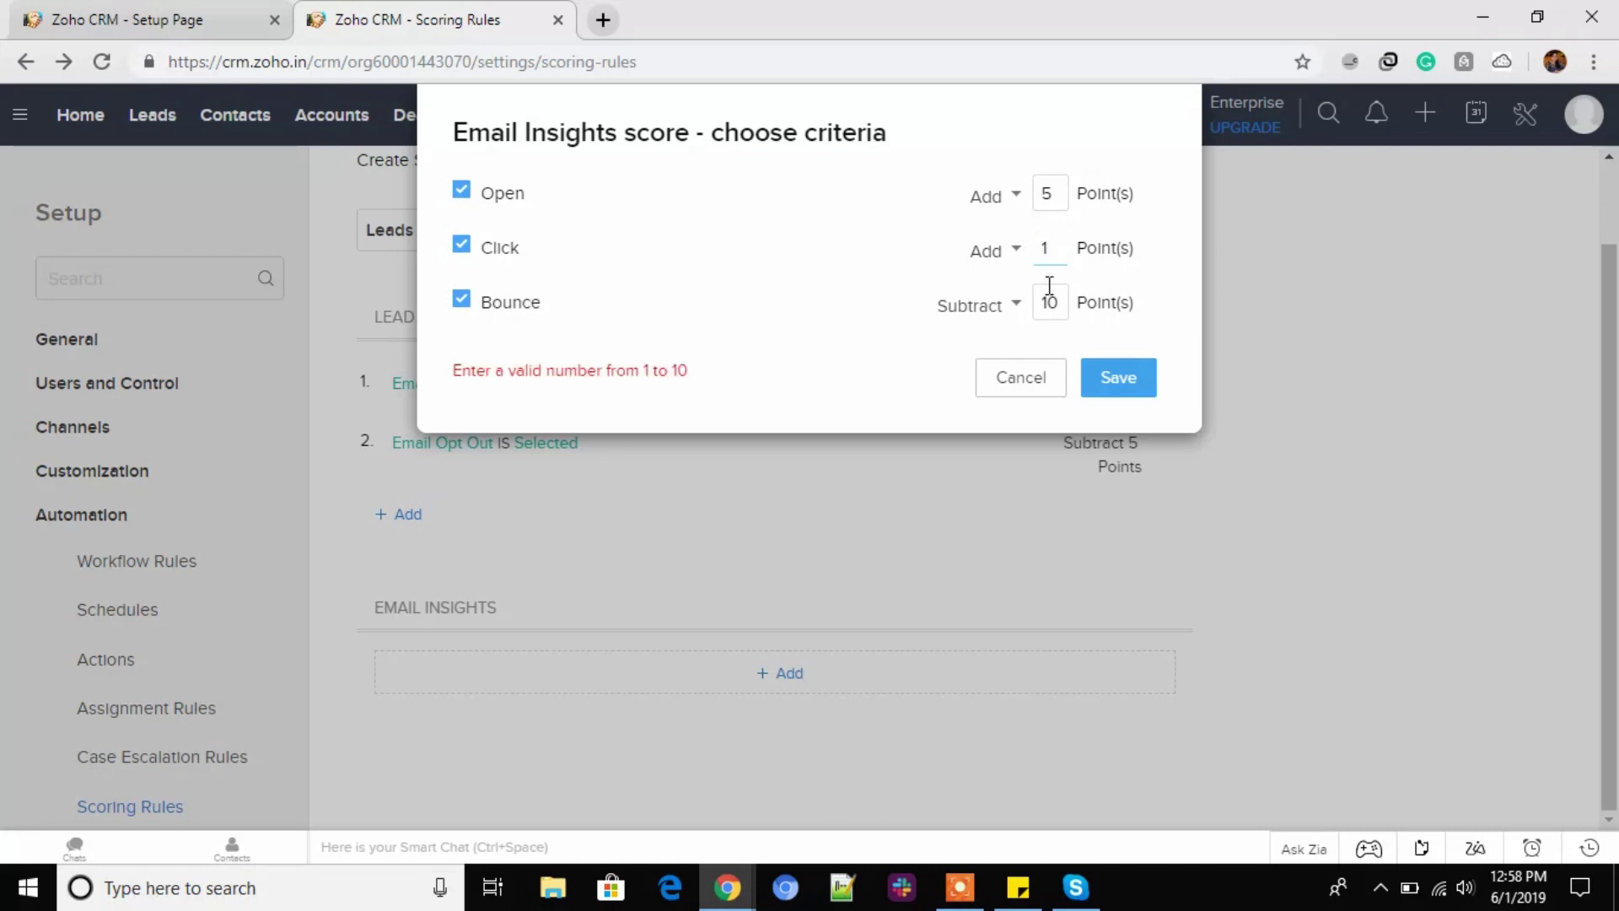
left_click(1015, 255)
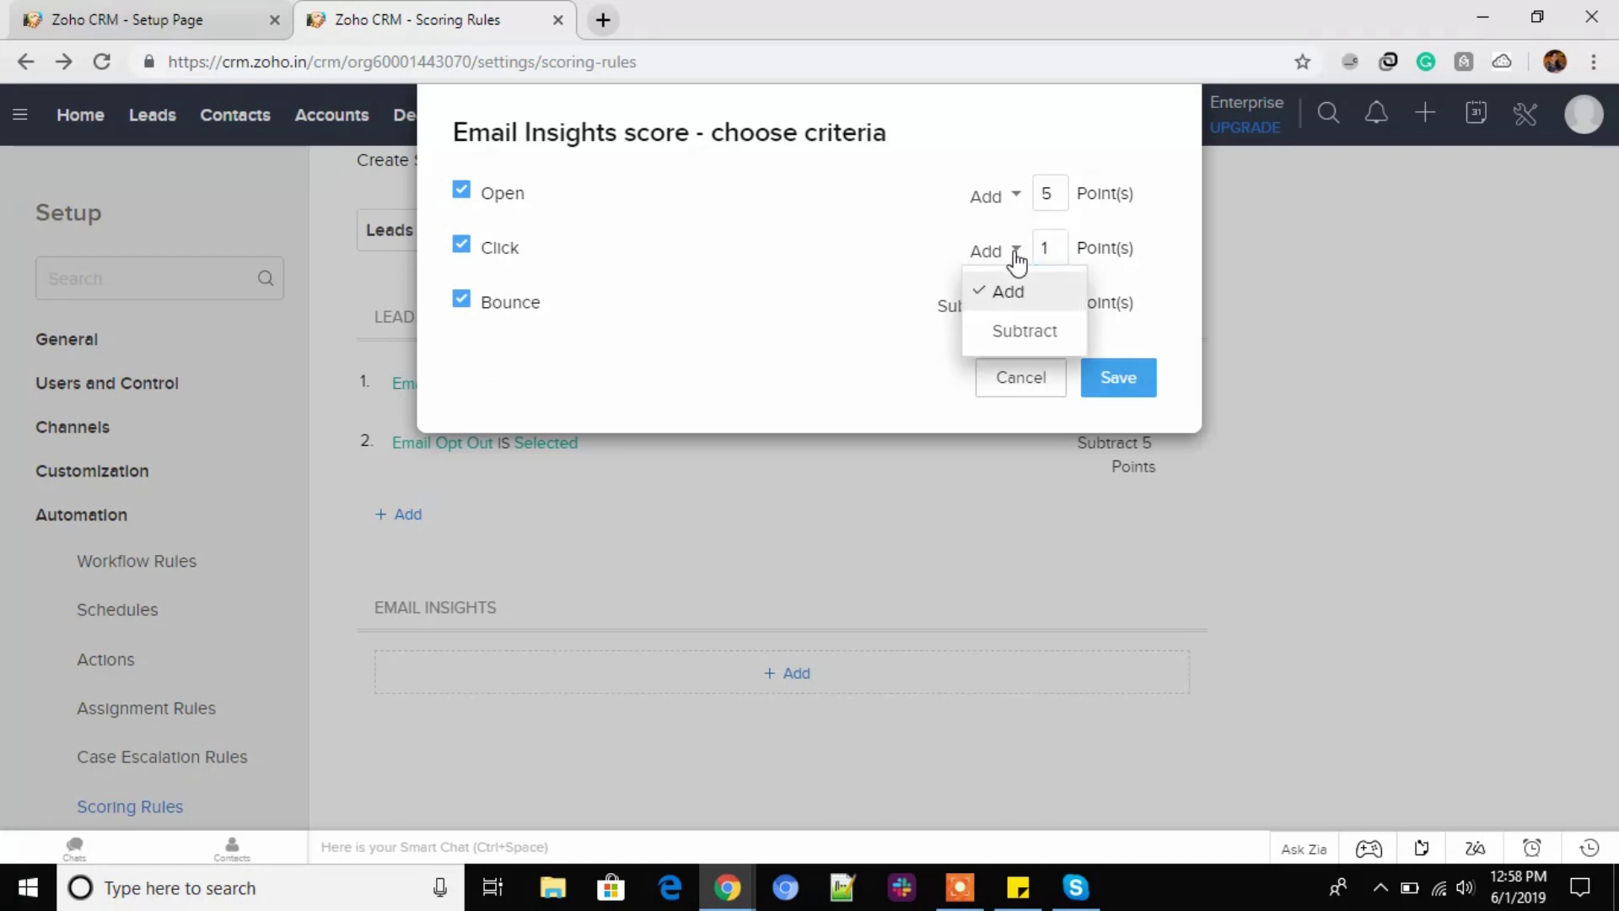
left_click(1055, 249)
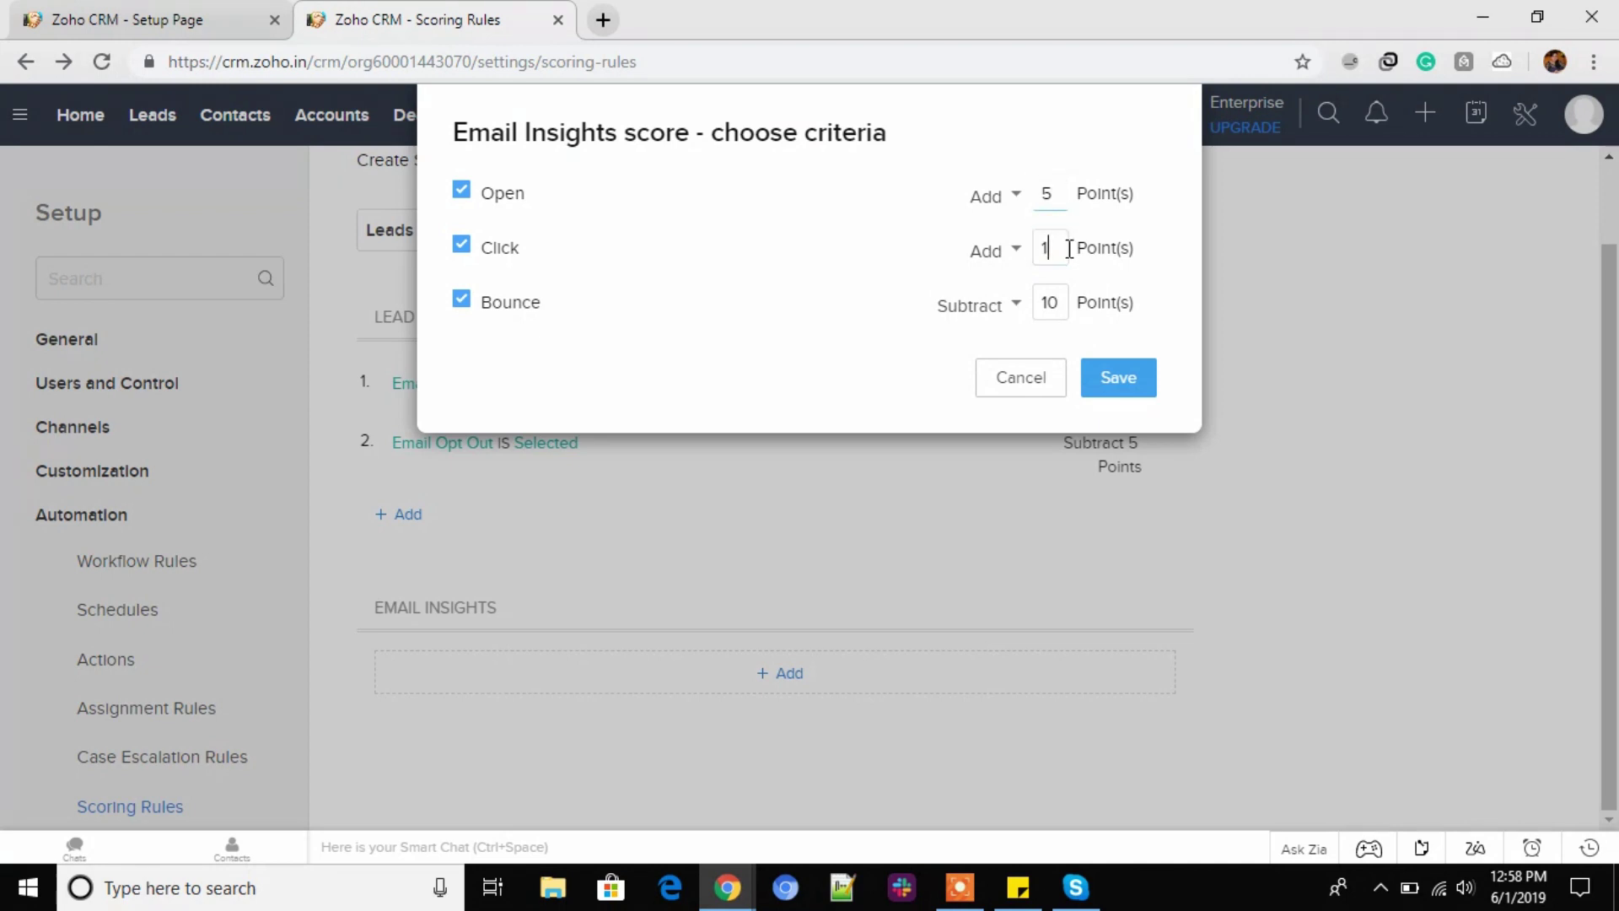
type("7")
left_click(1050, 302)
left_click_drag(1065, 302, 1037, 301)
type("5")
left_click(1122, 384)
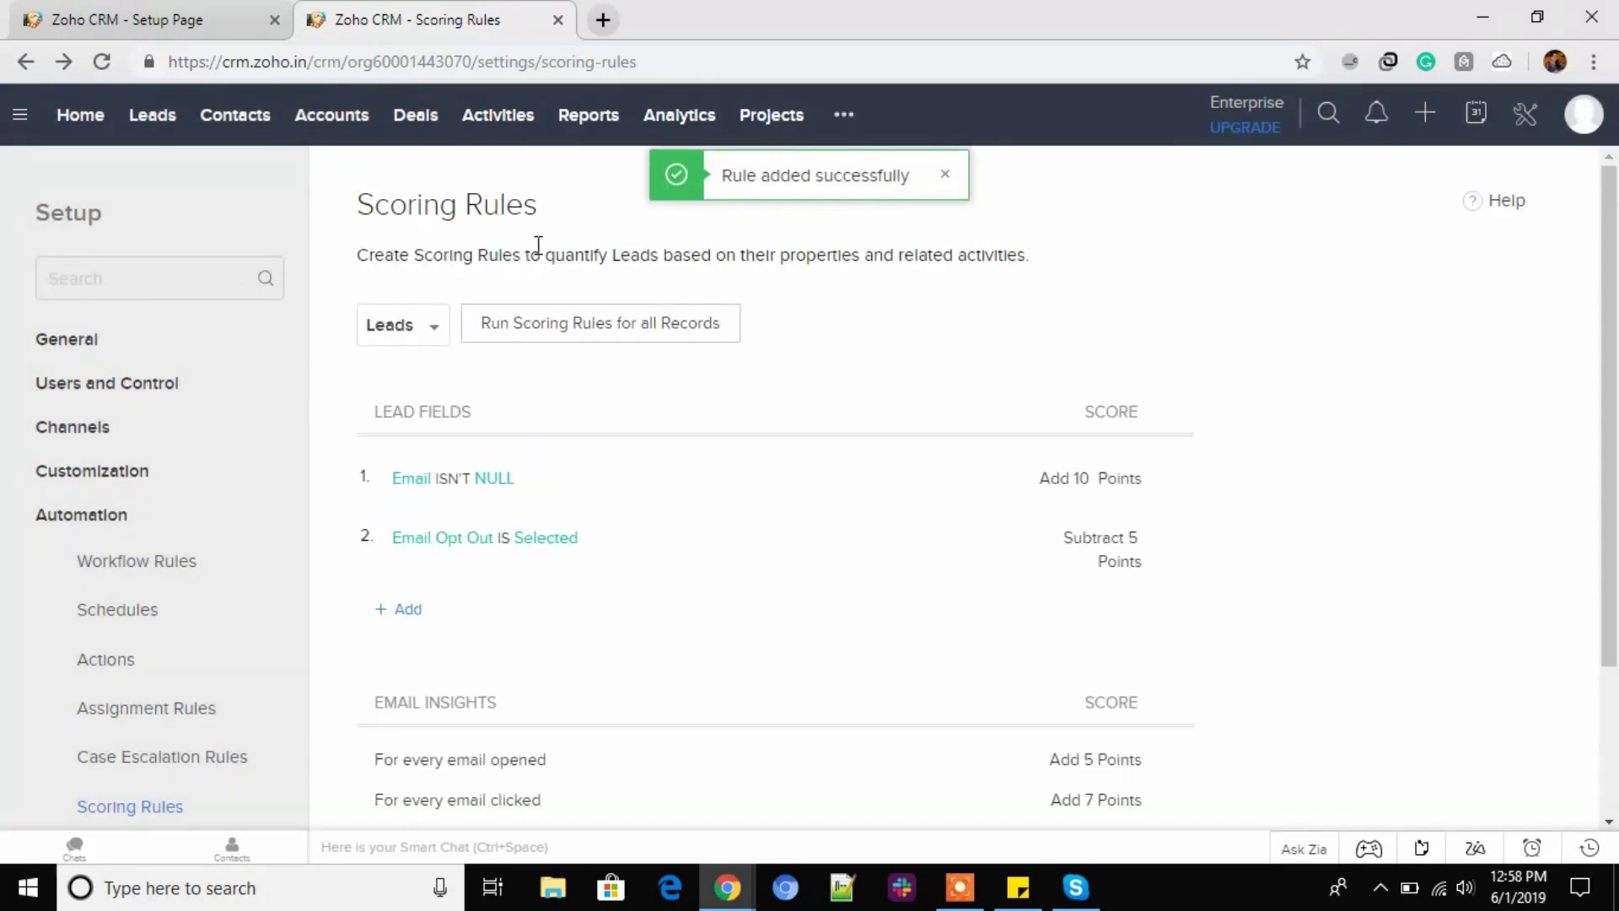
Return to the main Setup page and scroll through its settings categories.
scroll(625, 632, "down", 3)
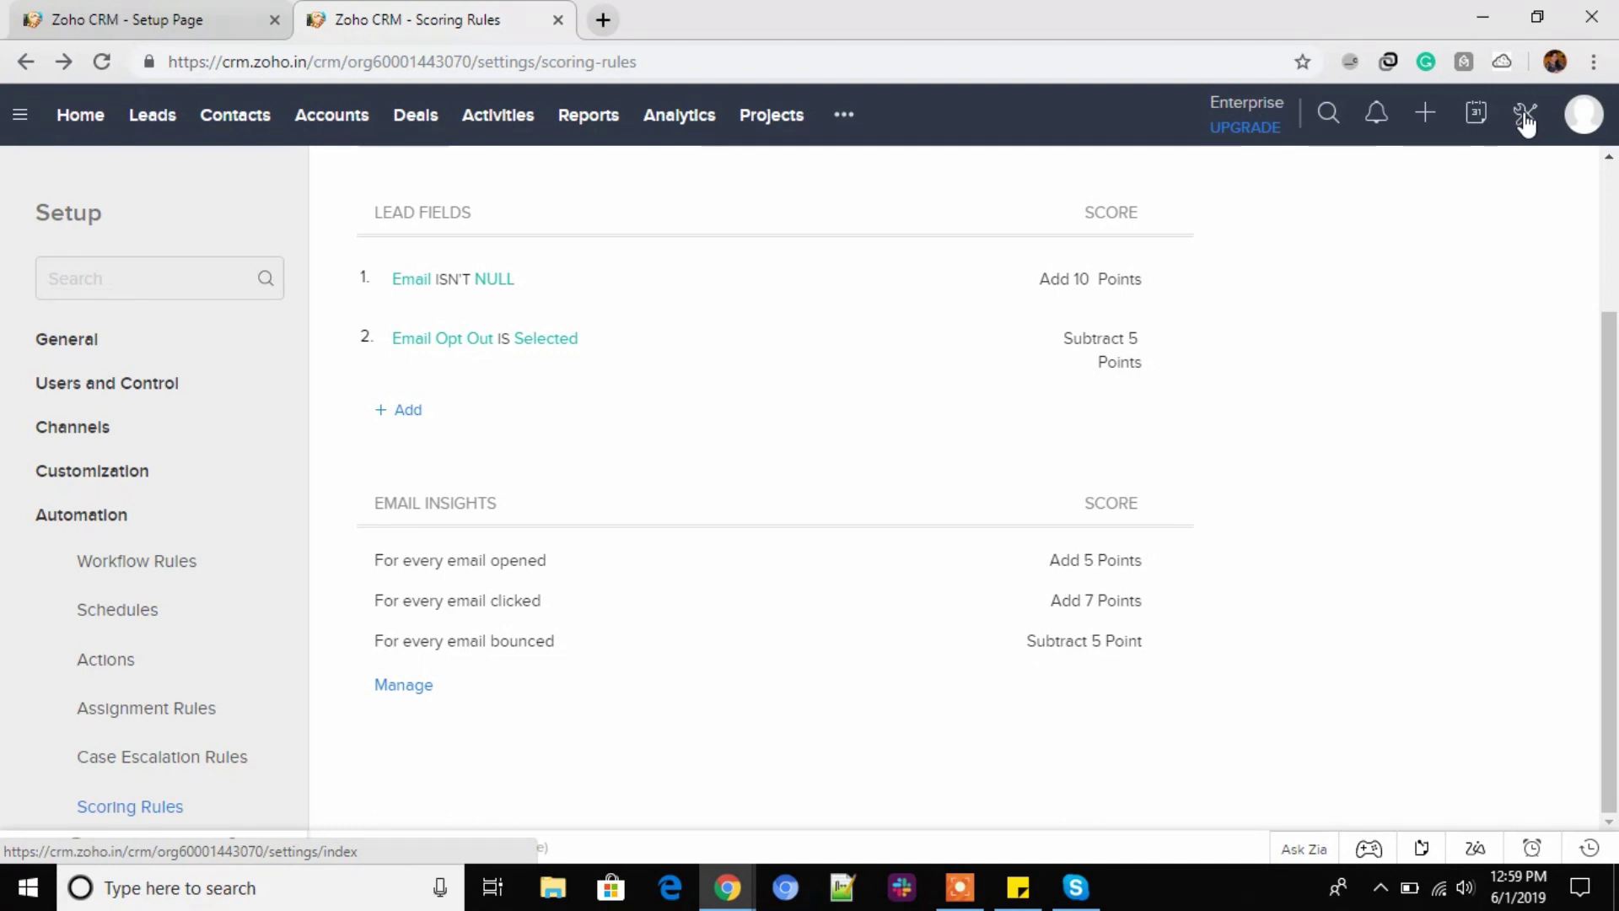
left_click(1525, 129)
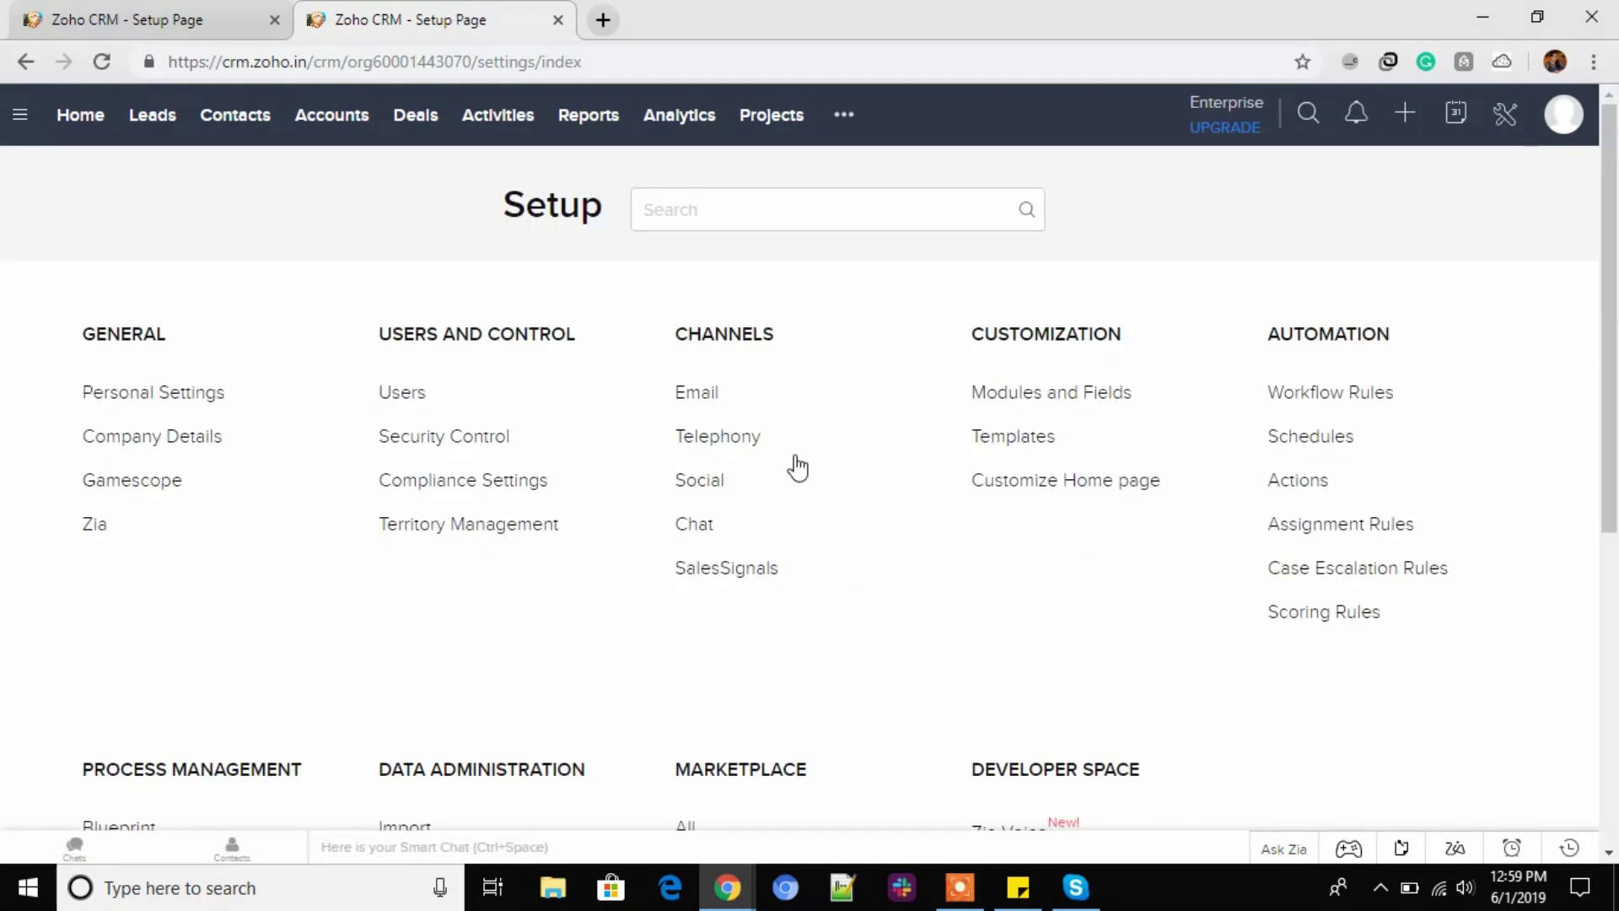
scroll(797, 468, "down", 4)
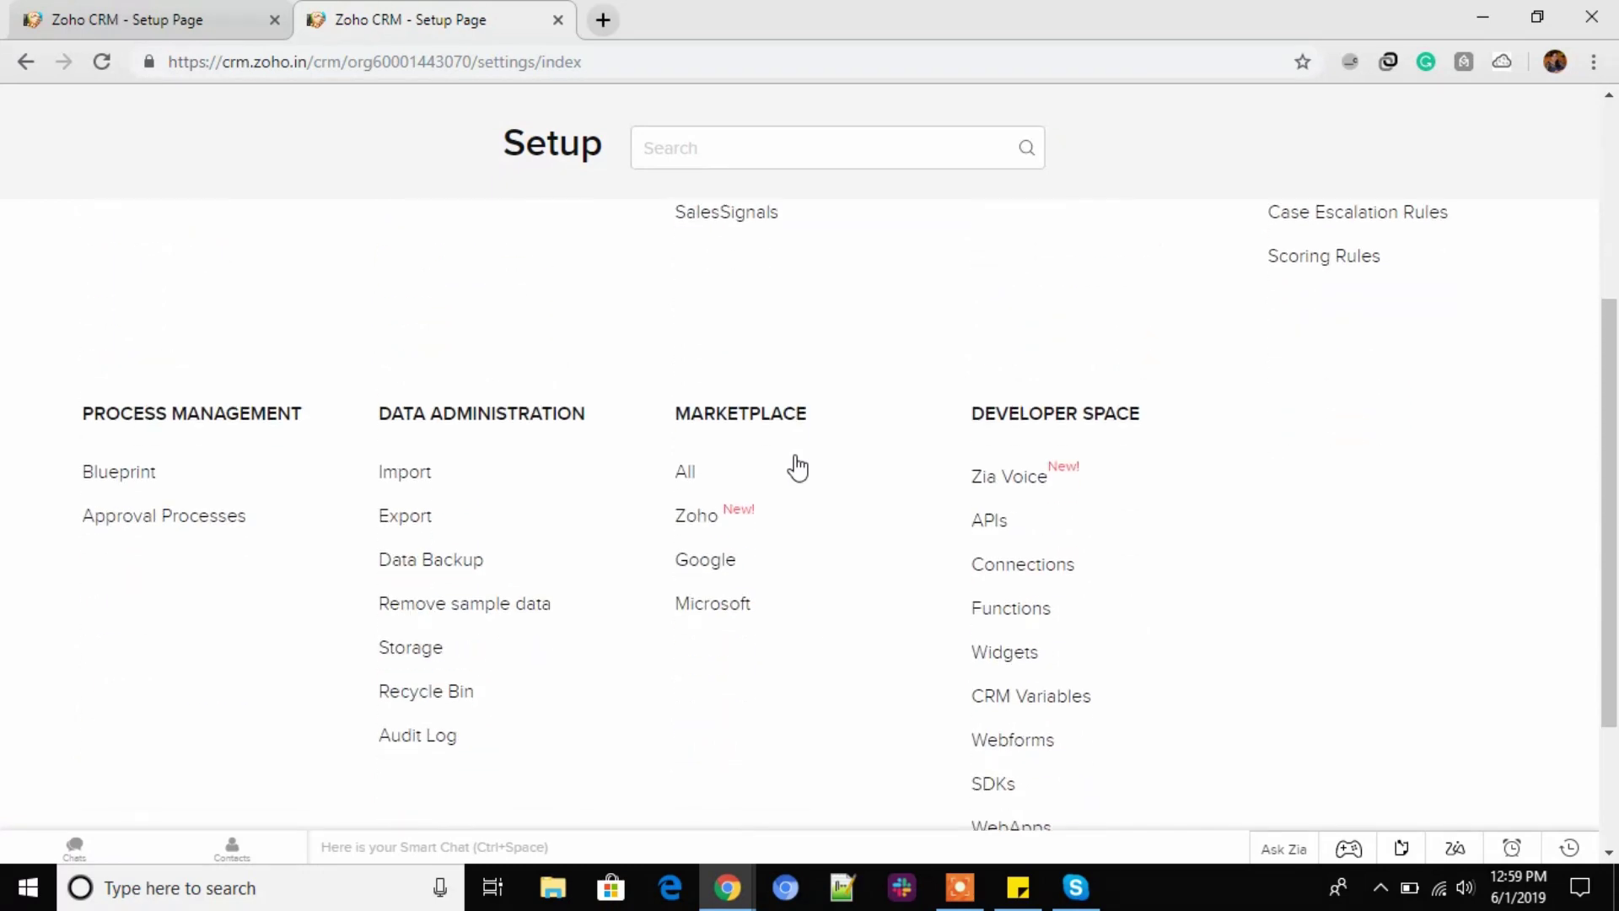
scroll(797, 468, "down", 3)
scroll(797, 466, "up", 5)
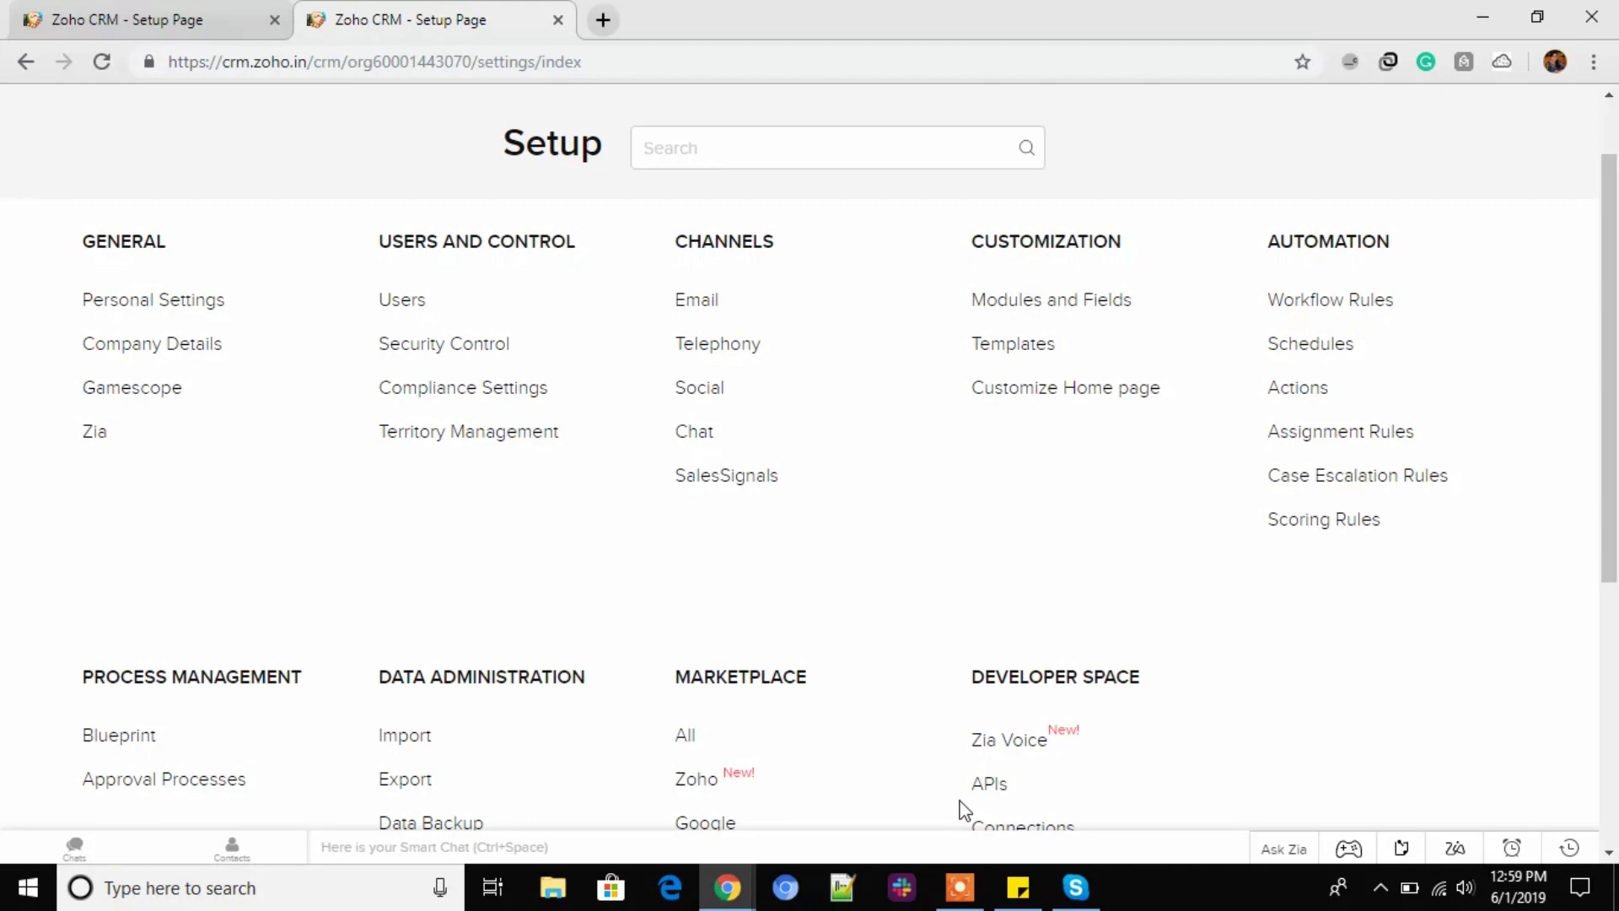
scroll(654, 459, "down", 5)
scroll(655, 458, "up", 1)
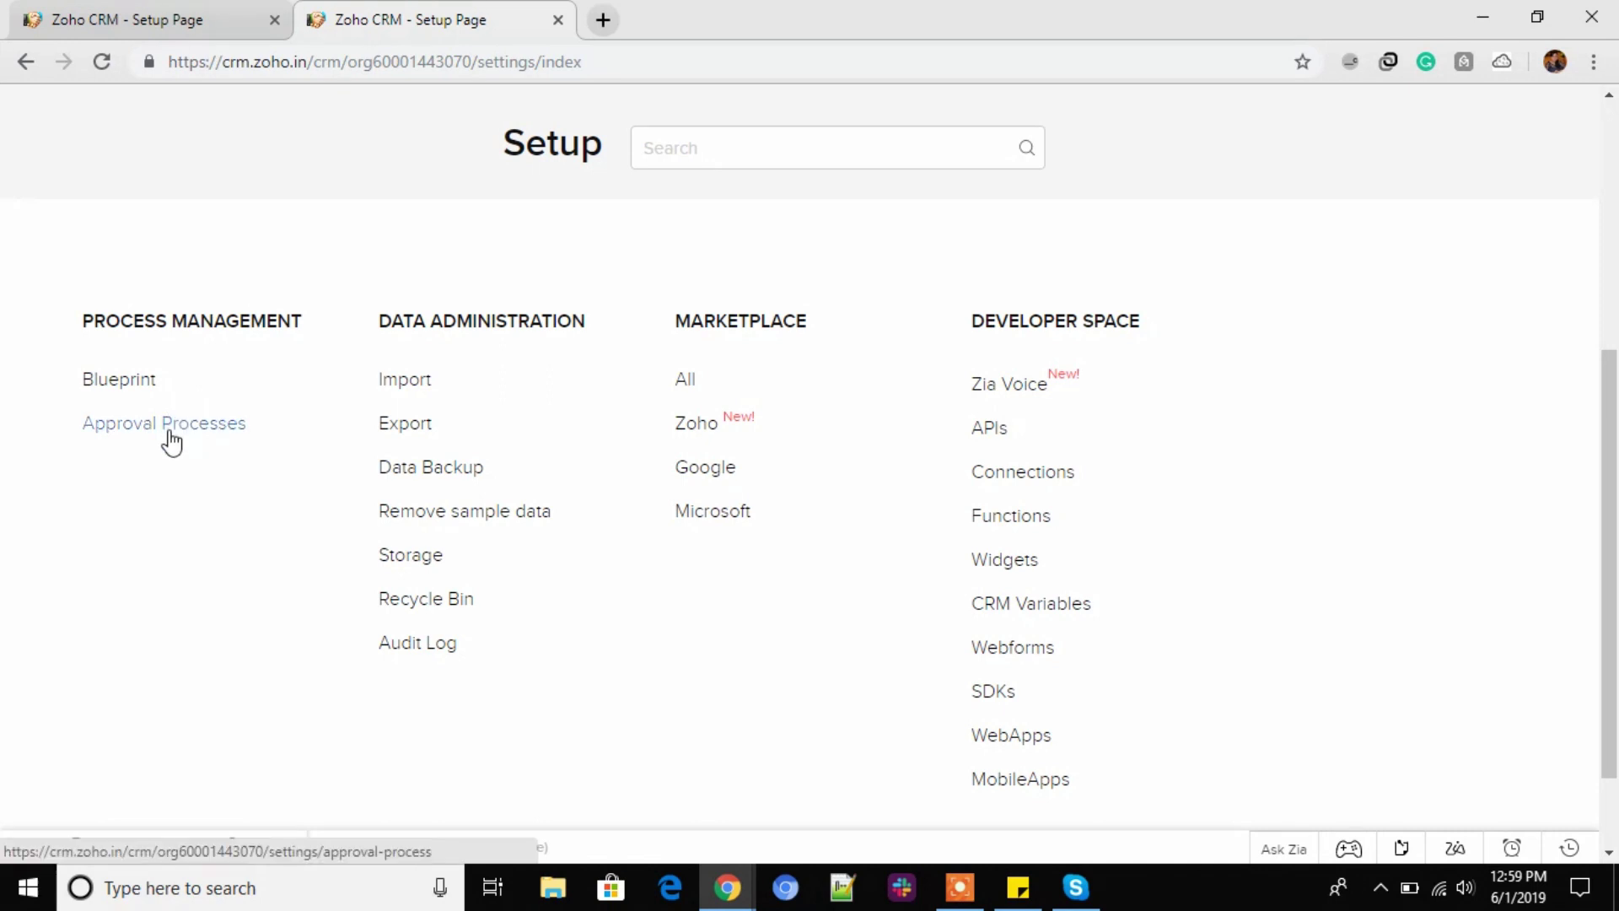
Open Blueprint settings in a new tab and open the Lead nurturing process blueprint.
middle_click(120, 403)
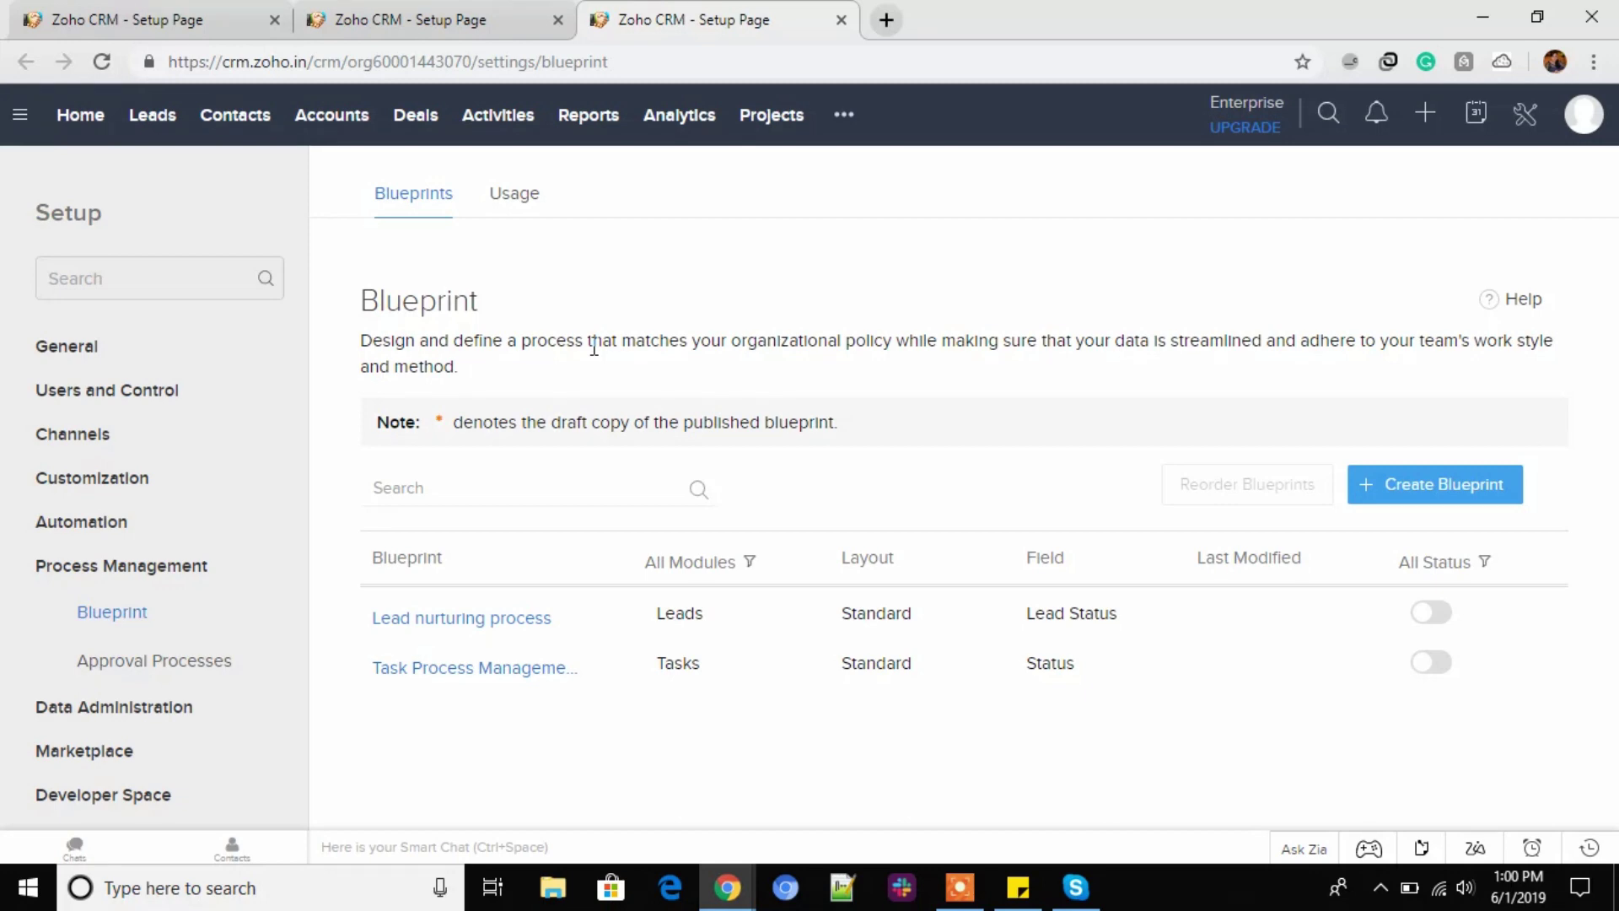
left_click(488, 624, "ctrl")
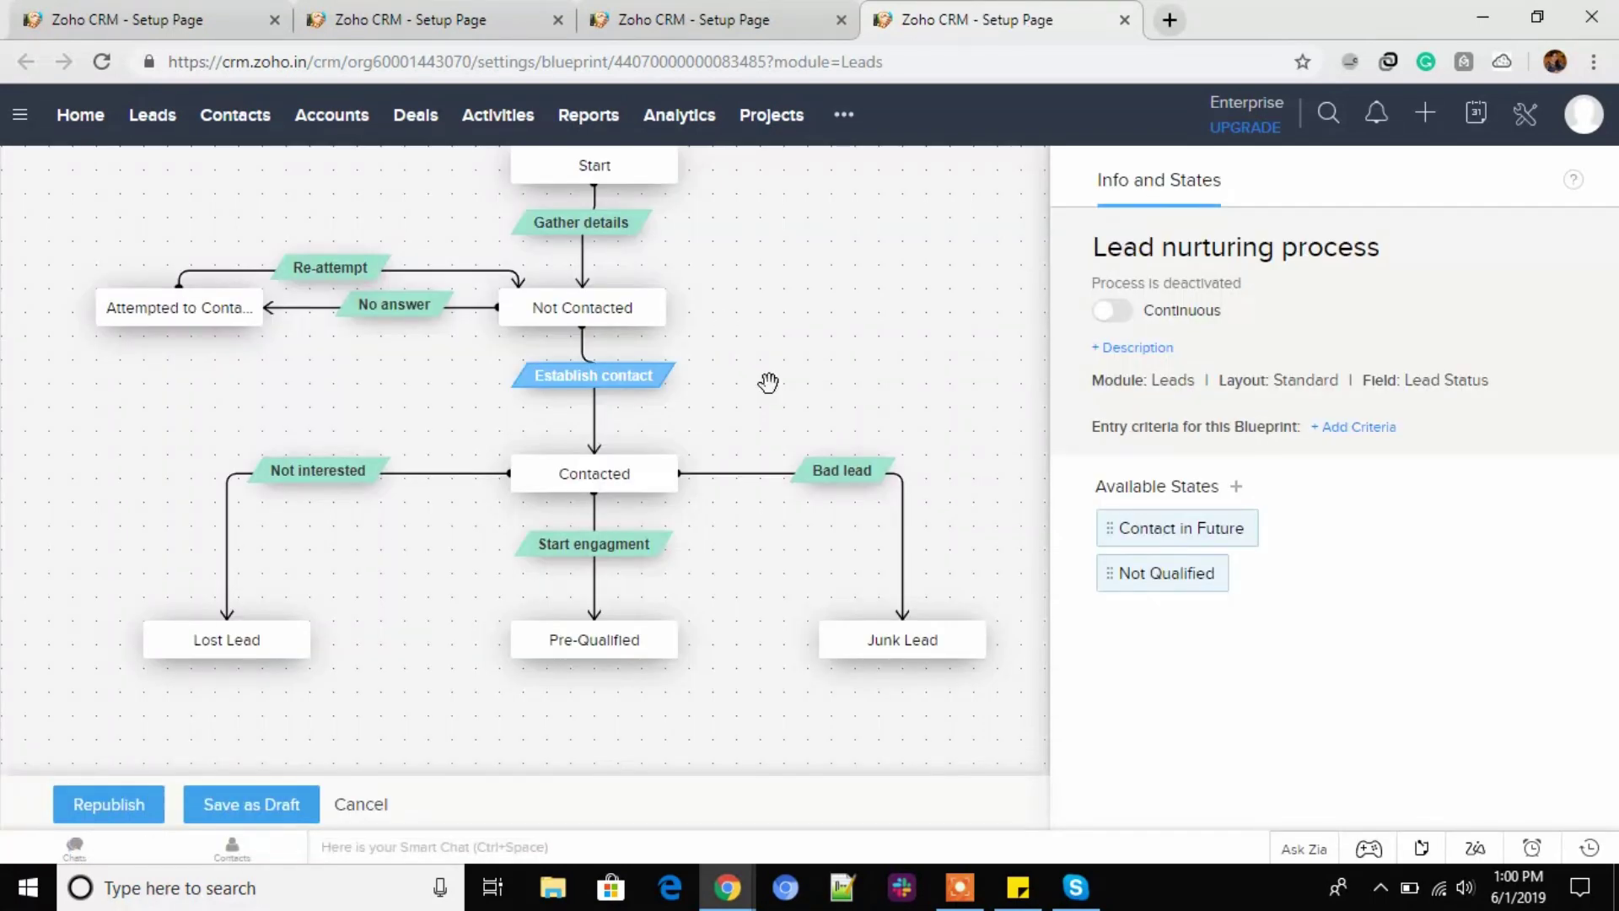
Inspect Gather details, Not Contacted and Attempted to Contact, then open Establish contact's settings.
mouse_move(595, 166)
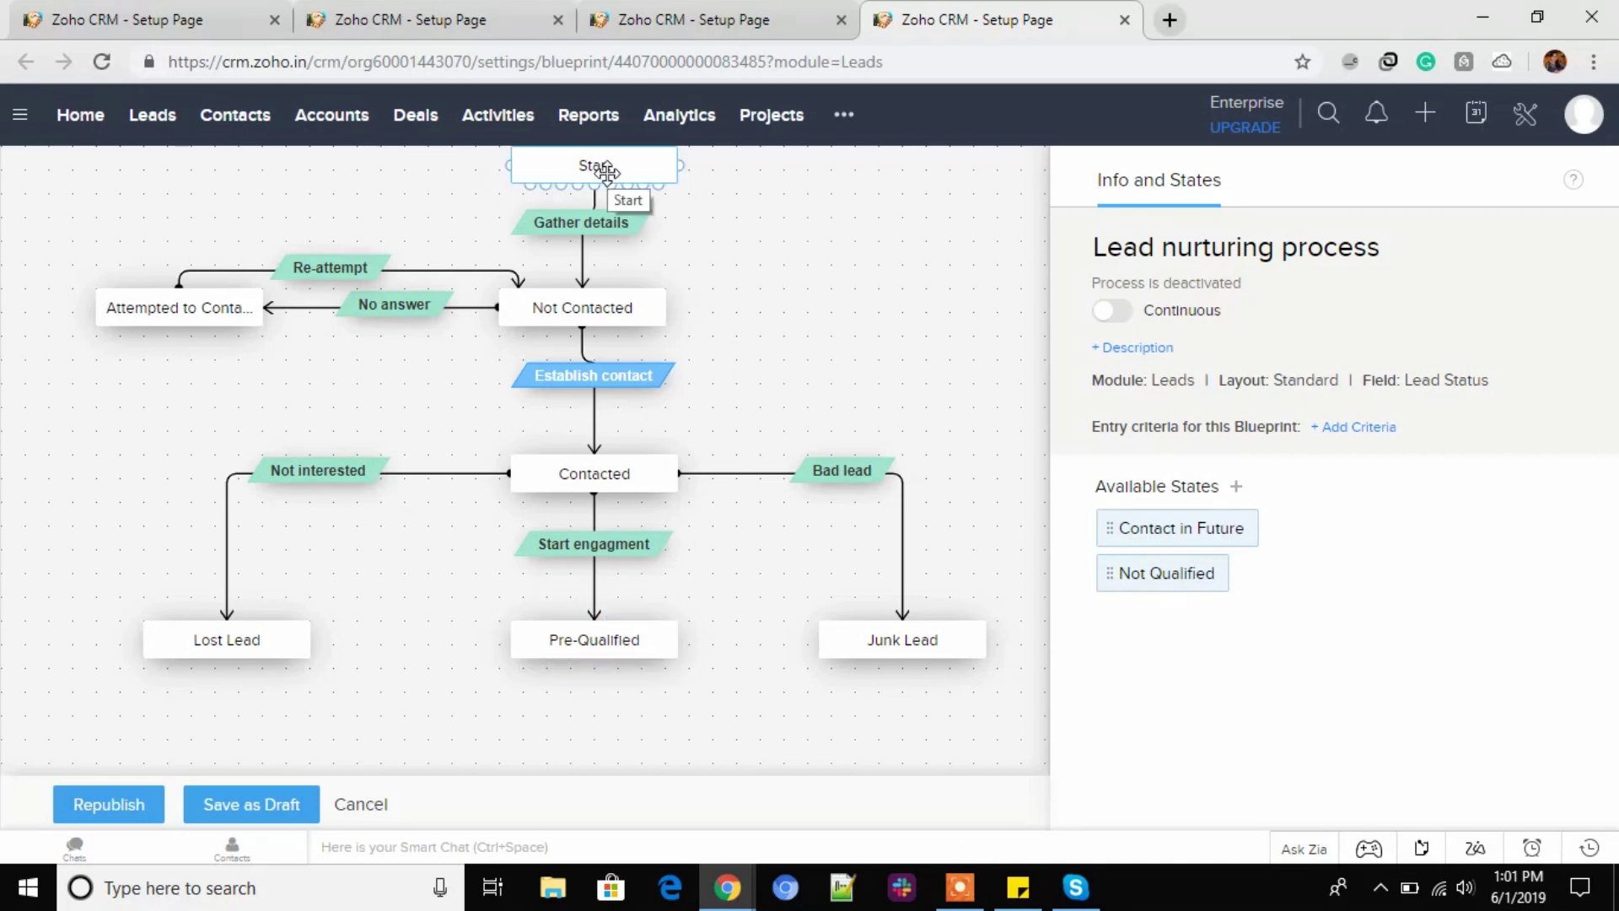
left_click(578, 238)
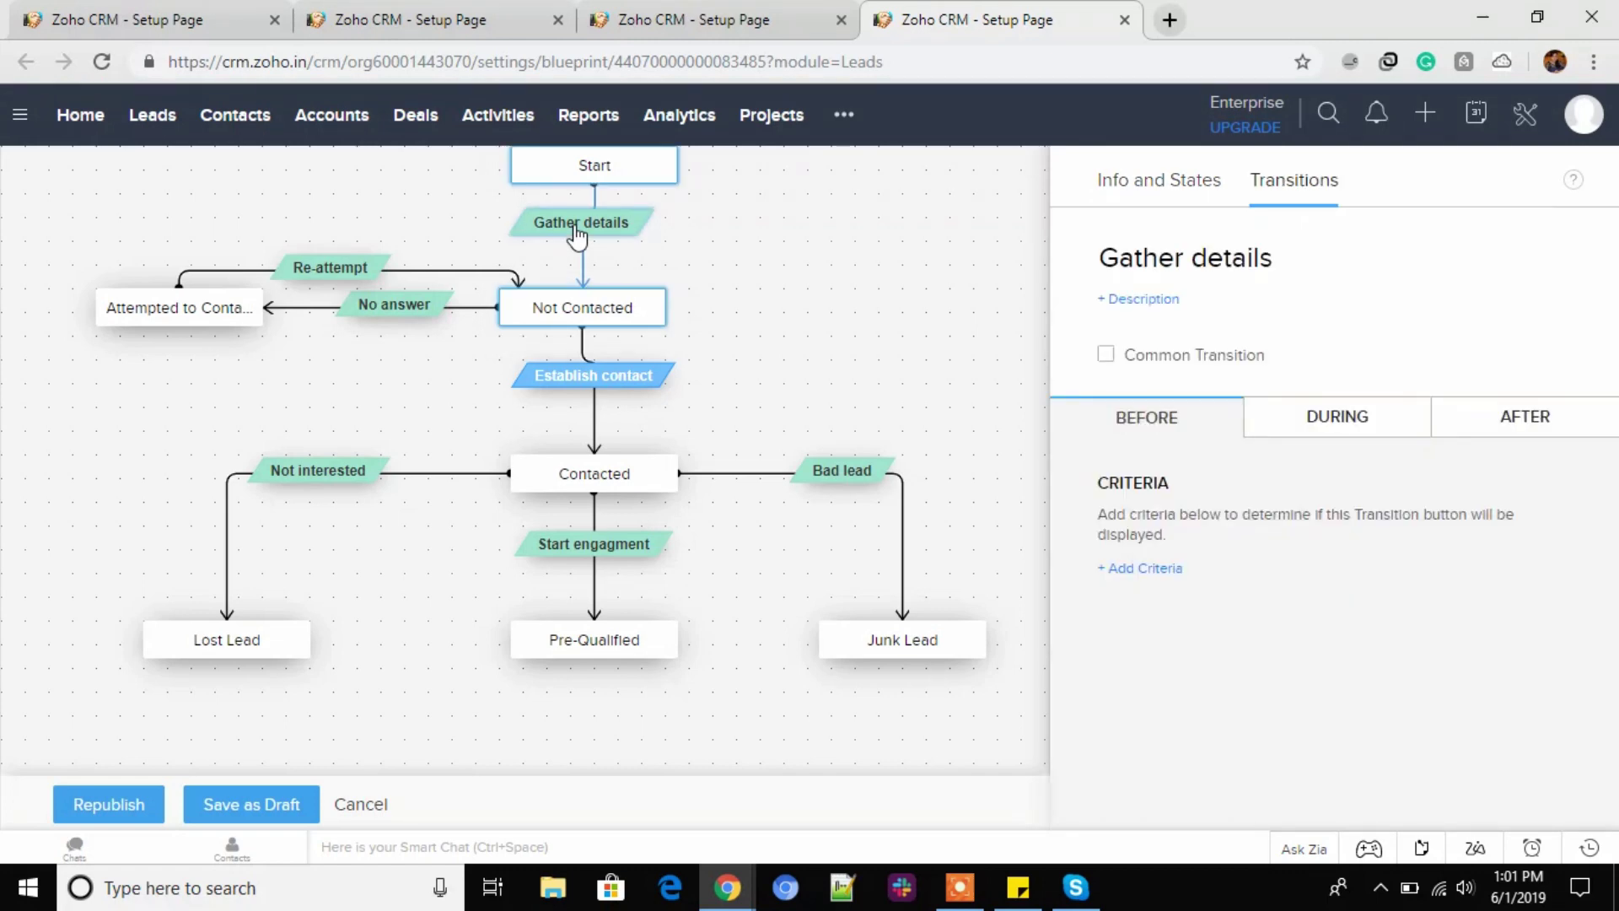
left_click(579, 315)
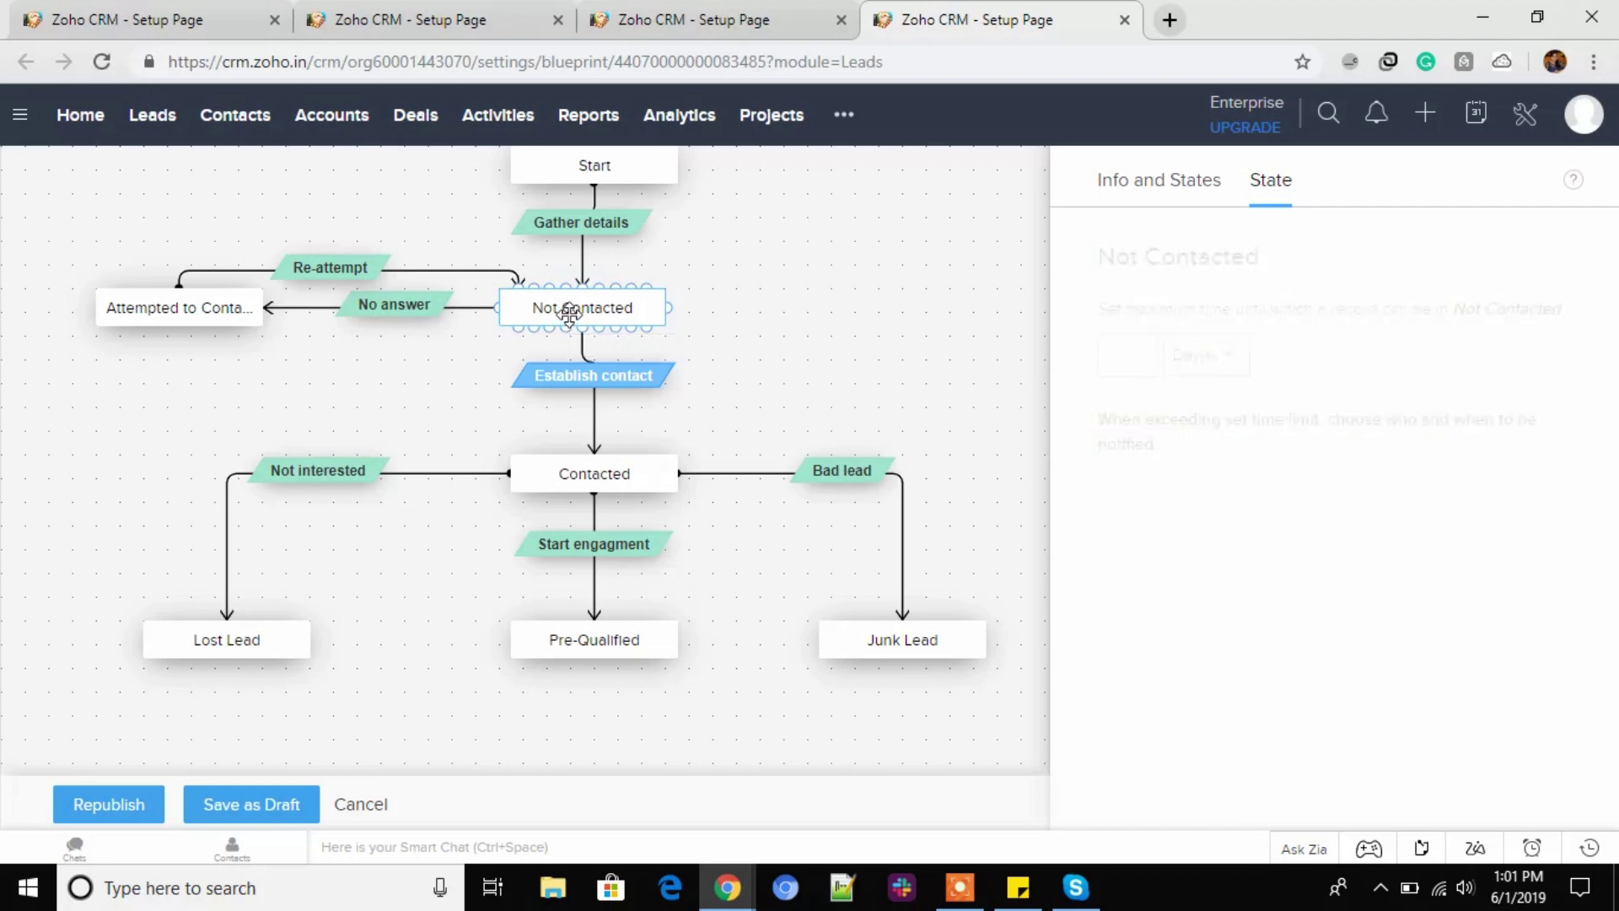
left_click(210, 307)
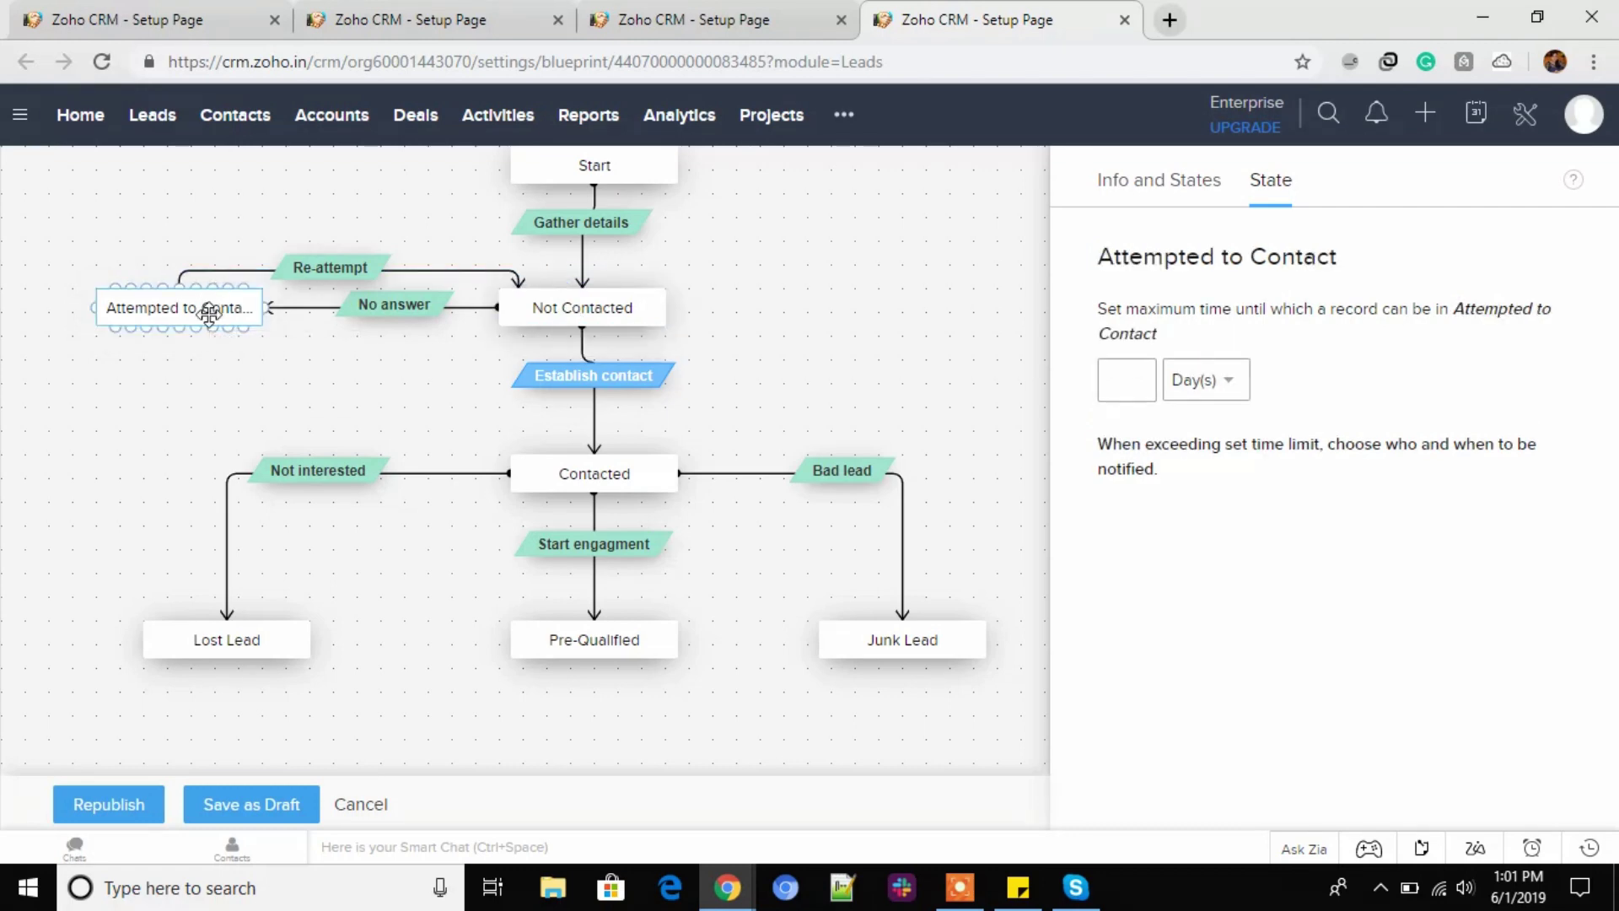
left_click(597, 381)
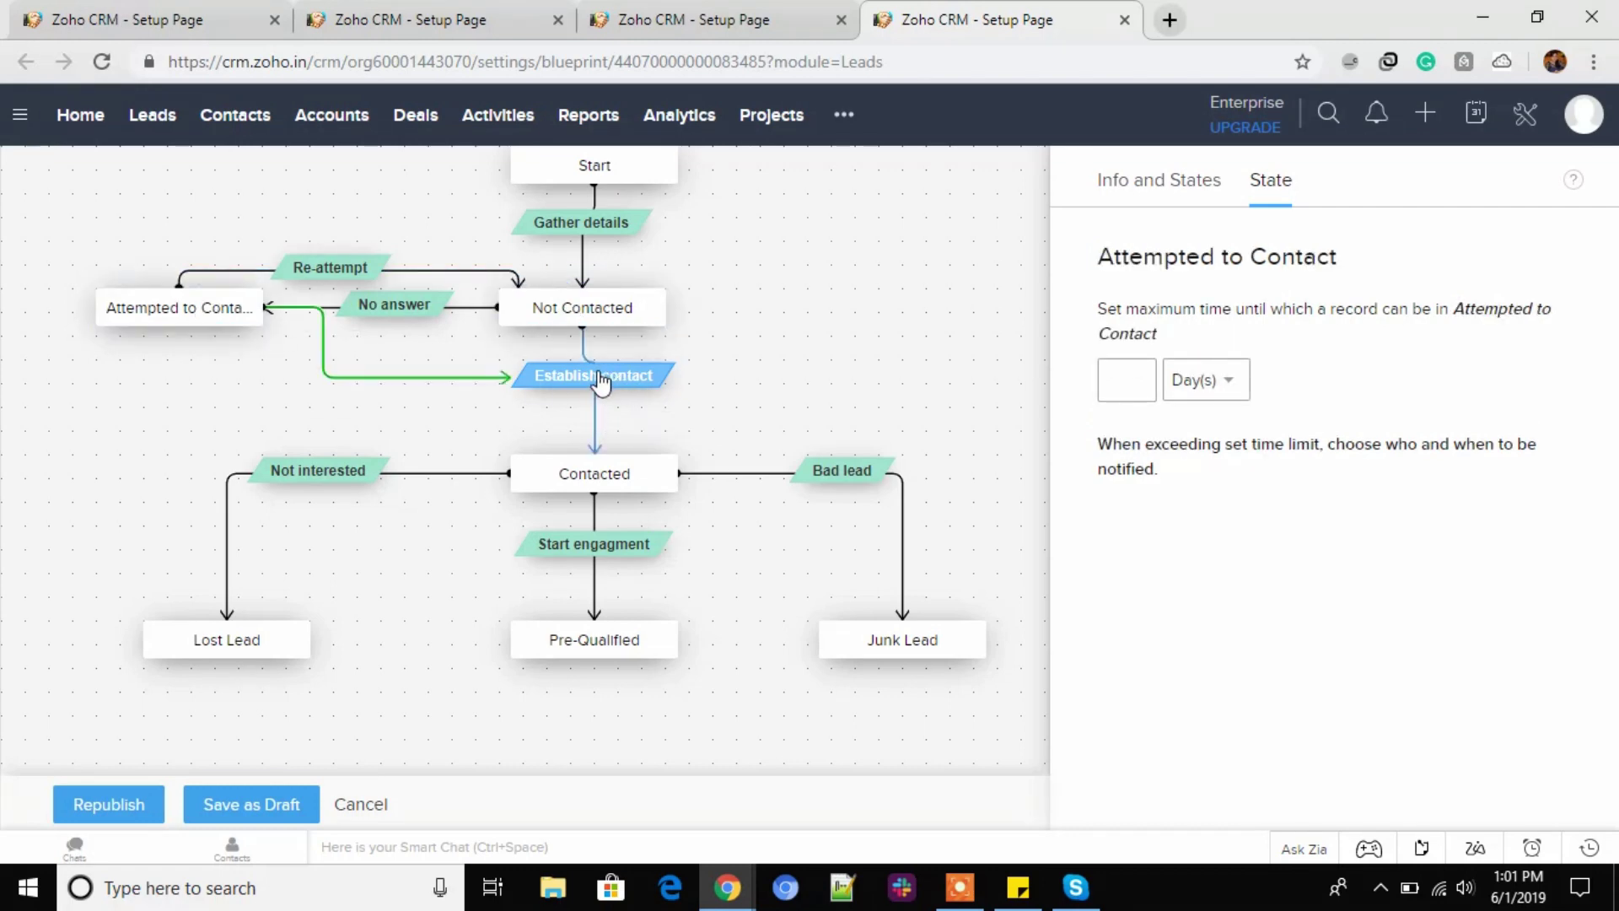
left_click(582, 382)
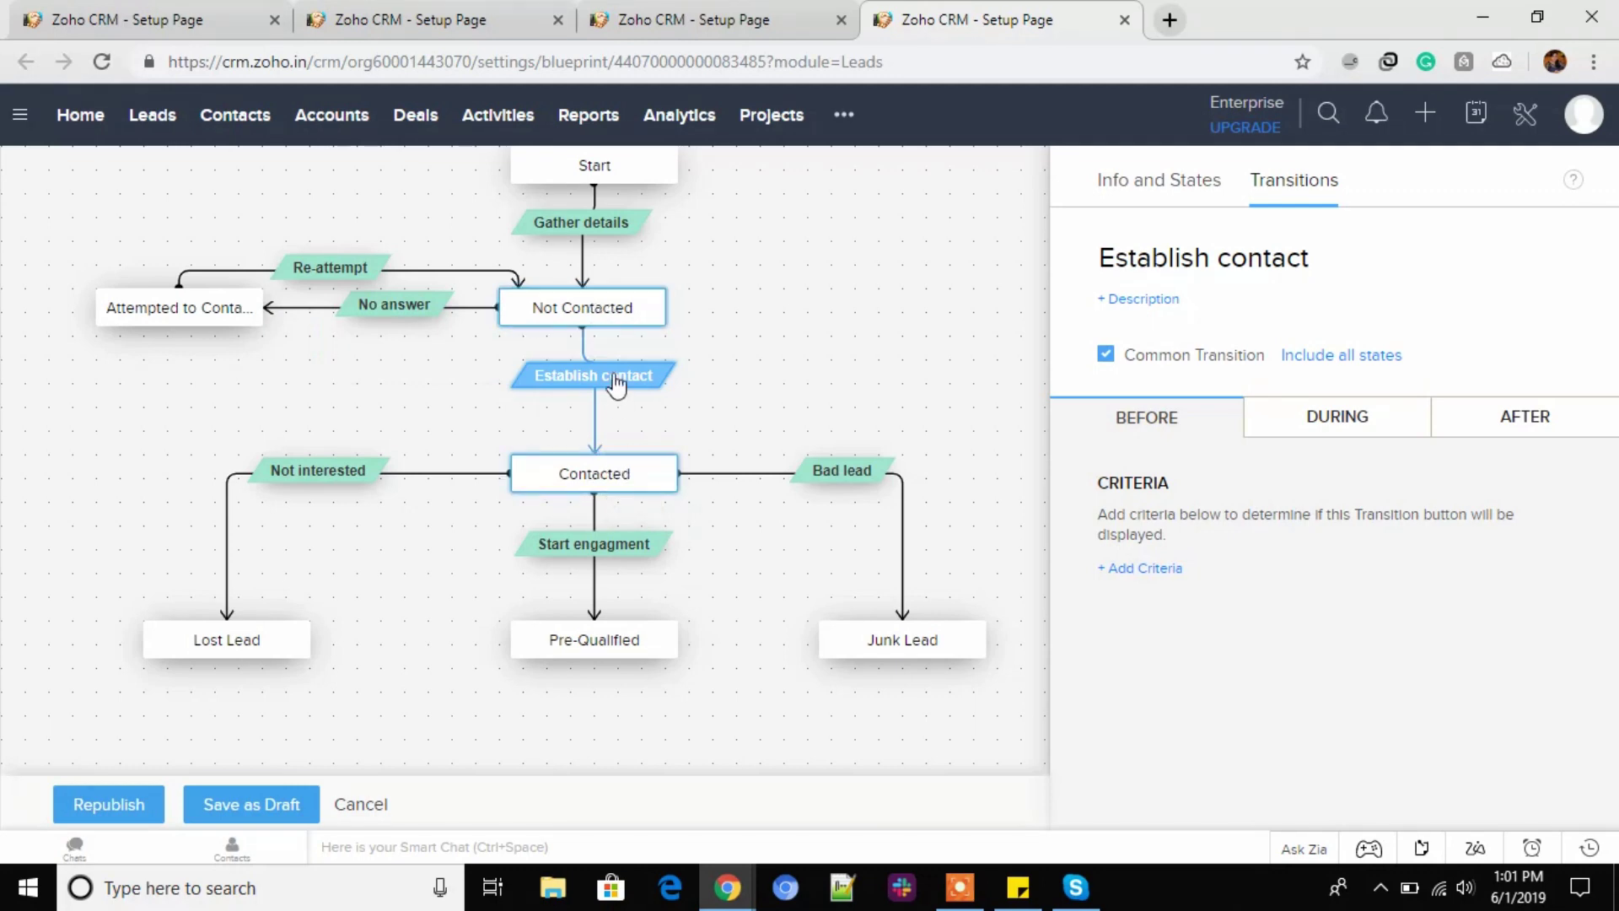
mouse_move(587, 479)
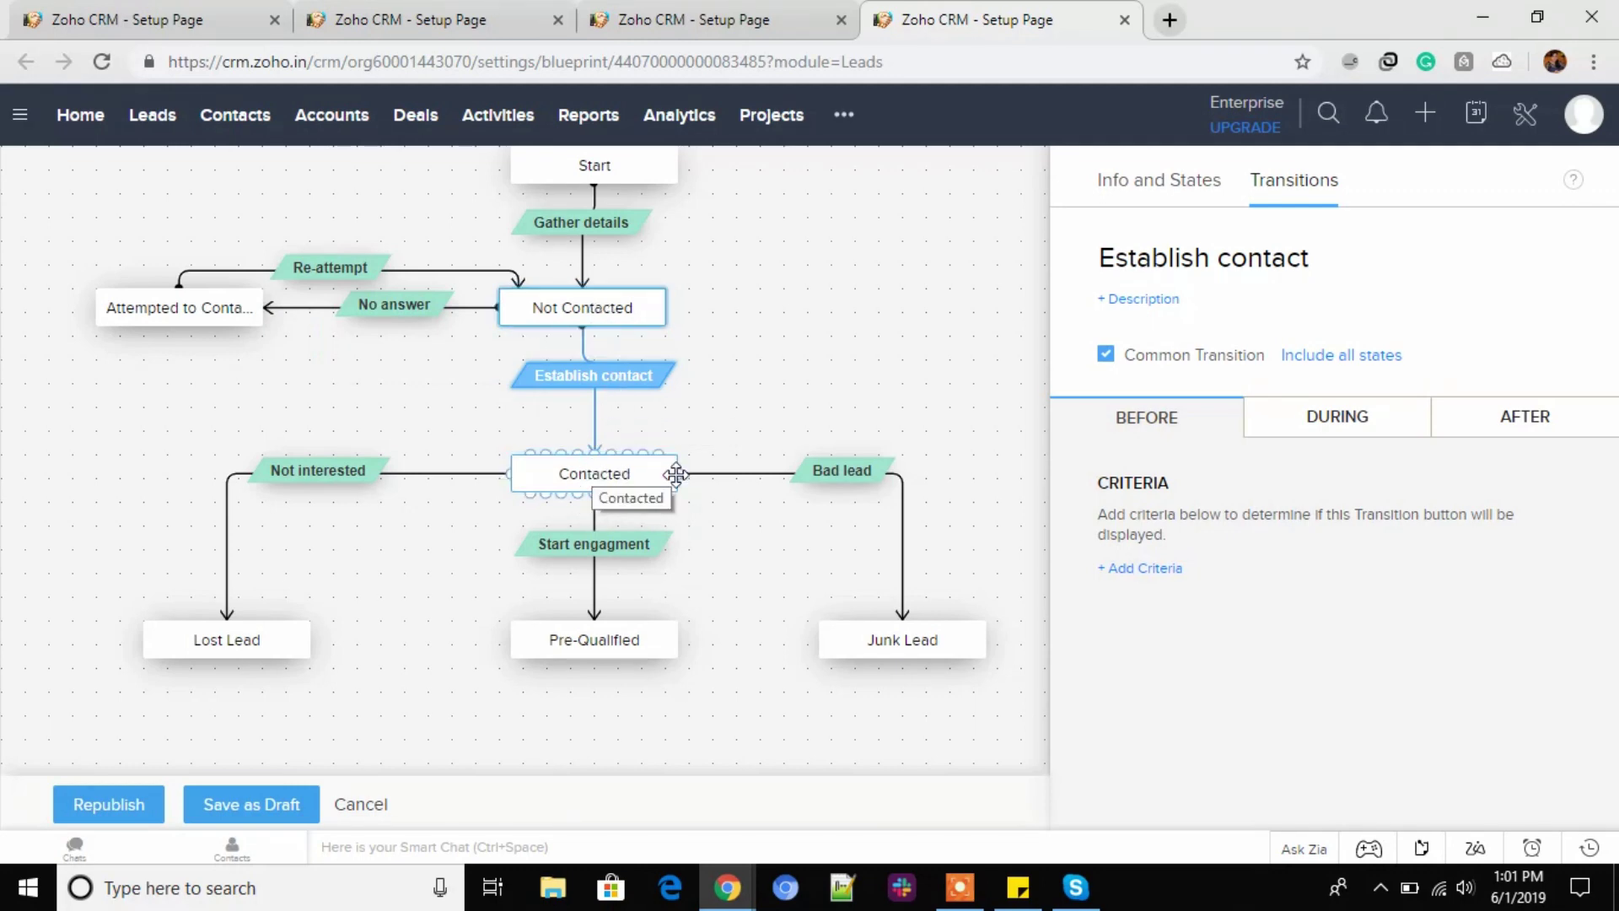
mouse_move(897, 645)
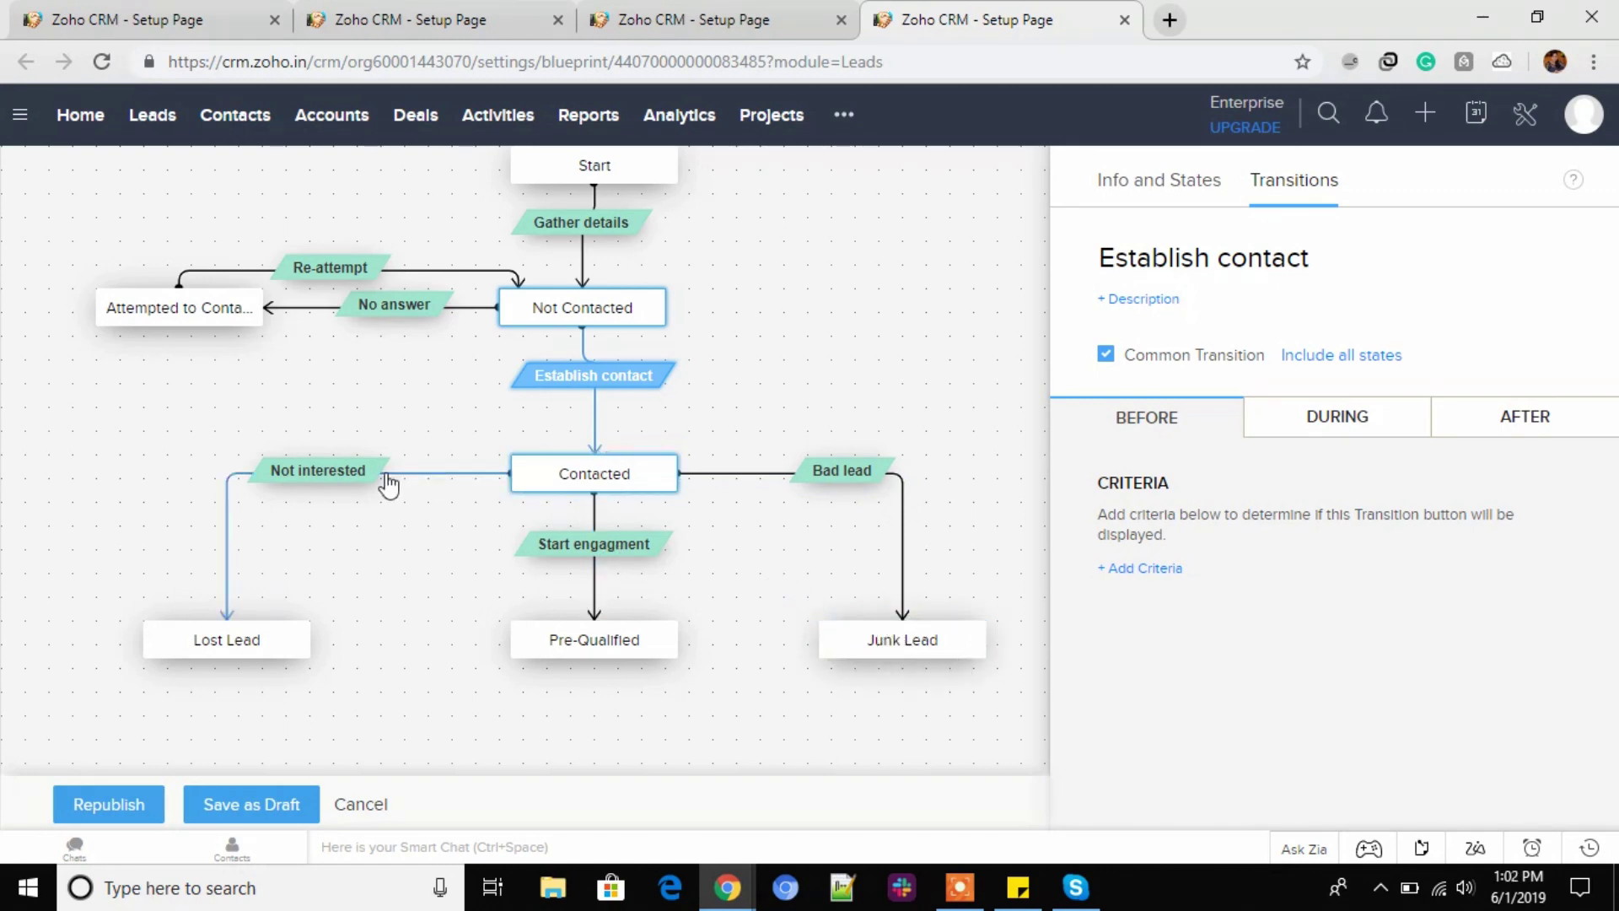
mouse_move(212, 629)
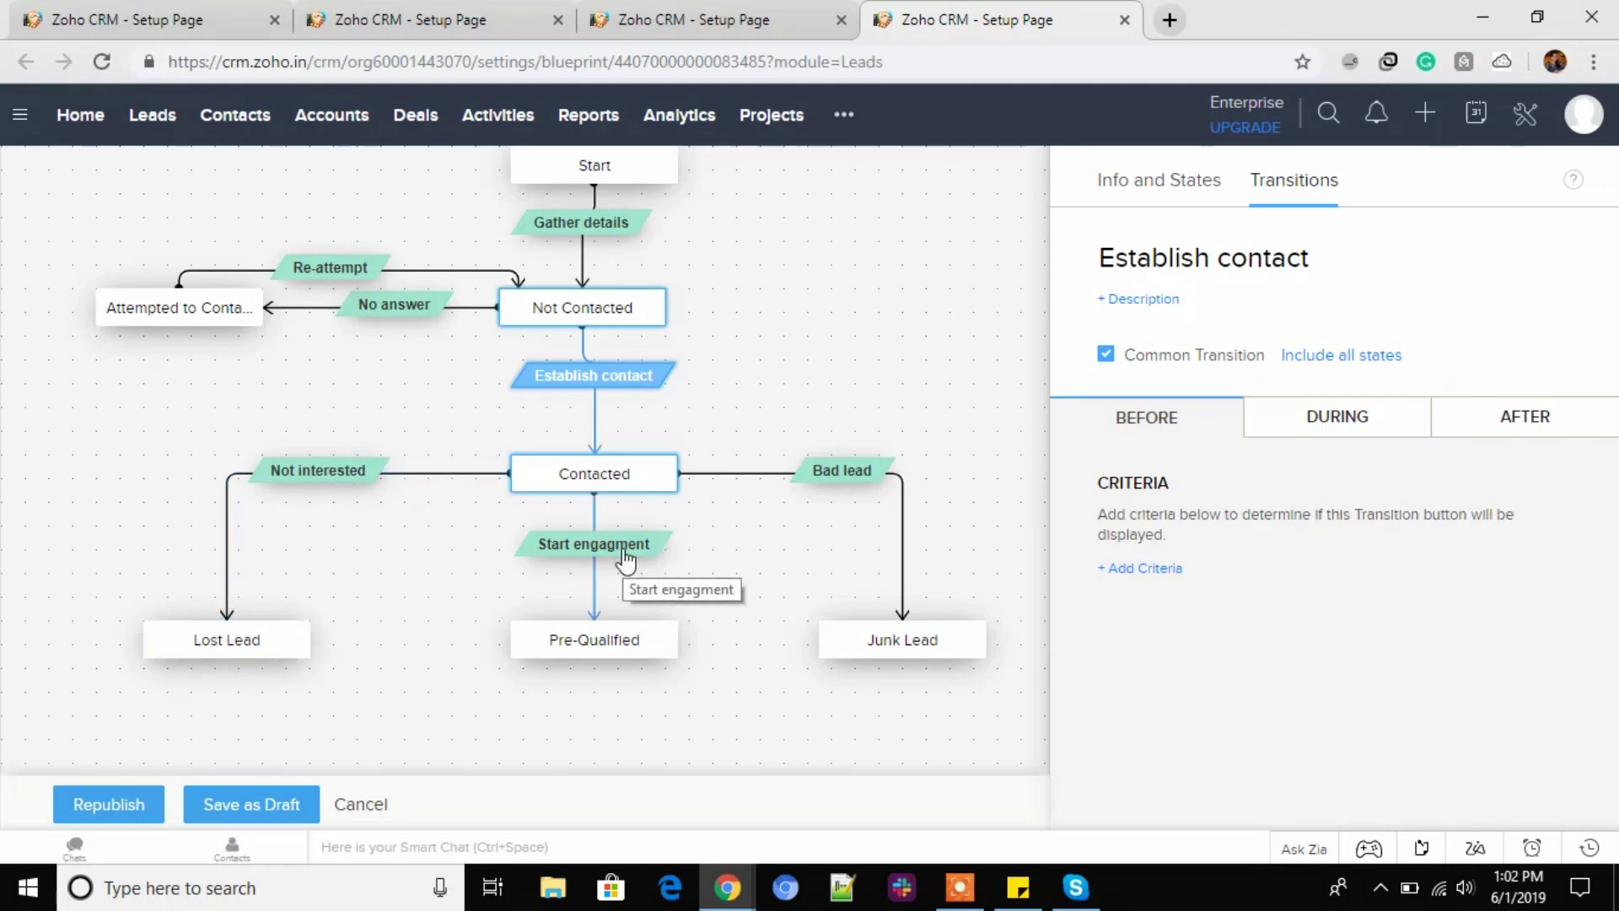
mouse_move(584, 648)
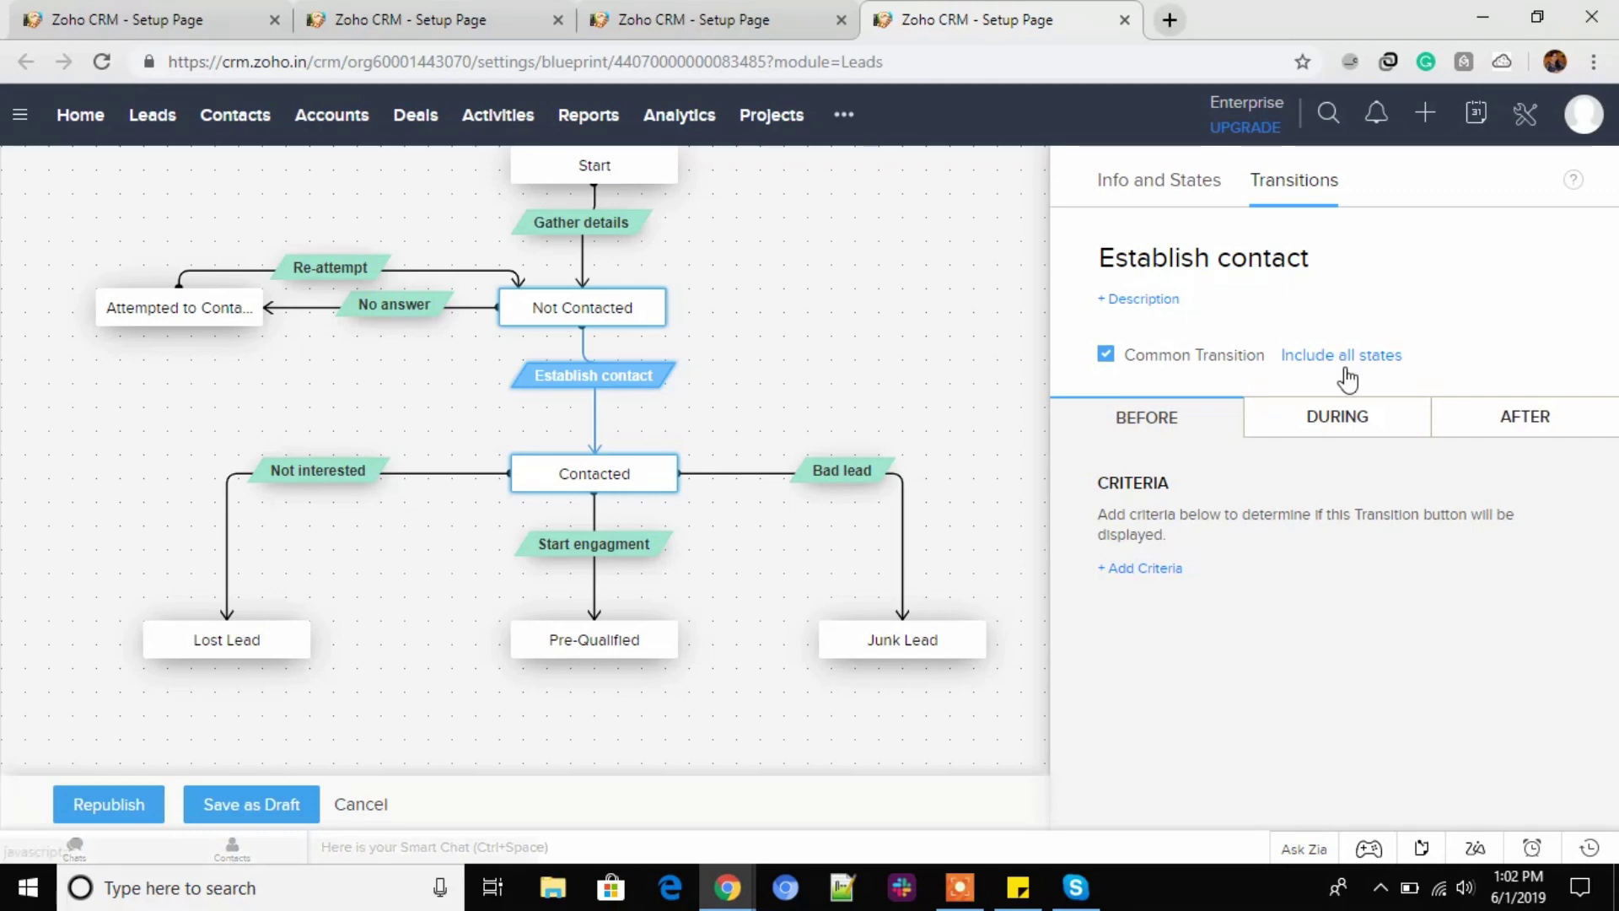
Review Establish contact's During and After actions without adding an email notification, then close the tab.
left_click(1316, 424)
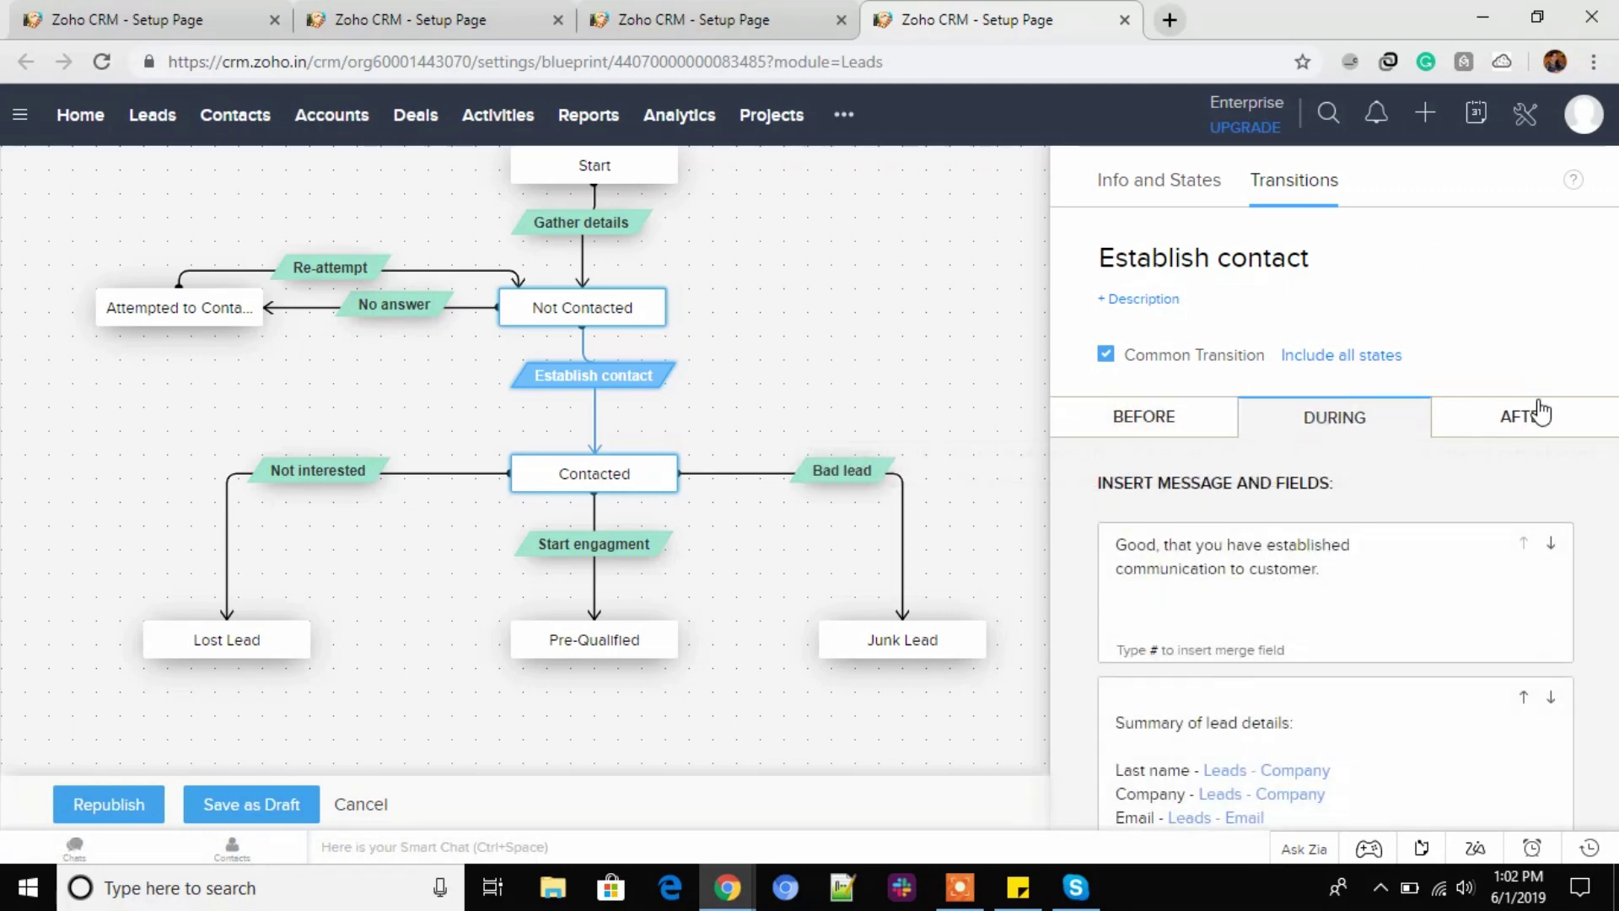
left_click(1534, 415)
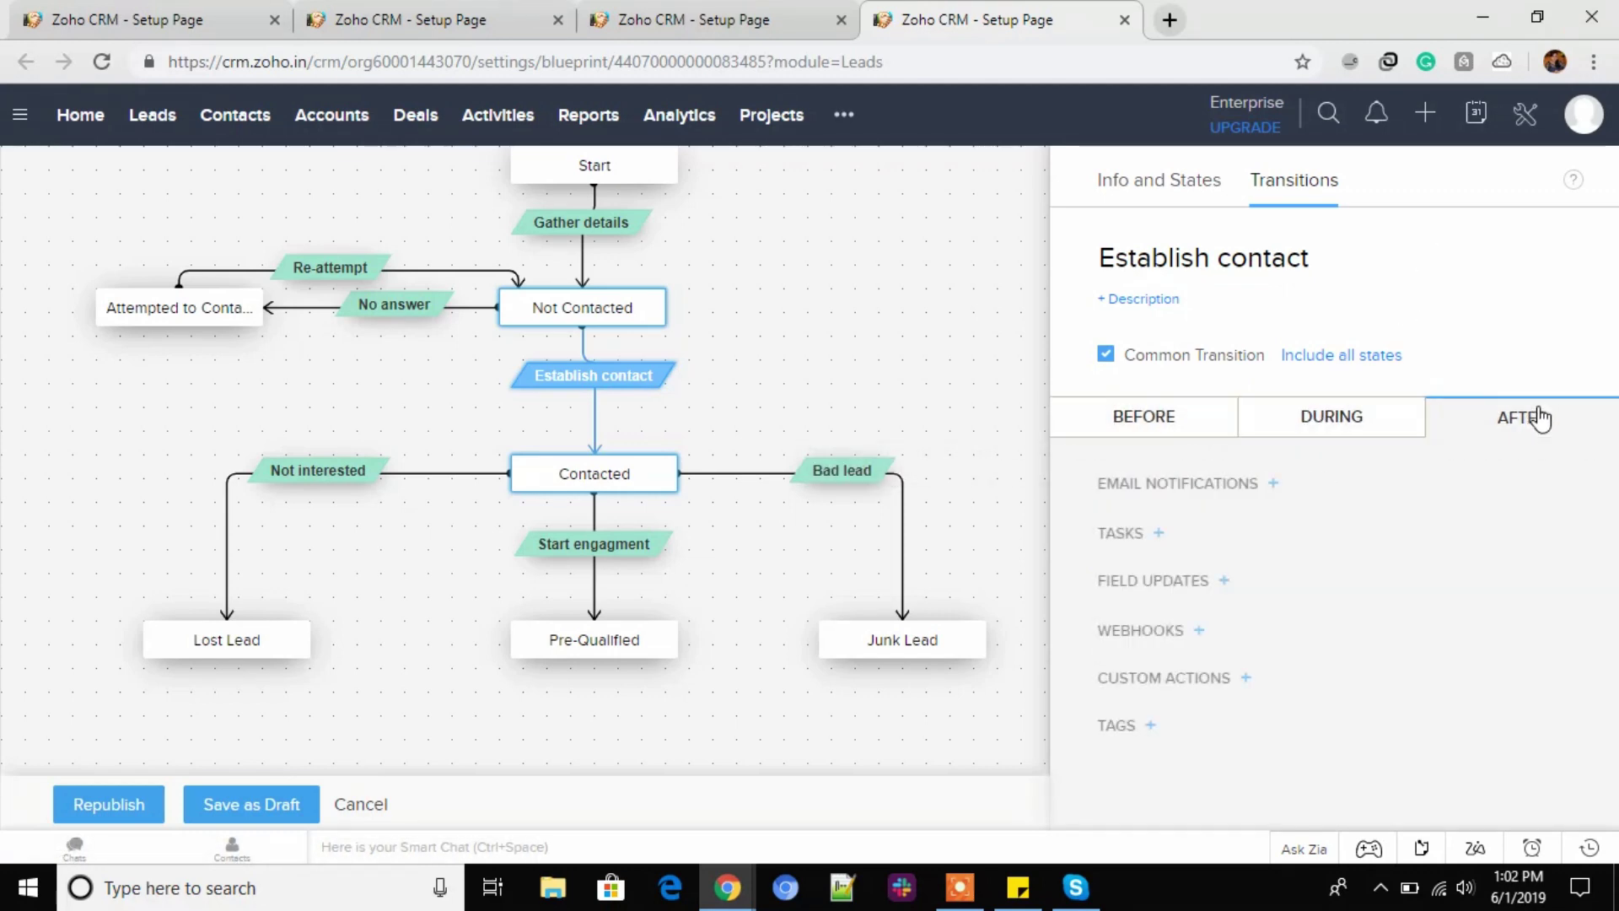
left_click(1274, 482)
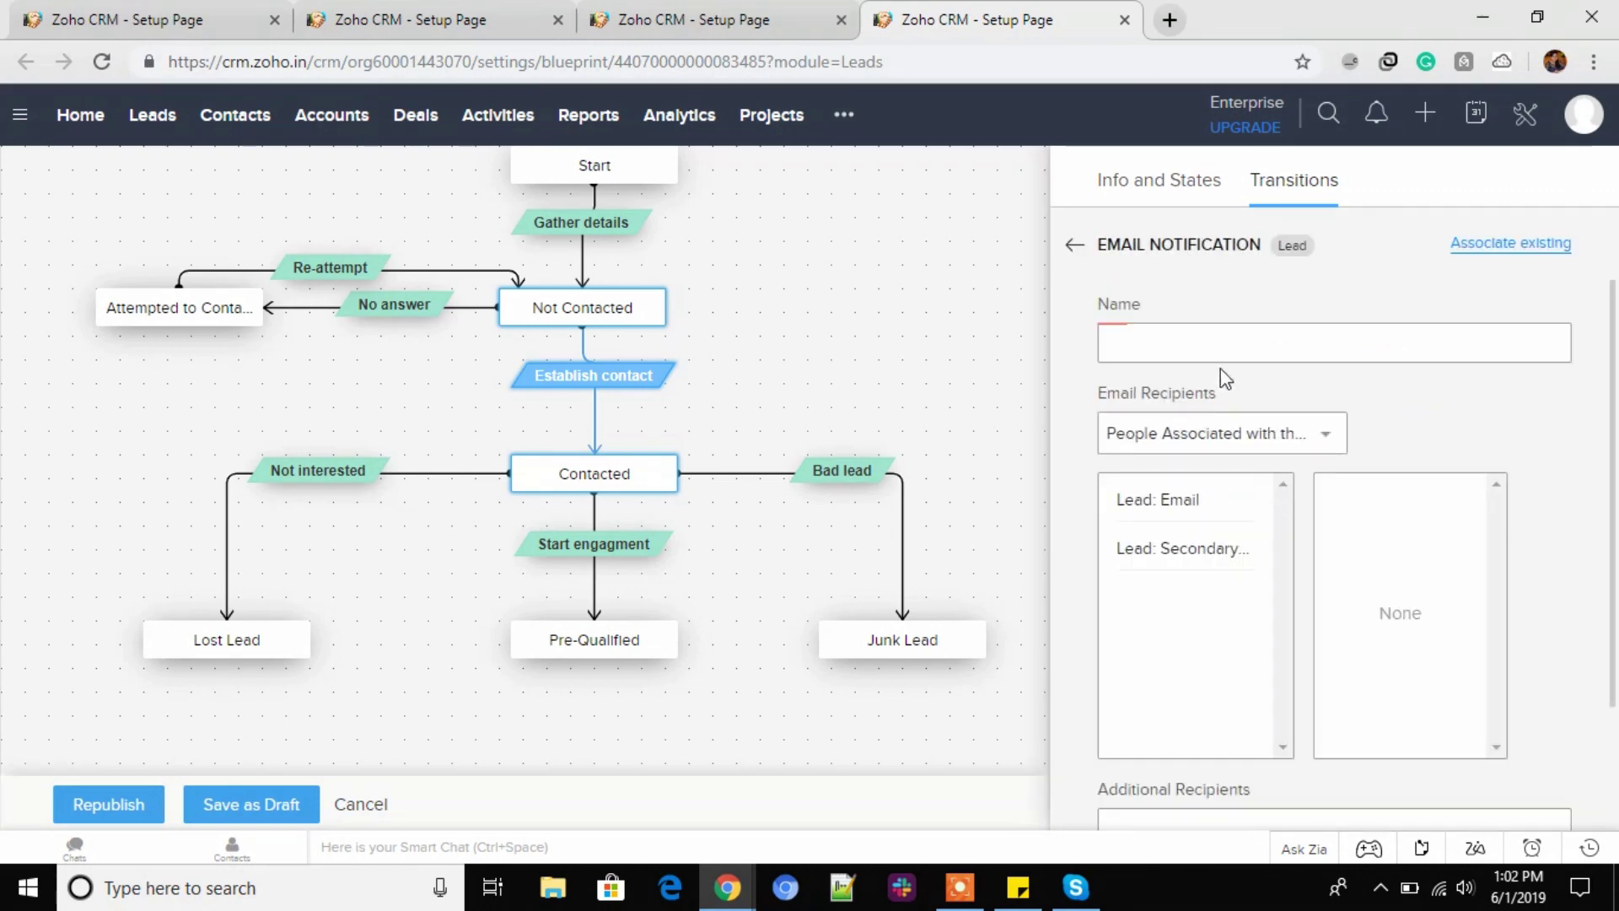
left_click(1075, 246)
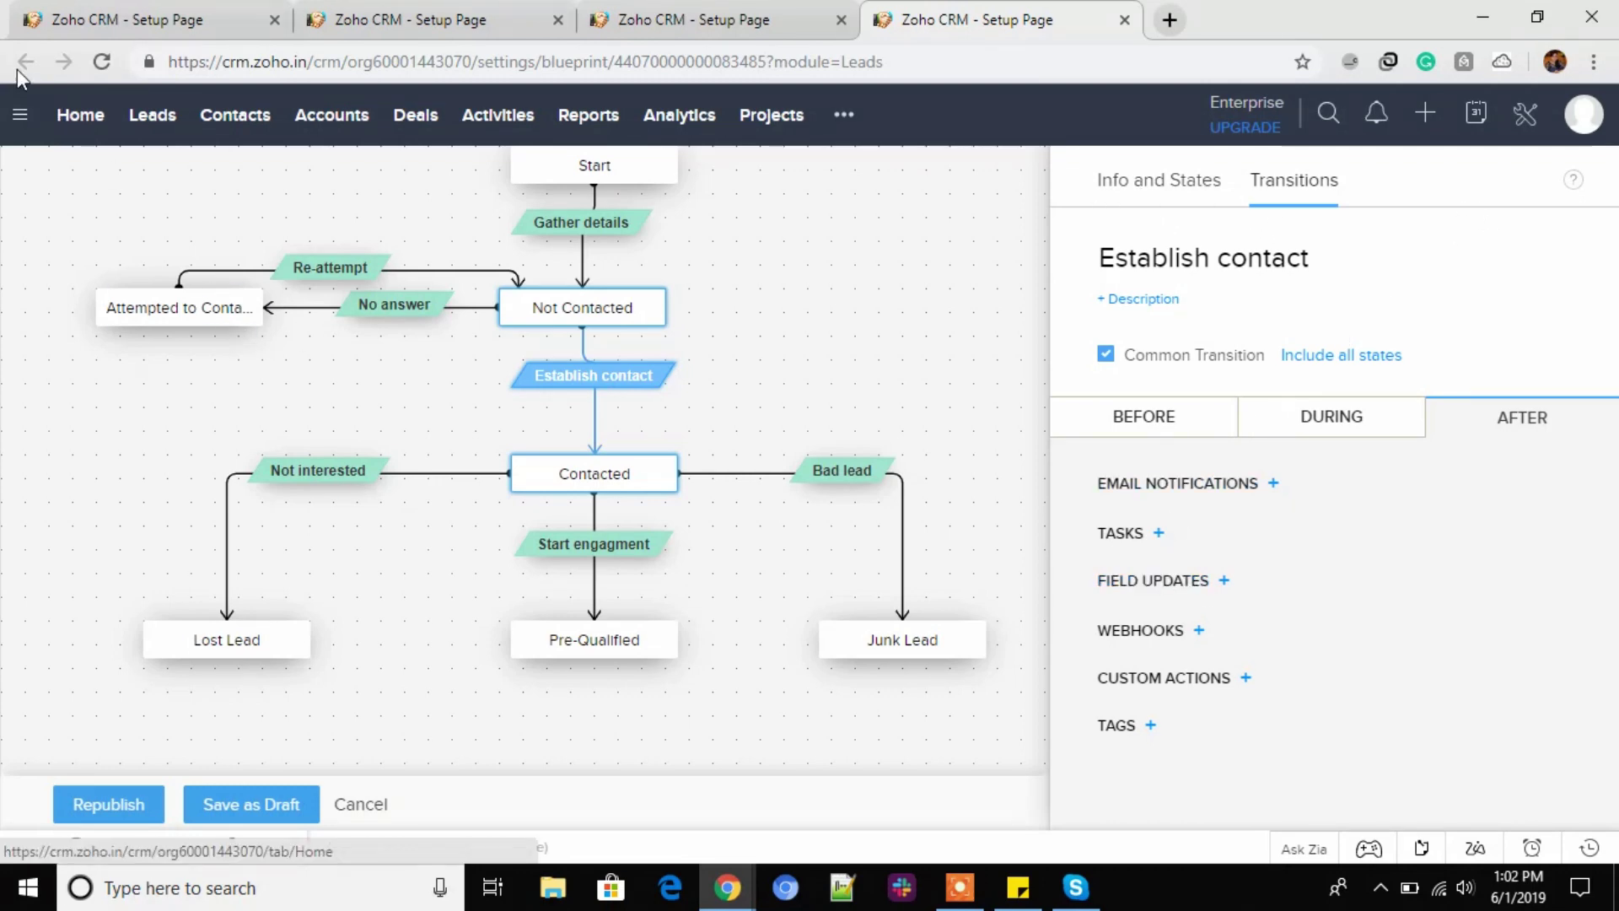
middle_click(964, 19)
Leave the blueprint editor without saving, then close the blueprint and Blueprint list tabs.
key("alt+Left")
left_click(928, 194)
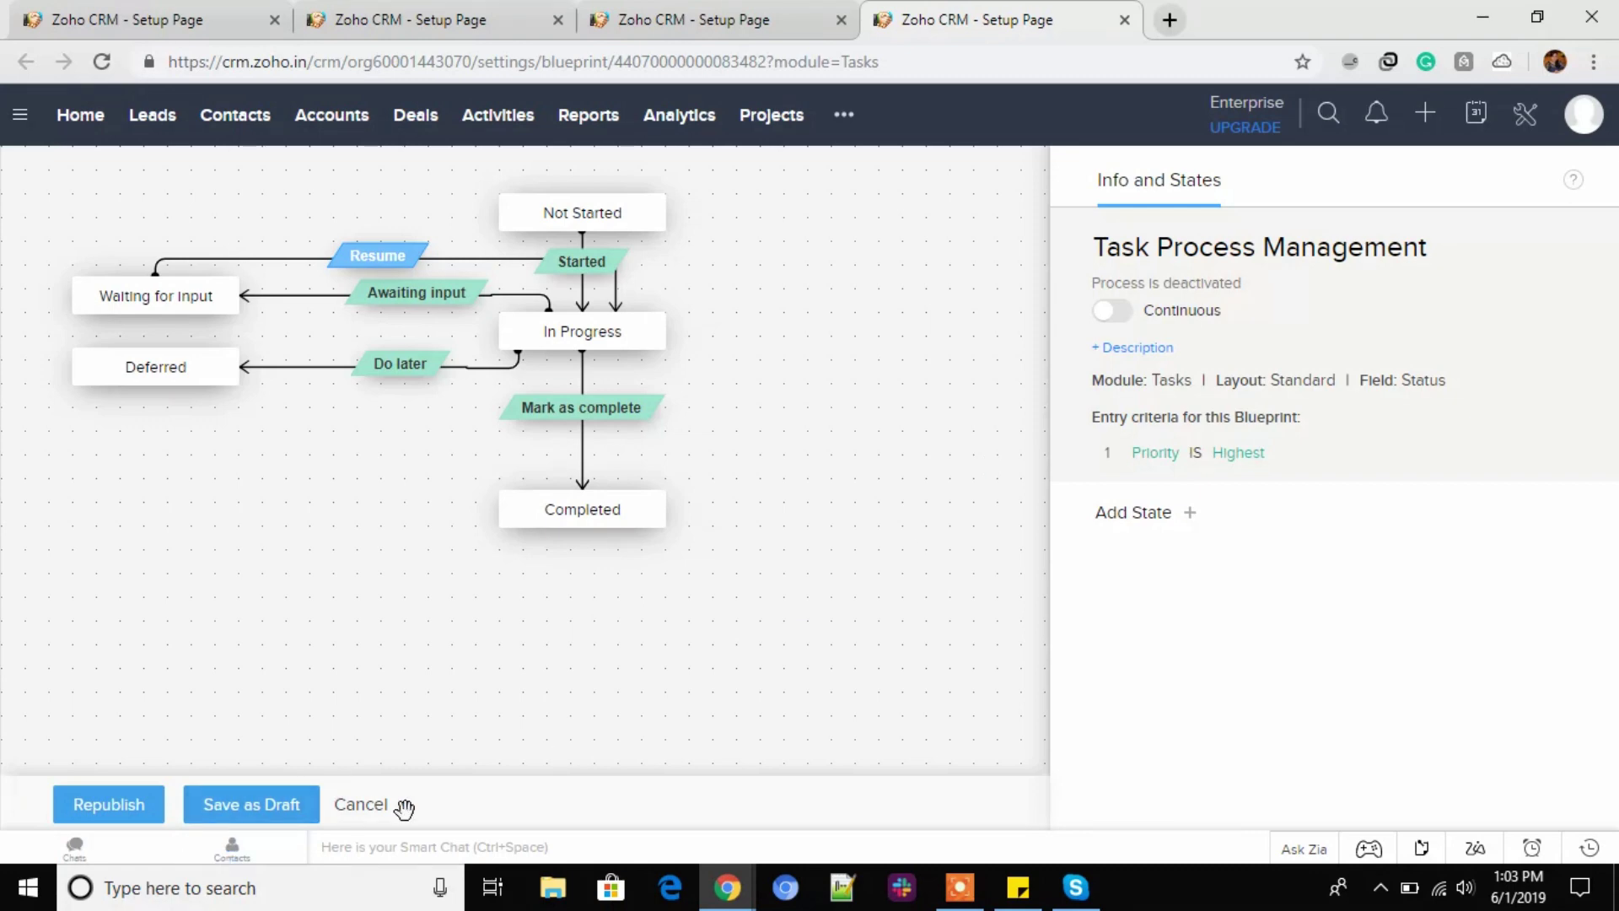
left_click(1126, 21)
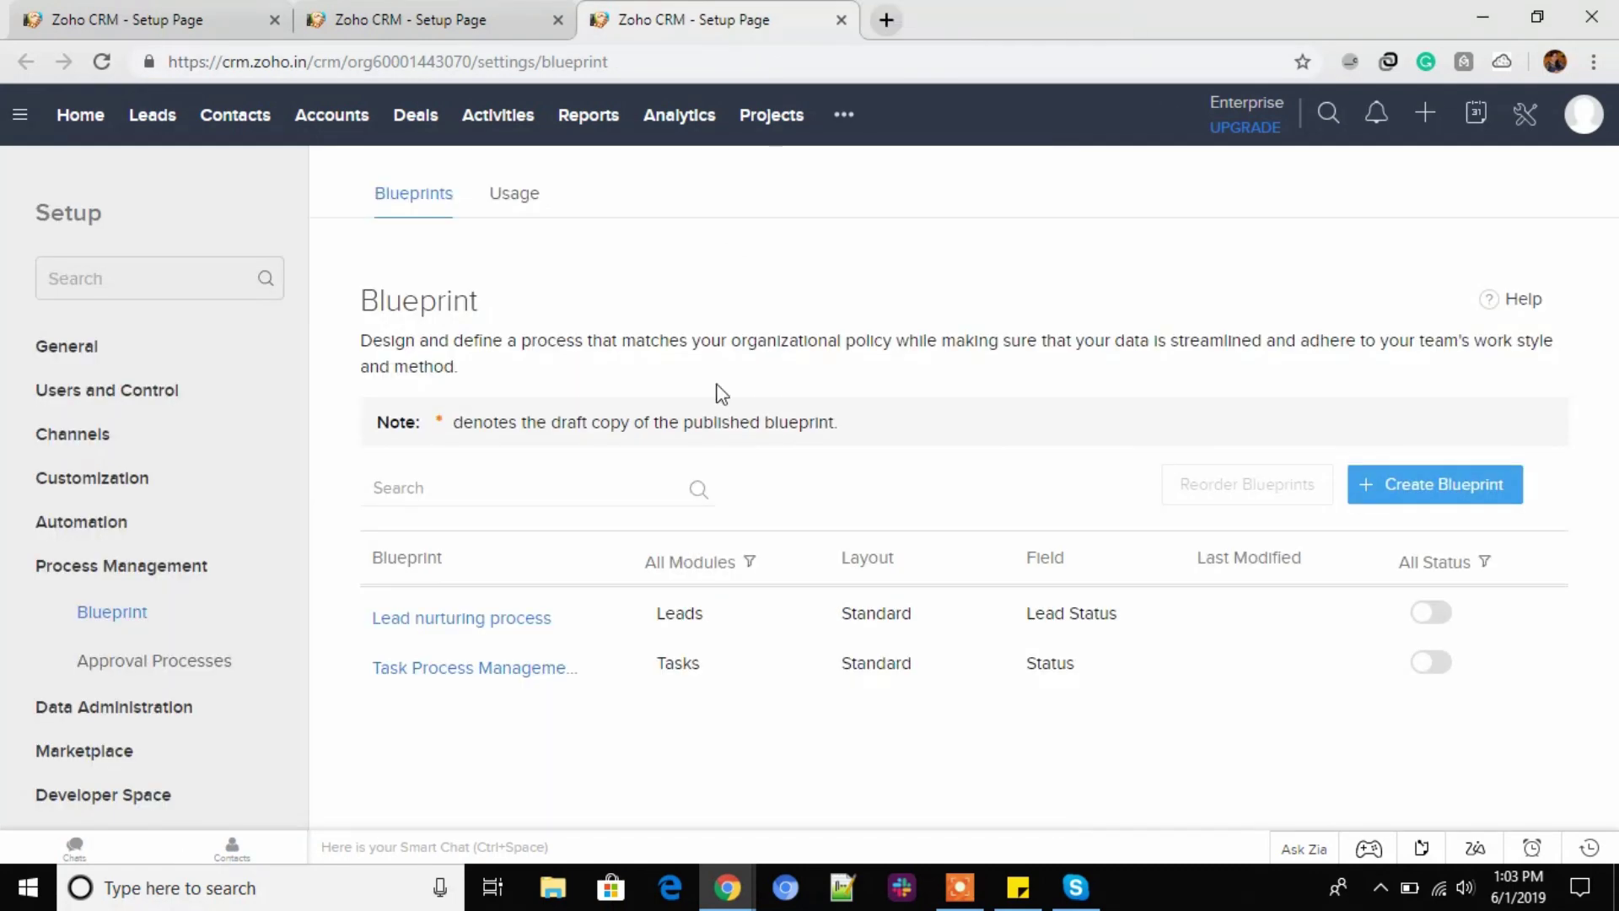
middle_click(683, 9)
Open Approval Processes from Setup in a new tab.
scroll(873, 511, "up", 5)
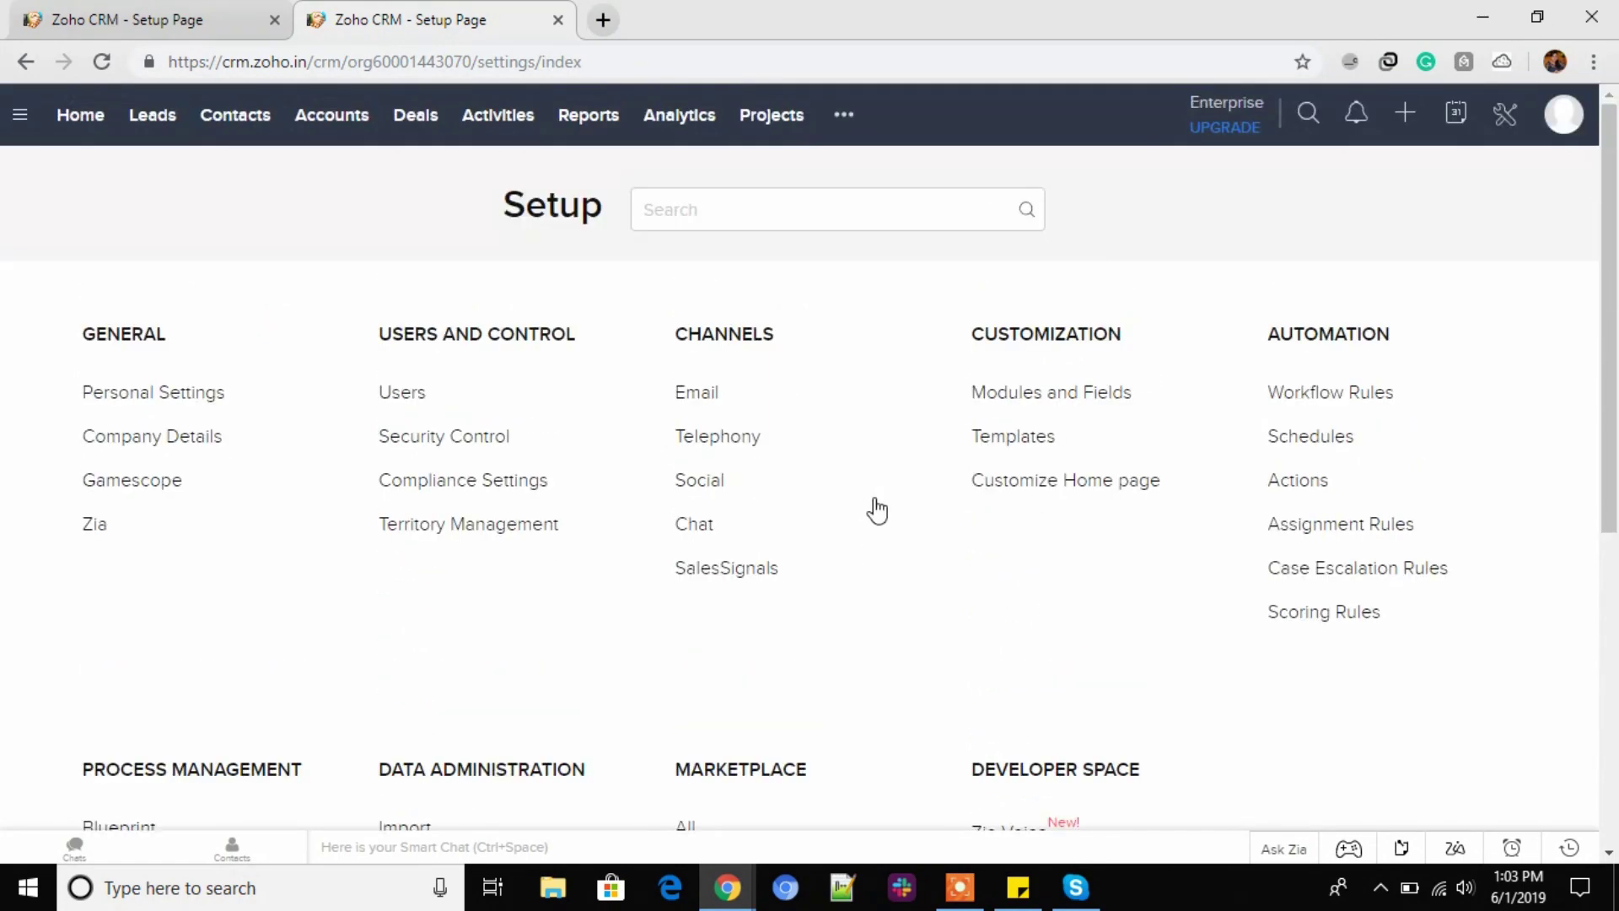
scroll(199, 438, "down", 5)
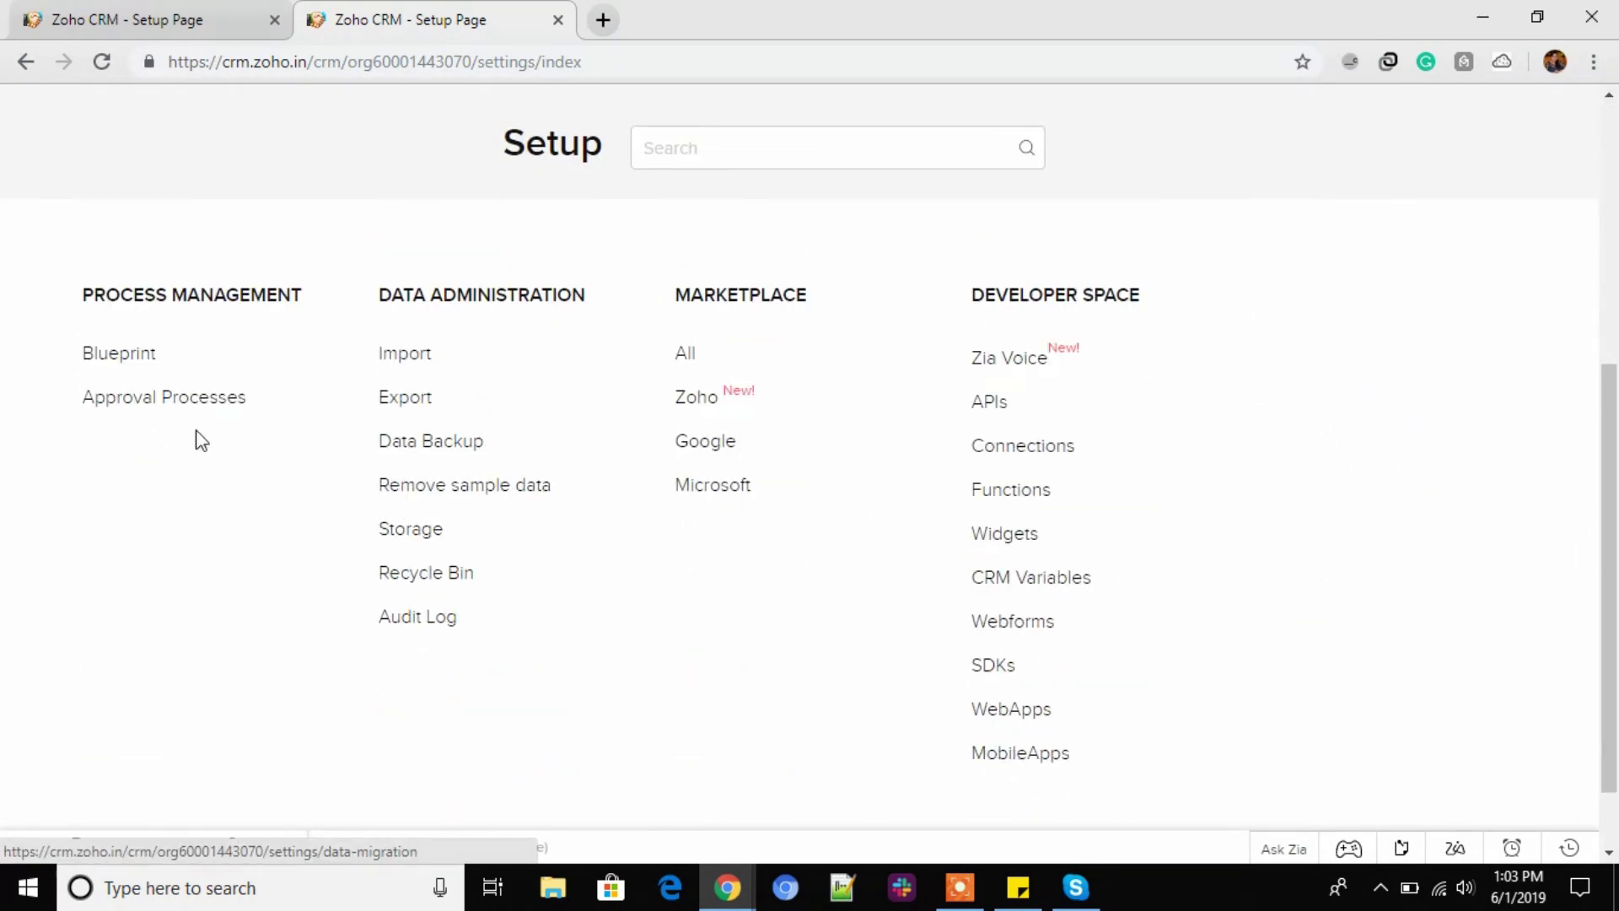
middle_click(148, 397)
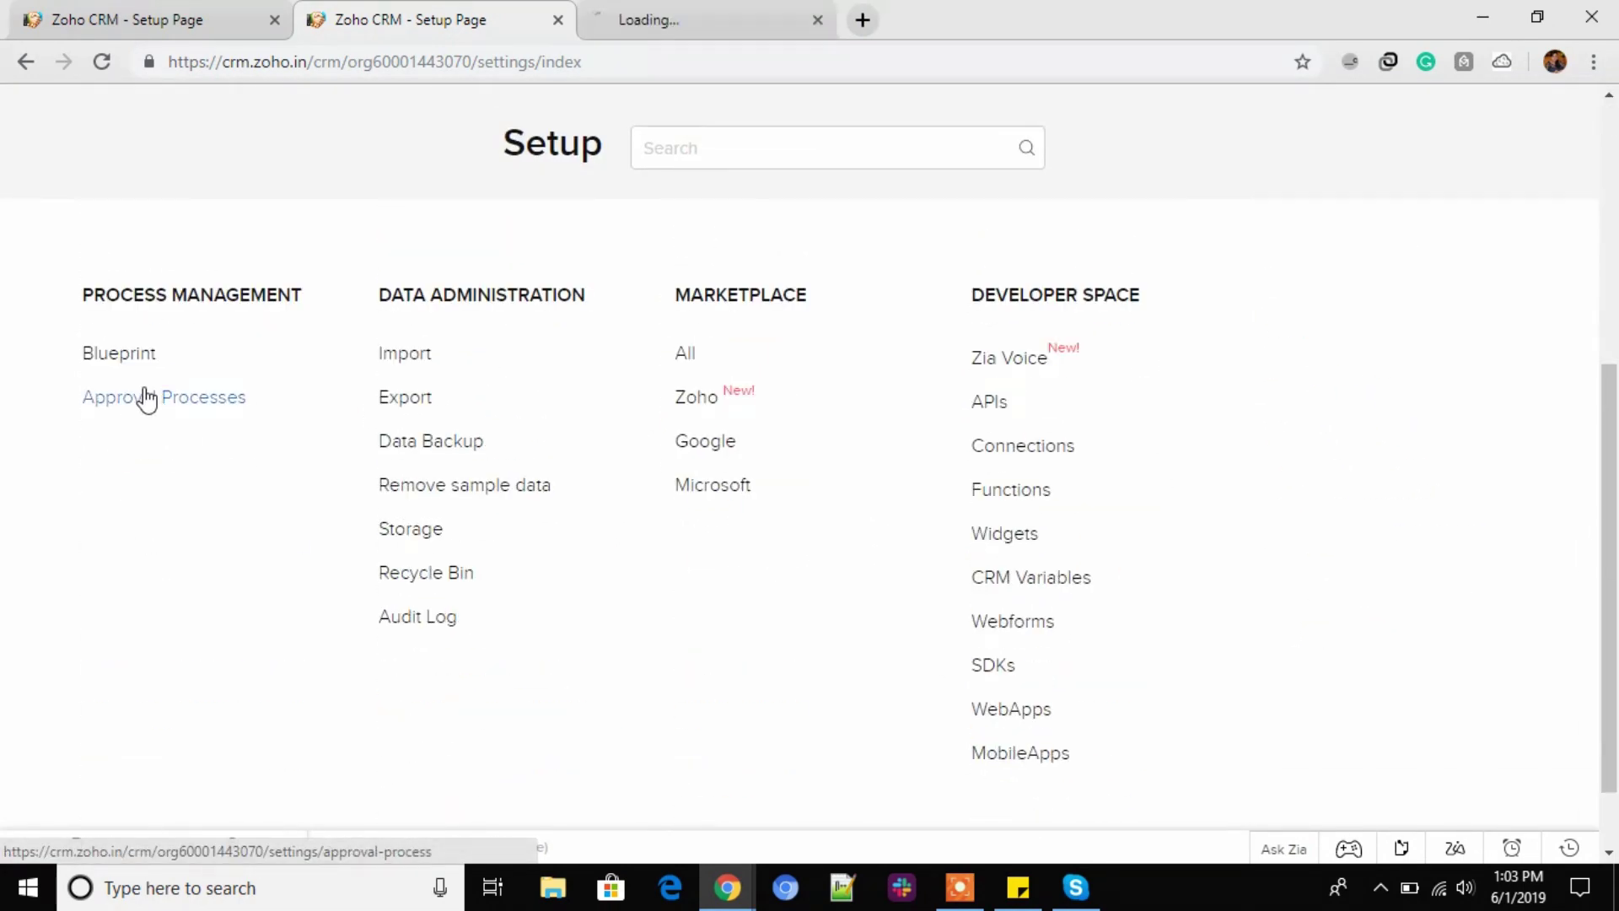
left_click(613, 23)
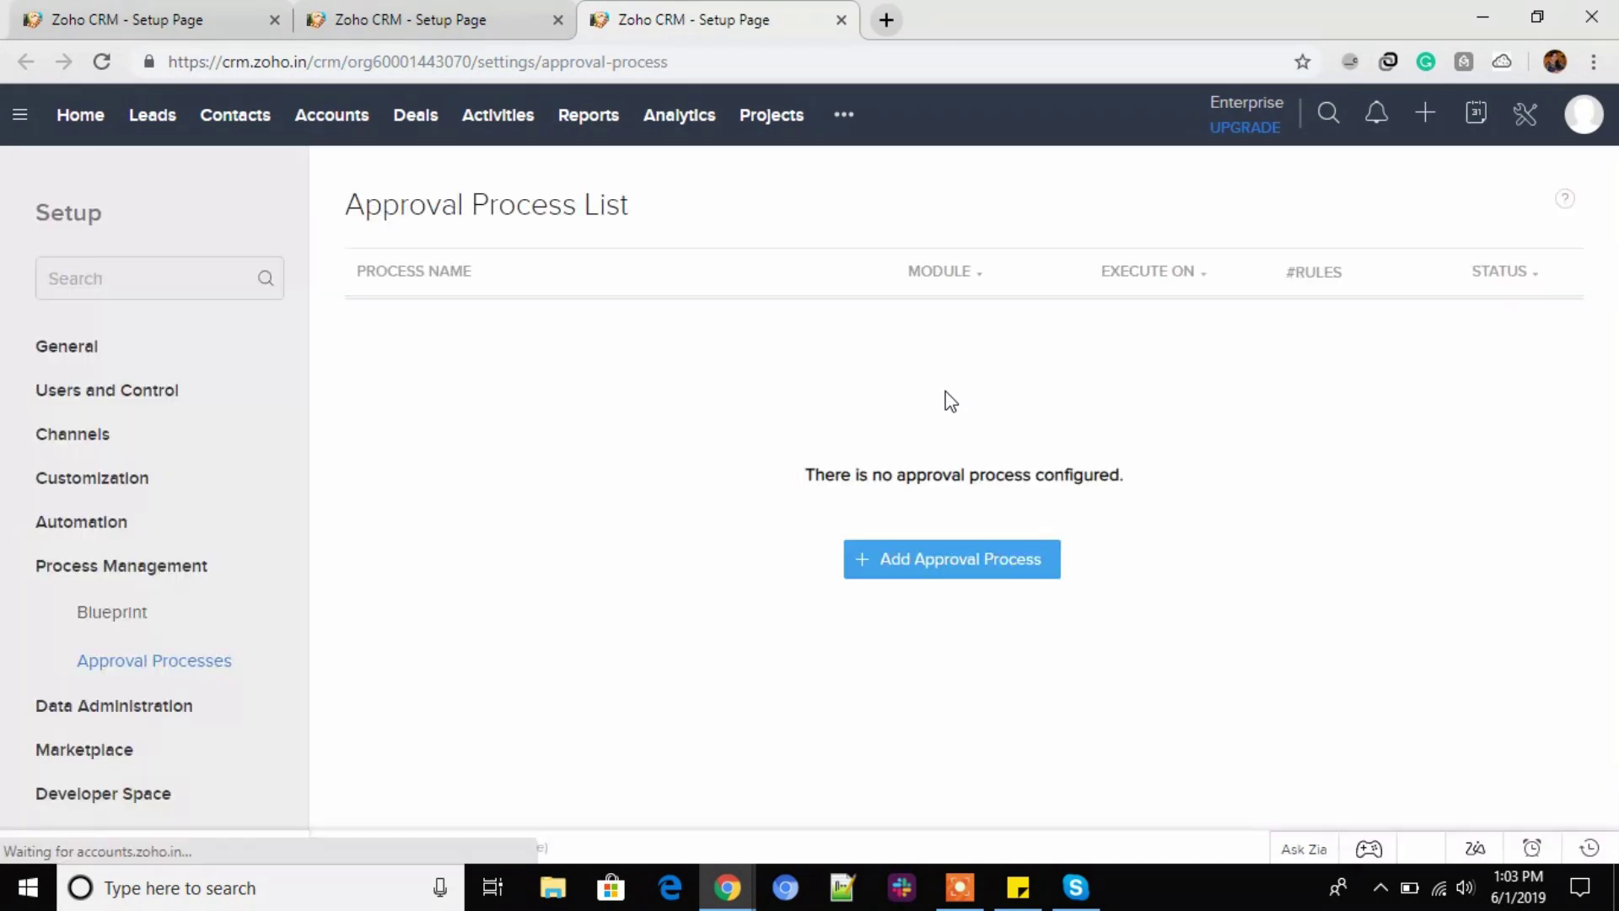
Start a Leads approval process named 'Approve Leads on the basis of Closed Won stage'.
left_click(898, 578)
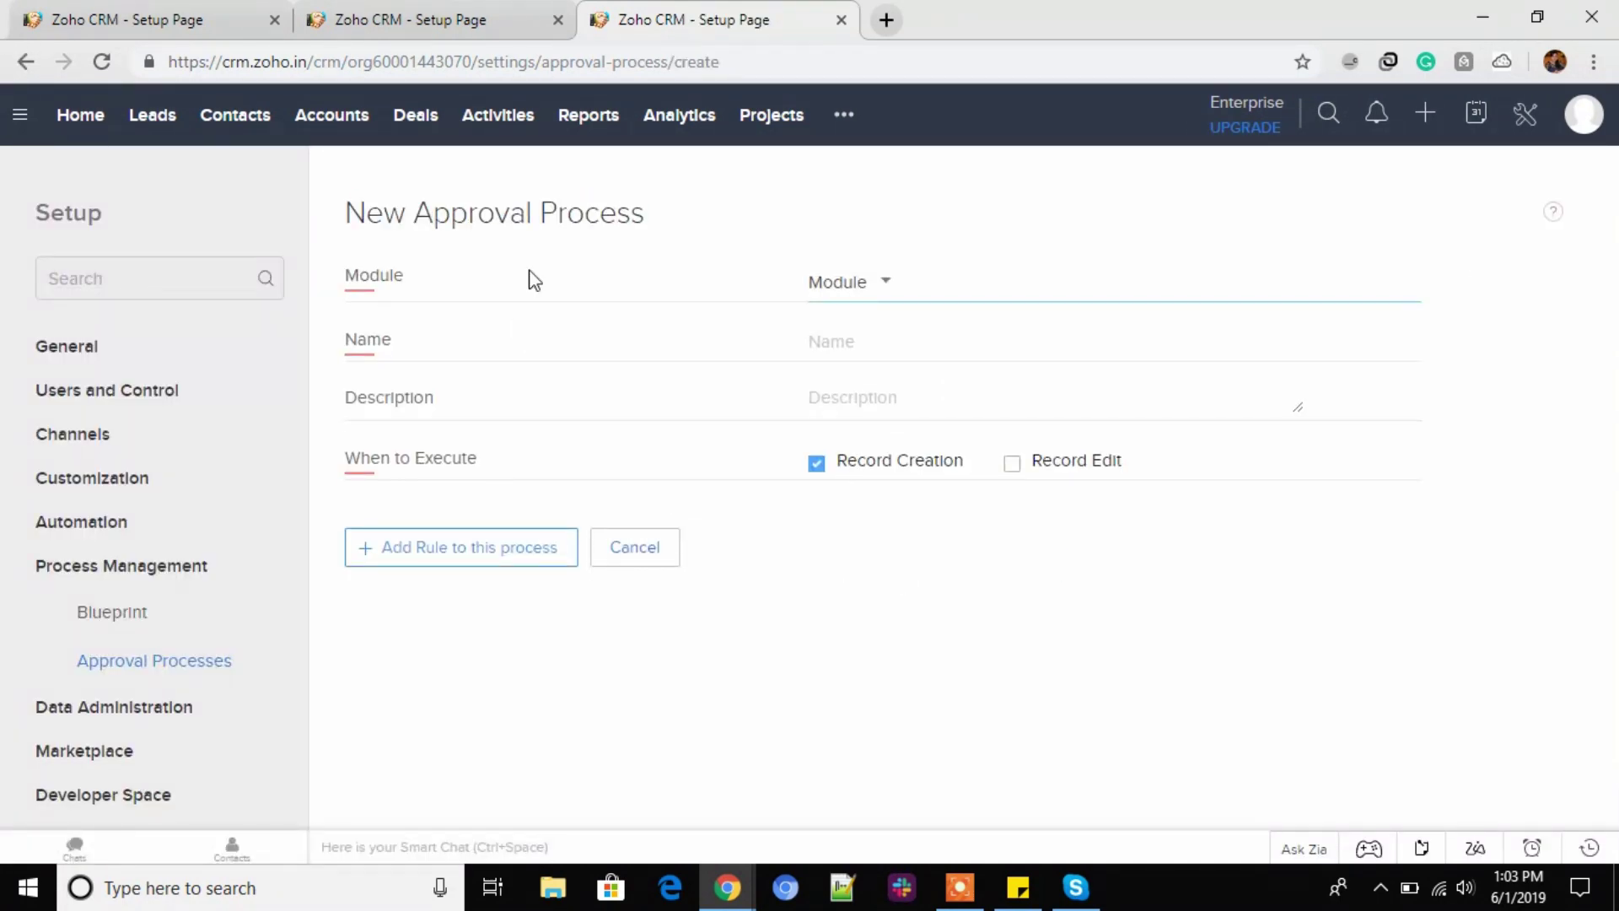
left_click(878, 297)
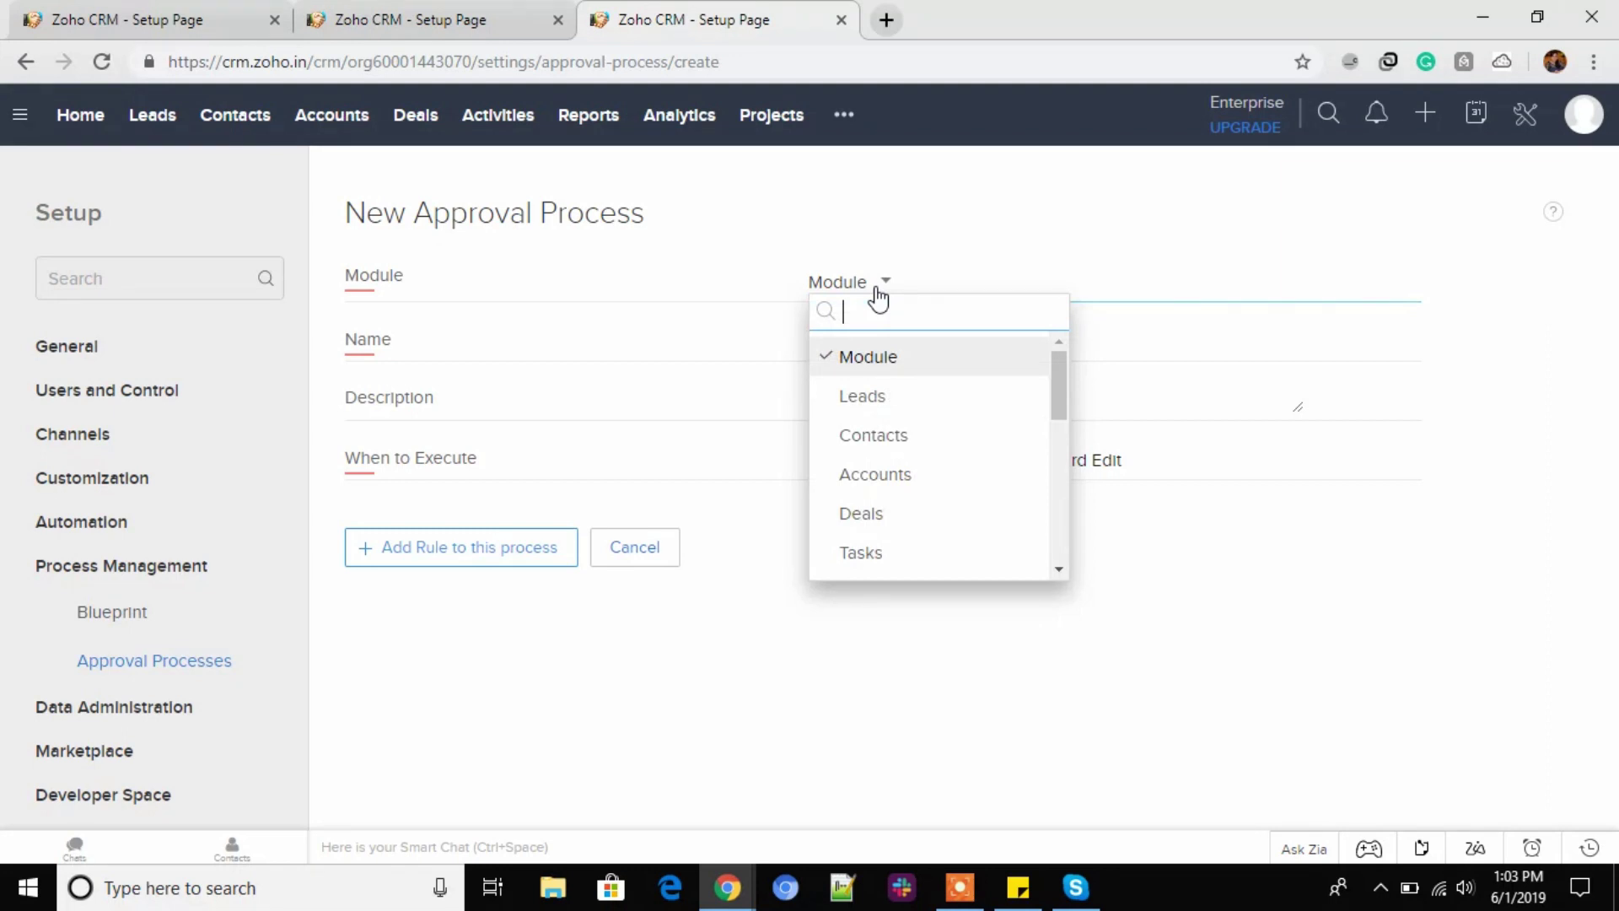
left_click(862, 396)
left_click(852, 344)
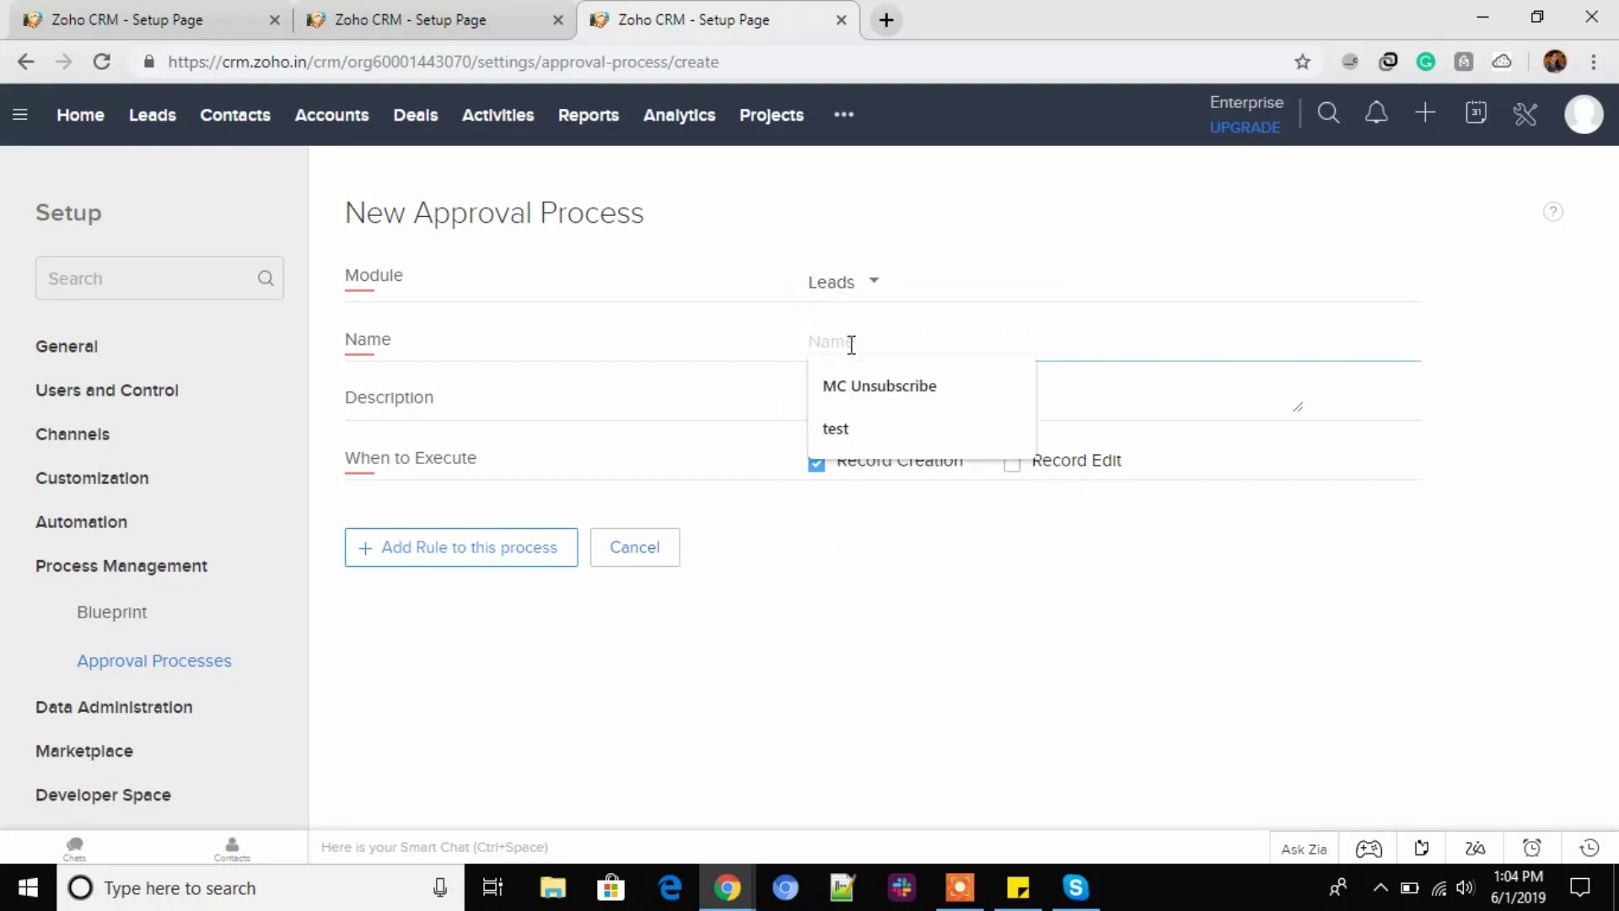
type("A")
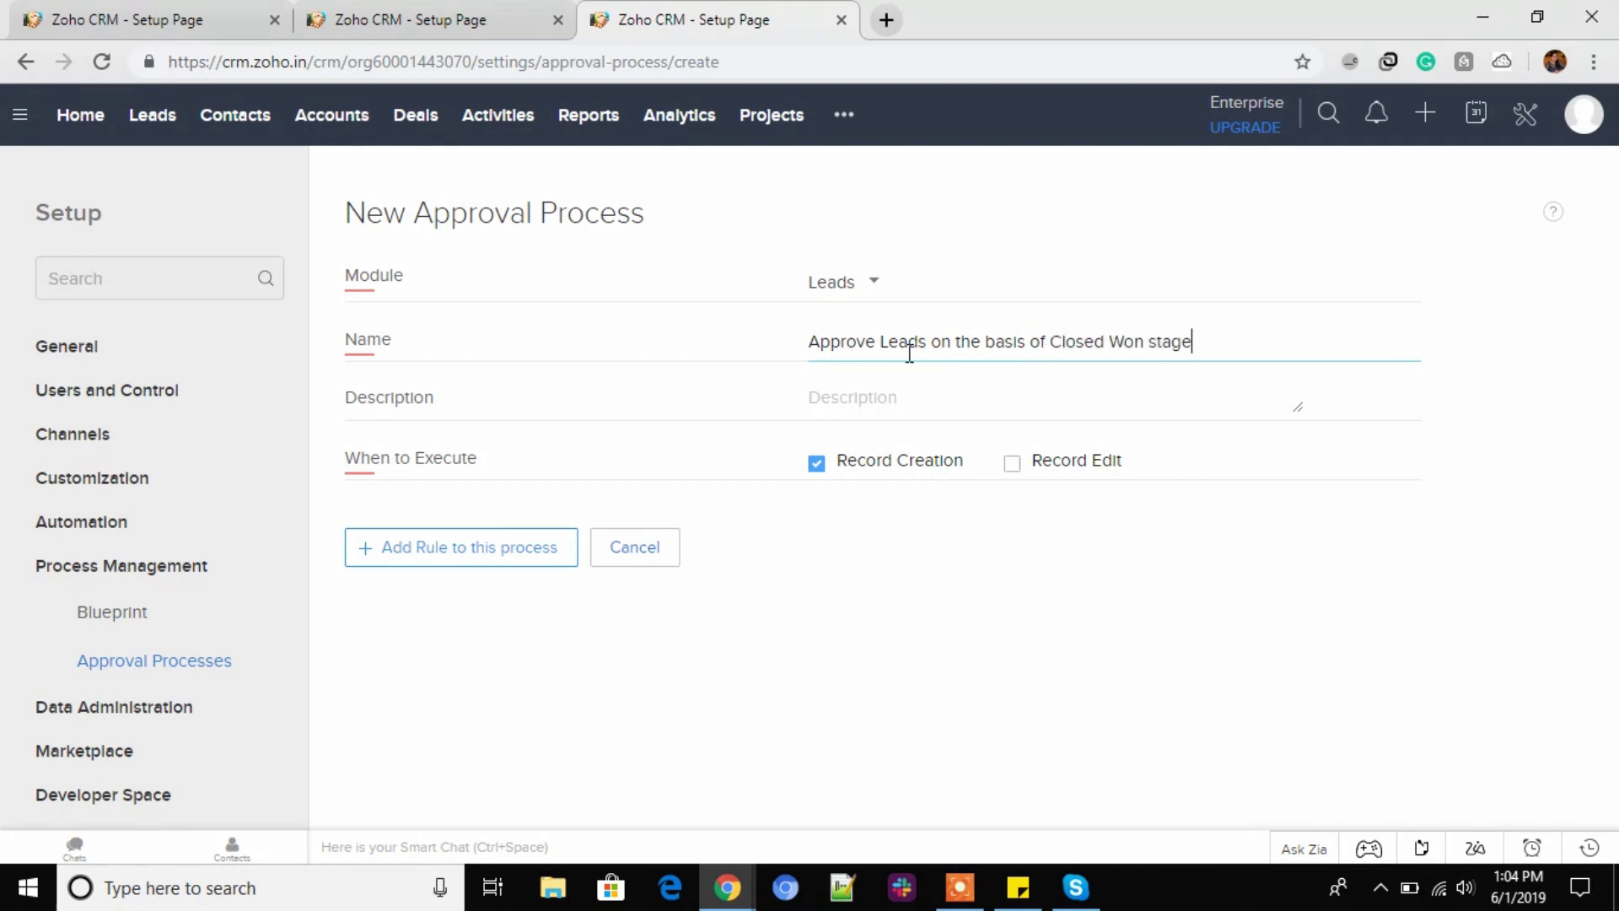
left_click(857, 403)
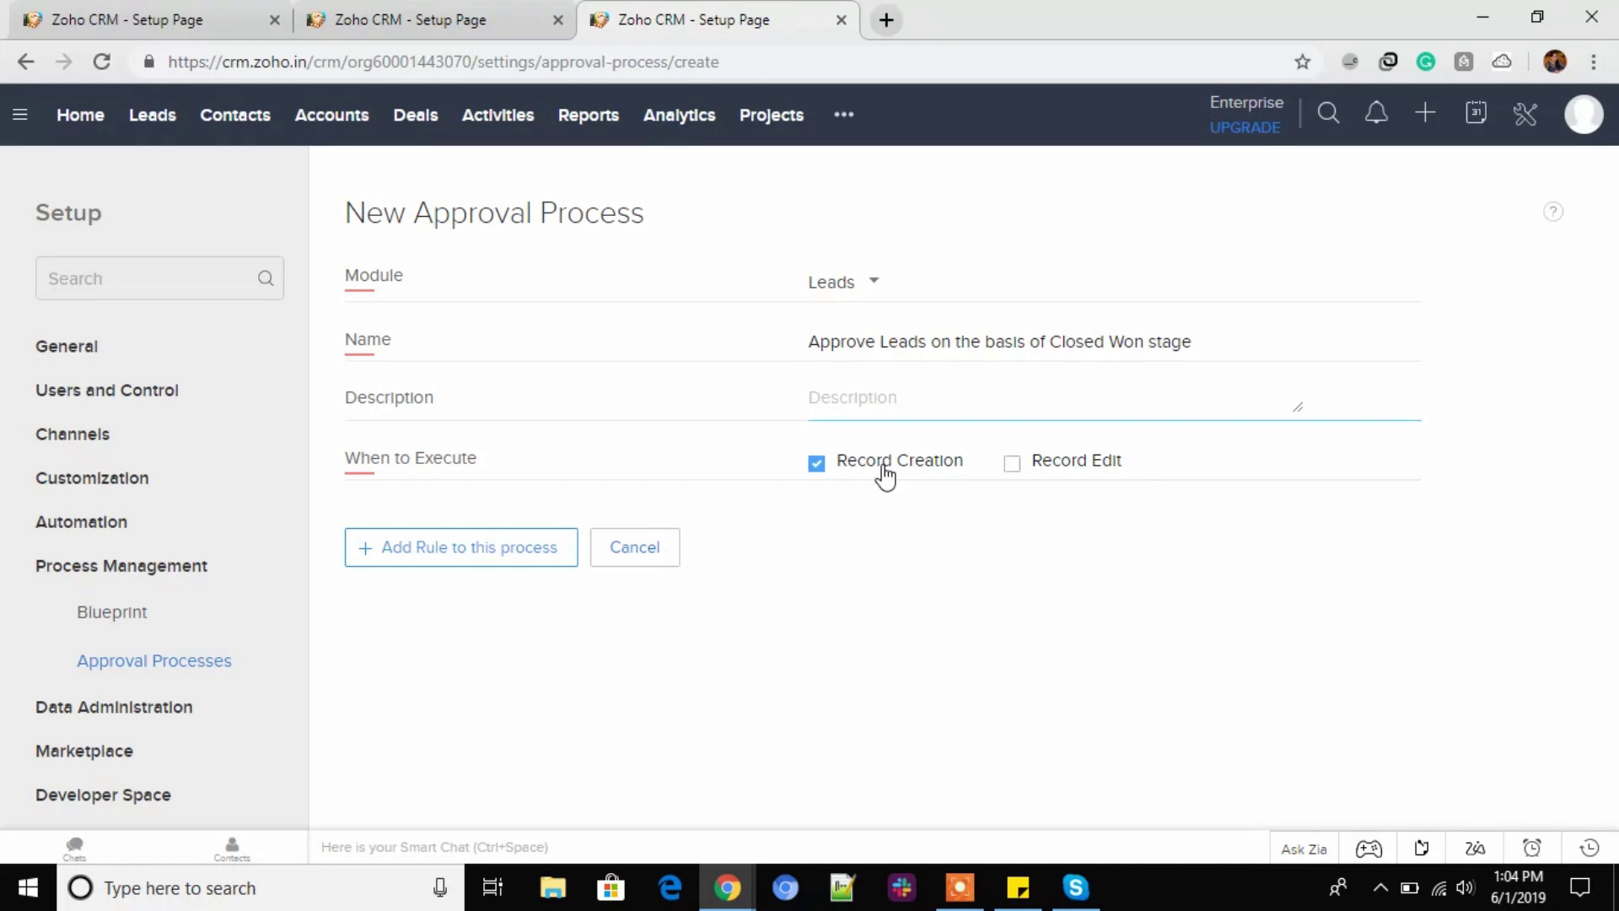
Add a rule with the criterion Email isn't NULL.
left_click(535, 557)
left_click(500, 373)
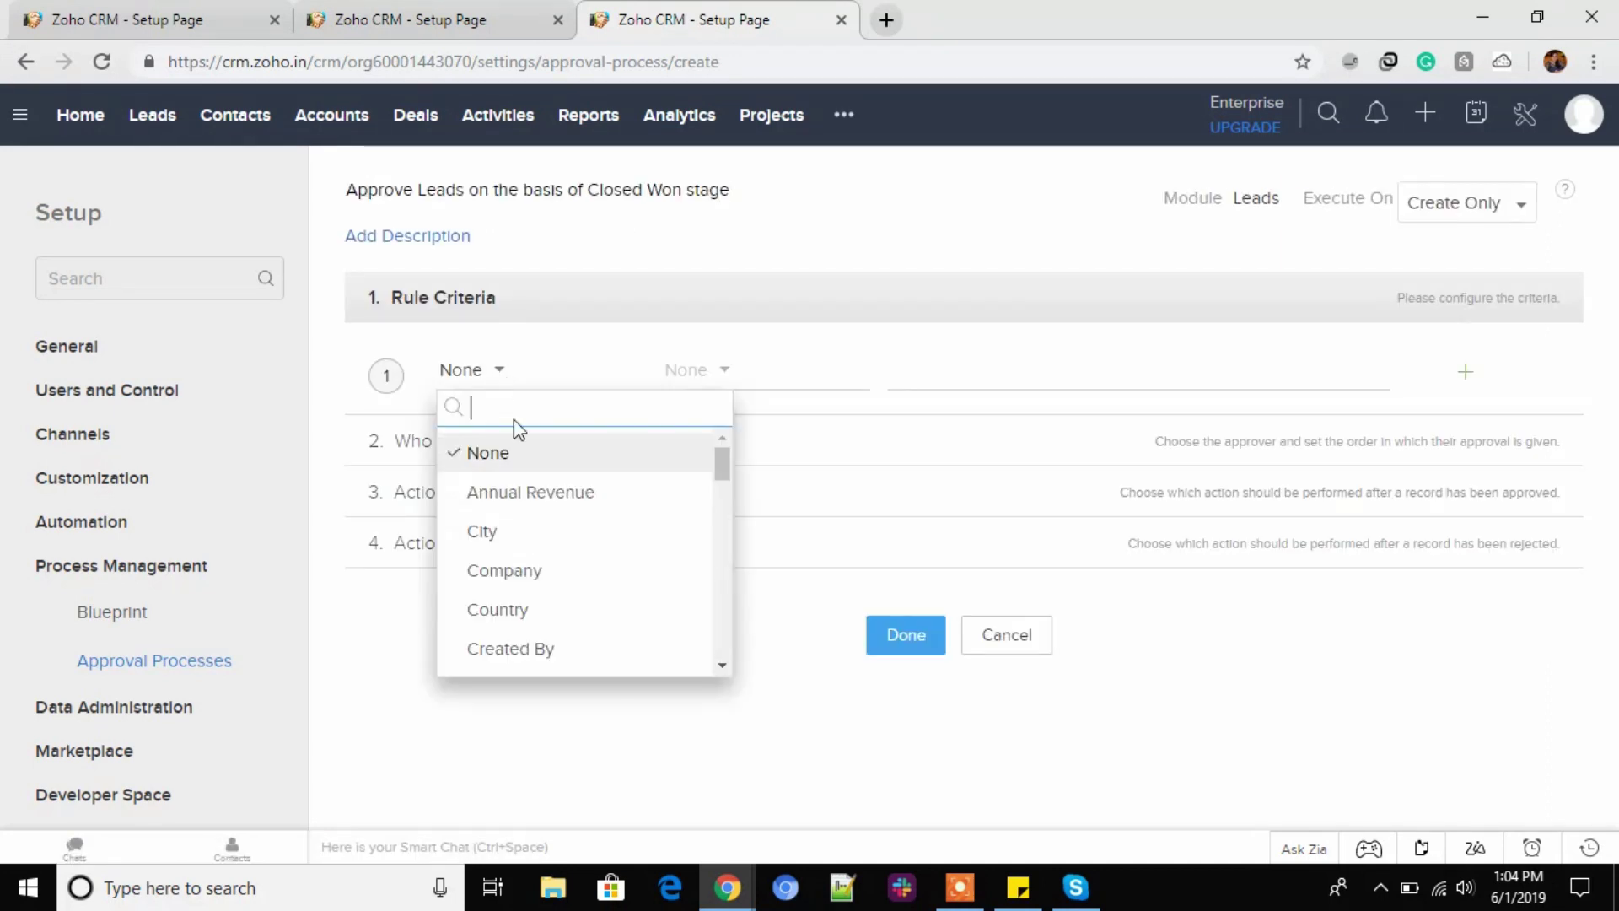
scroll(548, 568, "down", 3)
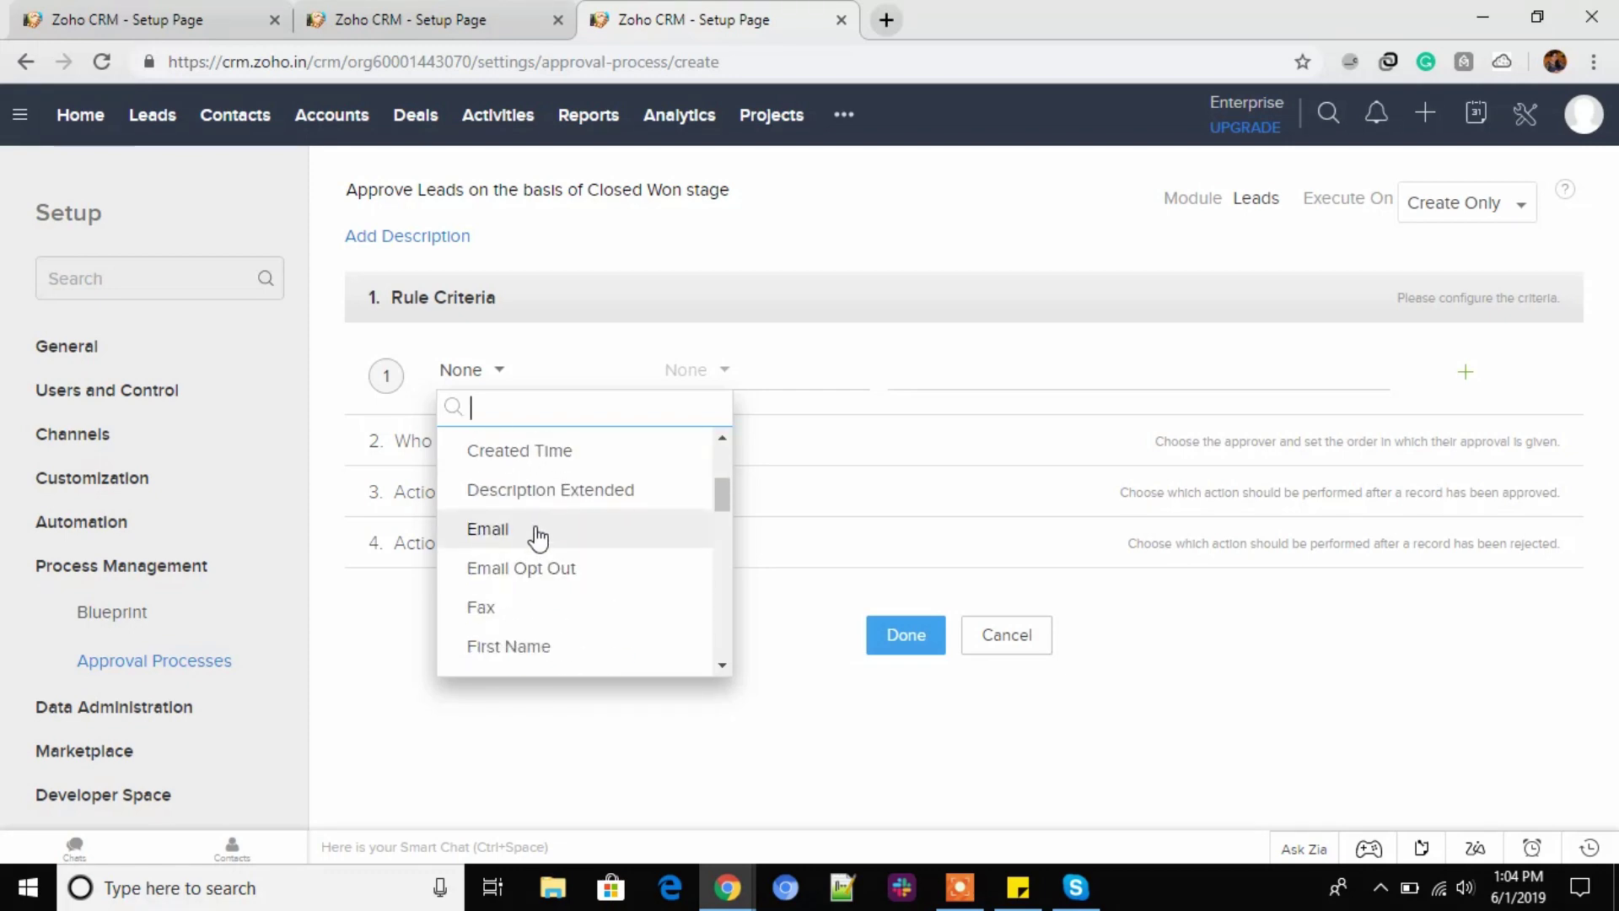
left_click(539, 535)
left_click(731, 368)
left_click(711, 496)
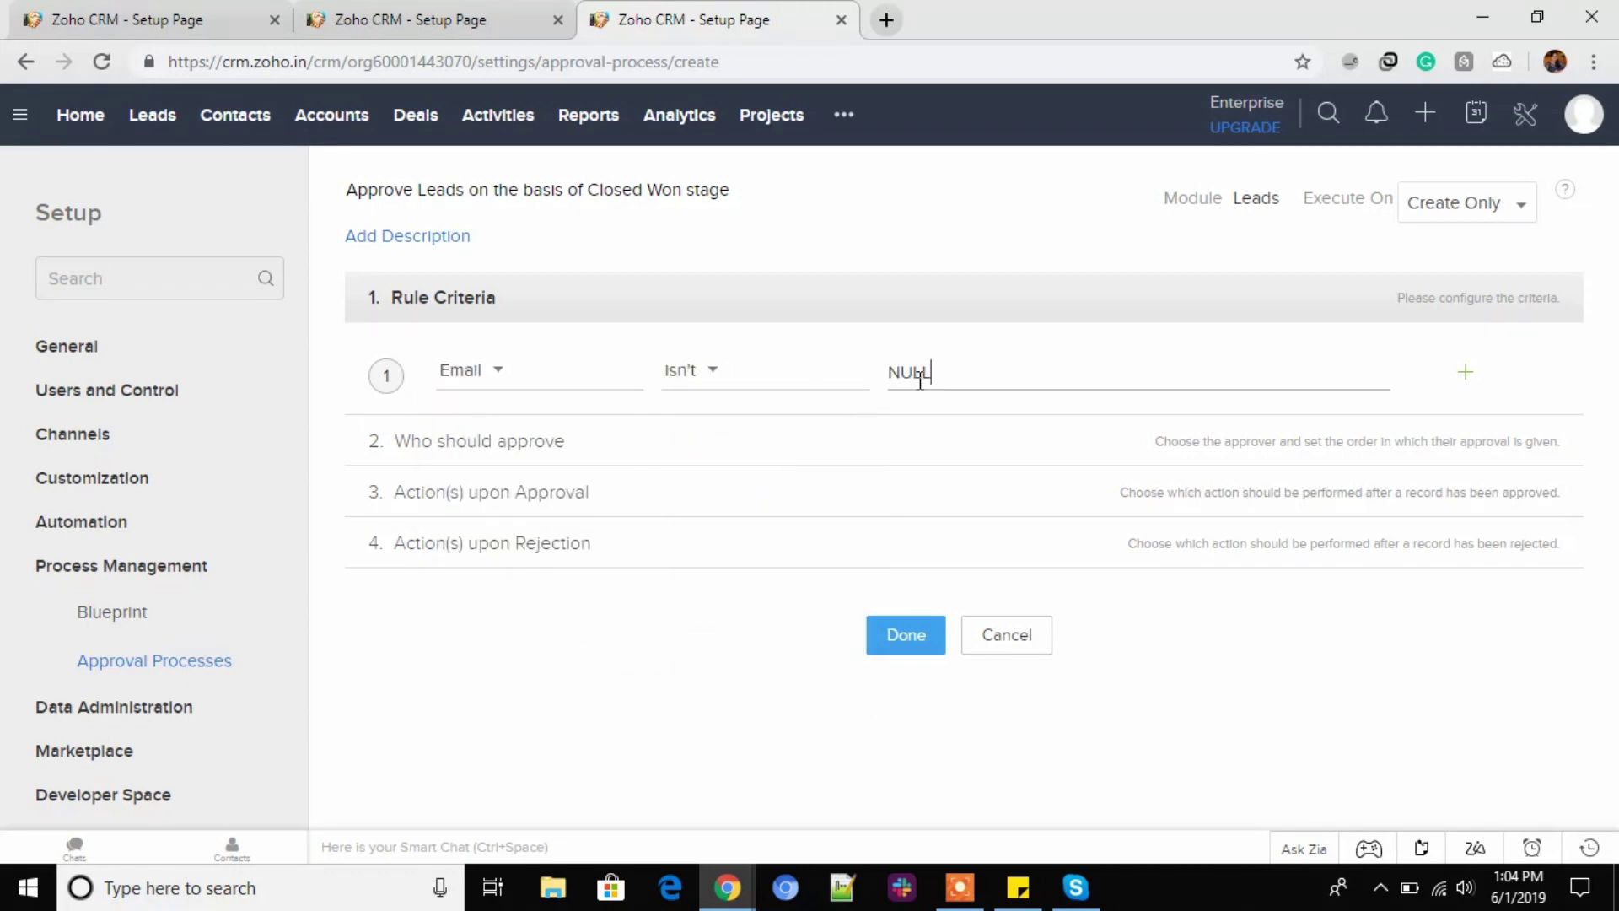
left_click(1223, 443)
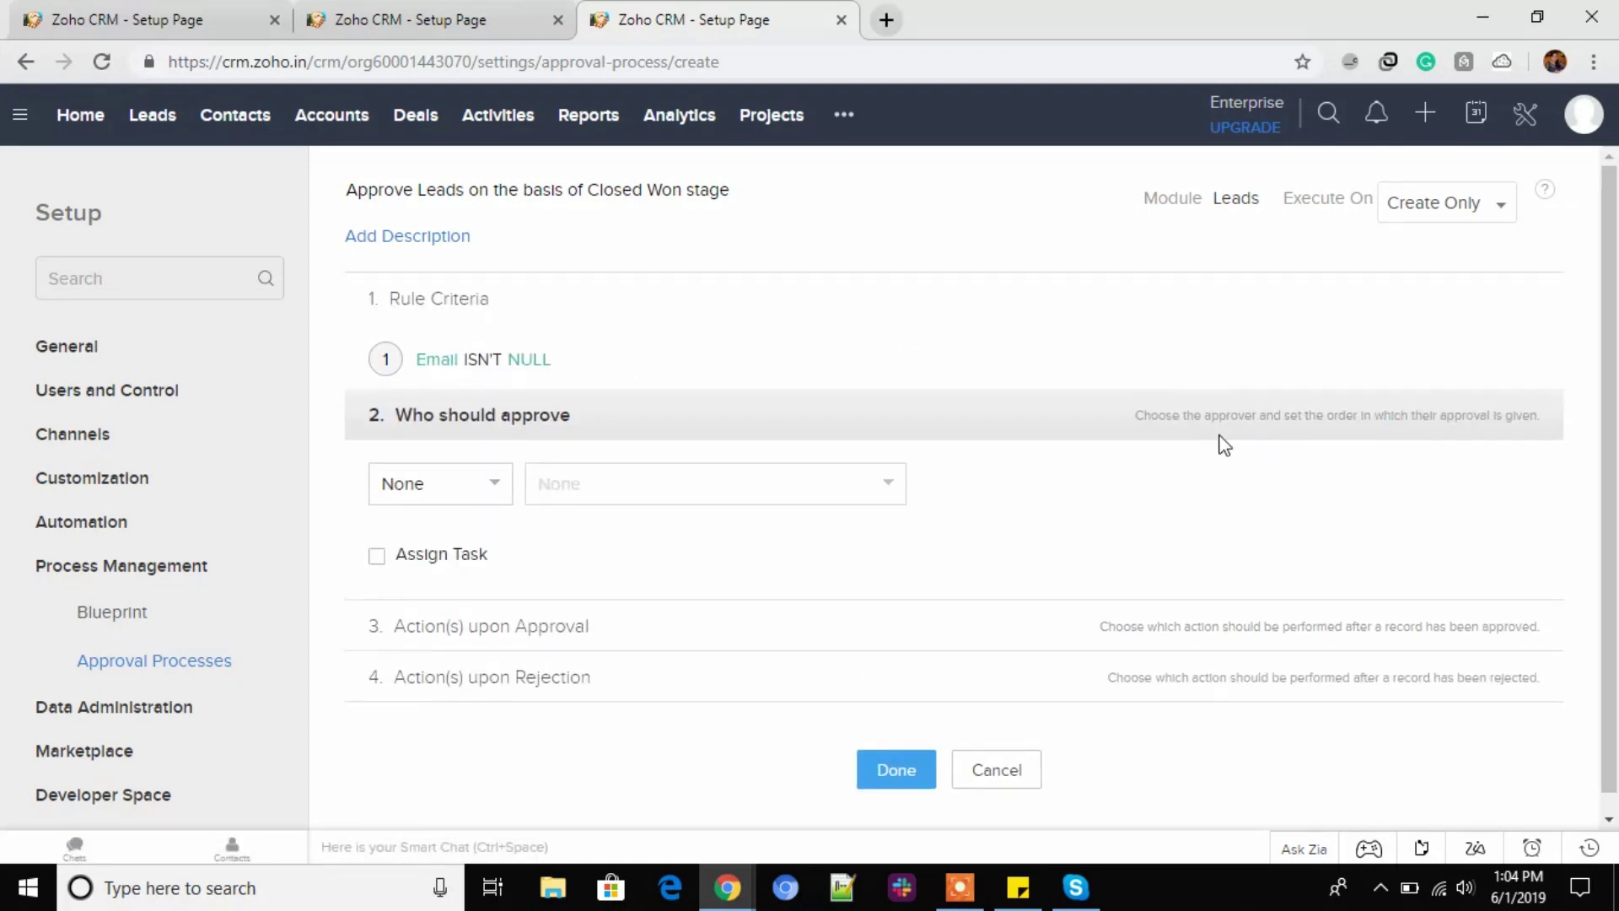
Set a specific user as the rule's approver.
left_click(493, 487)
left_click(408, 528)
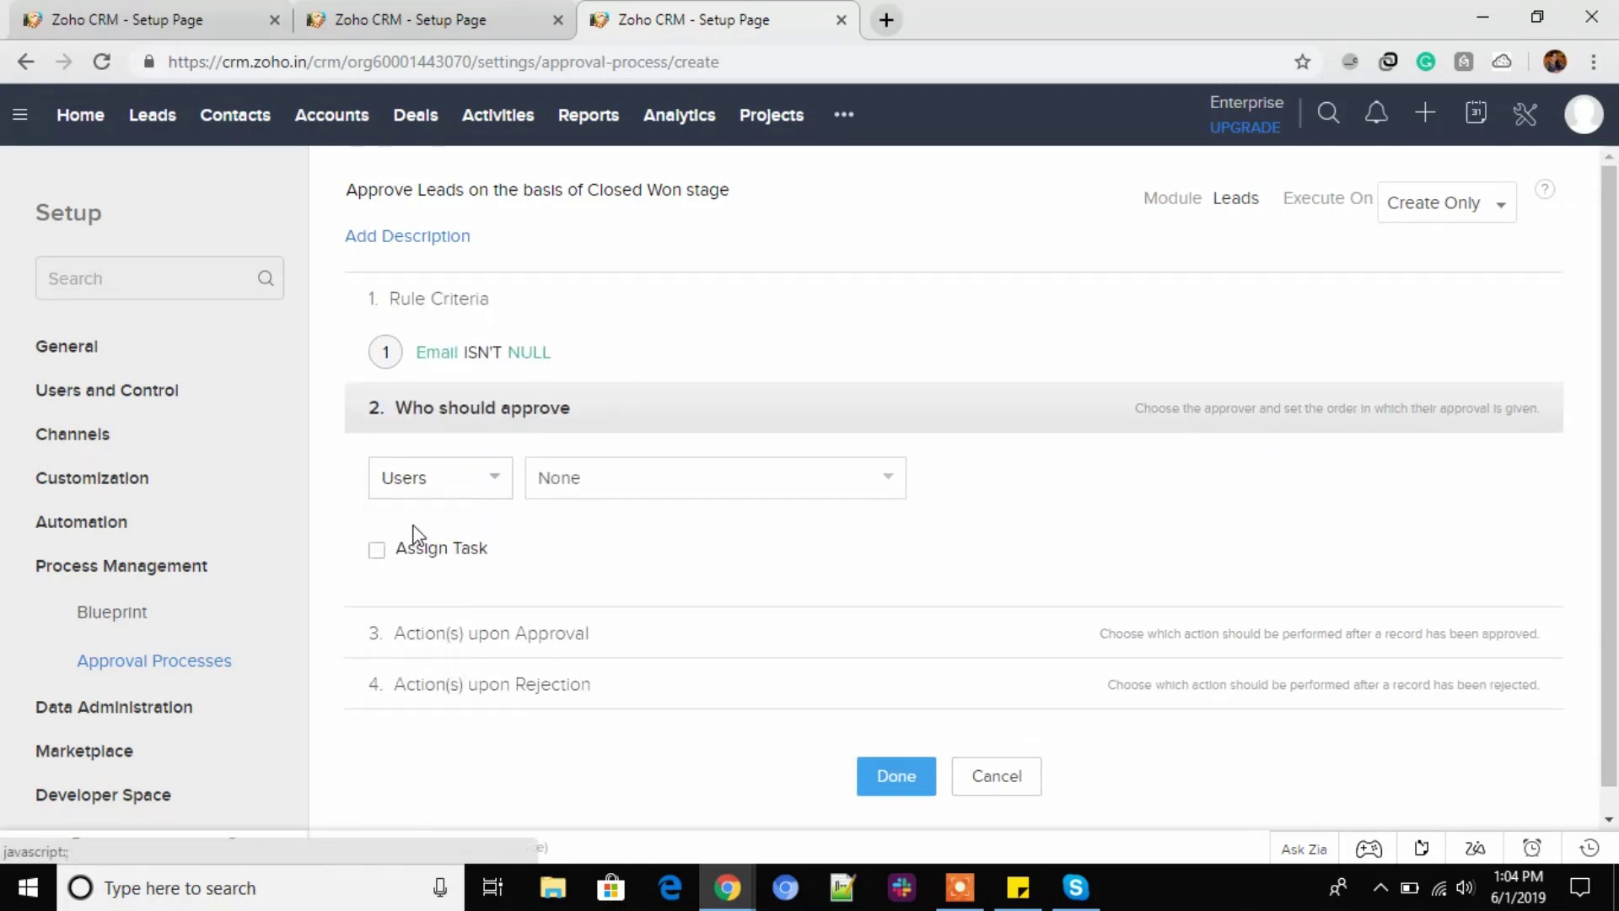
left_click(603, 483)
left_click(636, 596)
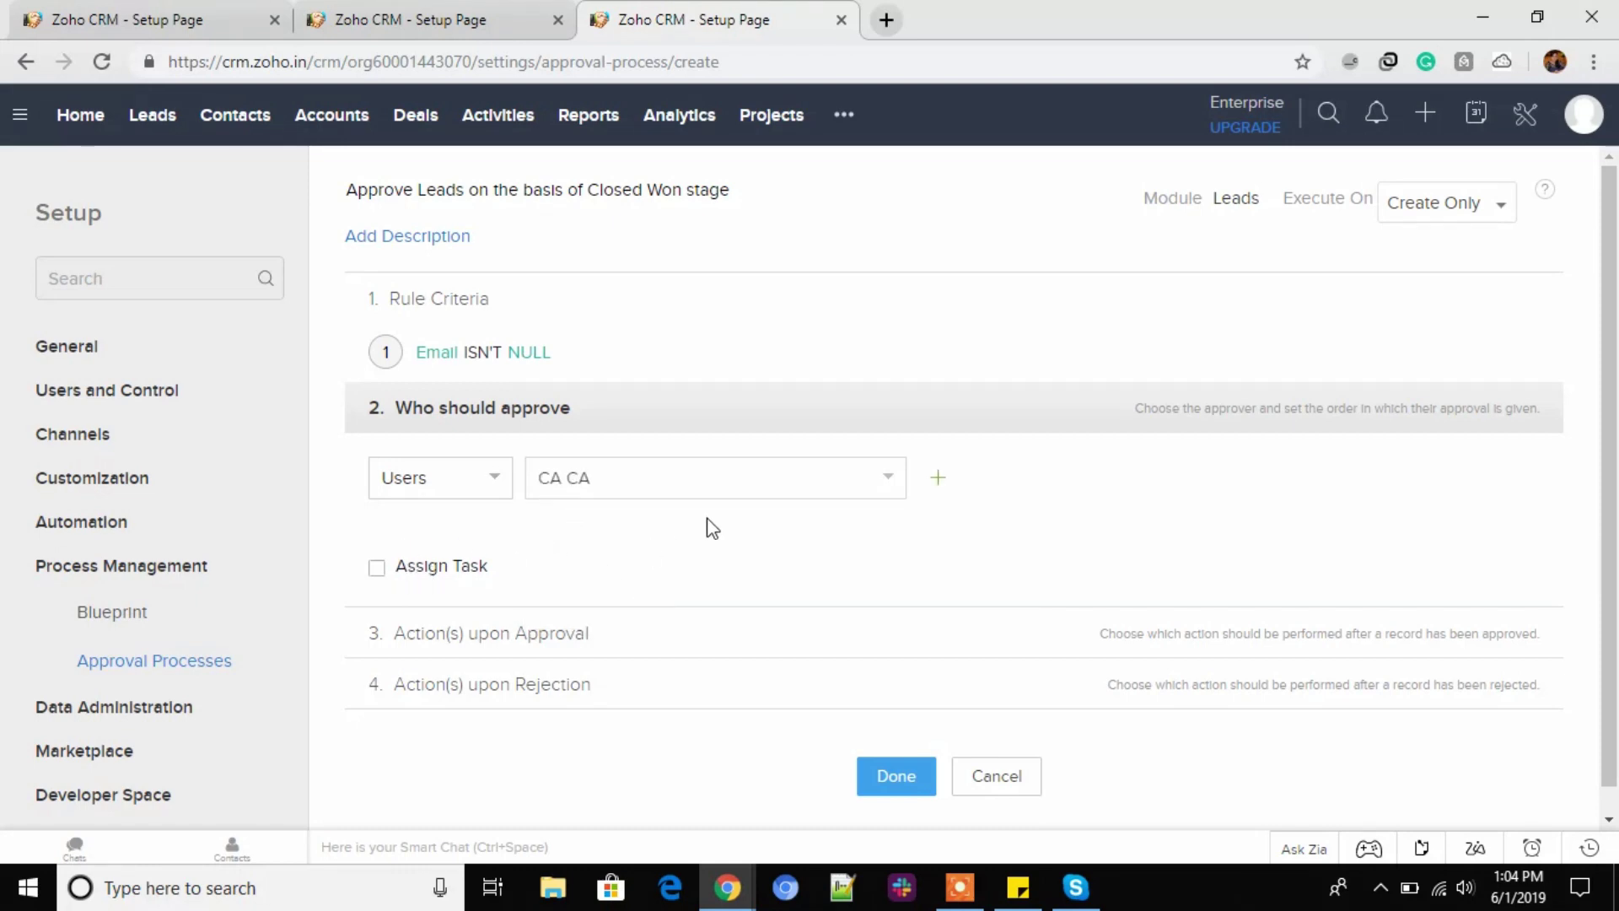
Add an Update Fields action upon approval targeting the City field.
scroll(705, 528, "down", 1)
left_click(504, 631)
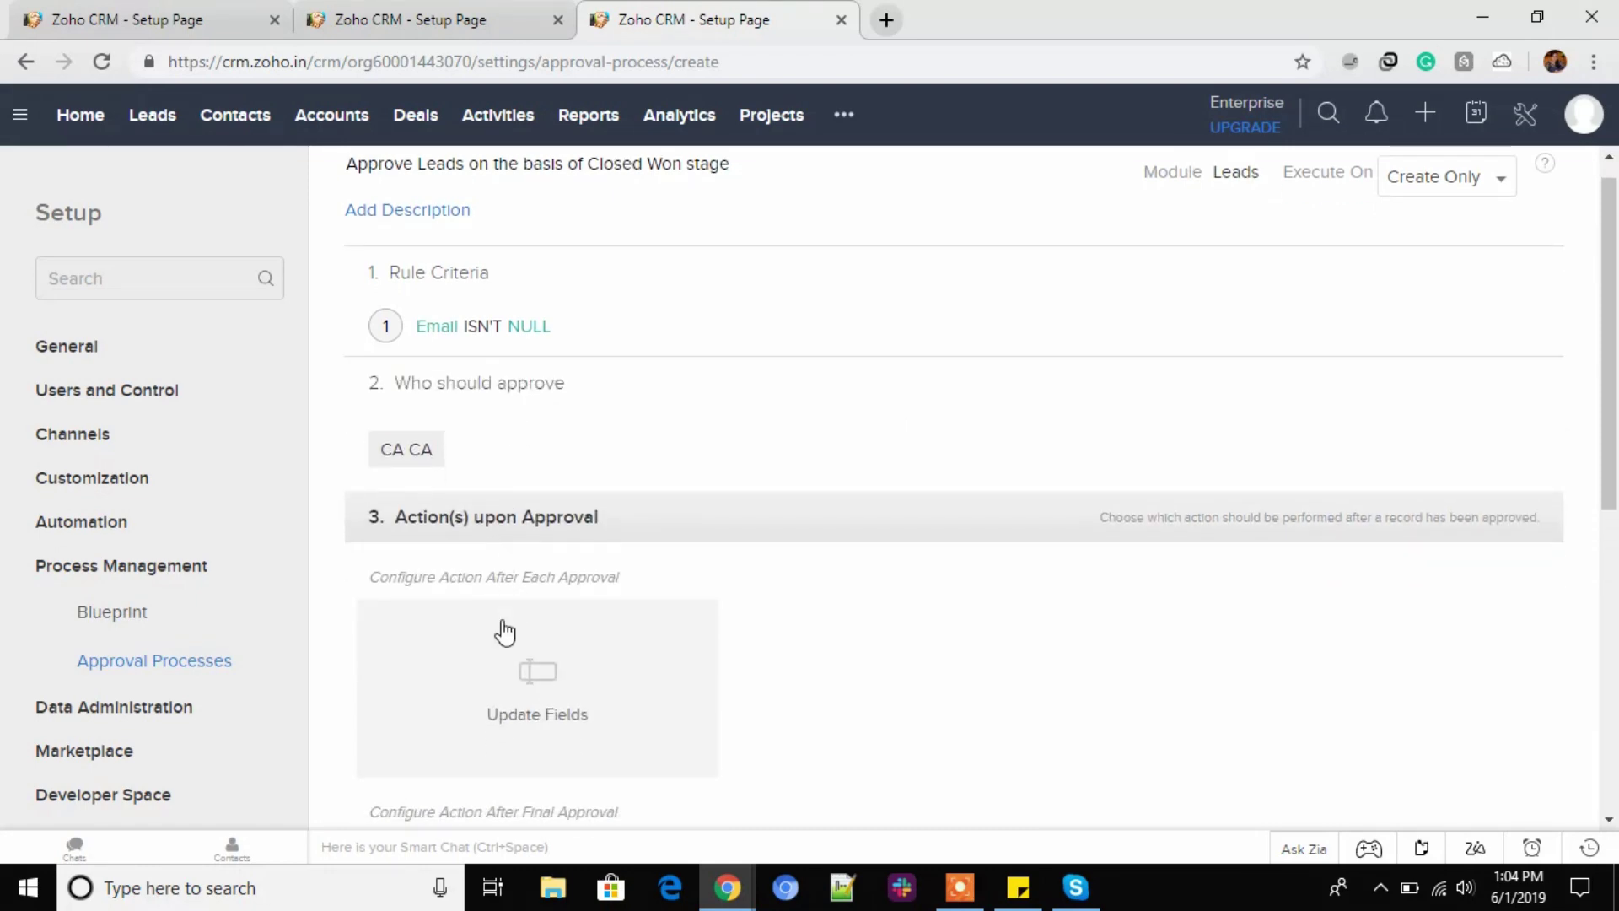
left_click(543, 698)
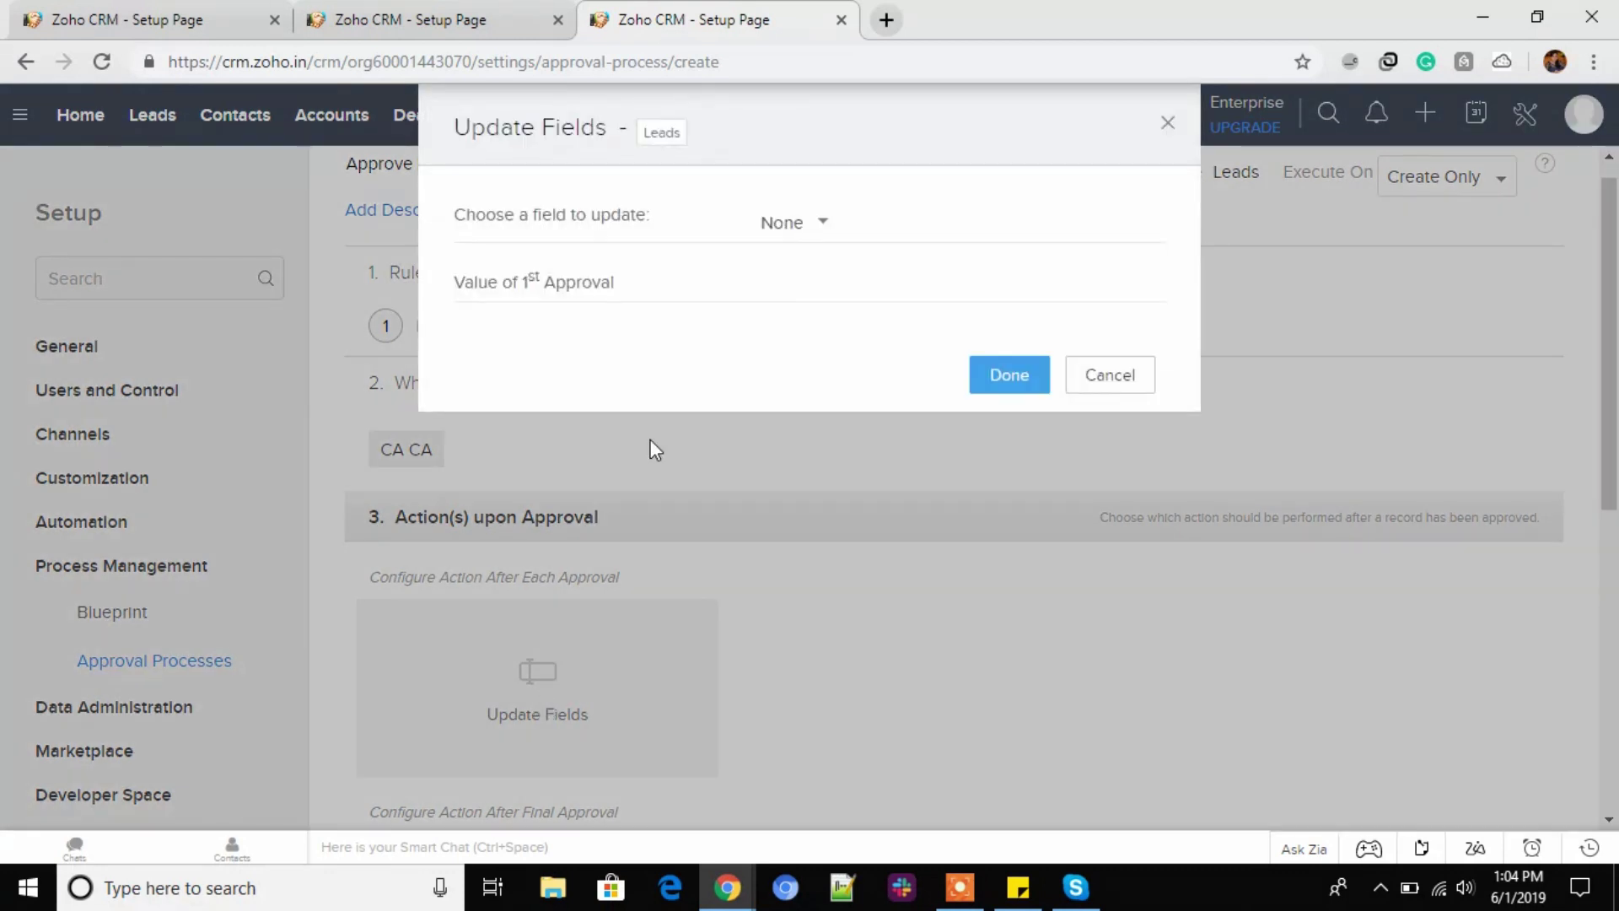
left_click(817, 227)
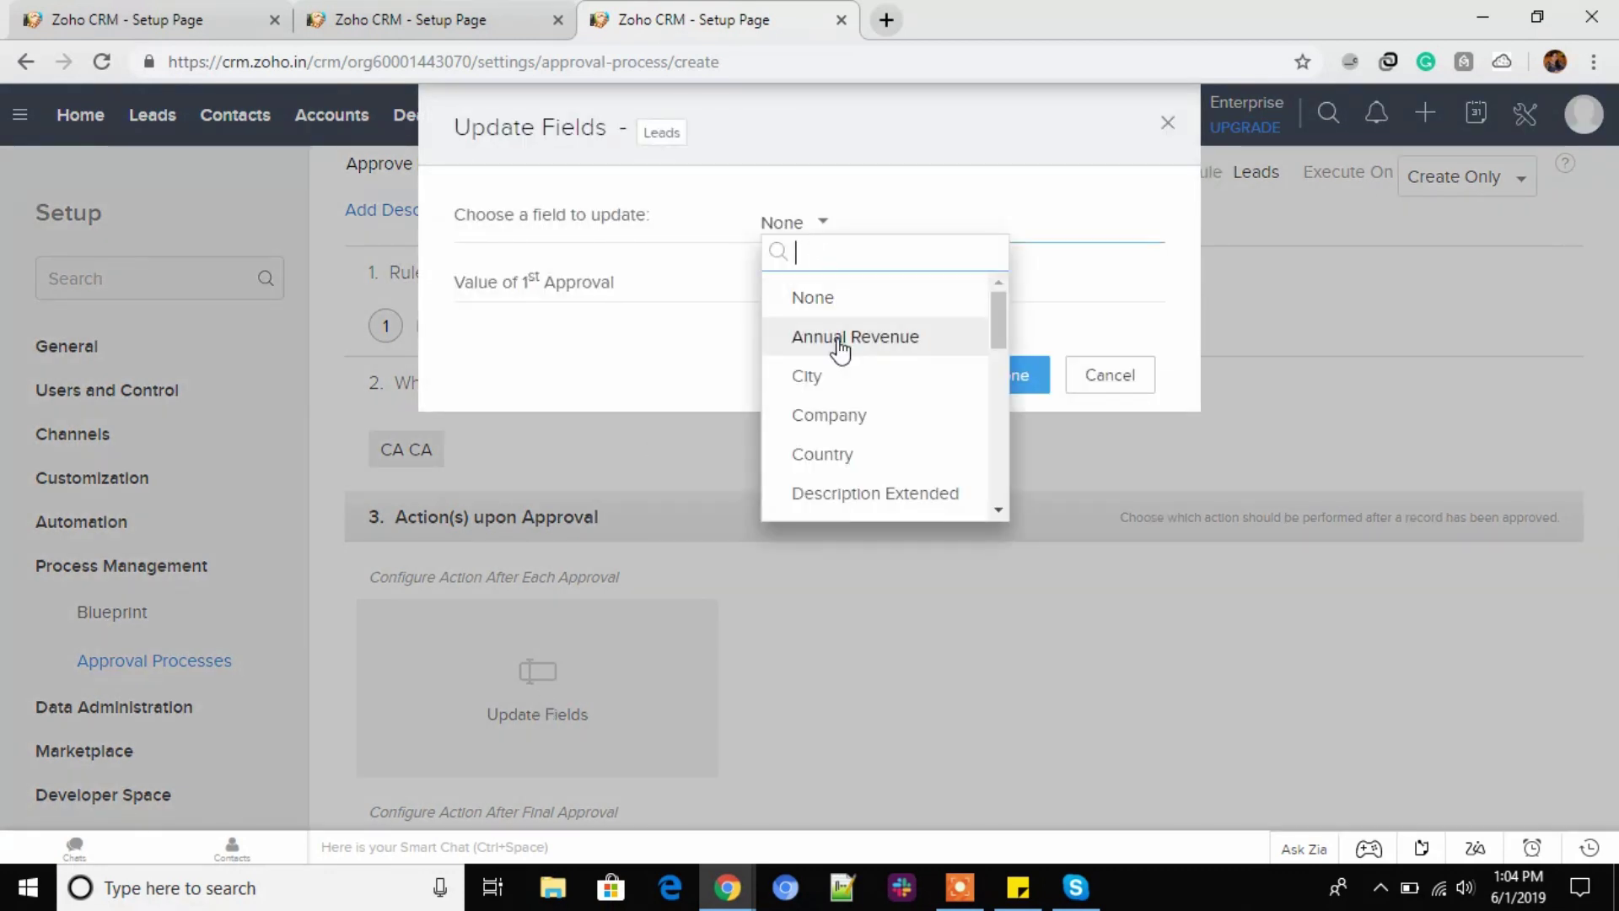
scroll(878, 452, "down", 3)
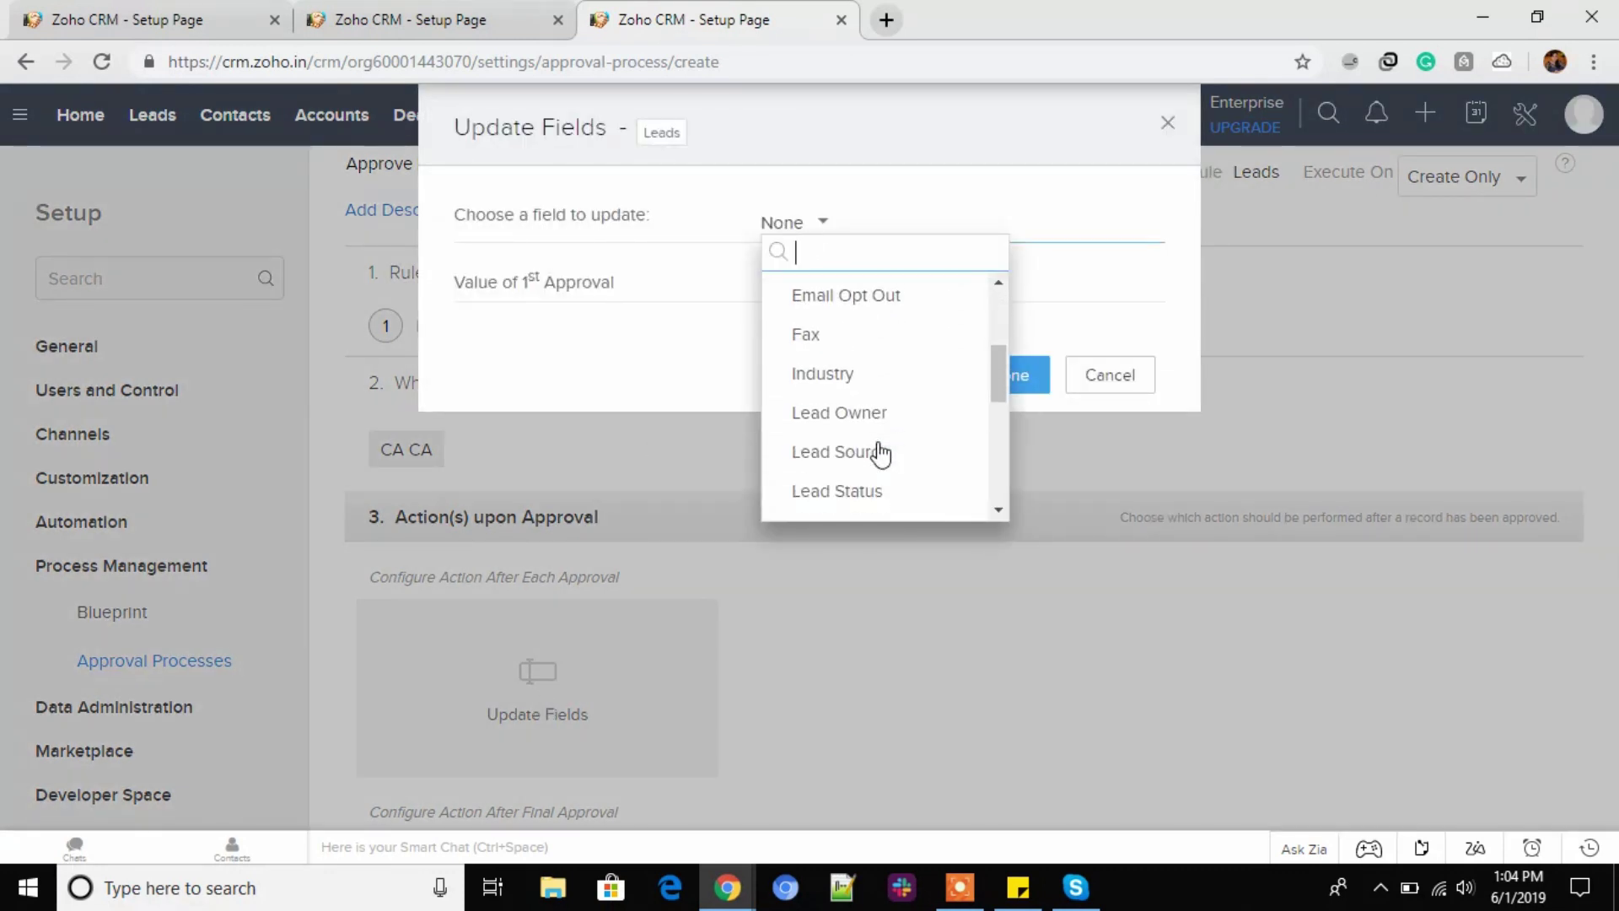
scroll(879, 453, "down", 2)
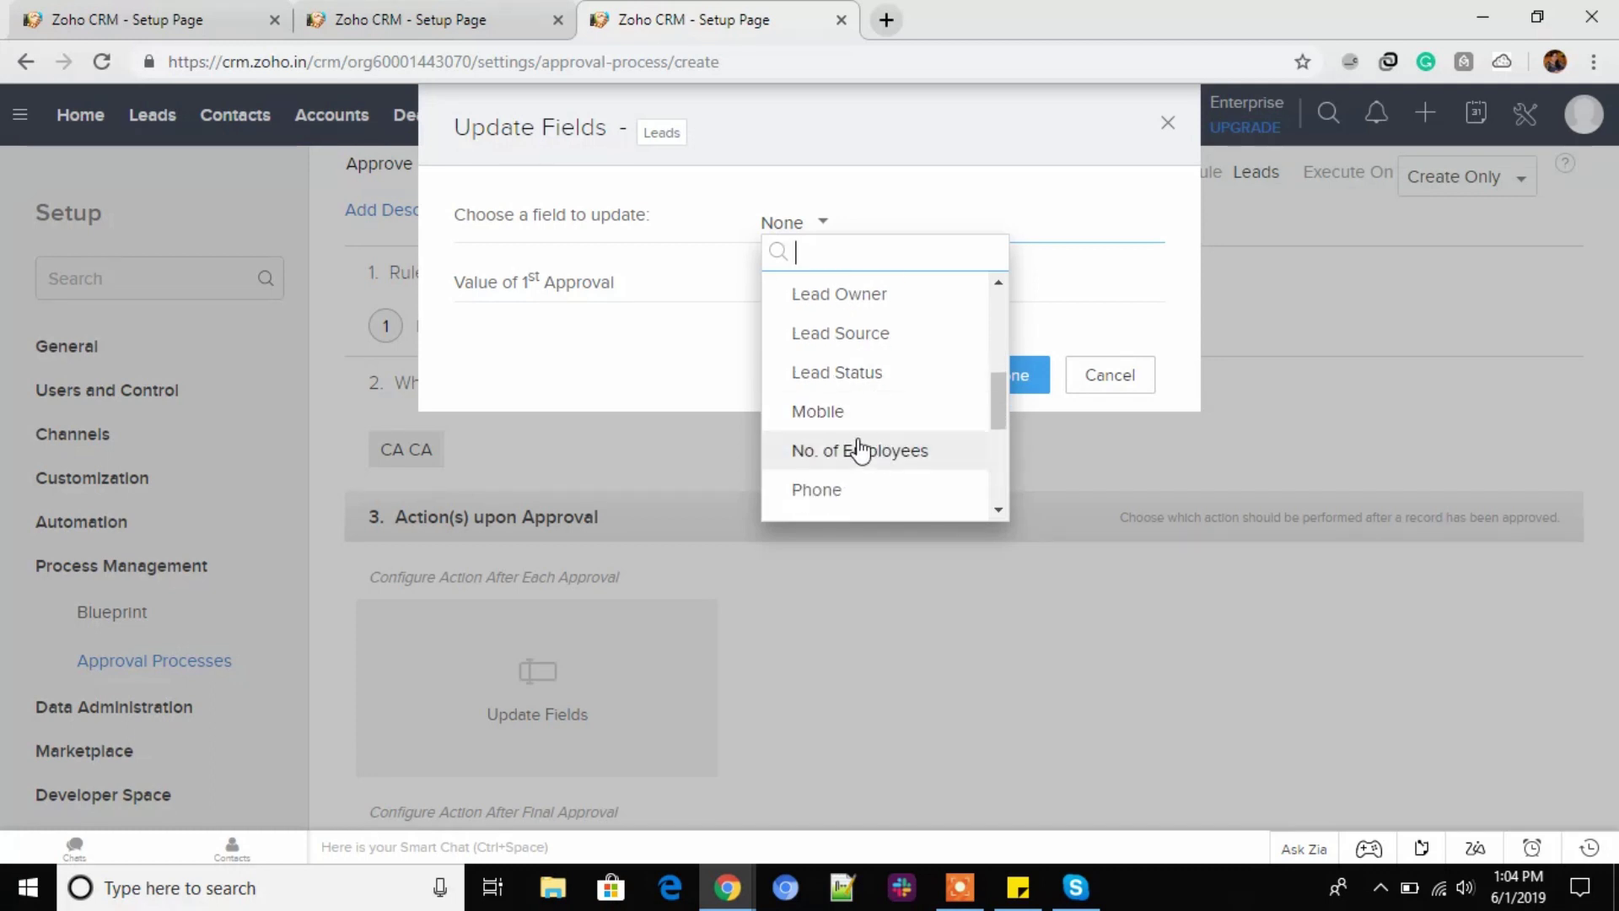
scroll(859, 451, "down", 4)
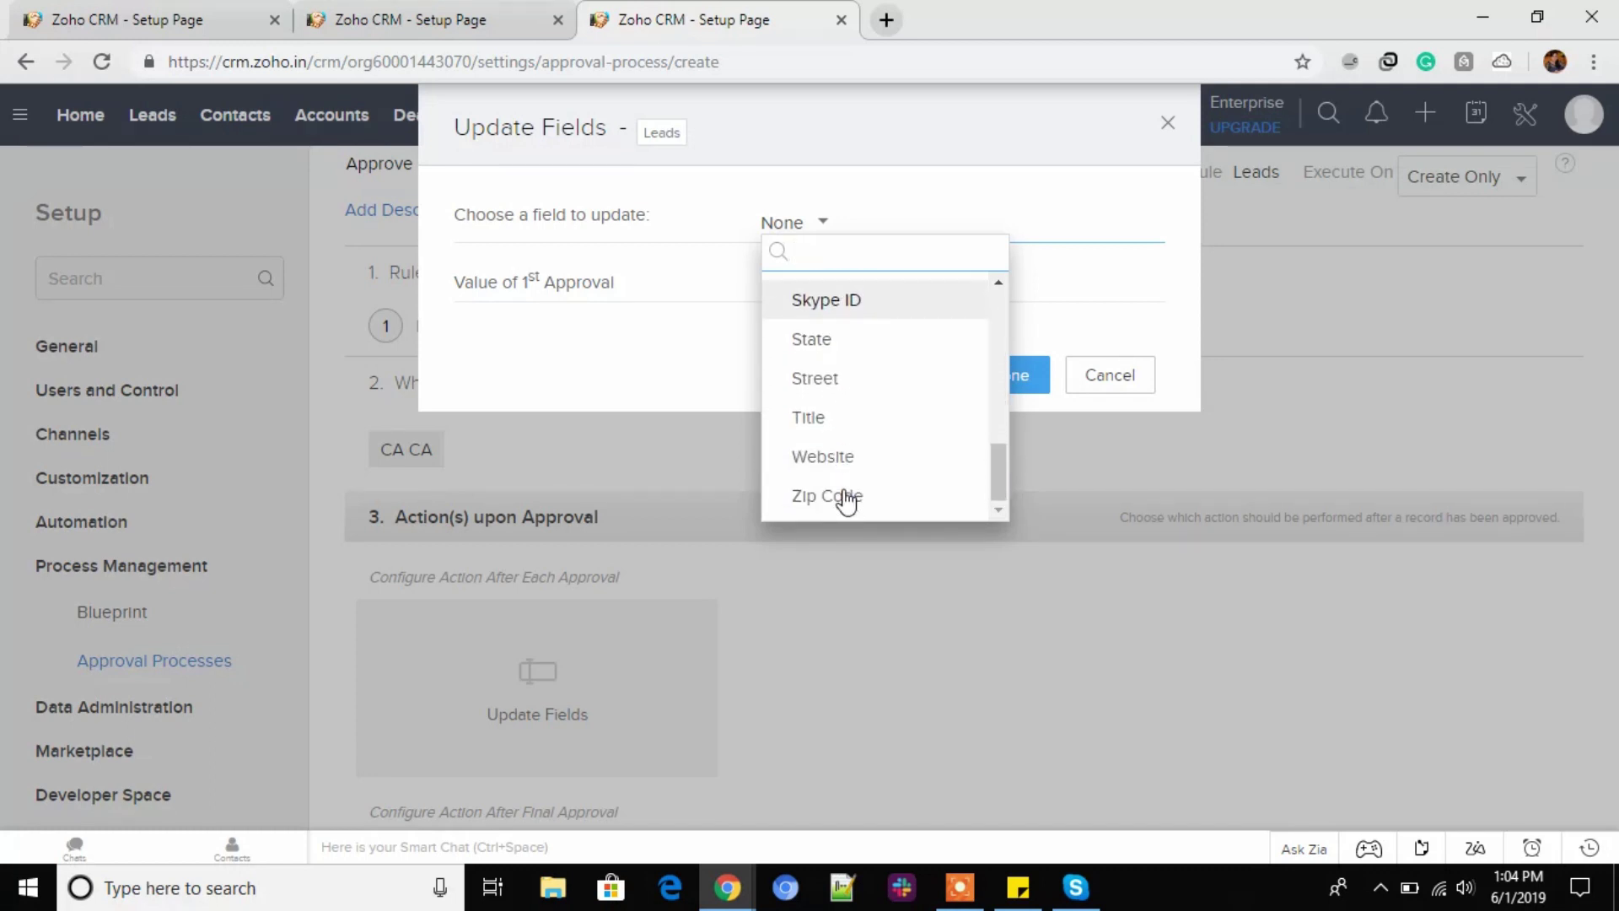
scroll(846, 500, "up", 10)
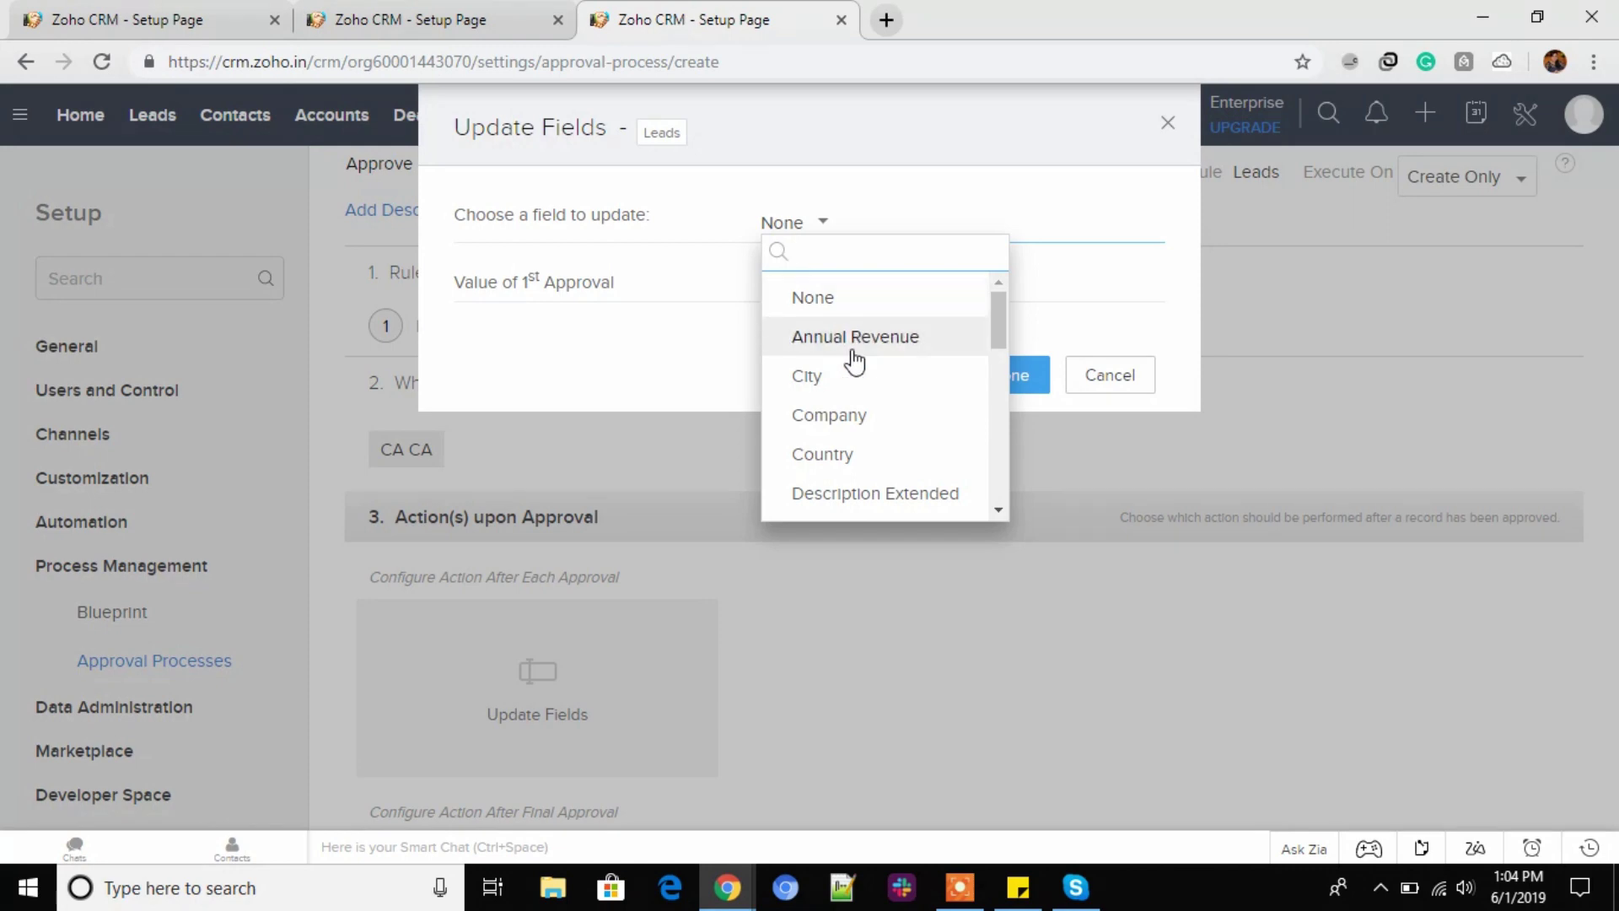
left_click(837, 381)
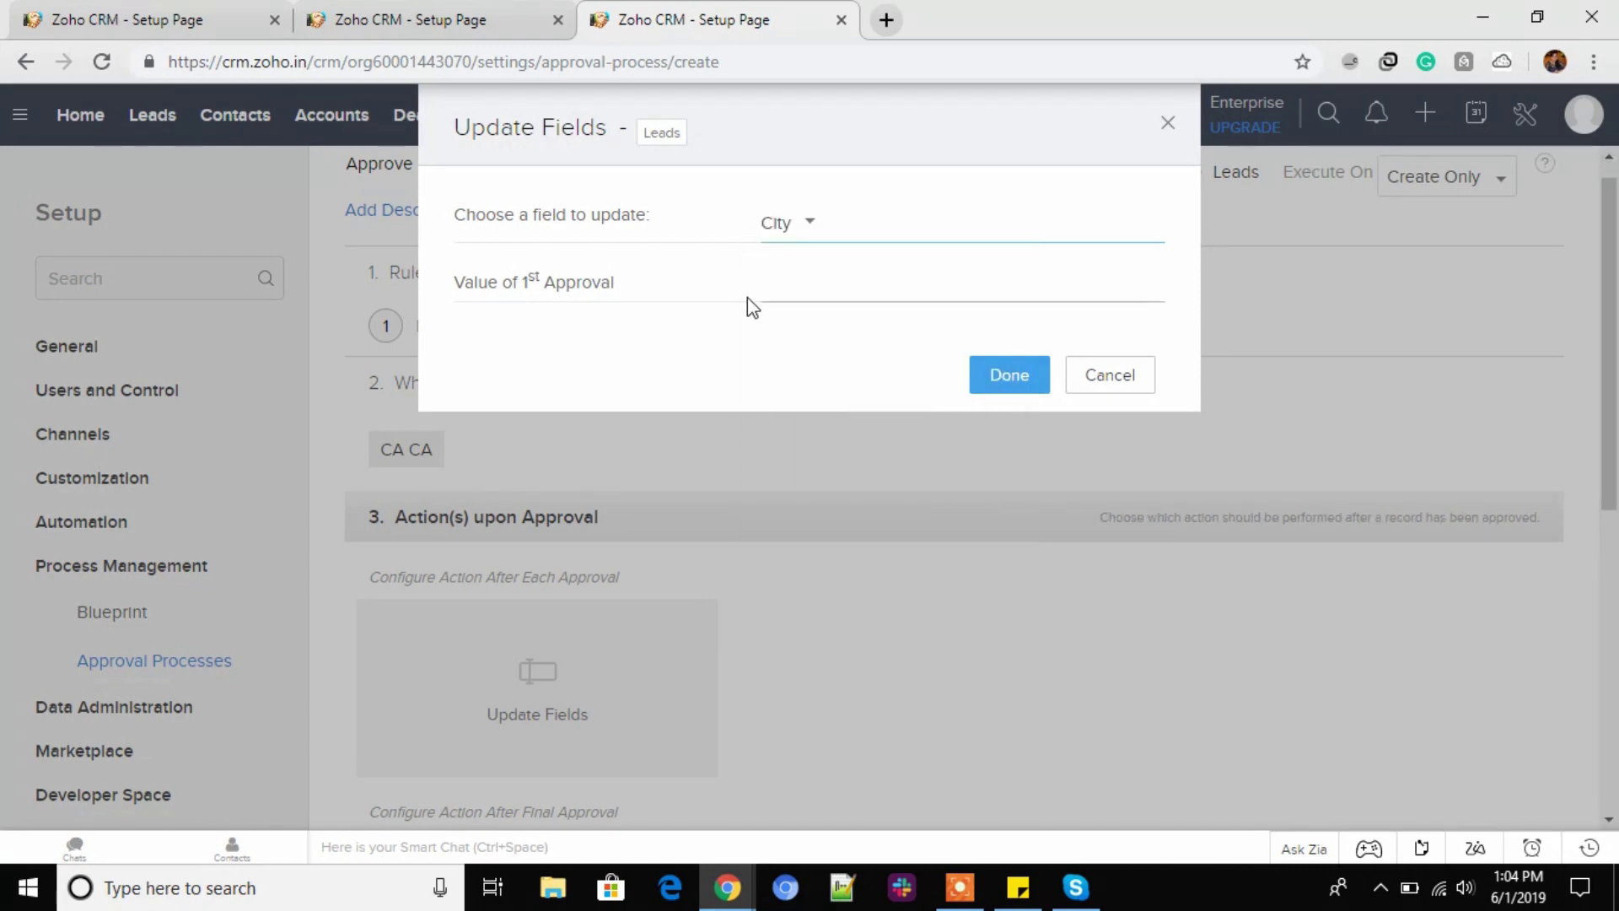
Confirm the City field update action.
left_click(998, 378)
scroll(852, 549, "down", 5)
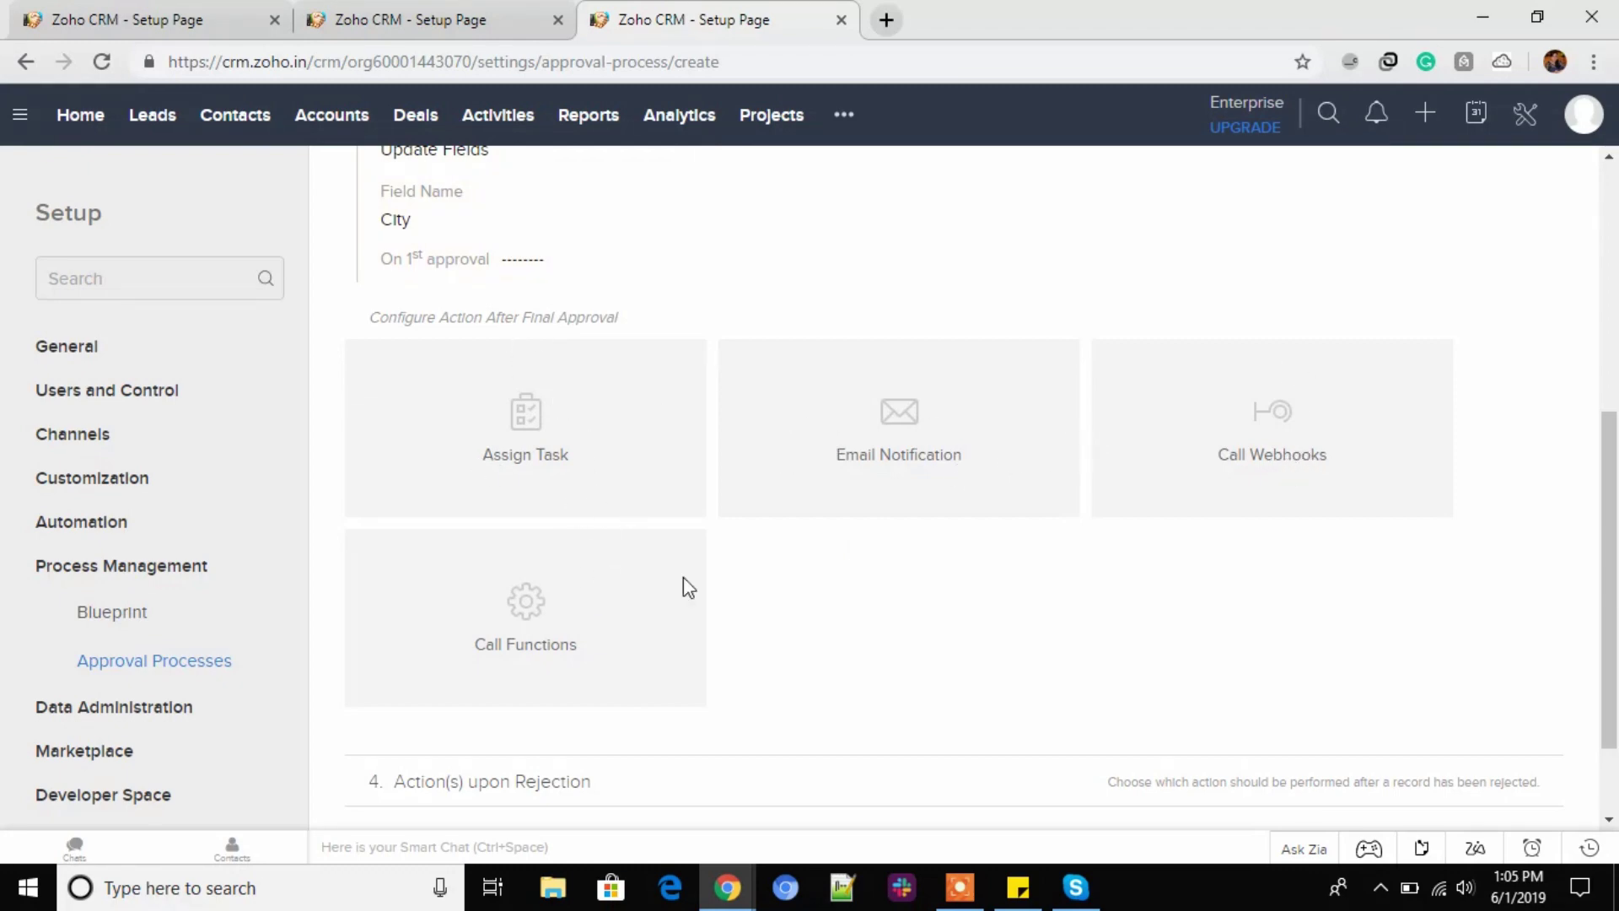
scroll(588, 645, "down", 2)
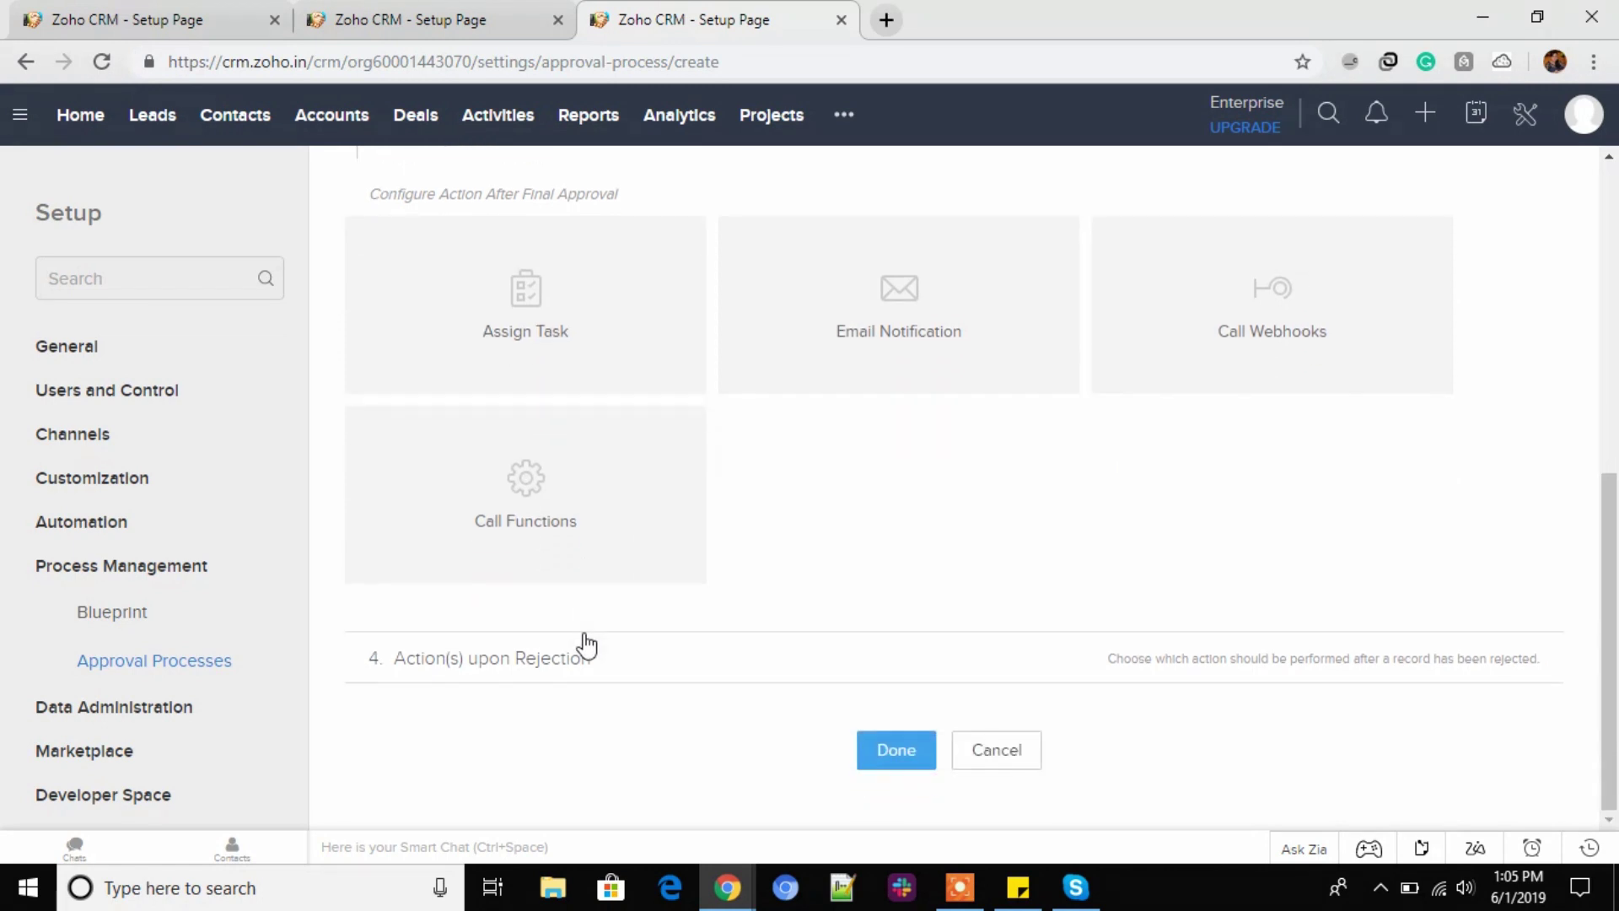
On rejection, email the requester's manager using the Registering Lead template.
left_click(481, 670)
scroll(822, 613, "down", 5)
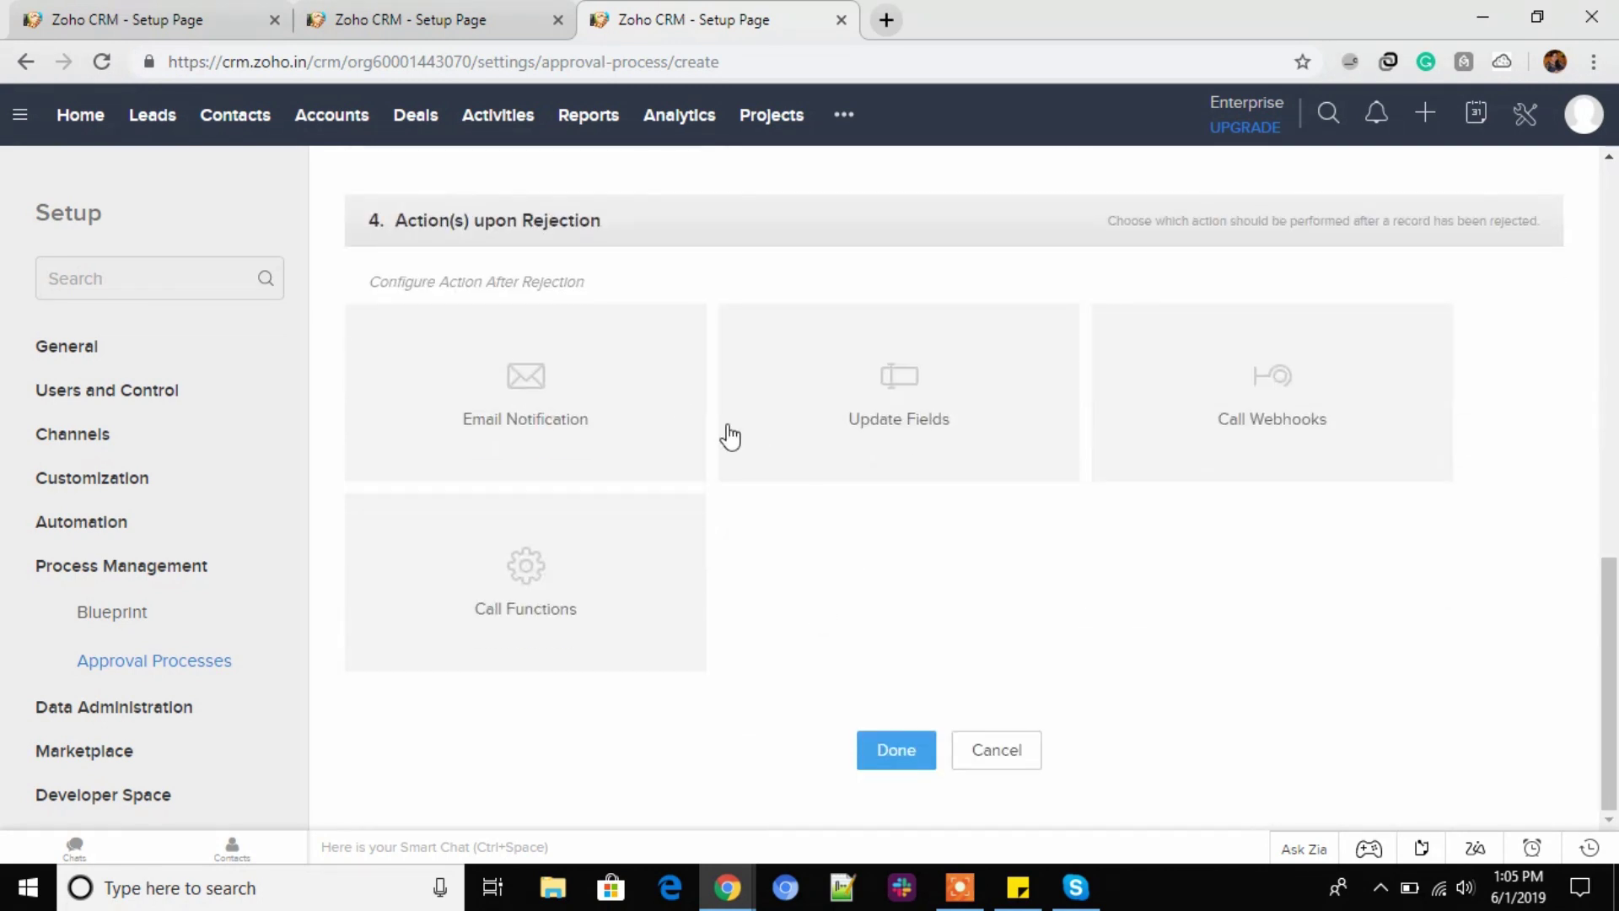
left_click(571, 377)
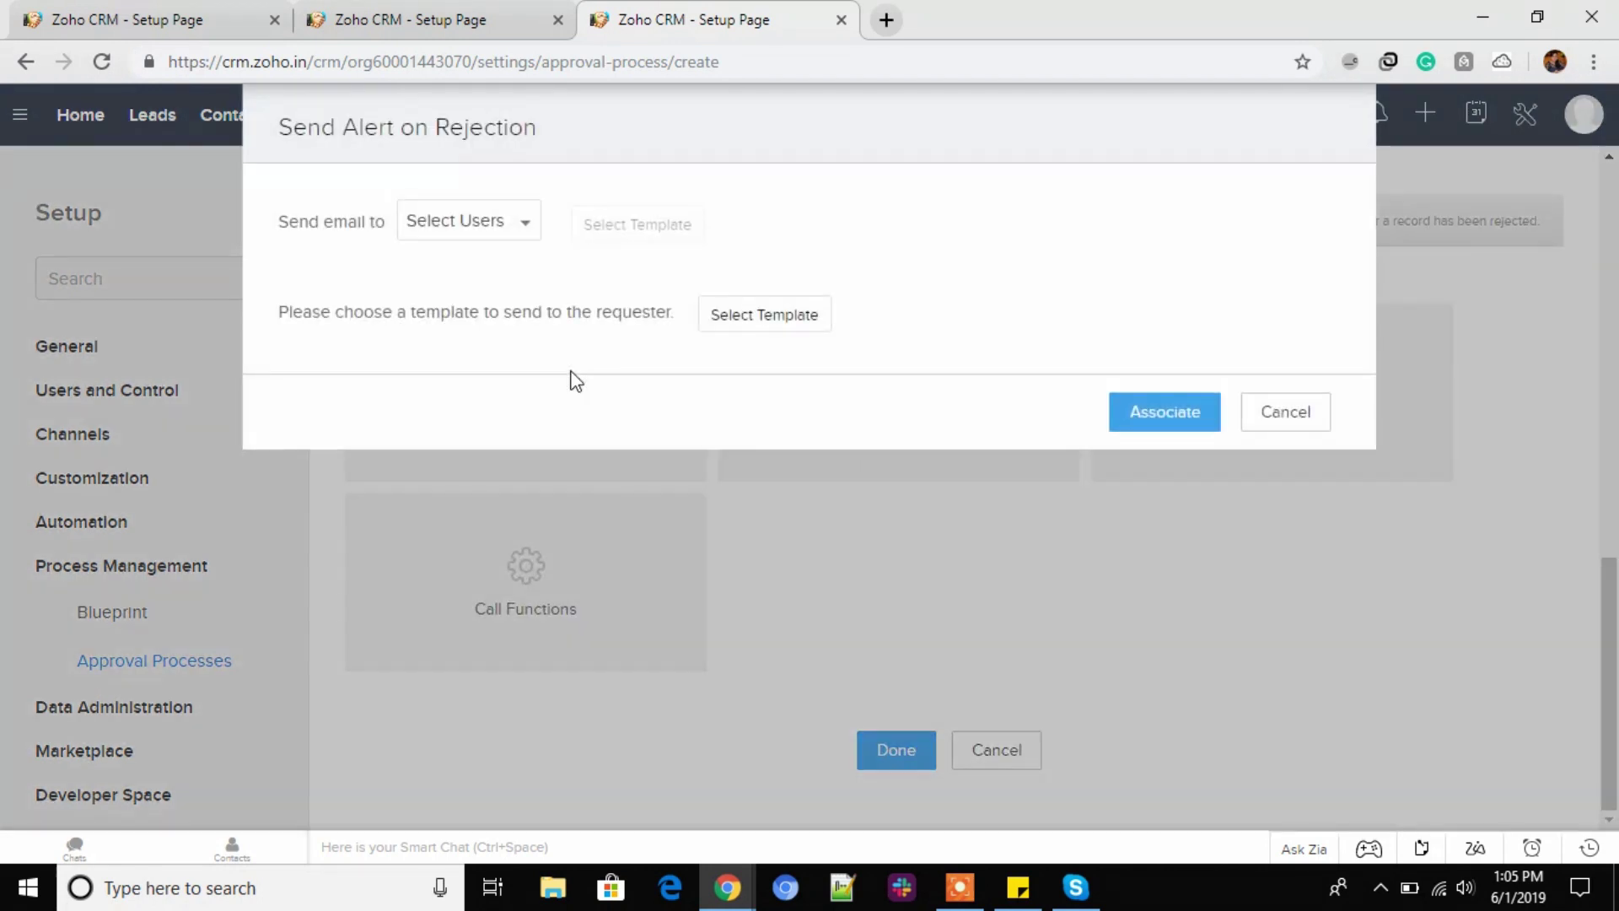
left_click(505, 228)
left_click(489, 312)
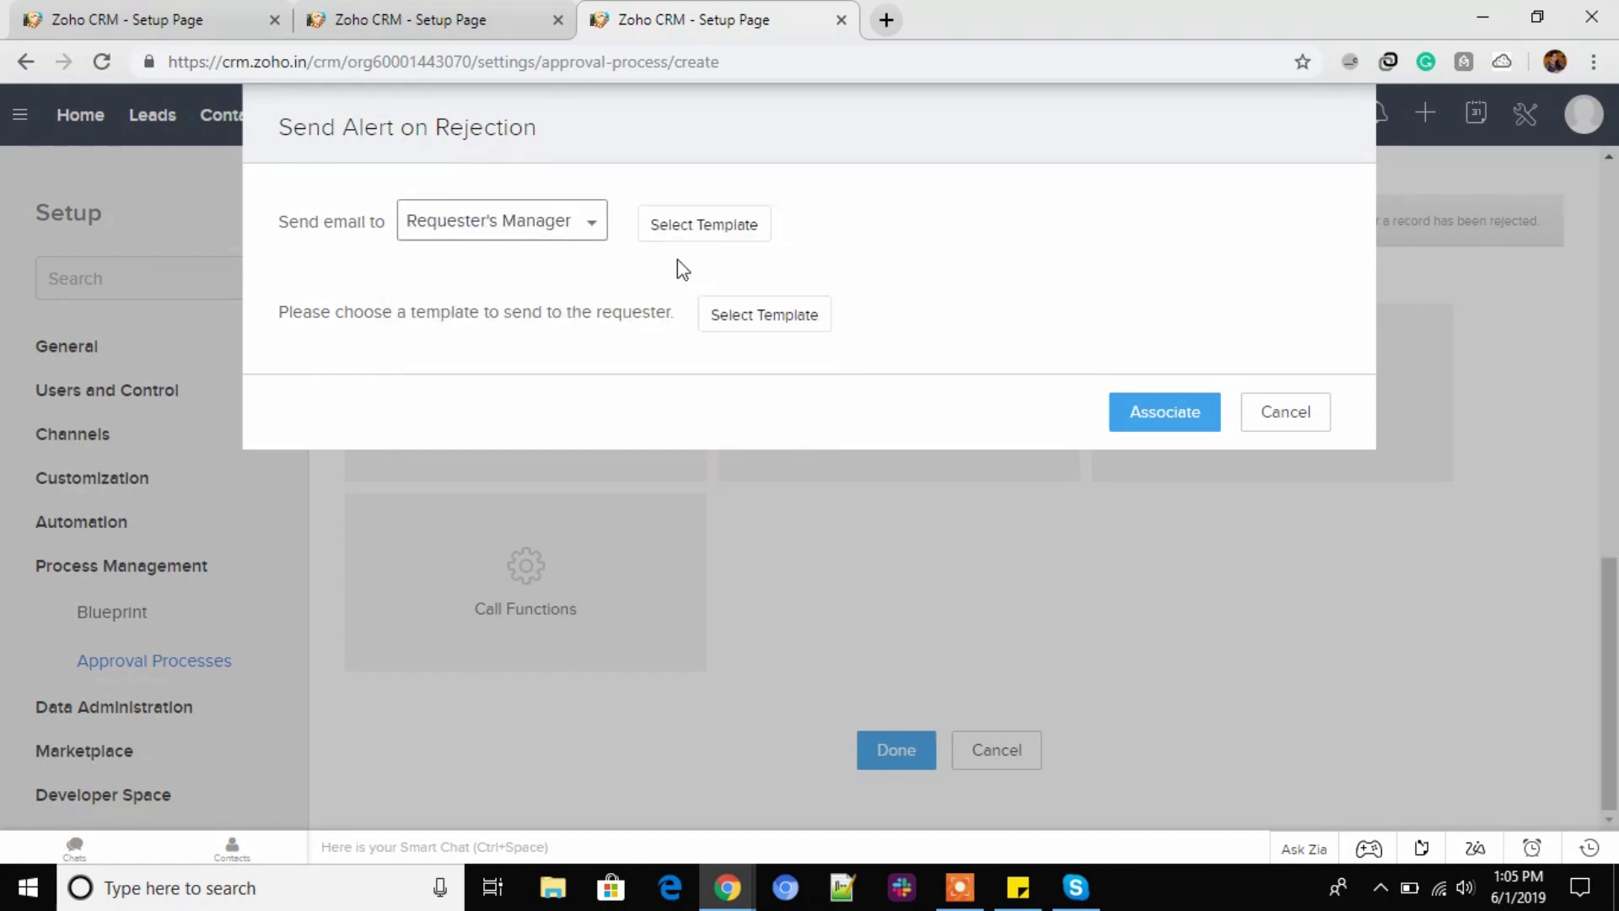
left_click(1165, 418)
left_click(1028, 199)
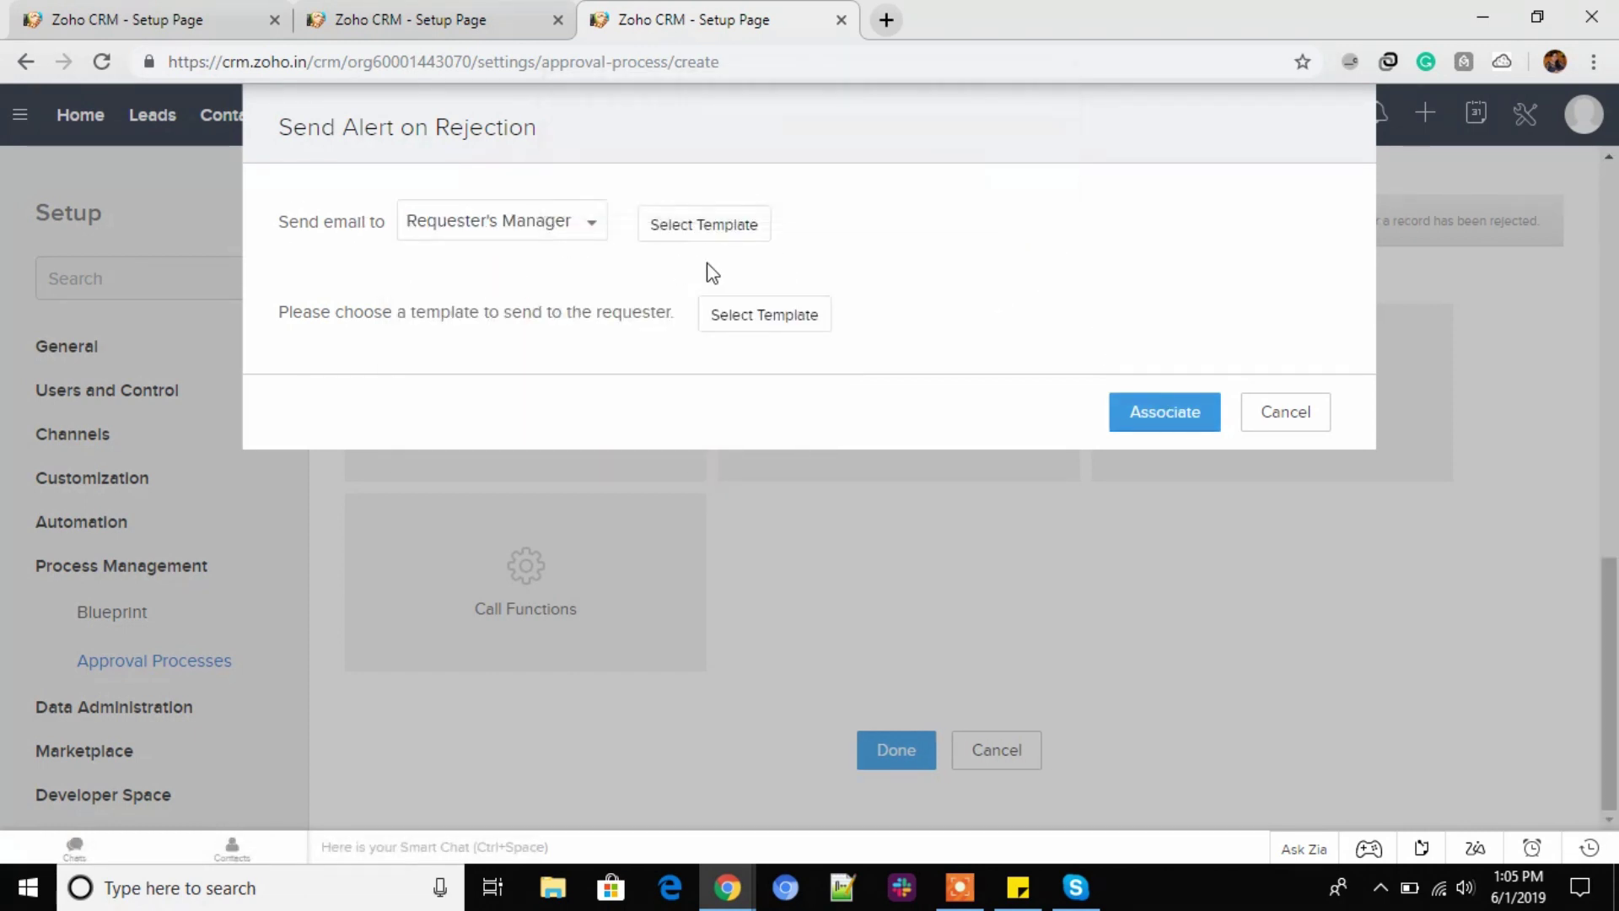
left_click(699, 238)
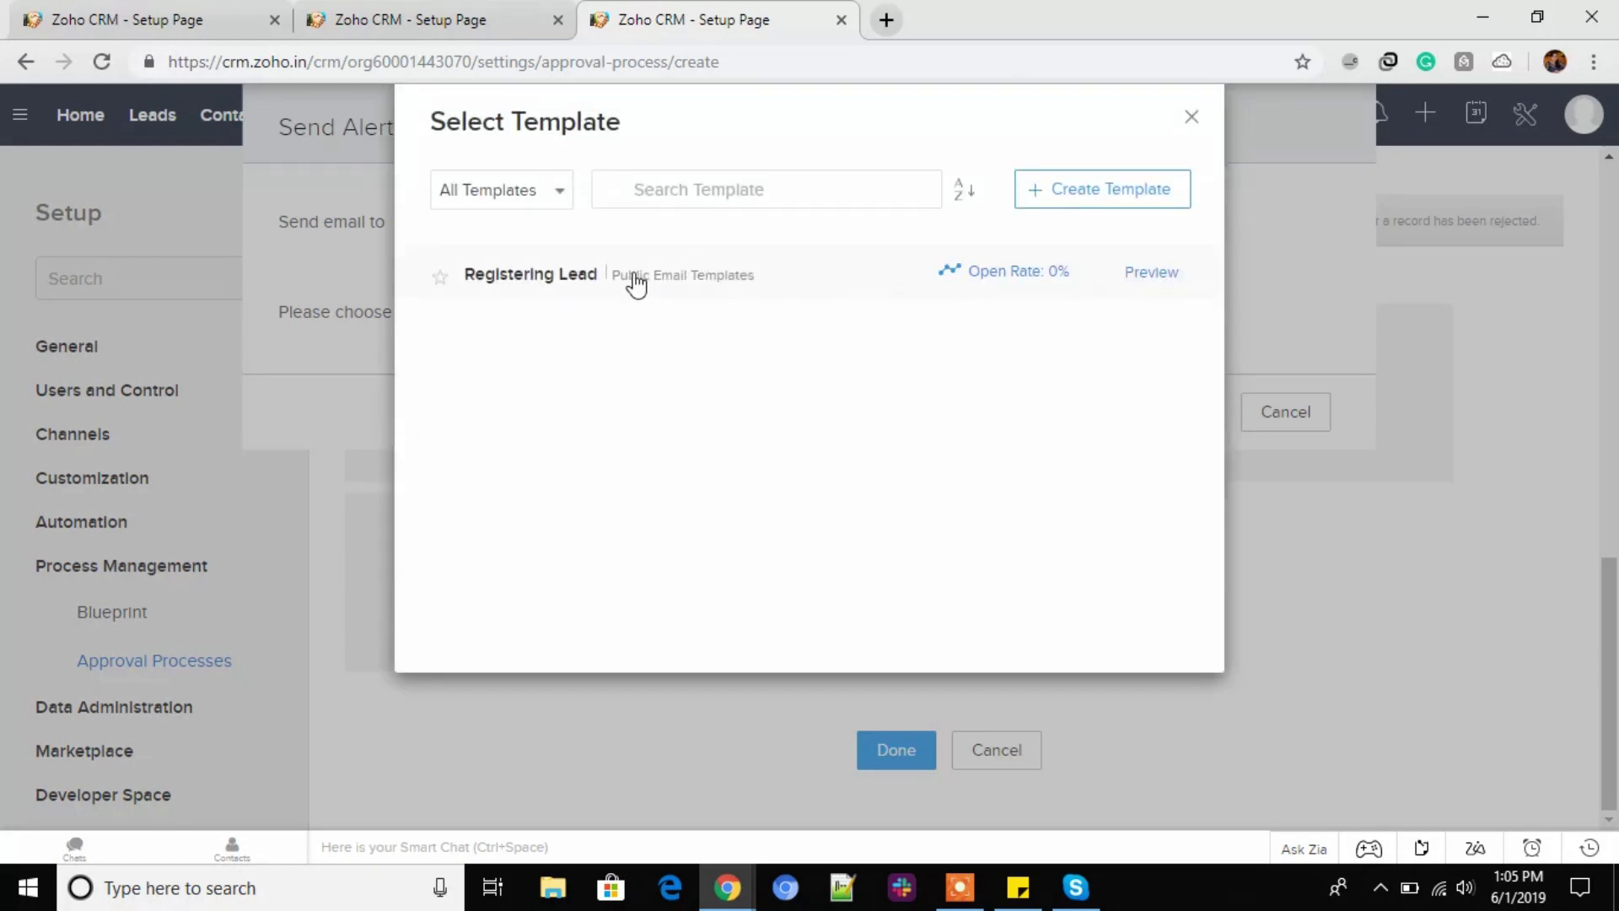
left_click(636, 285)
left_click(1167, 422)
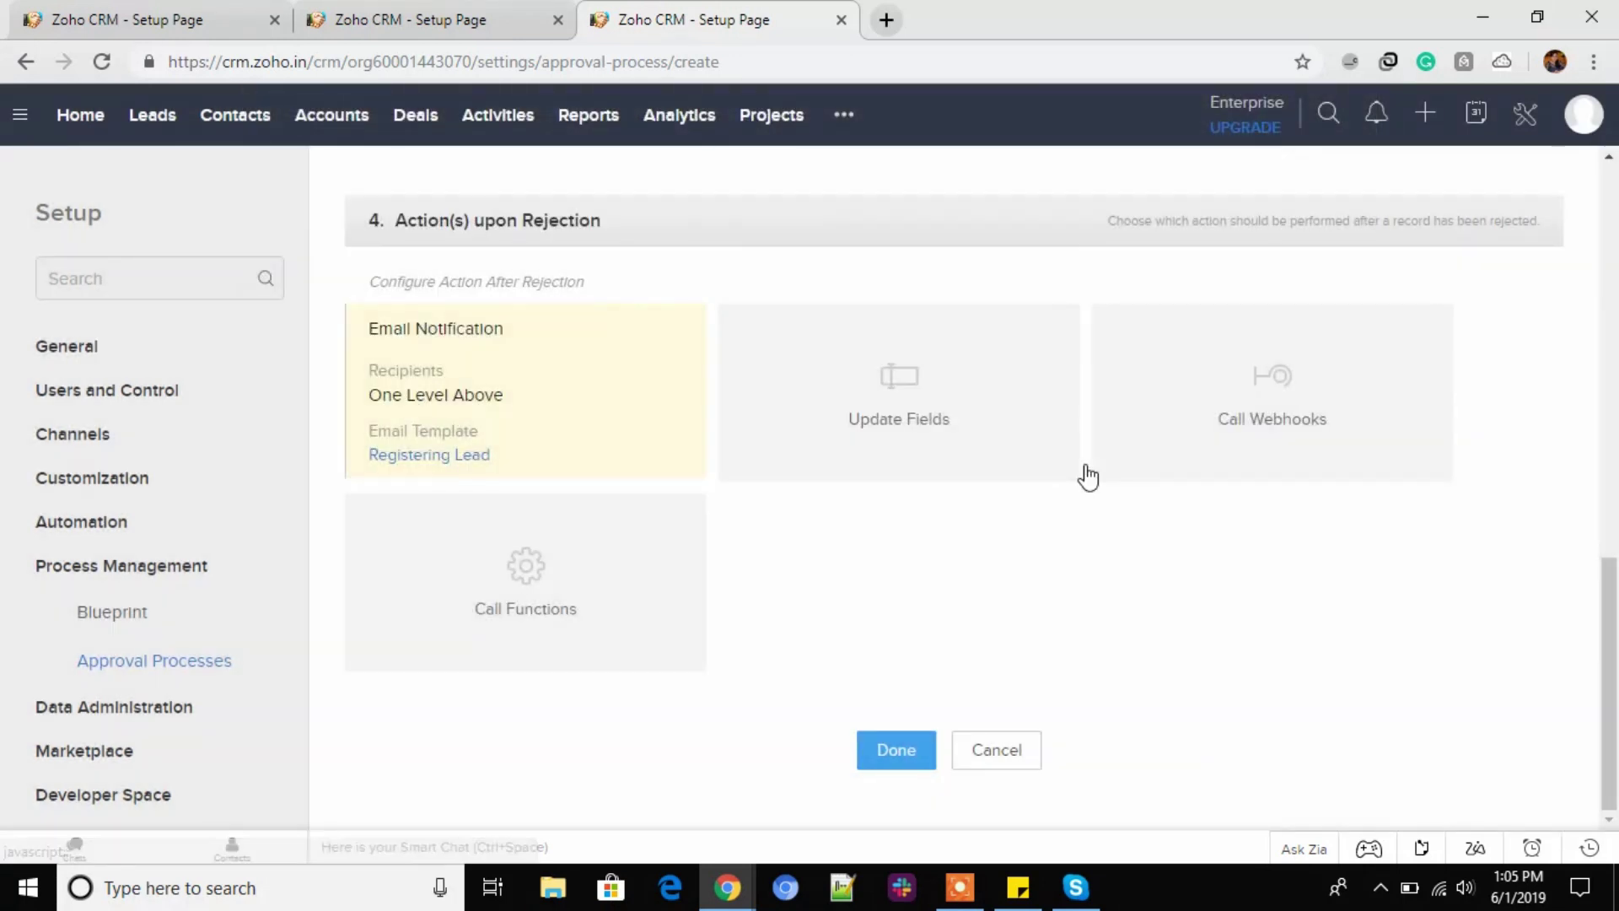
Finish the rule and select the approval process name text.
left_click(874, 761)
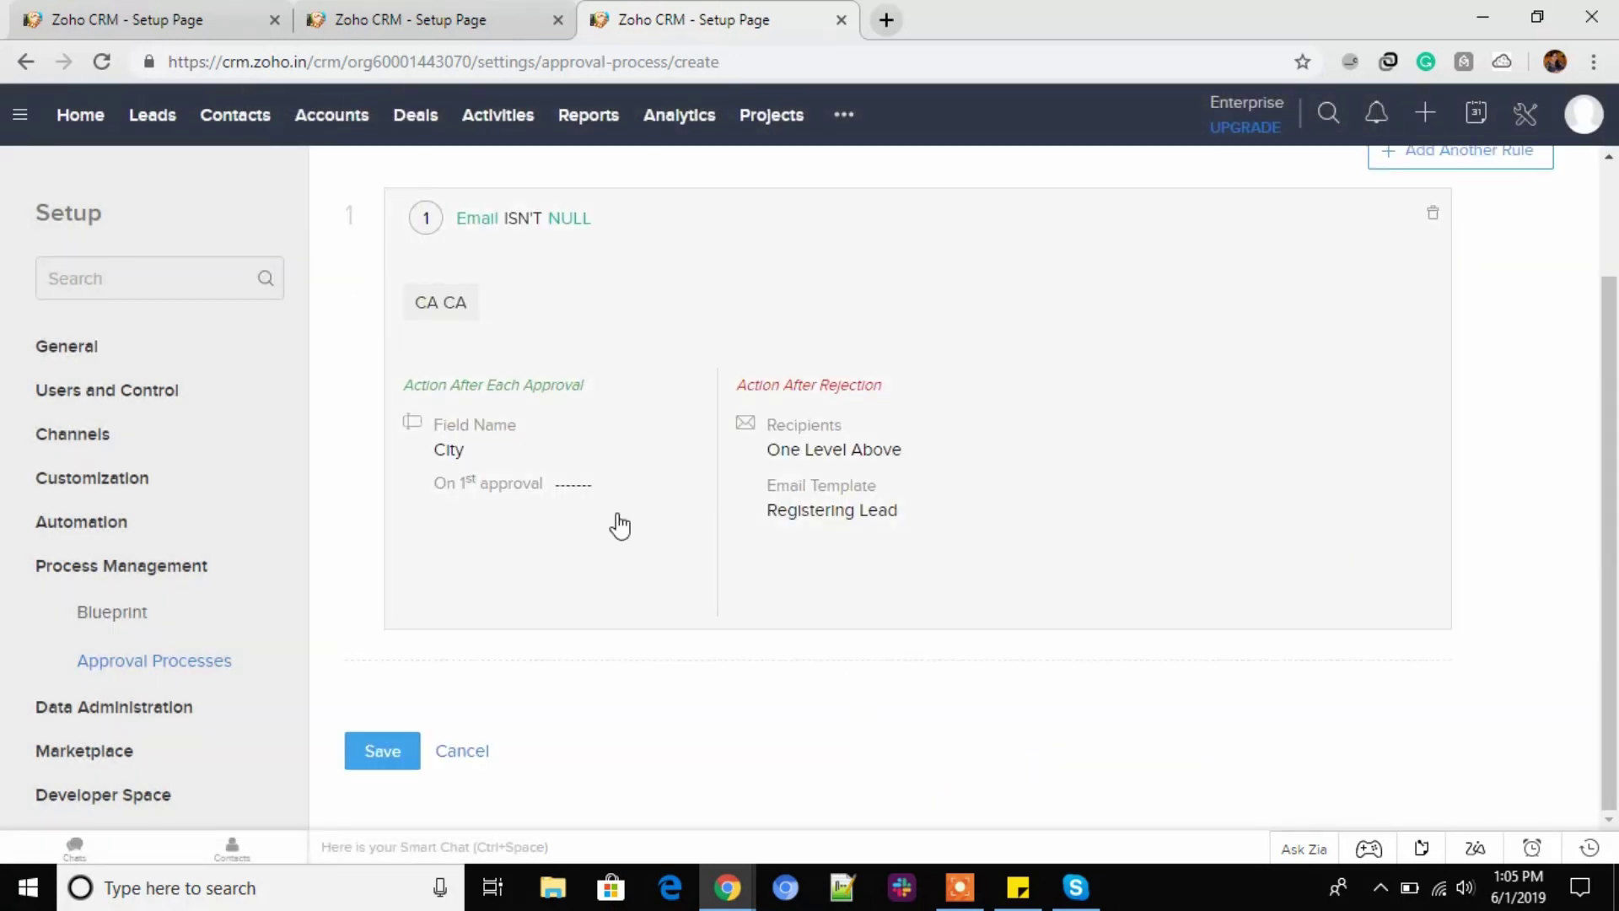
scroll(618, 524, "up", 2)
left_click_drag(365, 203, 727, 189)
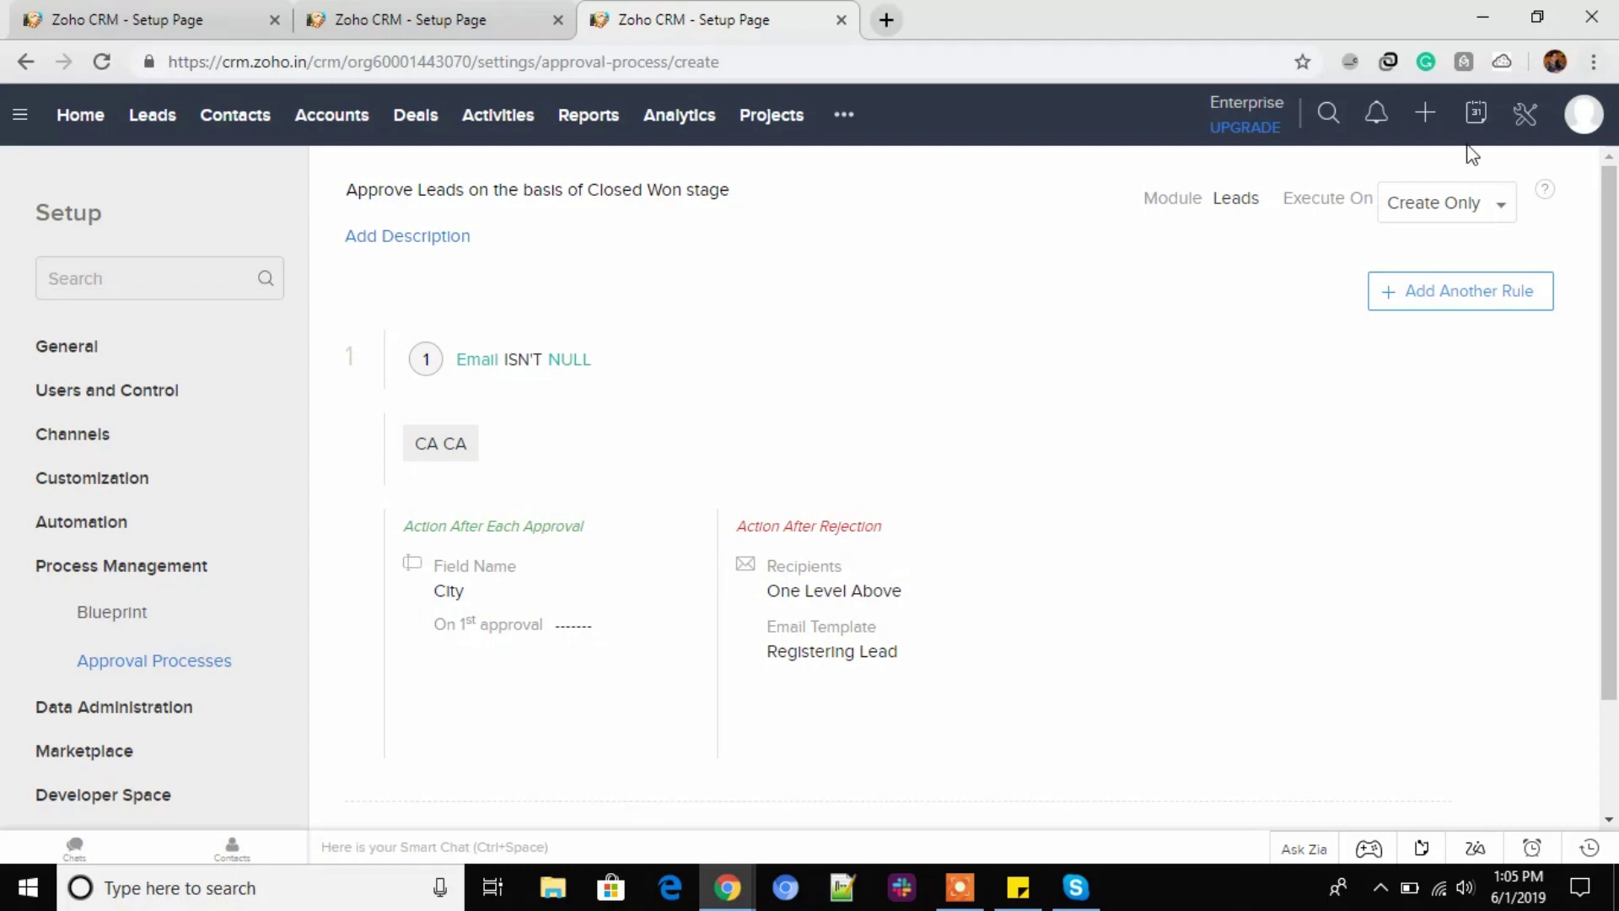
Close the approval tab and open Import, Export and Data Backup pages in new tabs.
left_click(841, 20)
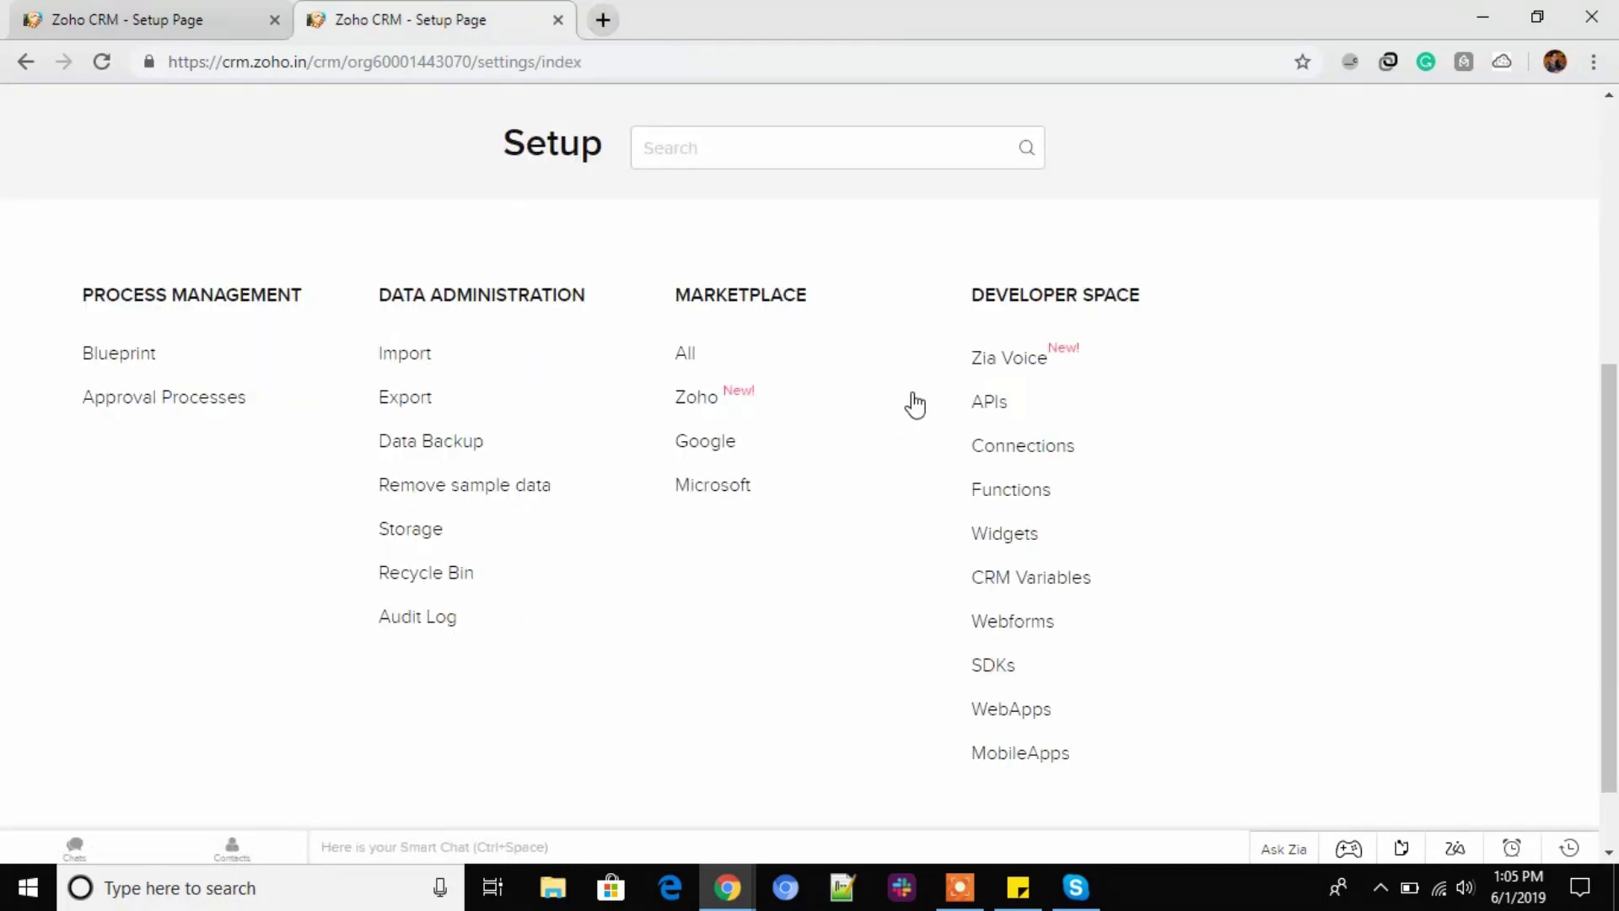
scroll(441, 752, "down", 5)
middle_click(415, 356)
middle_click(396, 402)
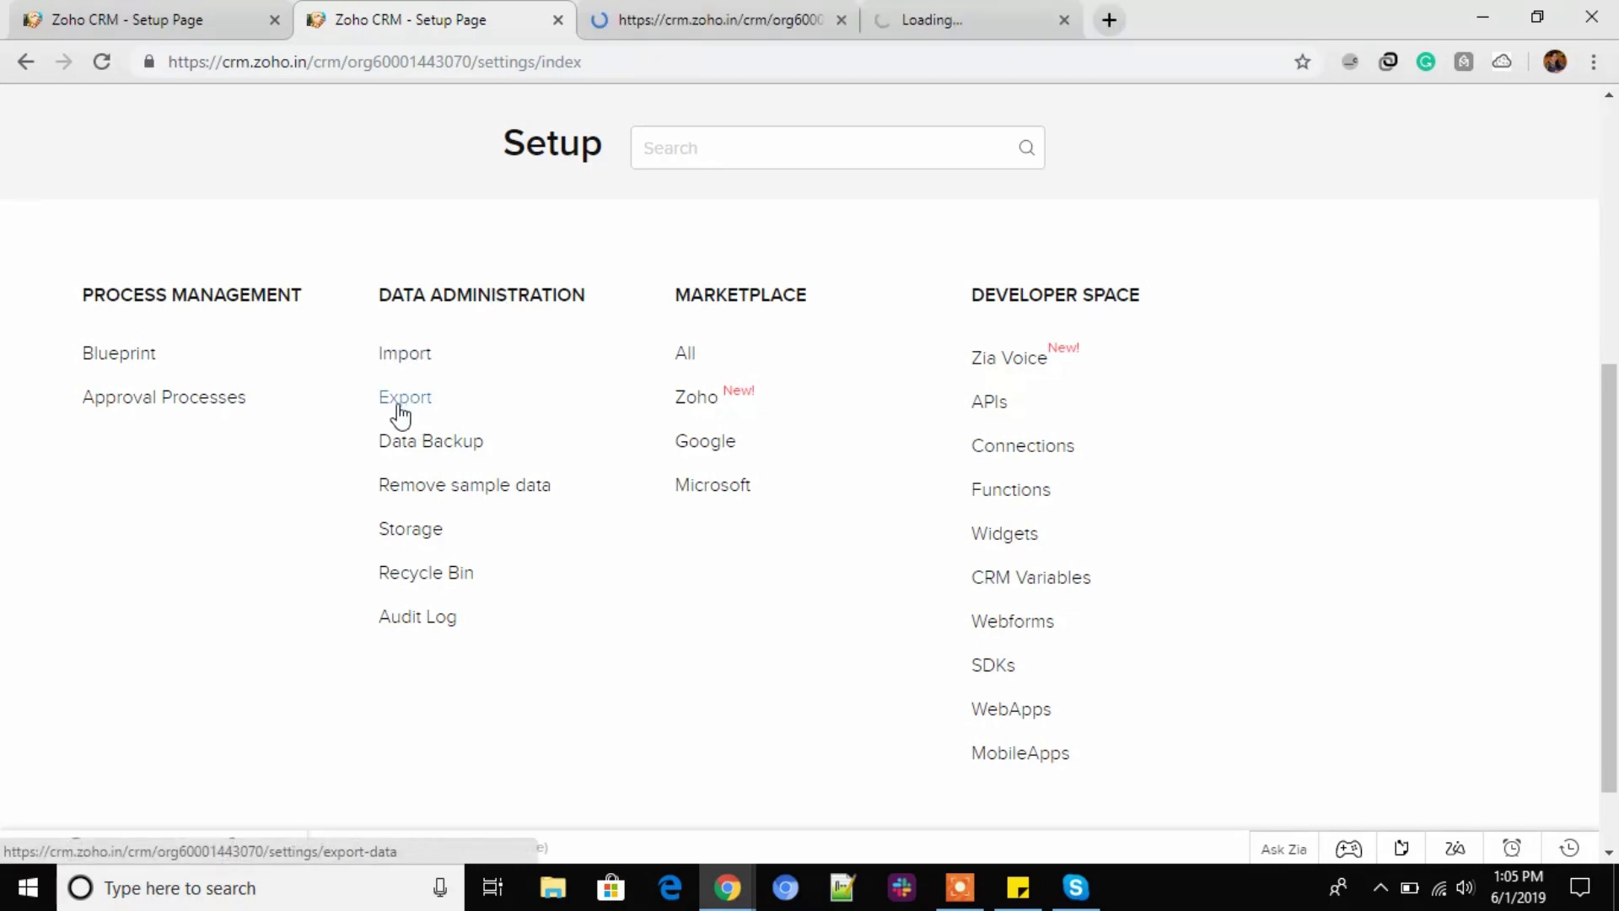
middle_click(399, 447)
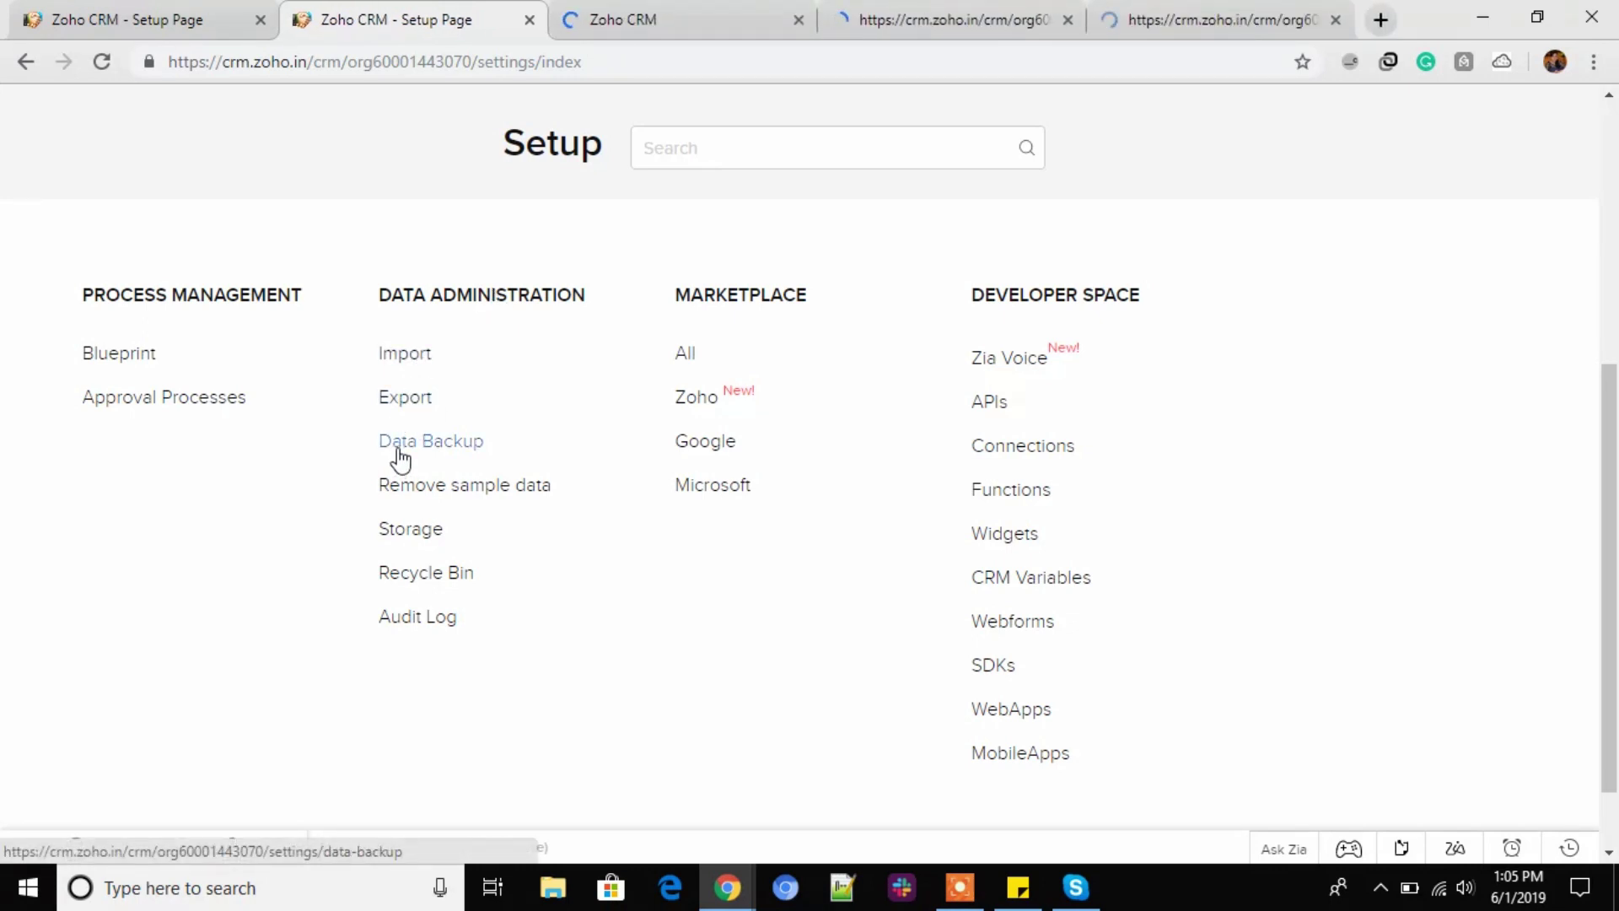
left_click(695, 32)
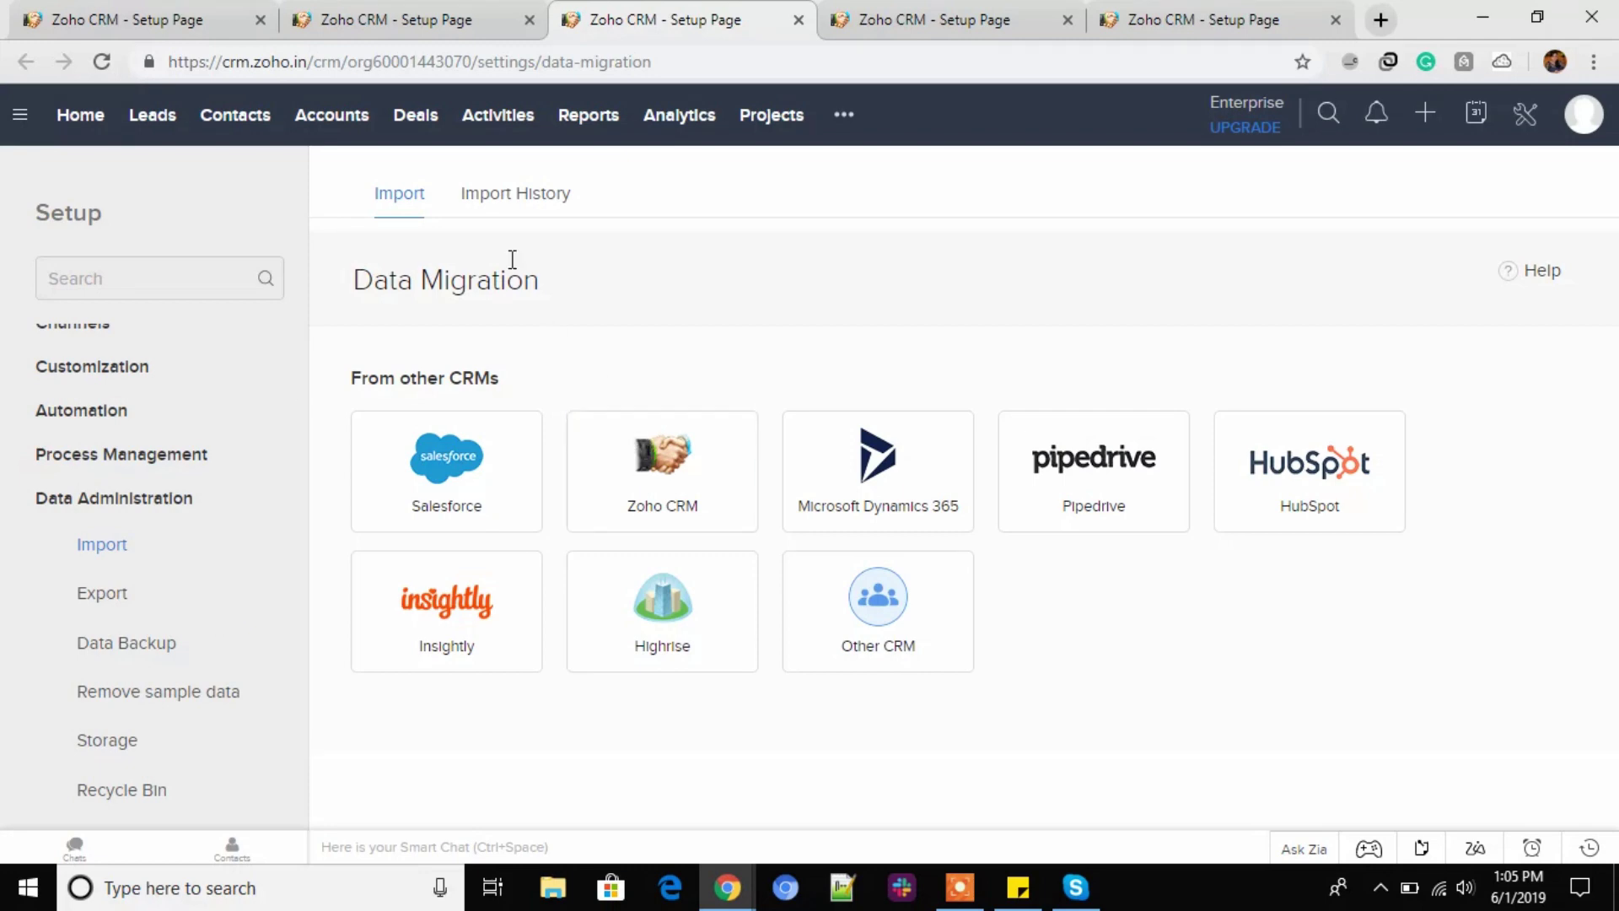
Check Import History, start an Other CRM migration, then go back to Data Migration.
left_click(523, 205)
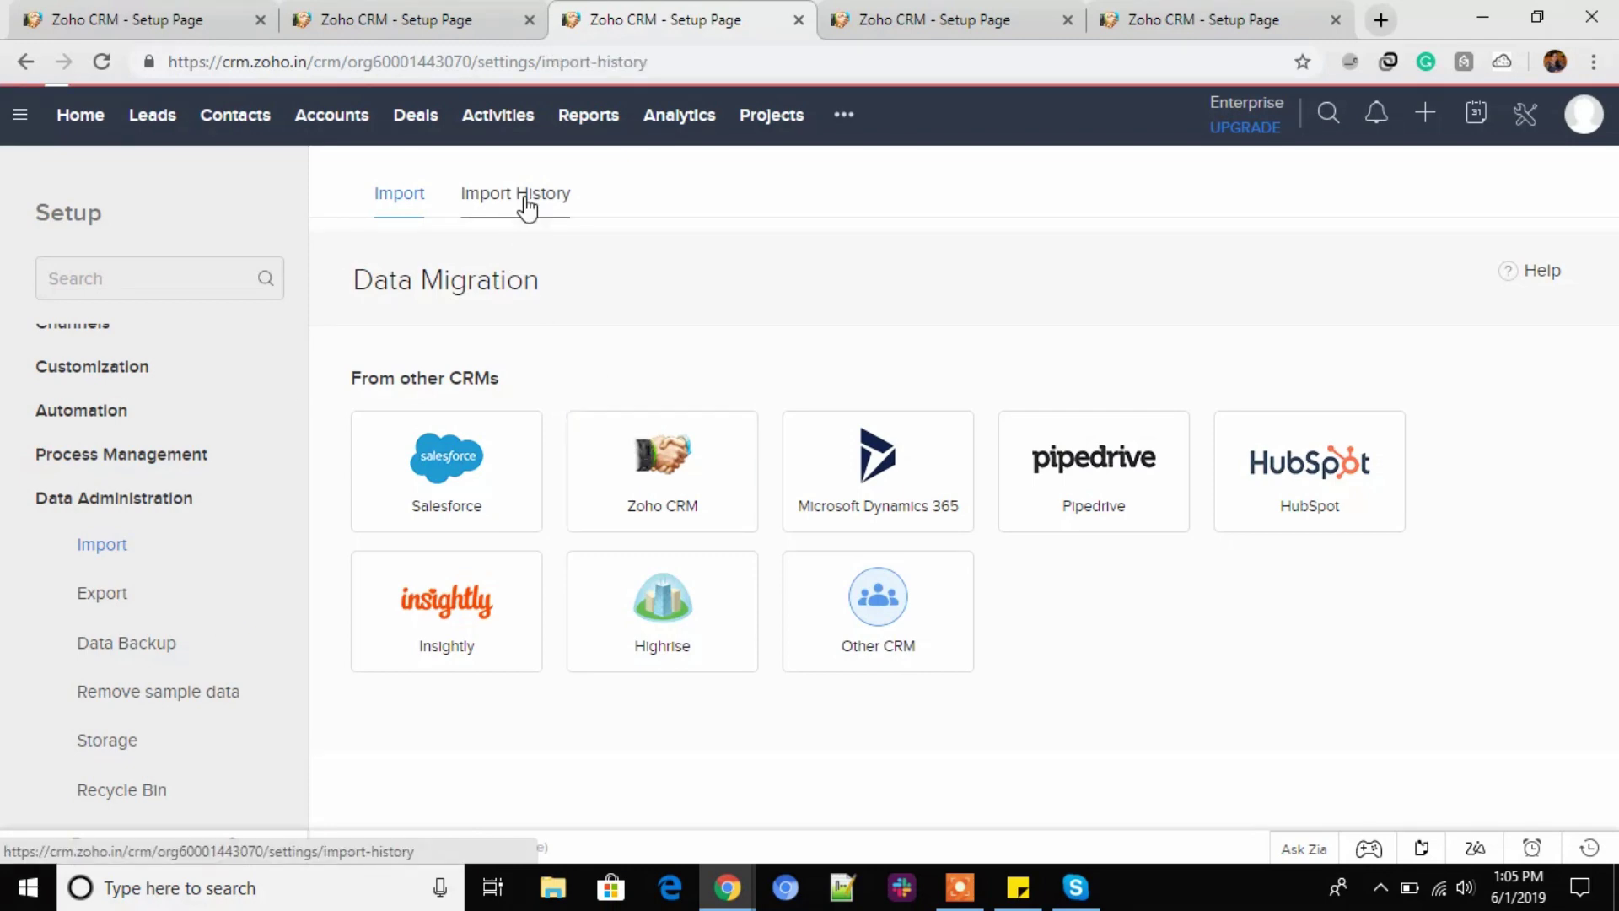
left_click(428, 196)
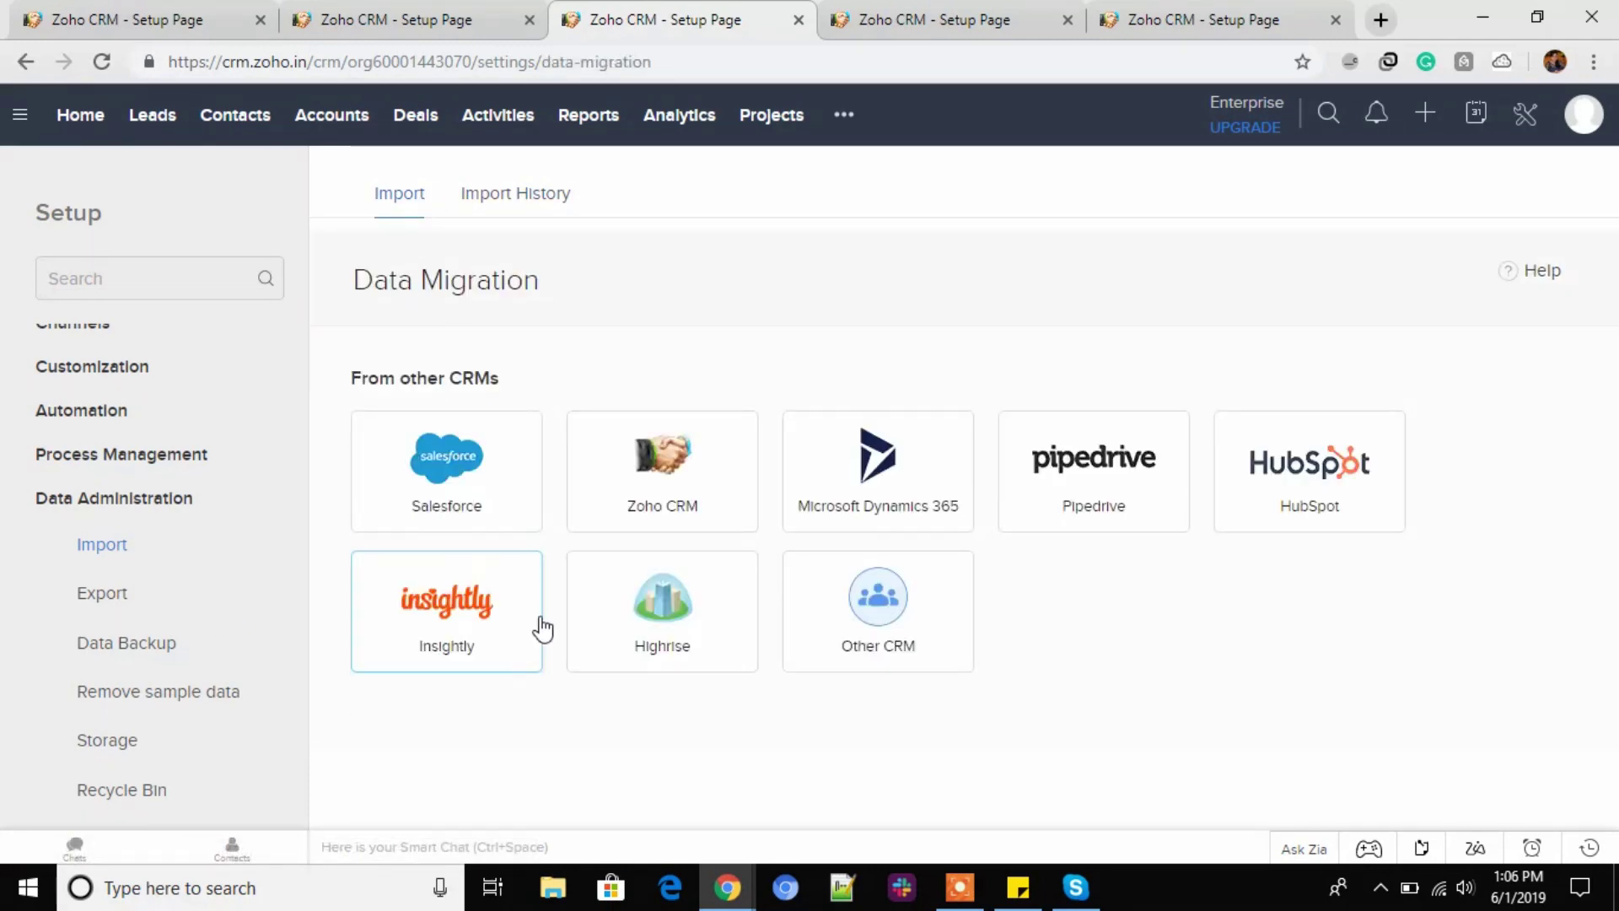
left_click(844, 628)
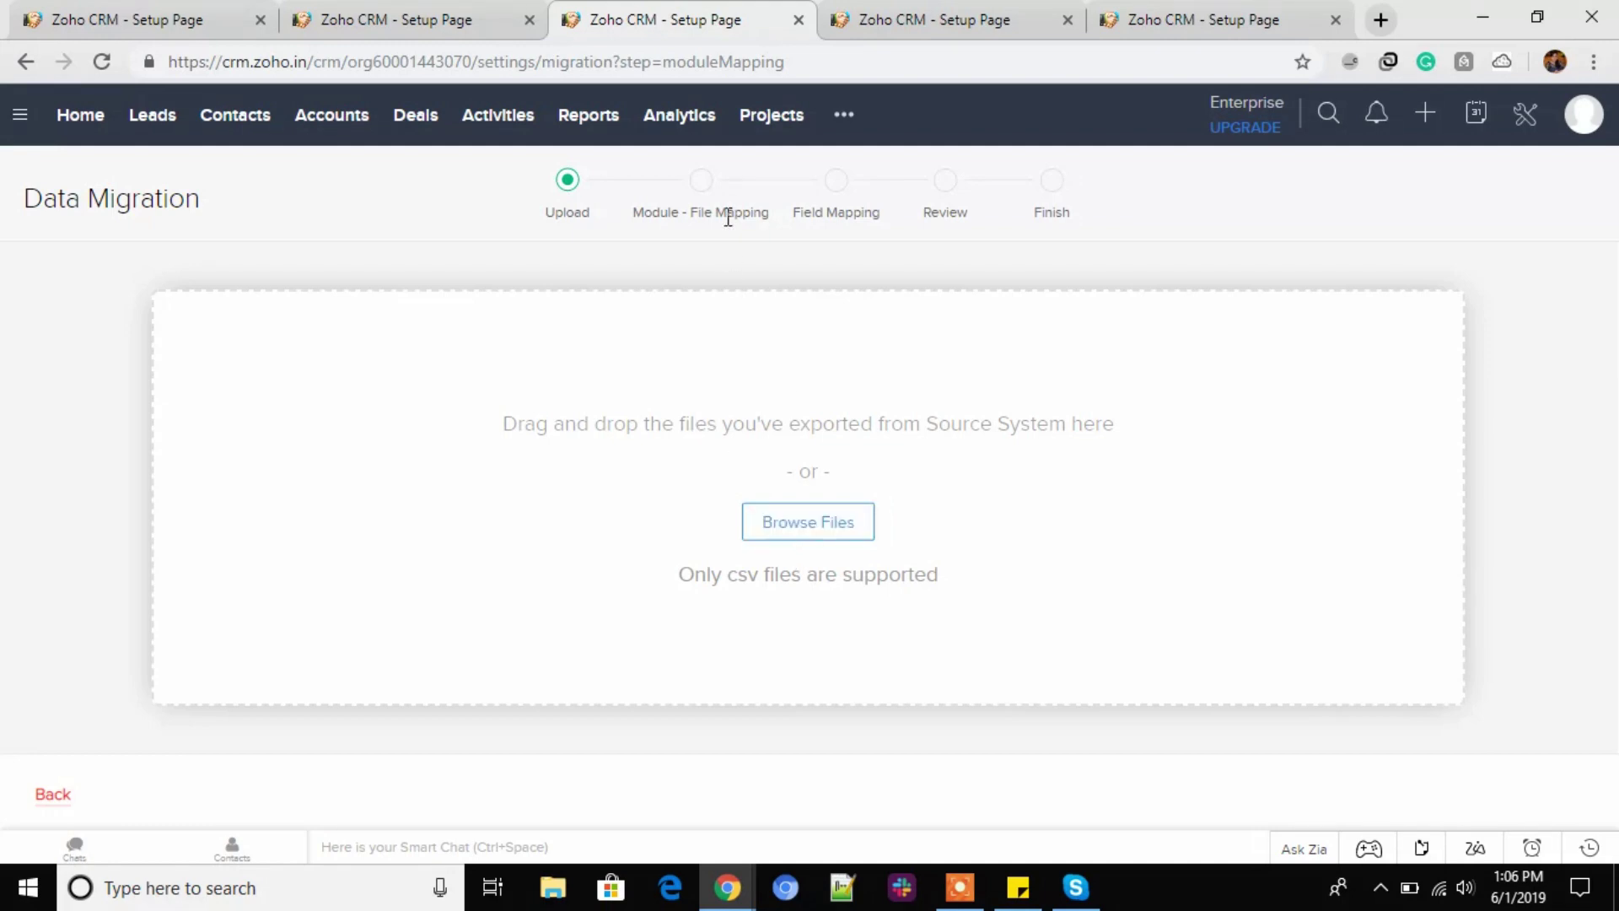
left_click(27, 63)
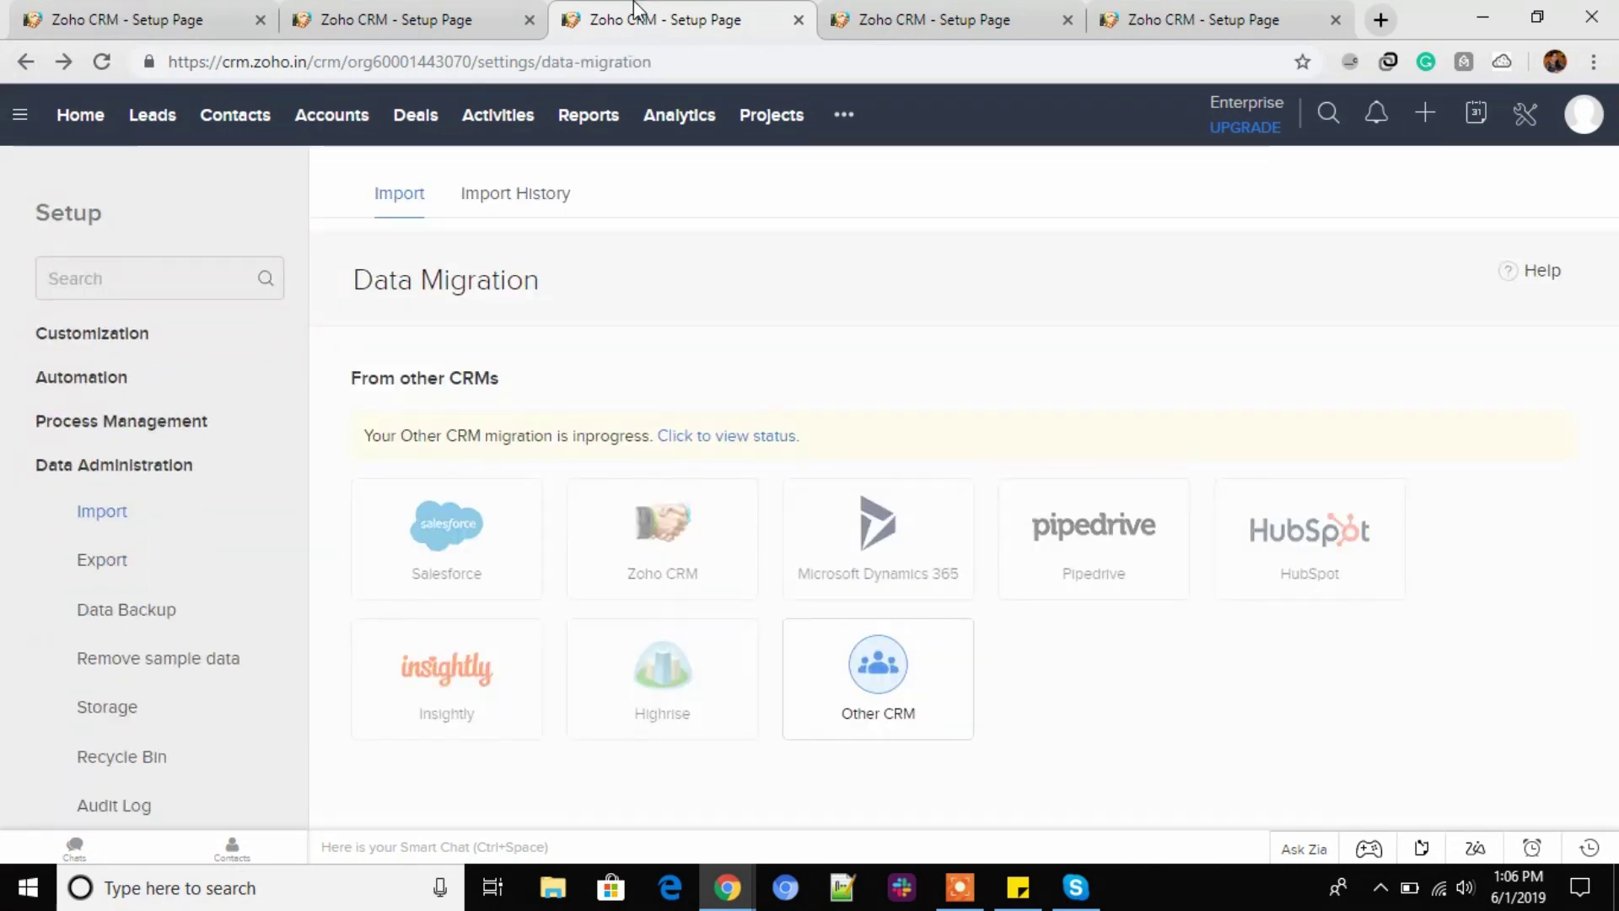
Close the migration tab and export the Leads module records as CSV.
middle_click(634, 9)
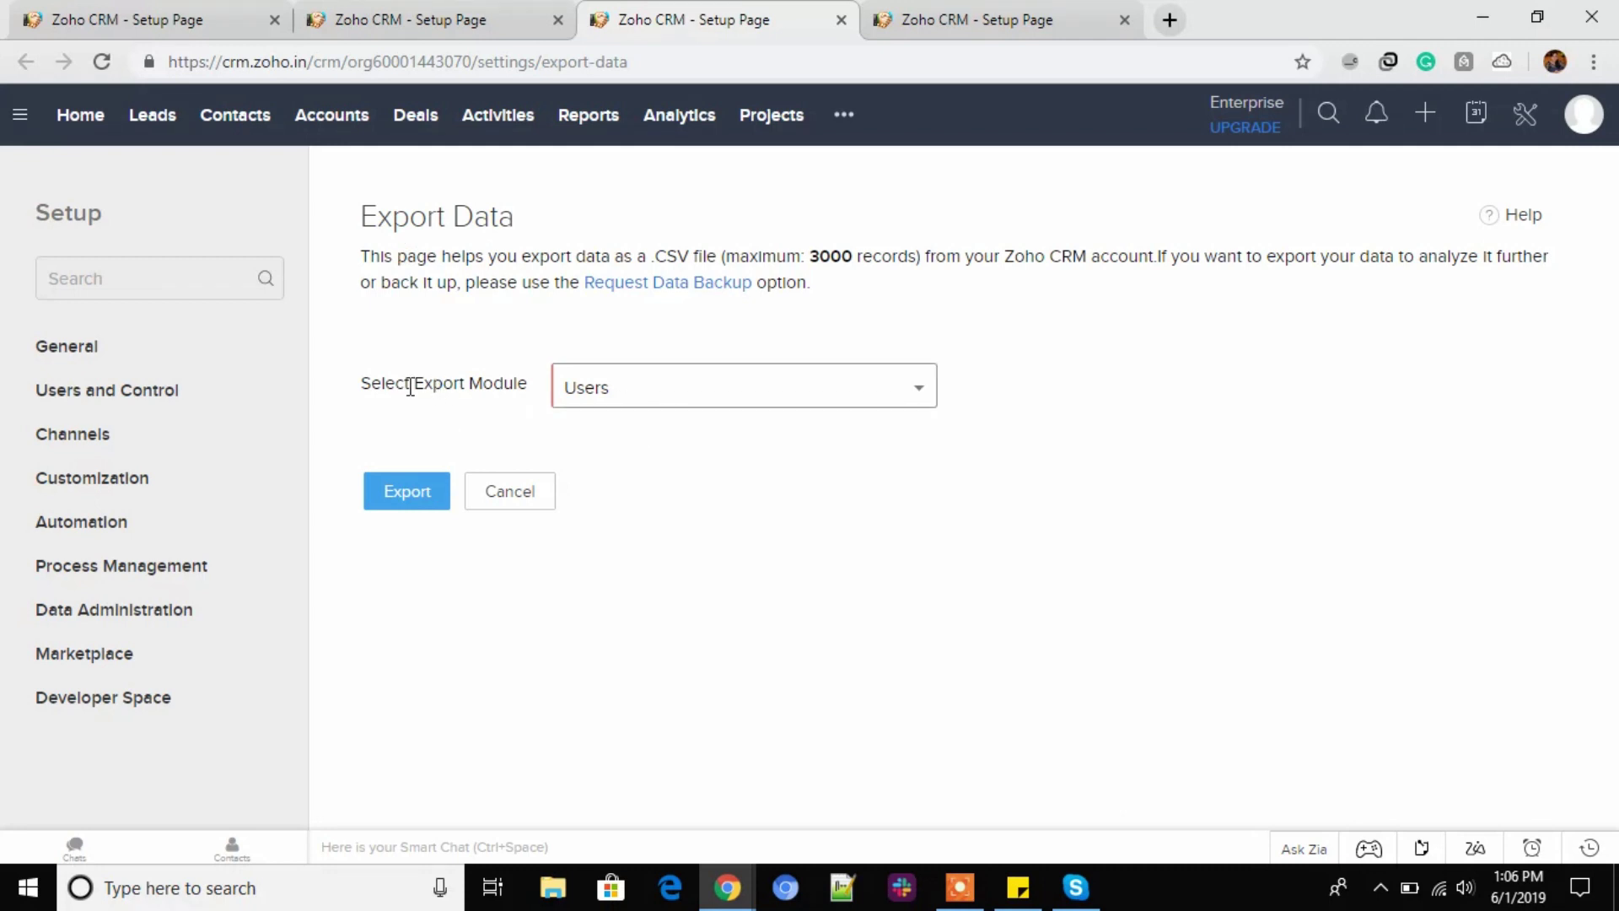
left_click(582, 409)
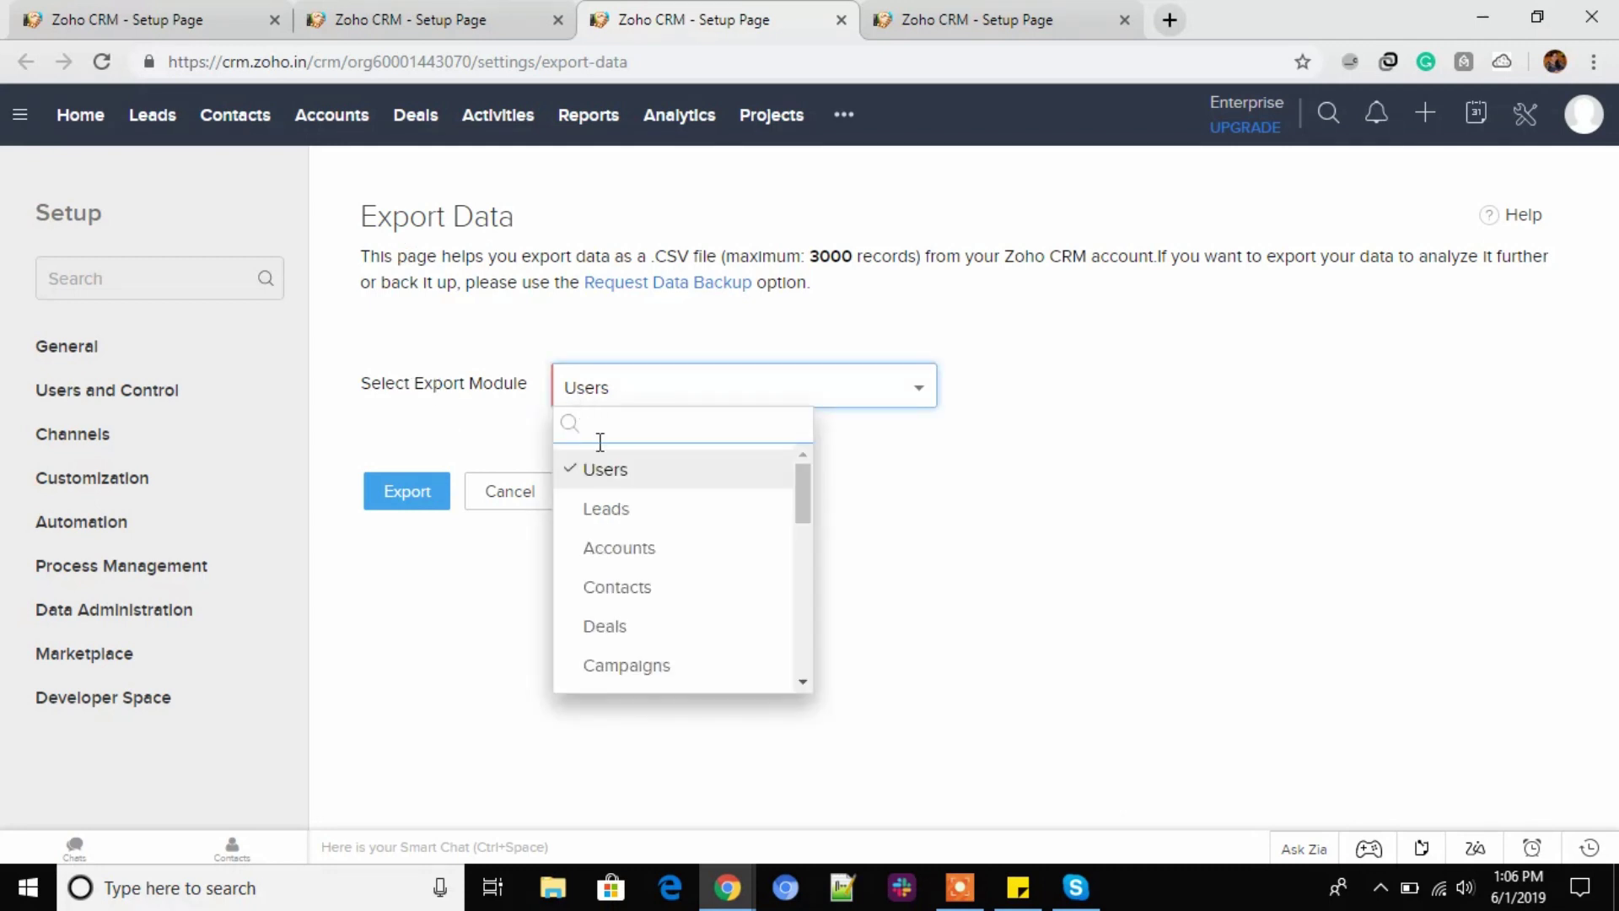
left_click(611, 506)
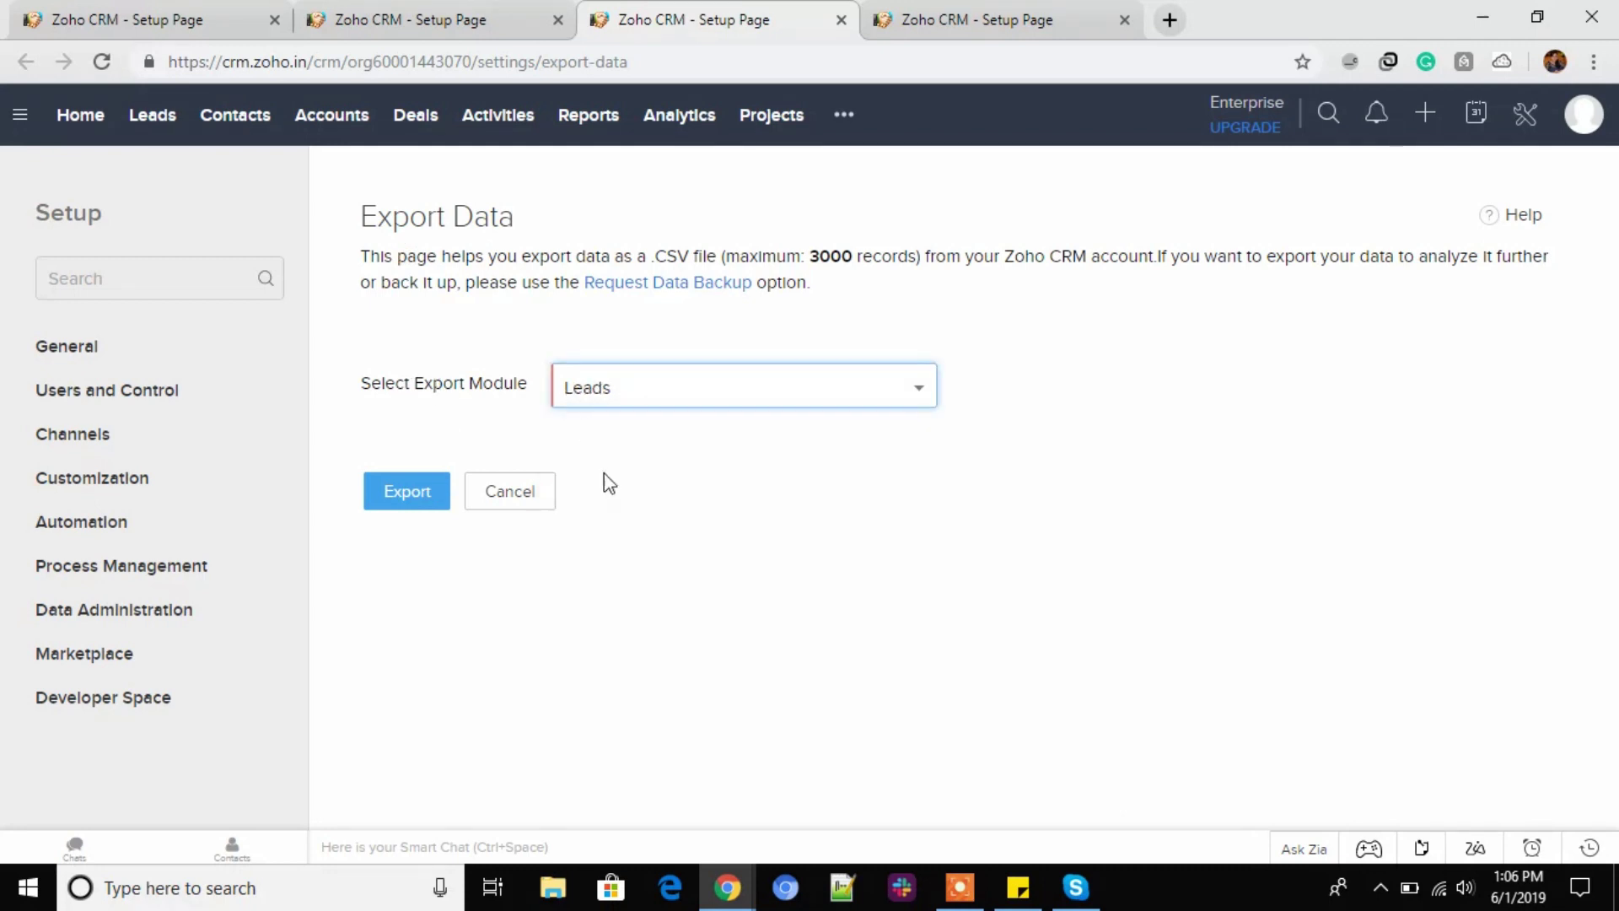
left_click(401, 504)
left_click(921, 202)
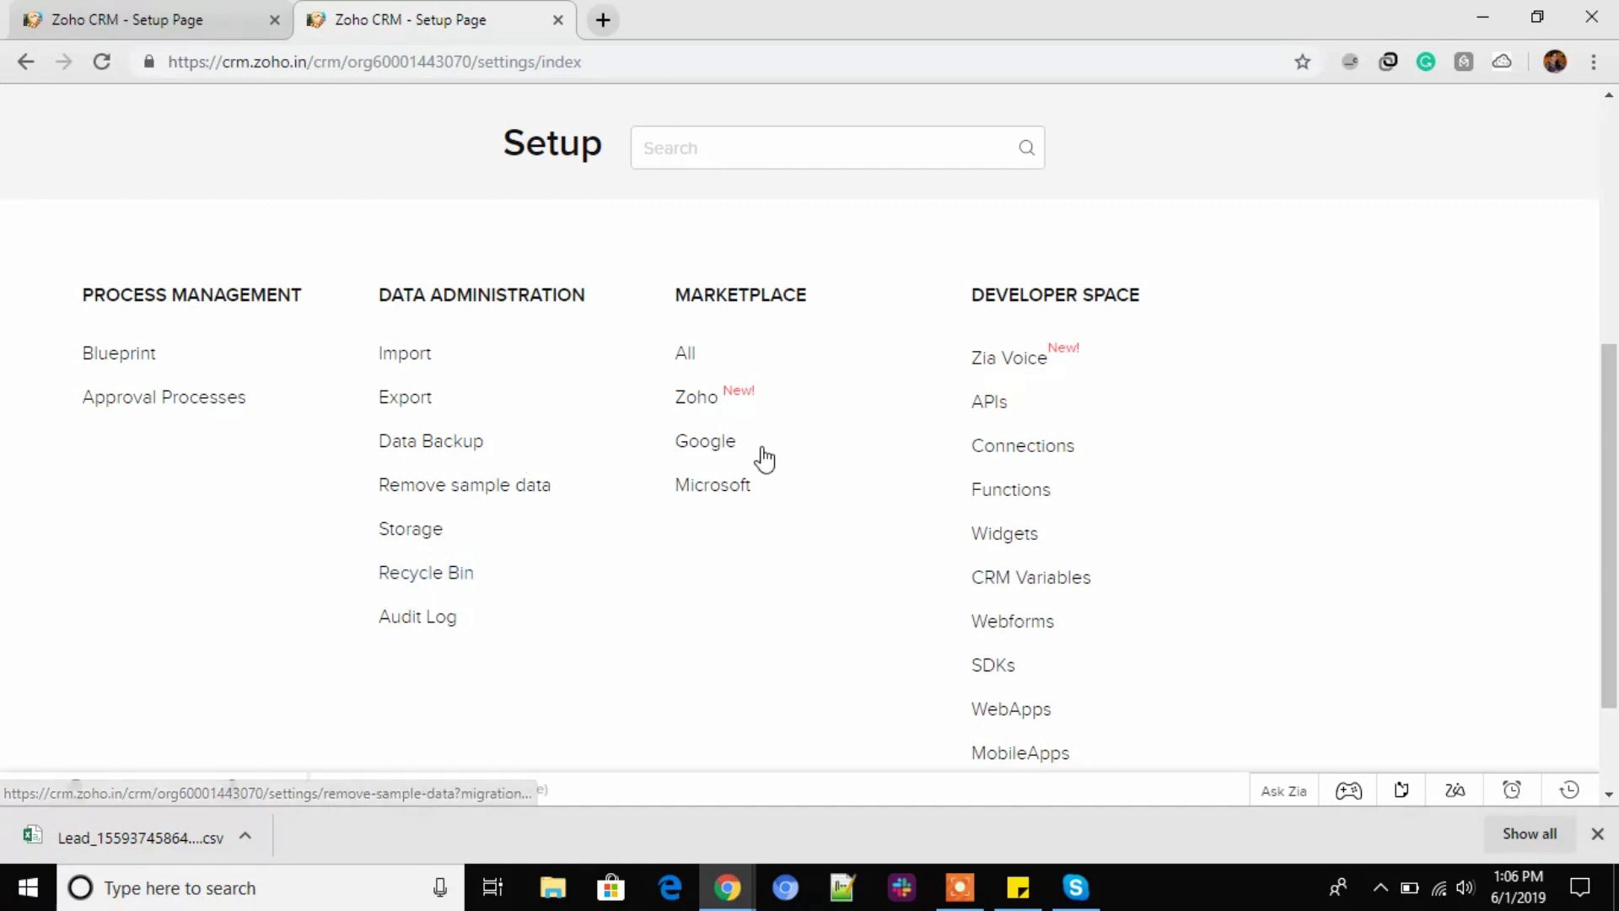
left_click_drag(685, 297, 823, 291)
left_click(823, 291)
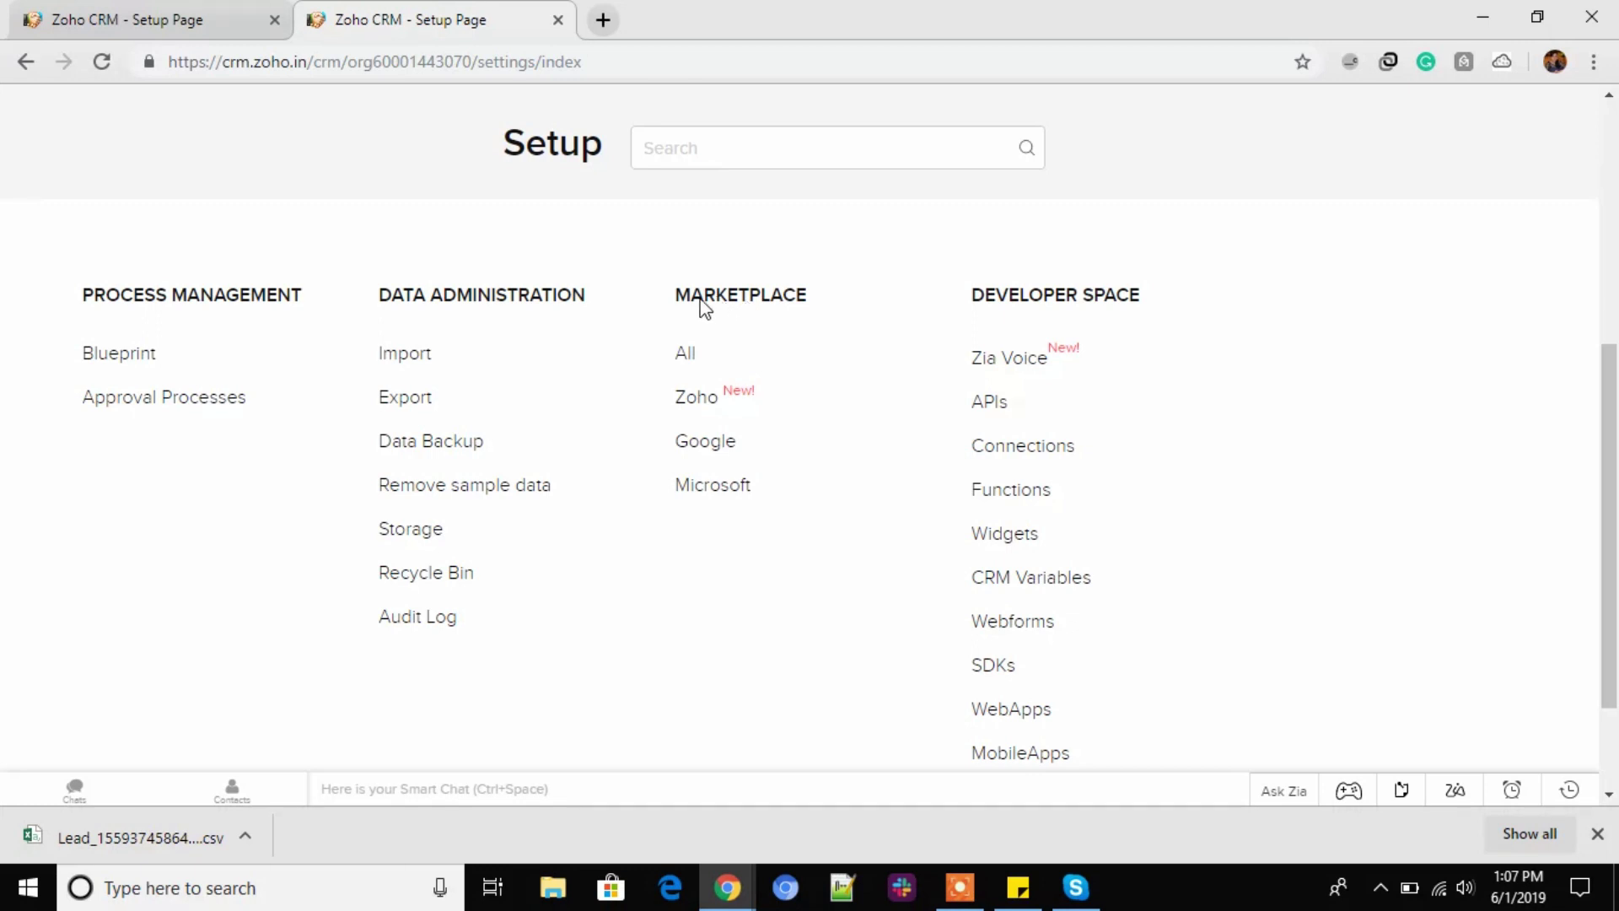
double_click(730, 286)
Browse the Zoho apps category in Marketplace, then return to All extensions.
left_click(680, 358)
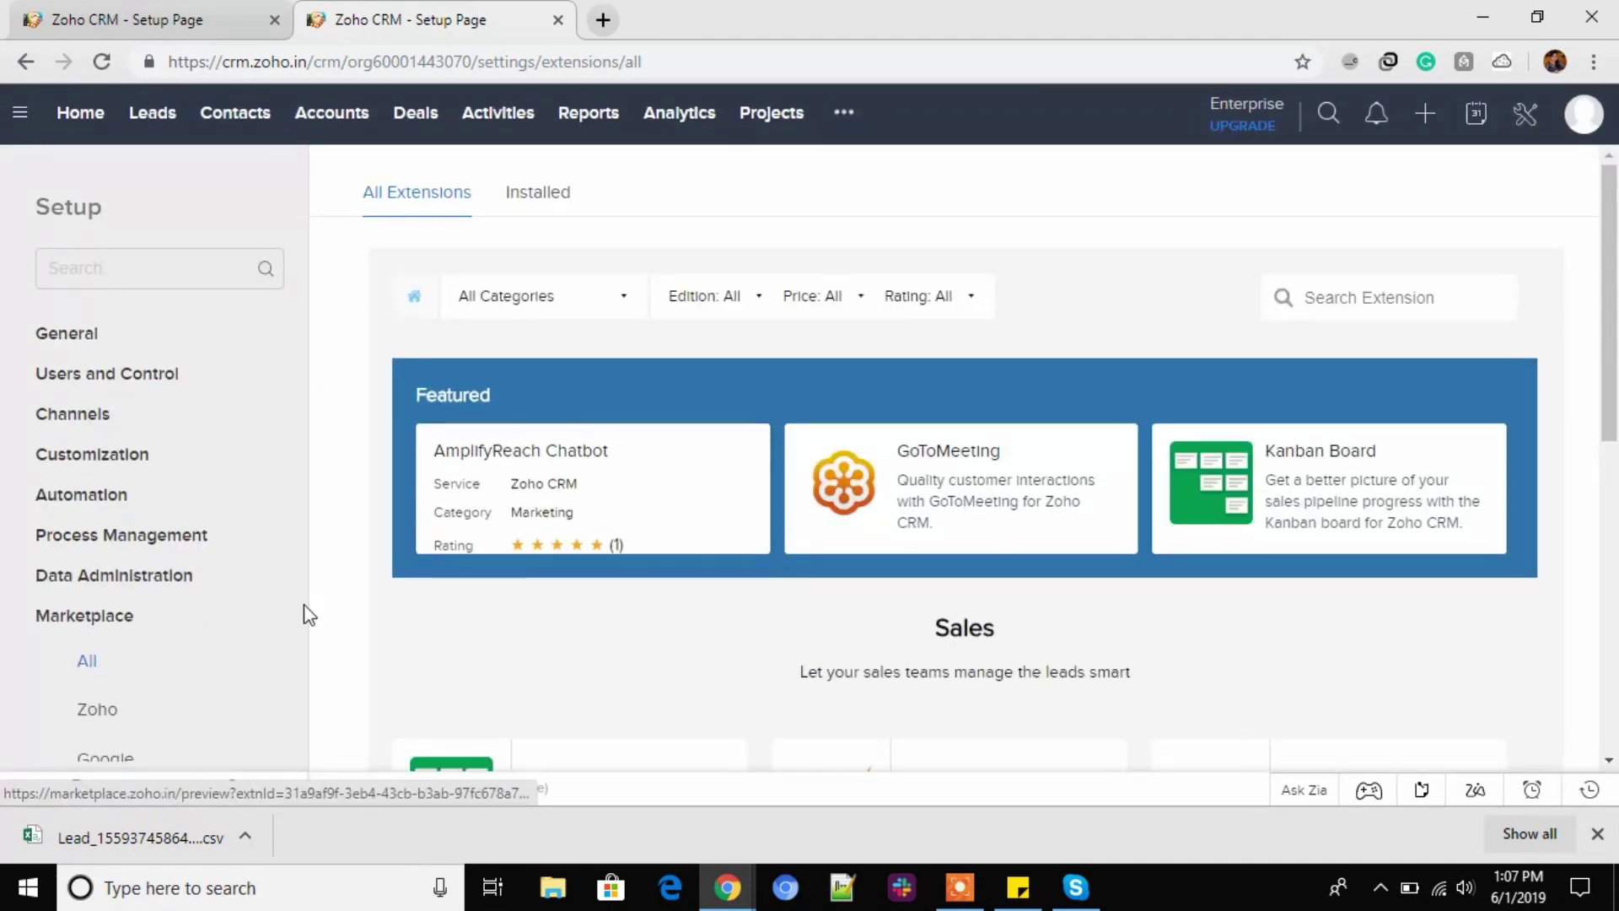
scroll(222, 588, "down", 1)
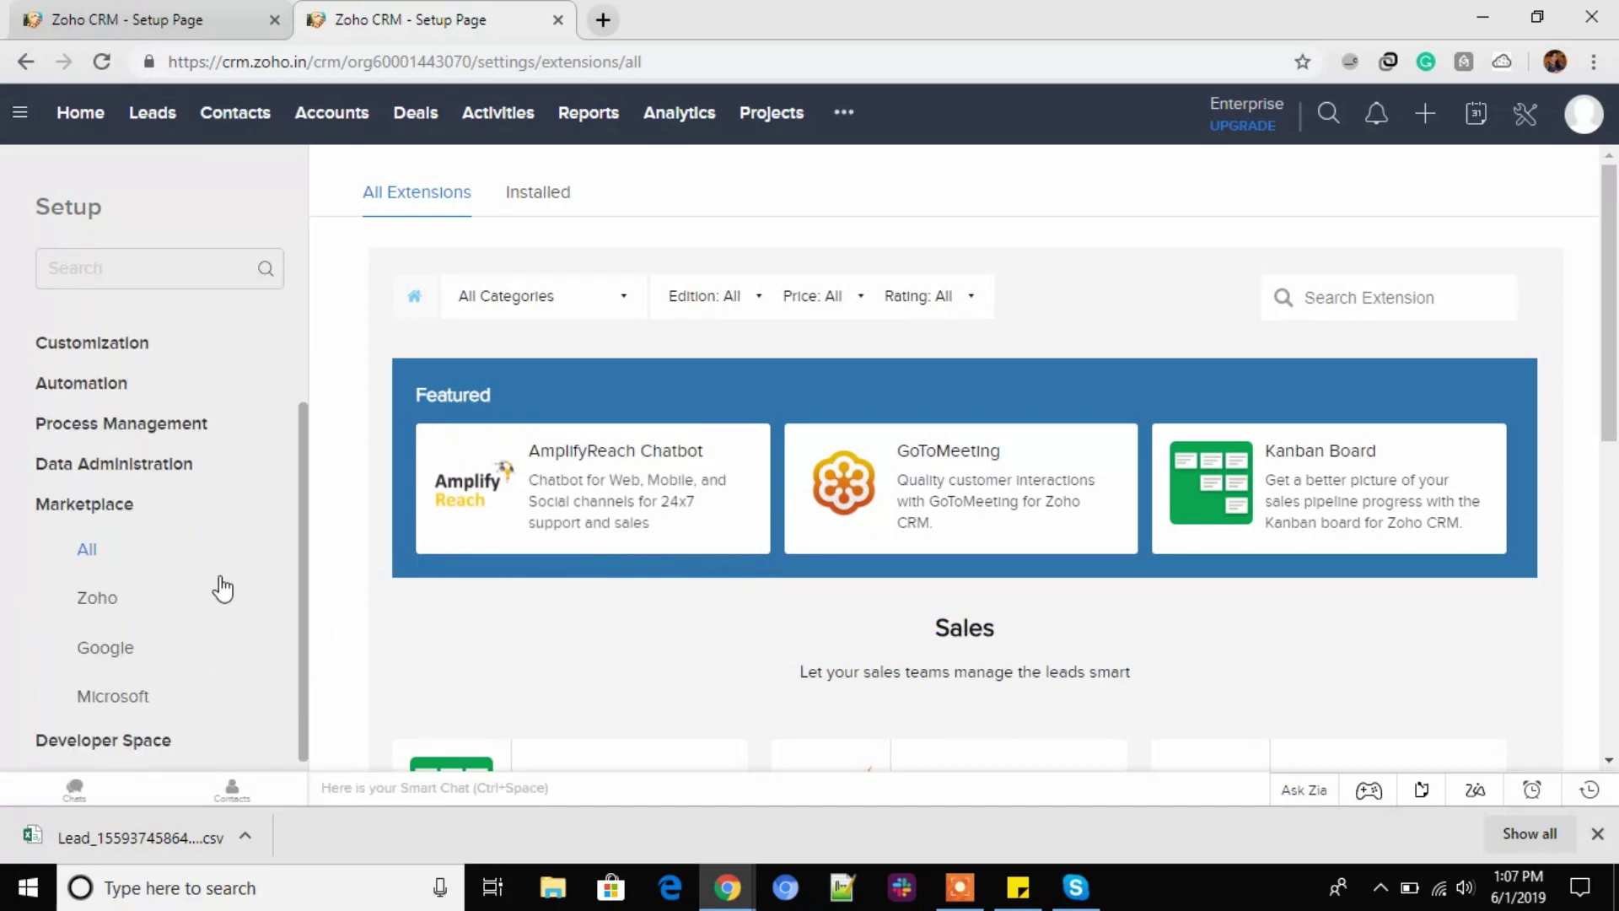
left_click(97, 601)
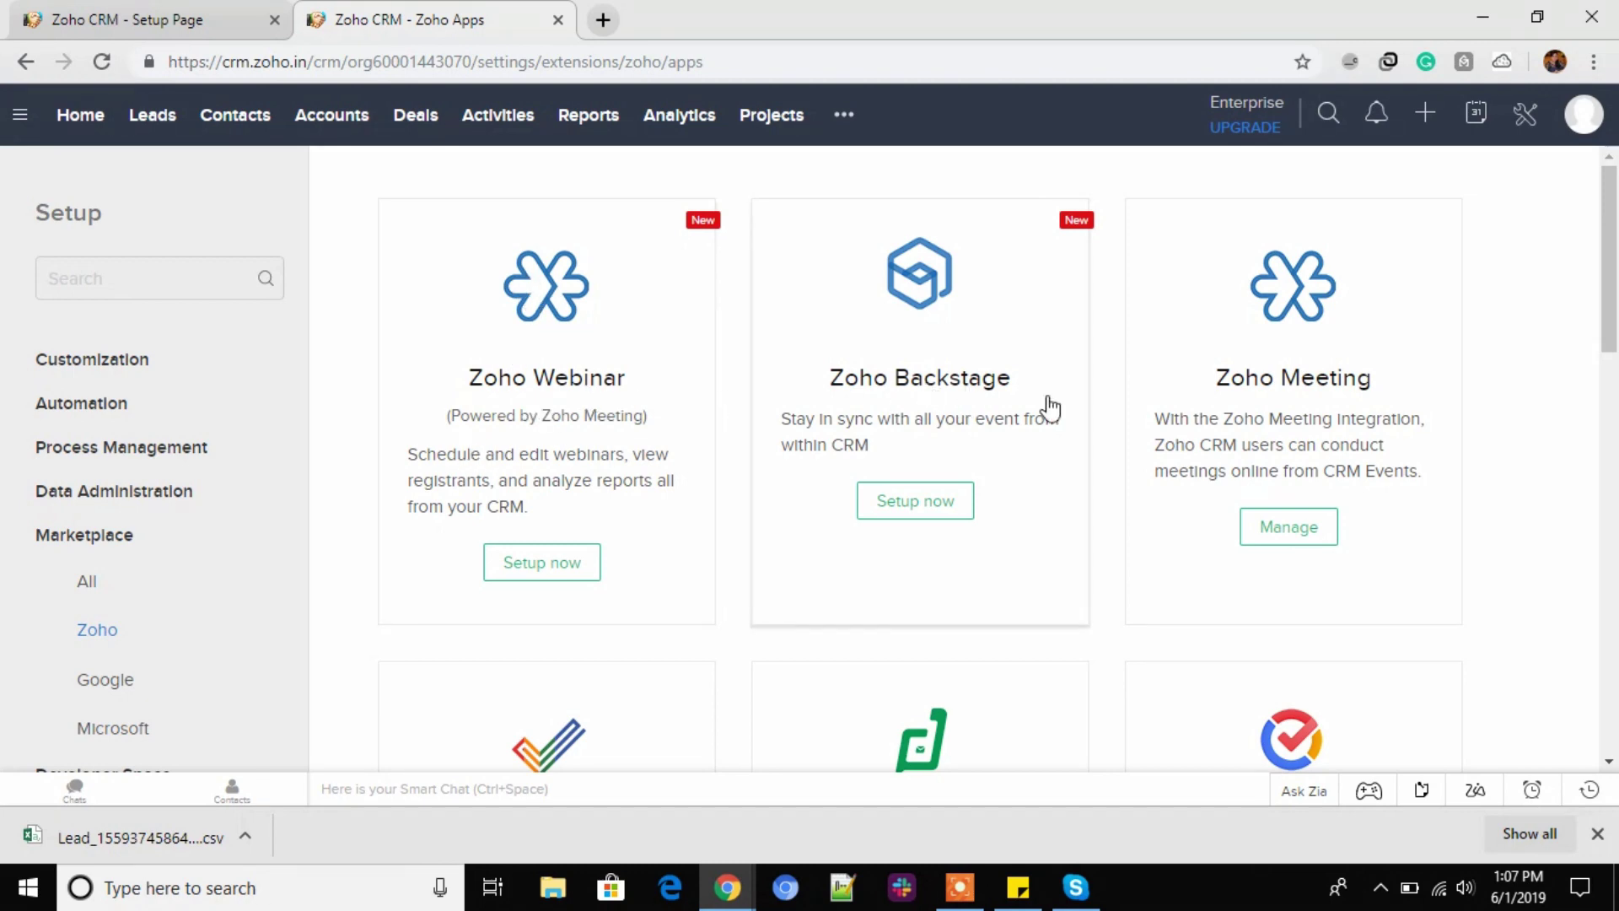
scroll(1004, 477, "down", 4)
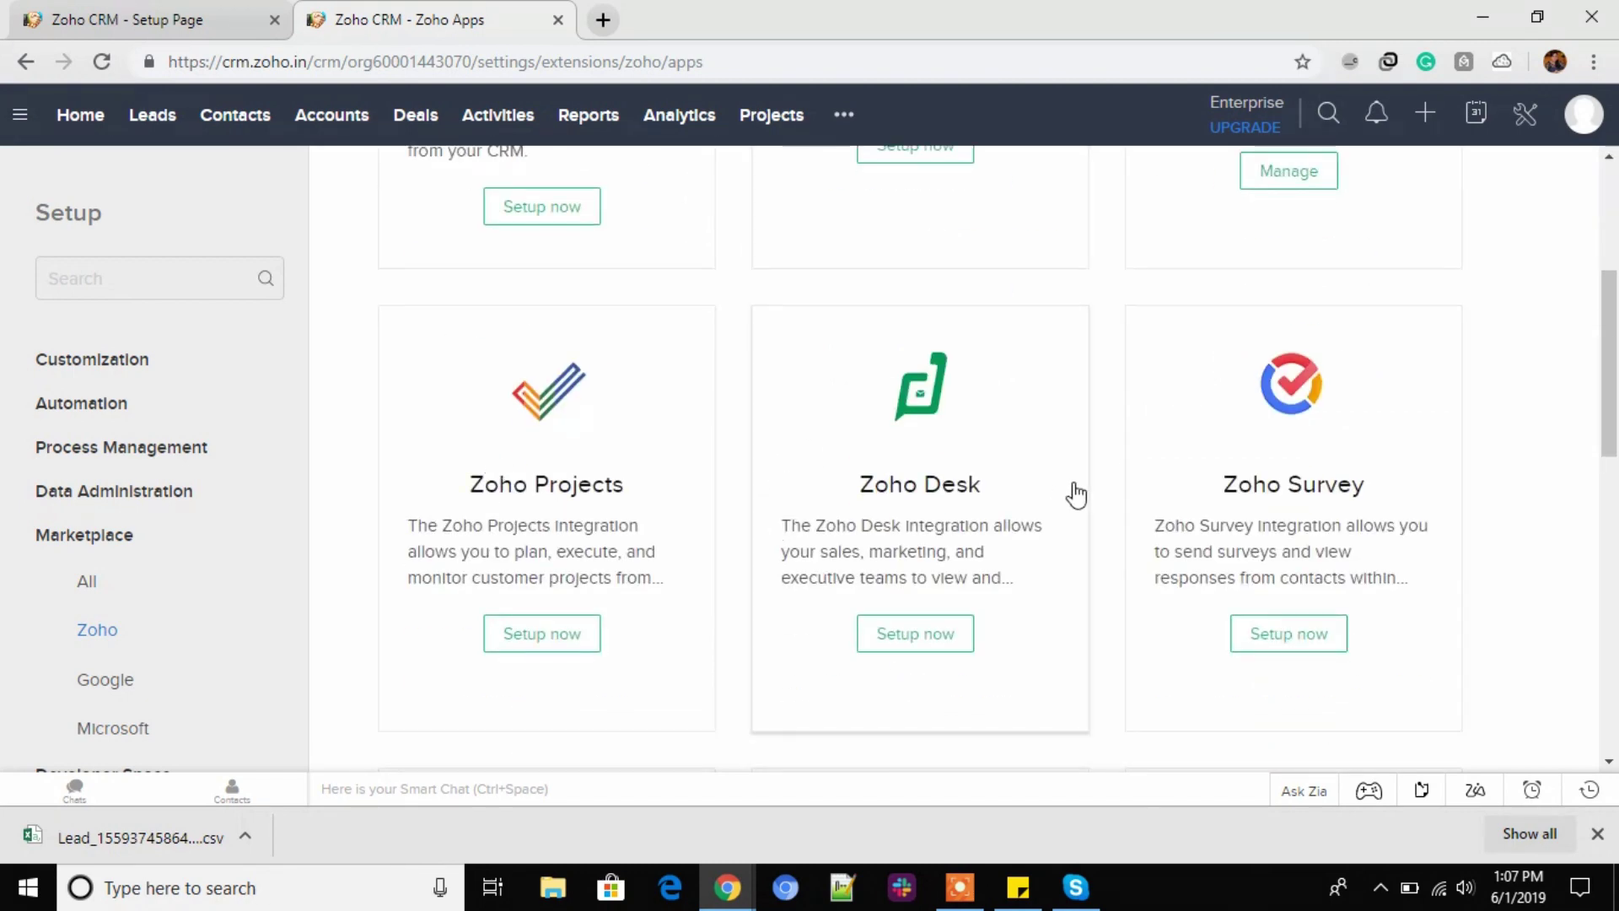
scroll(1362, 495, "down", 5)
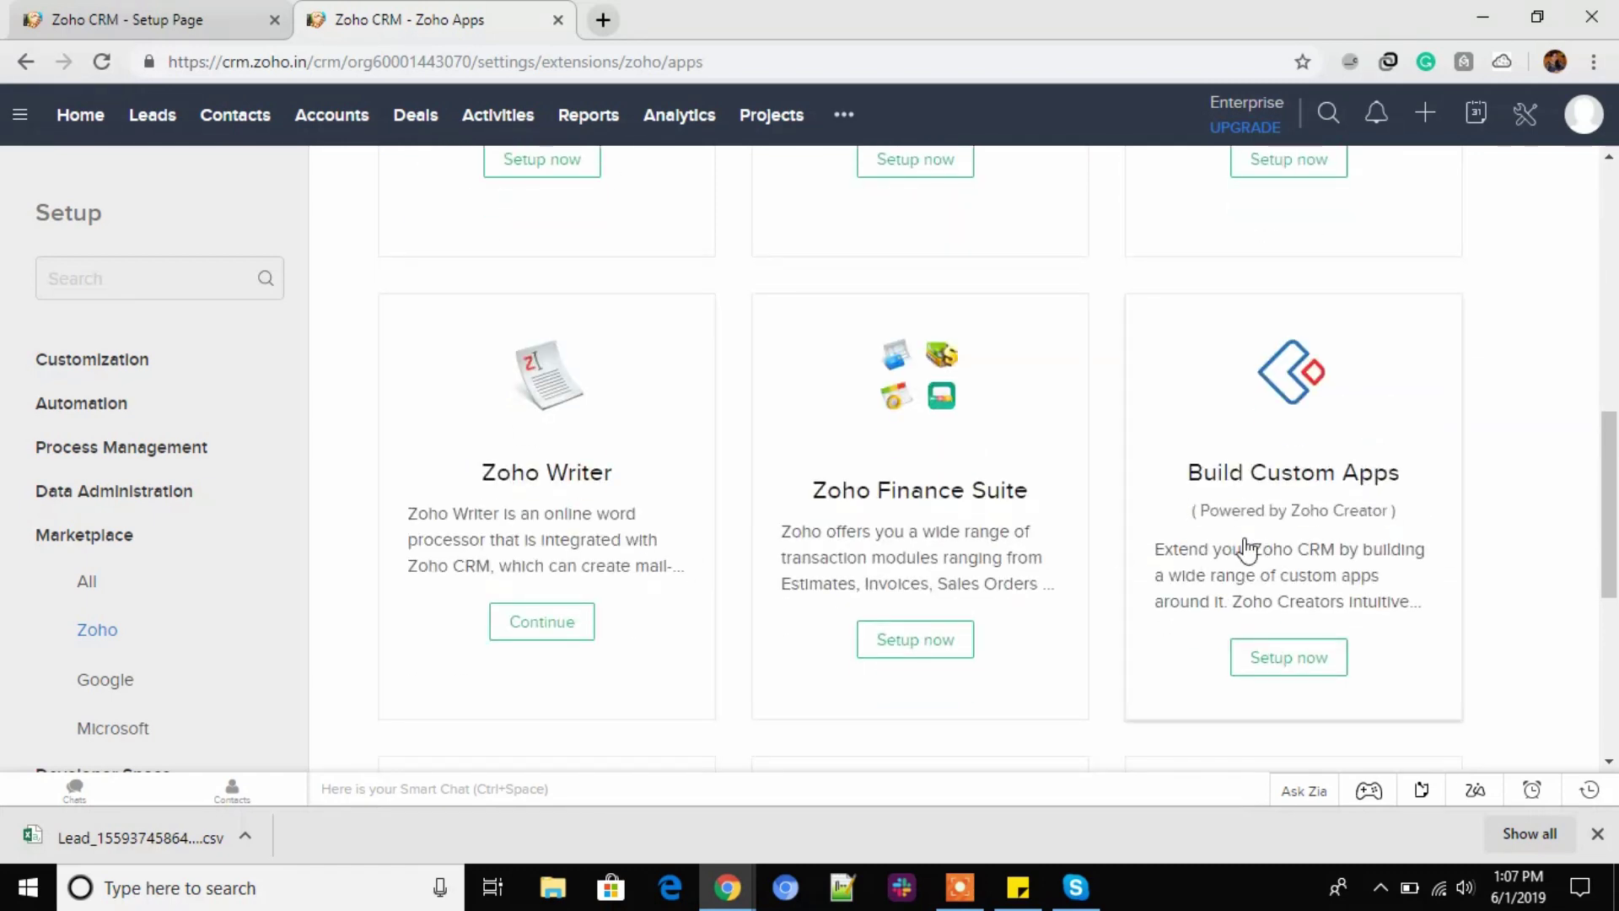
scroll(1247, 551, "down", 3)
scroll(594, 581, "up", 12)
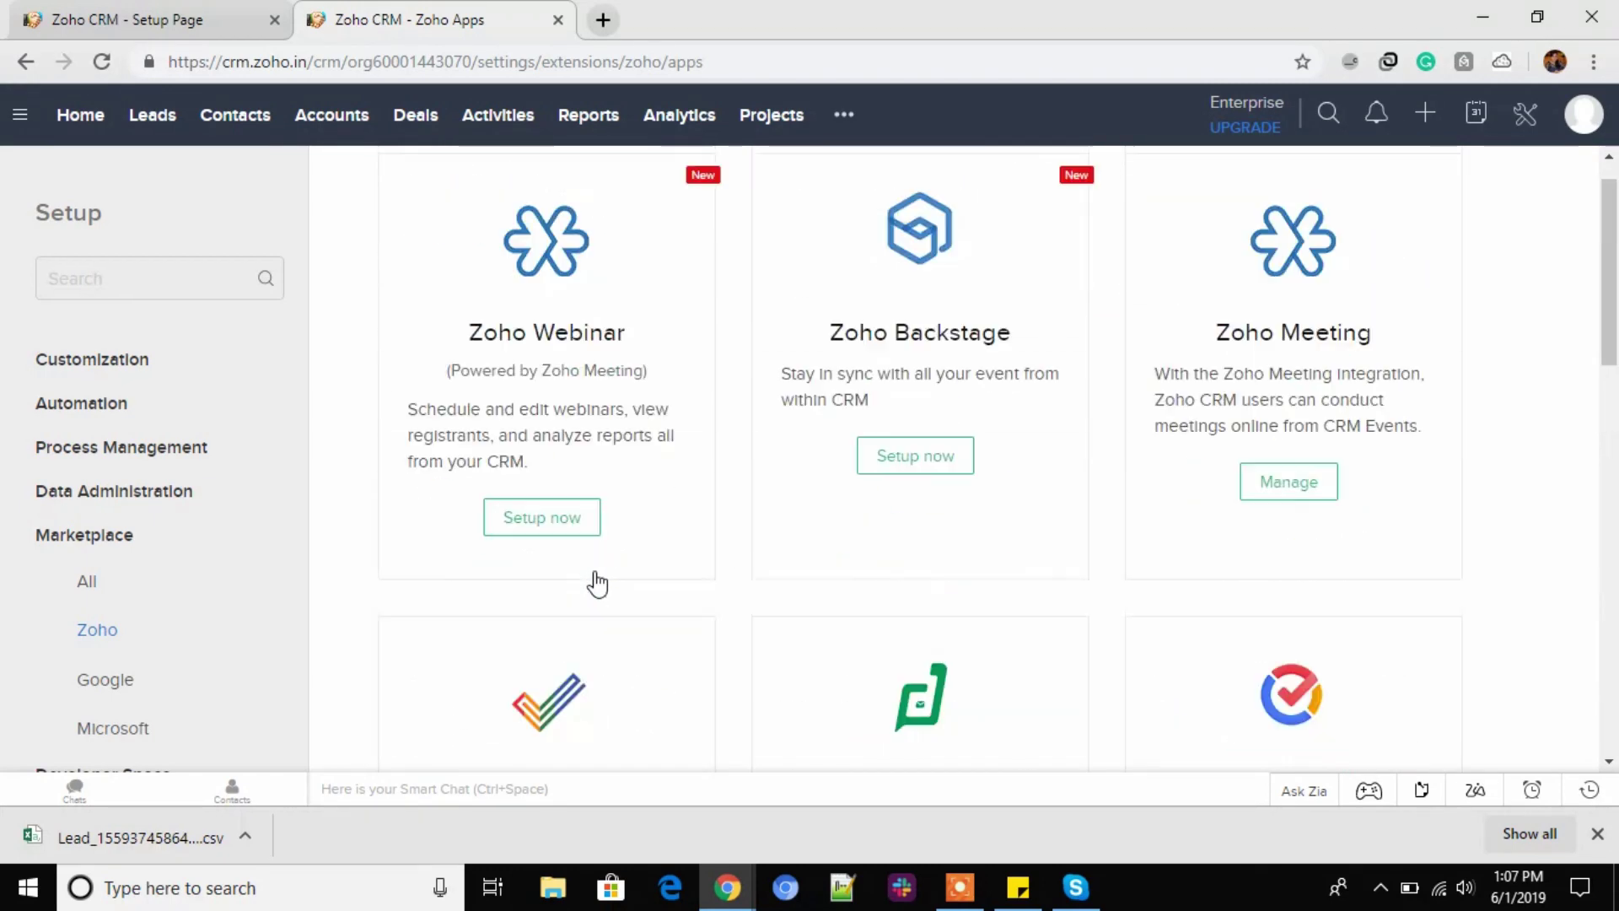
left_click(81, 580)
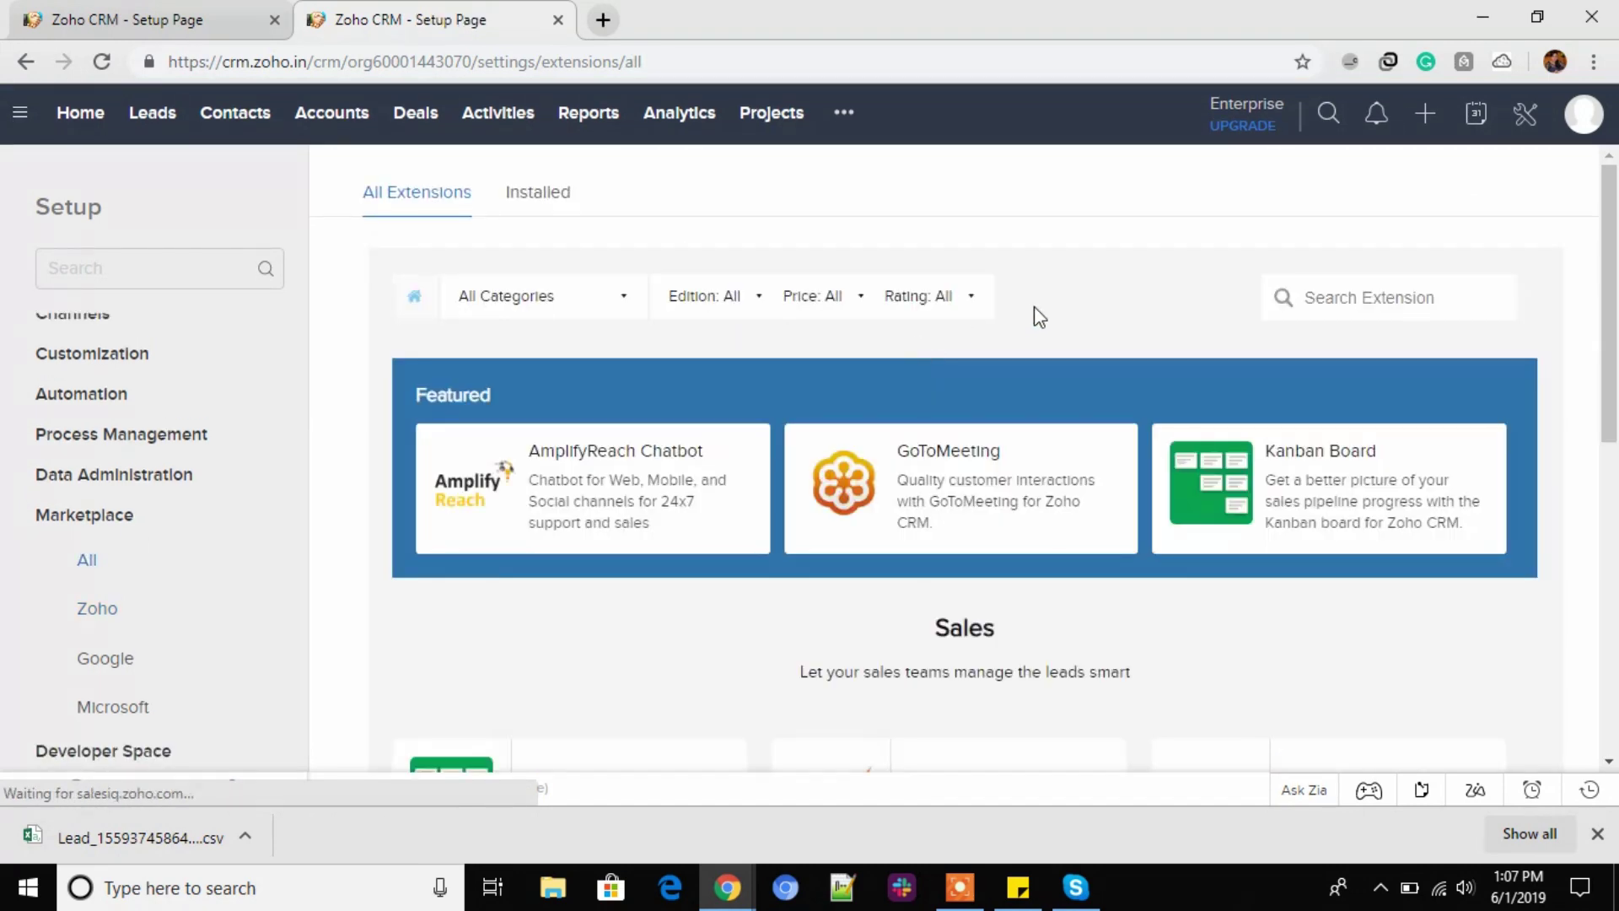
Search extensions for 'zoho sign' and review the Zoho Sign for Zoho CRM page.
left_click(1333, 305)
type("zoho sign")
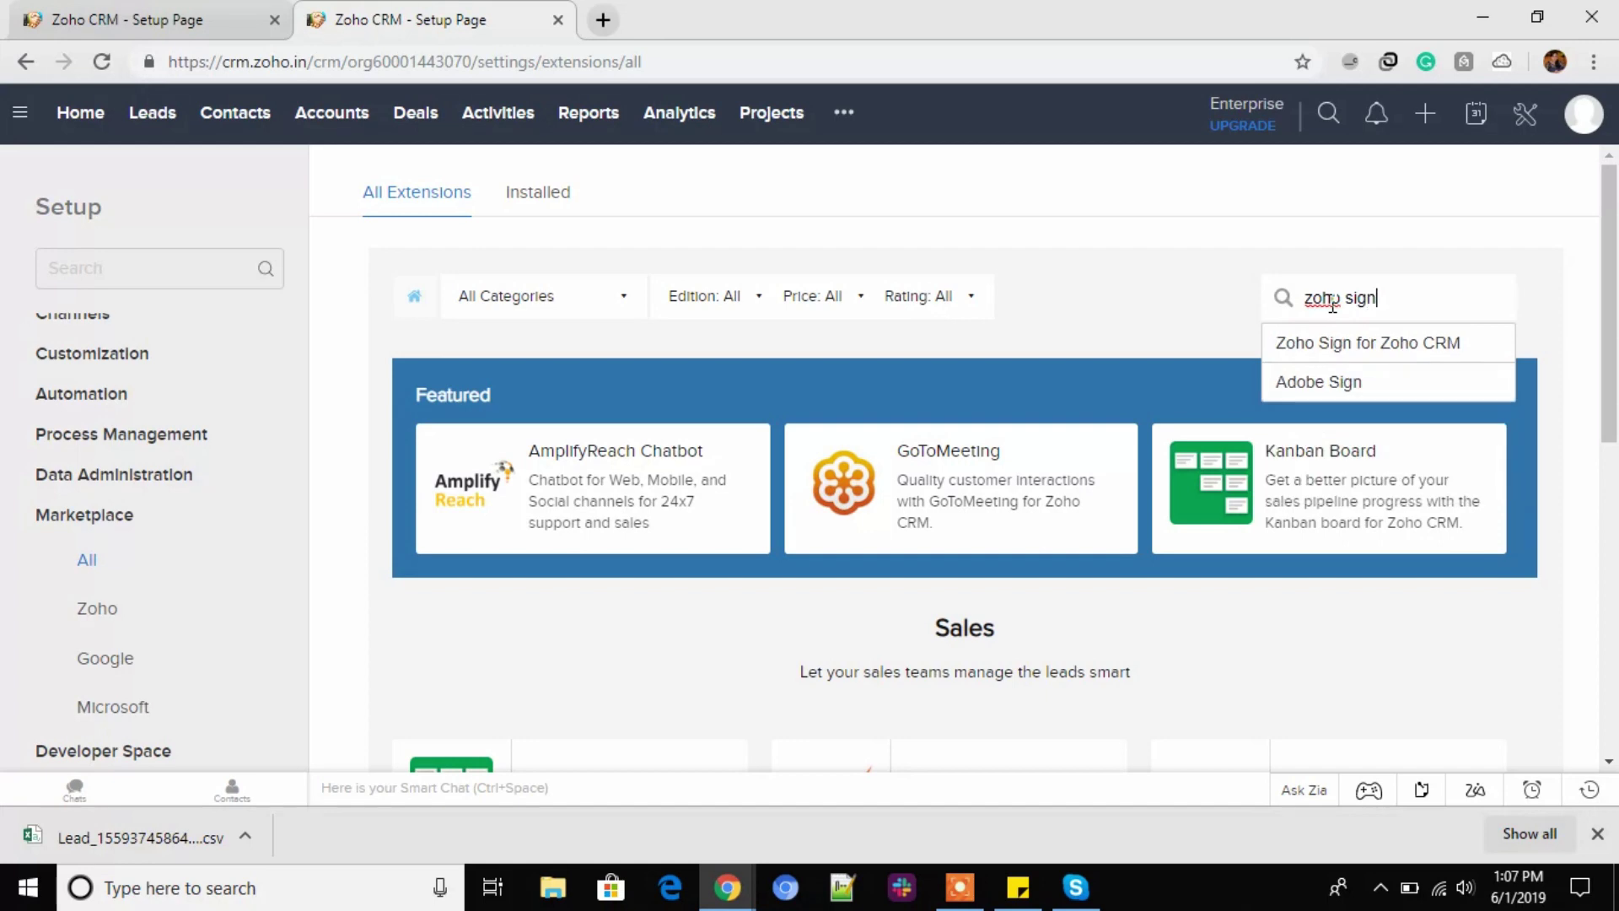
left_click(1355, 339)
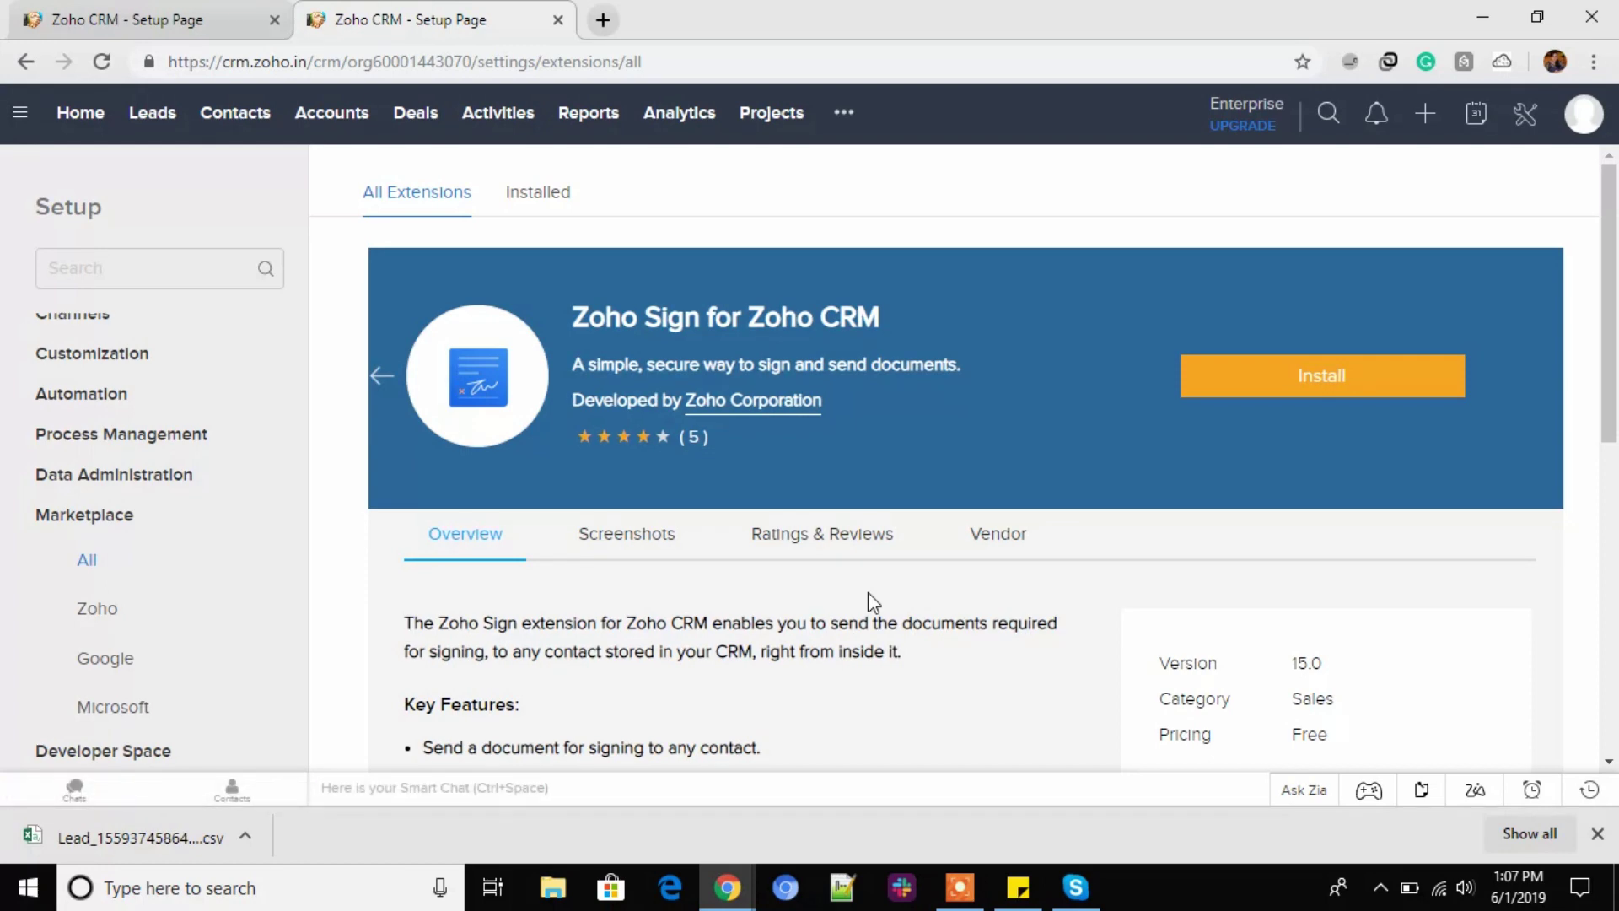
scroll(928, 396, "down", 1)
scroll(1265, 380, "up", 1)
scroll(1194, 717, "down", 1)
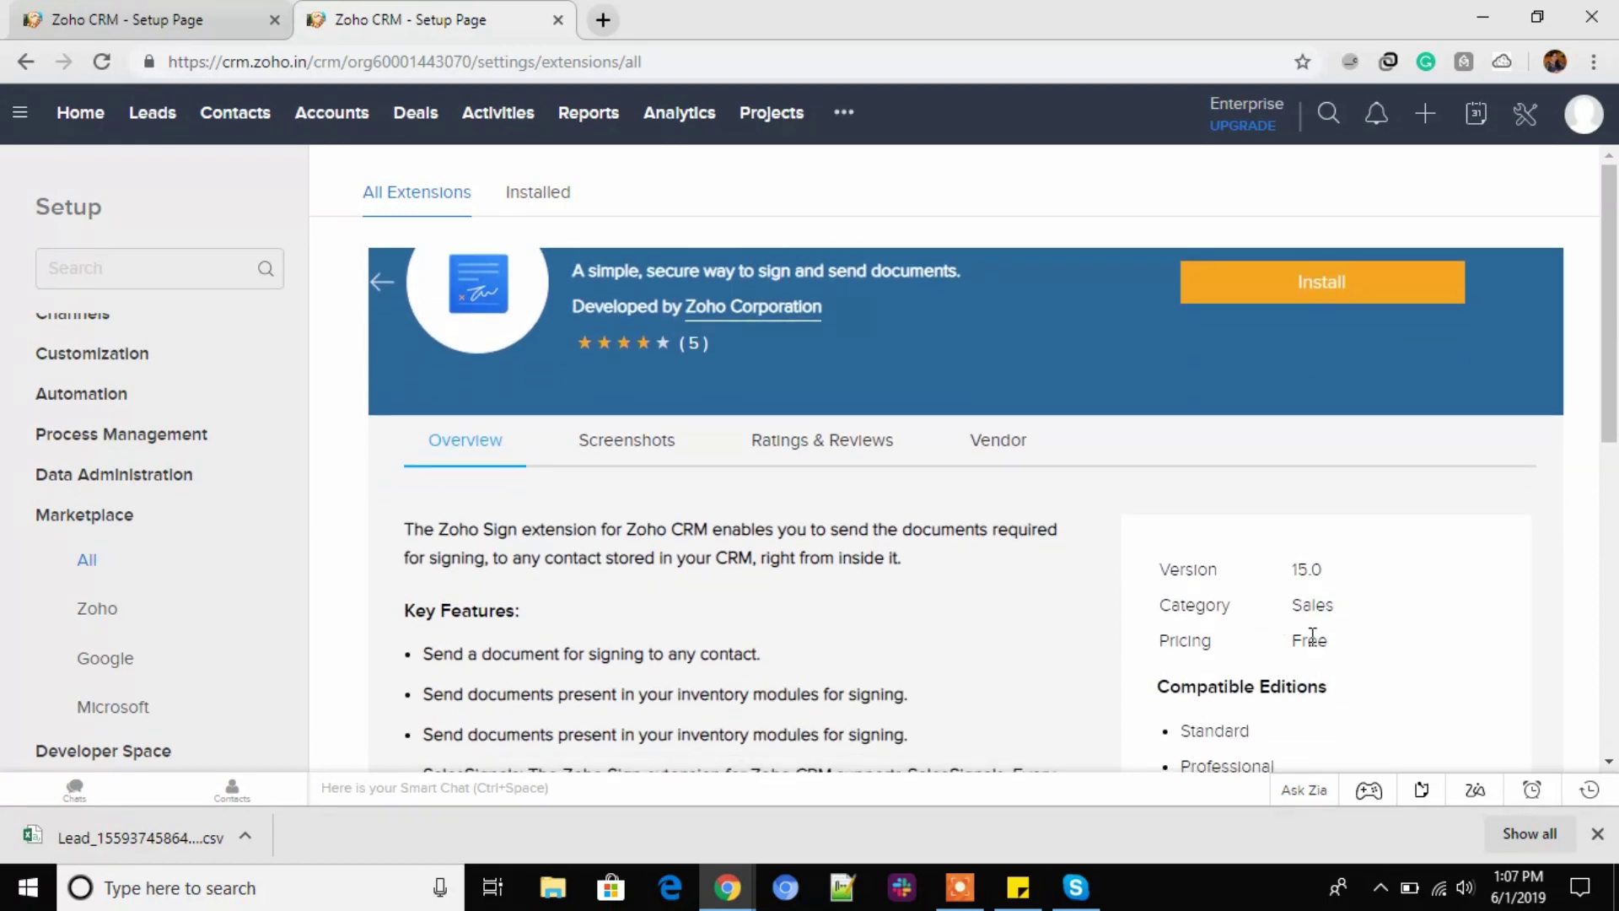
double_click(1312, 634)
left_click(1121, 645)
scroll(593, 524, "down", 5)
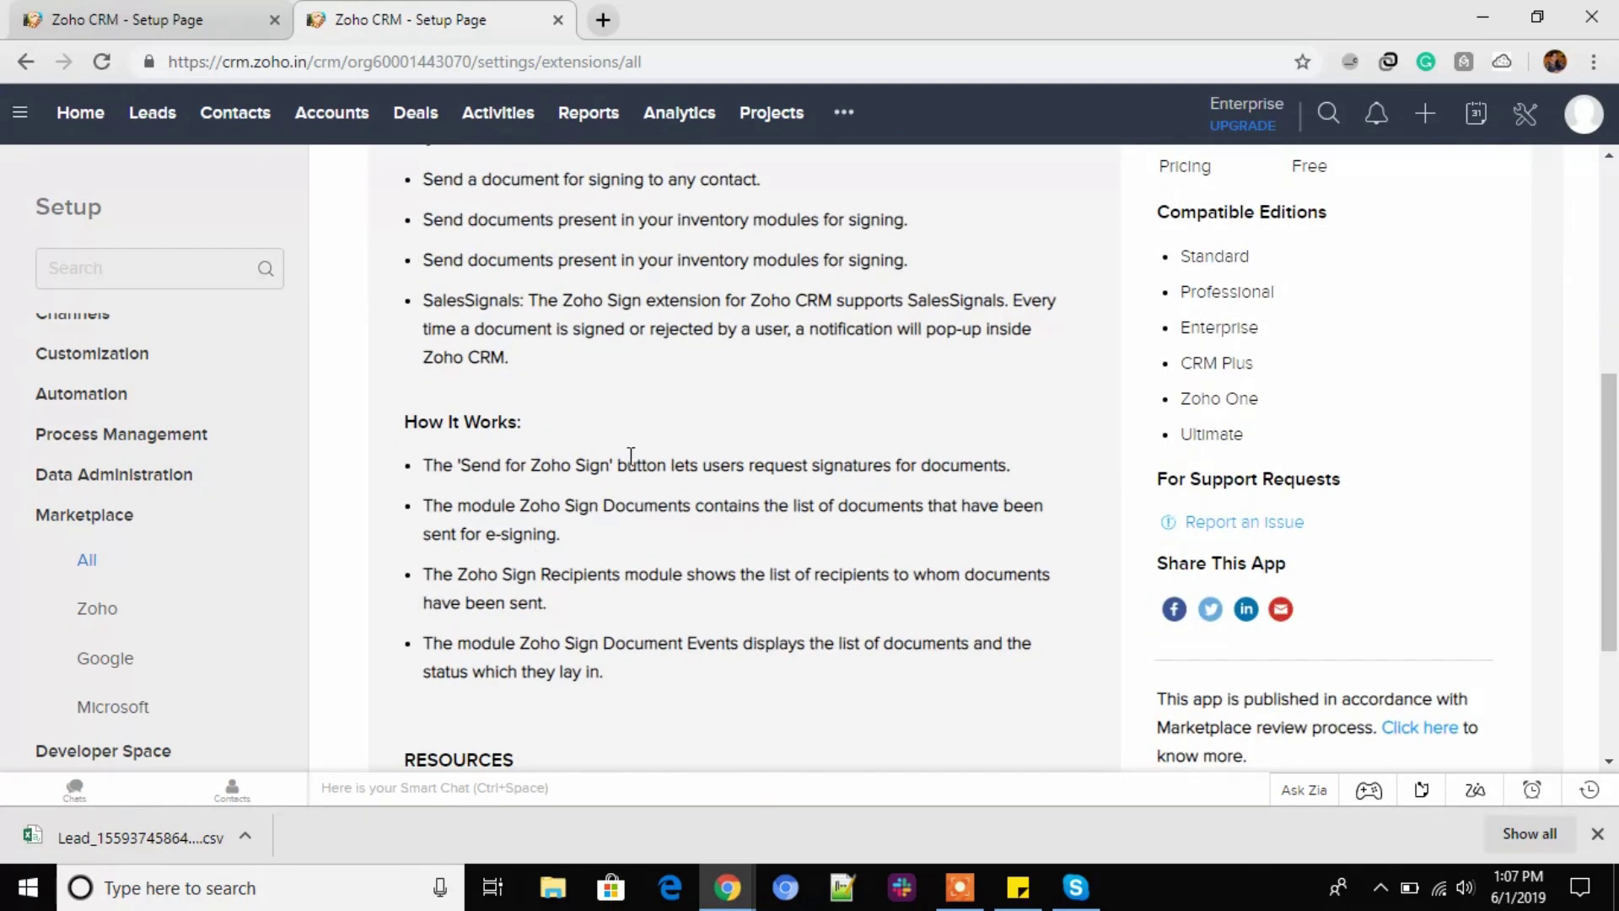
scroll(631, 456, "up", 1)
scroll(1221, 351, "up", 5)
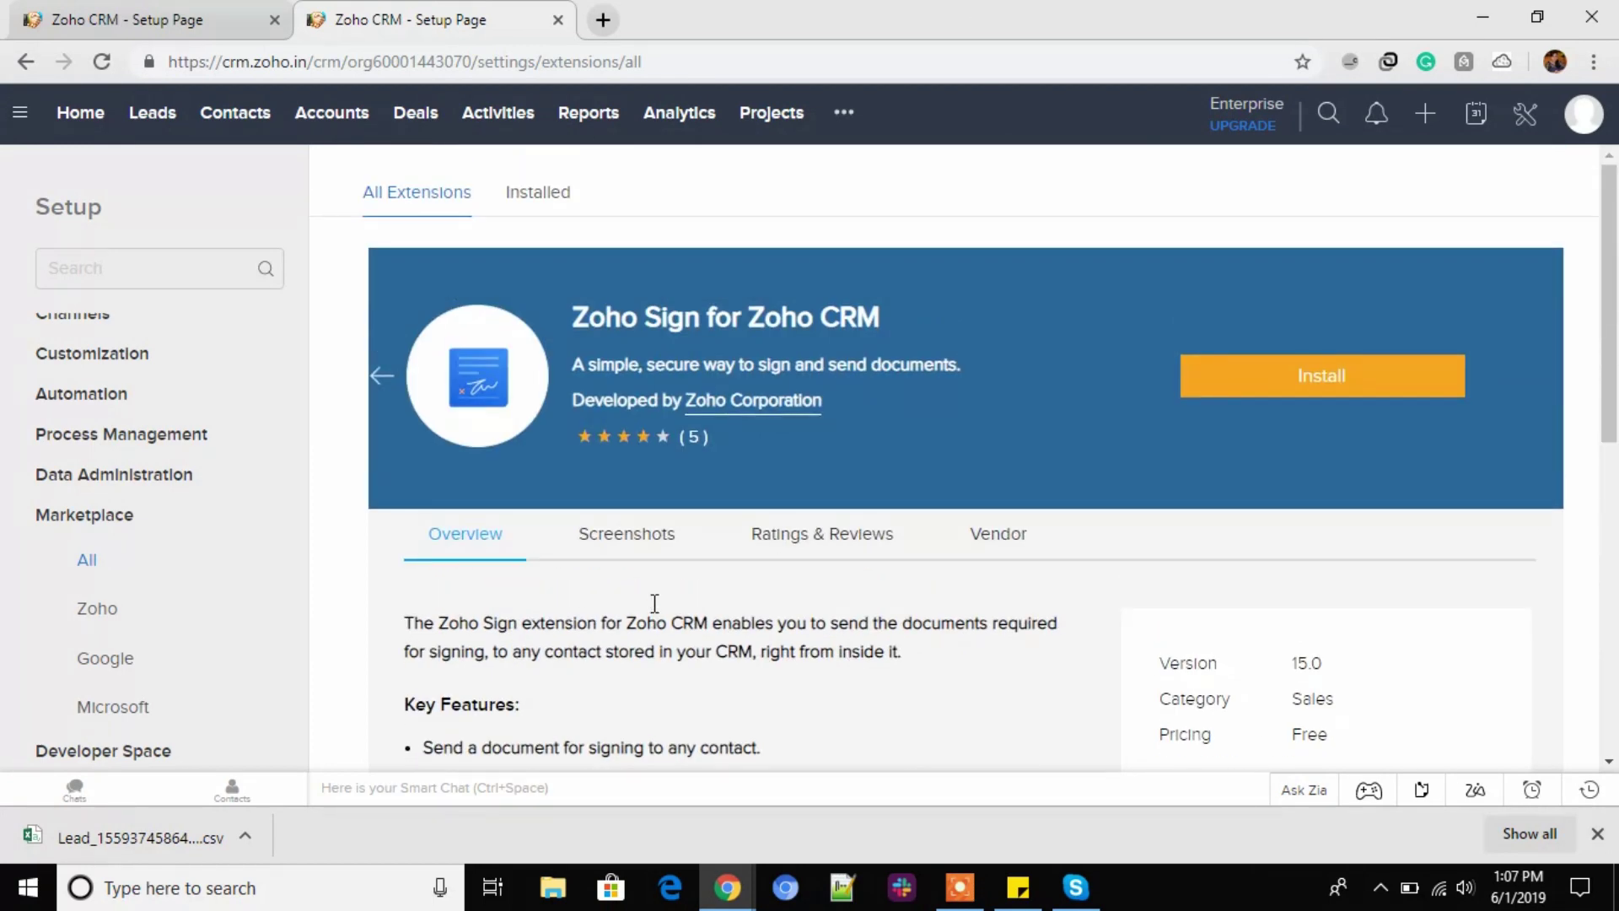
scroll(654, 602, "down", 1)
scroll(511, 595, "down", 8)
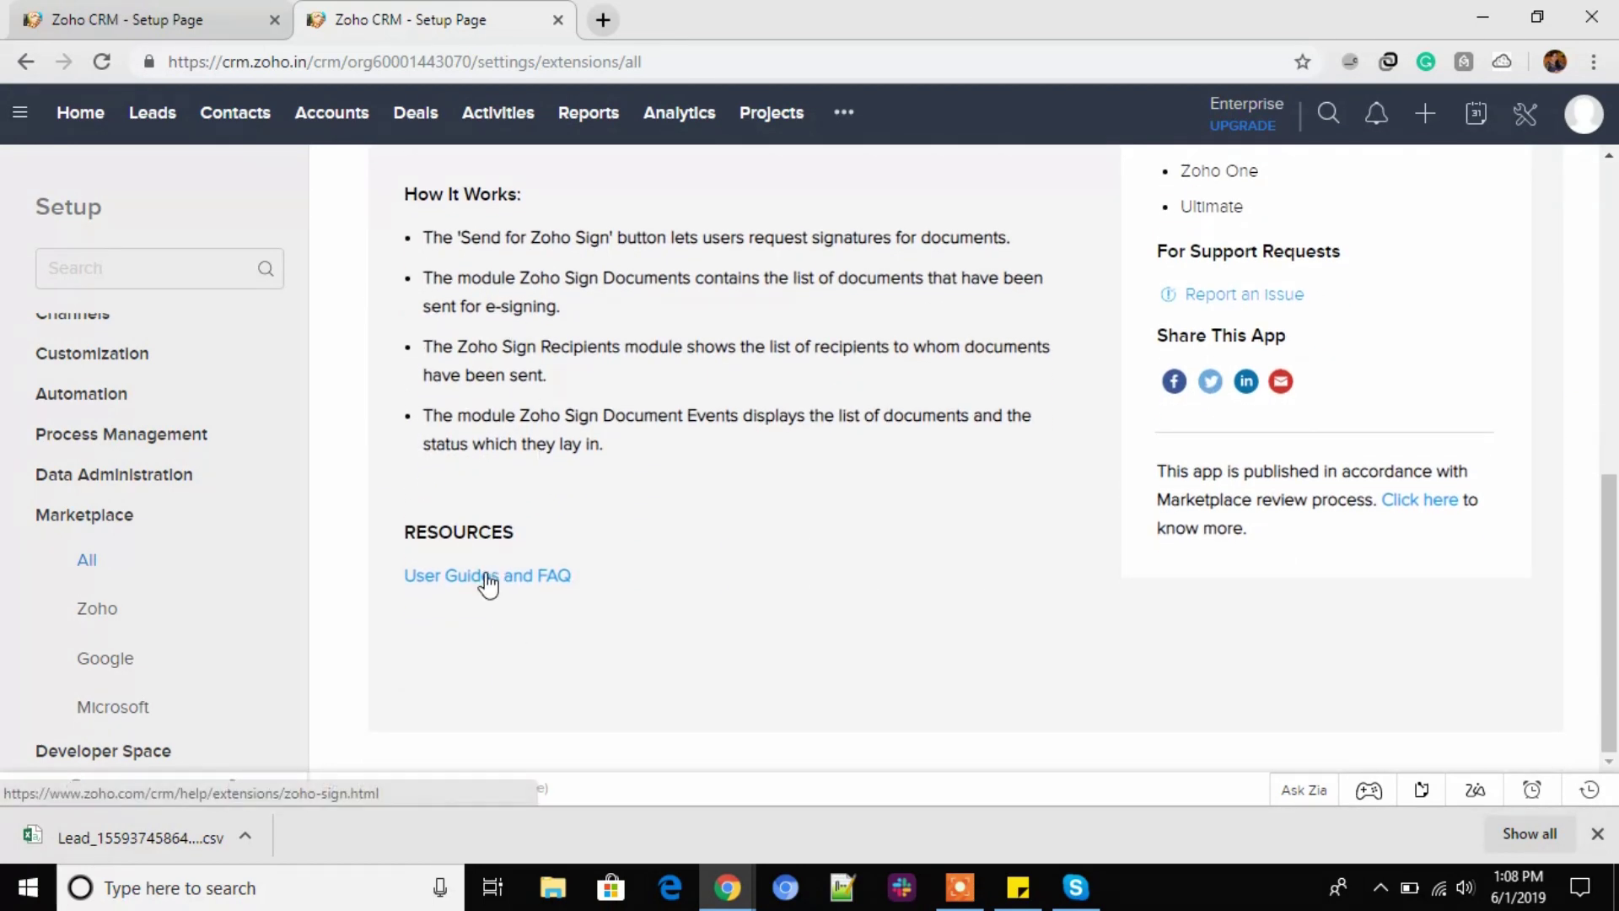
scroll(751, 572, "up", 1)
scroll(589, 542, "up", 10)
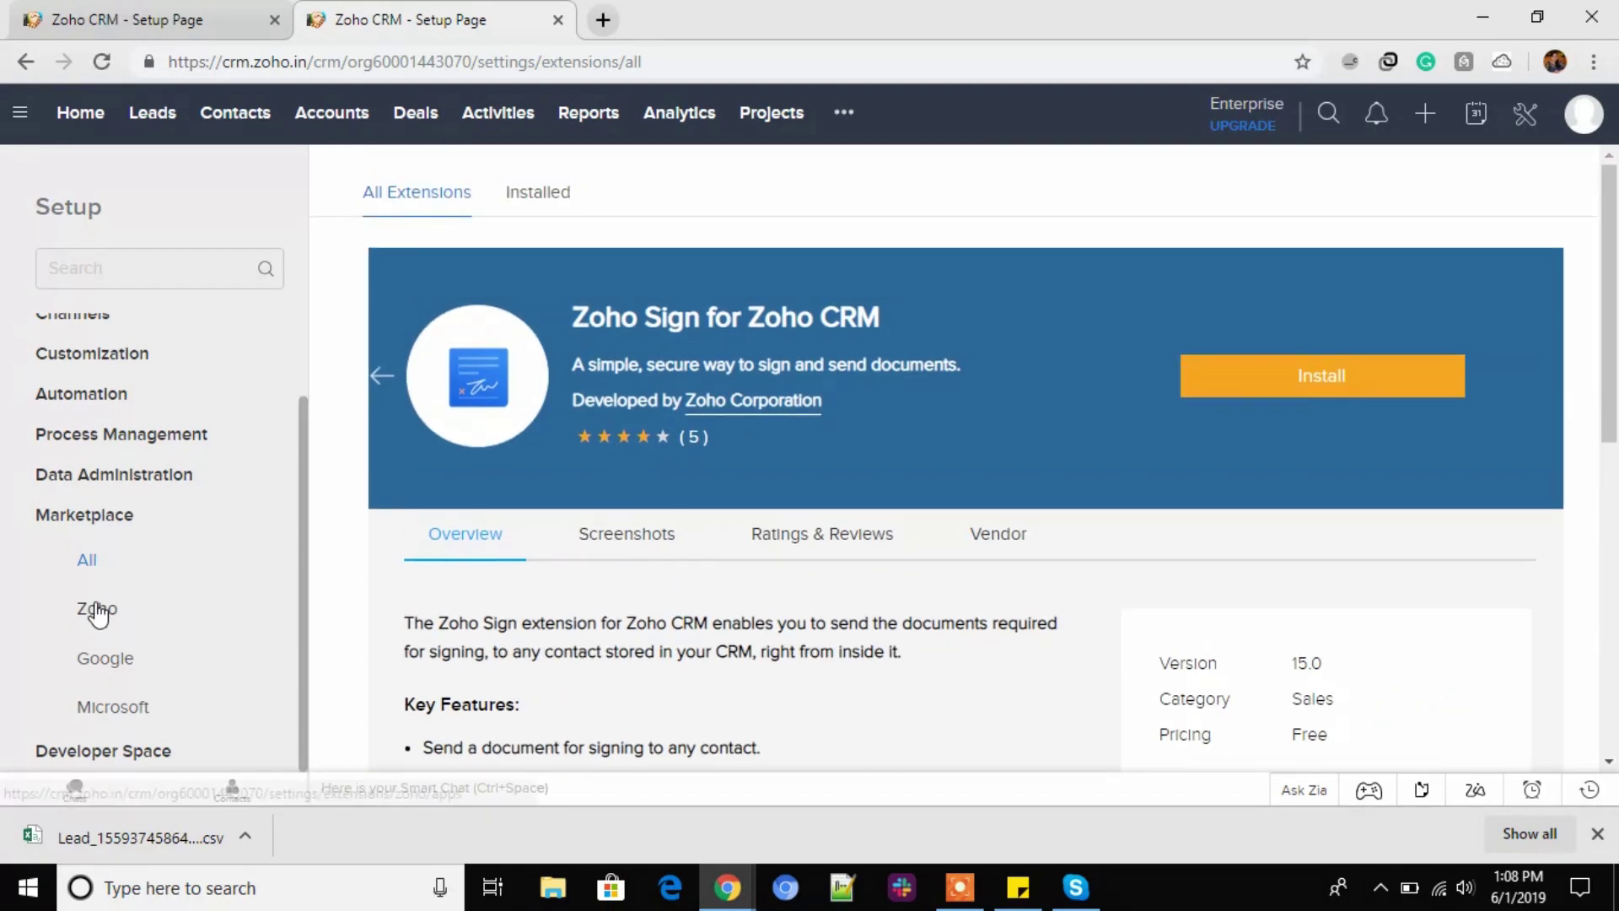
Check the Installed extensions, then return to All extensions.
left_click(530, 203)
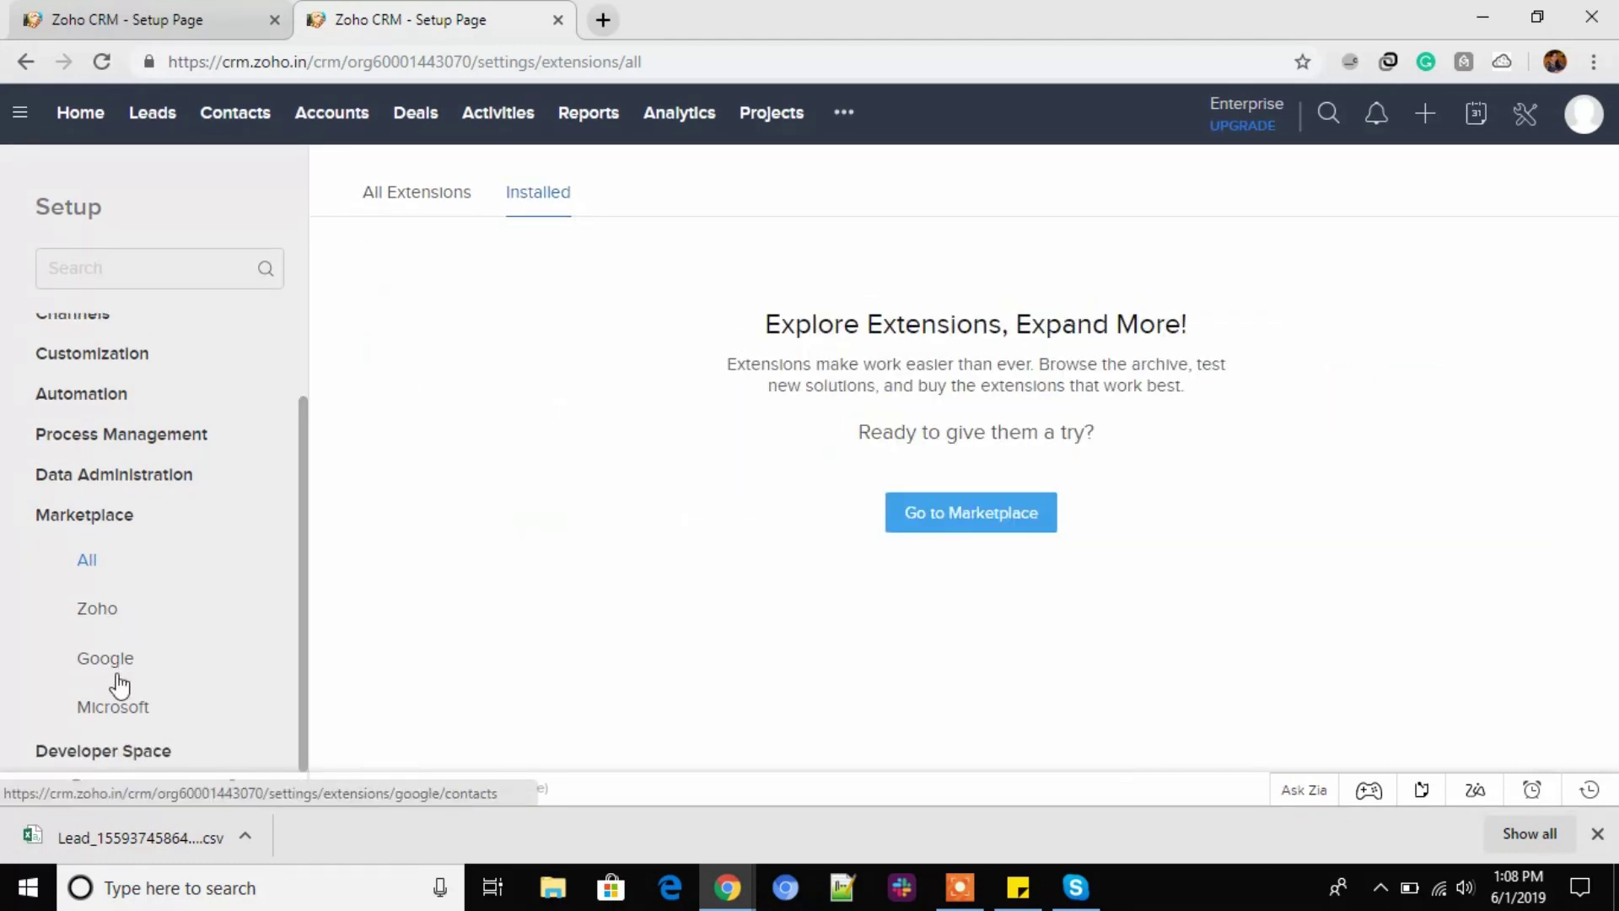
left_click(88, 562)
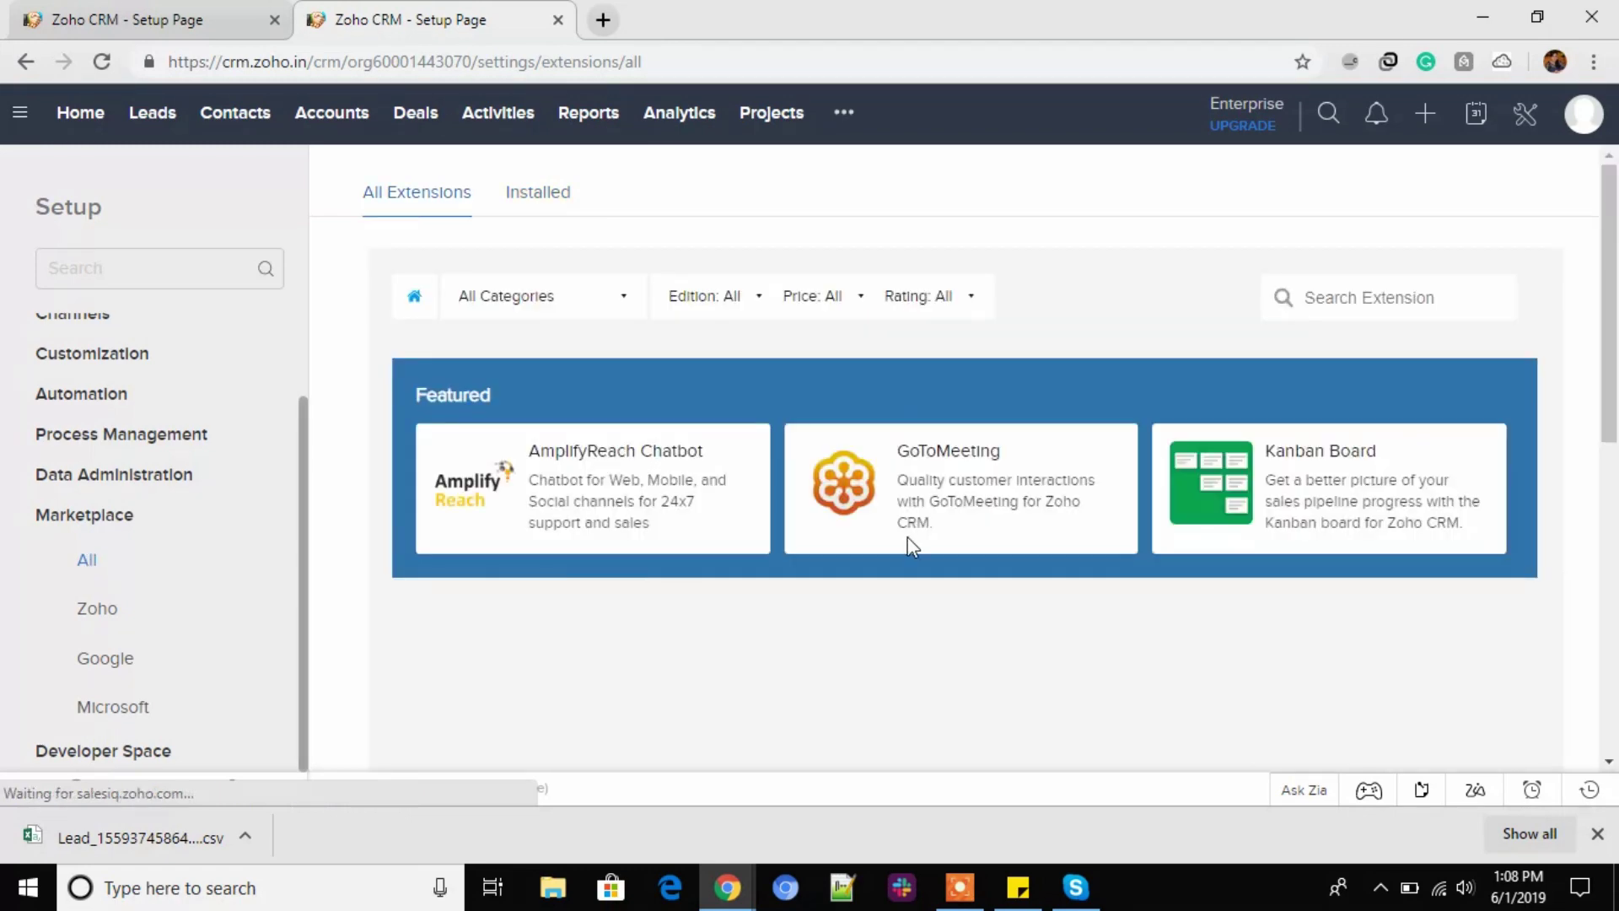
scroll(824, 448, "down", 1)
scroll(824, 448, "up", 1)
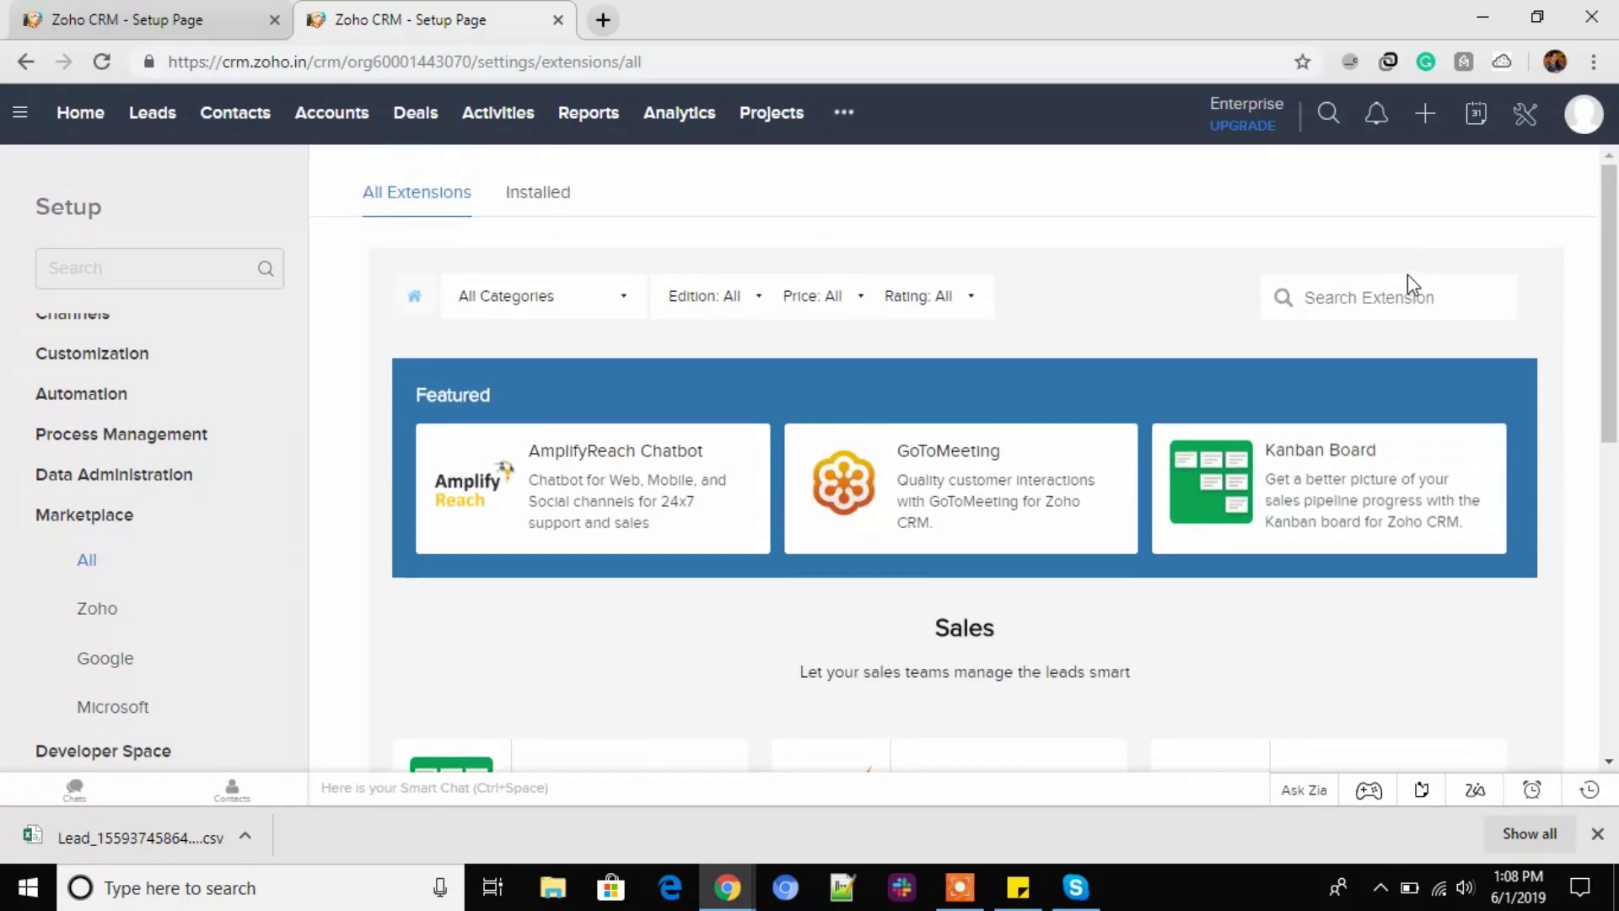
Search 'mailchi' and open the MailChimp extension details.
left_click(1368, 284)
type("mailchimp")
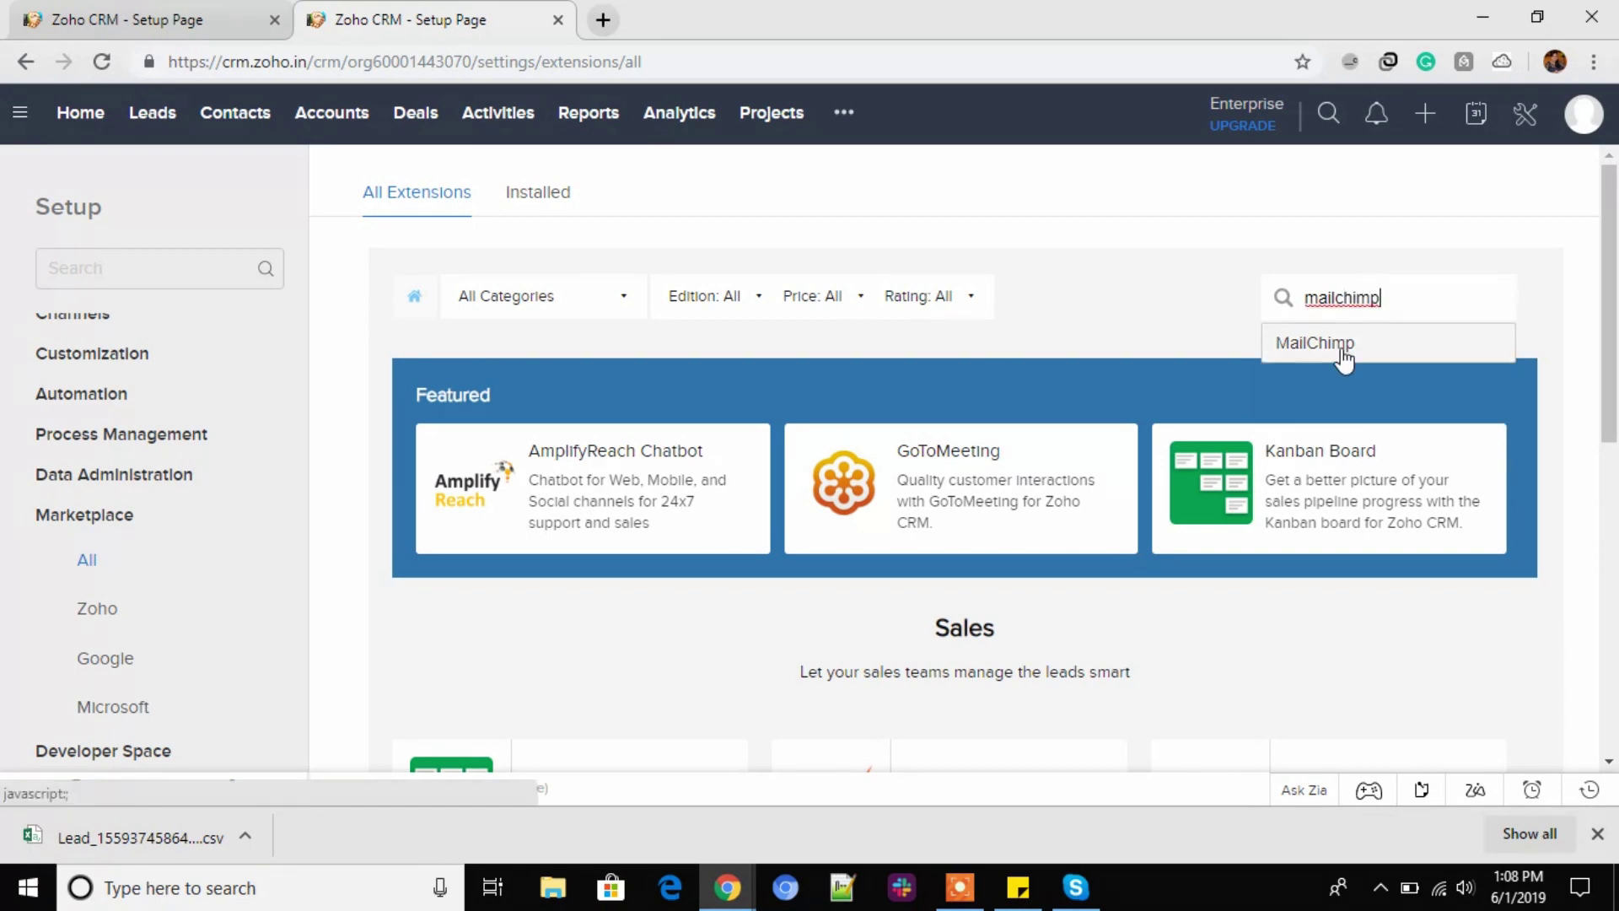
left_click(1341, 345)
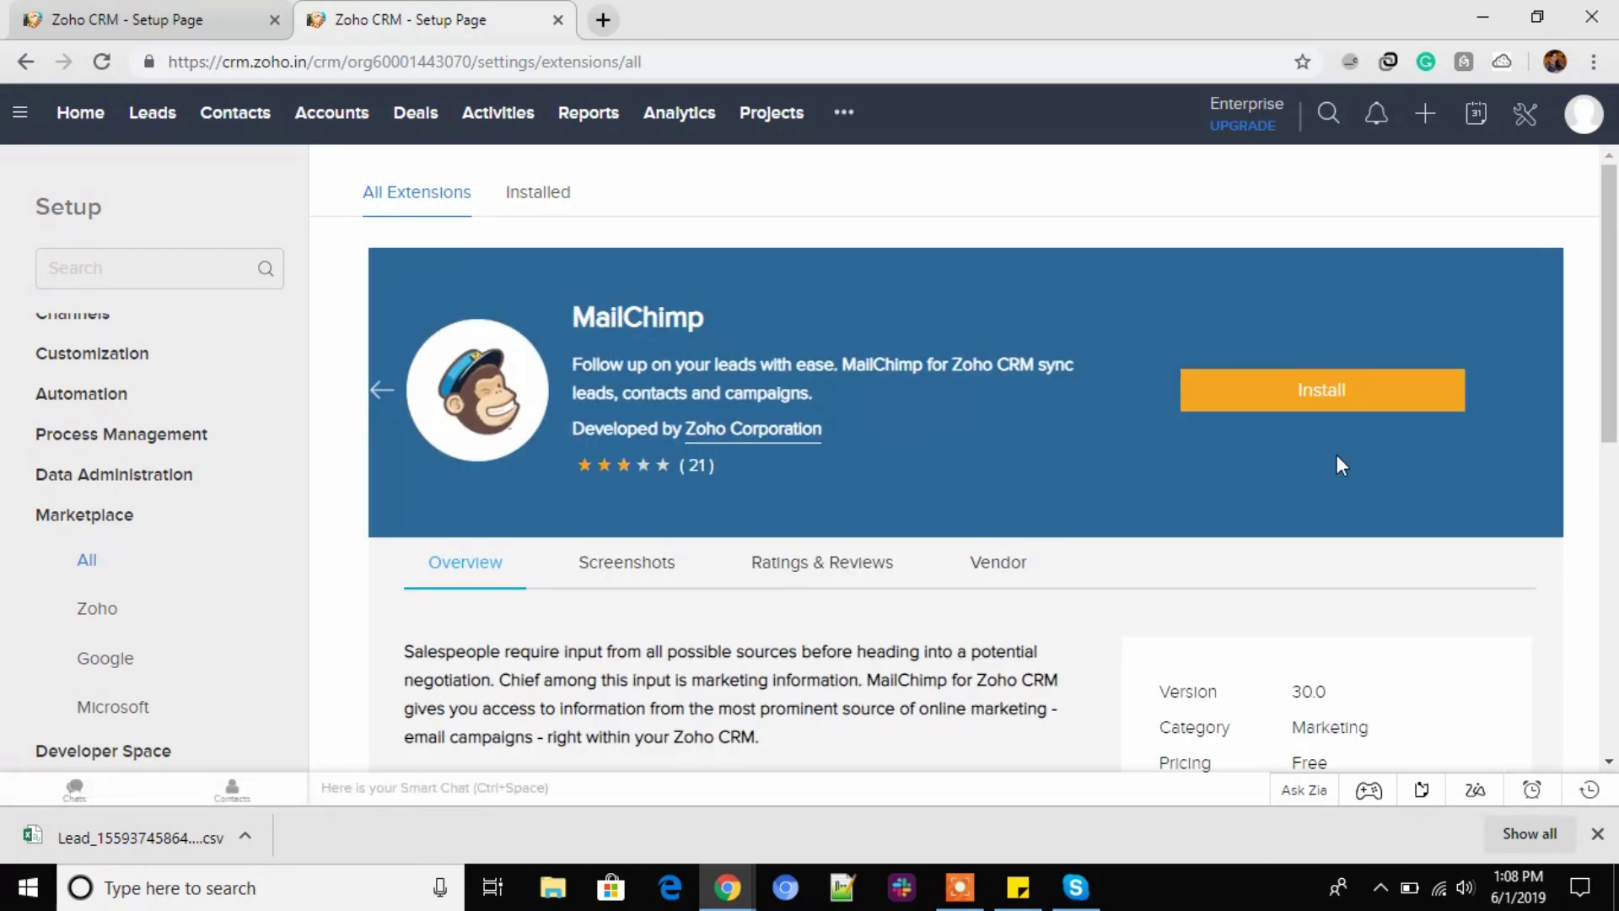
scroll(1233, 546, "down", 5)
scroll(595, 603, "up", 4)
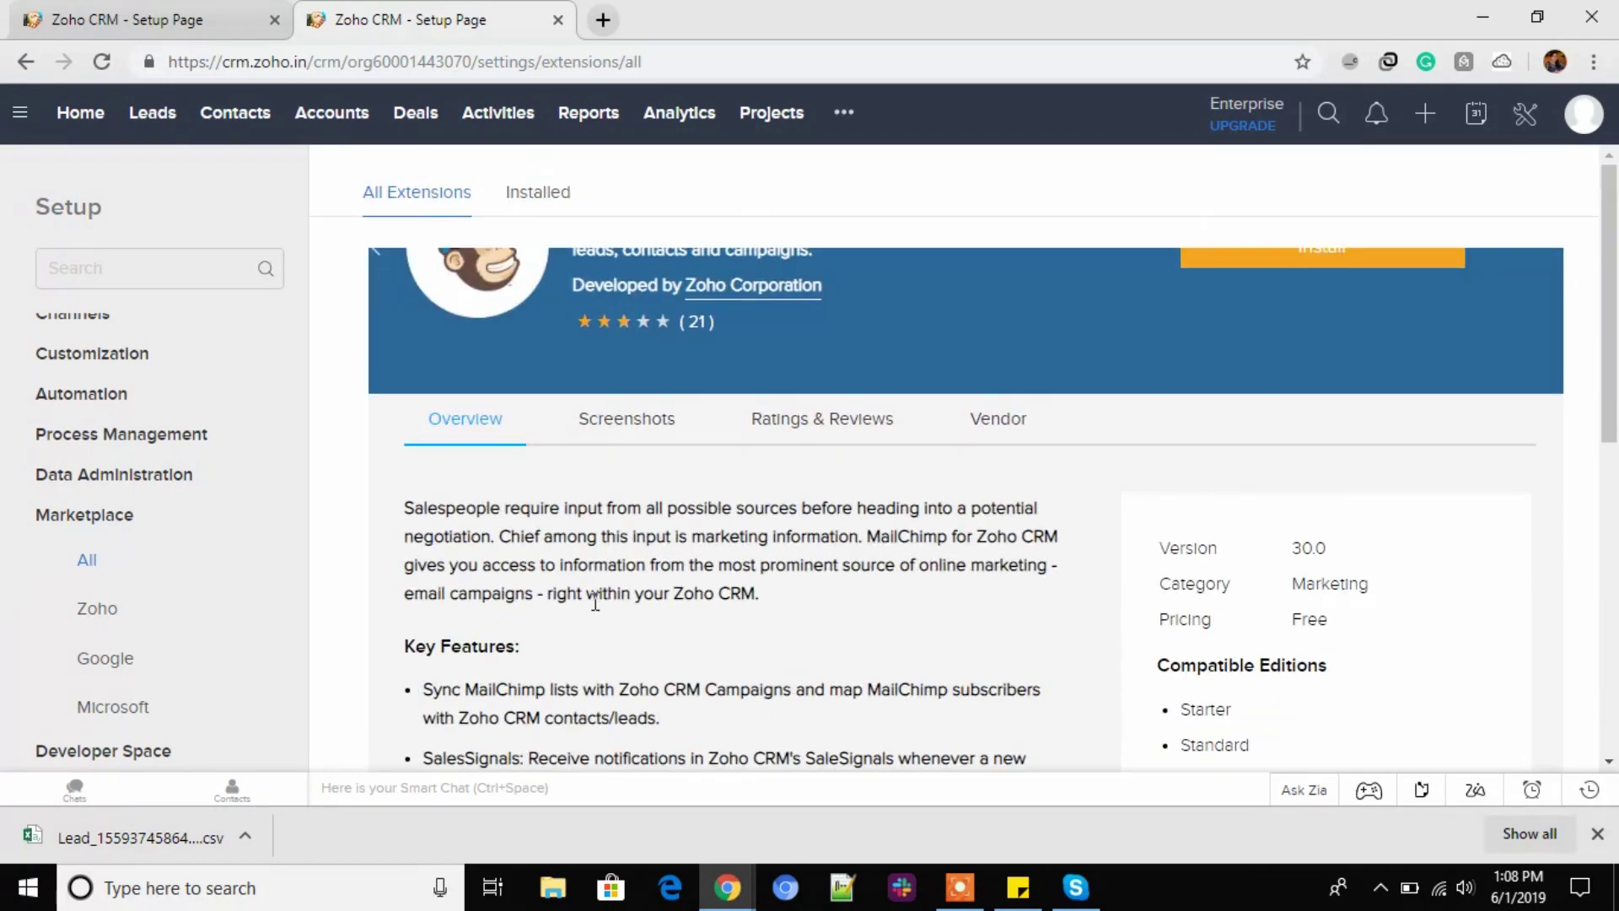
scroll(595, 602, "up", 2)
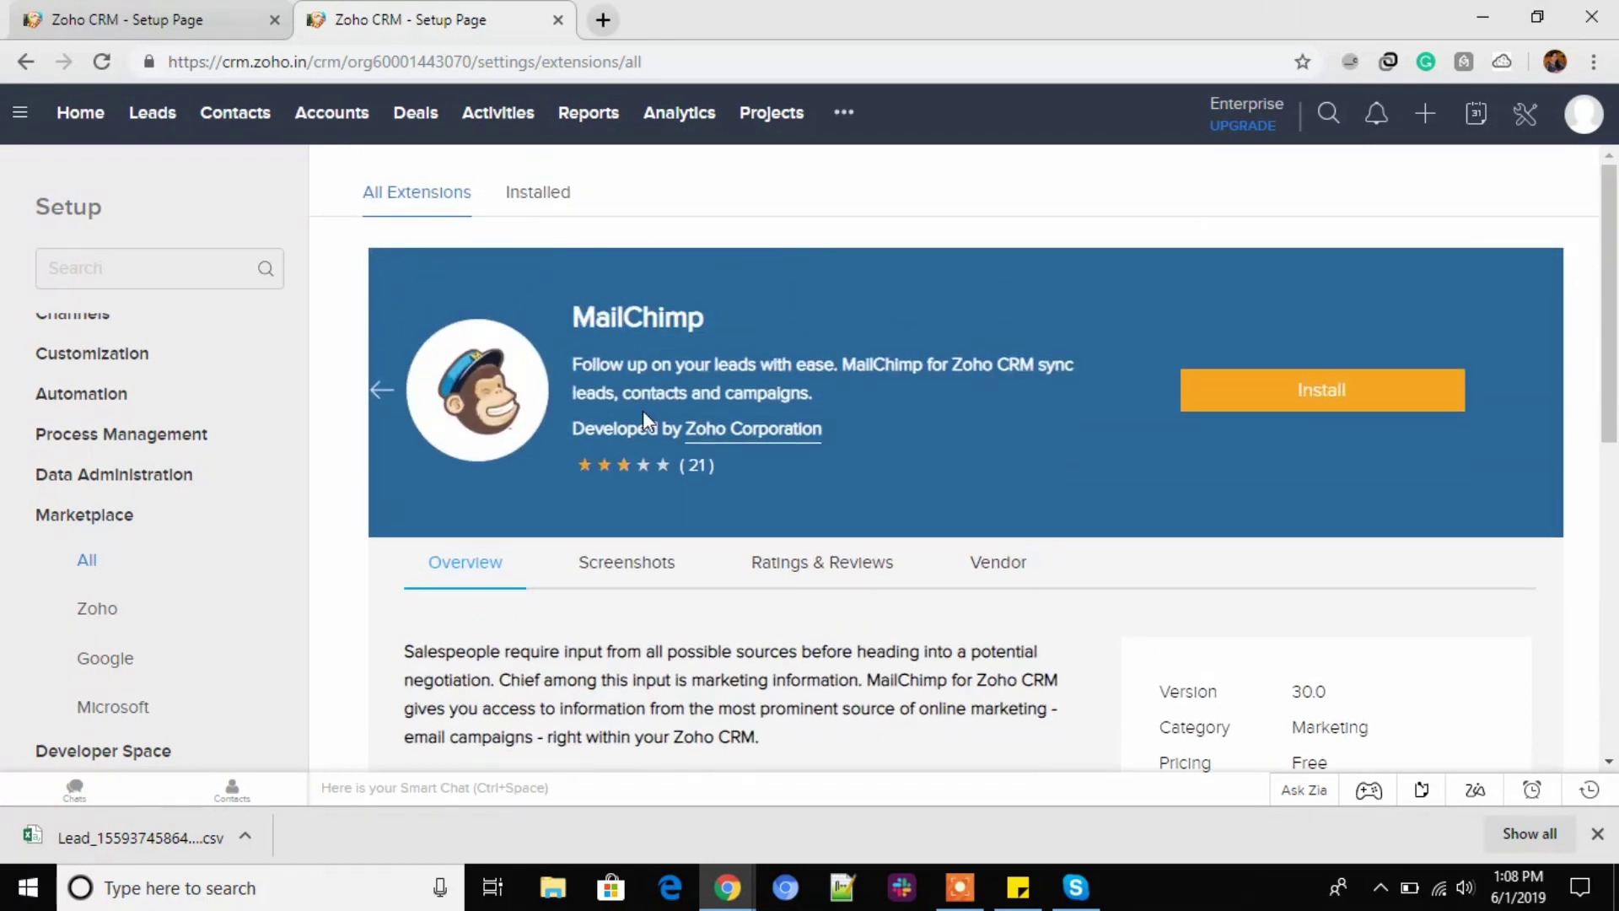
left_click(153, 671)
Close the duplicate Setup tab and read through the Telephony channel's call features.
left_click(253, 29)
middle_click(438, 33)
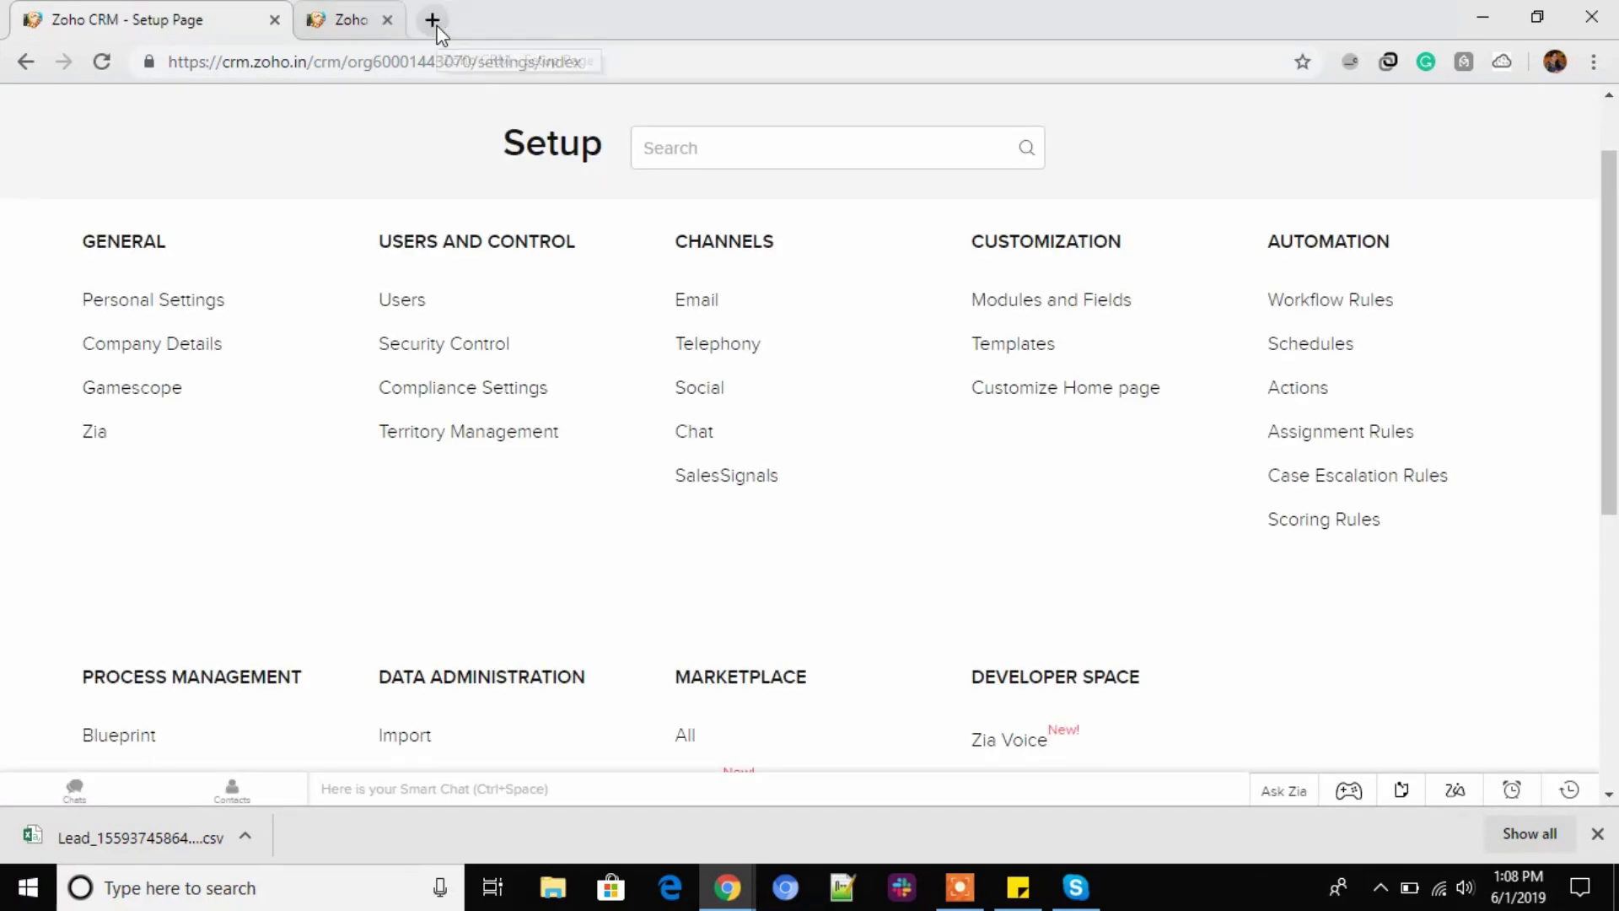
left_click(719, 351)
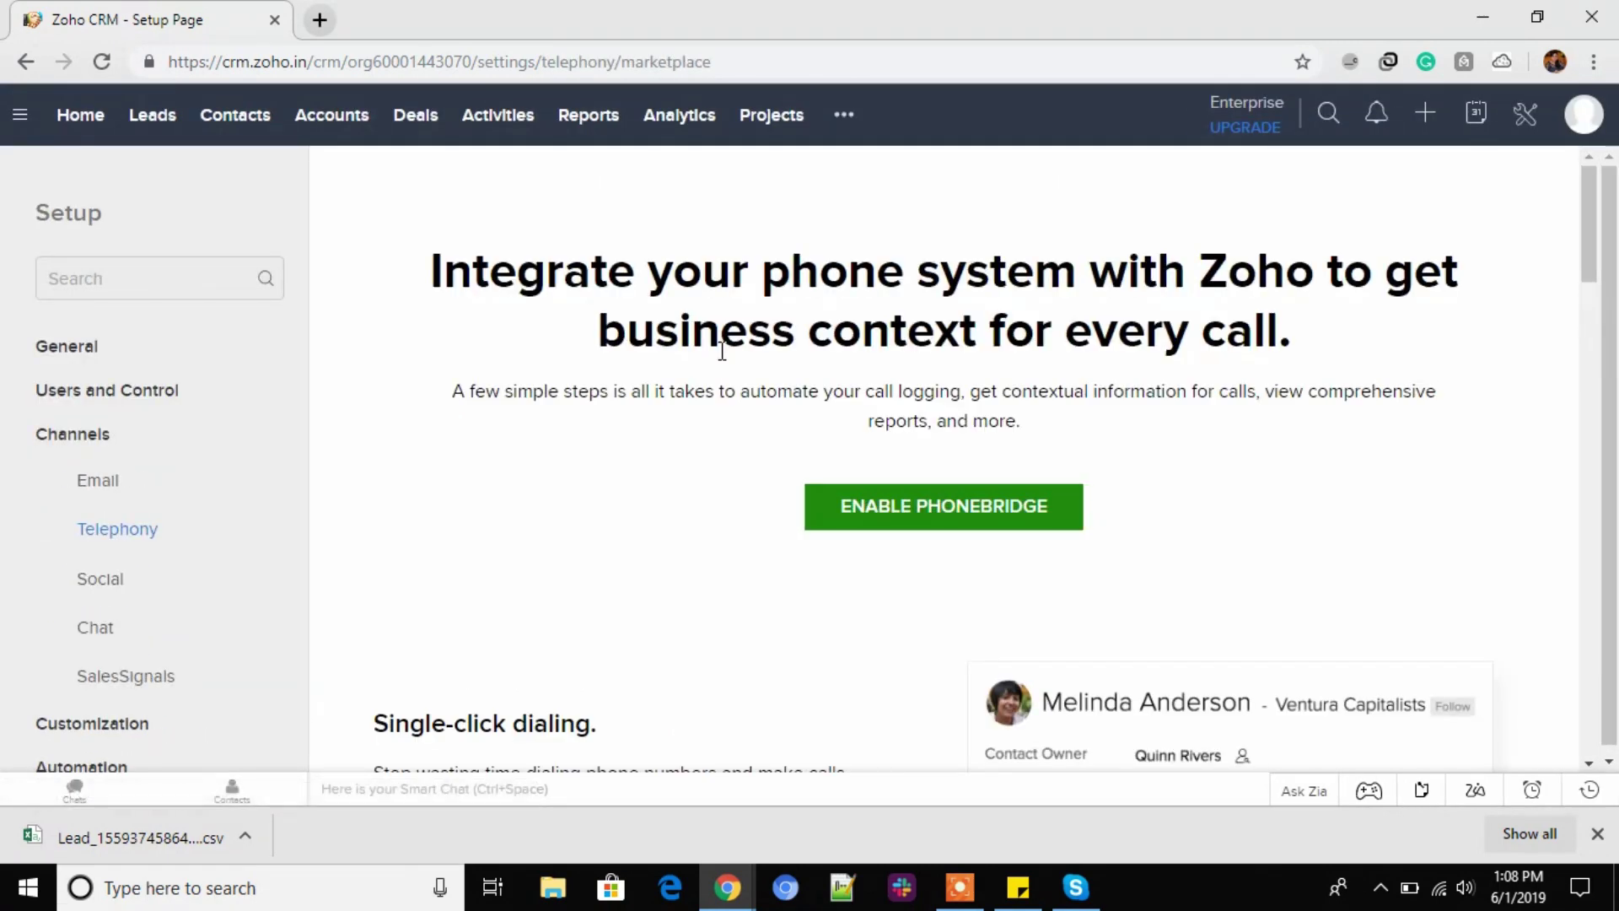
scroll(712, 422, "down", 1)
scroll(712, 460, "up", 1)
scroll(935, 510, "down", 10)
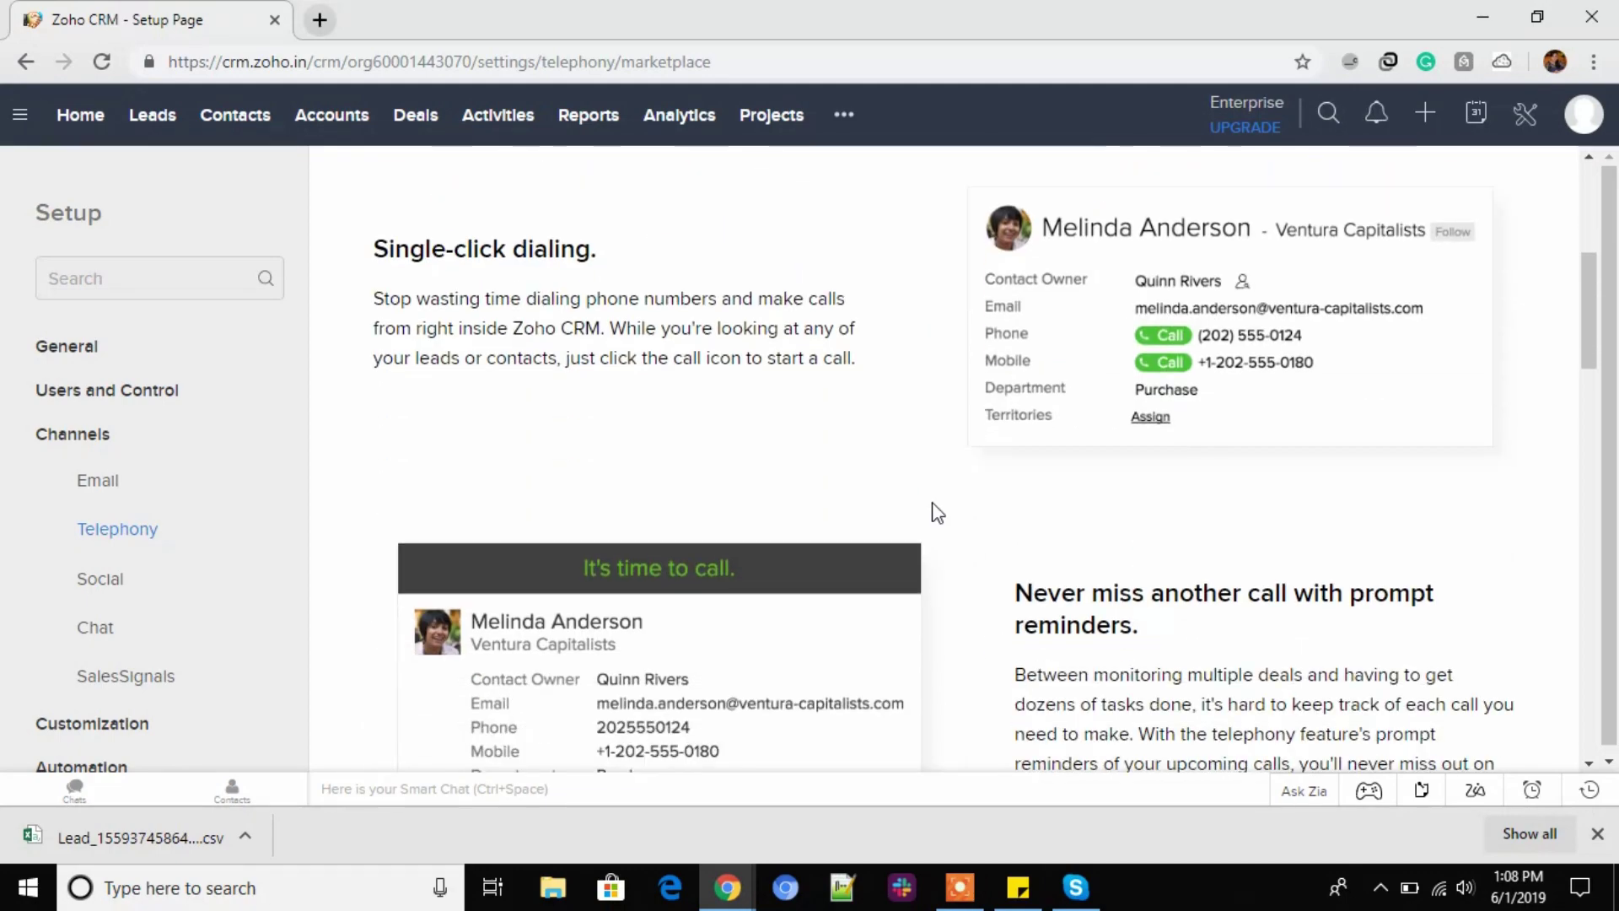
scroll(935, 503, "down", 15)
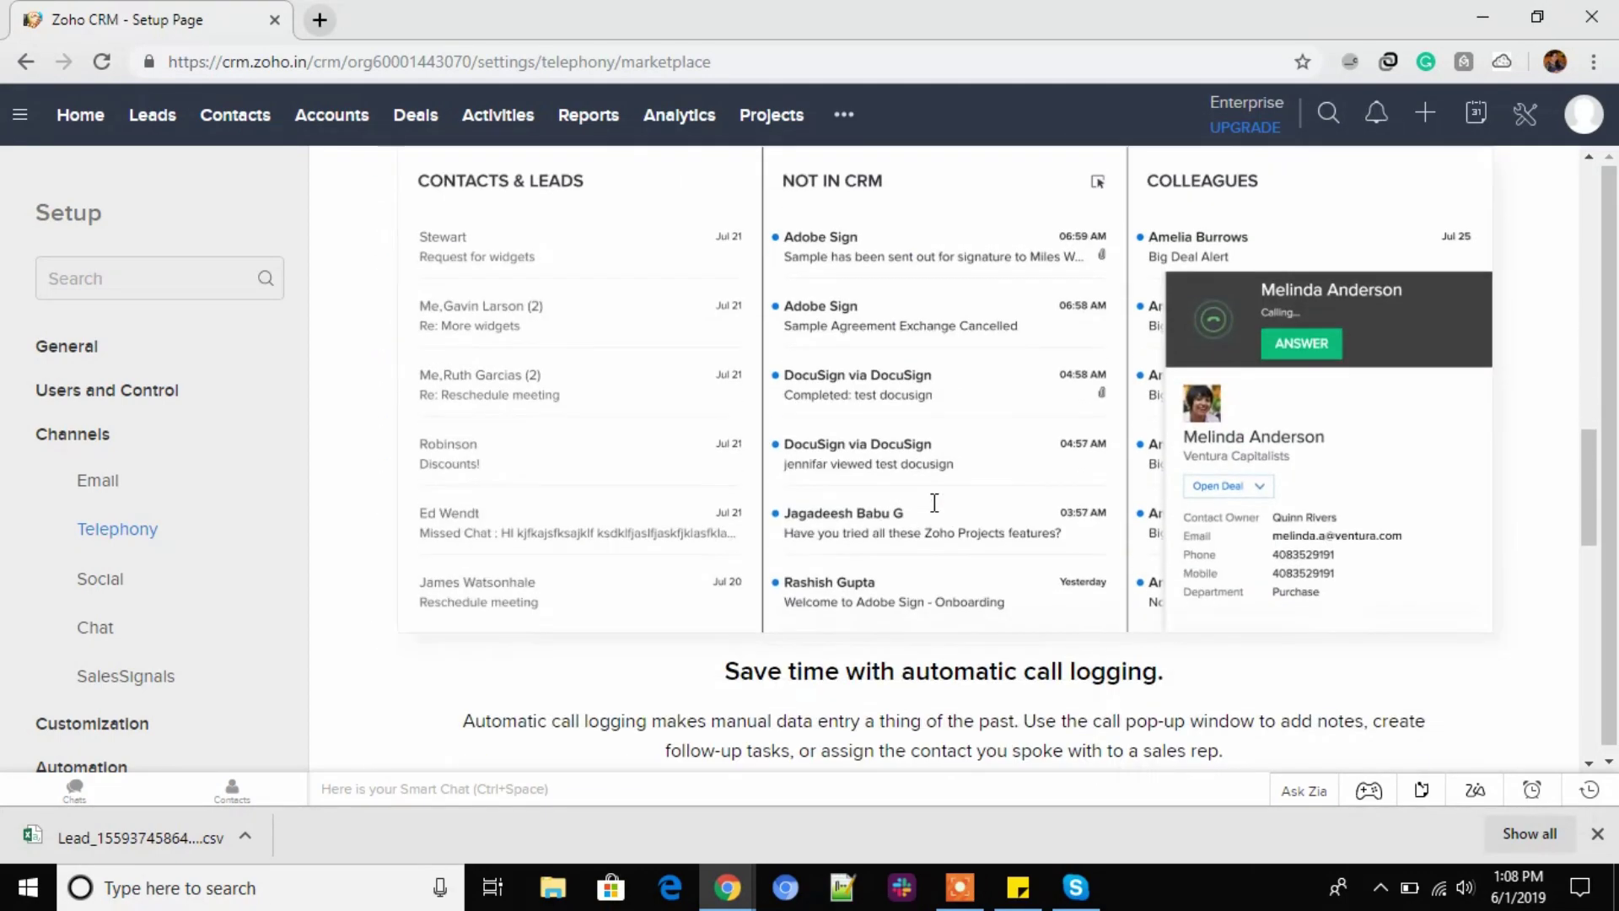
scroll(937, 511, "down", 2)
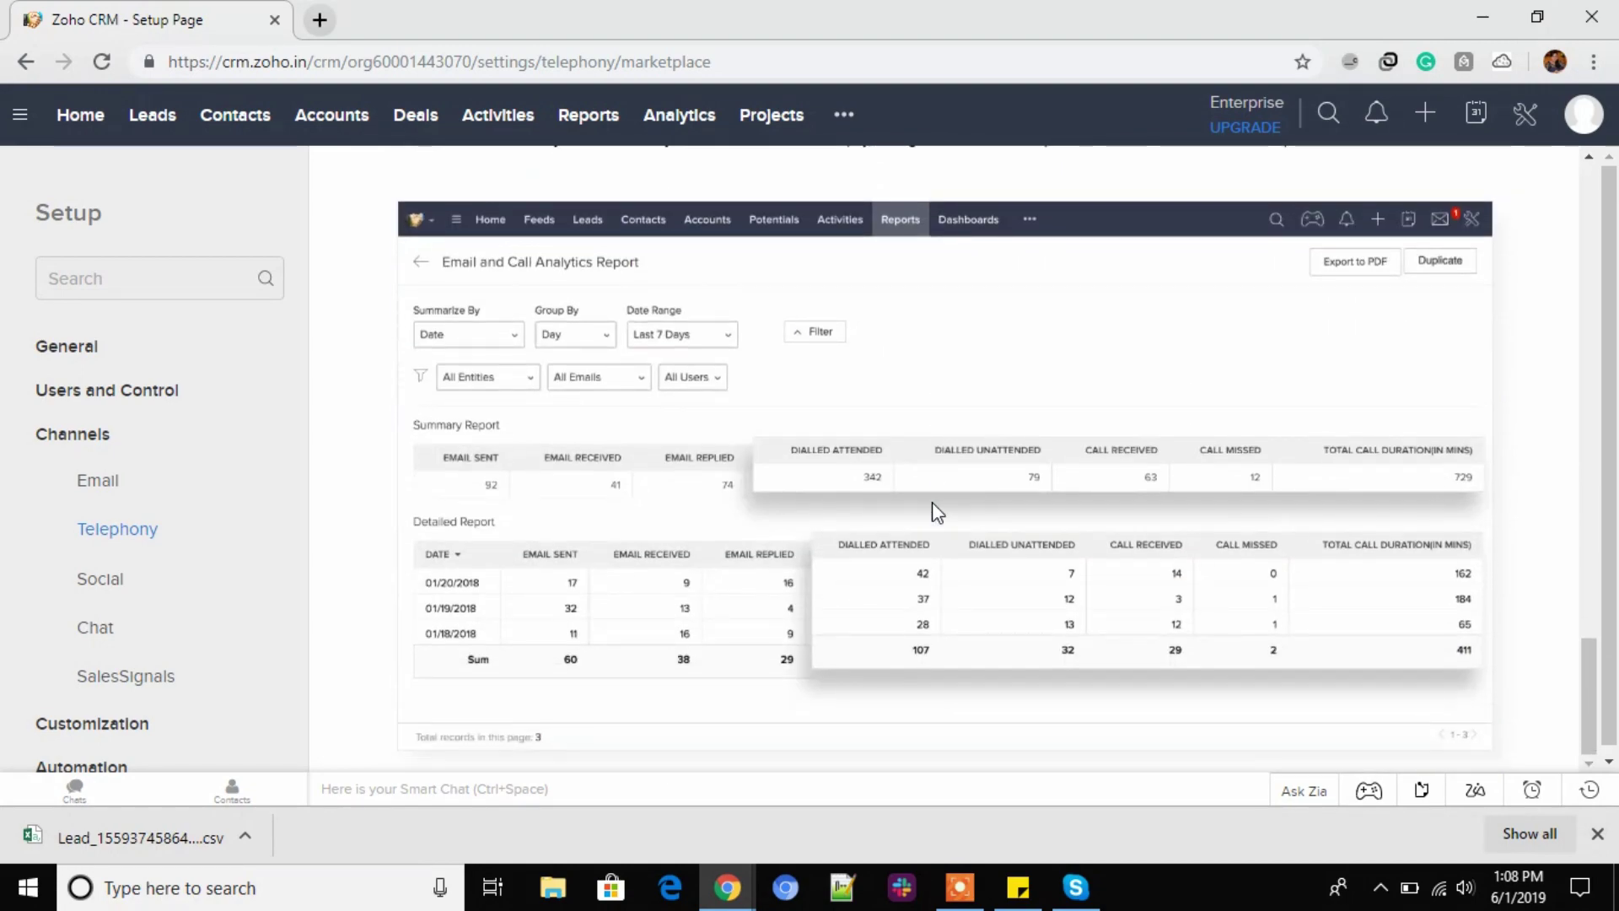
scroll(933, 503, "up", 20)
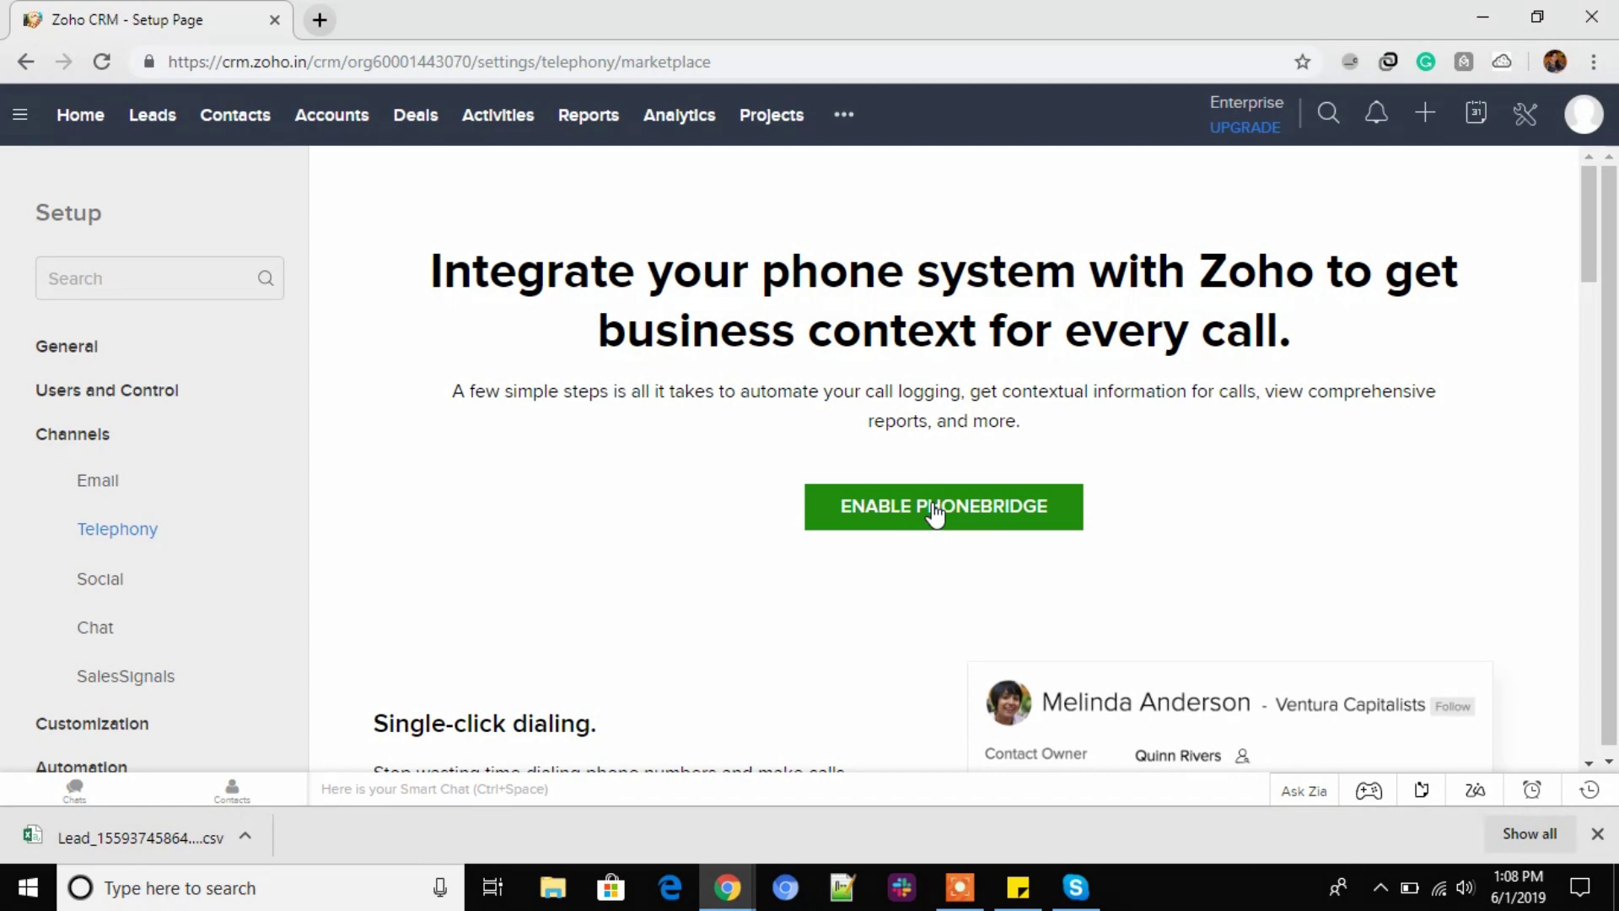
scroll(933, 506, "down", 5)
scroll(989, 487, "down", 2)
scroll(985, 477, "down", 2)
scroll(704, 485, "down", 5)
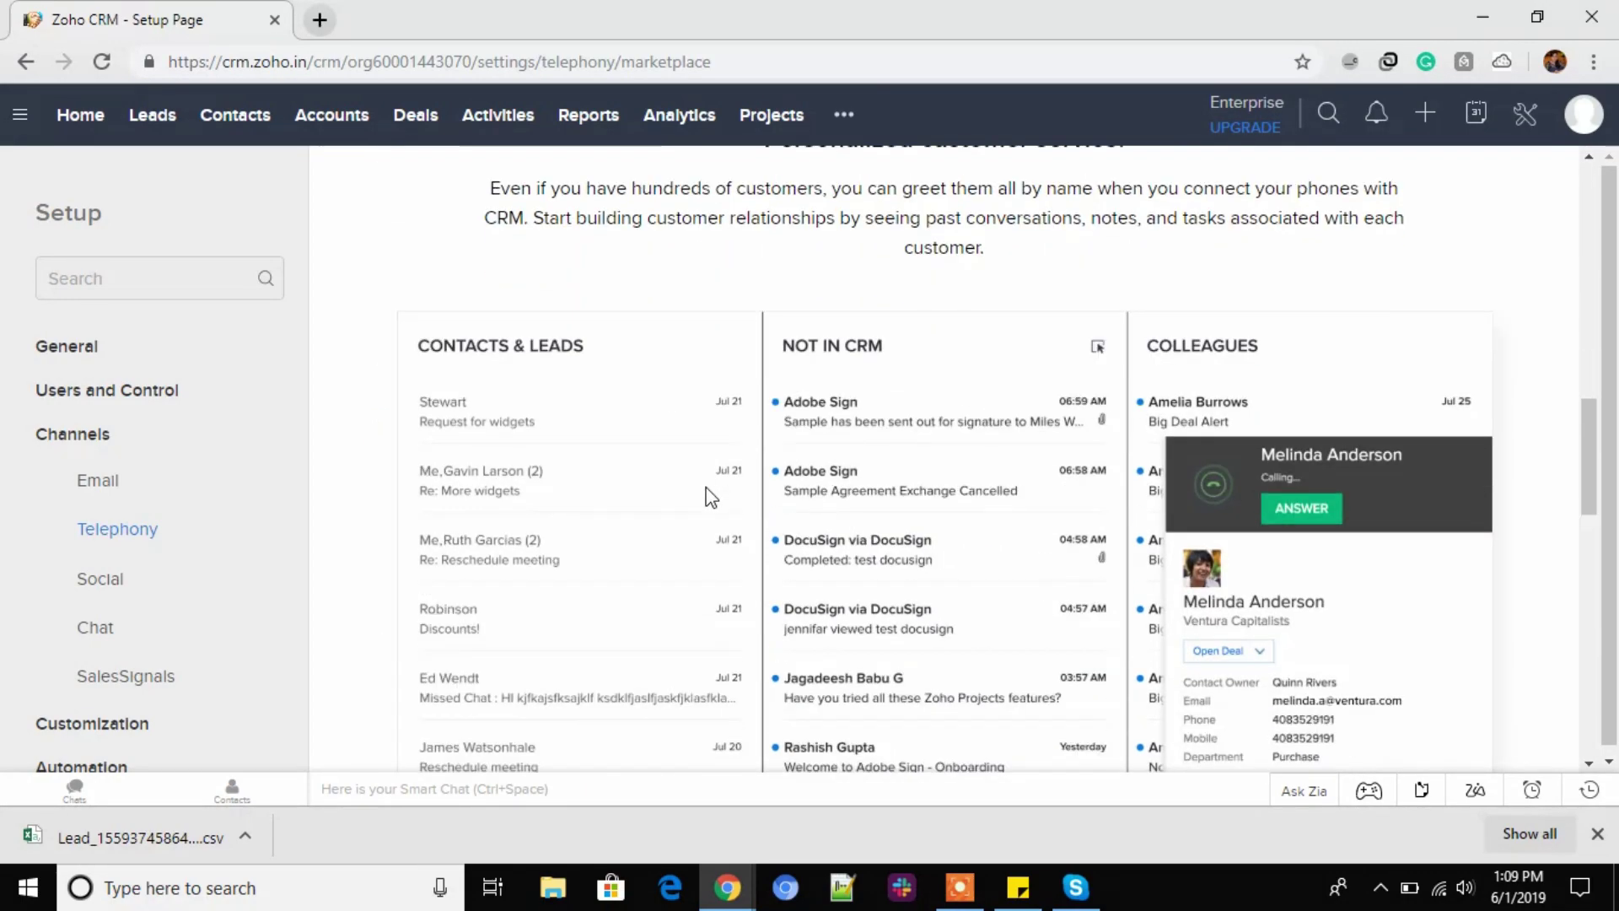
scroll(705, 496, "down", 10)
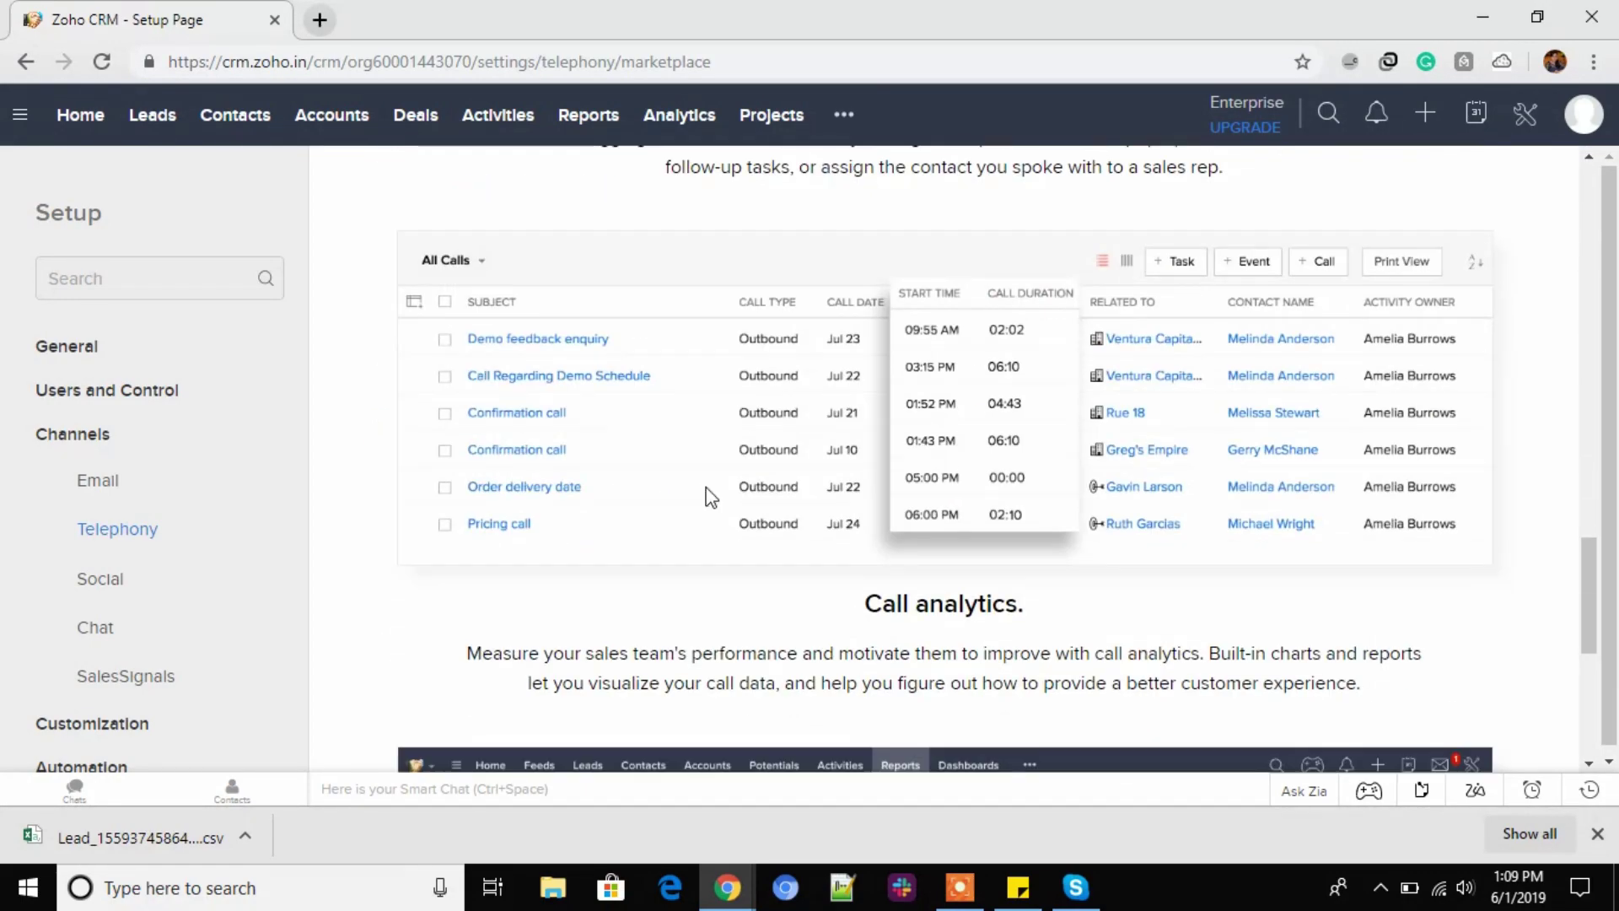
scroll(705, 497, "down", 2)
scroll(705, 497, "up", 2)
scroll(654, 549, "down", 6)
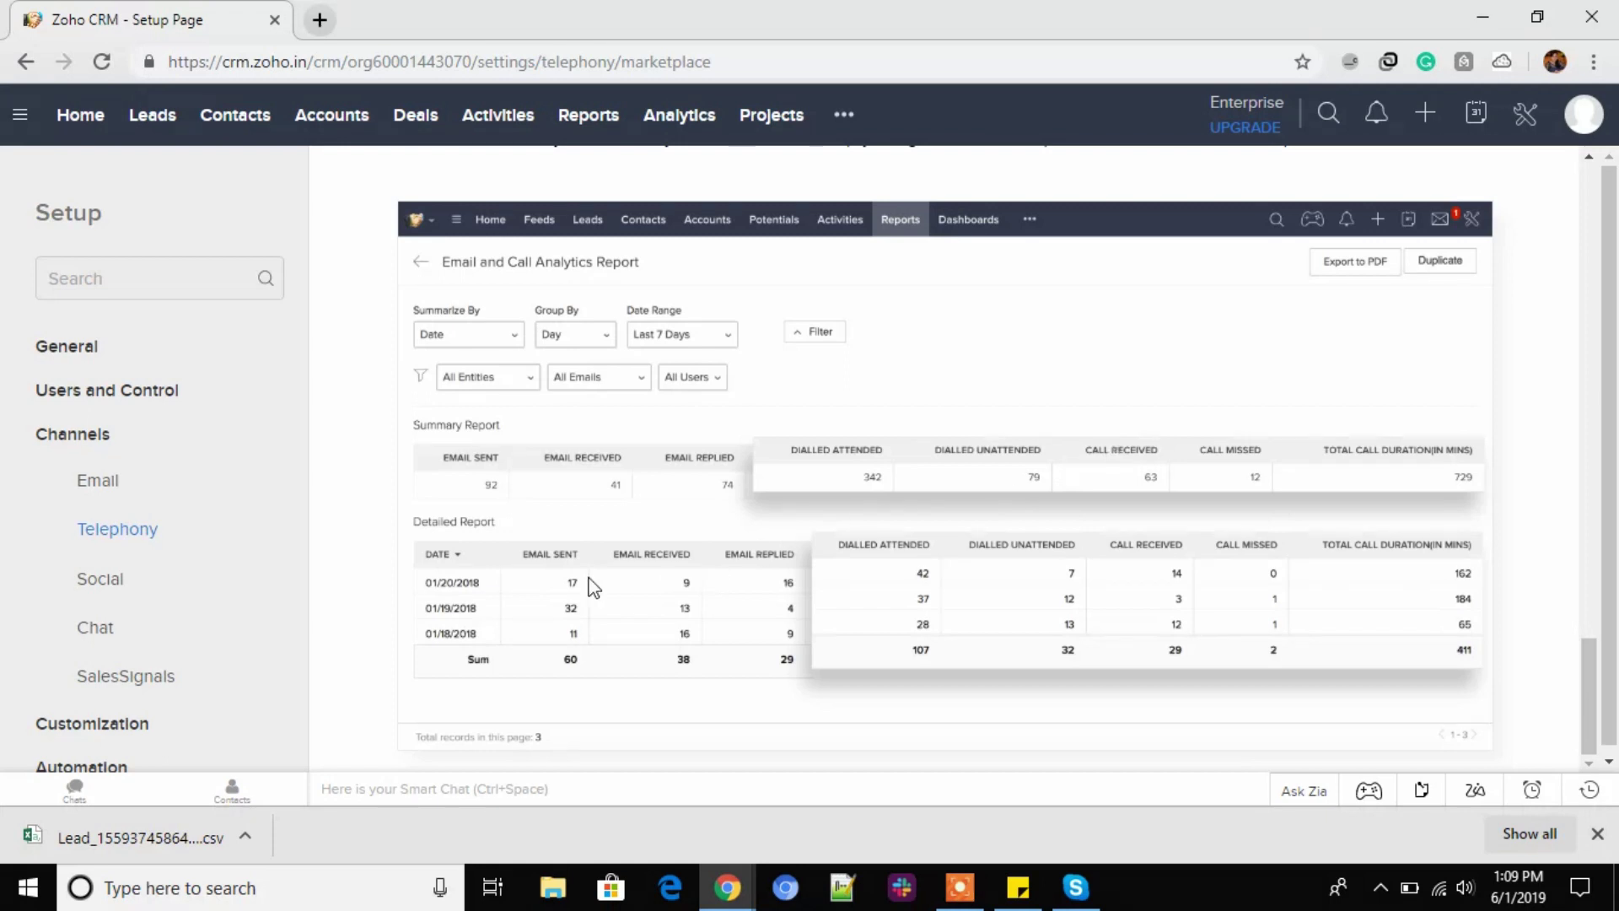
Create the social brand 'Social Platforms for Facebook', fixing a typo in its name.
left_click(103, 582)
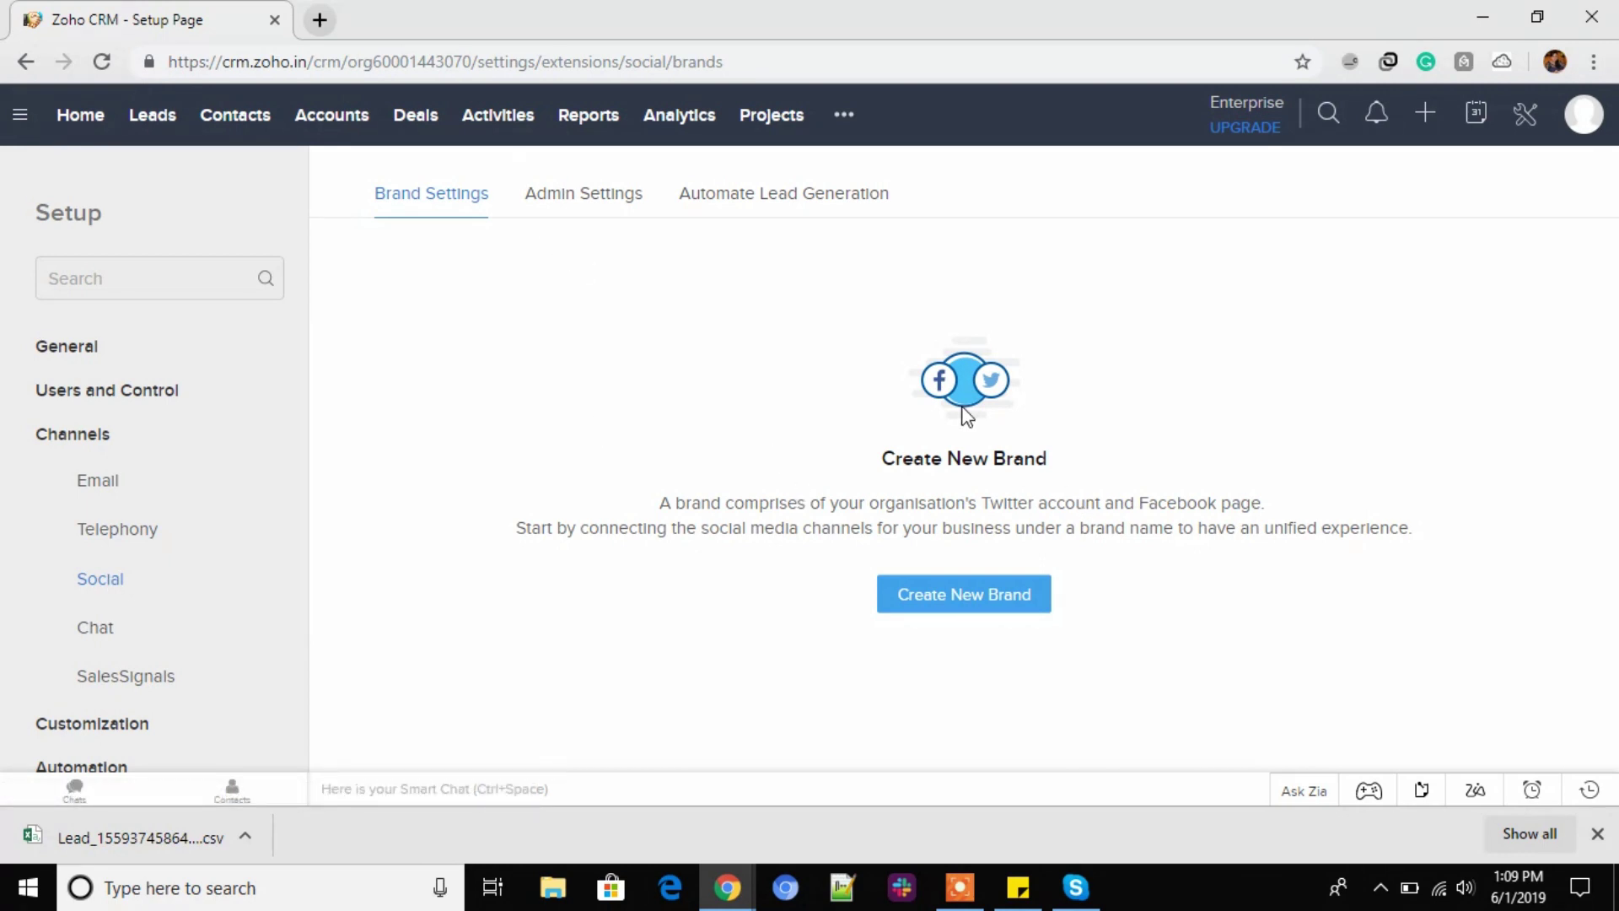
left_click(972, 586)
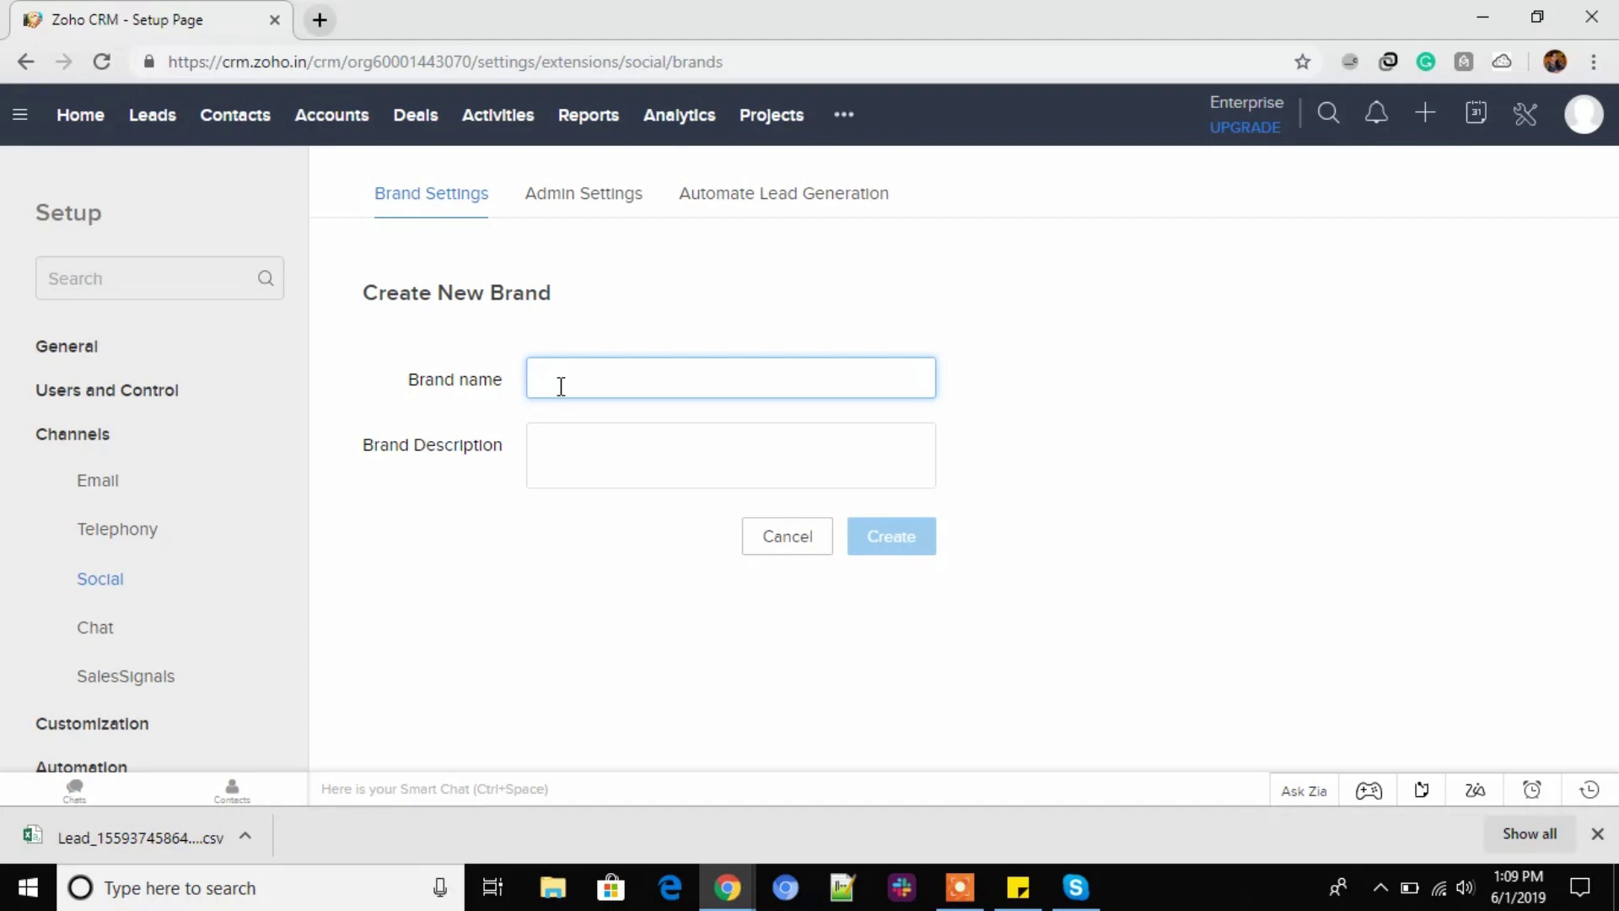
type("Social")
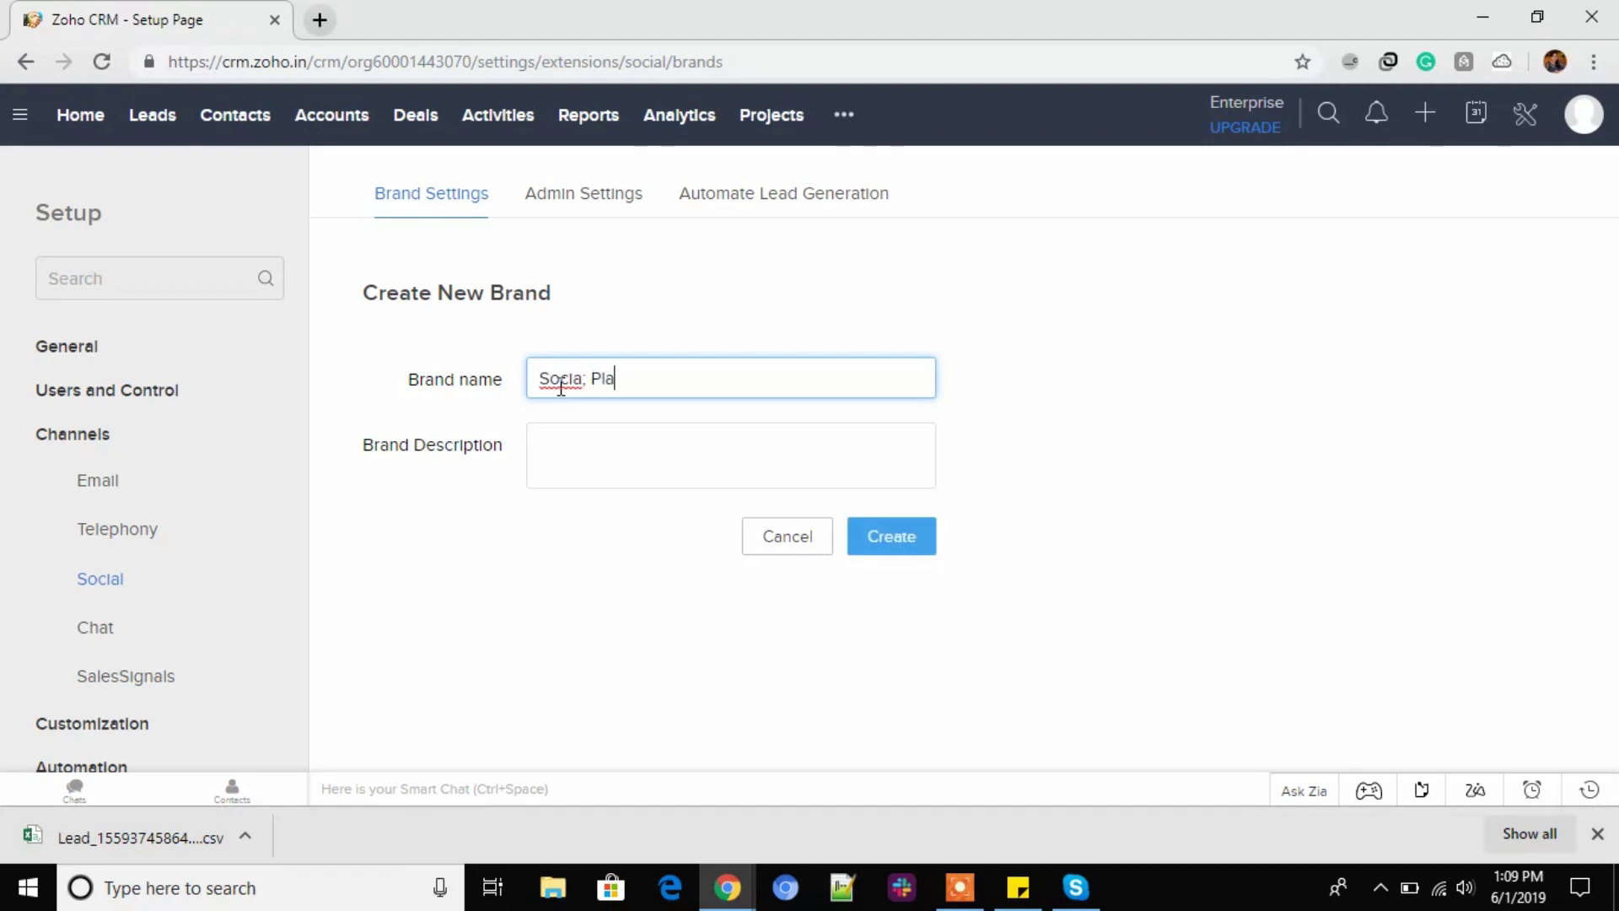
type(" Platforms for Facebook")
key("Tab")
left_click(924, 552)
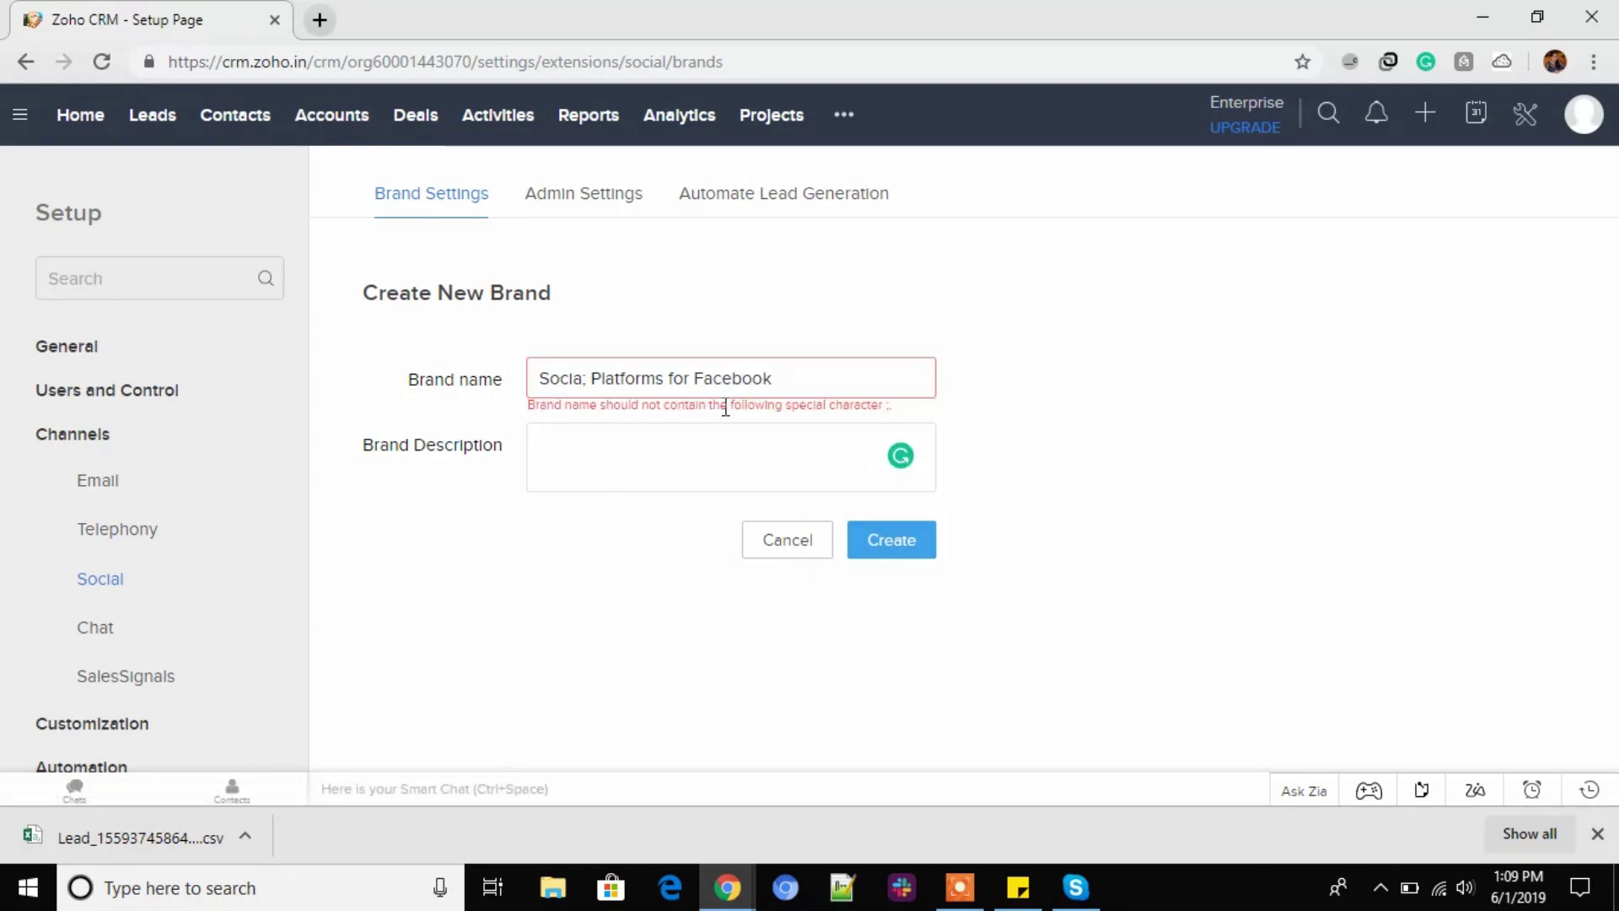
left_click(588, 377)
key("BackSpace")
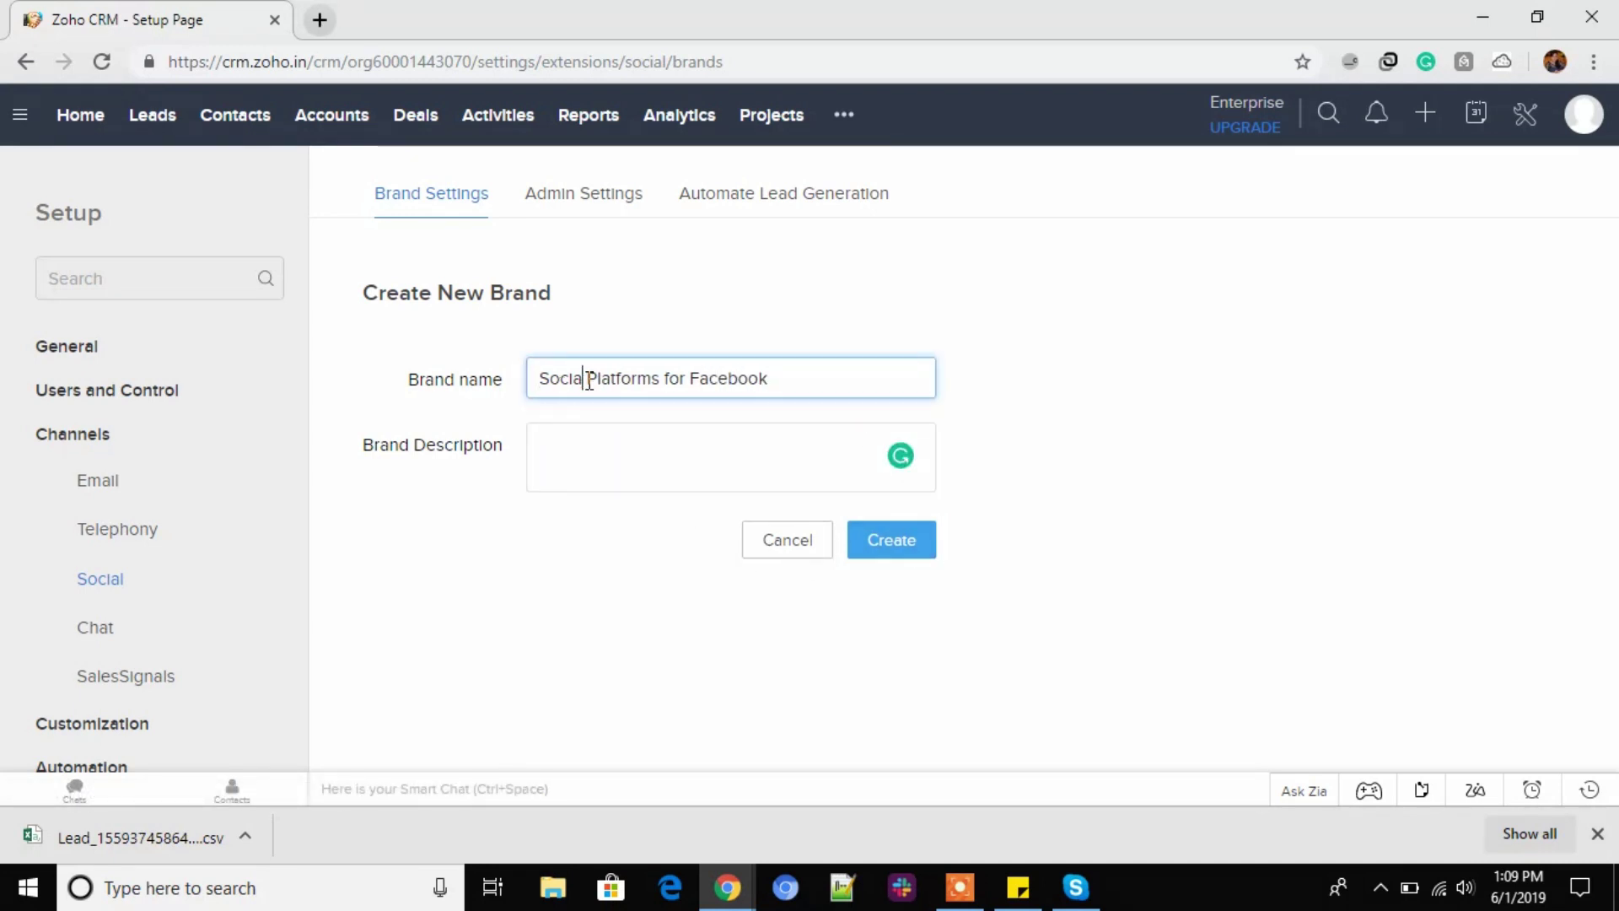
type("l")
left_click(925, 549)
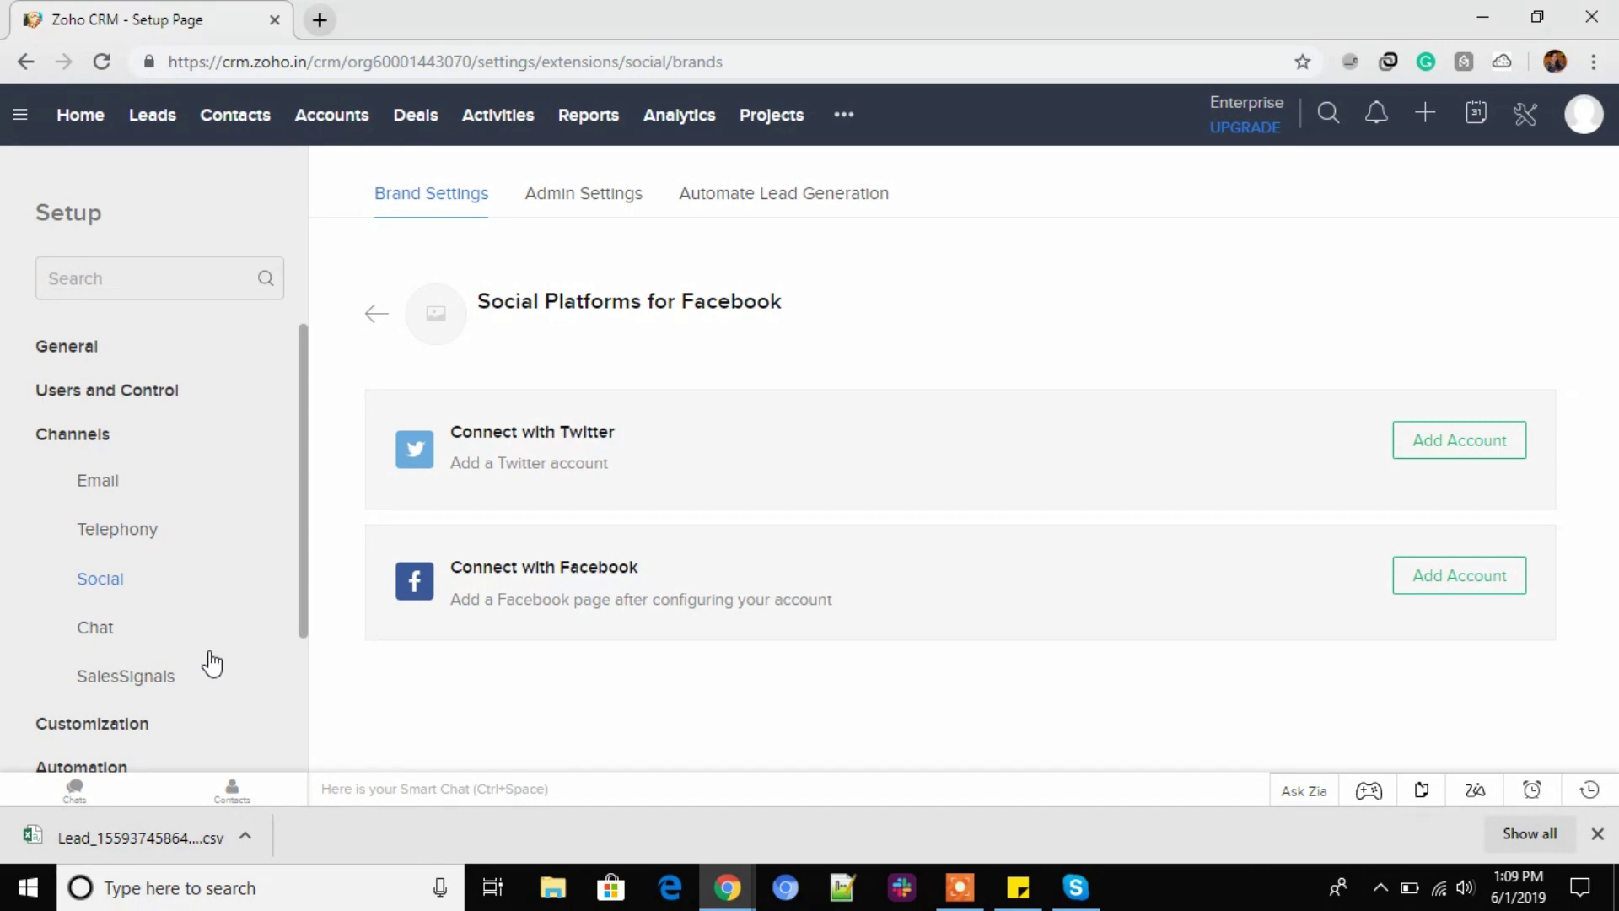
View the Automate Lead Generation page, then the Social admin permissions for Administrator and Standard profiles.
left_click(723, 211)
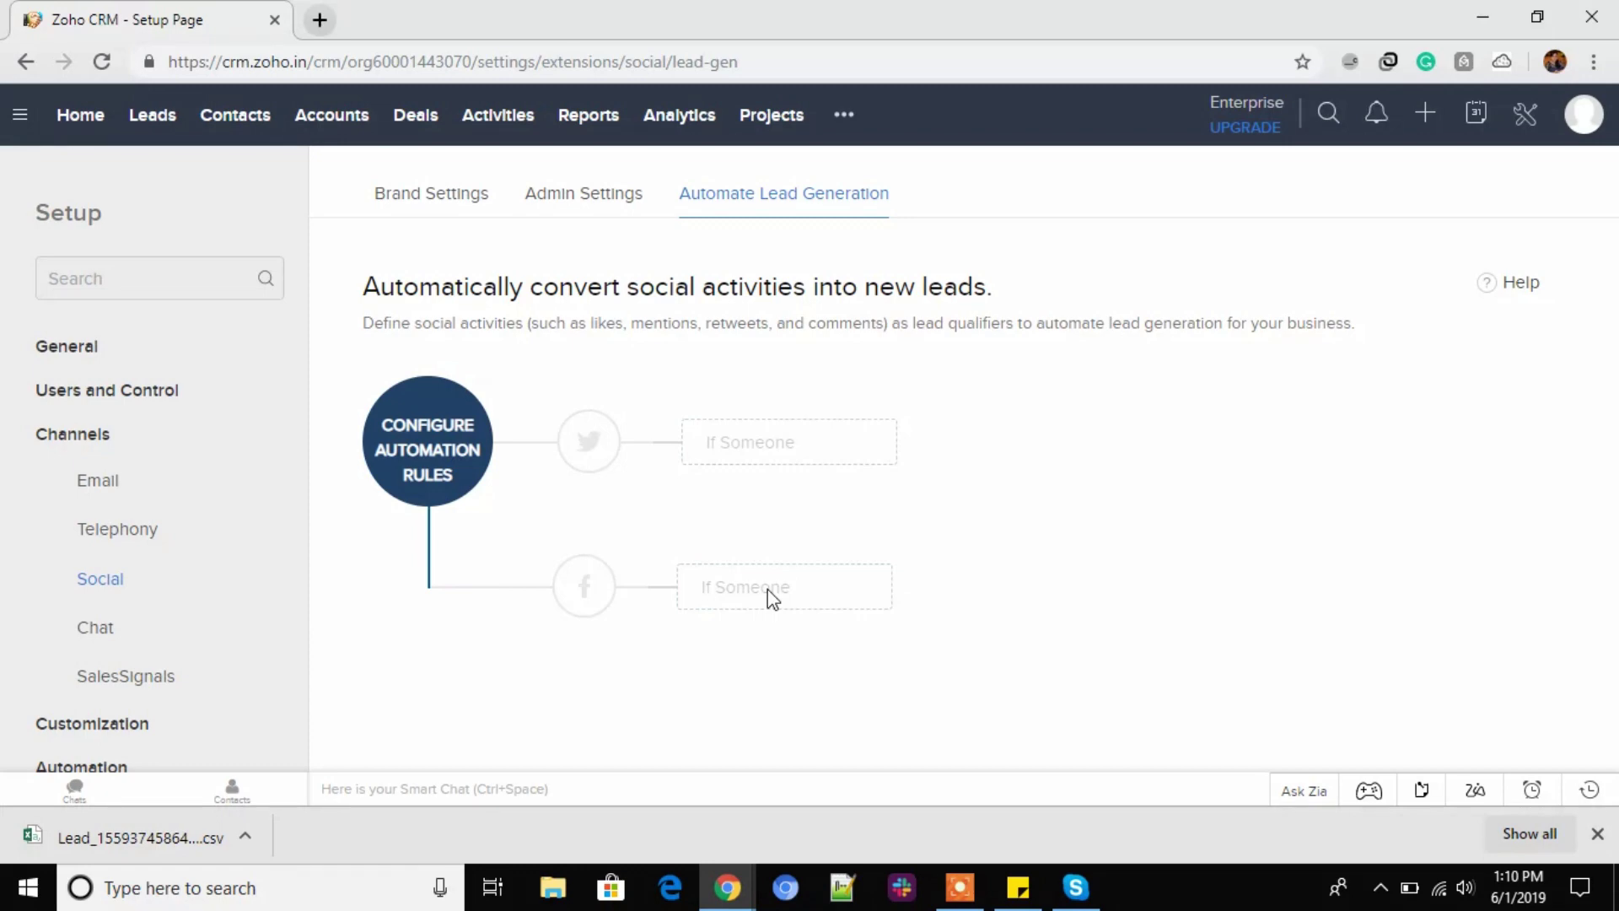
left_click(597, 210)
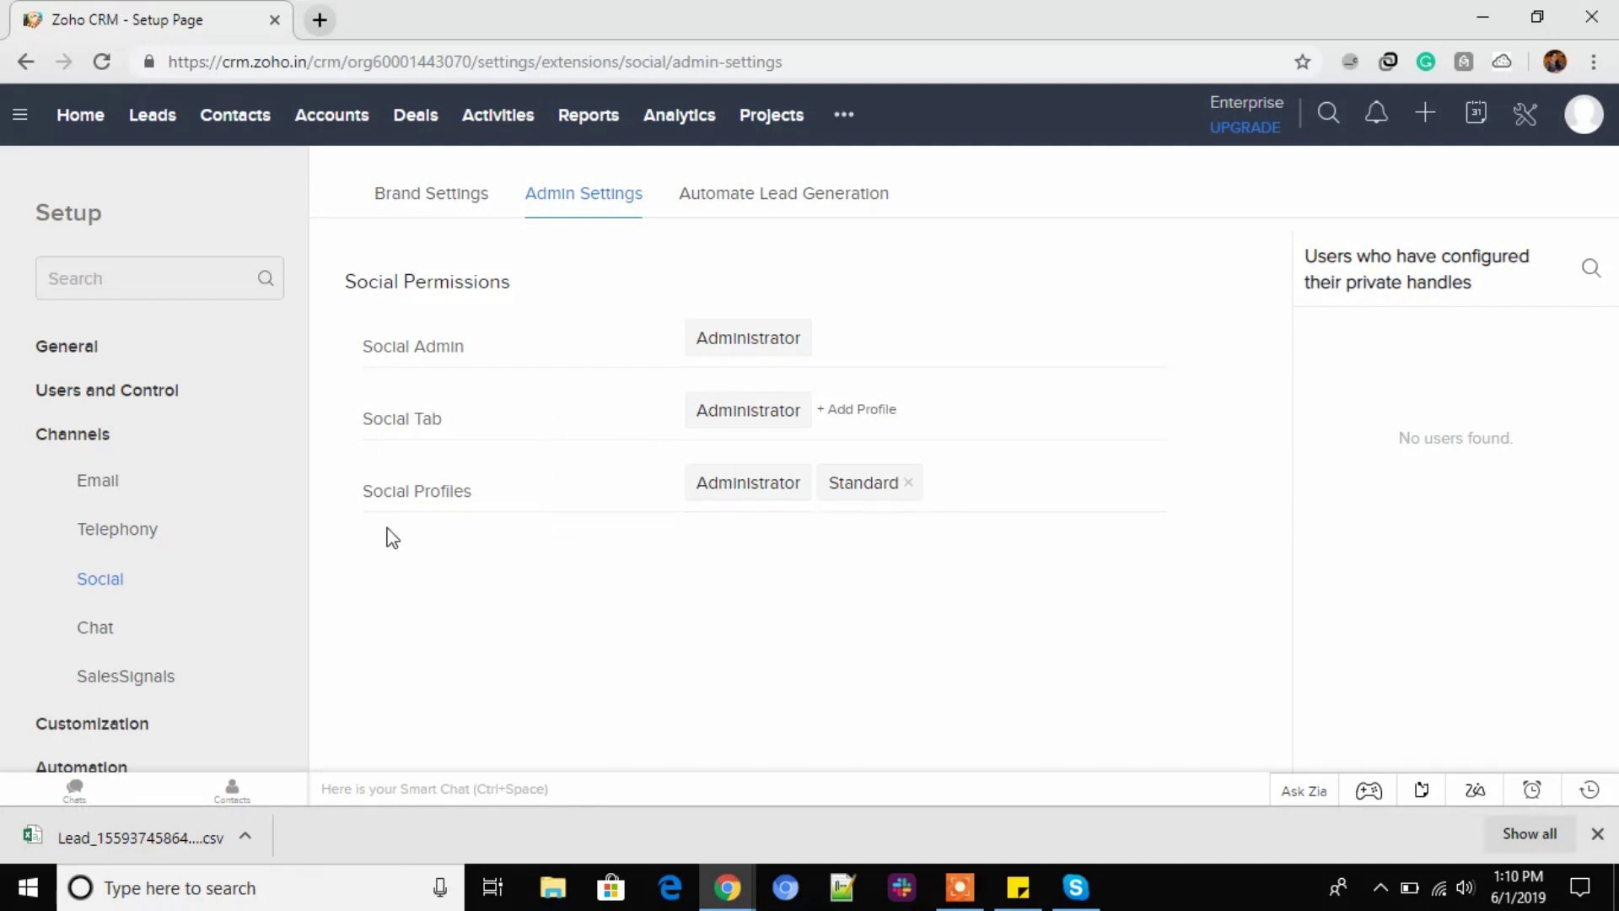
Go back to the Setup overview and scroll down toward Developer Space > Webforms.
left_click(1528, 123)
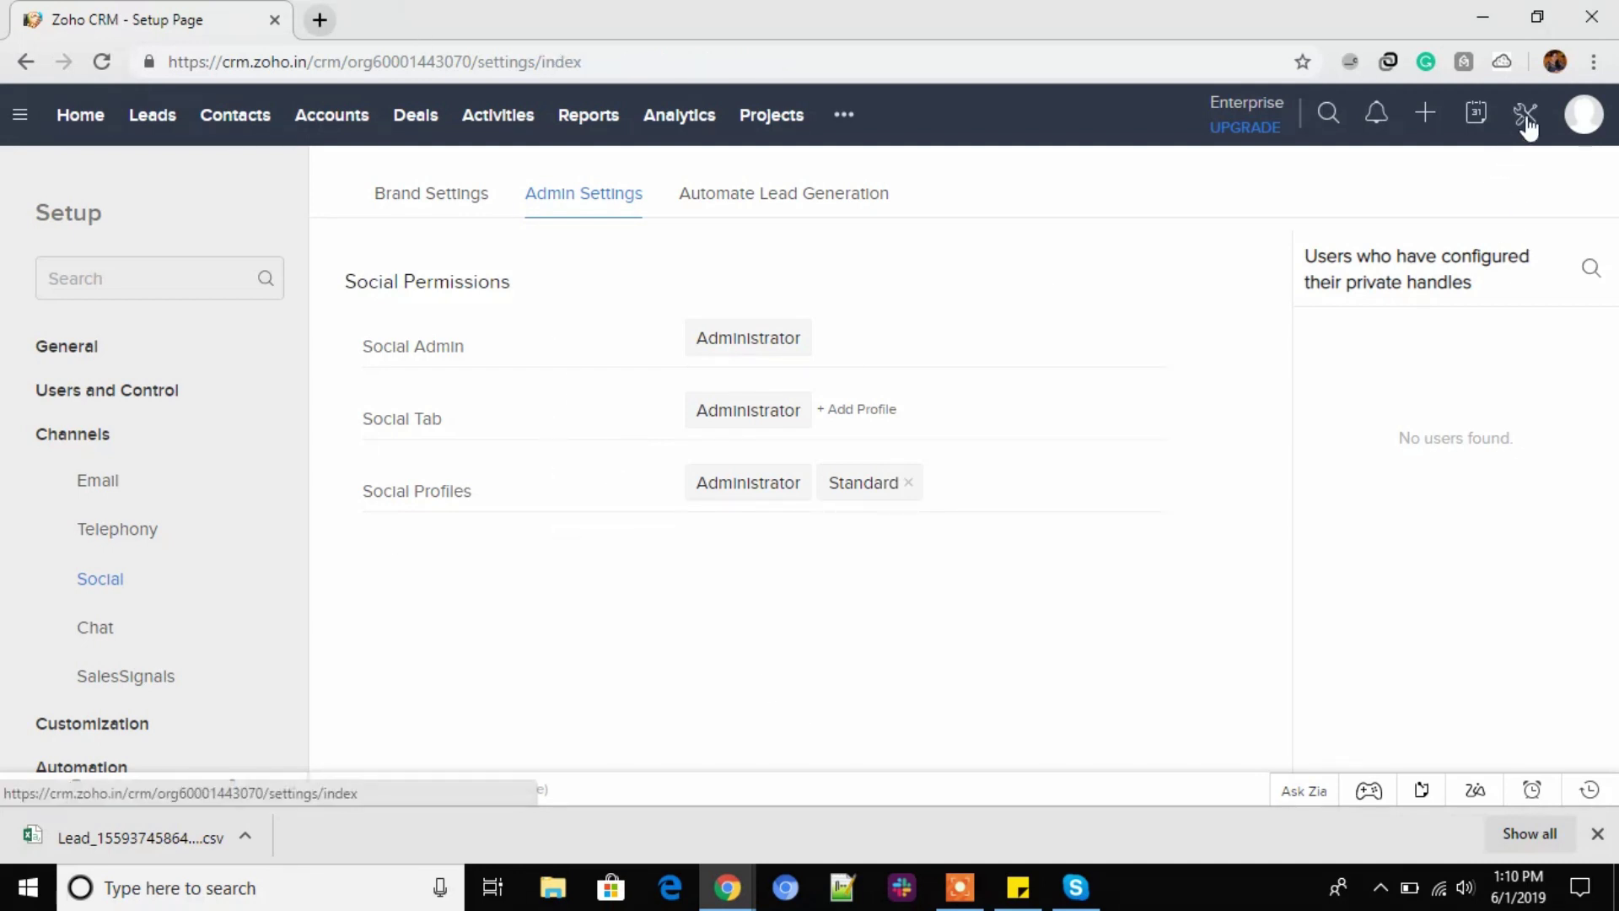
scroll(867, 549, "down", 6)
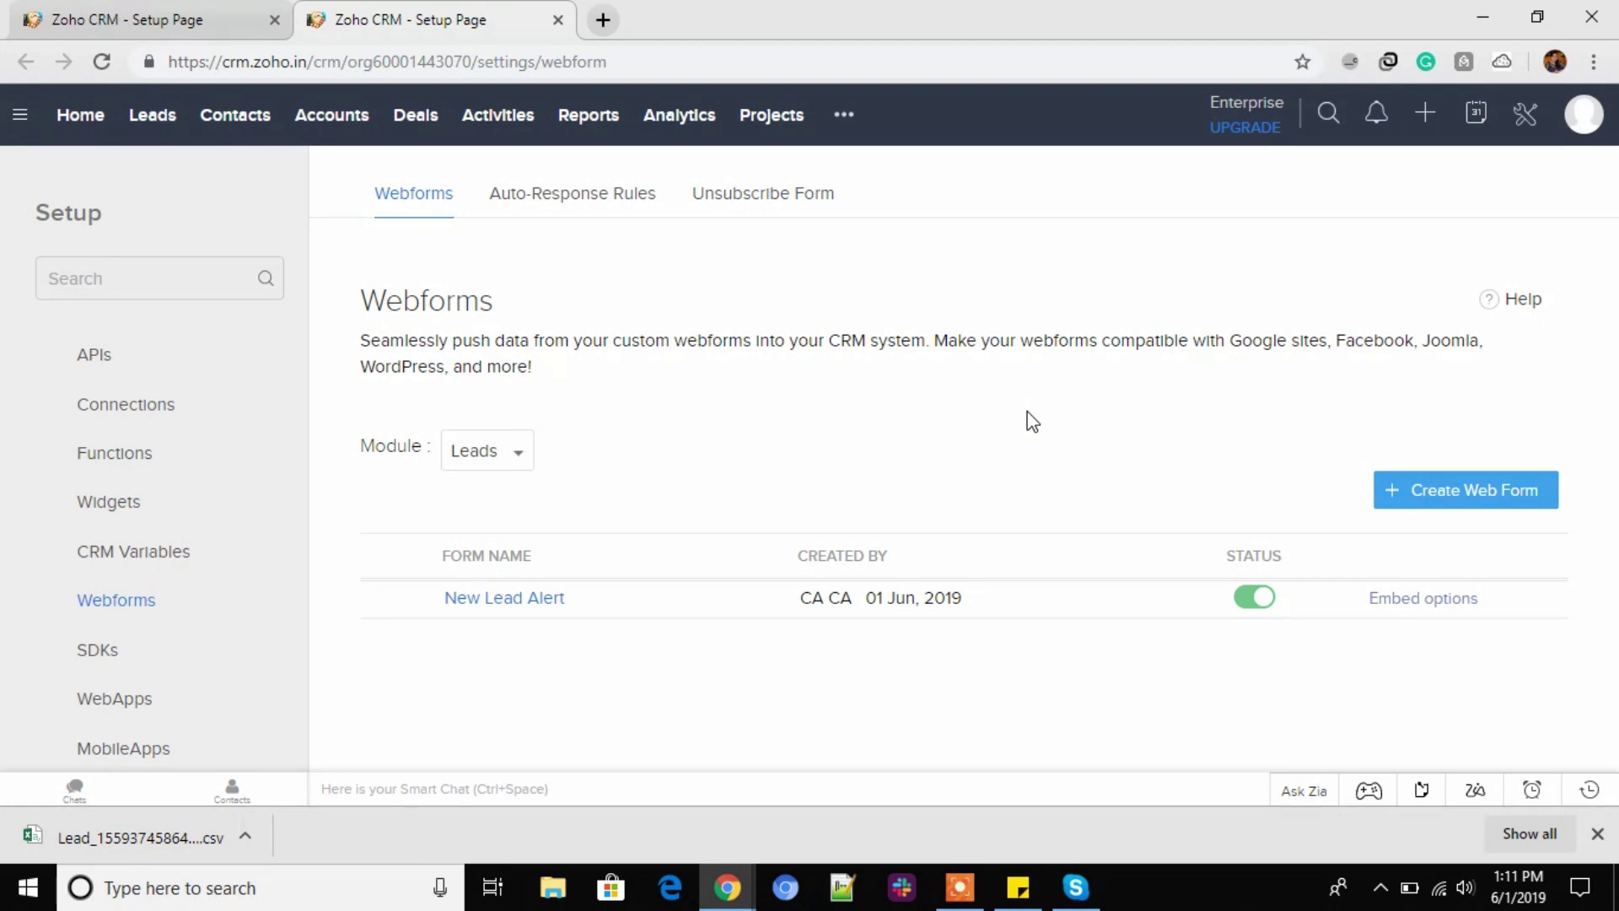
Open the New Lead Alert webform, review its fields and Advanced Tools, and preview it.
left_click(472, 600)
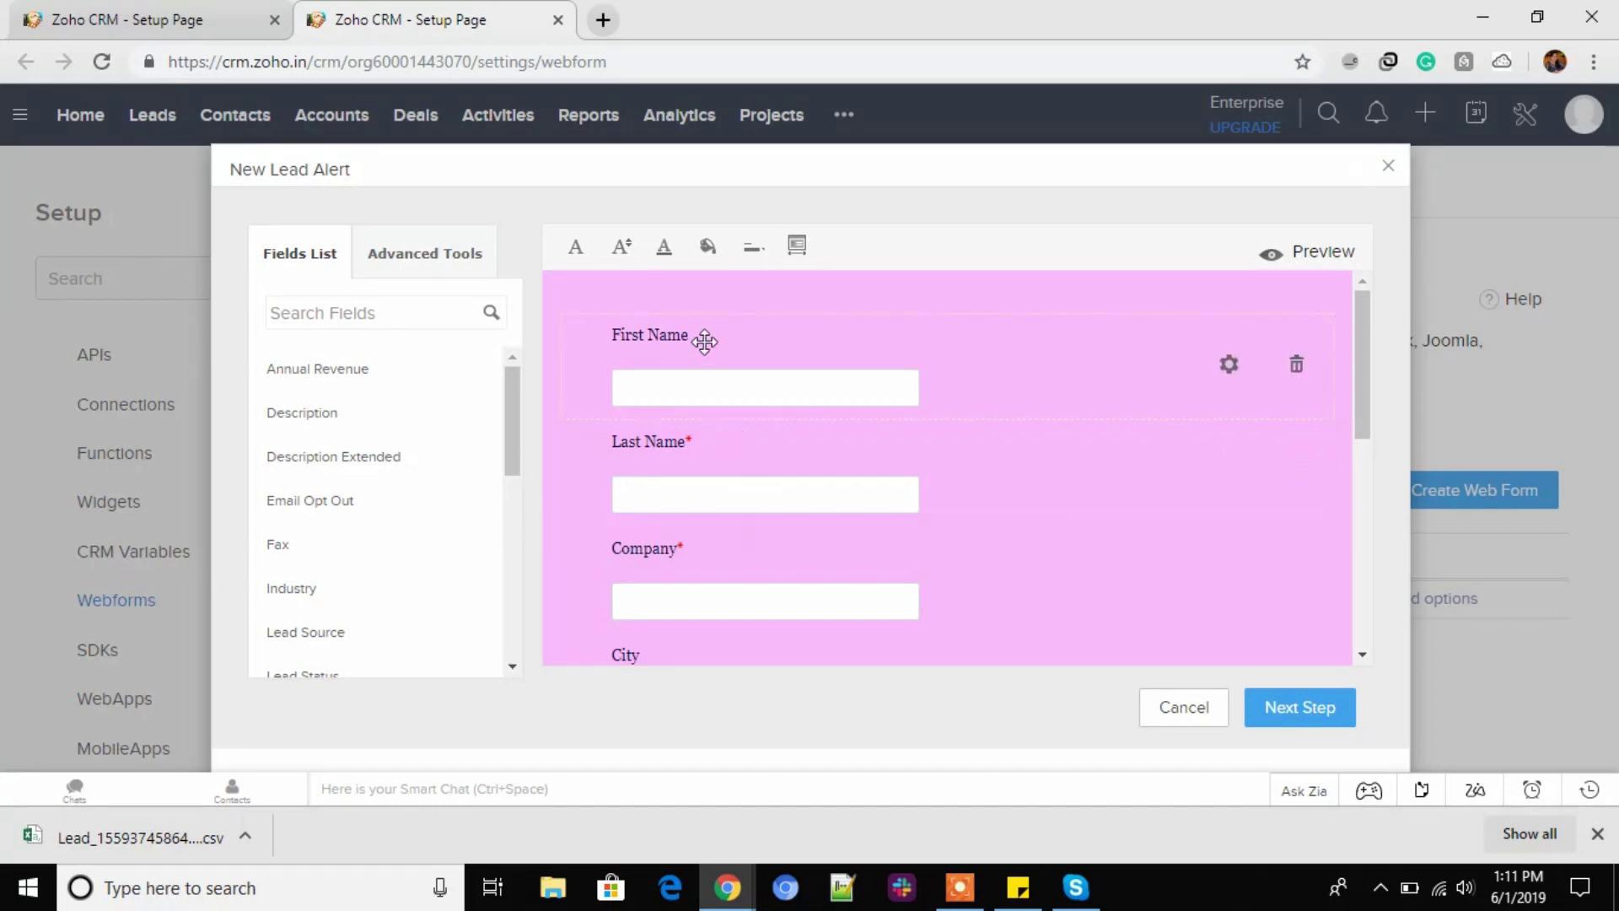
scroll(756, 503, "down", 2)
scroll(756, 505, "down", 3)
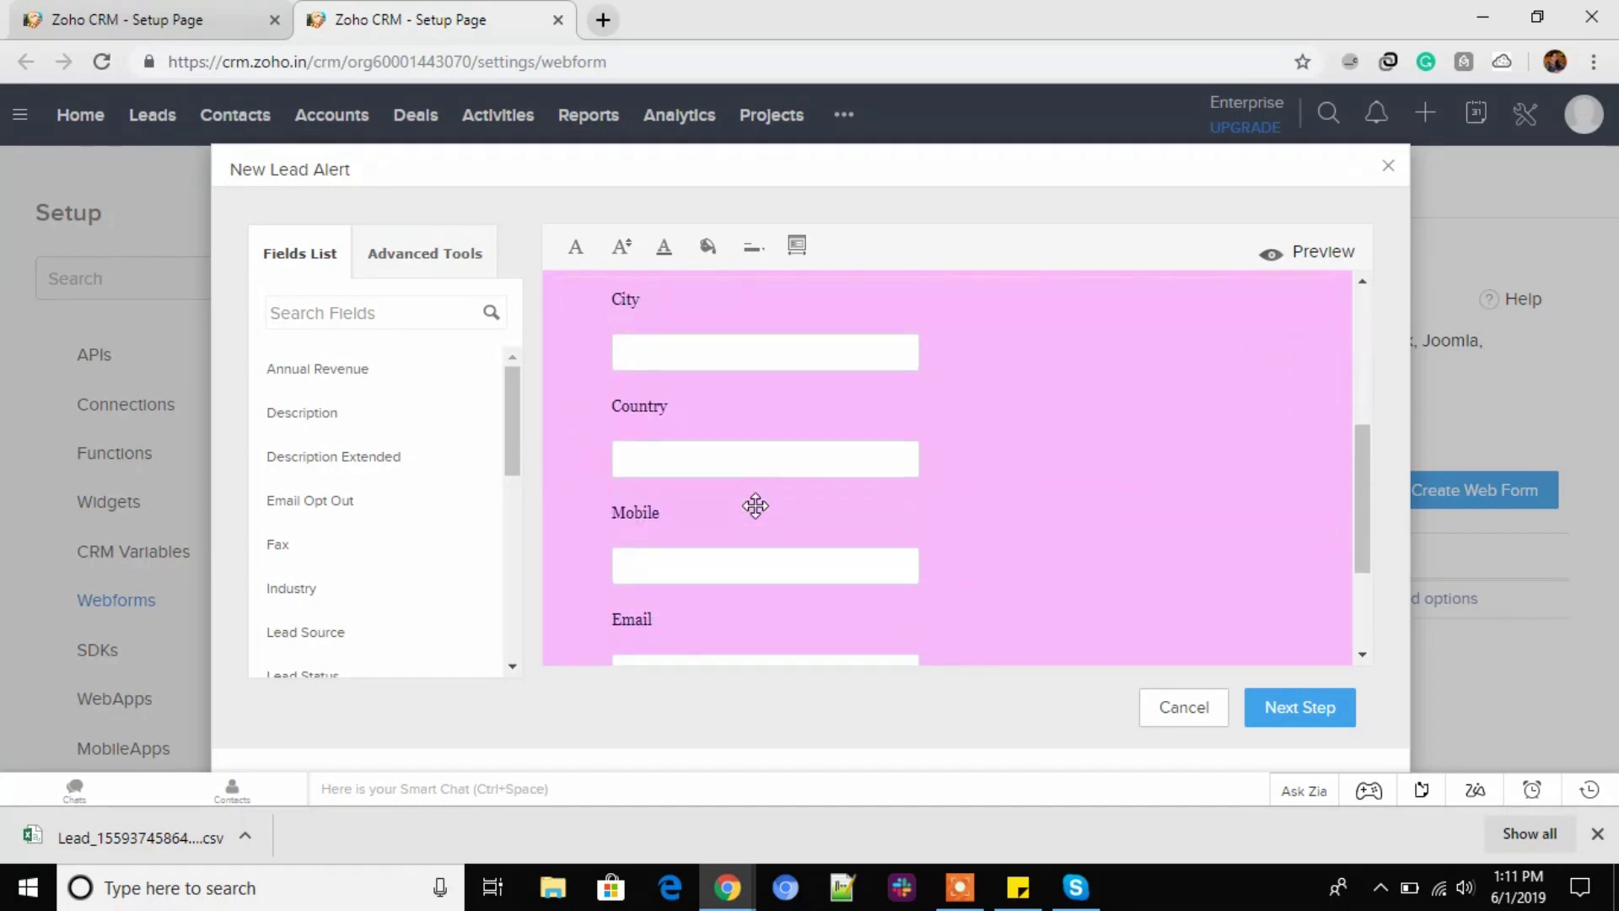
scroll(756, 506, "down", 3)
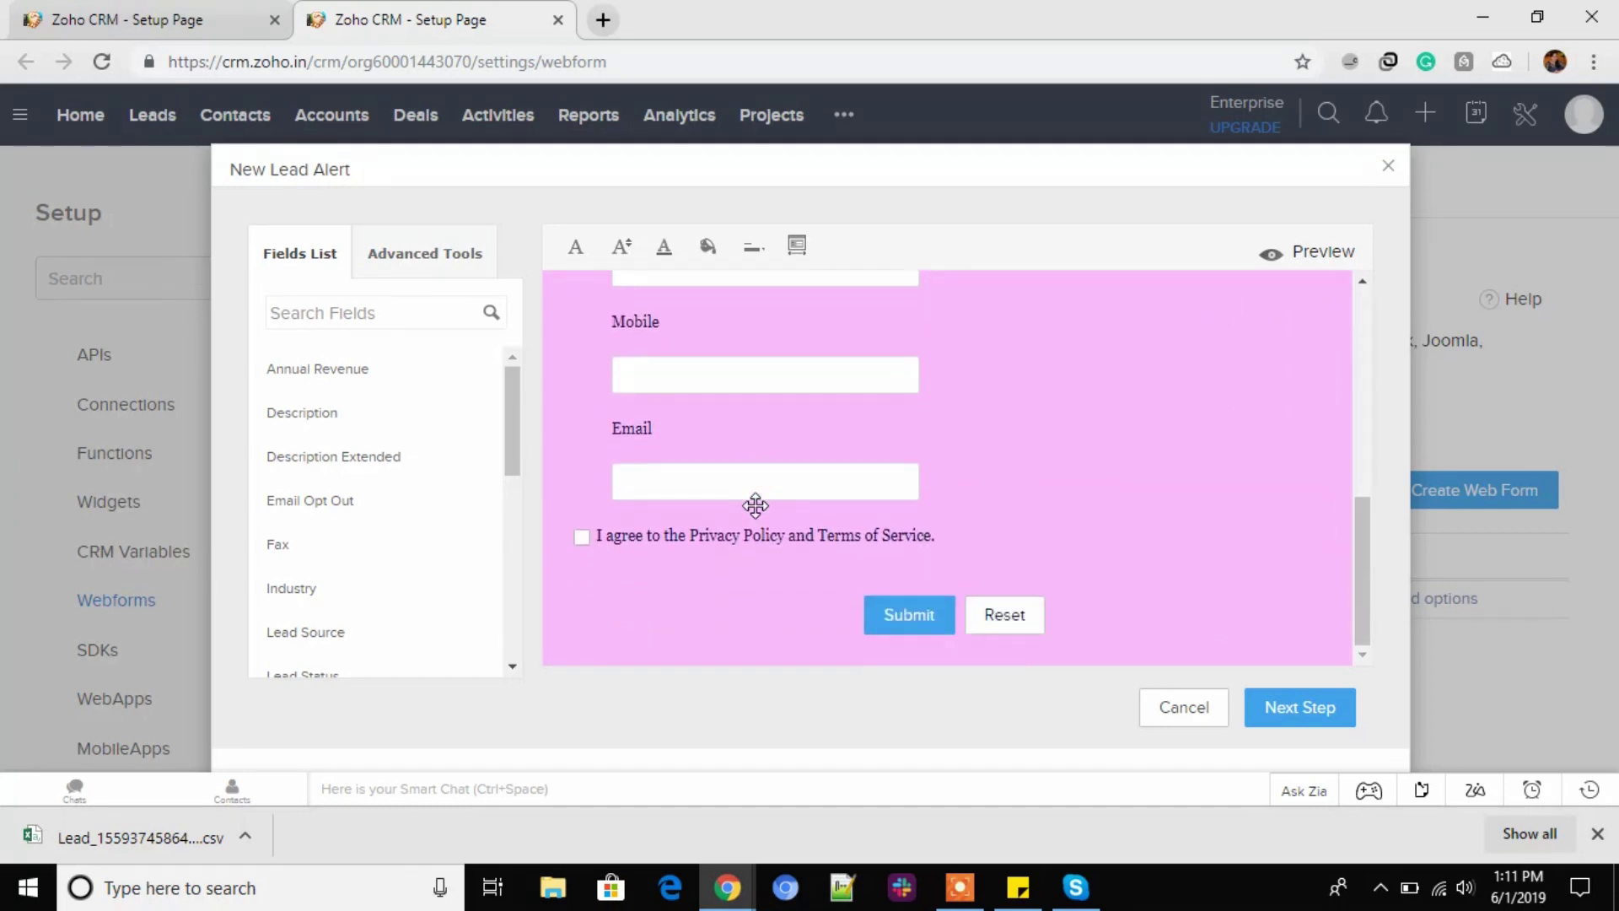
left_click(419, 262)
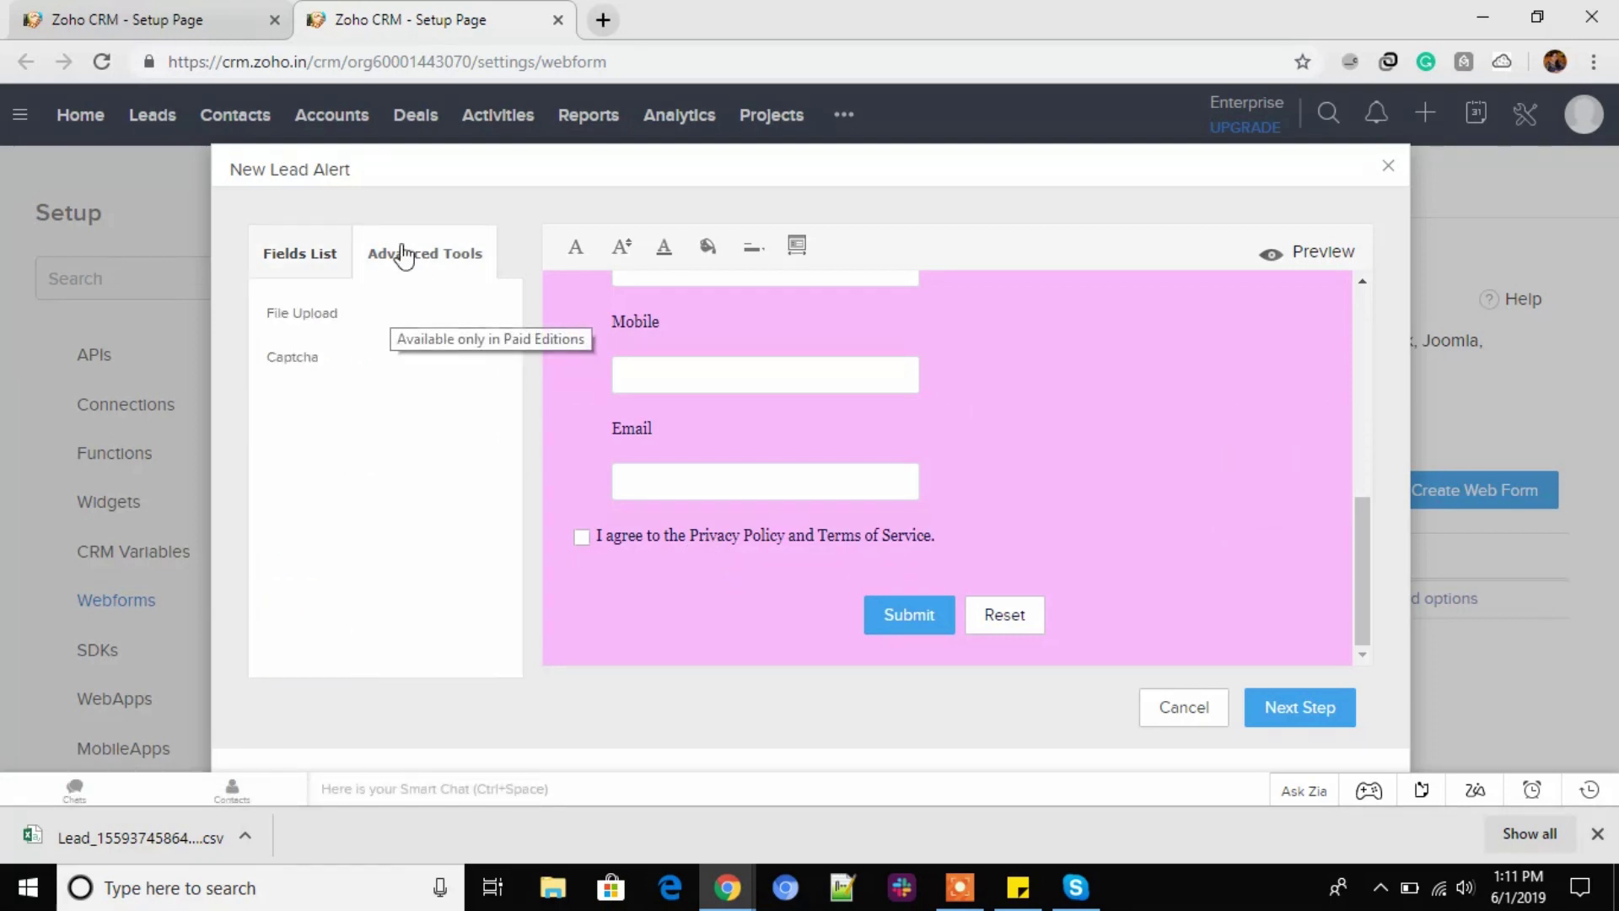
left_click(300, 254)
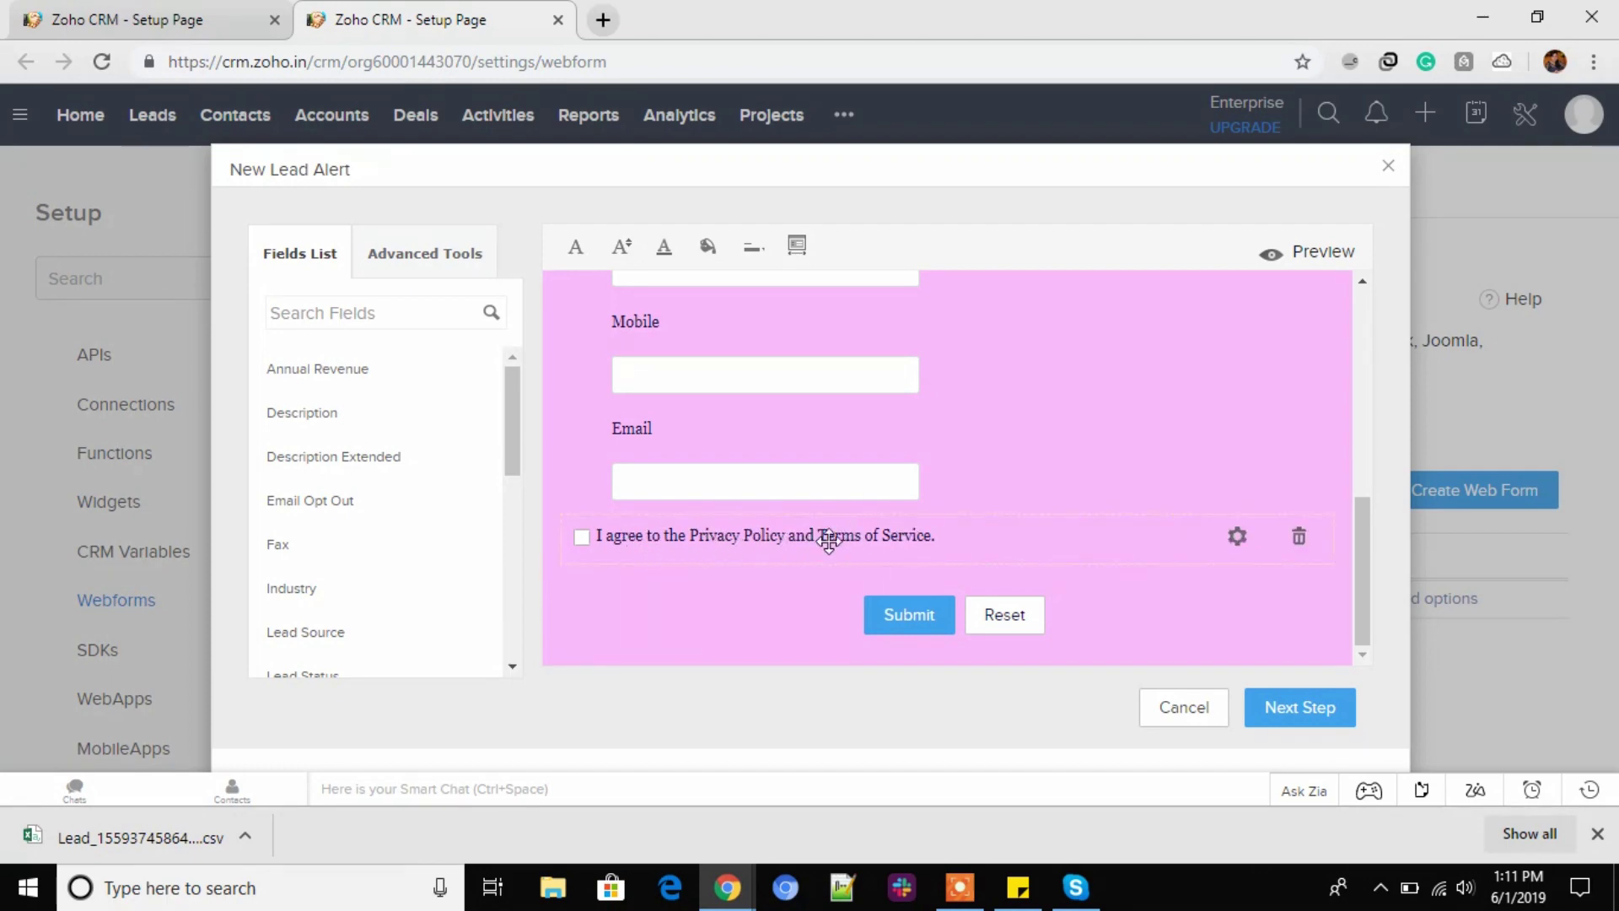
left_click(1307, 253)
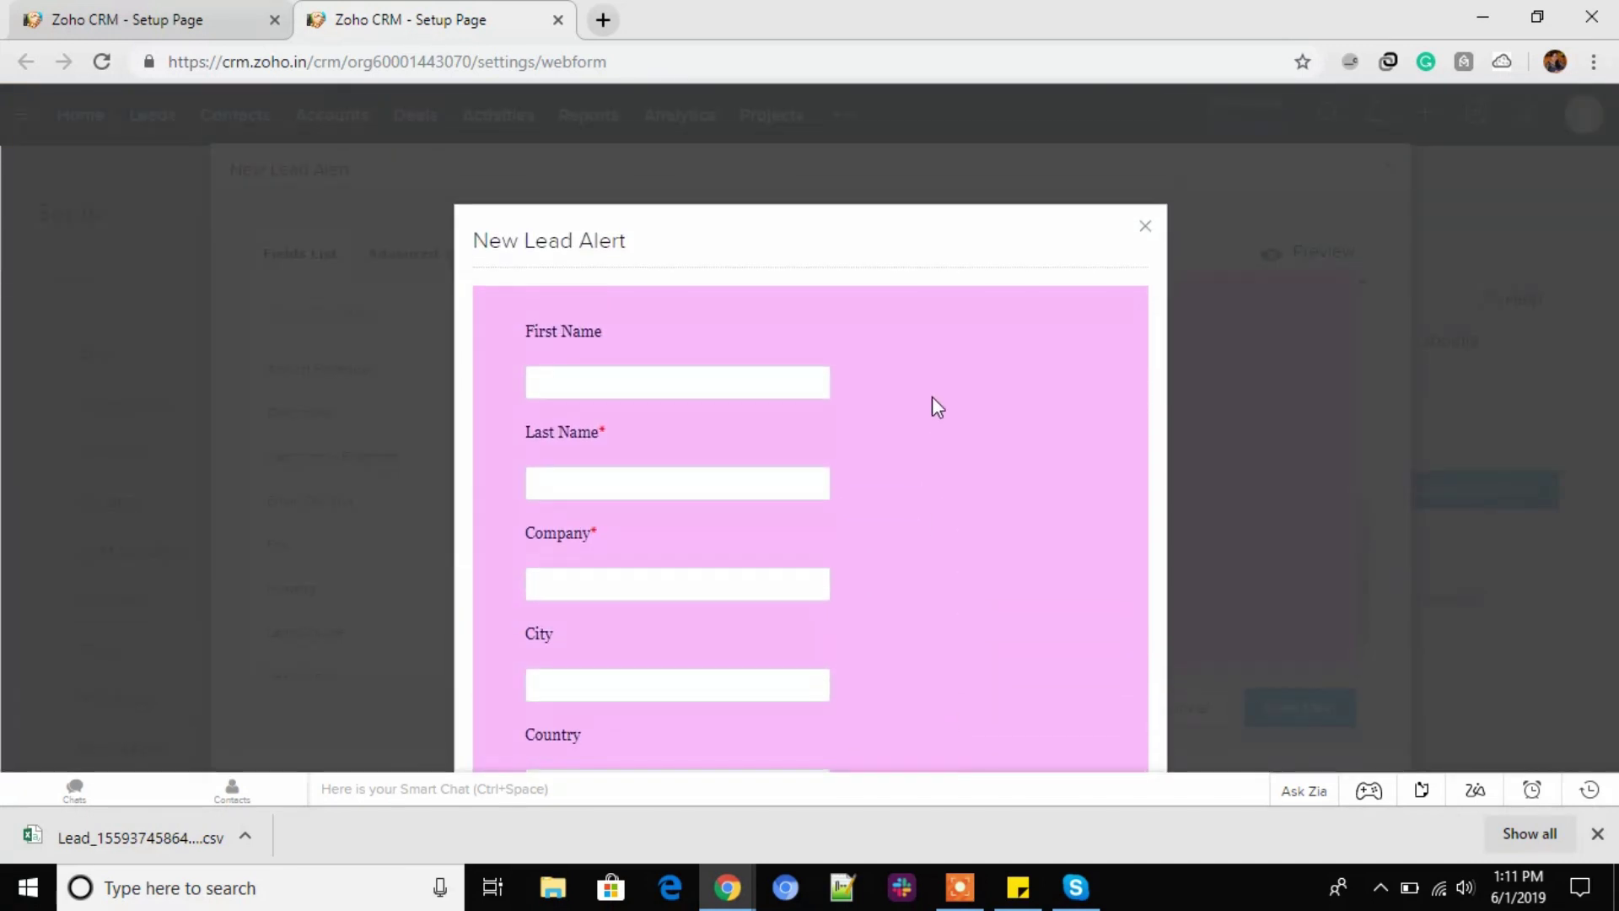
left_click(1144, 228)
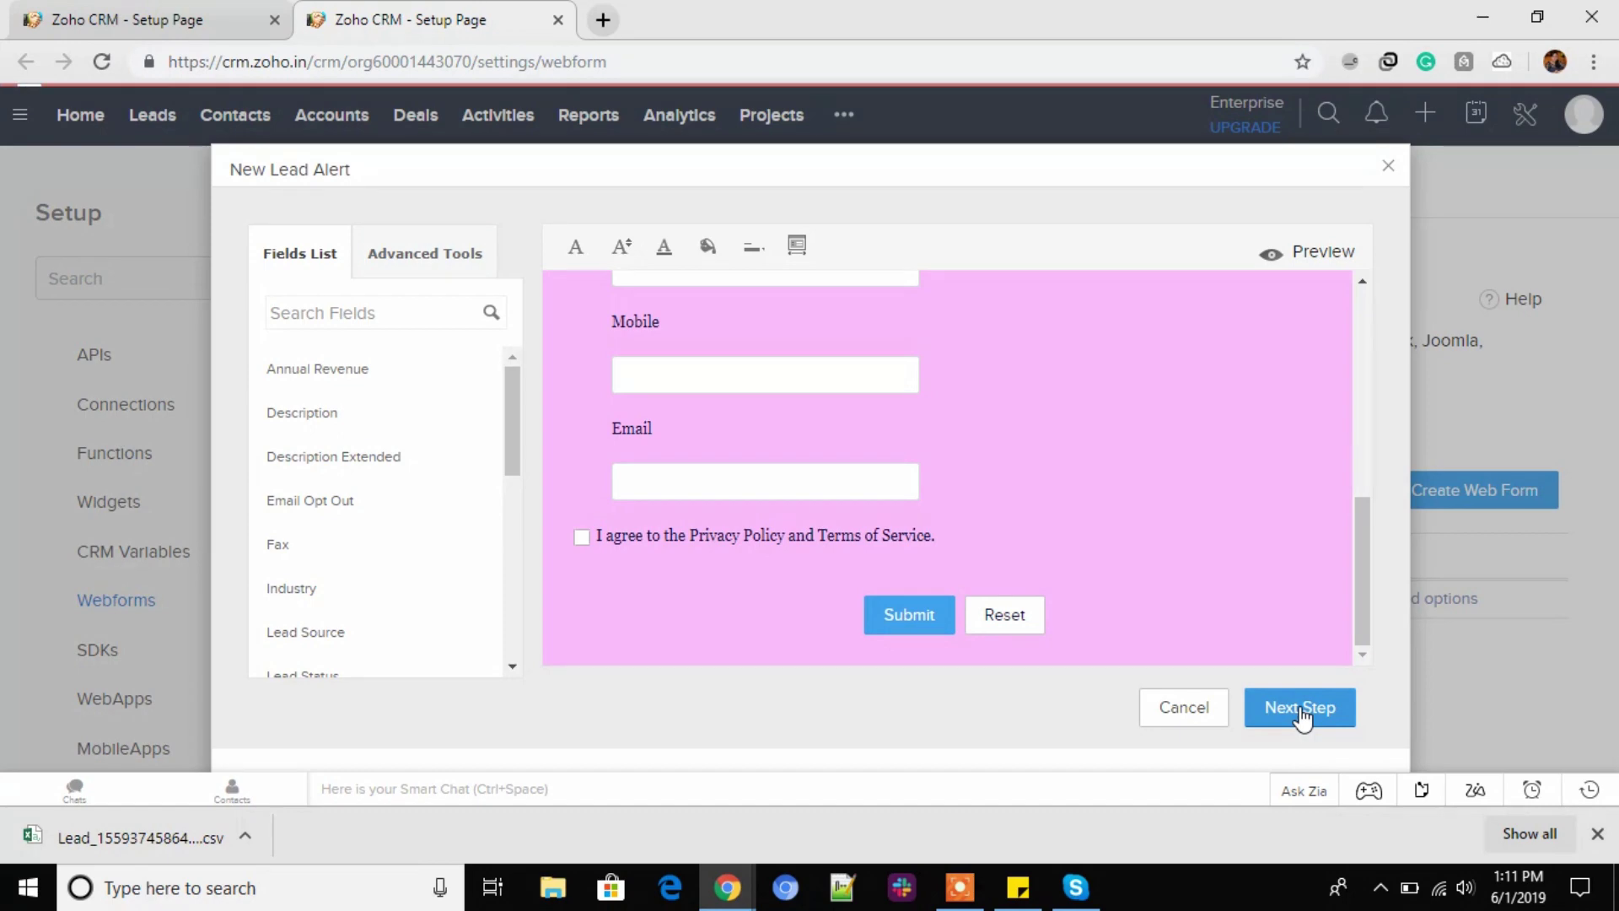
Save the New Lead Alert webform and review its embed source code.
left_click(1301, 712)
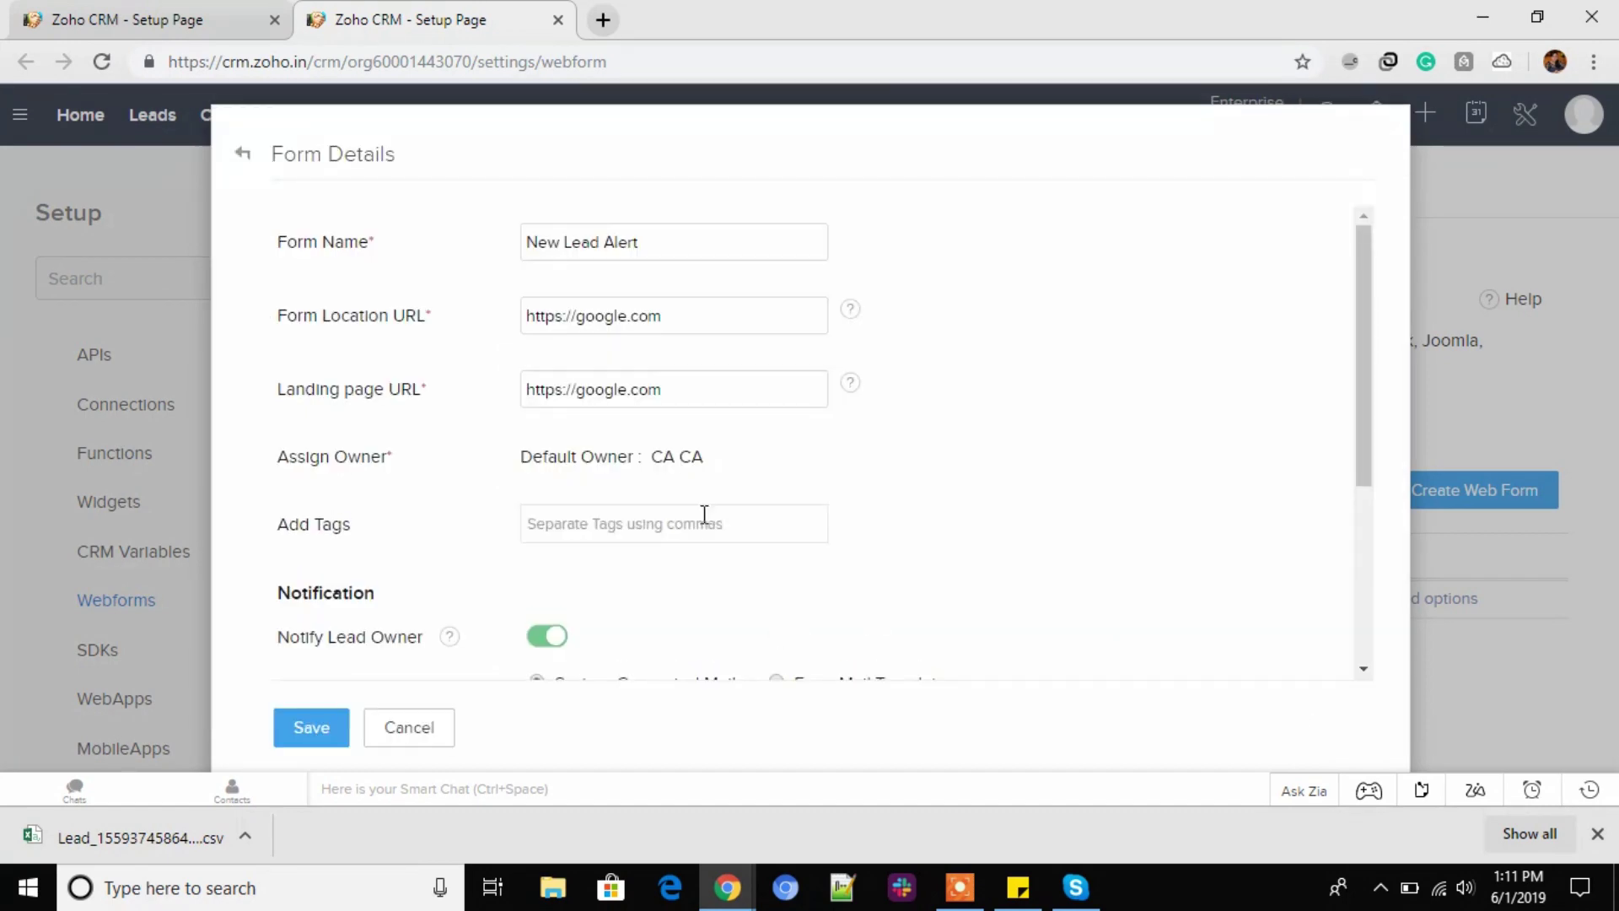
scroll(393, 466, "down", 3)
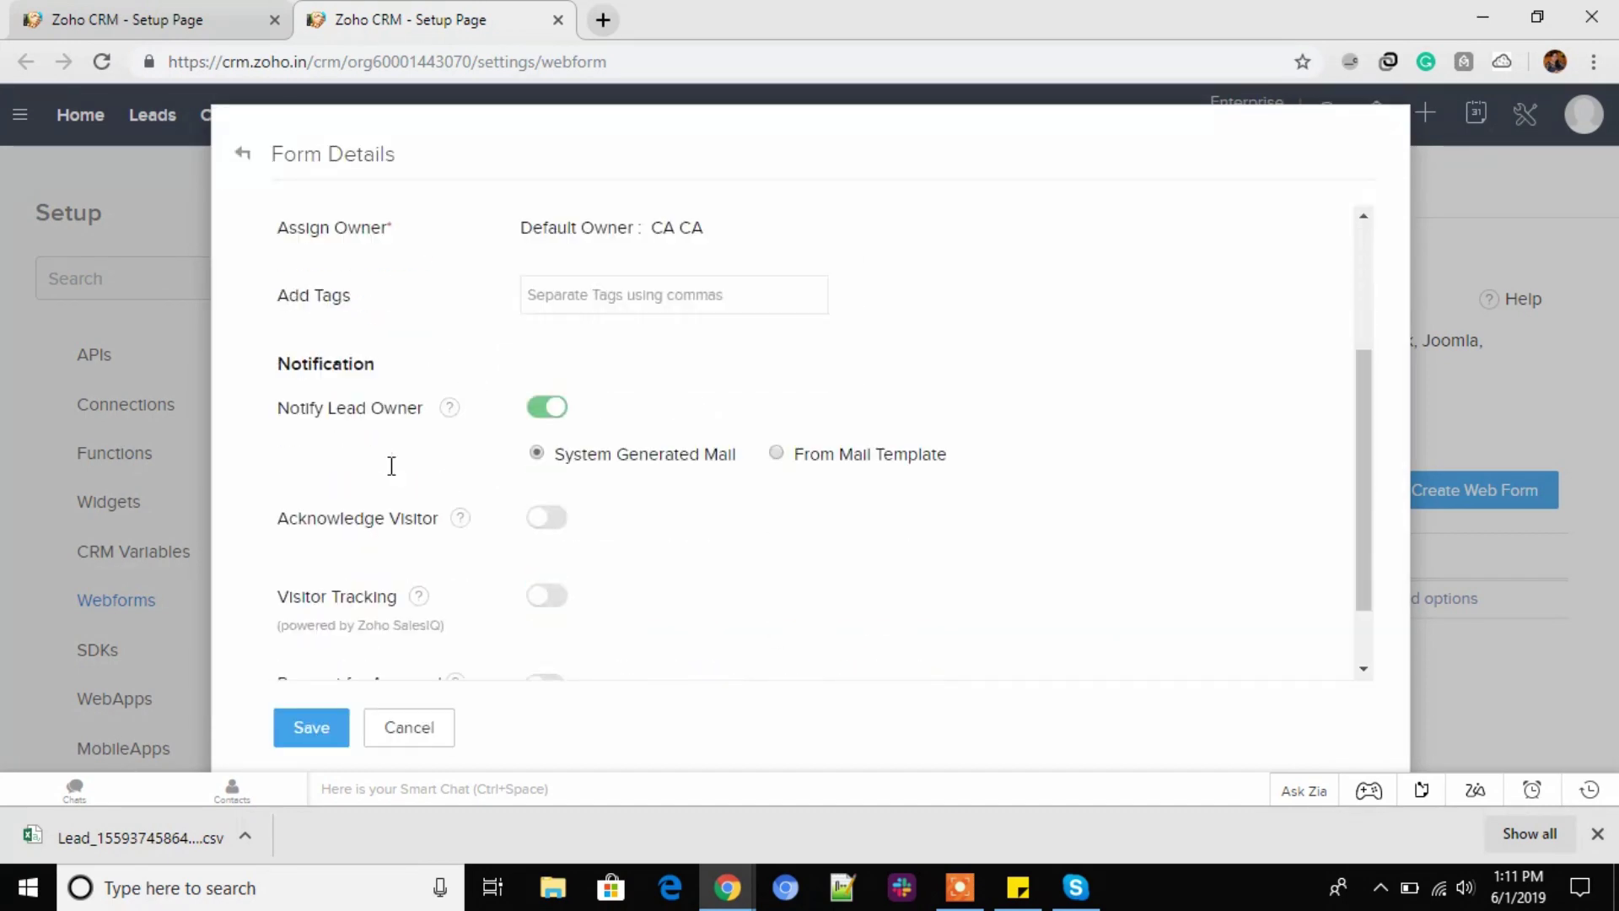
left_click(307, 748)
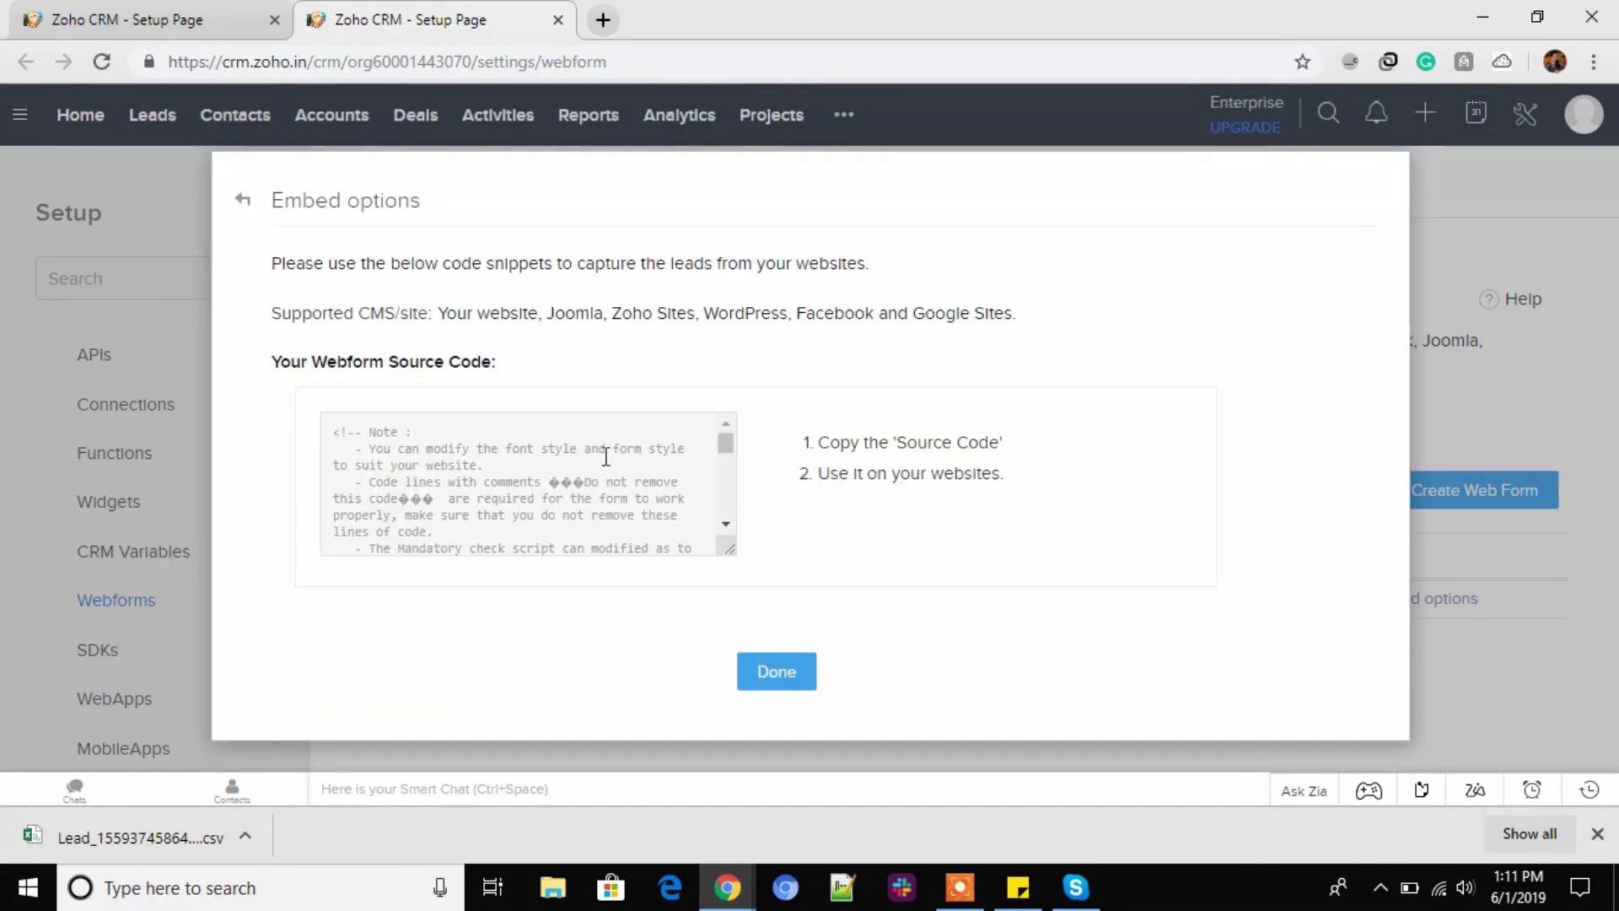
left_click(582, 454)
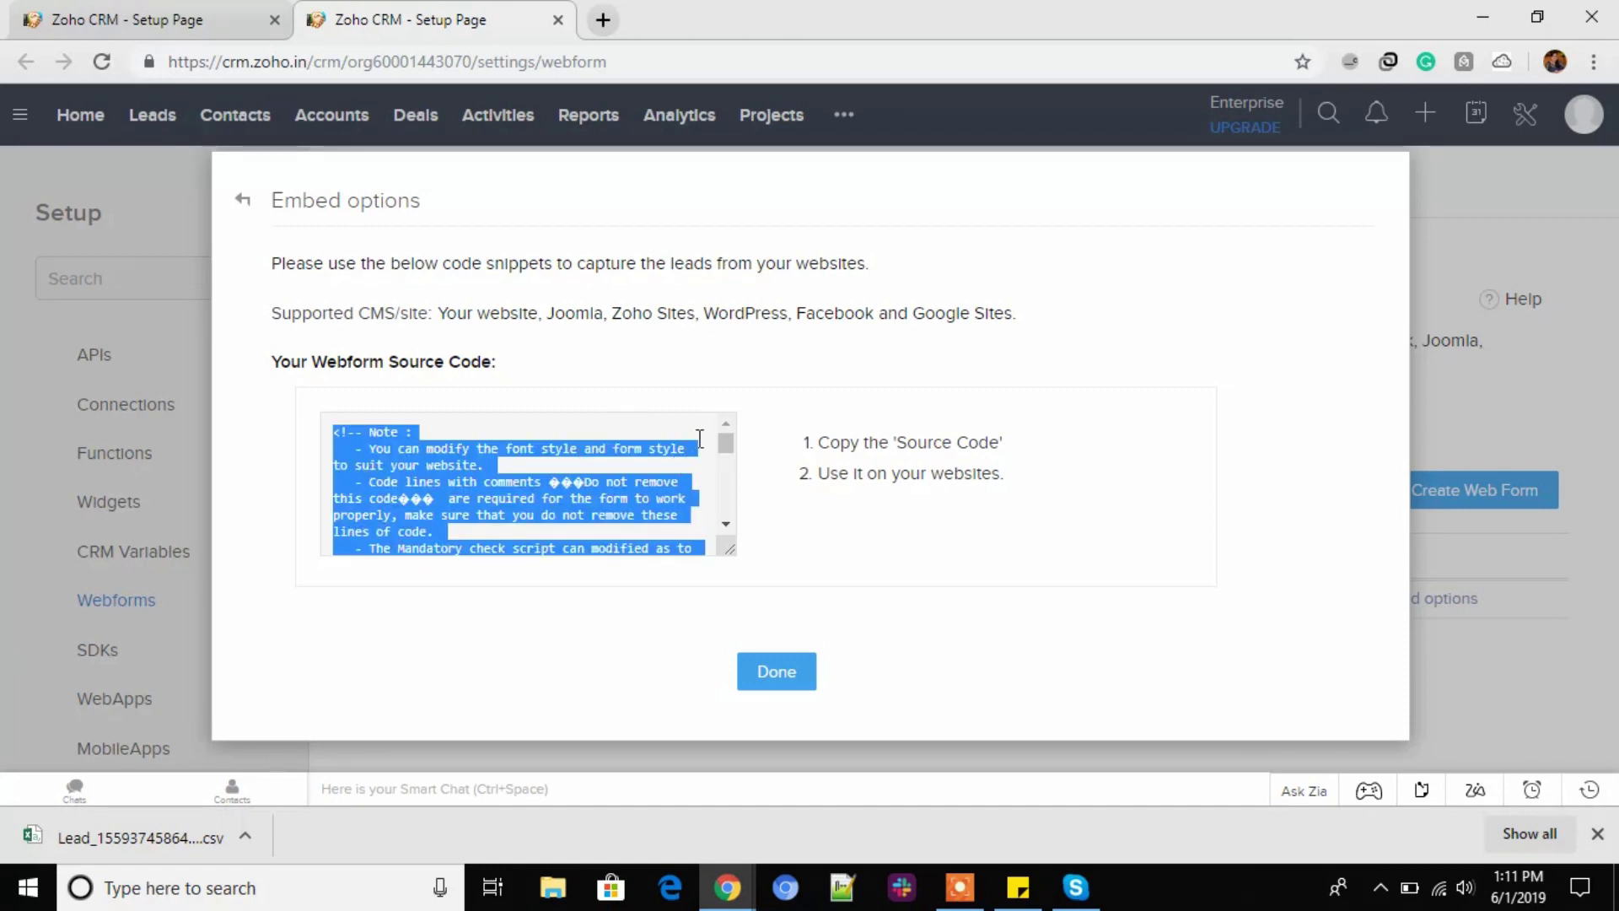
left_click_drag(725, 442, 727, 540)
left_click(567, 502)
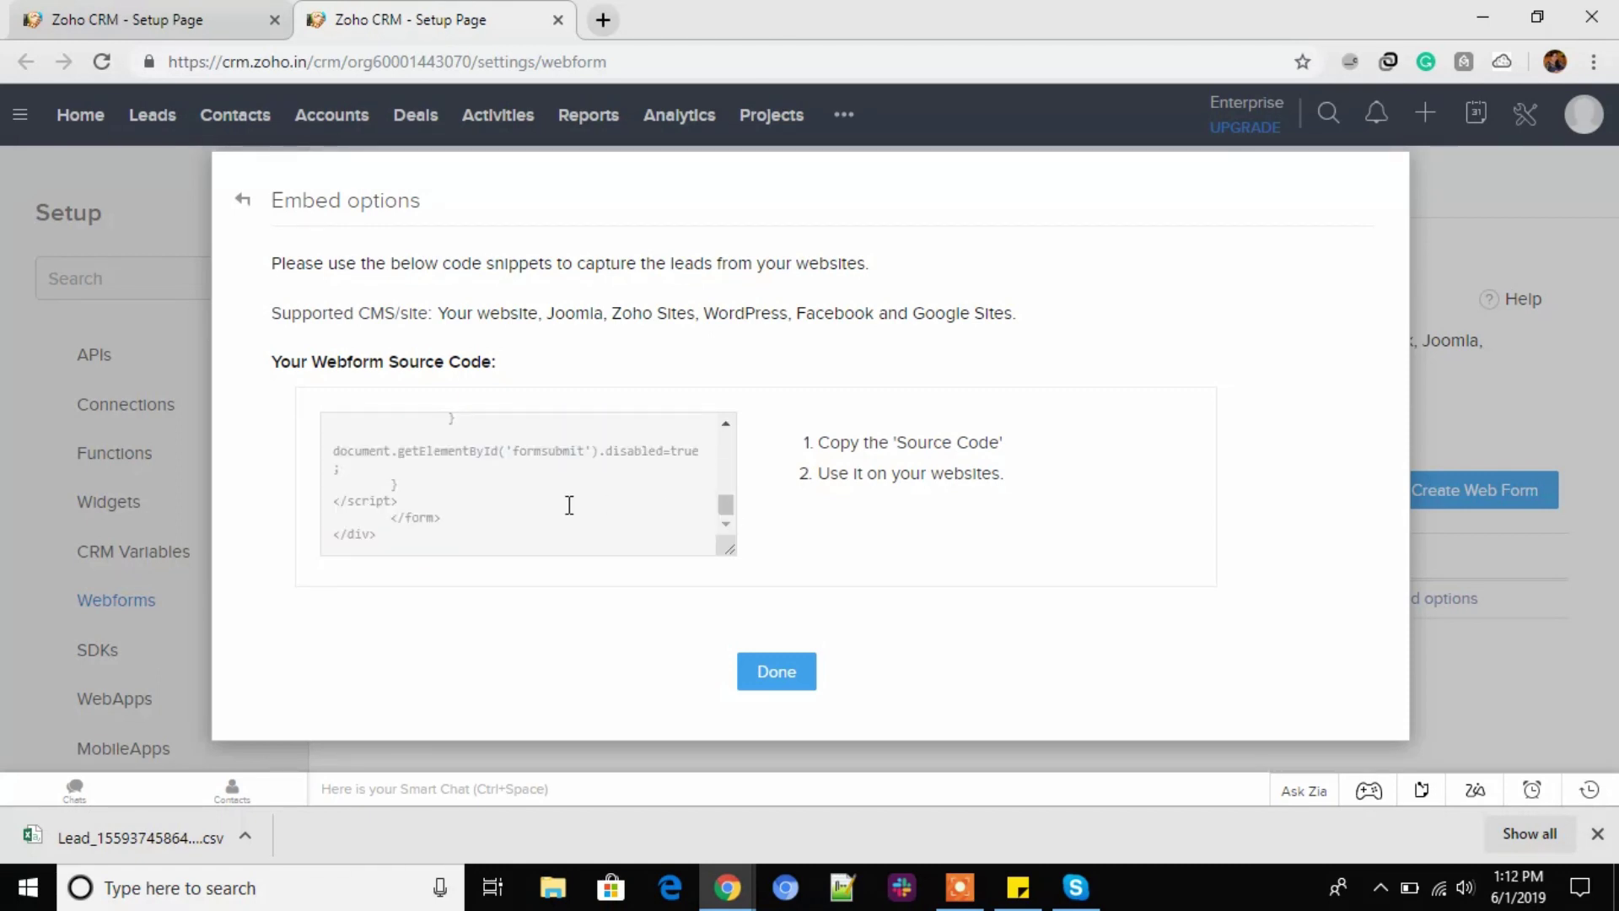
left_click(774, 674)
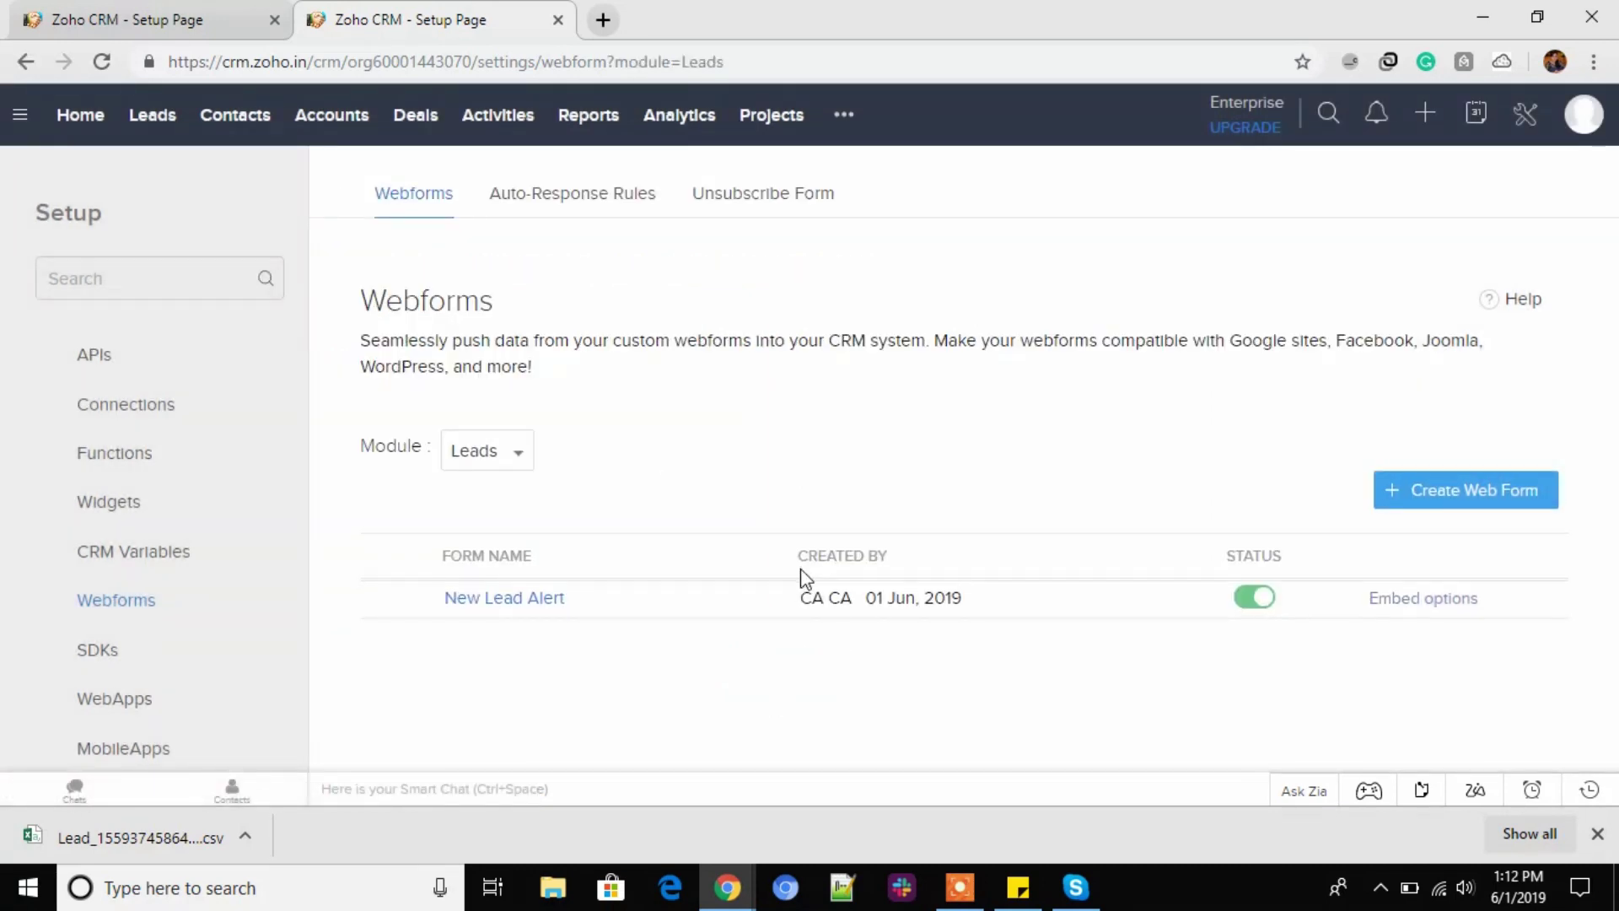
Keep Leads as the webforms module and return to the main Setup page.
left_click(519, 456)
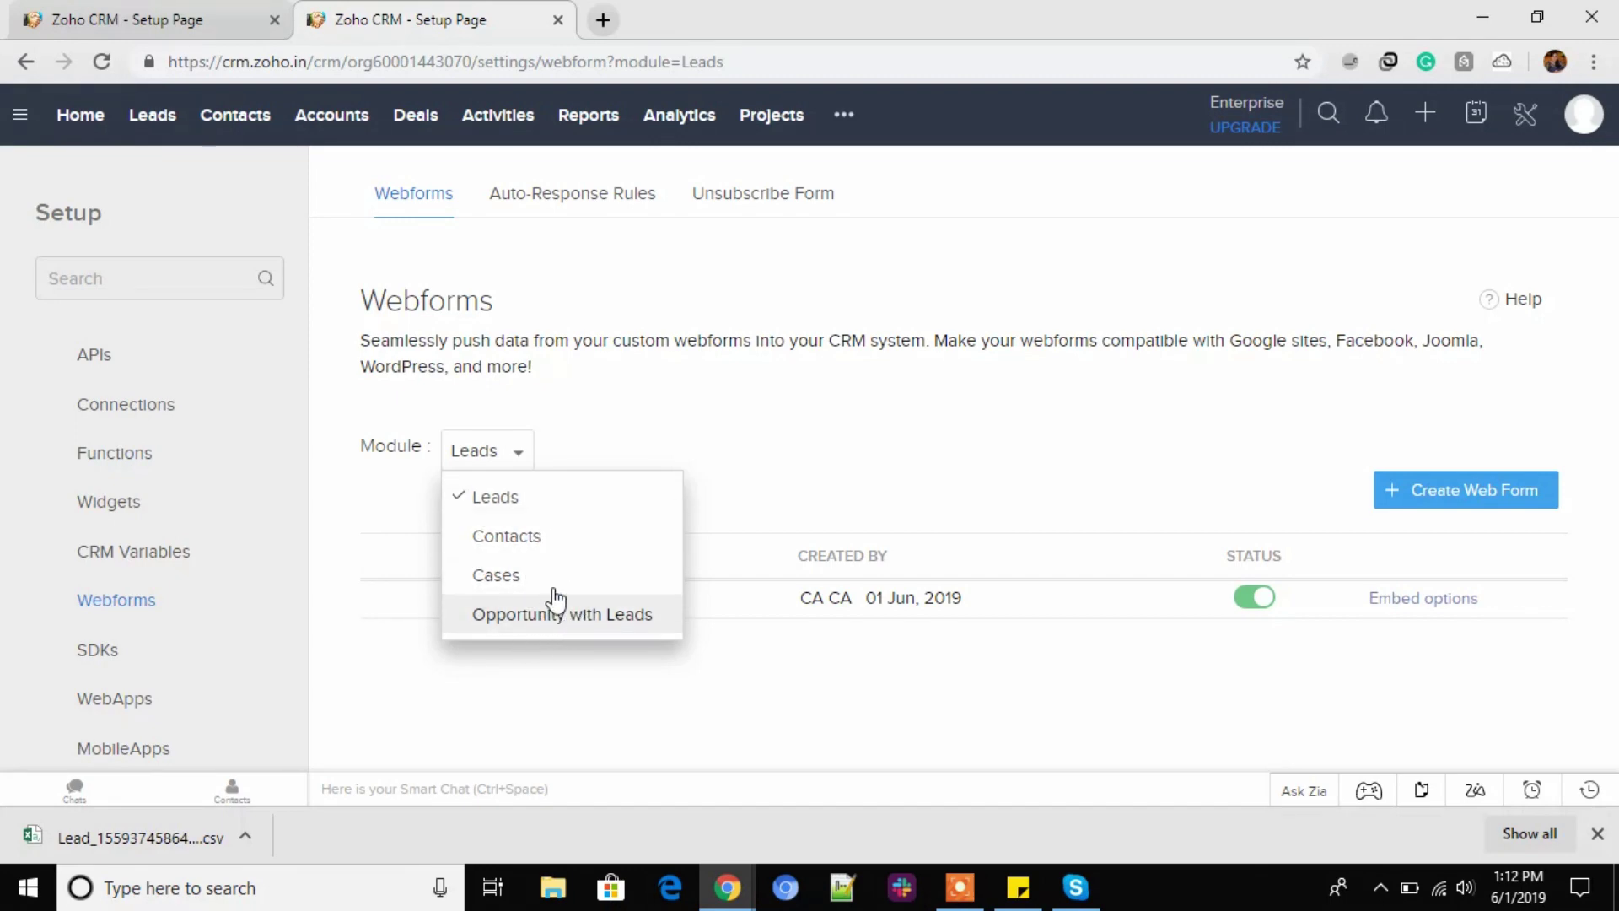
left_click(511, 461)
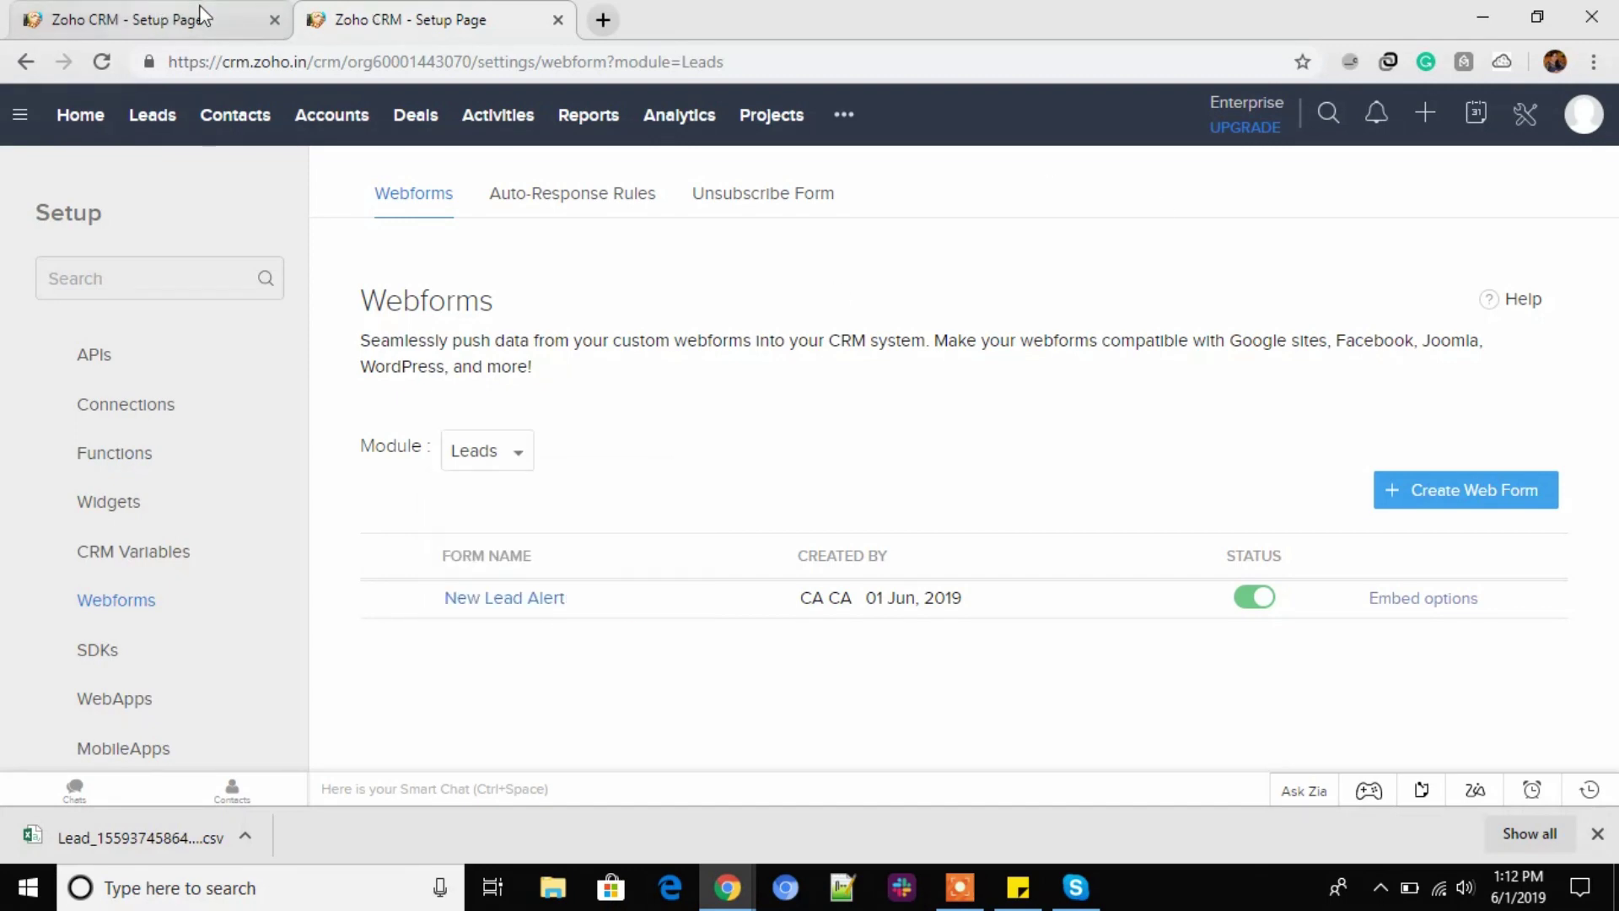
left_click(1511, 118)
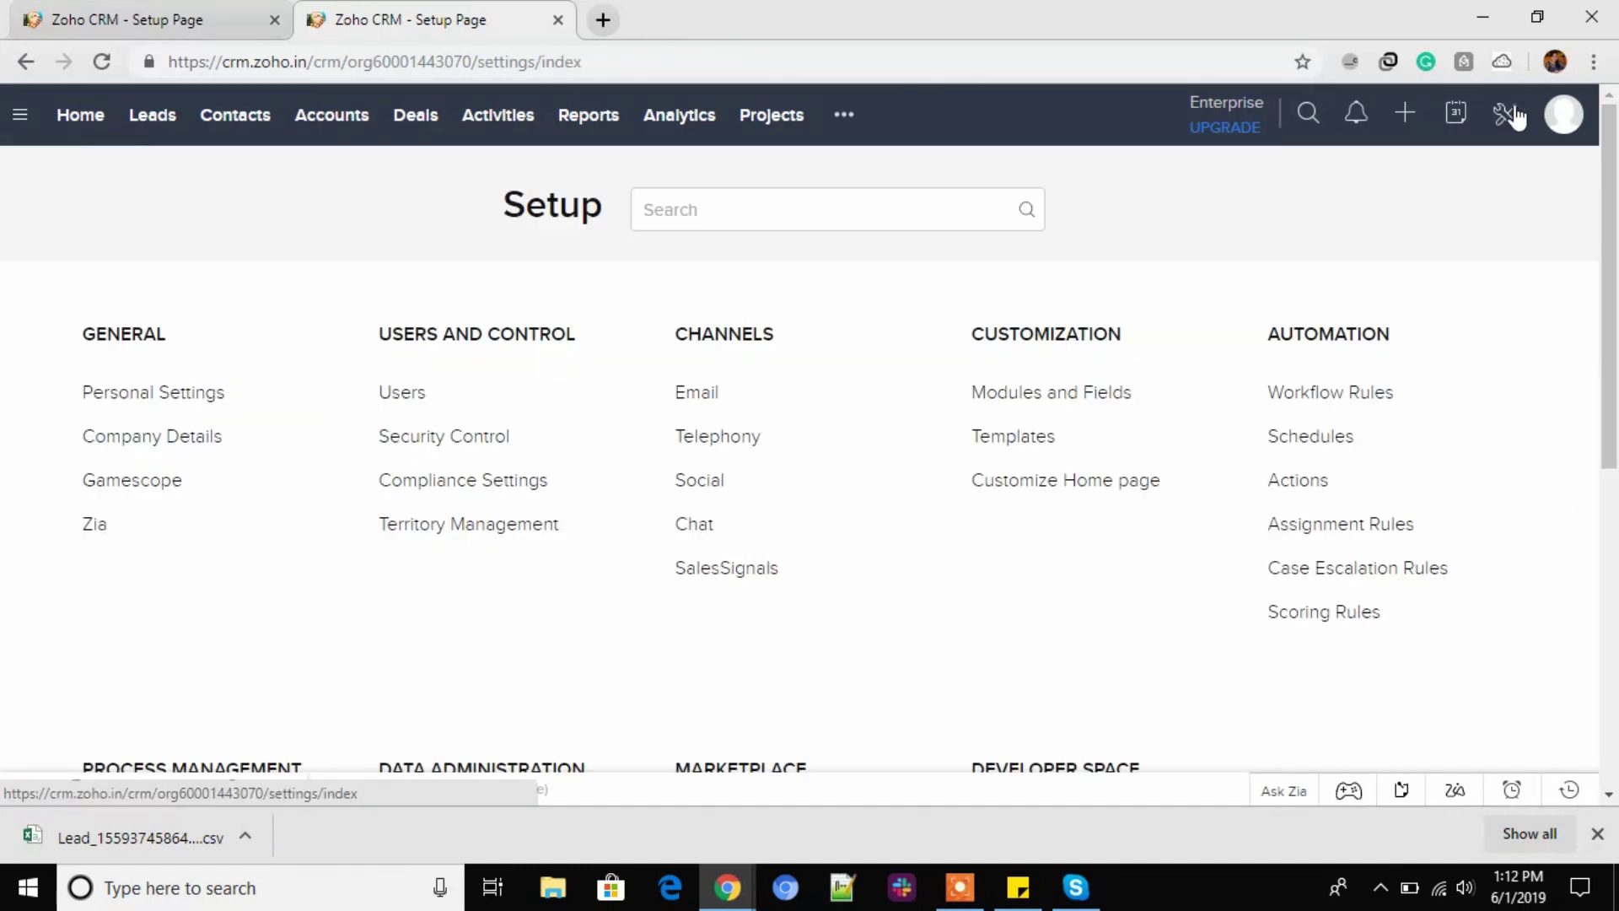
scroll(1148, 561, "down", 5)
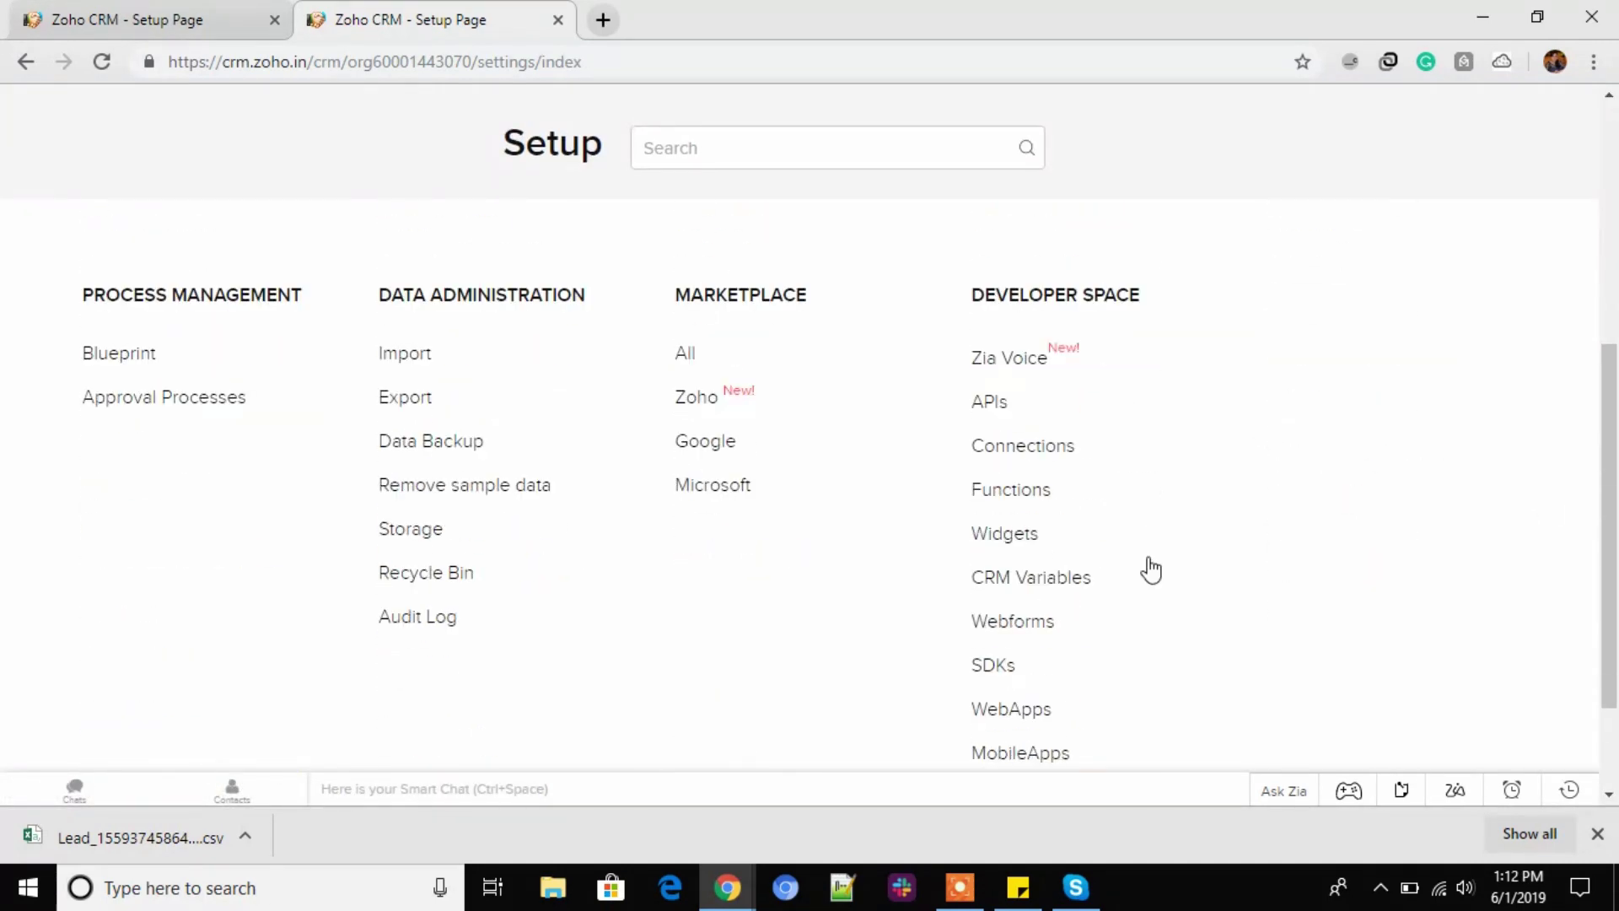
scroll(1152, 571, "down", 2)
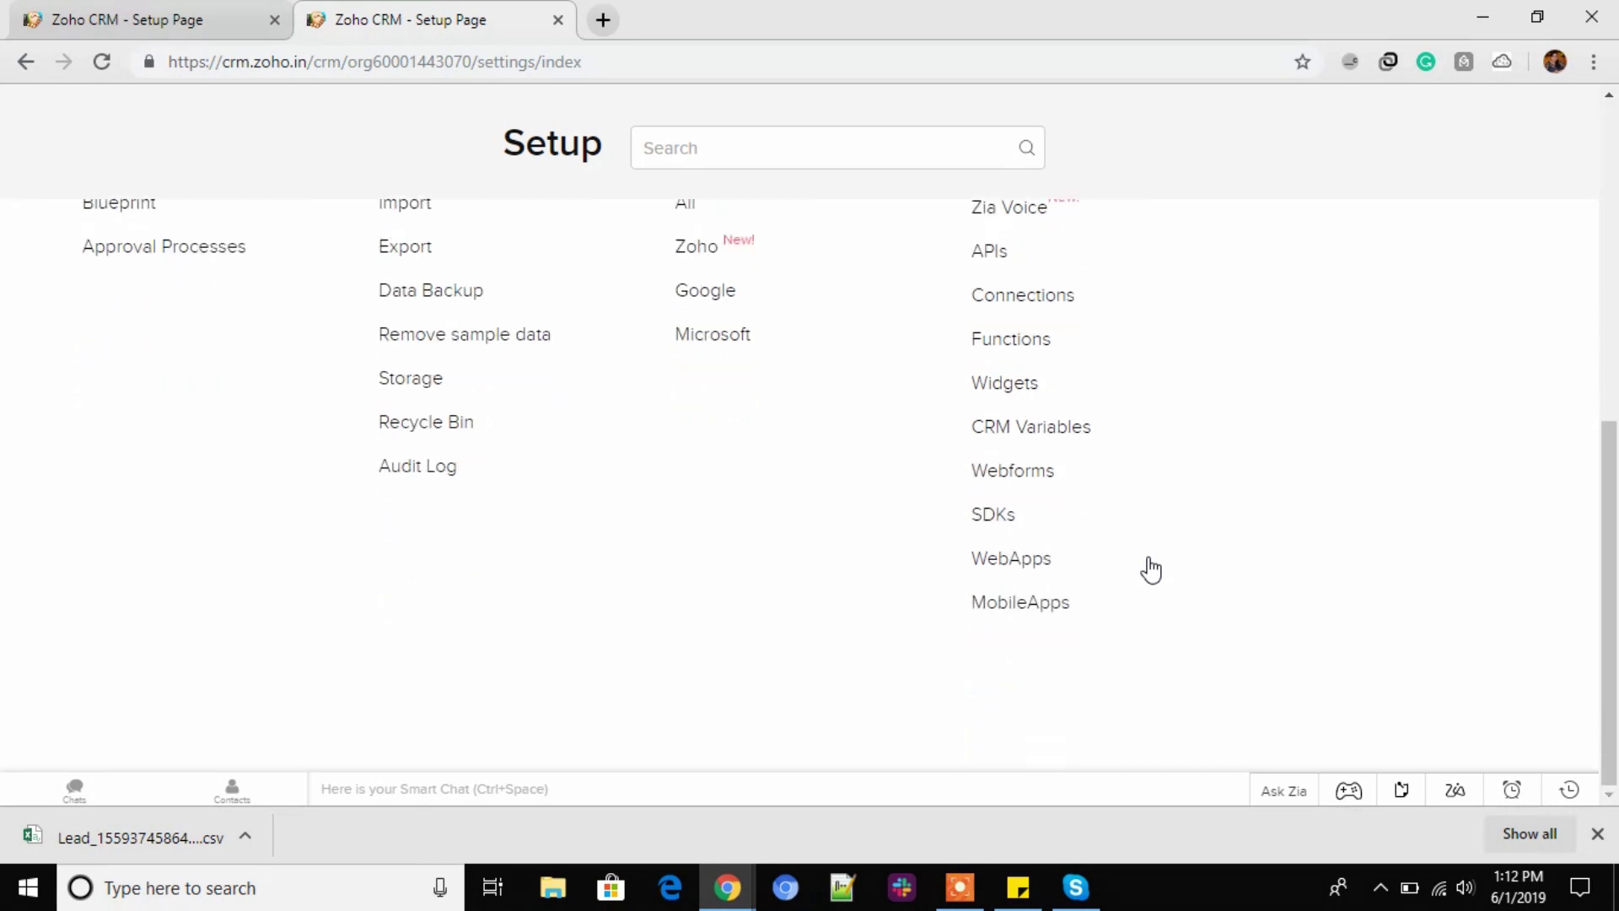
scroll(1151, 571, "up", 1)
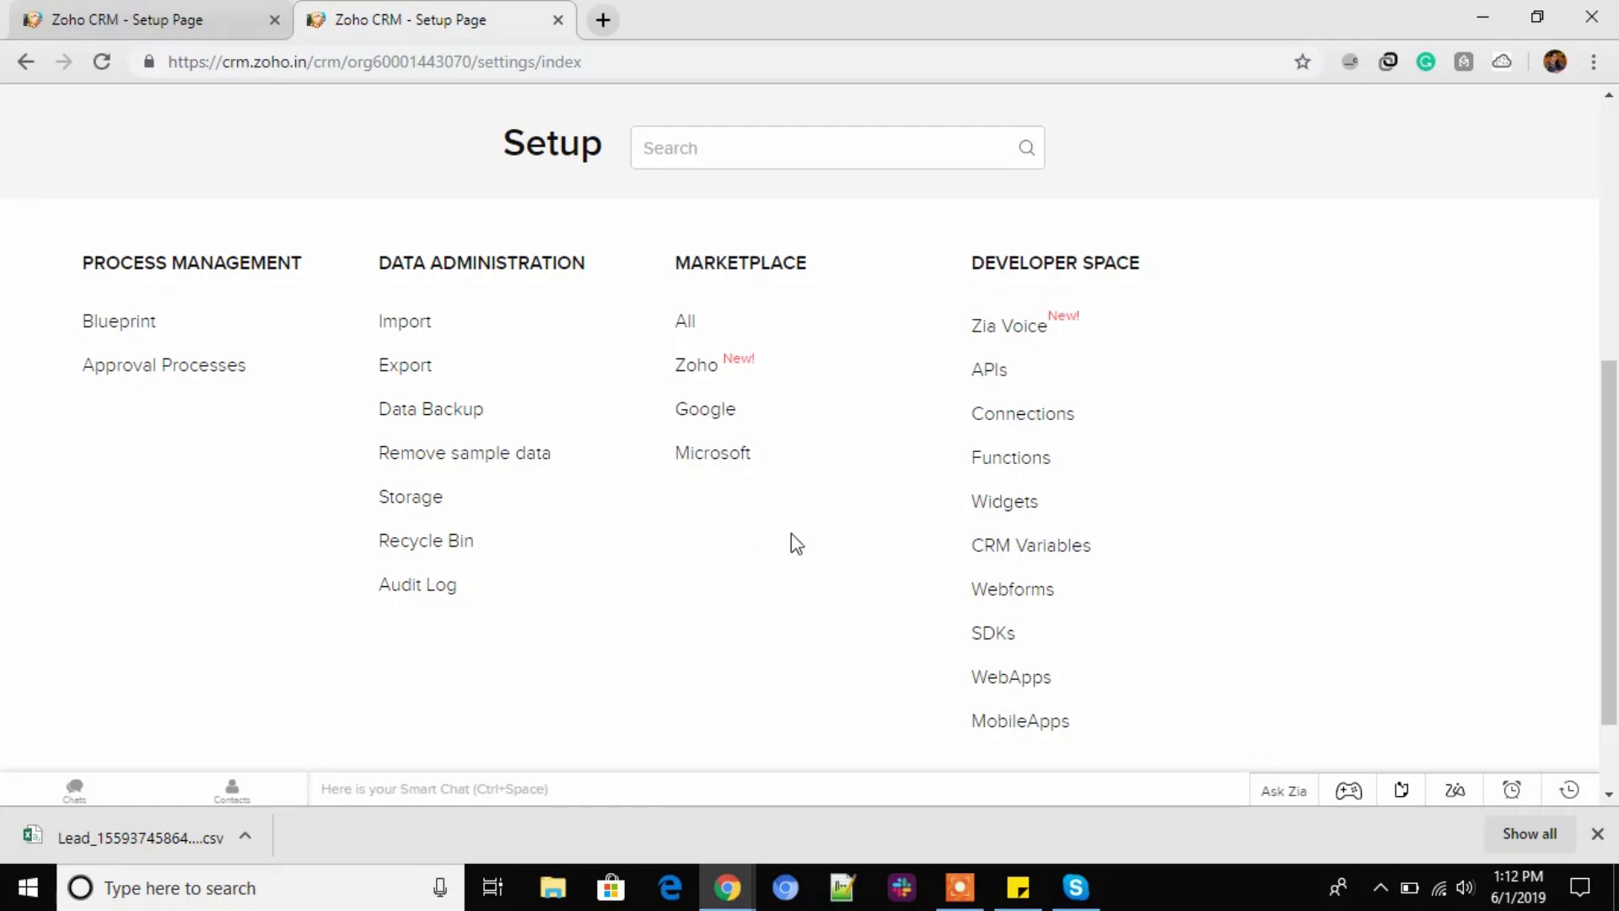
scroll(791, 533, "up", 5)
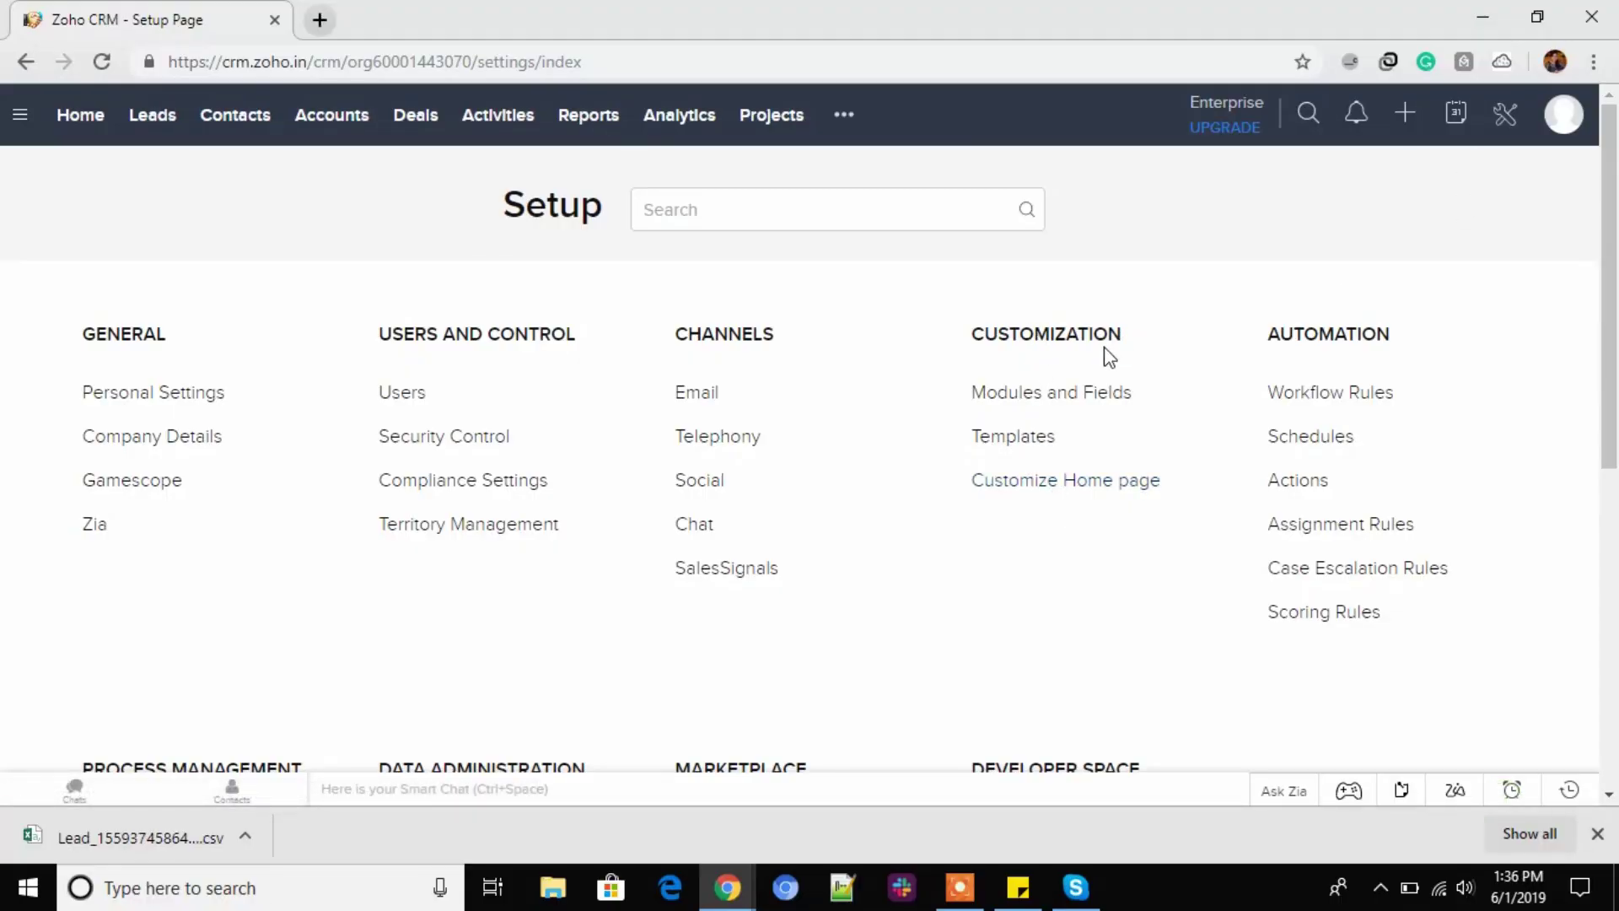
Open Modules and Fields, then the Leads fields list and its Standard layout editor.
left_click(1023, 405, "ctrl")
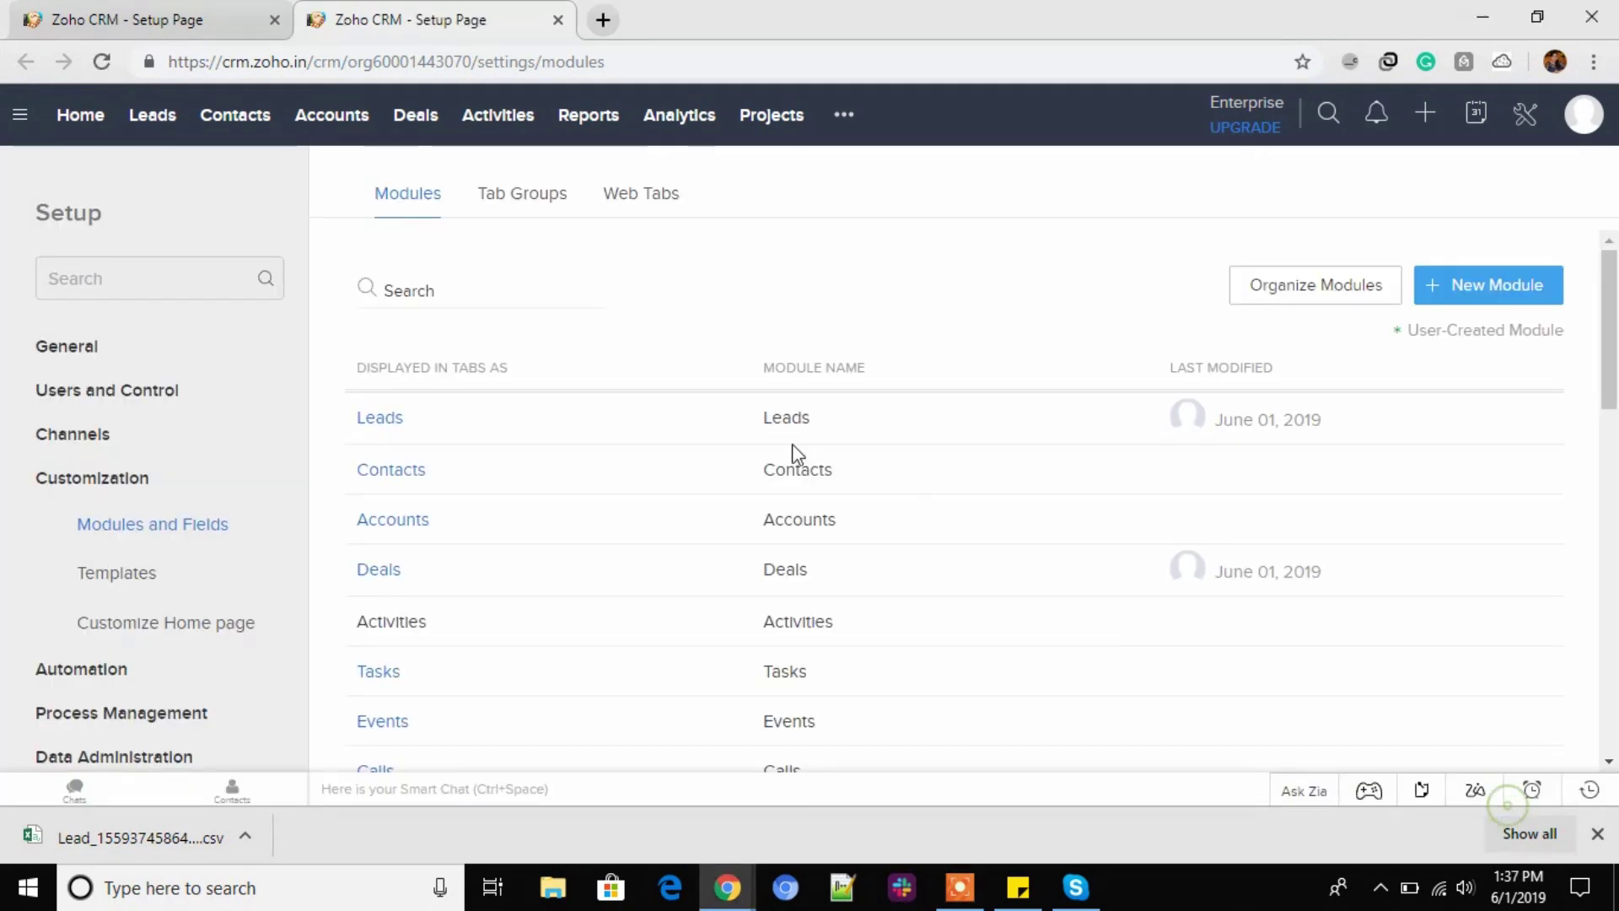
mouse_move(435, 418)
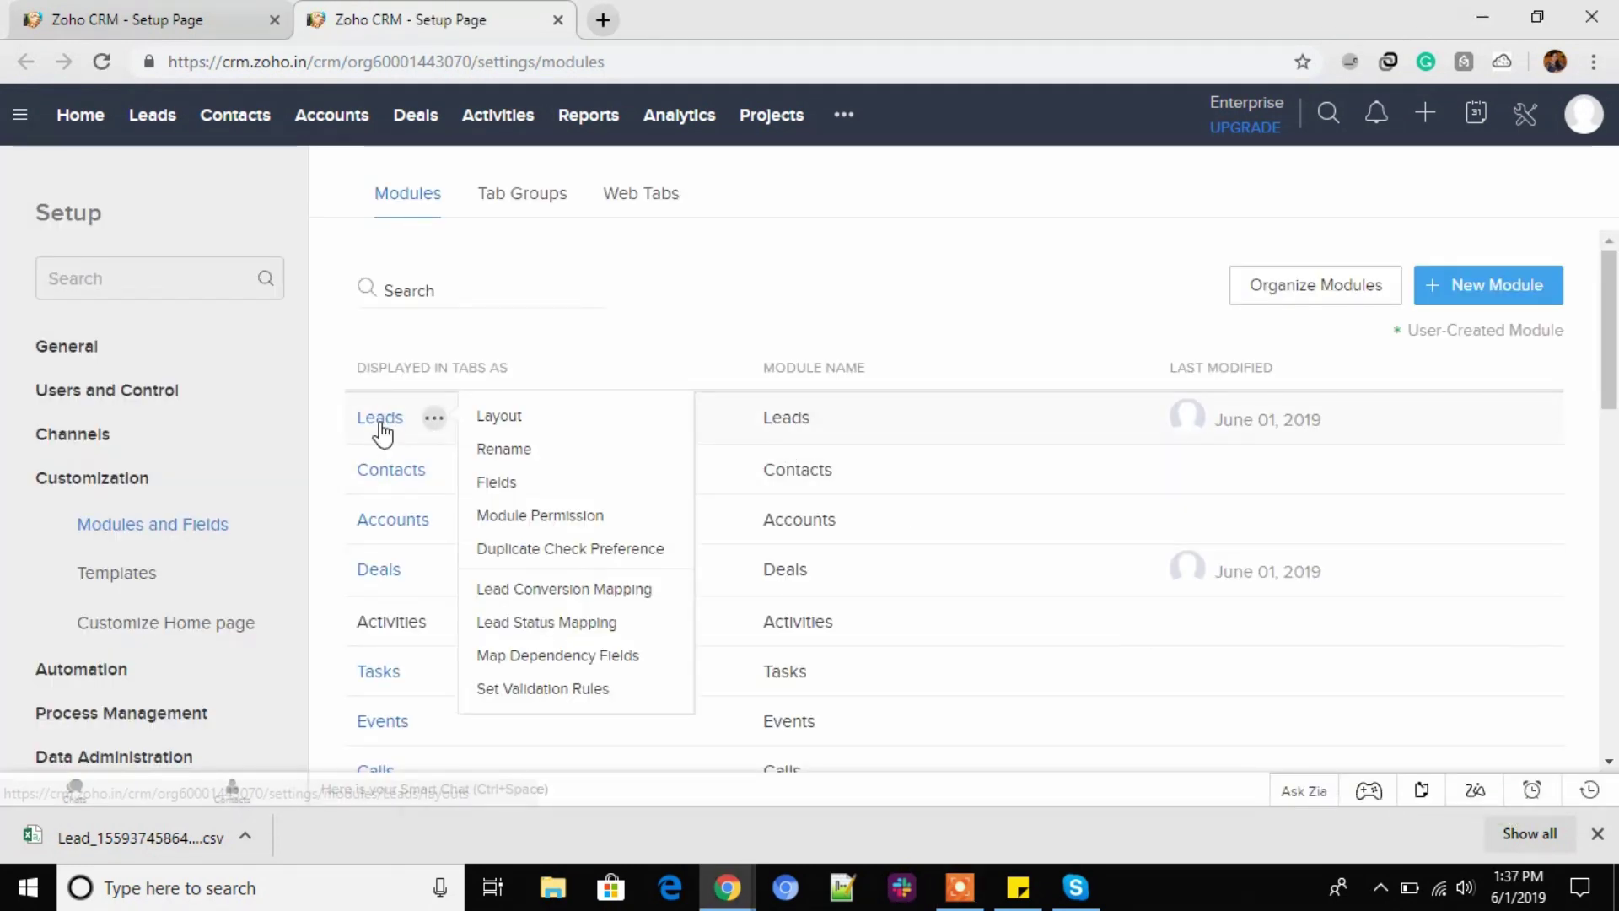
left_click(505, 486)
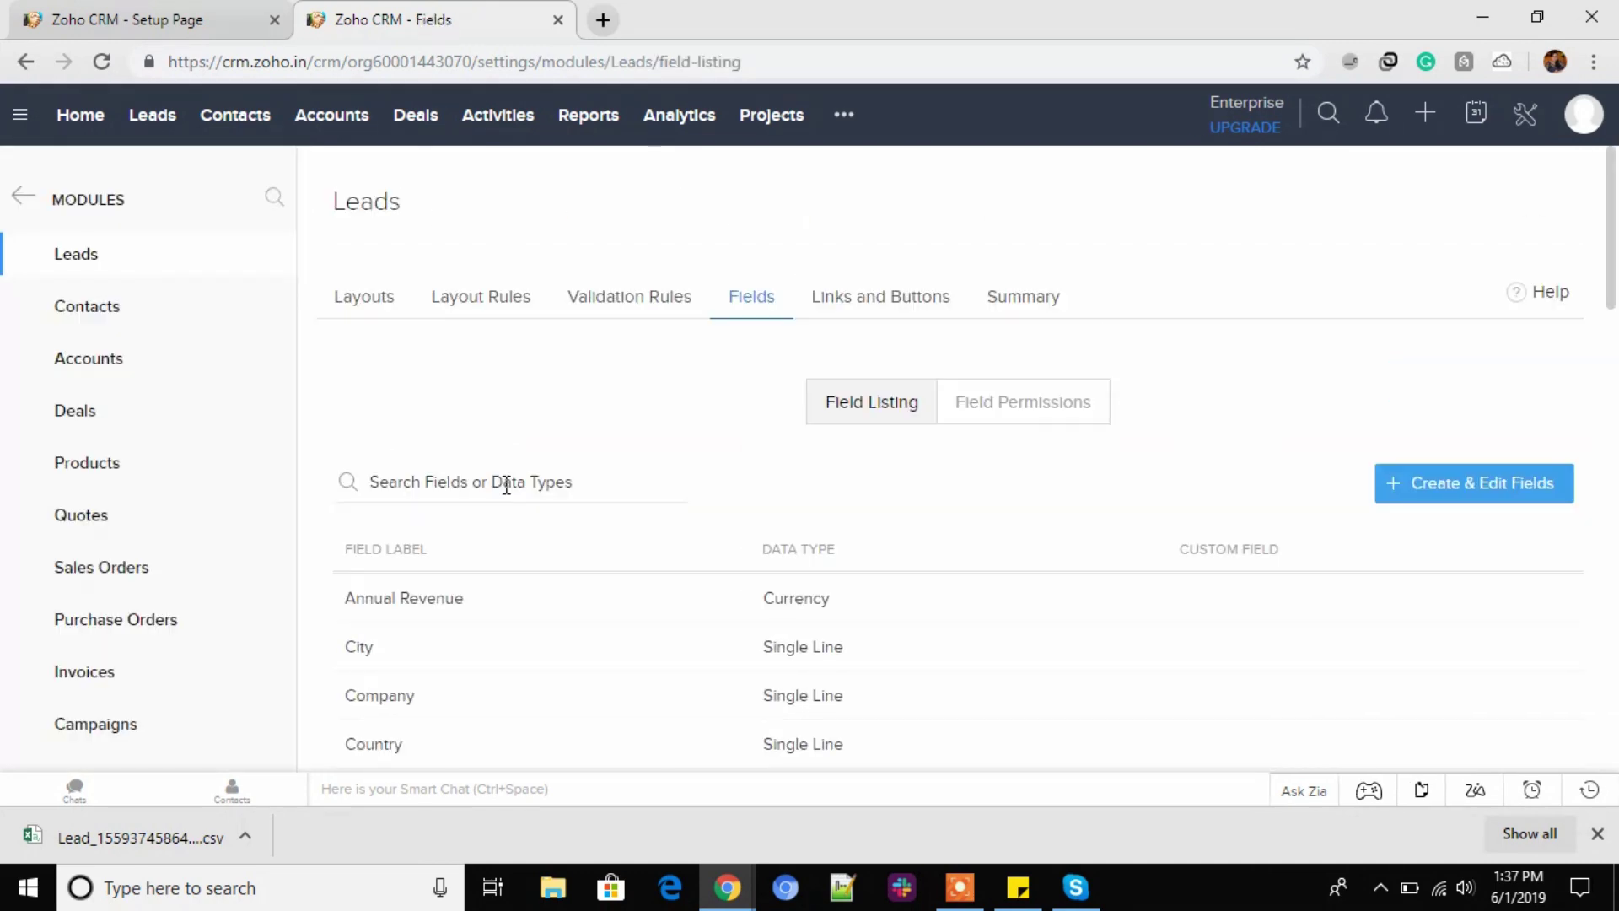
scroll(523, 459, "down", 1)
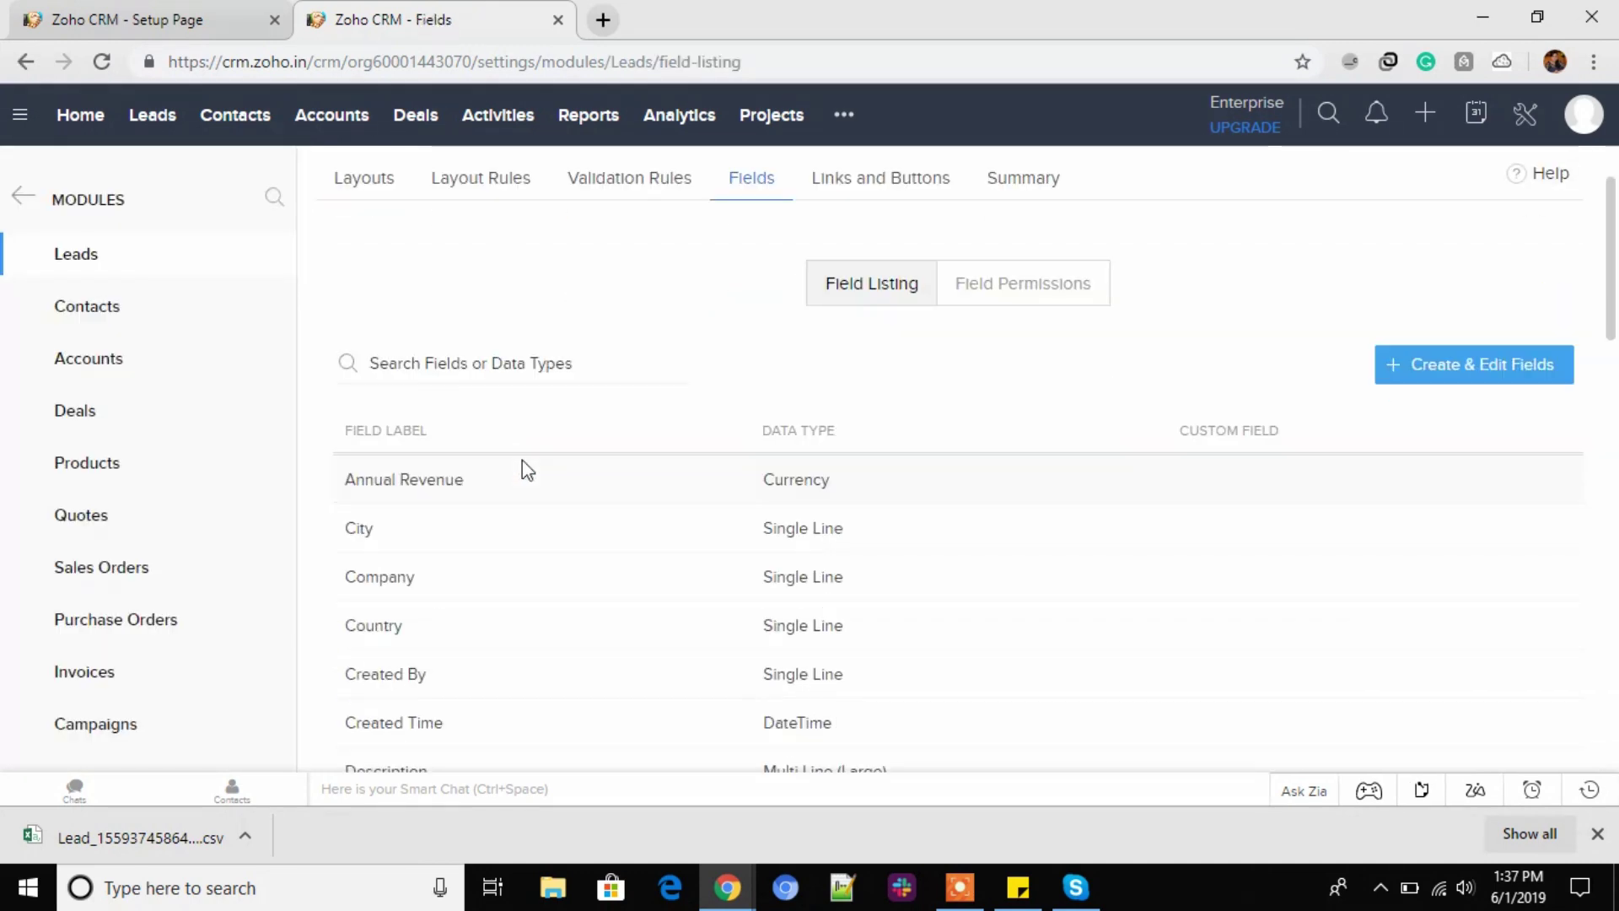
left_click(1474, 375)
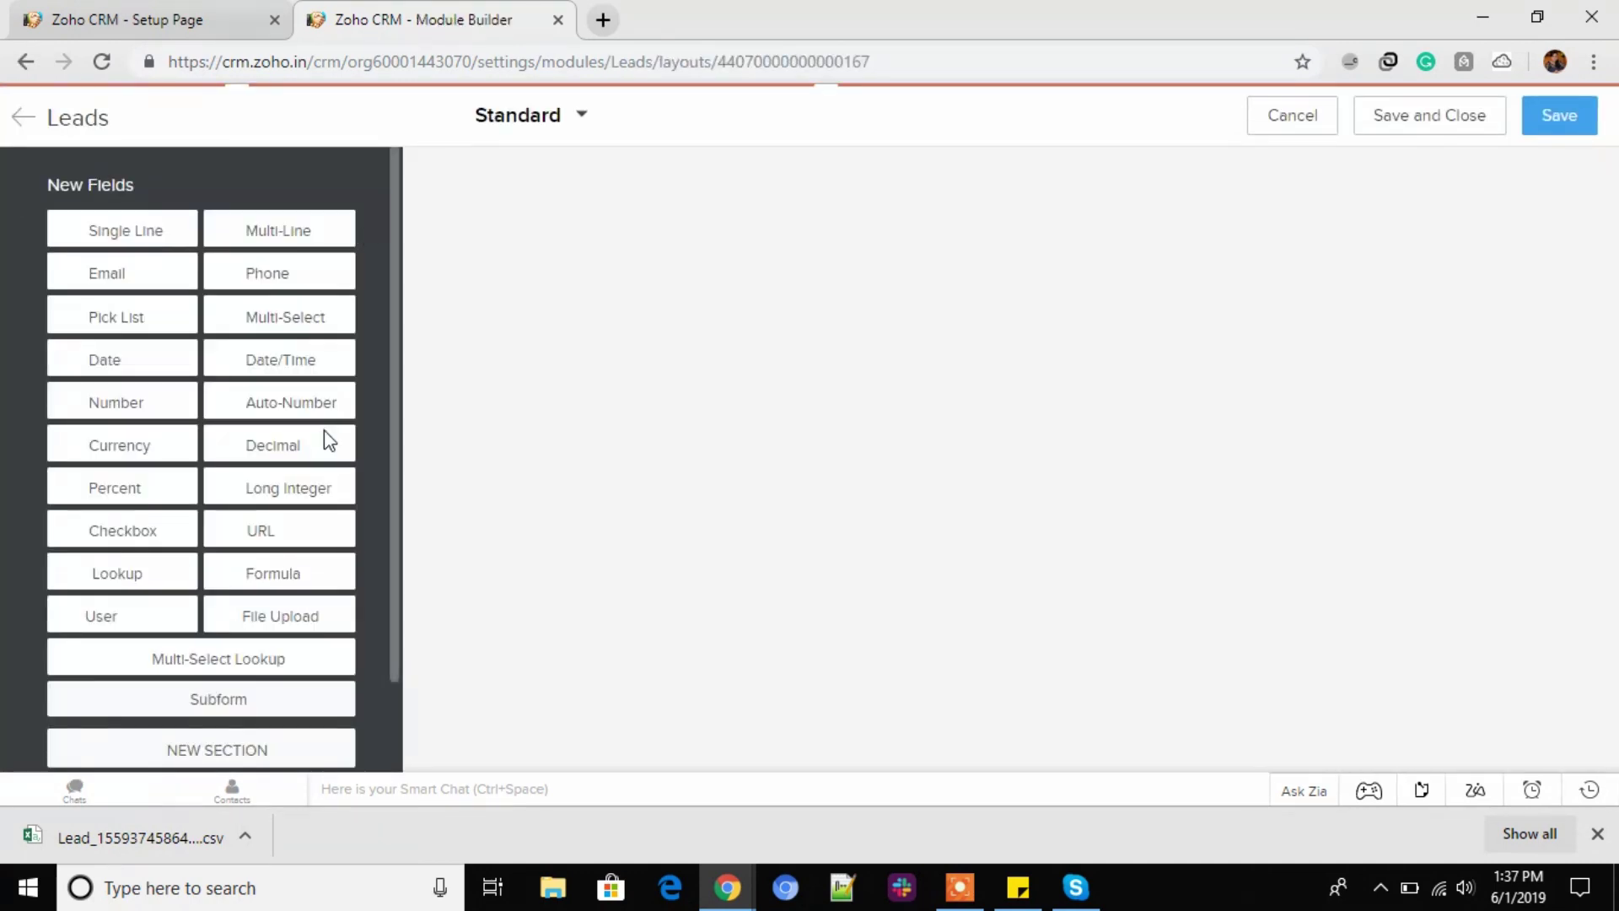
scroll(224, 601, "down", 1)
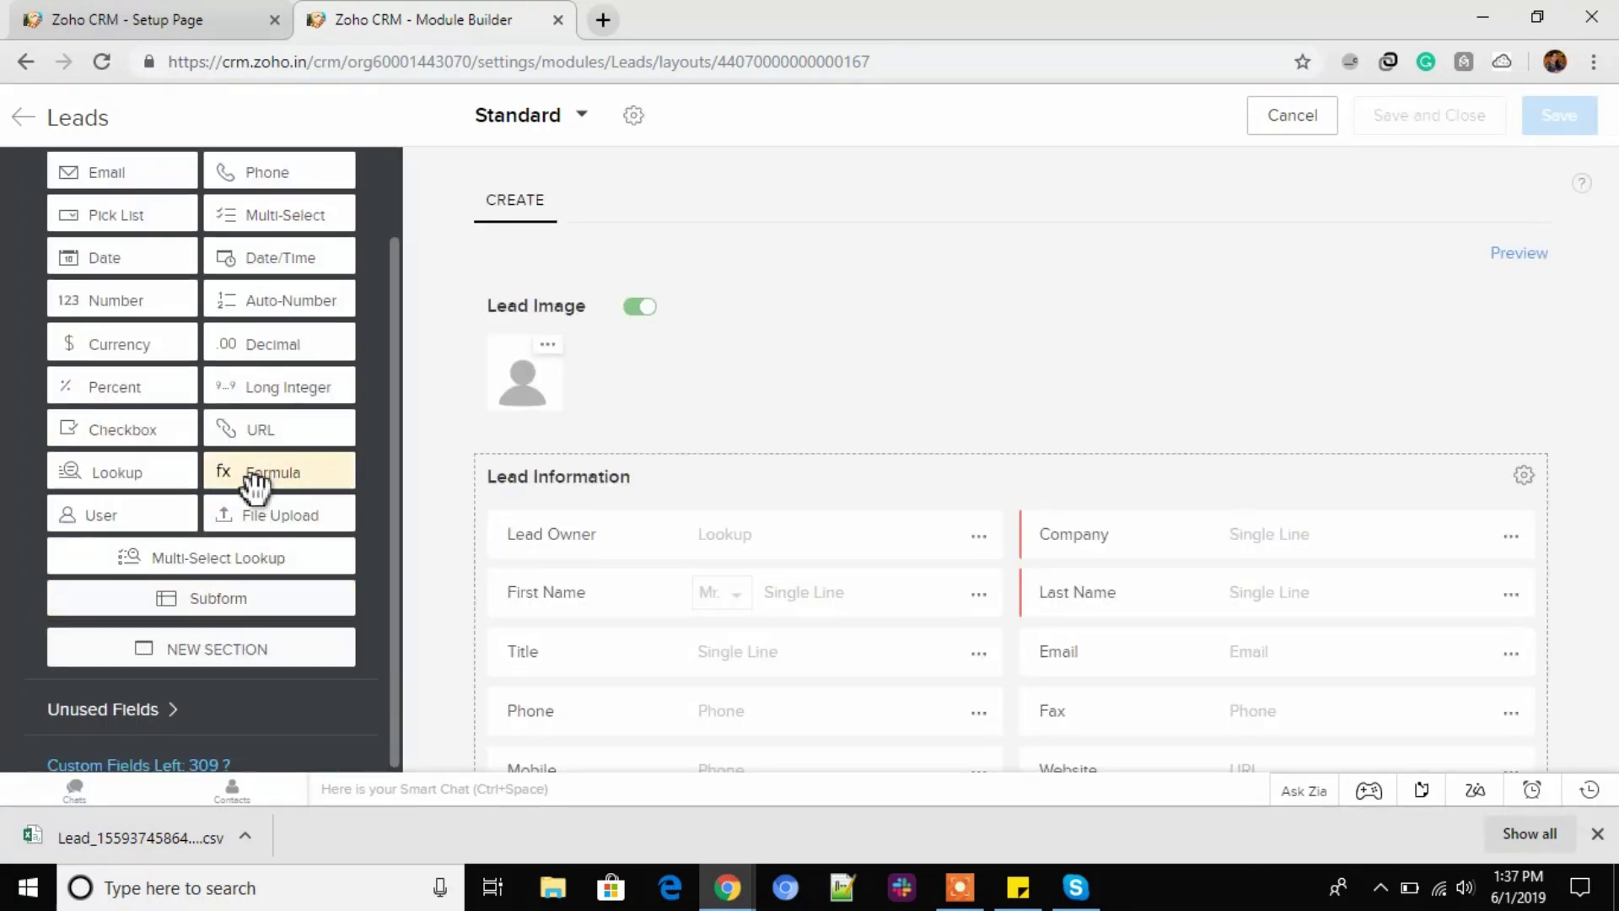
Add a Formula field 'Close Date' to Lead Information, returning Decimal, with the Month function.
left_click_drag(268, 480, 606, 543)
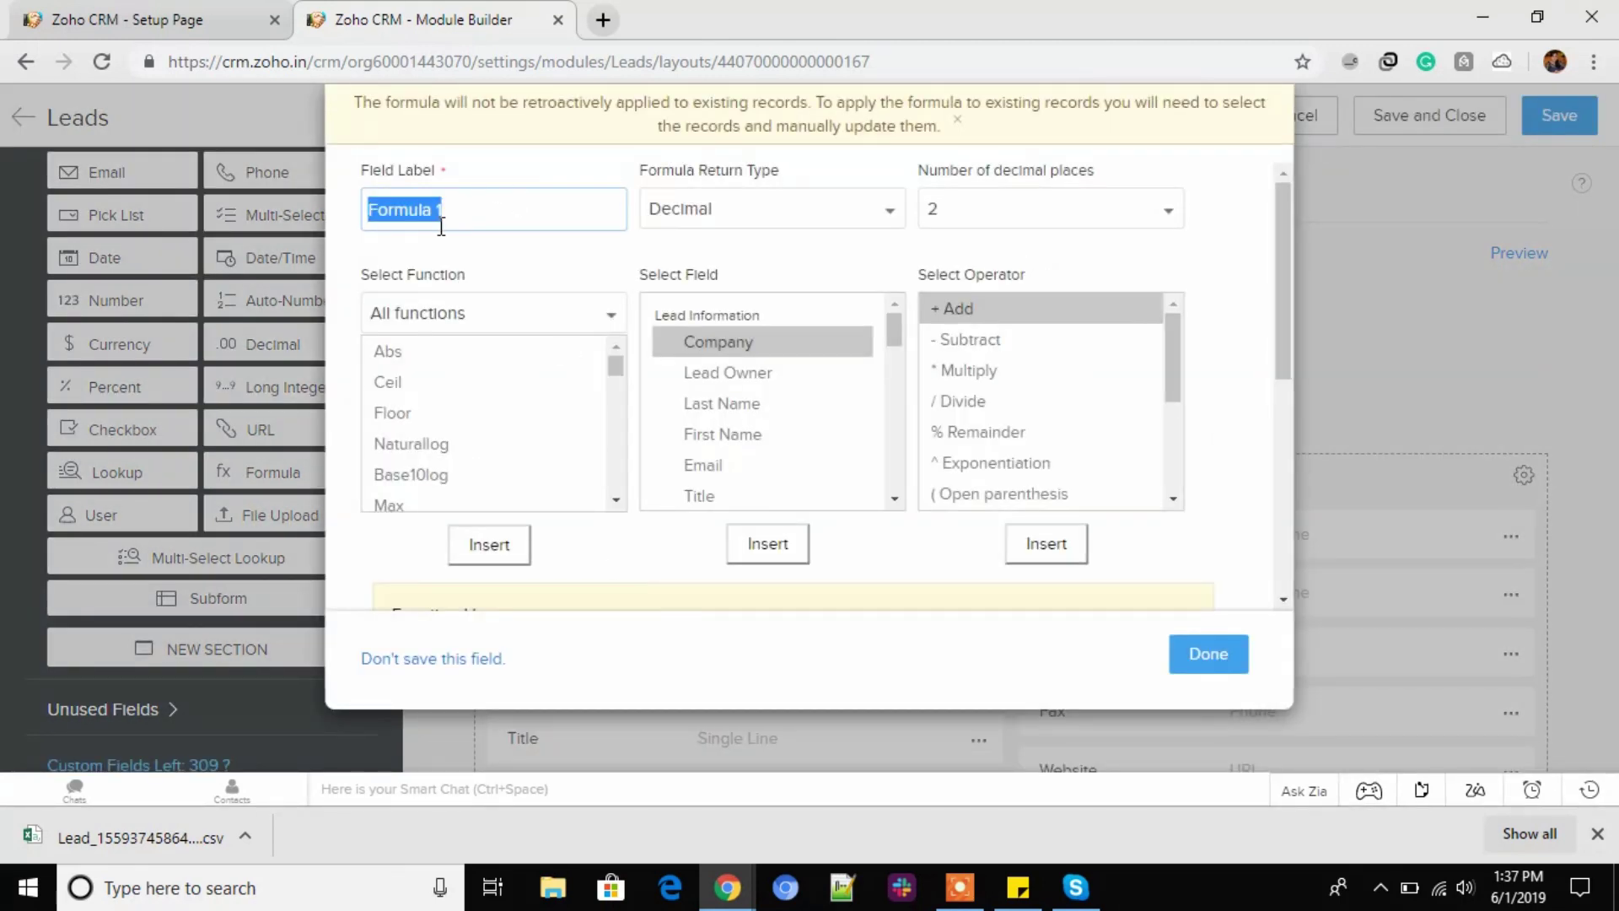
type("Close Date")
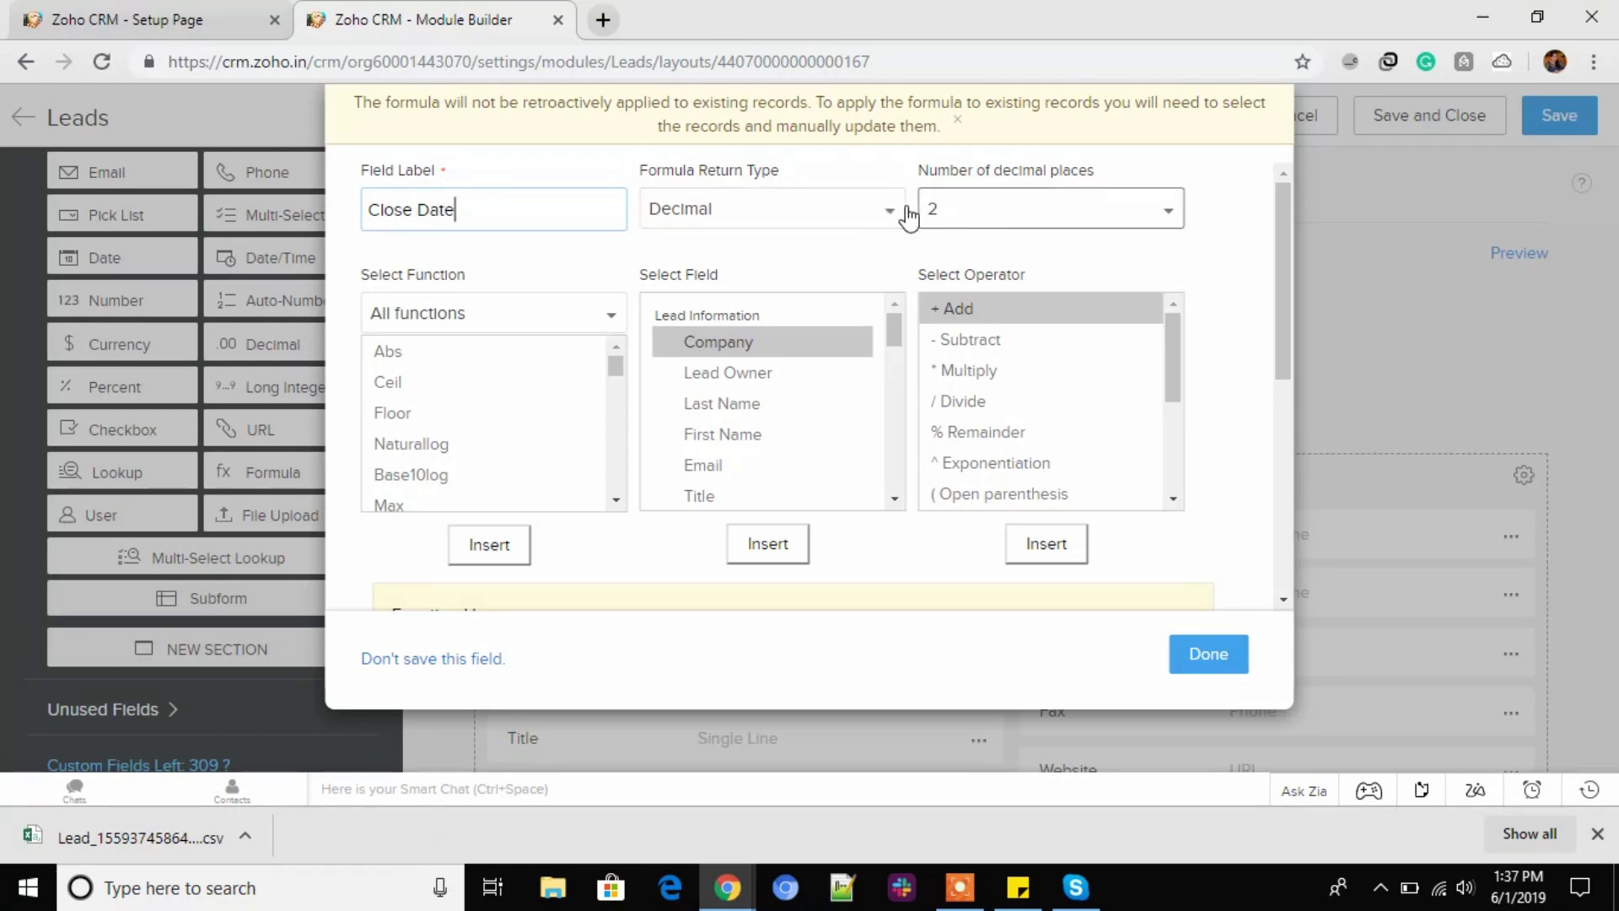
left_click(729, 213)
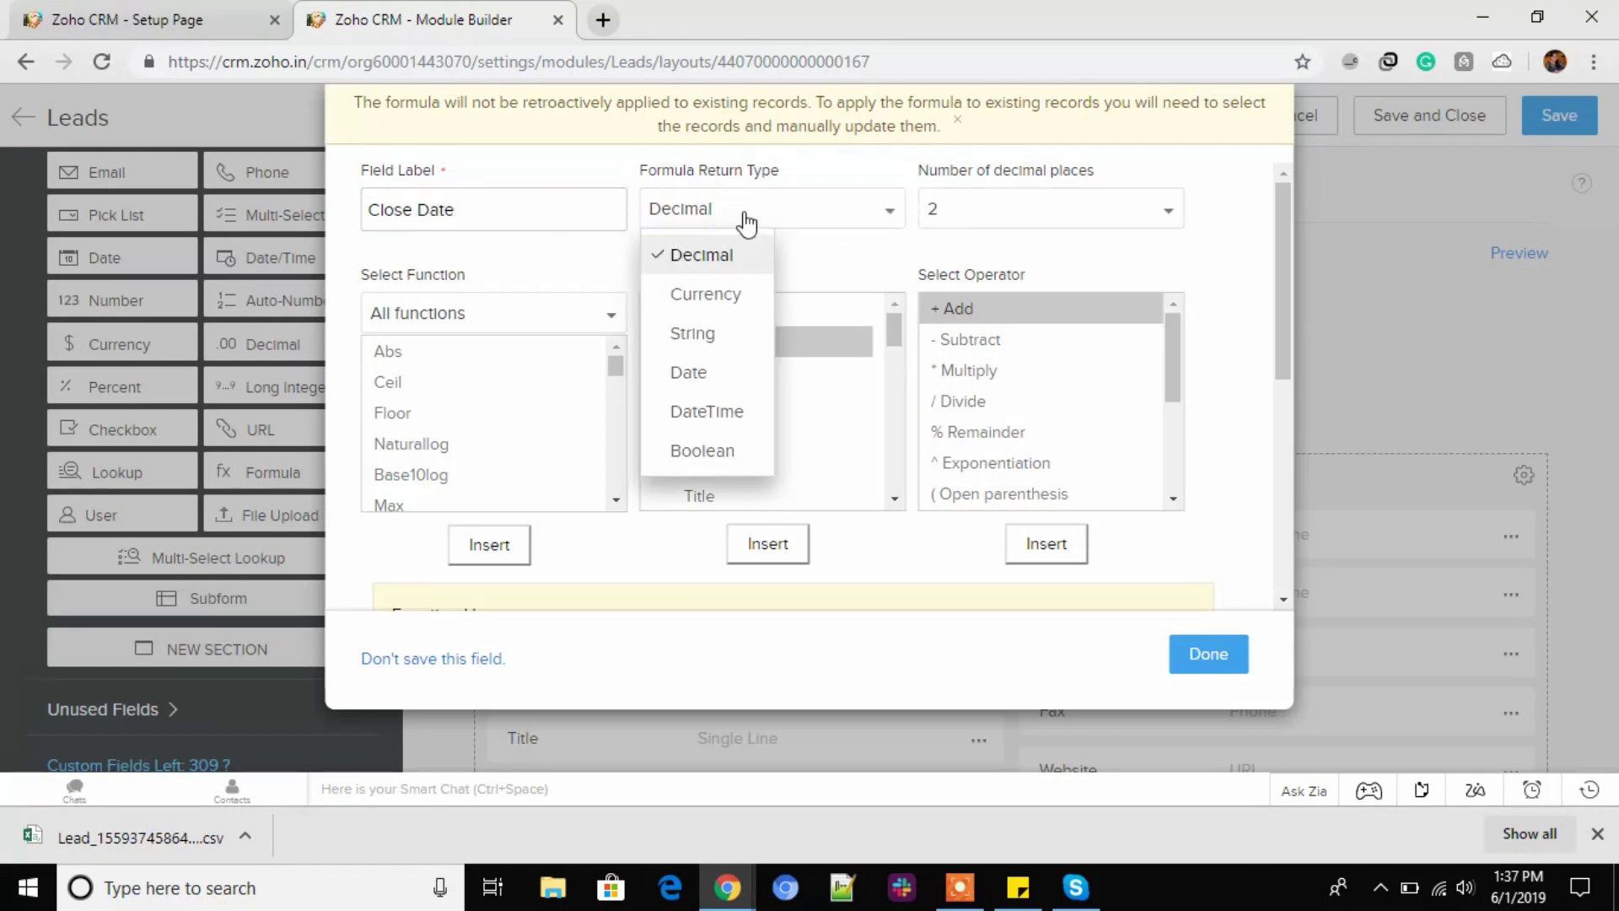
left_click(867, 213)
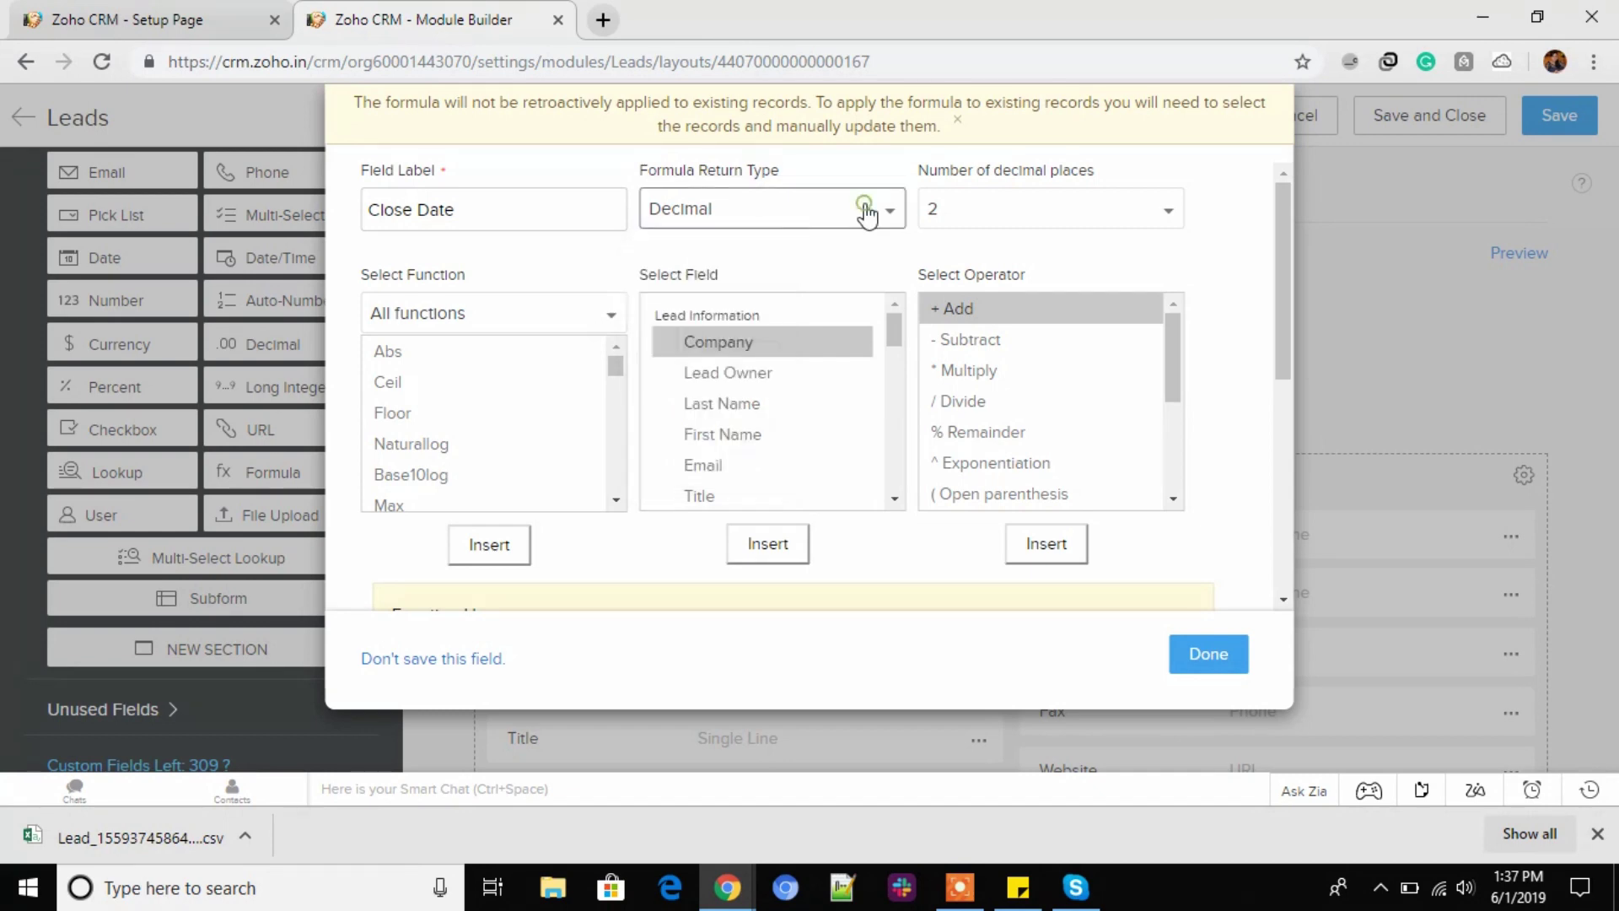
scroll(456, 414, "down", 10)
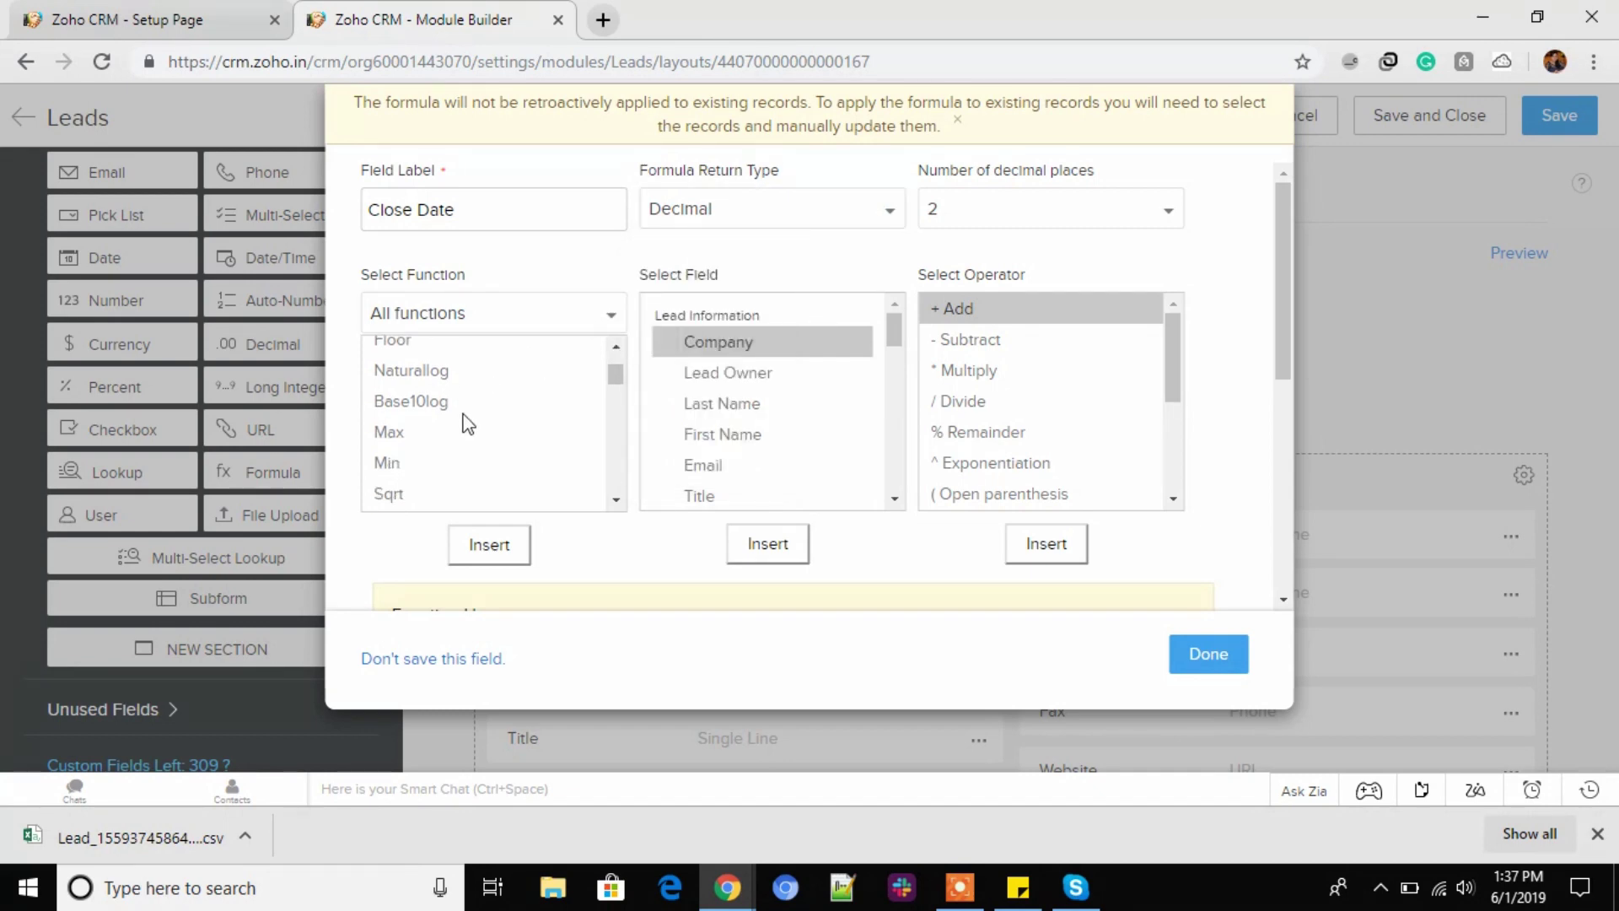
left_click(405, 366)
left_click(404, 397)
left_click(406, 427)
Start editing the Close Date formula expression.
left_click_drag(1292, 292, 1293, 486)
left_click(482, 393)
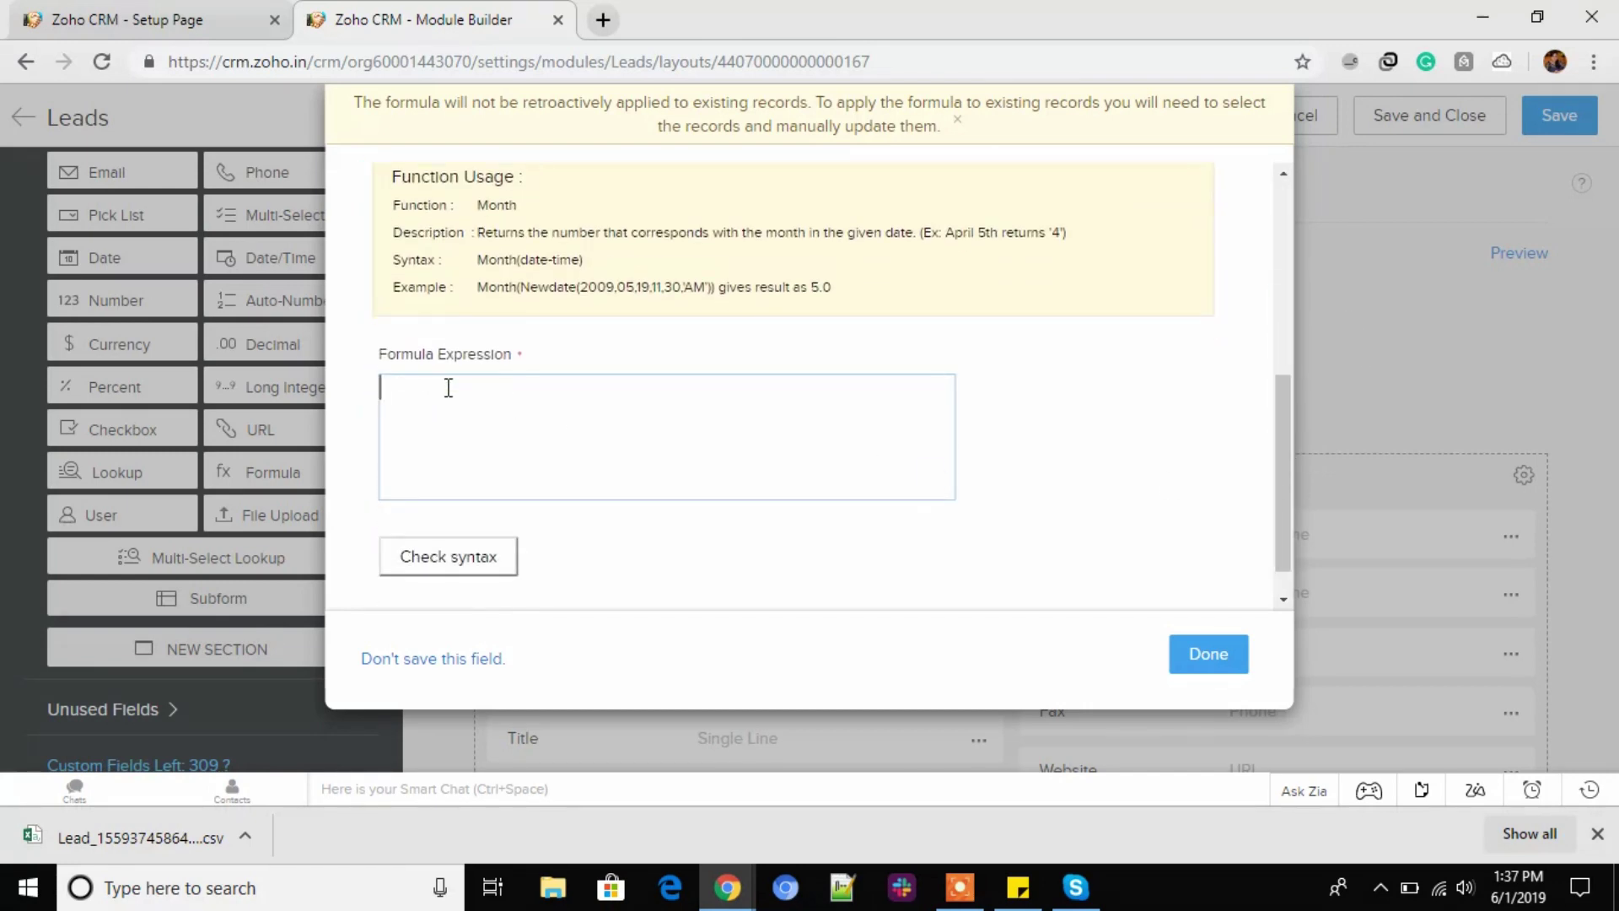
scroll(452, 409, "up", 2)
scroll(436, 397, "up", 2)
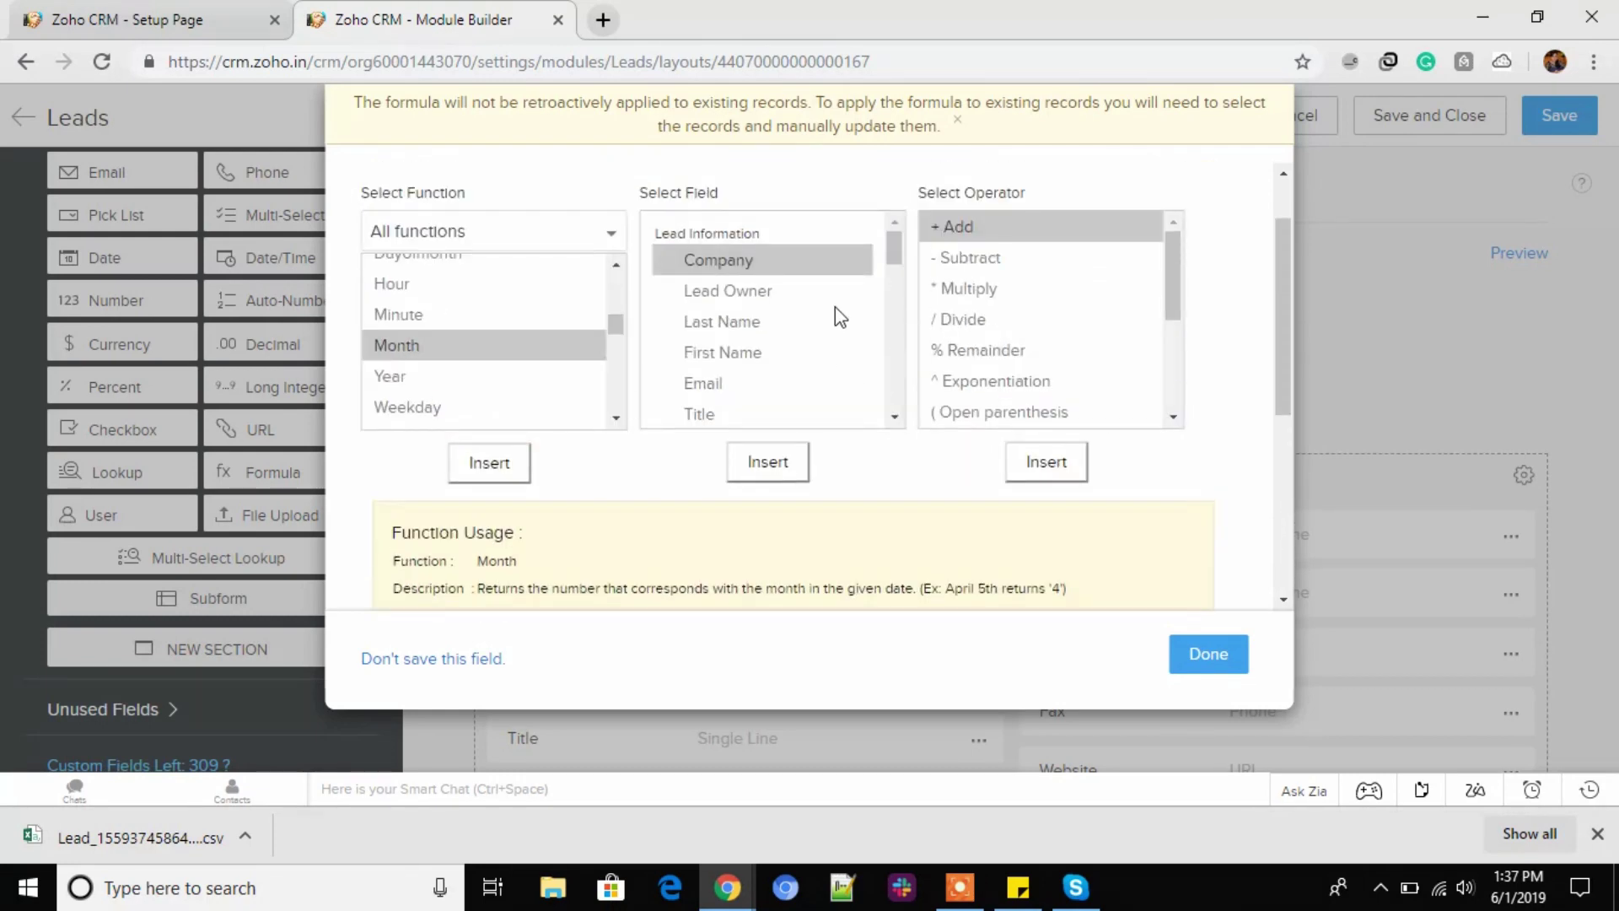
scroll(757, 373, "down", 1)
scroll(757, 377, "down", 4)
scroll(756, 377, "down", 5)
scroll(758, 380, "up", 12)
scroll(757, 377, "up", 1)
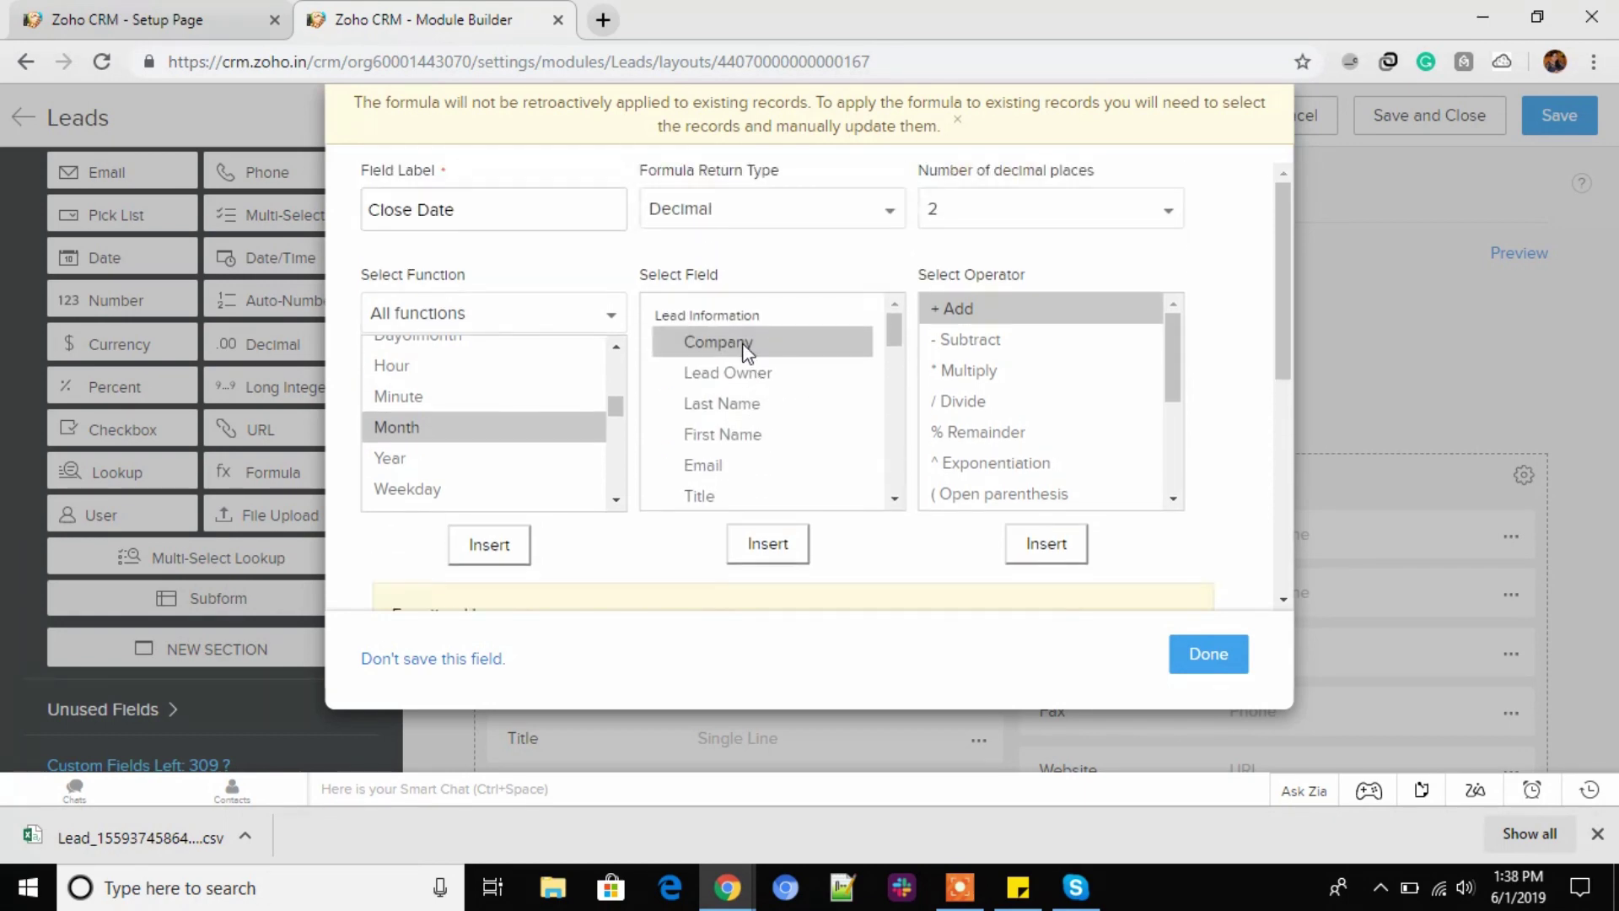
scroll(741, 393, "down", 3)
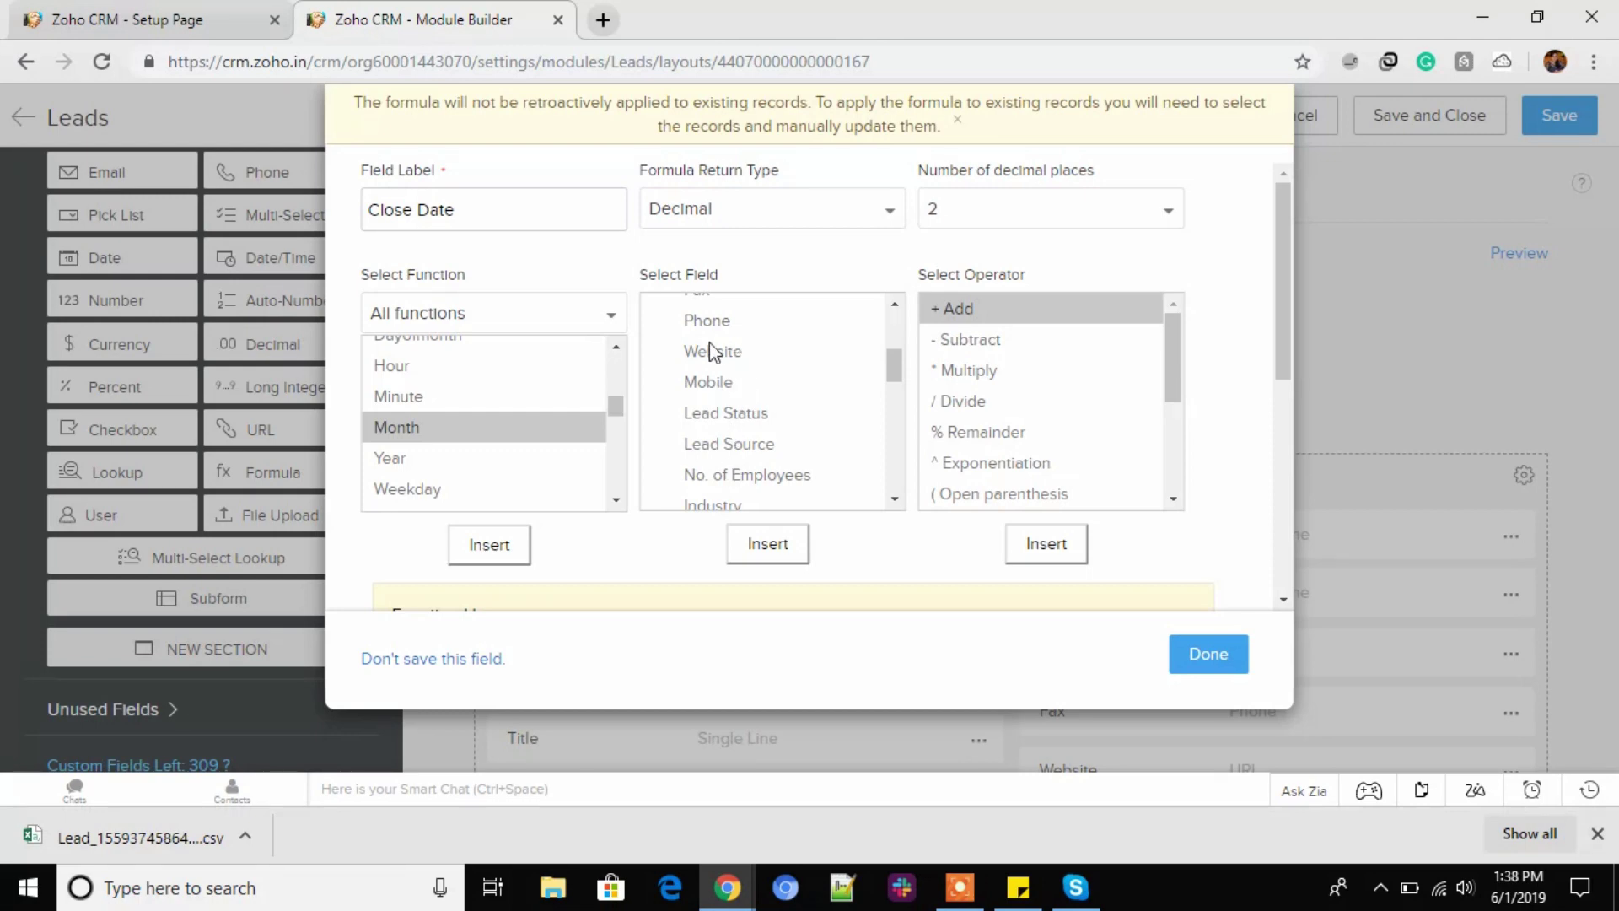
scroll(736, 423, "down", 6)
scroll(569, 514, "down", 6)
left_click(473, 377)
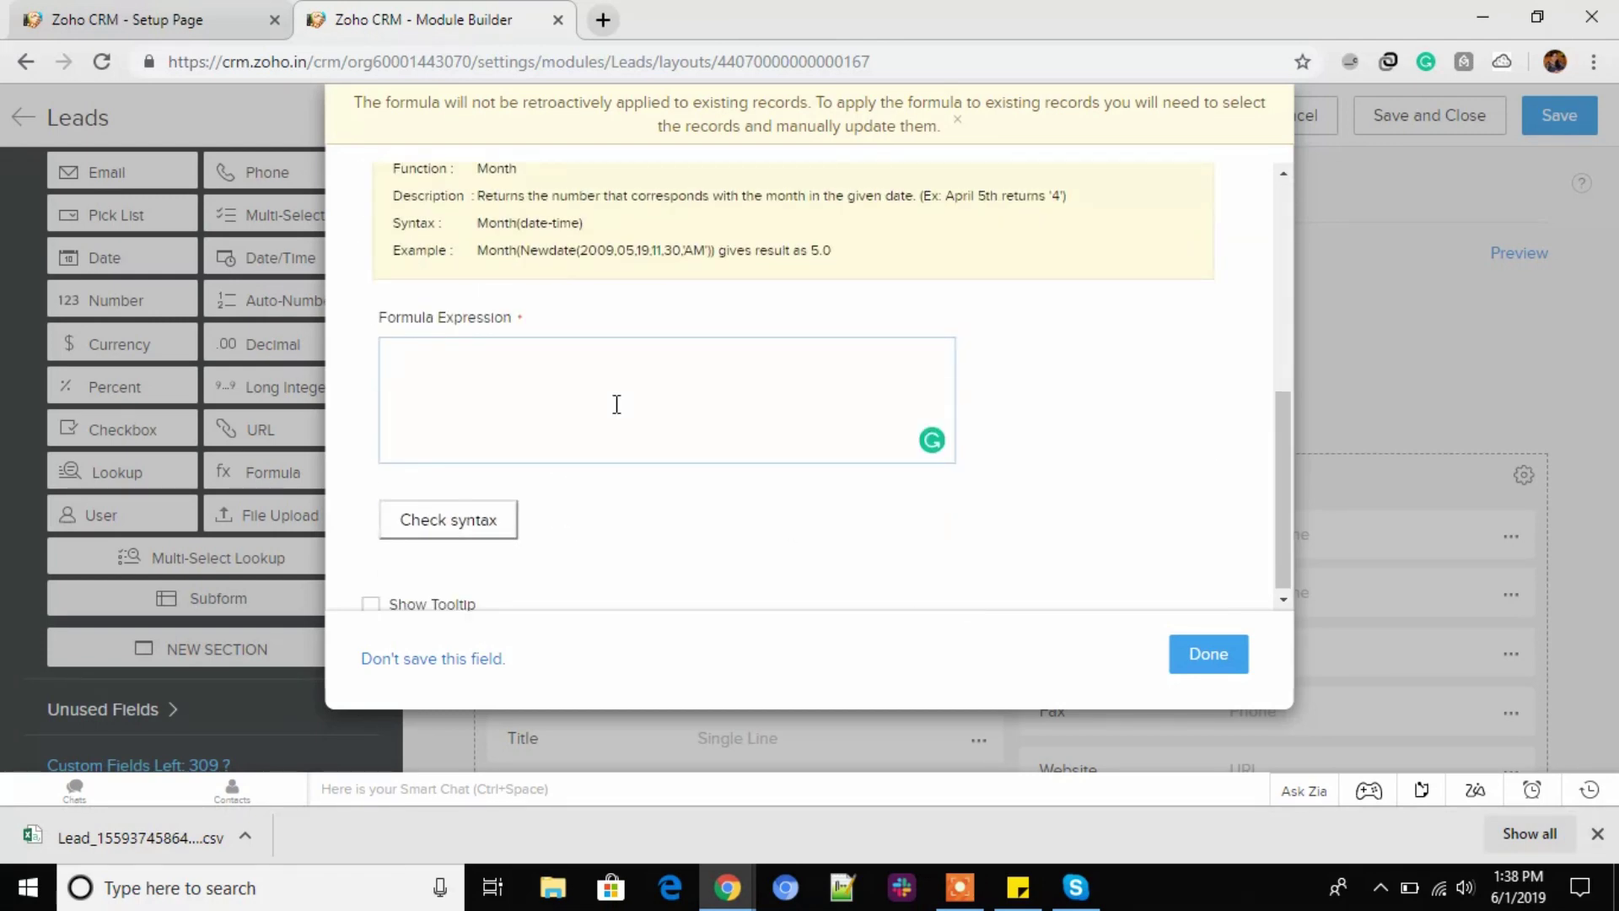
scroll(807, 410, "up", 1)
scroll(807, 410, "up", 6)
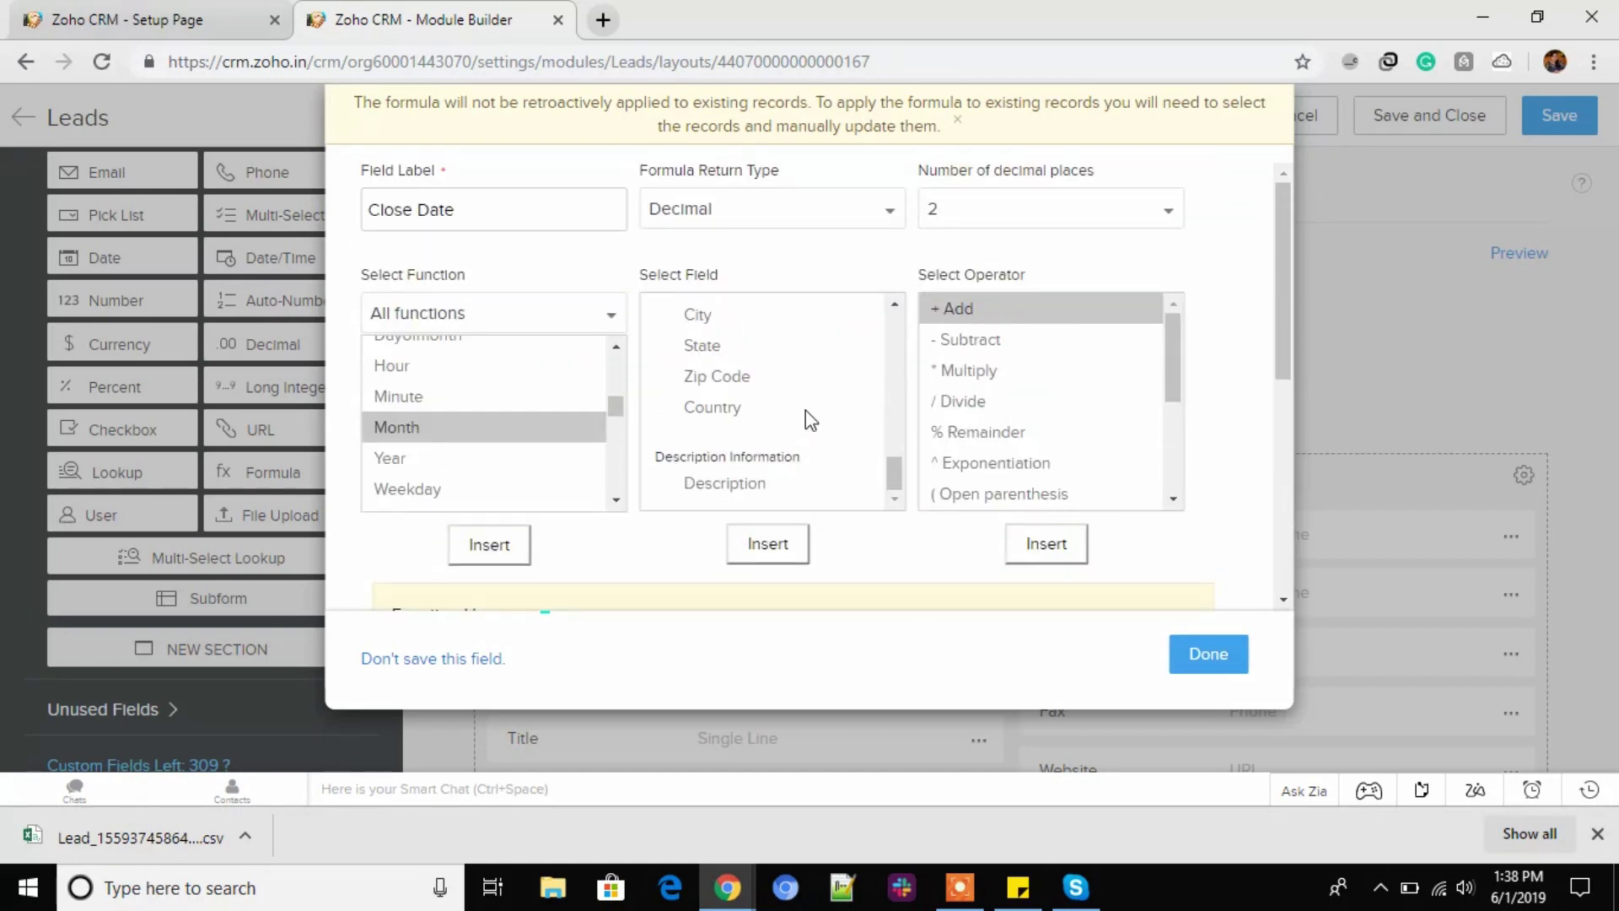
scroll(661, 463, "down", 7)
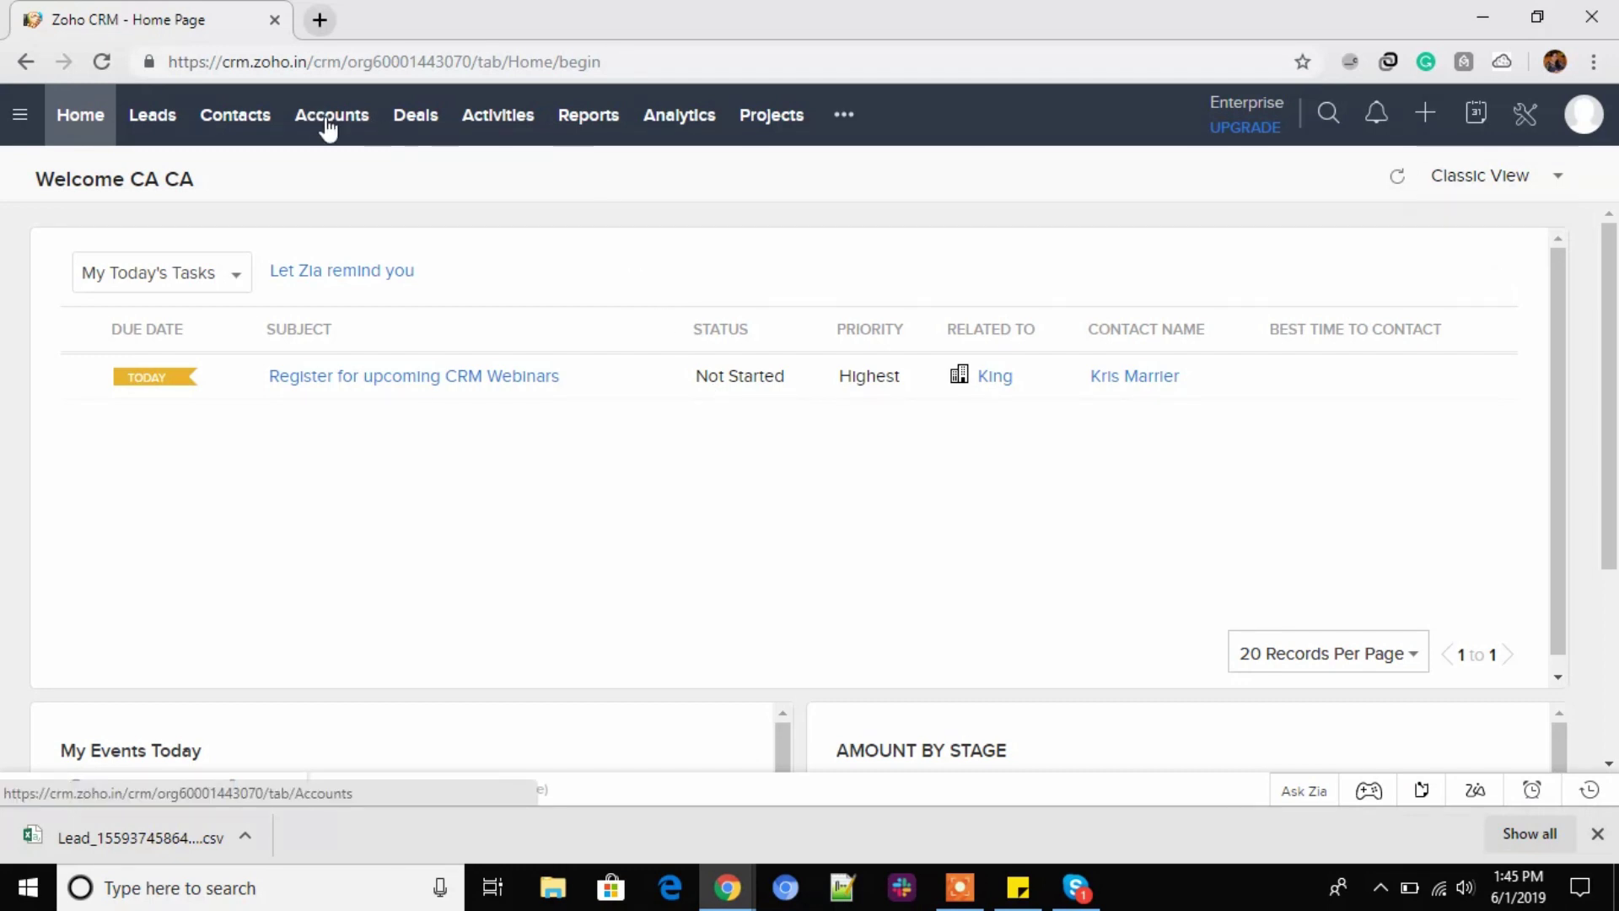
Open the Todays Leads report from Reports and scroll through its 10 leads.
left_click(595, 120)
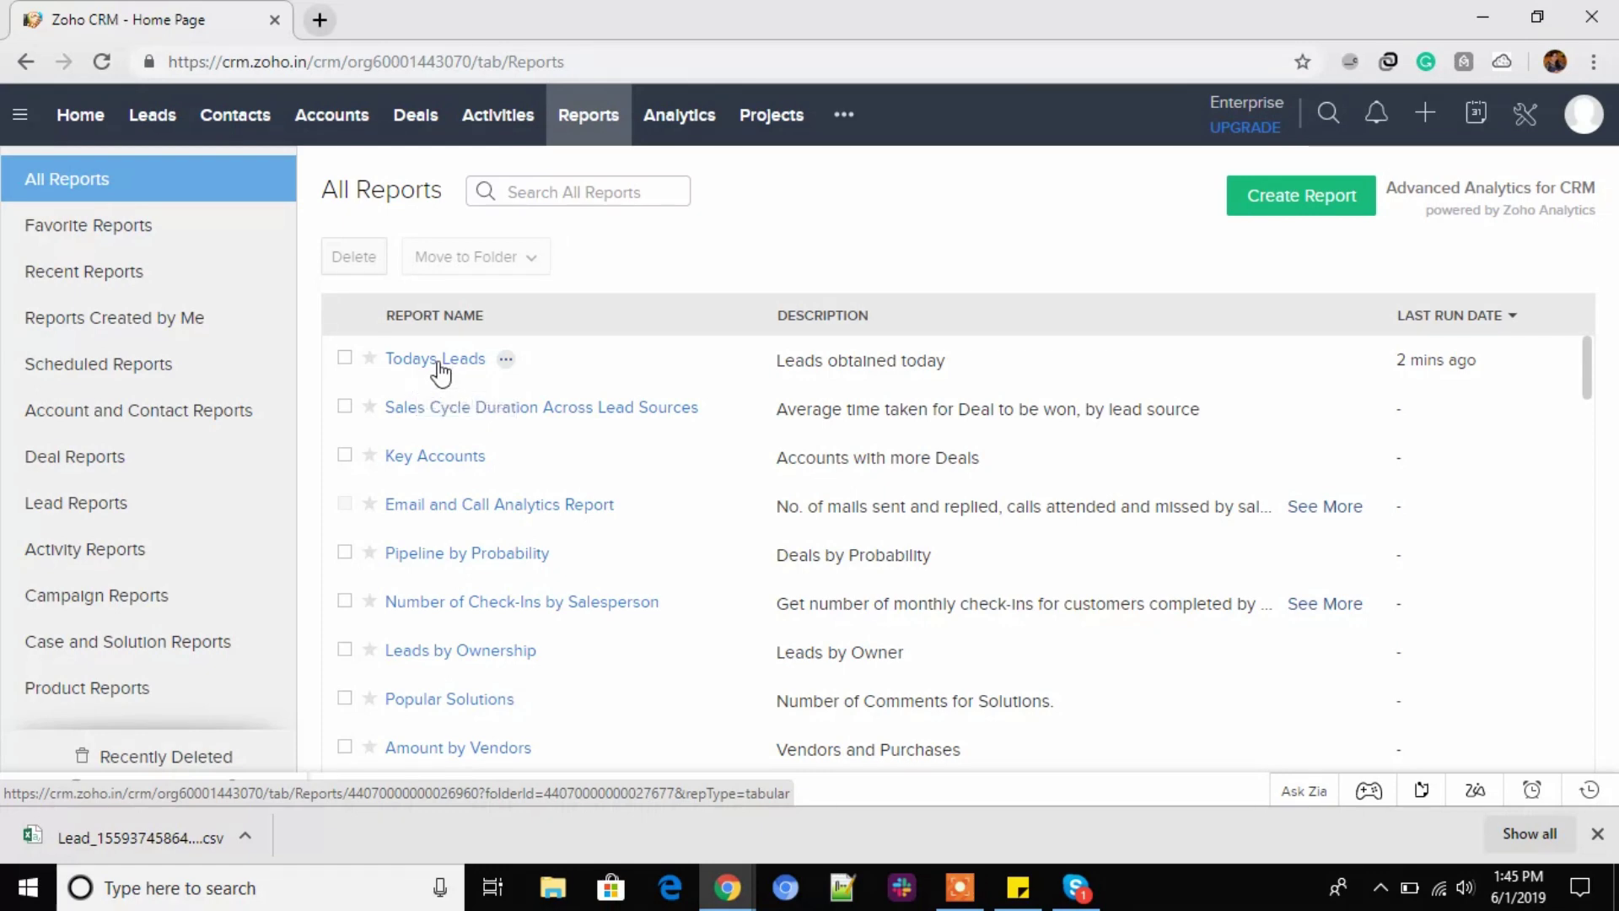
left_click(437, 363)
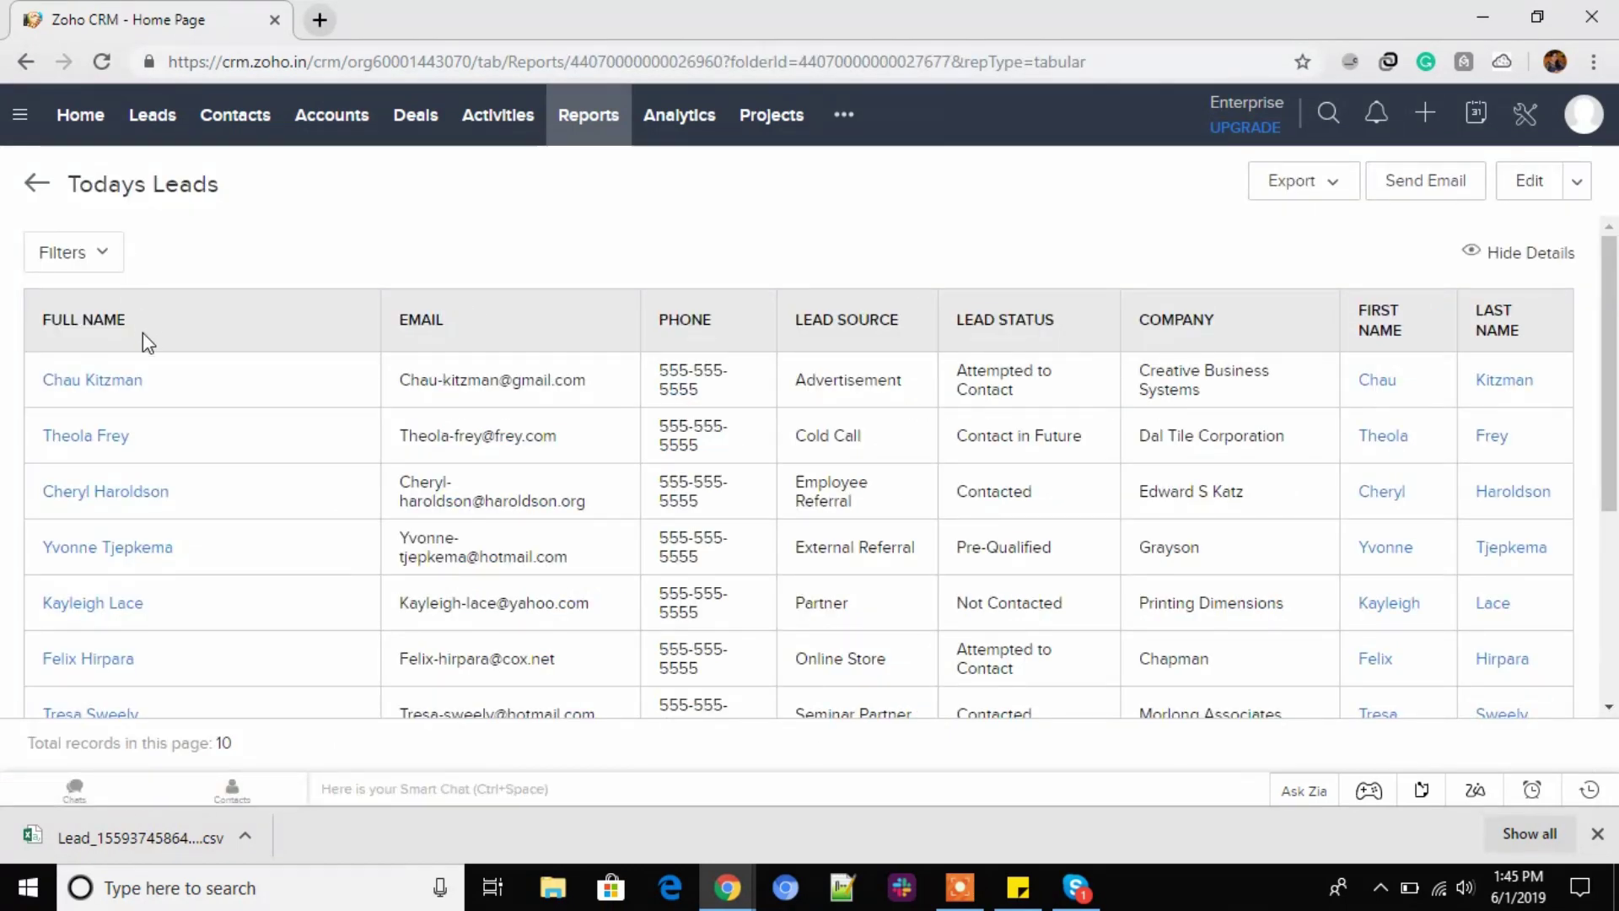
scroll(156, 578, "down", 4)
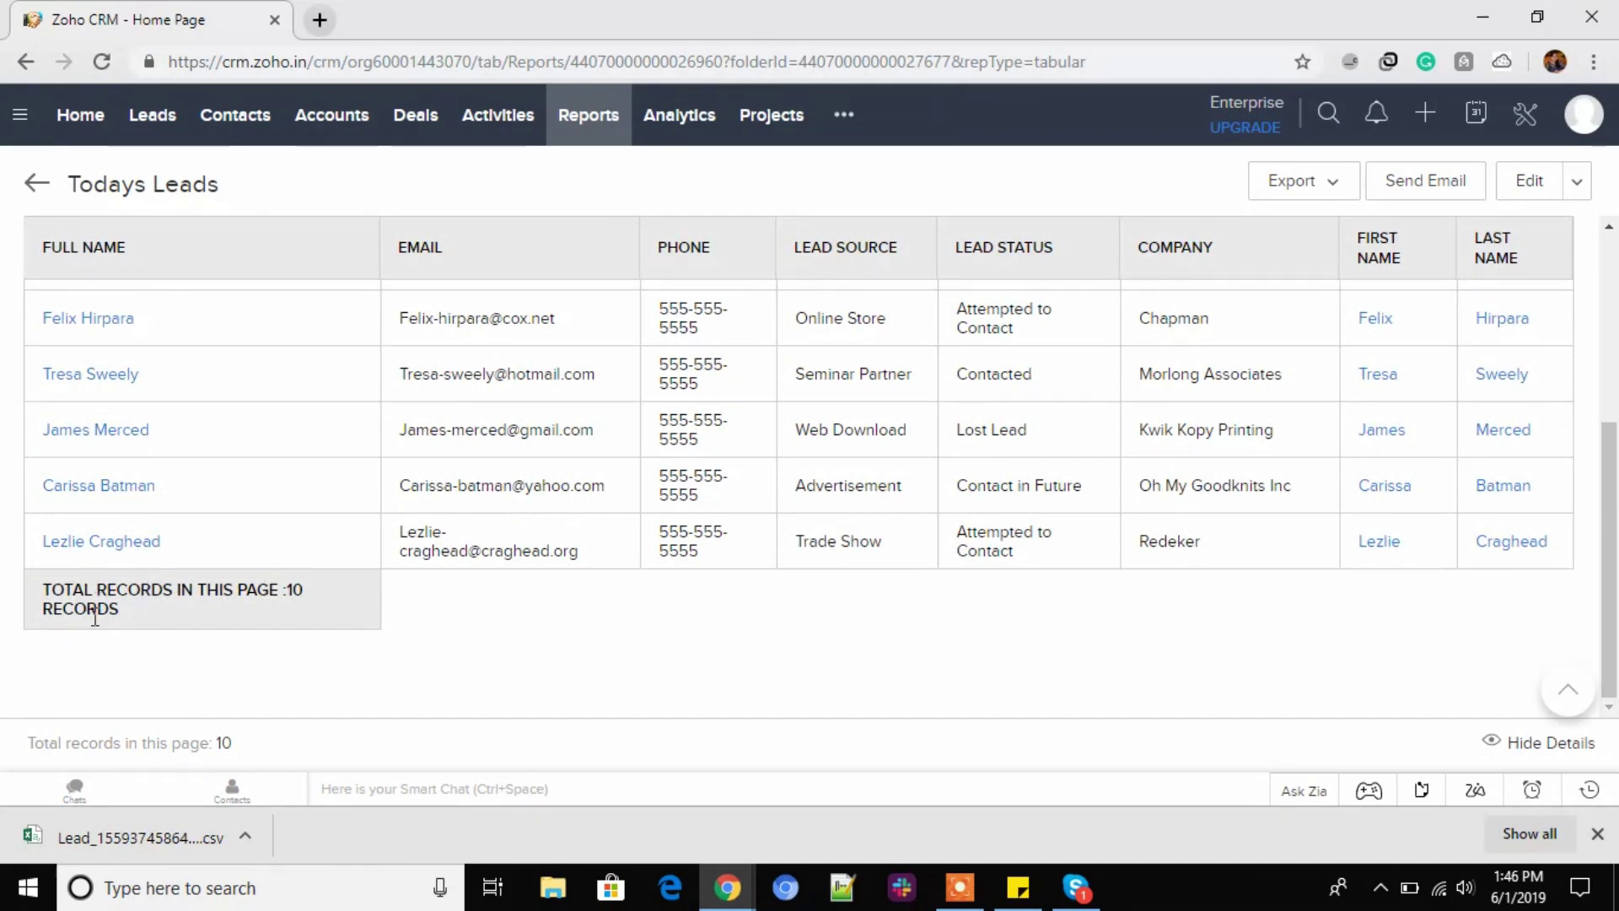
scroll(144, 438, "up", 5)
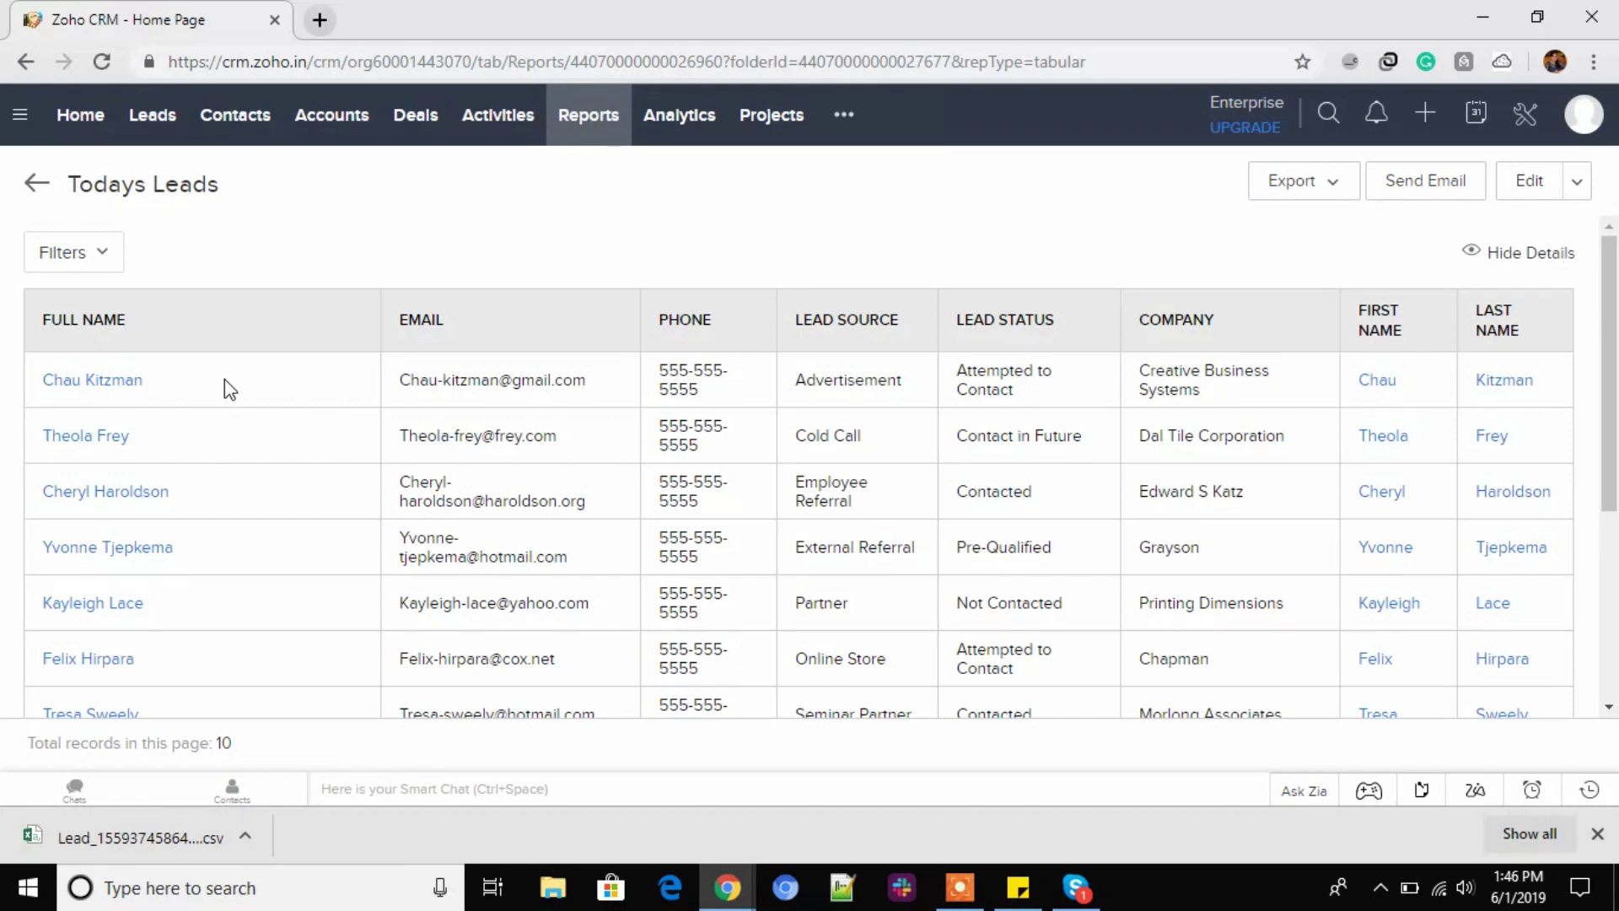
mouse_move(214, 186)
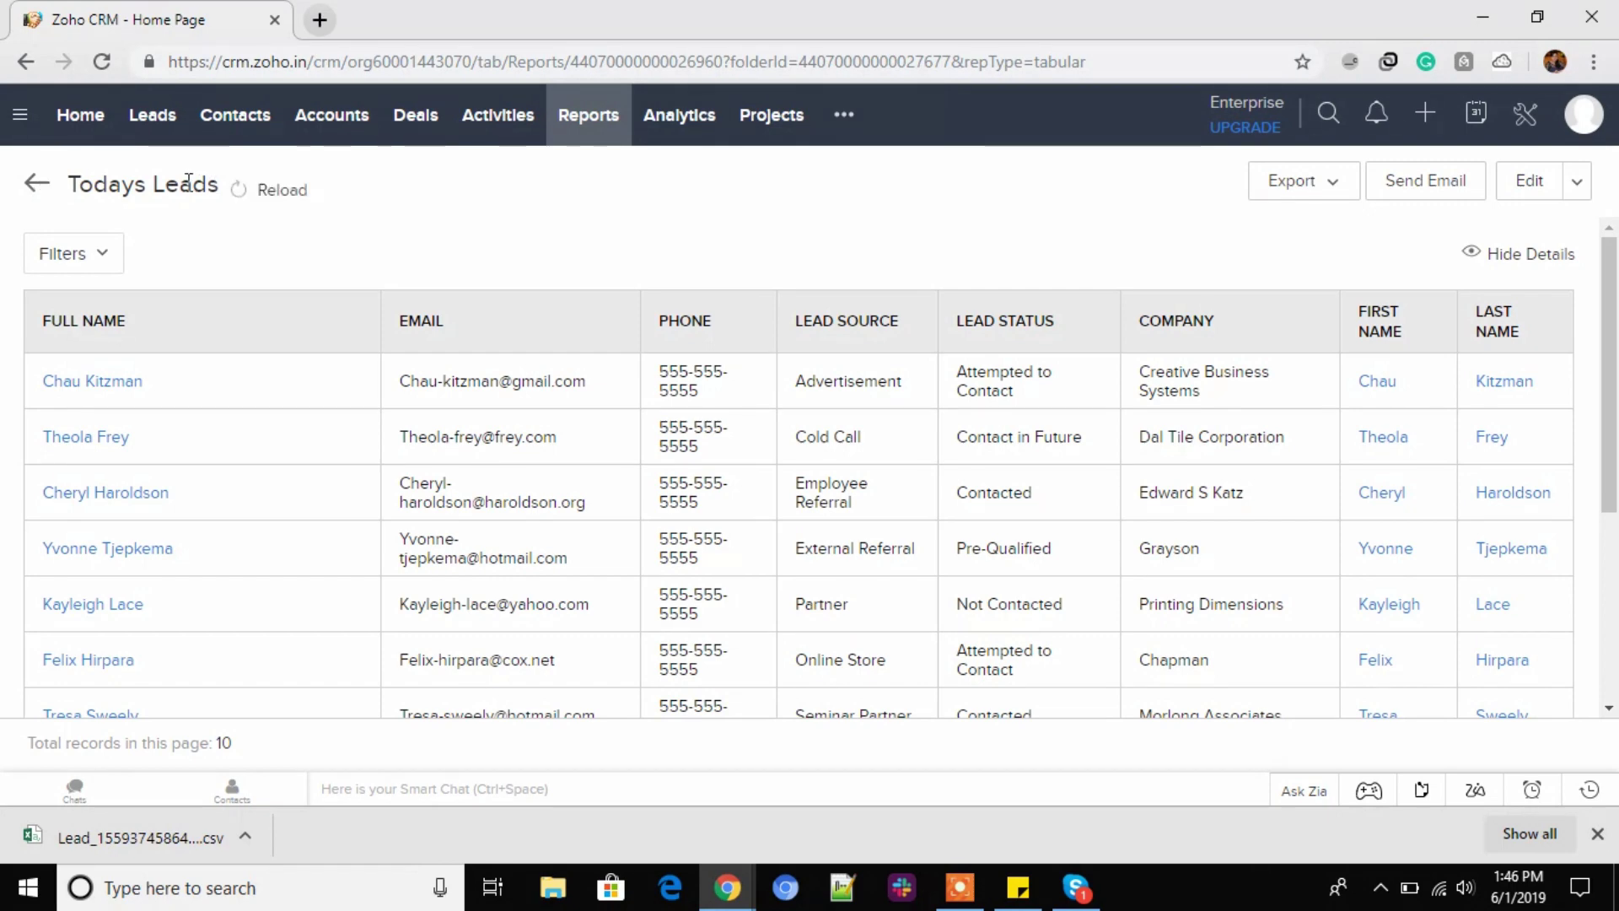